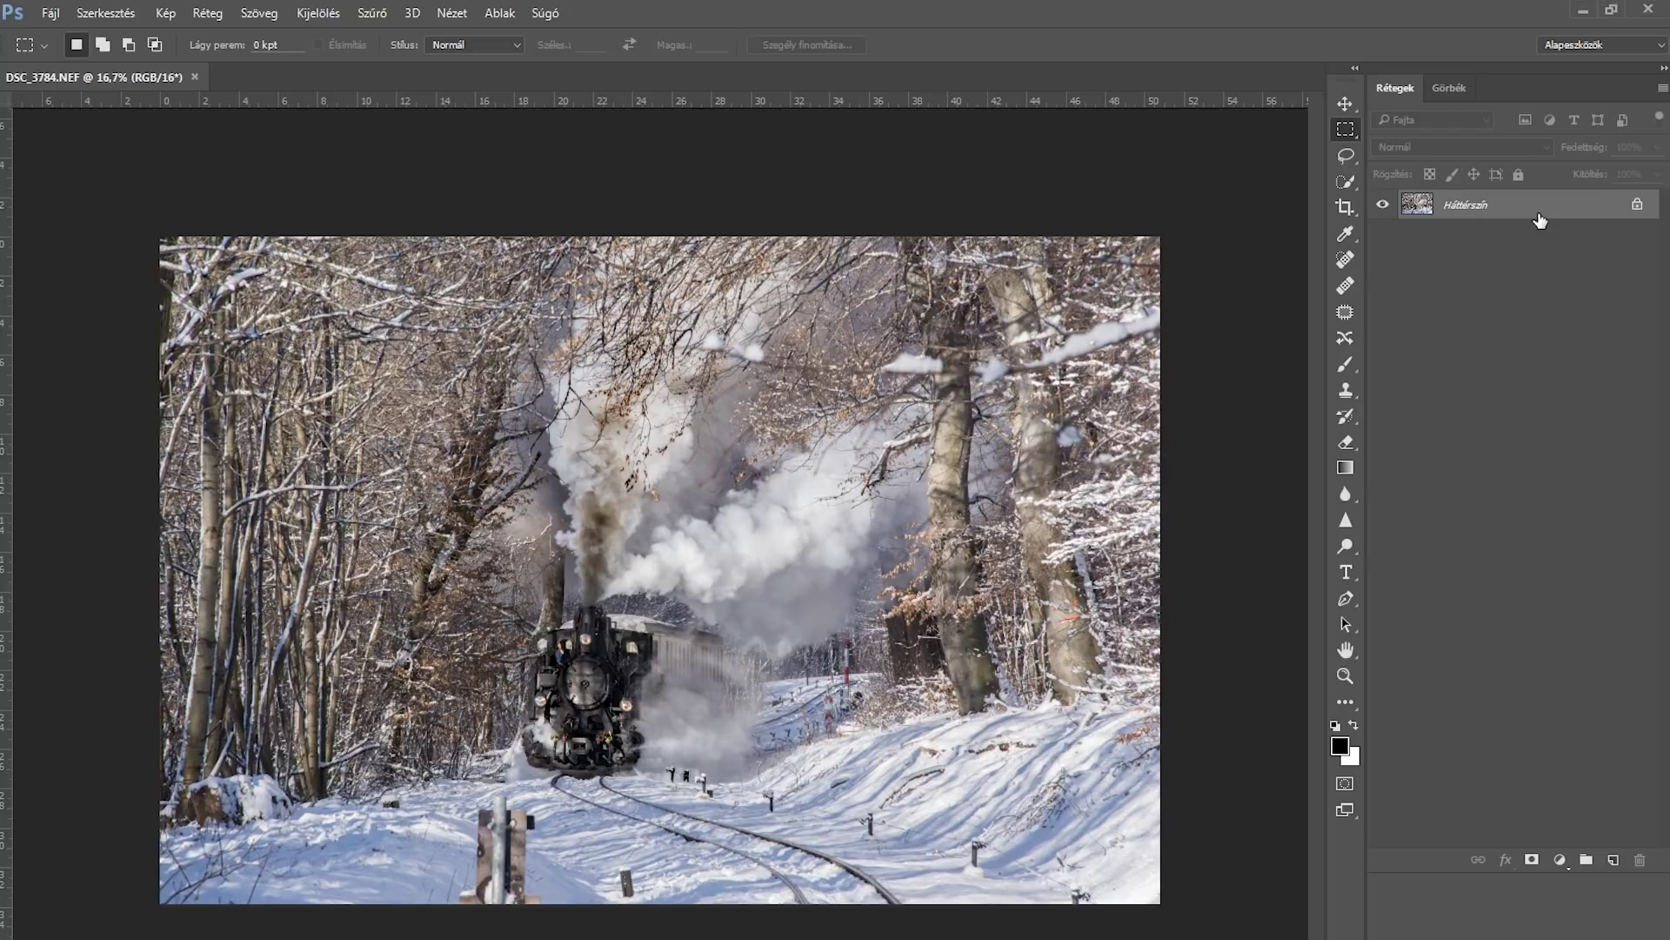
# Step: Duplicate the train photo to layer Réteg 1 and bring up Camera Raw on it
pyautogui.hotkey('ctrl', 'j')
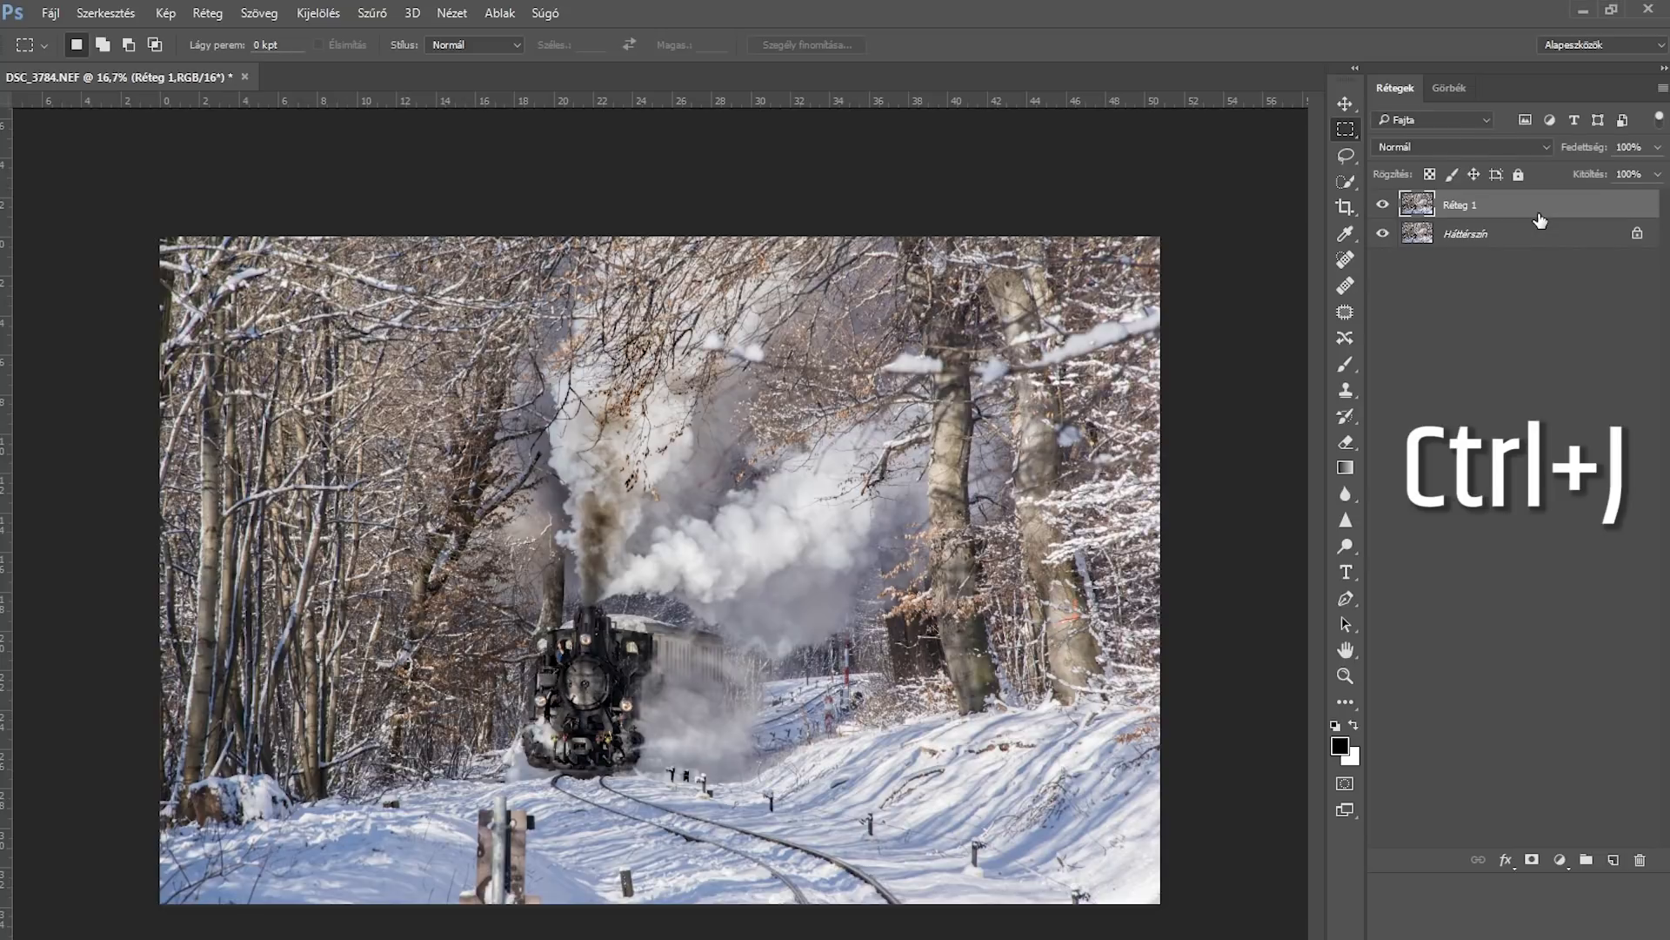
pyautogui.hotkey('ctrl', 'shift', 'a')
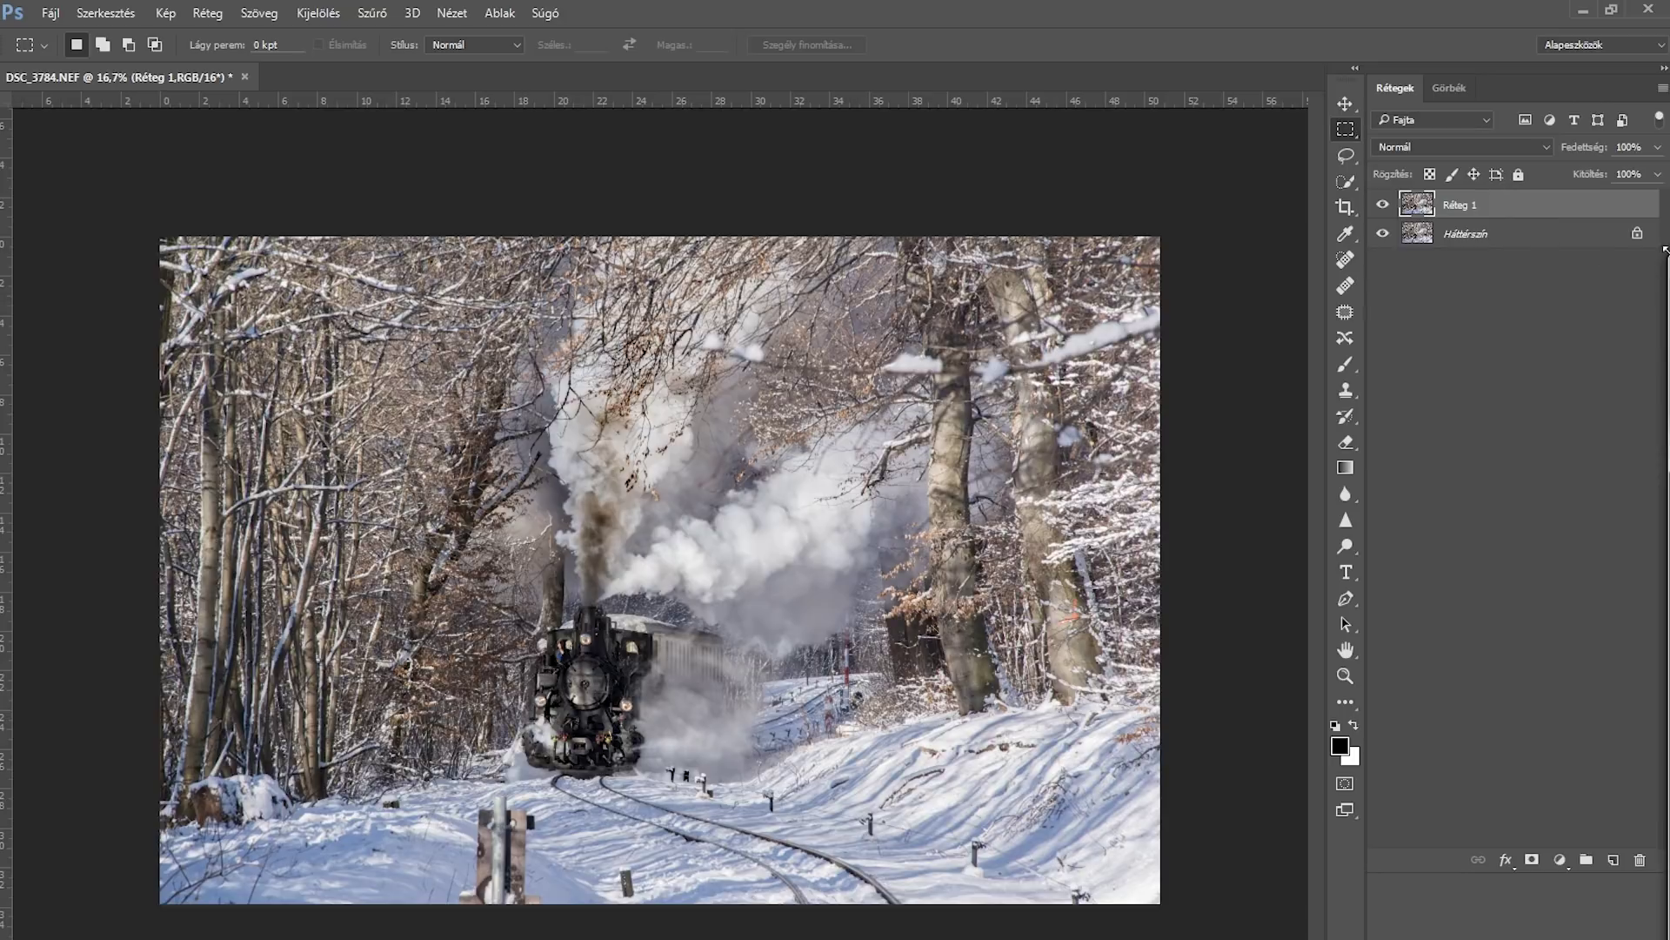
pyautogui.moveTo(1628, 242)
pyautogui.mouseDown()
pyautogui.moveTo(955, 185)
pyautogui.moveTo(24, 22)
pyautogui.mouseUp()
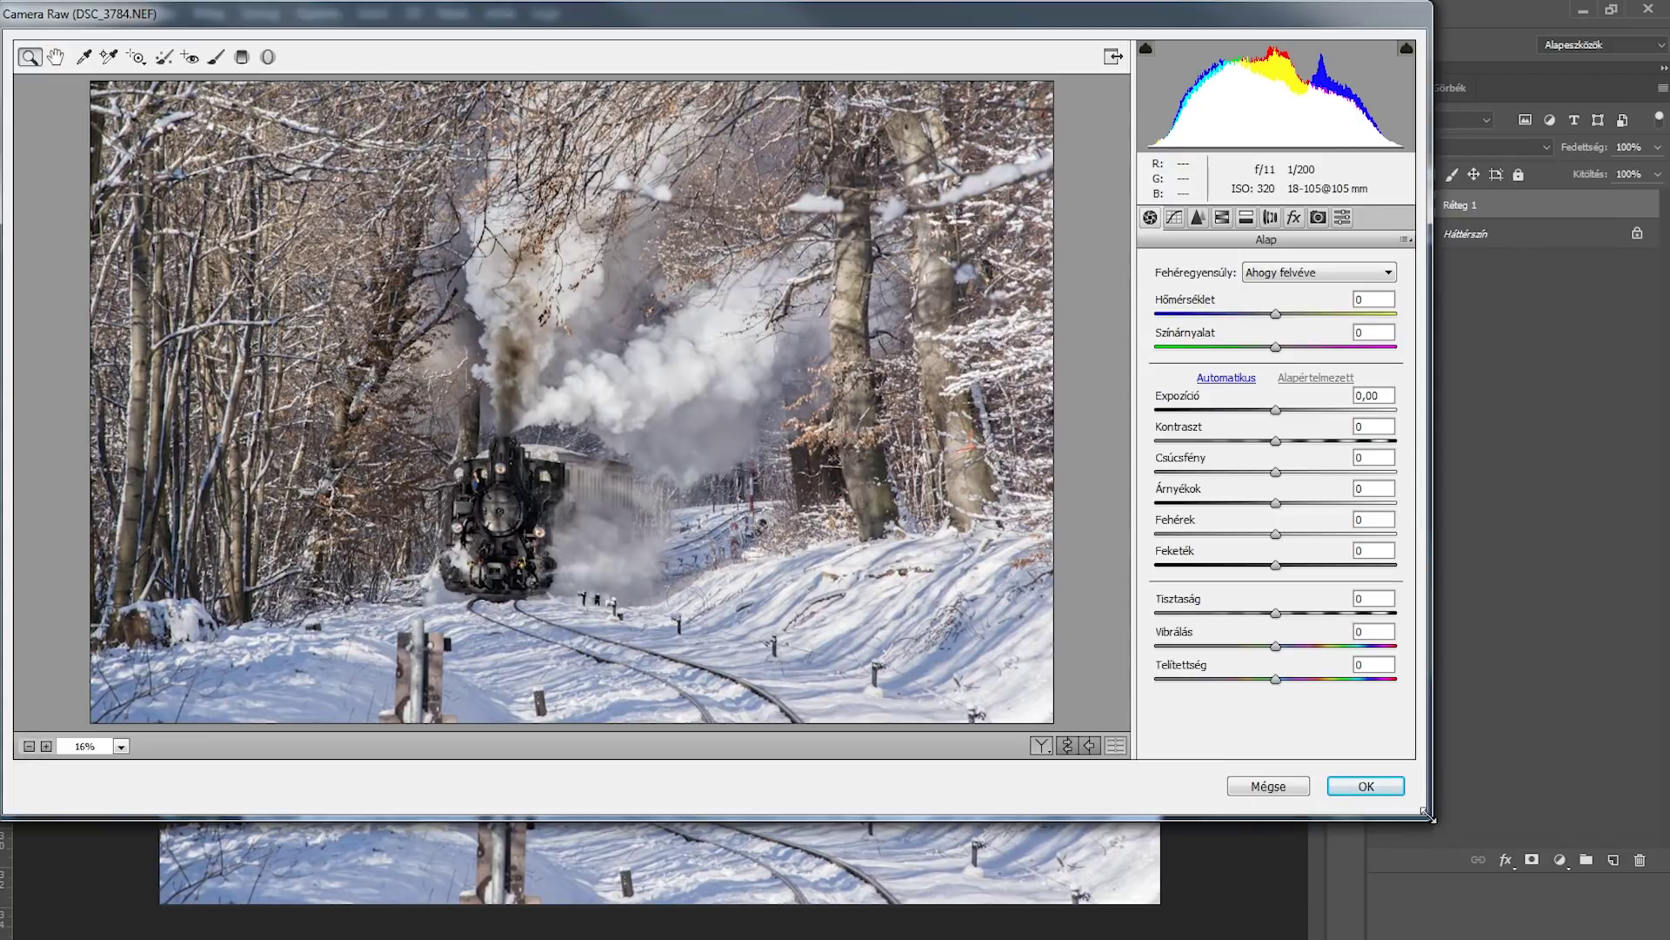
# Step: In Camera Raw, cool Temperature to -34, set Exposure to -1,90 and Highlights to +52
pyautogui.moveTo(1425, 814); pyautogui.dragTo(1653, 937)
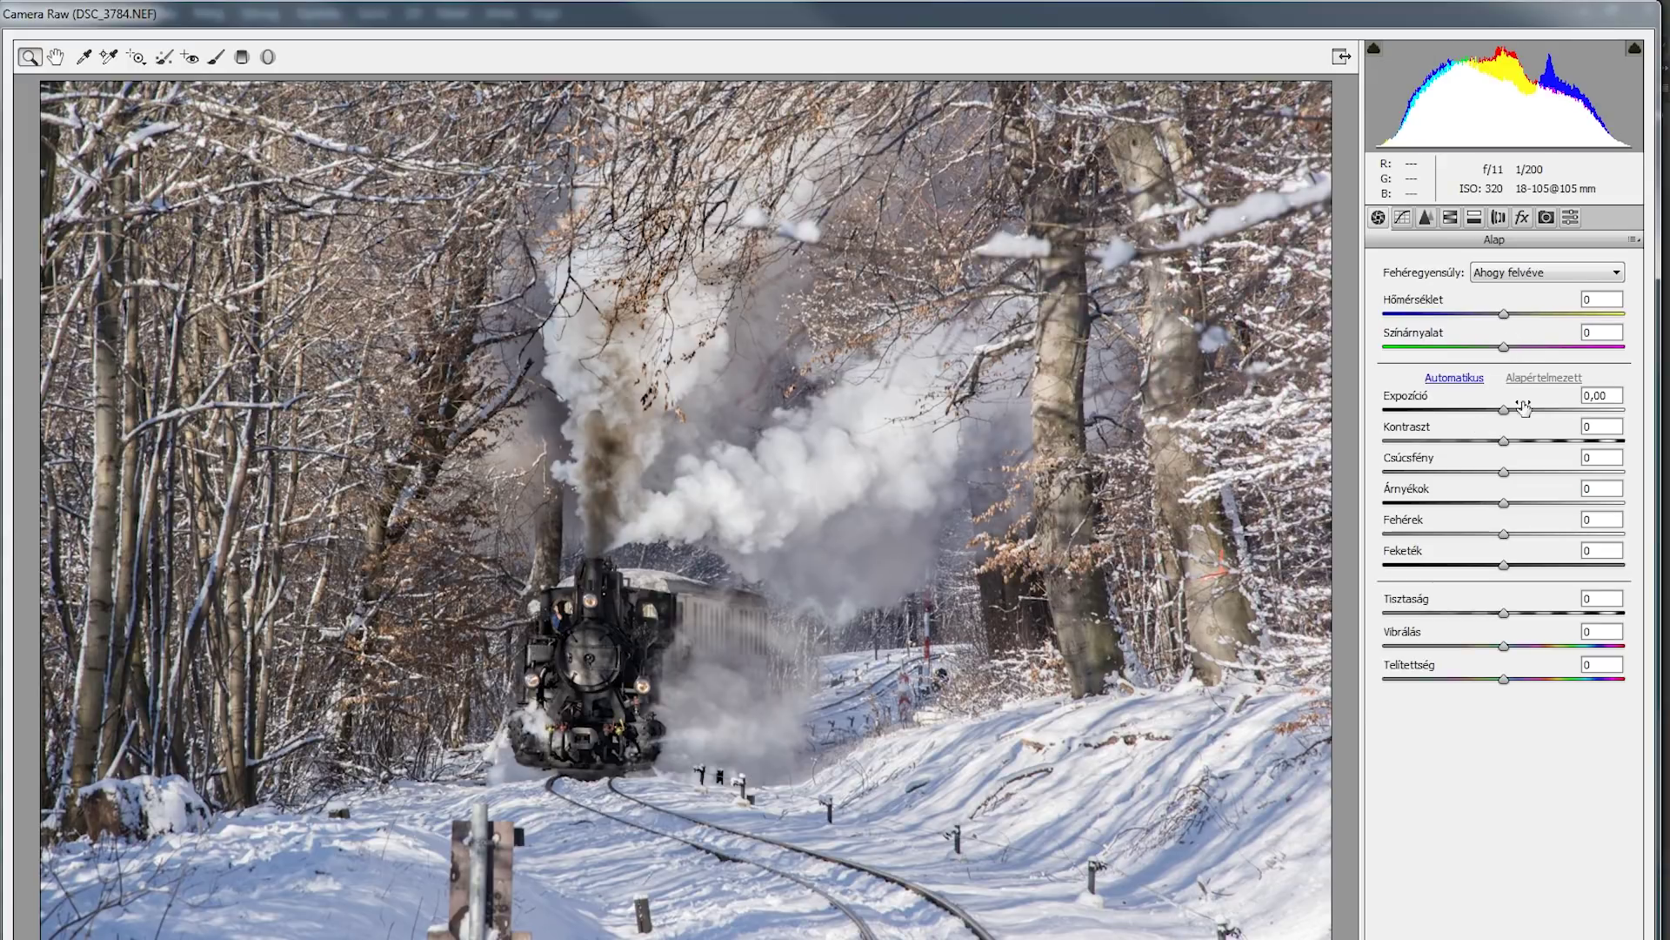
pyautogui.moveTo(1504, 313); pyautogui.dragTo(1463, 314)
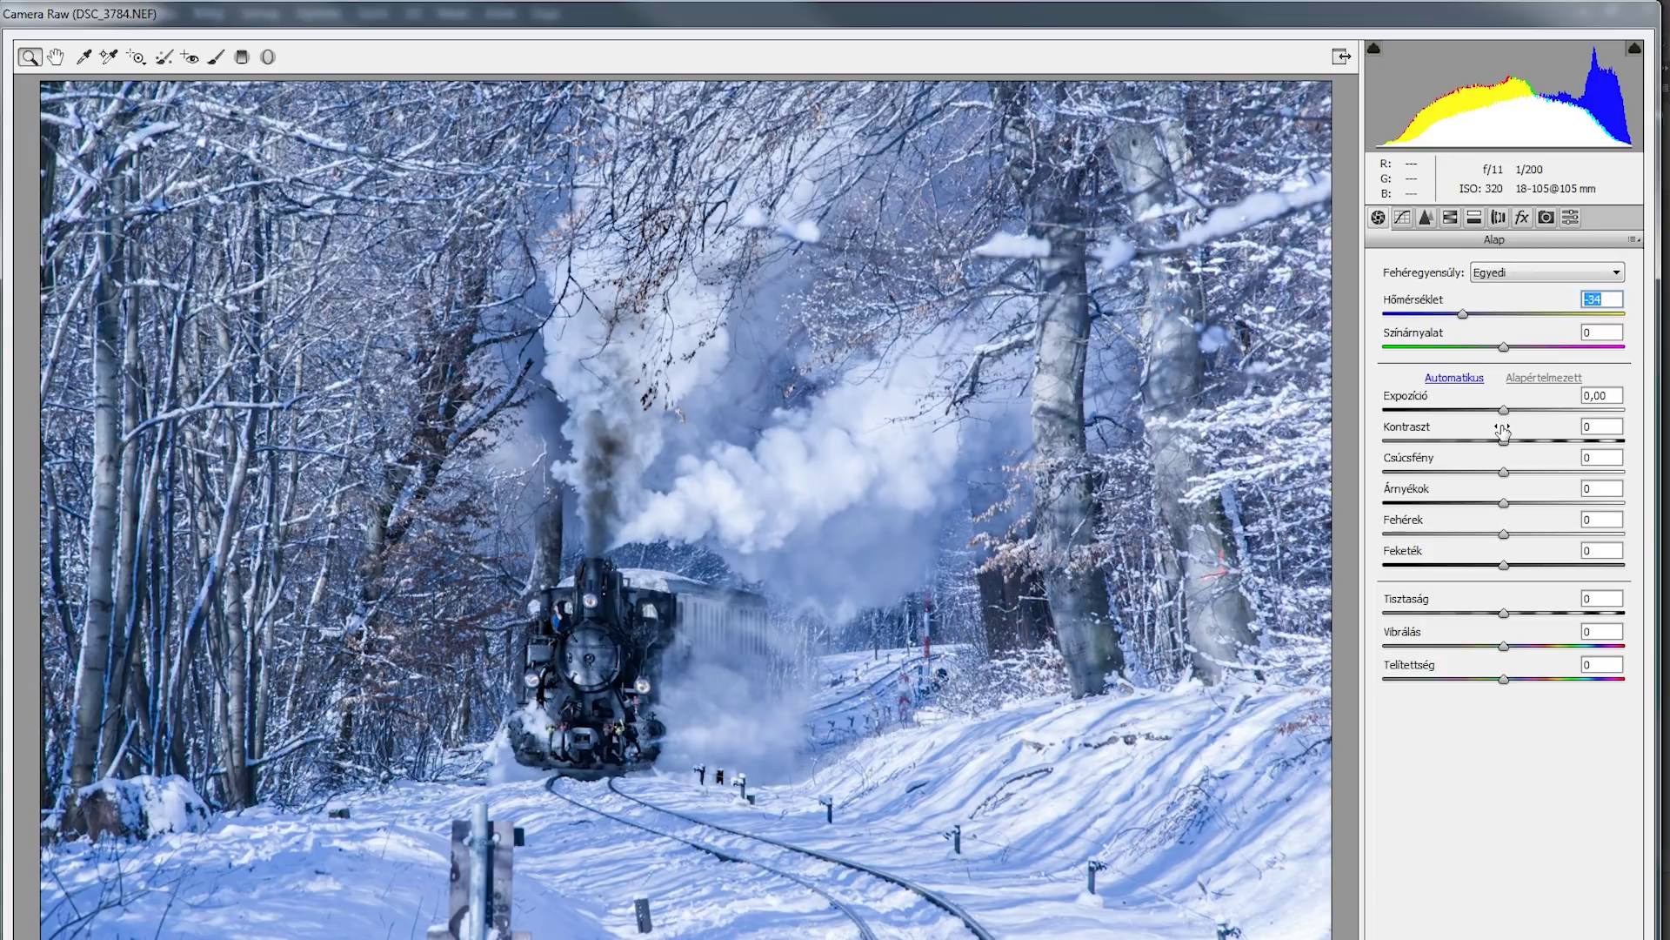
pyautogui.moveTo(1503, 410); pyautogui.dragTo(1472, 410)
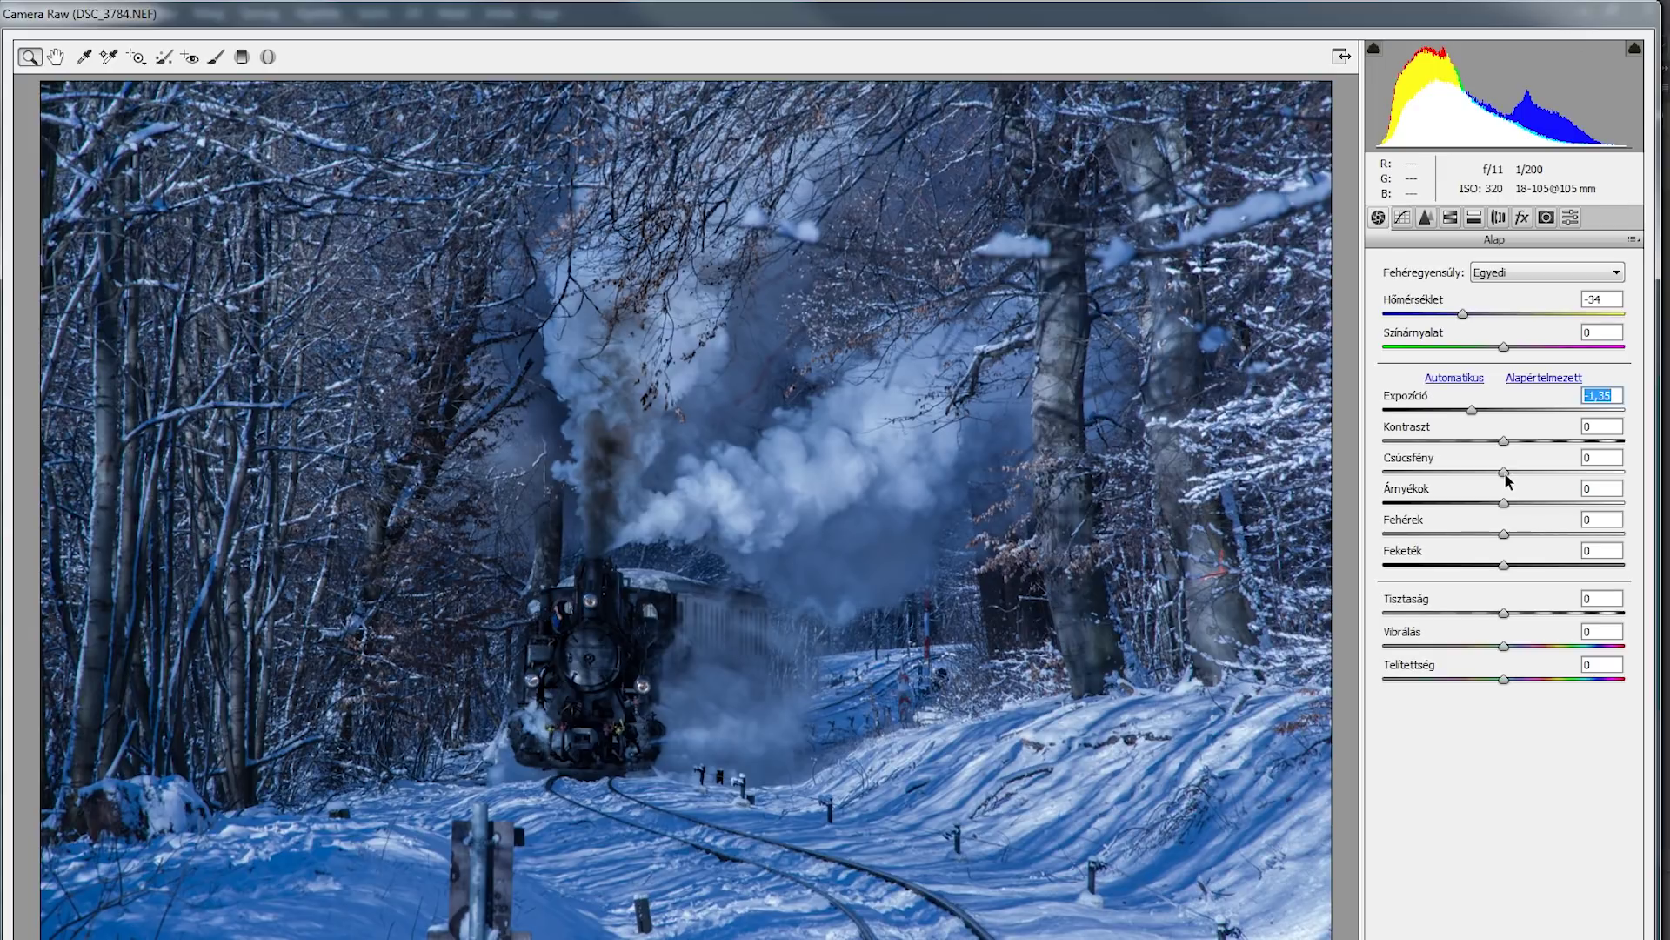
pyautogui.moveTo(1505, 472); pyautogui.dragTo(1566, 474)
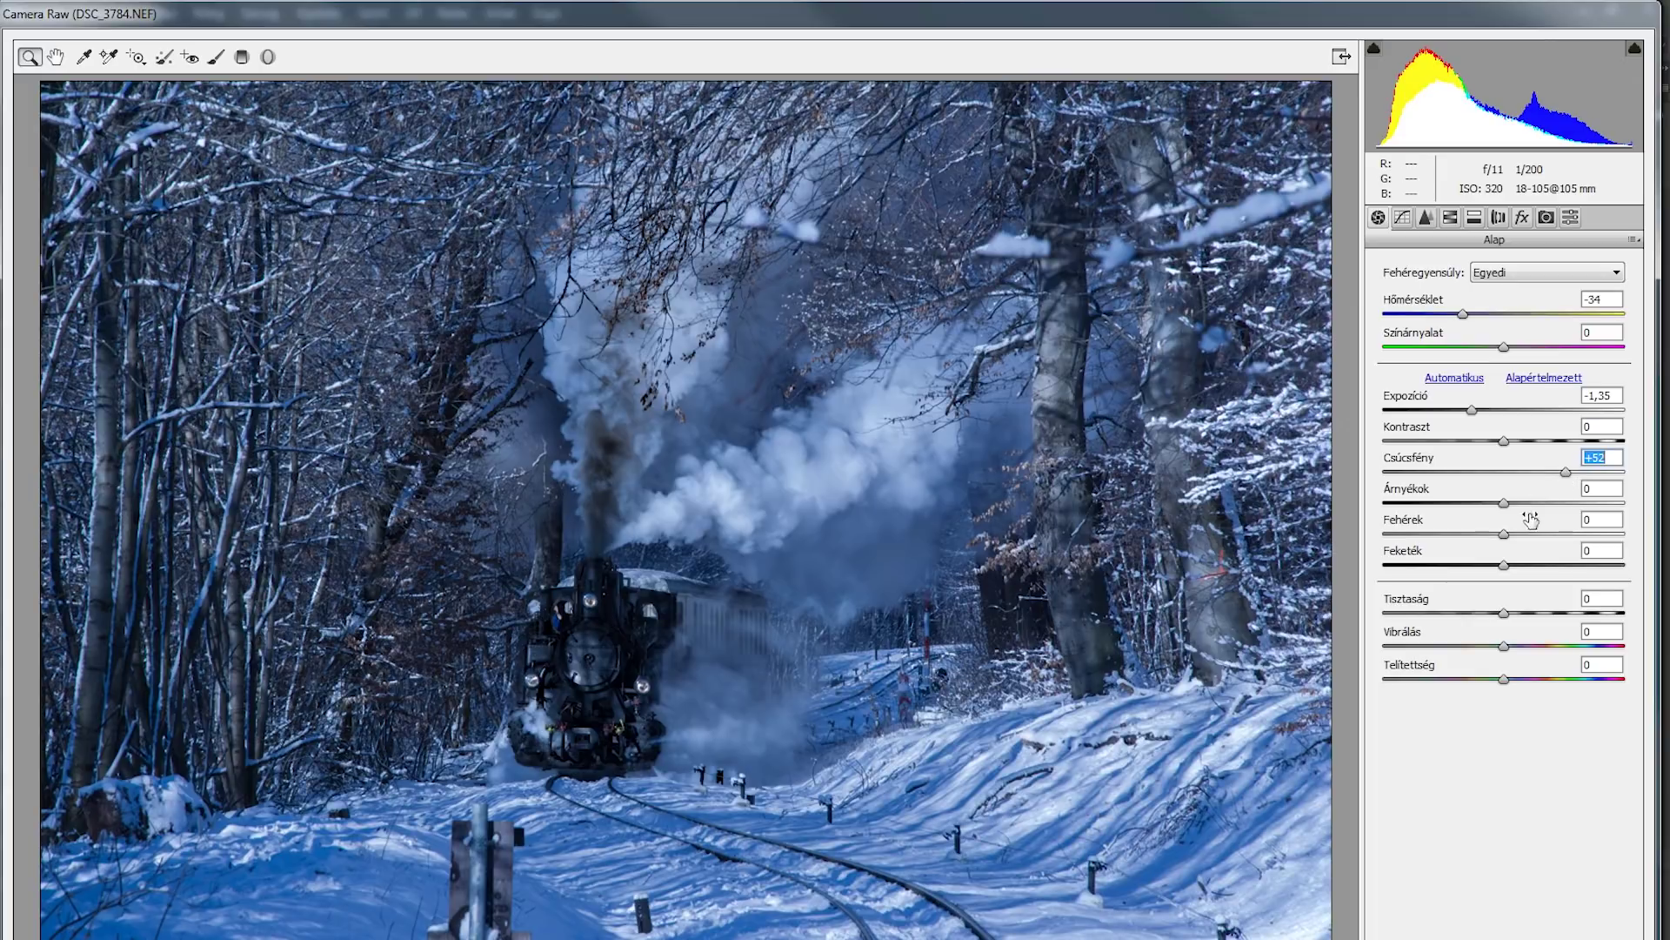
pyautogui.moveTo(1474, 411); pyautogui.dragTo(1458, 414)
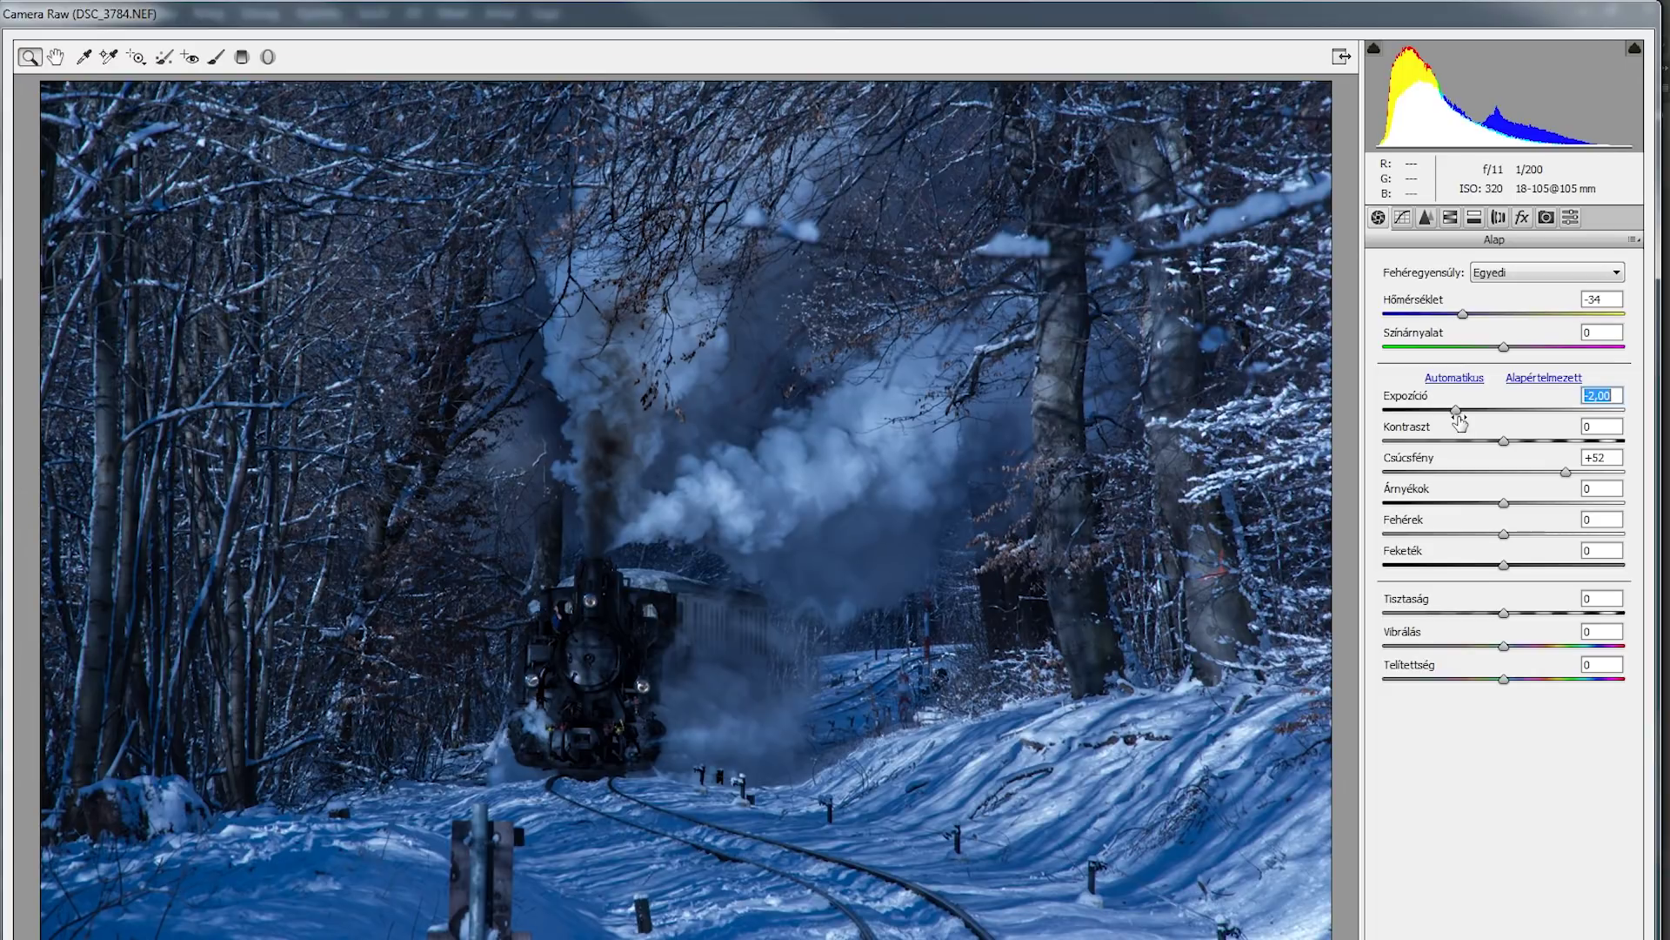
pyautogui.moveTo(1455, 410); pyautogui.dragTo(1458, 410)
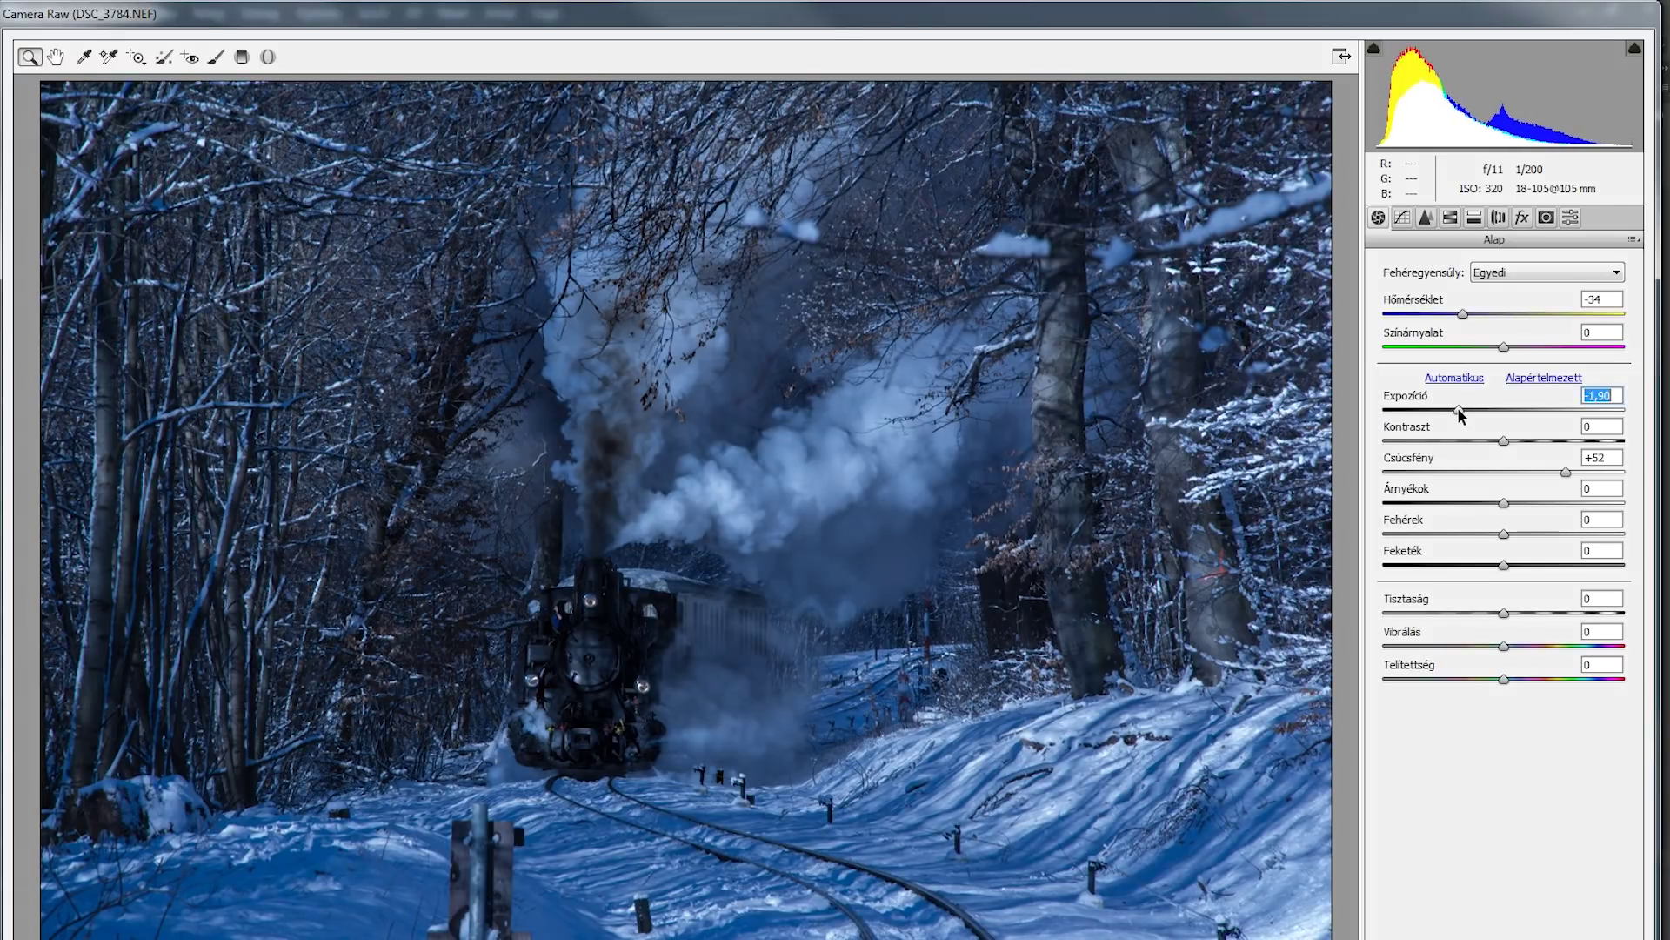
pyautogui.click(1565, 473)
# Step: Raise Highlights to +89 and Whites to +20 in the Basic panel
pyautogui.moveTo(1564, 471); pyautogui.dragTo(1601, 468)
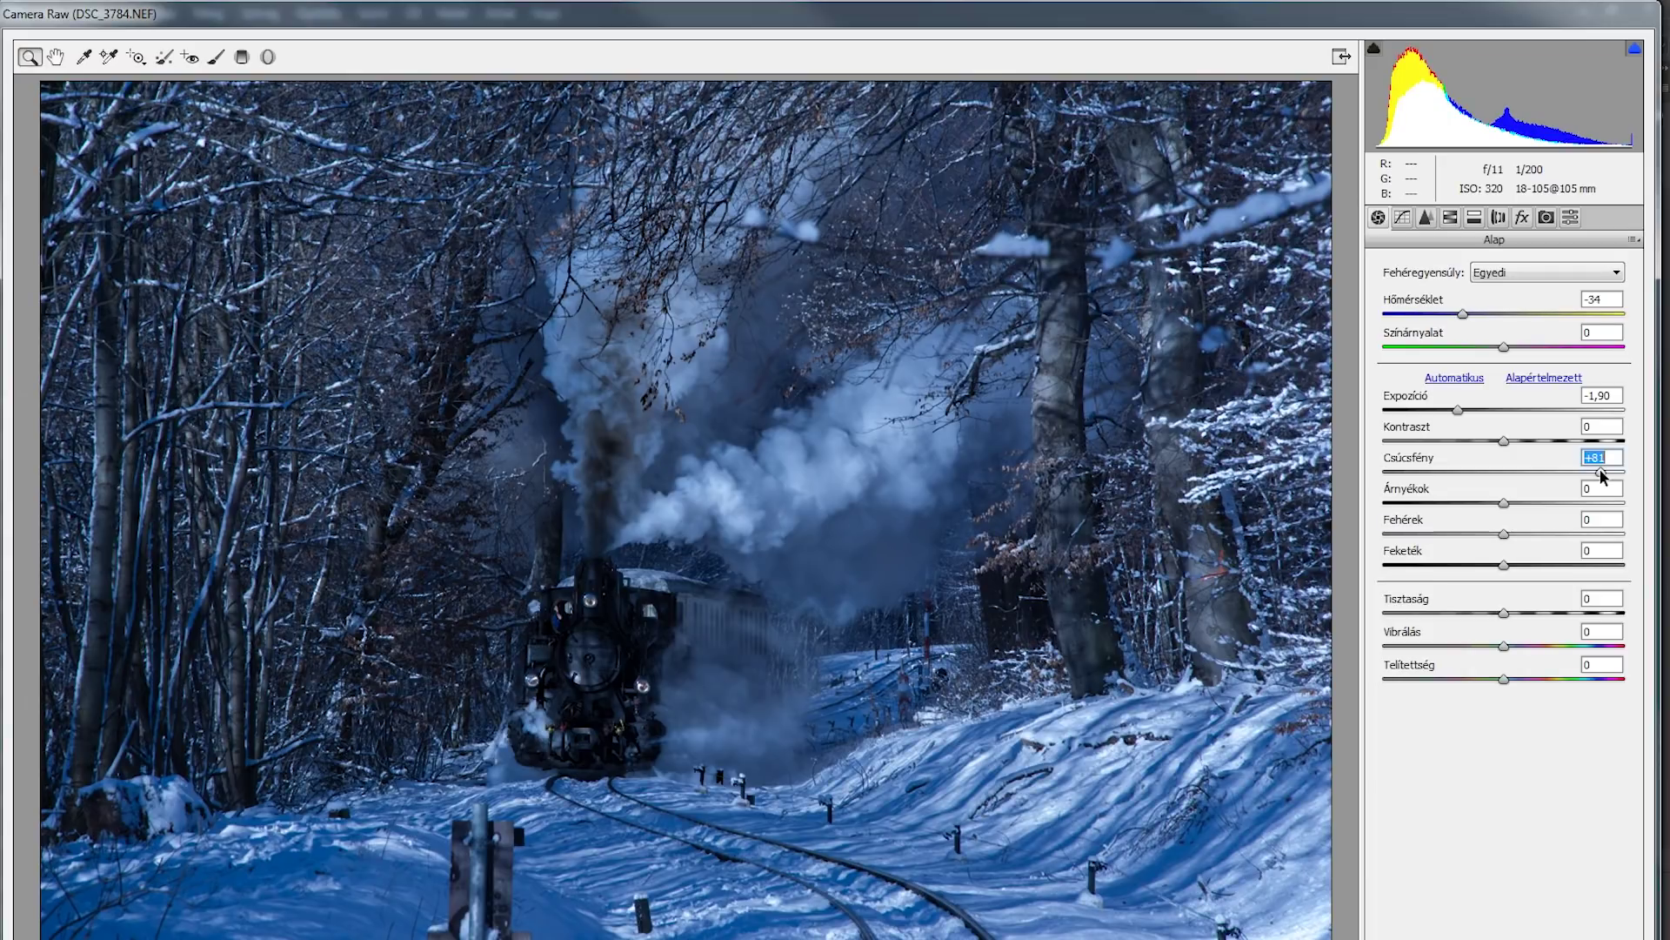
pyautogui.moveTo(1601, 471); pyautogui.dragTo(1595, 472)
pyautogui.moveTo(1594, 472); pyautogui.dragTo(1611, 471)
pyautogui.moveTo(1504, 533)
pyautogui.mouseDown()
pyautogui.moveTo(1468, 539)
pyautogui.moveTo(1574, 545)
pyautogui.moveTo(1529, 539)
pyautogui.mouseUp()
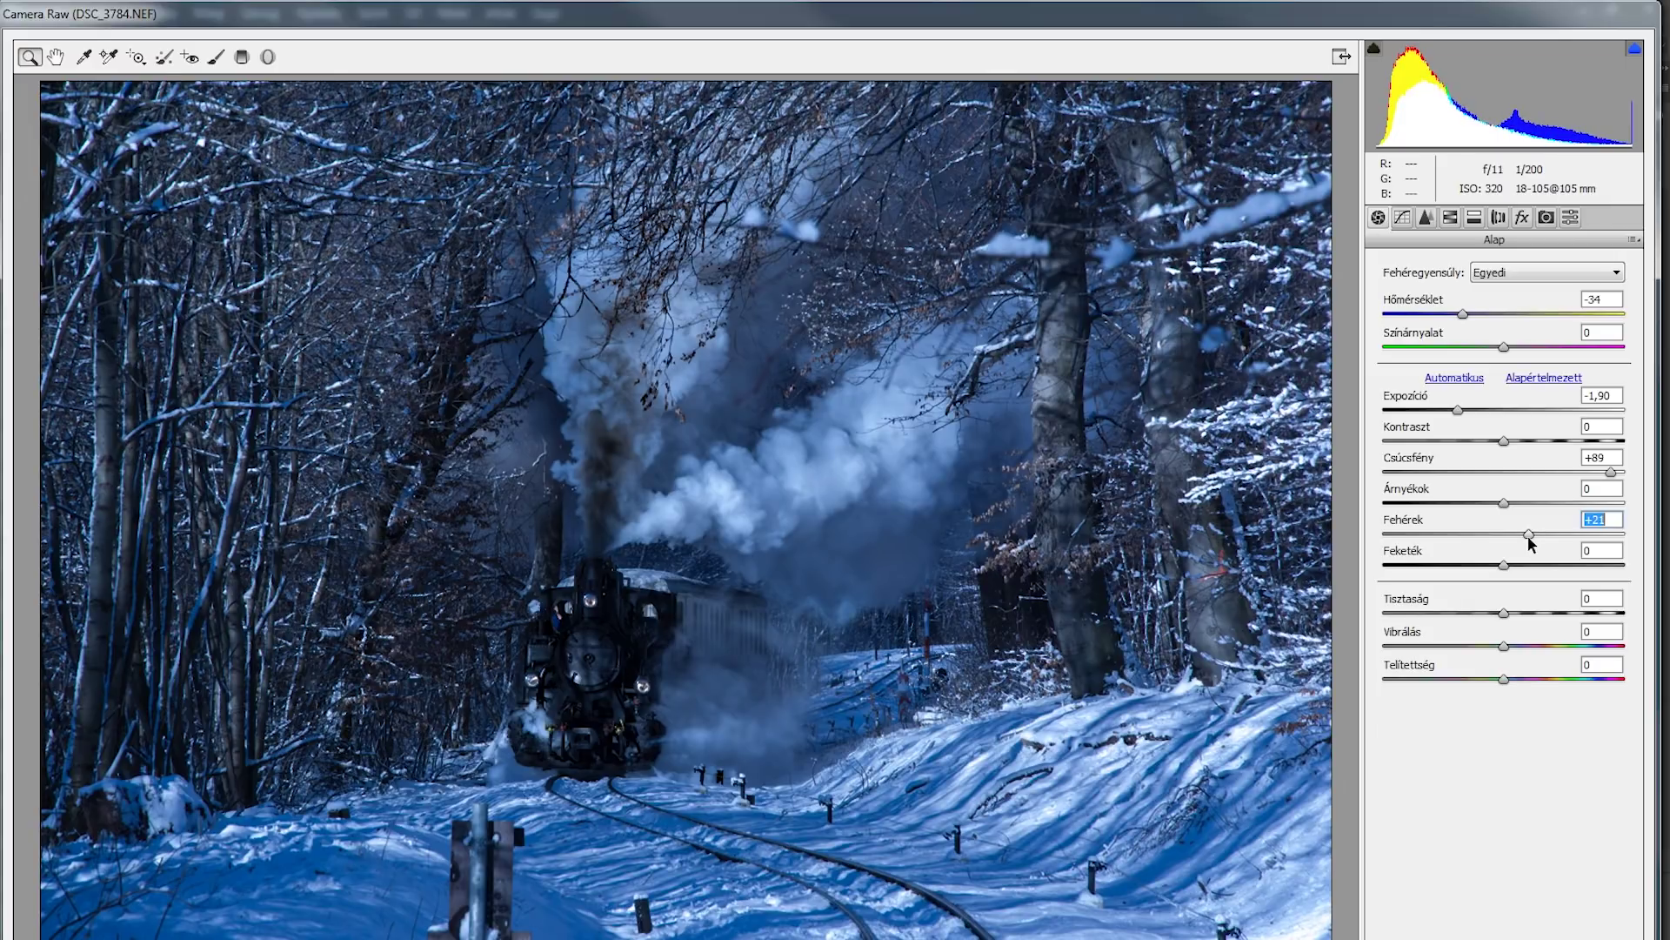
pyautogui.moveTo(1532, 543)
pyautogui.mouseDown()
pyautogui.moveTo(1497, 567)
pyautogui.moveTo(1434, 568)
pyautogui.moveTo(1490, 567)
pyautogui.mouseUp()
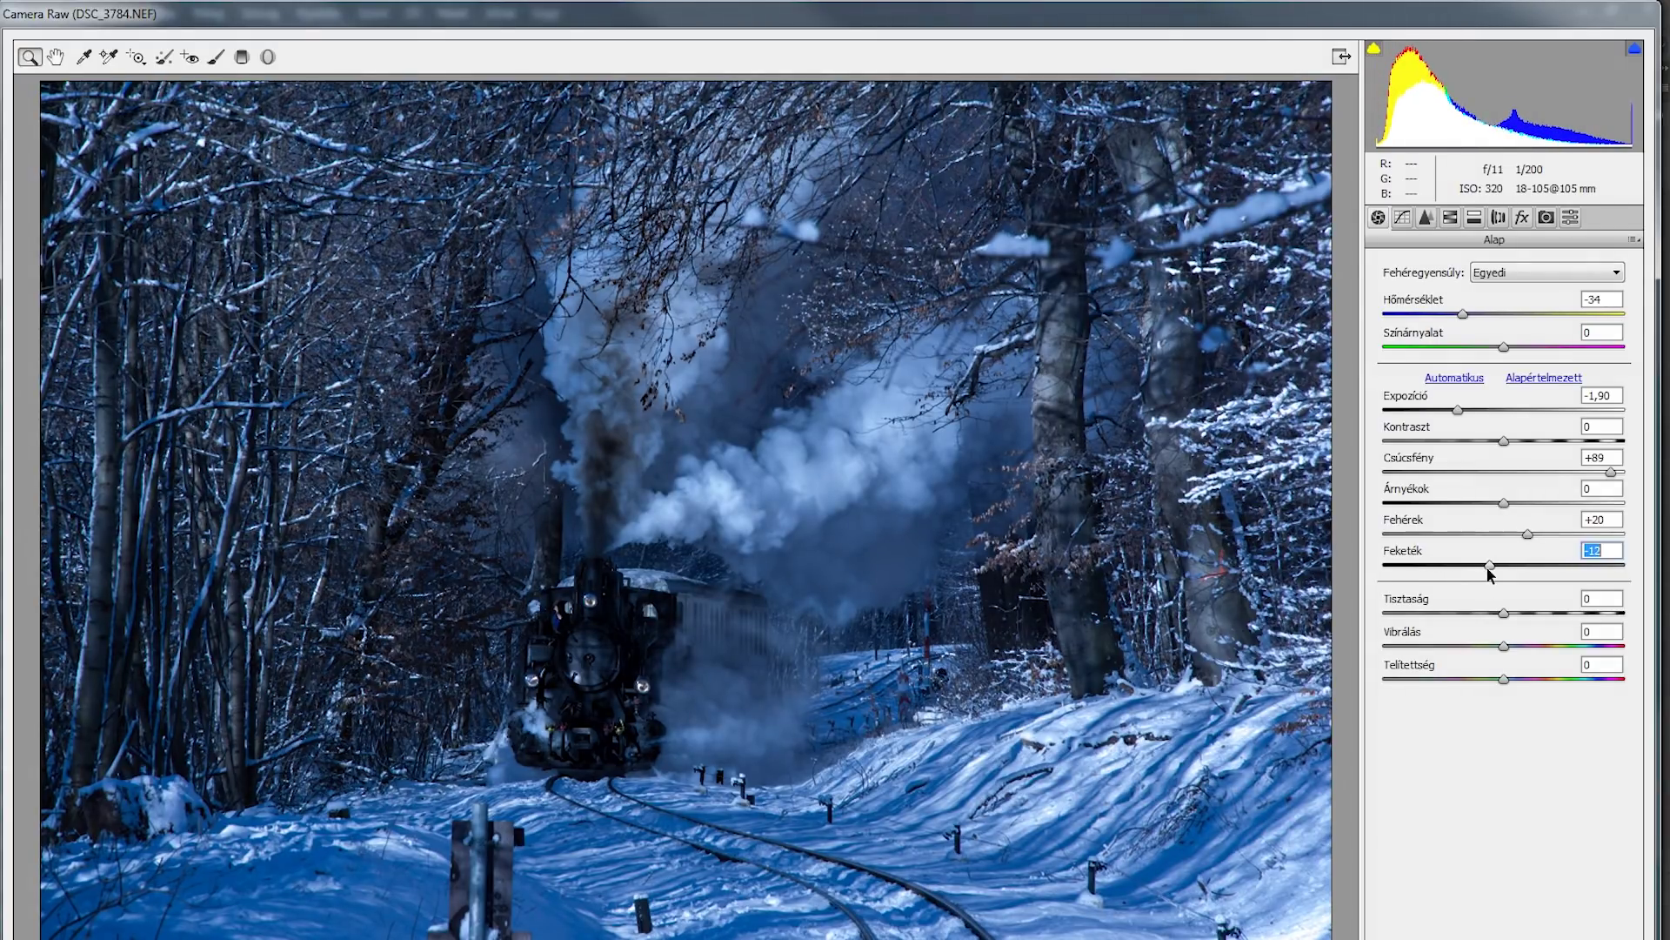
# Step: Set Blacks to 0 and reset Tint back to zero
pyautogui.write('0')
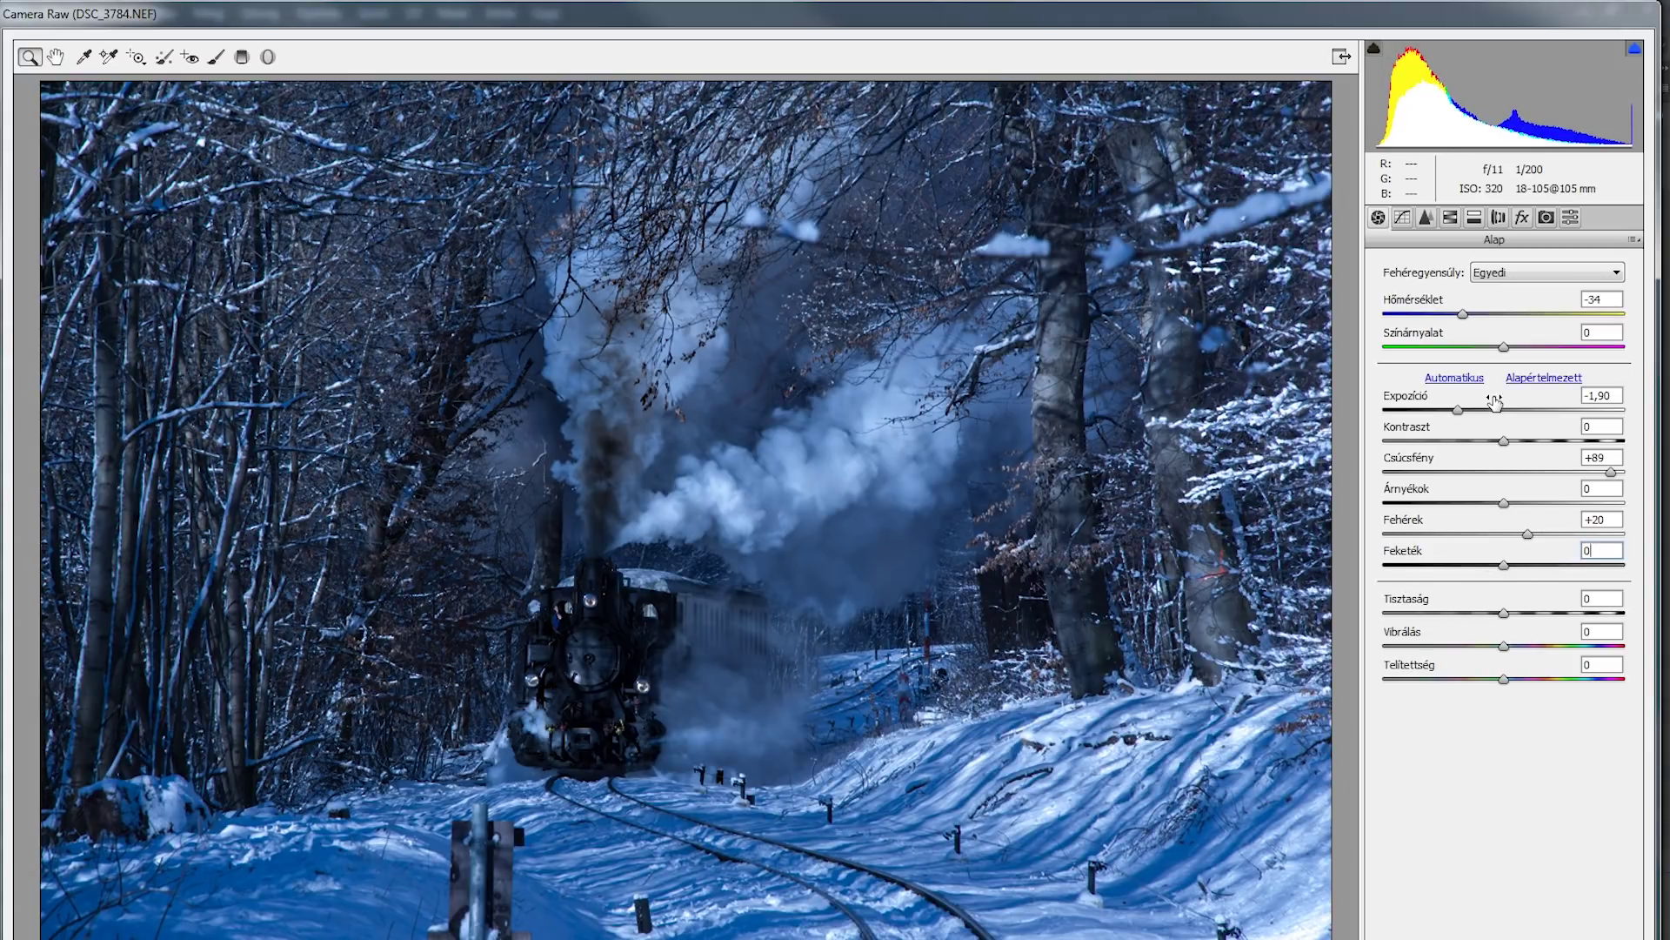
pyautogui.moveTo(1504, 346); pyautogui.dragTo(1511, 350)
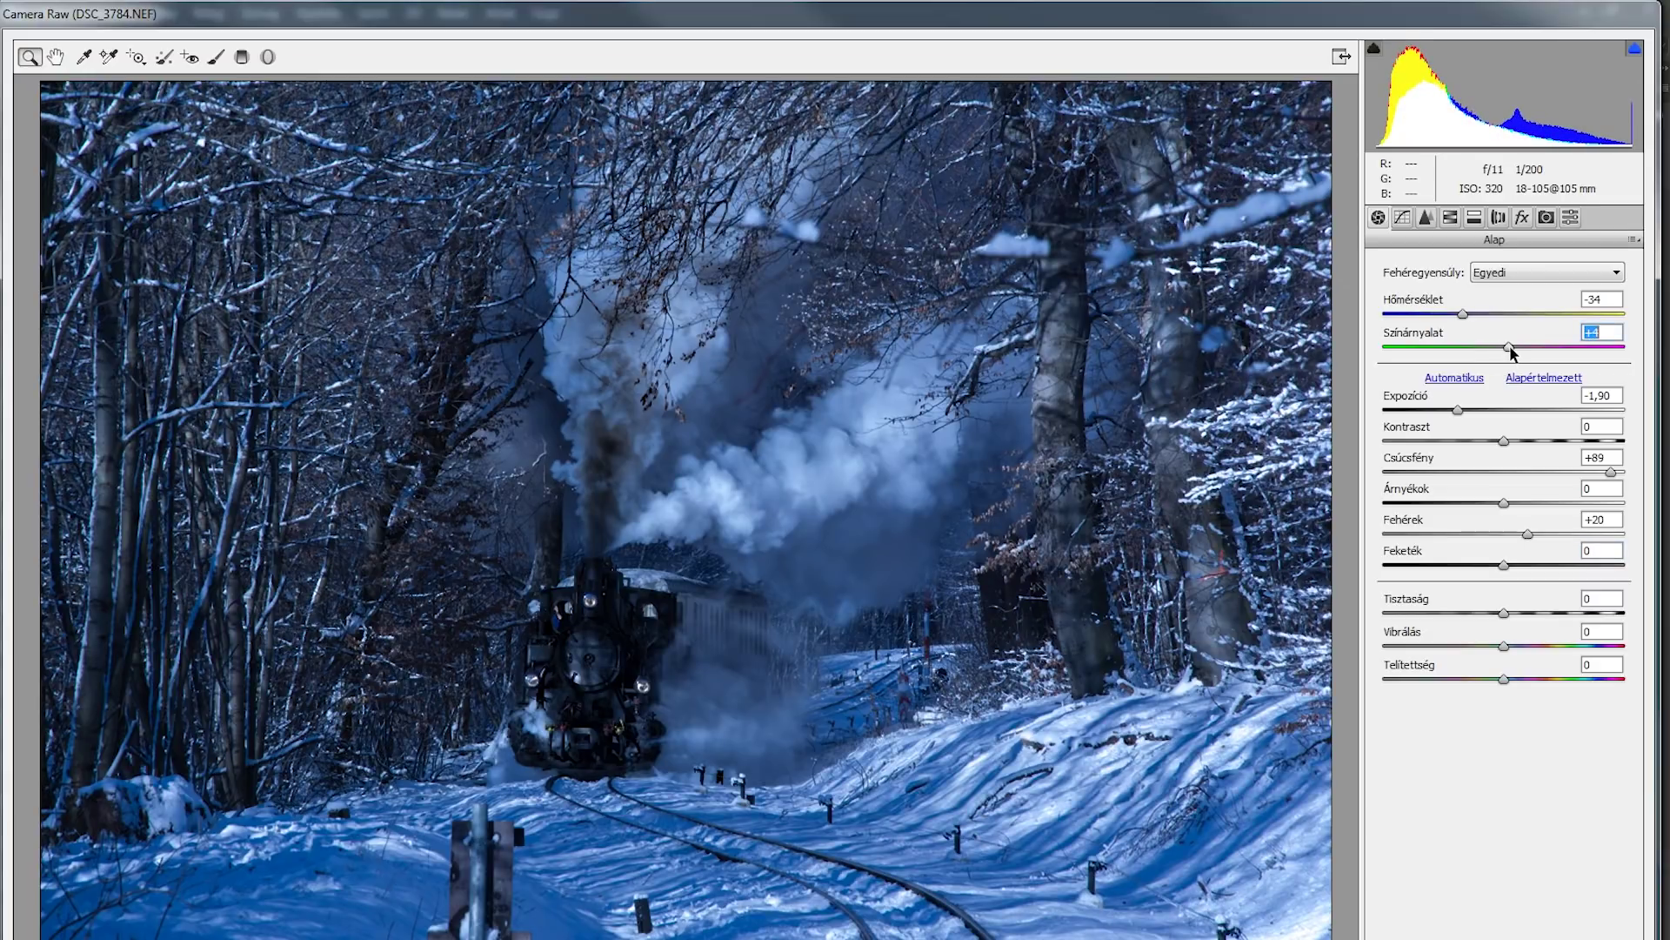
pyautogui.doubleClick(1511, 348)
pyautogui.click(1473, 217)
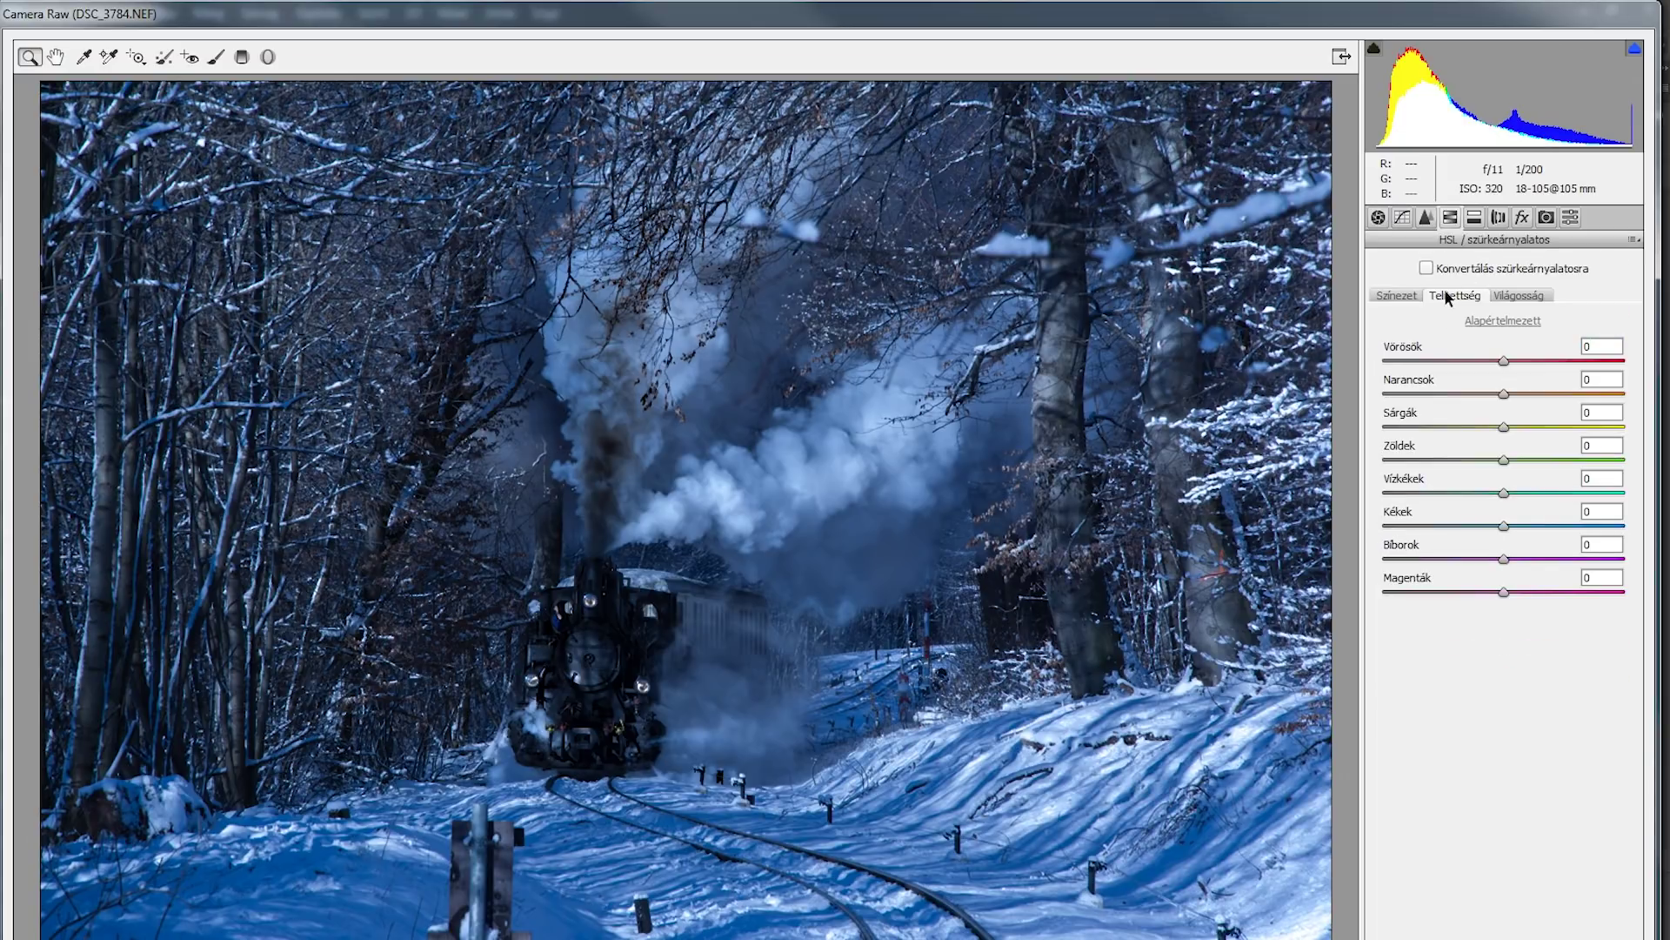
# Step: Nudge the Blues slider on the HSL Hue tab slightly toward cyan
pyautogui.click(1413, 294)
pyautogui.moveTo(1505, 526); pyautogui.dragTo(1523, 525)
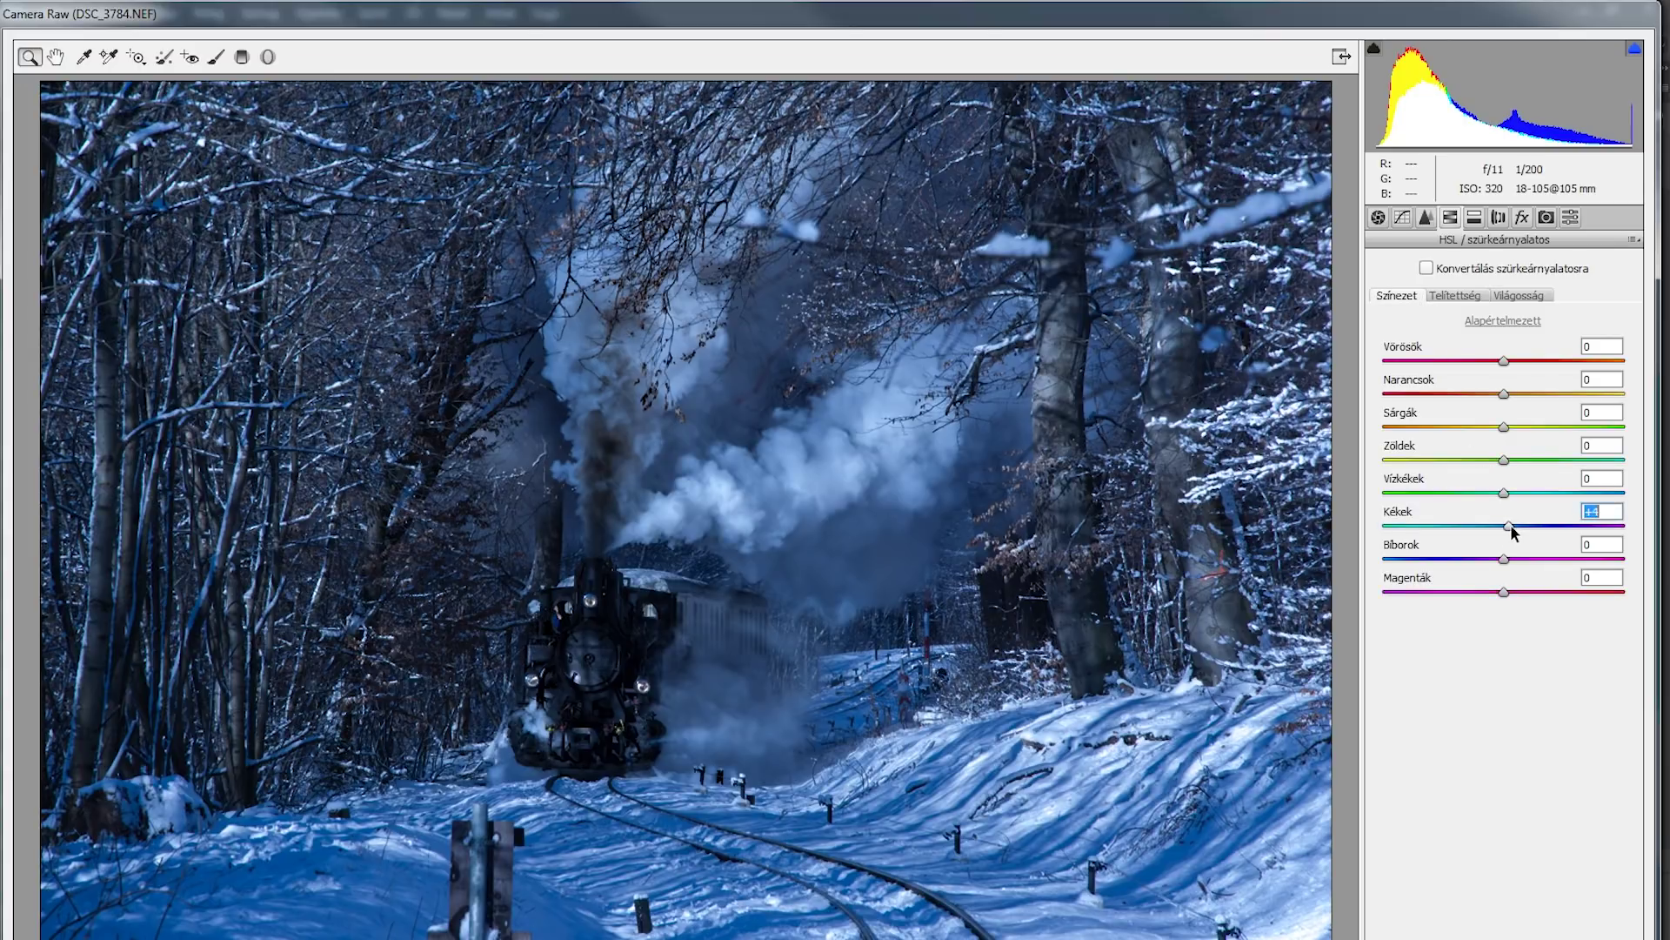
pyautogui.moveTo(1524, 522)
pyautogui.mouseDown()
pyautogui.moveTo(1487, 522)
pyautogui.moveTo(1510, 528)
pyautogui.mouseUp()
# Step: Set global Clarity to +27 in the Basic panel
pyautogui.click(1379, 217)
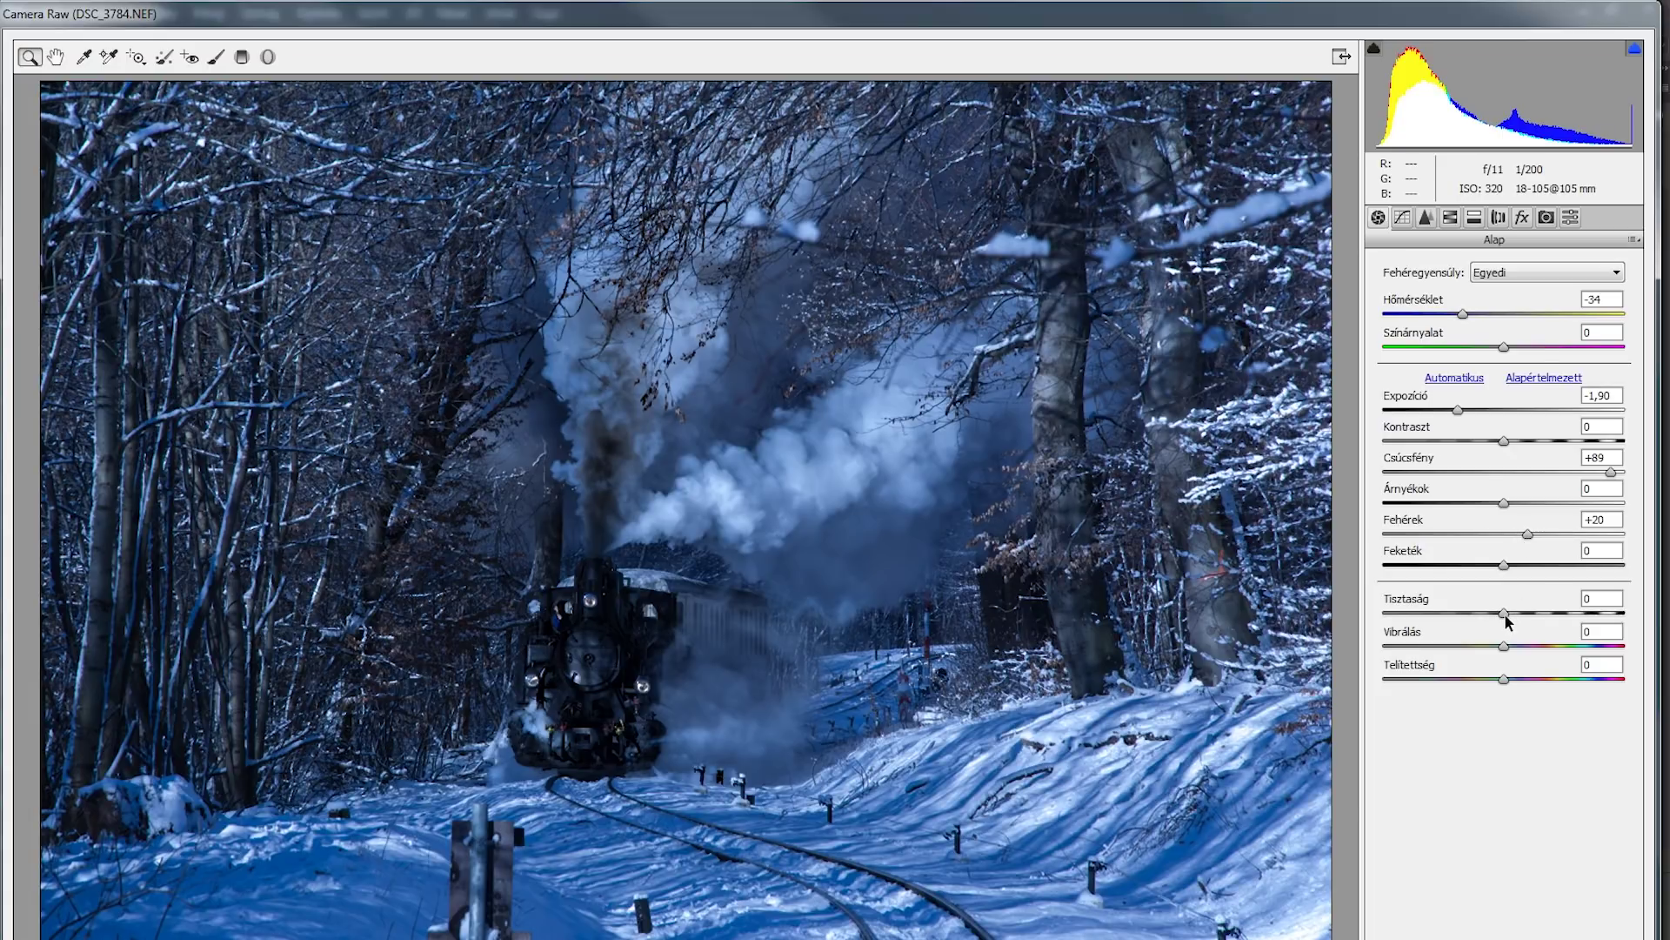
pyautogui.moveTo(1504, 613); pyautogui.dragTo(1549, 614)
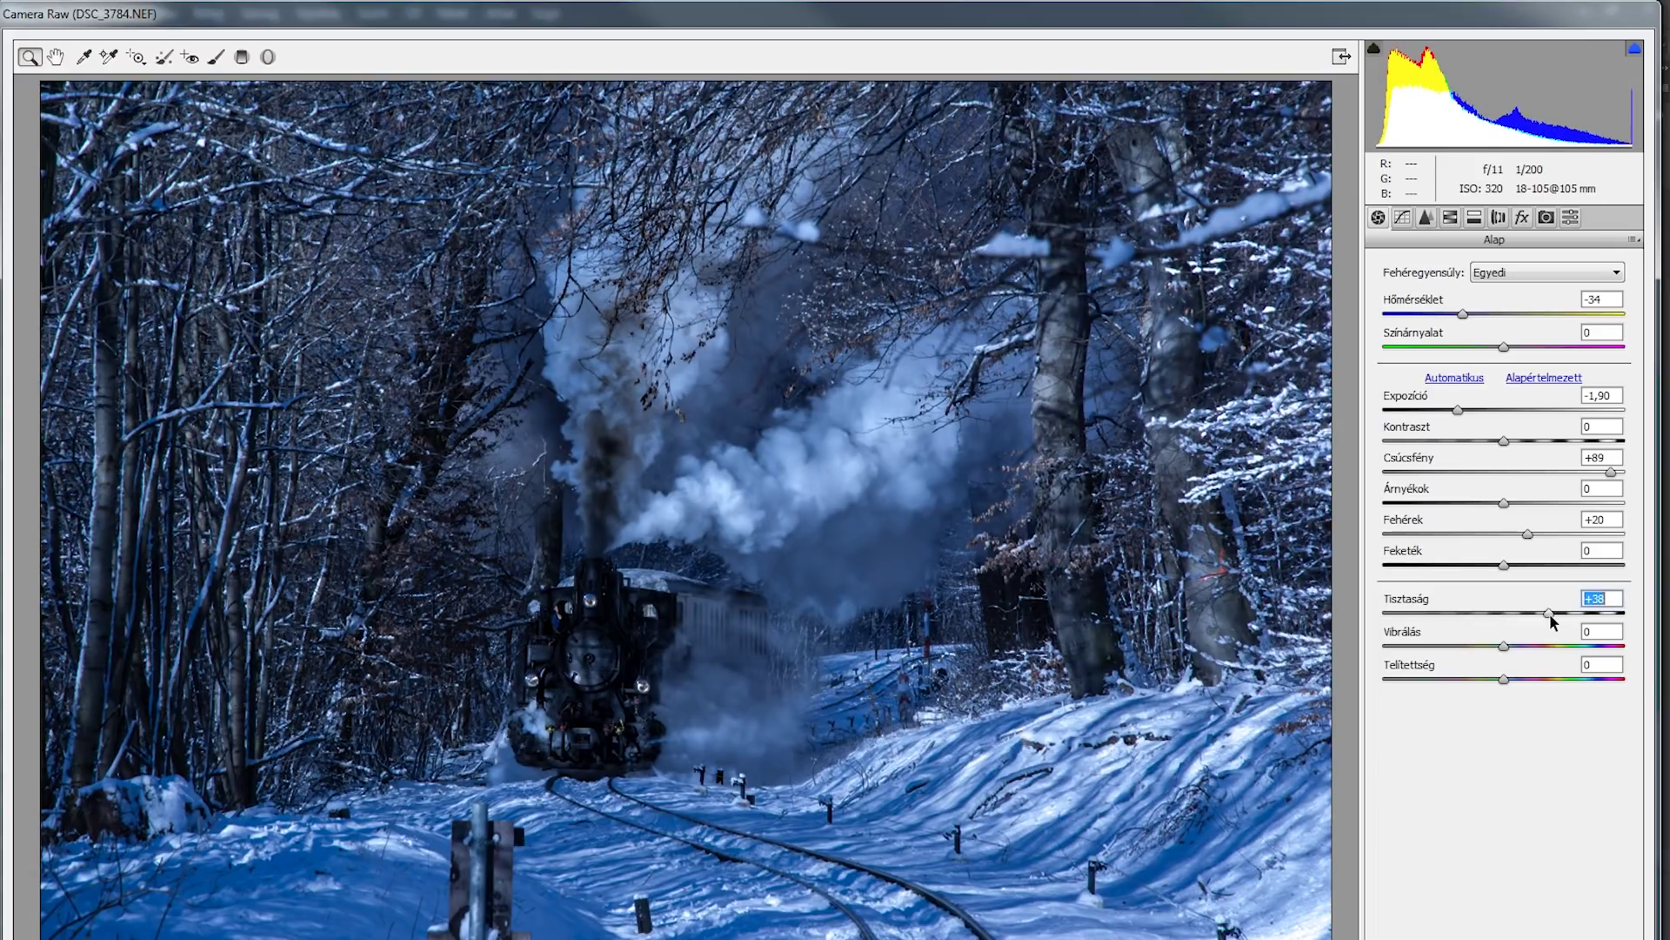
pyautogui.moveTo(1569, 614); pyautogui.dragTo(1545, 616)
pyautogui.moveTo(1544, 615); pyautogui.dragTo(1537, 614)
# Step: Switch to the Adjustment Brush and shrink it over the steam cloud
pyautogui.click(222, 61)
pyautogui.press('[')
pyautogui.press('[')
pyautogui.press('[')
pyautogui.click(738, 390)
pyautogui.press('[')
pyautogui.press('[')
# Step: Start a new brush adjustment: exposure, whites and sharpness 0, clarity +58, brush size 5
pyautogui.click(1431, 240)
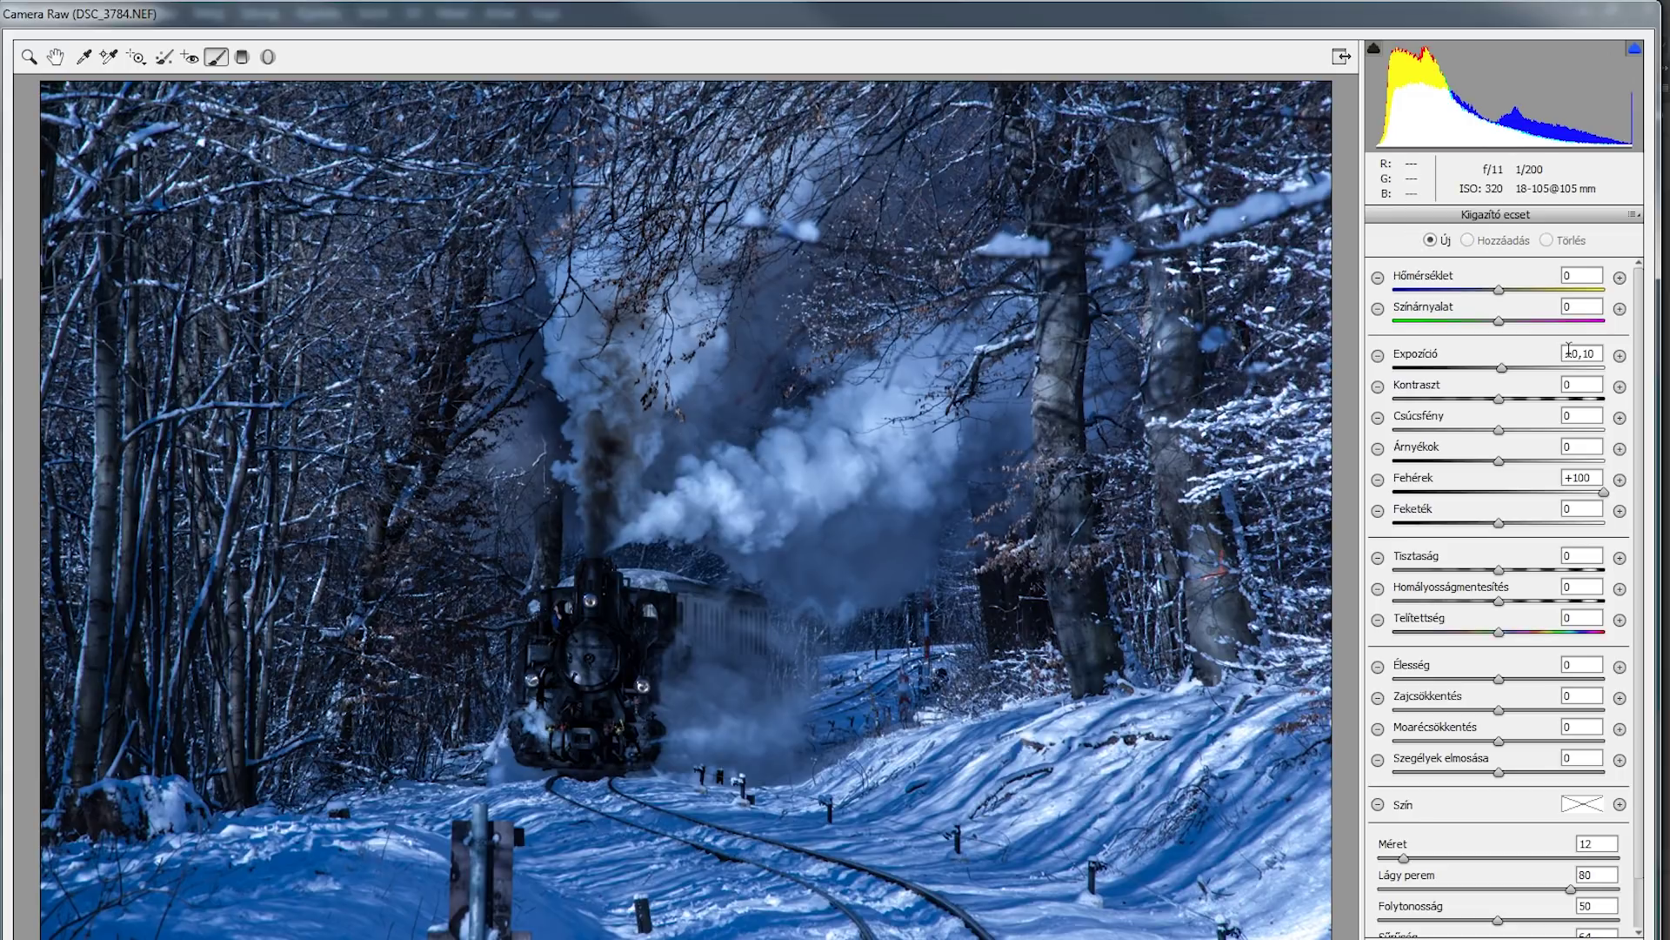
pyautogui.click(1600, 353)
pyautogui.write('0')
pyautogui.click(1597, 477)
pyautogui.write('0')
pyautogui.moveTo(1548, 677); pyautogui.dragTo(1555, 679)
pyautogui.write('0')
pyautogui.moveTo(1553, 569); pyautogui.dragTo(1559, 570)
pyautogui.click(581, 391)
pyautogui.moveTo(654, 466)
pyautogui.mouseDown()
pyautogui.moveTo(691, 467)
pyautogui.moveTo(647, 467)
pyautogui.mouseUp()
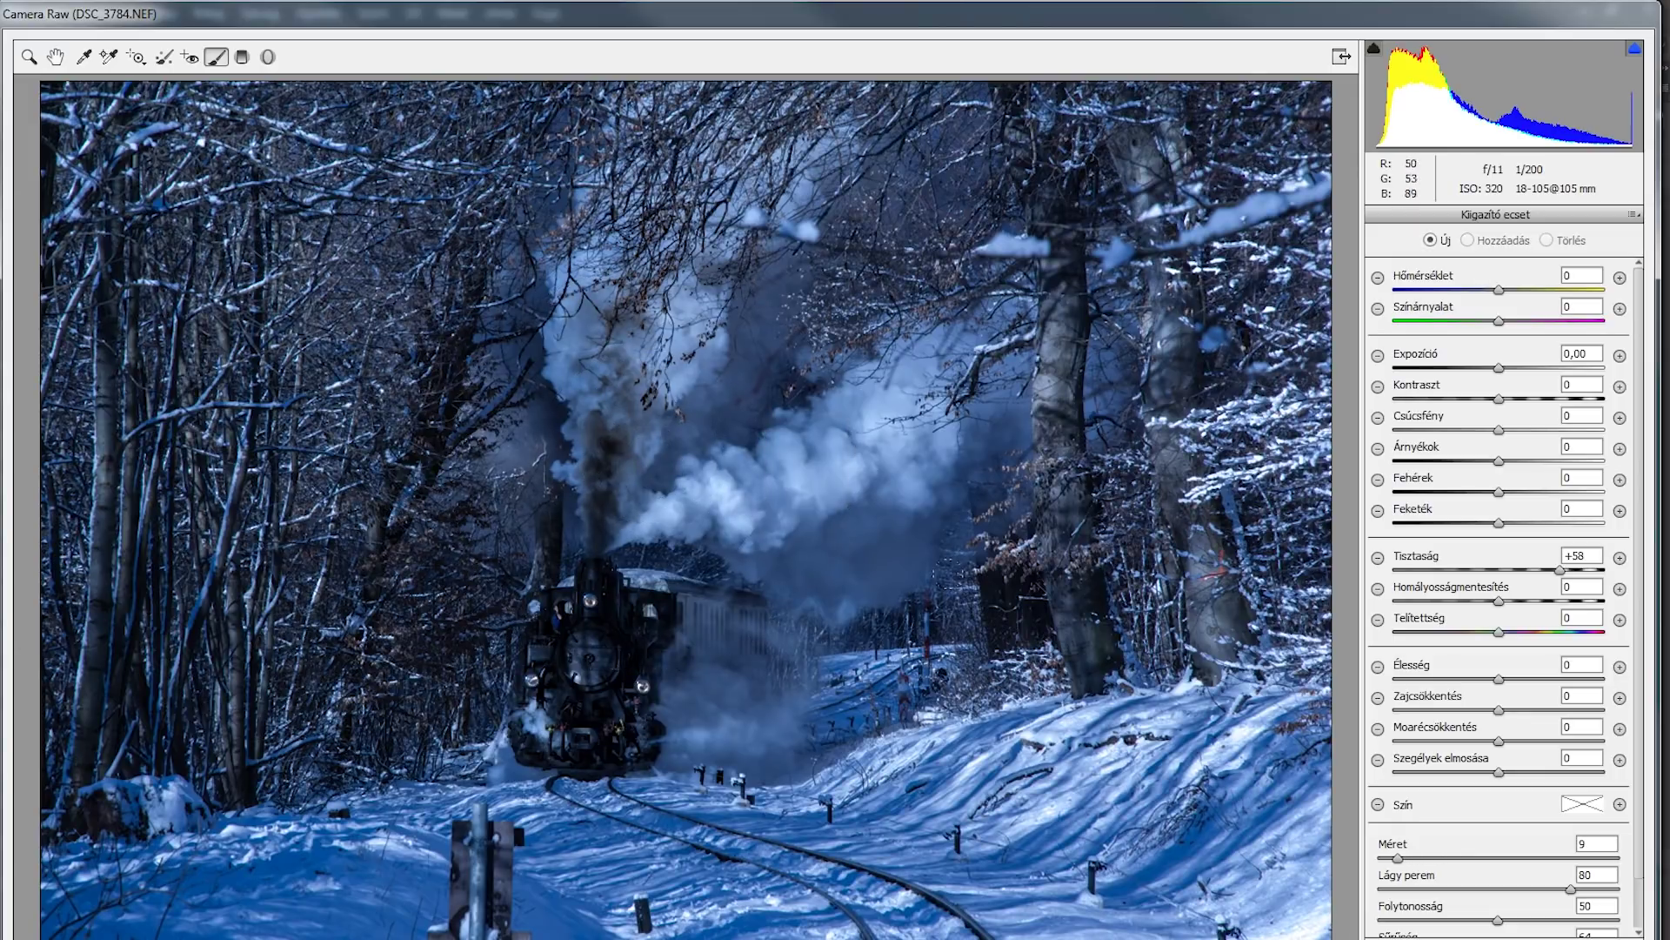
# Step: Lower the feather and paint clarity +90 over the smoke above the locomotive
pyautogui.scroll(-1, 1479, 801)
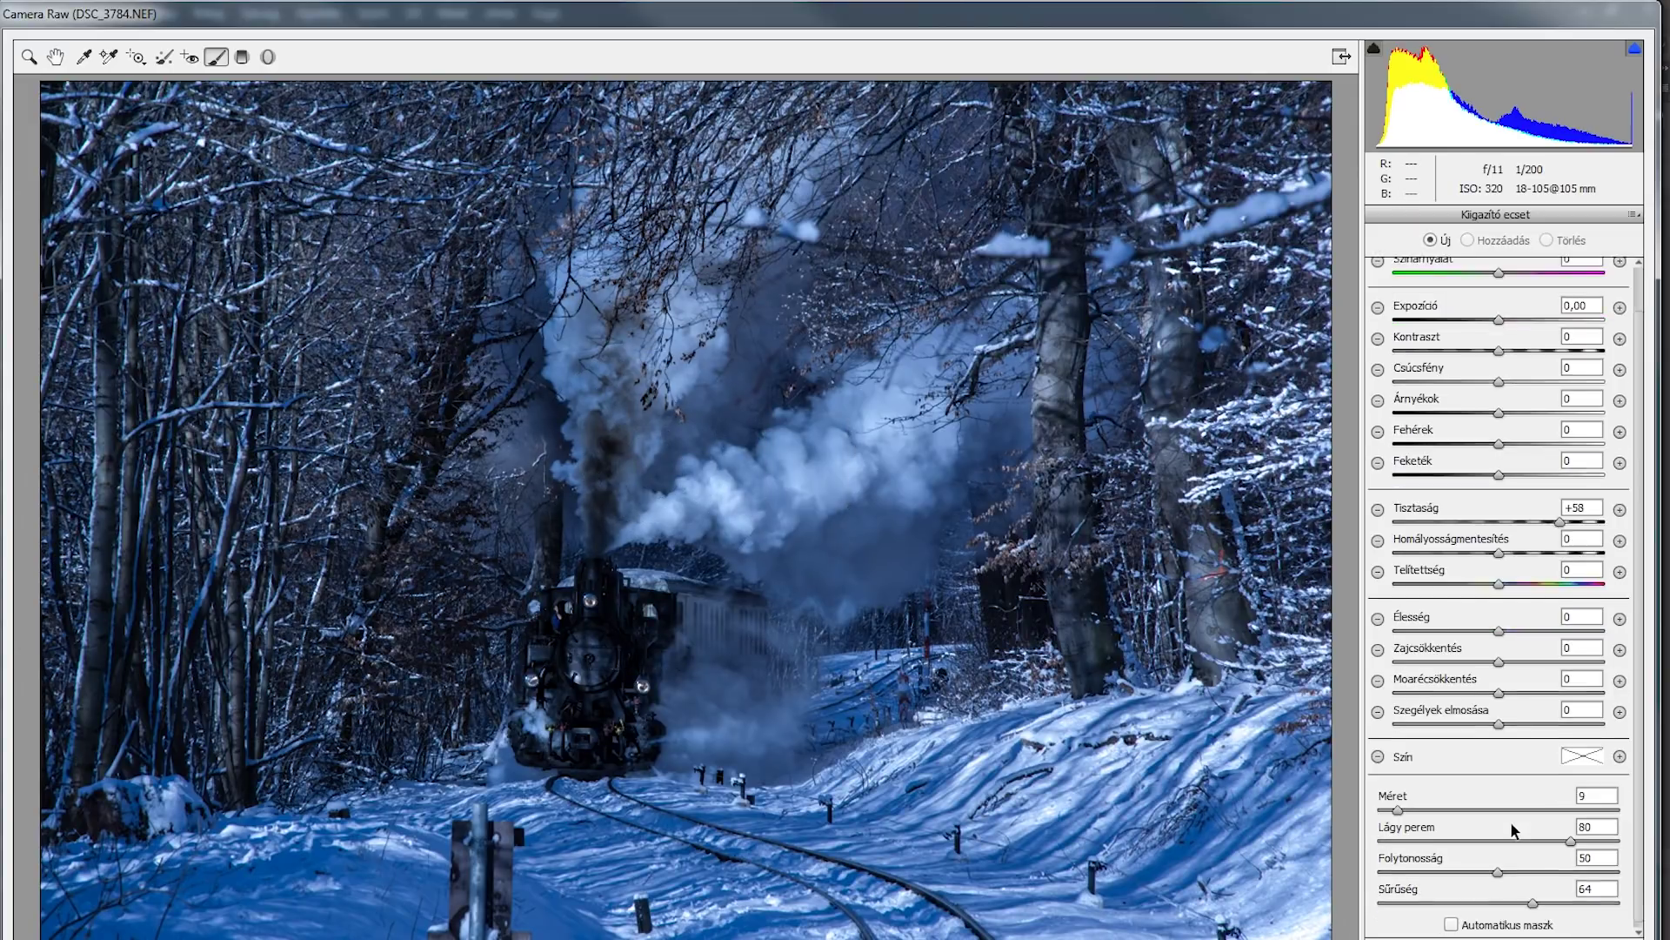
pyautogui.scroll(-1, 1511, 821)
pyautogui.click(1540, 837)
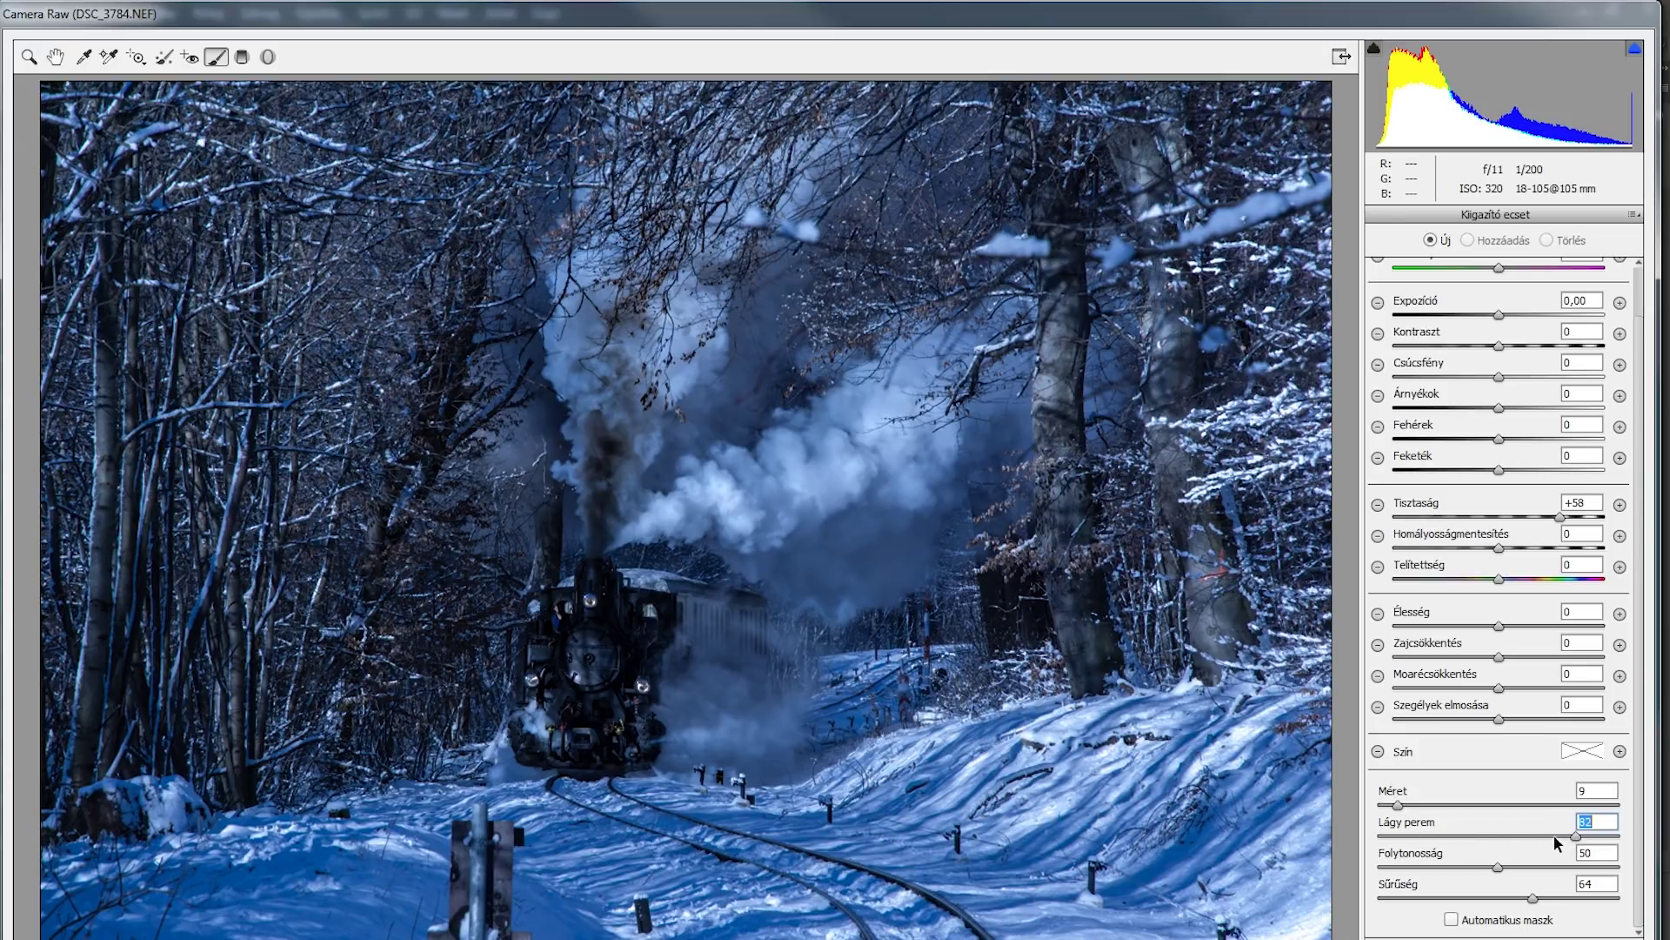
pyautogui.click(724, 491)
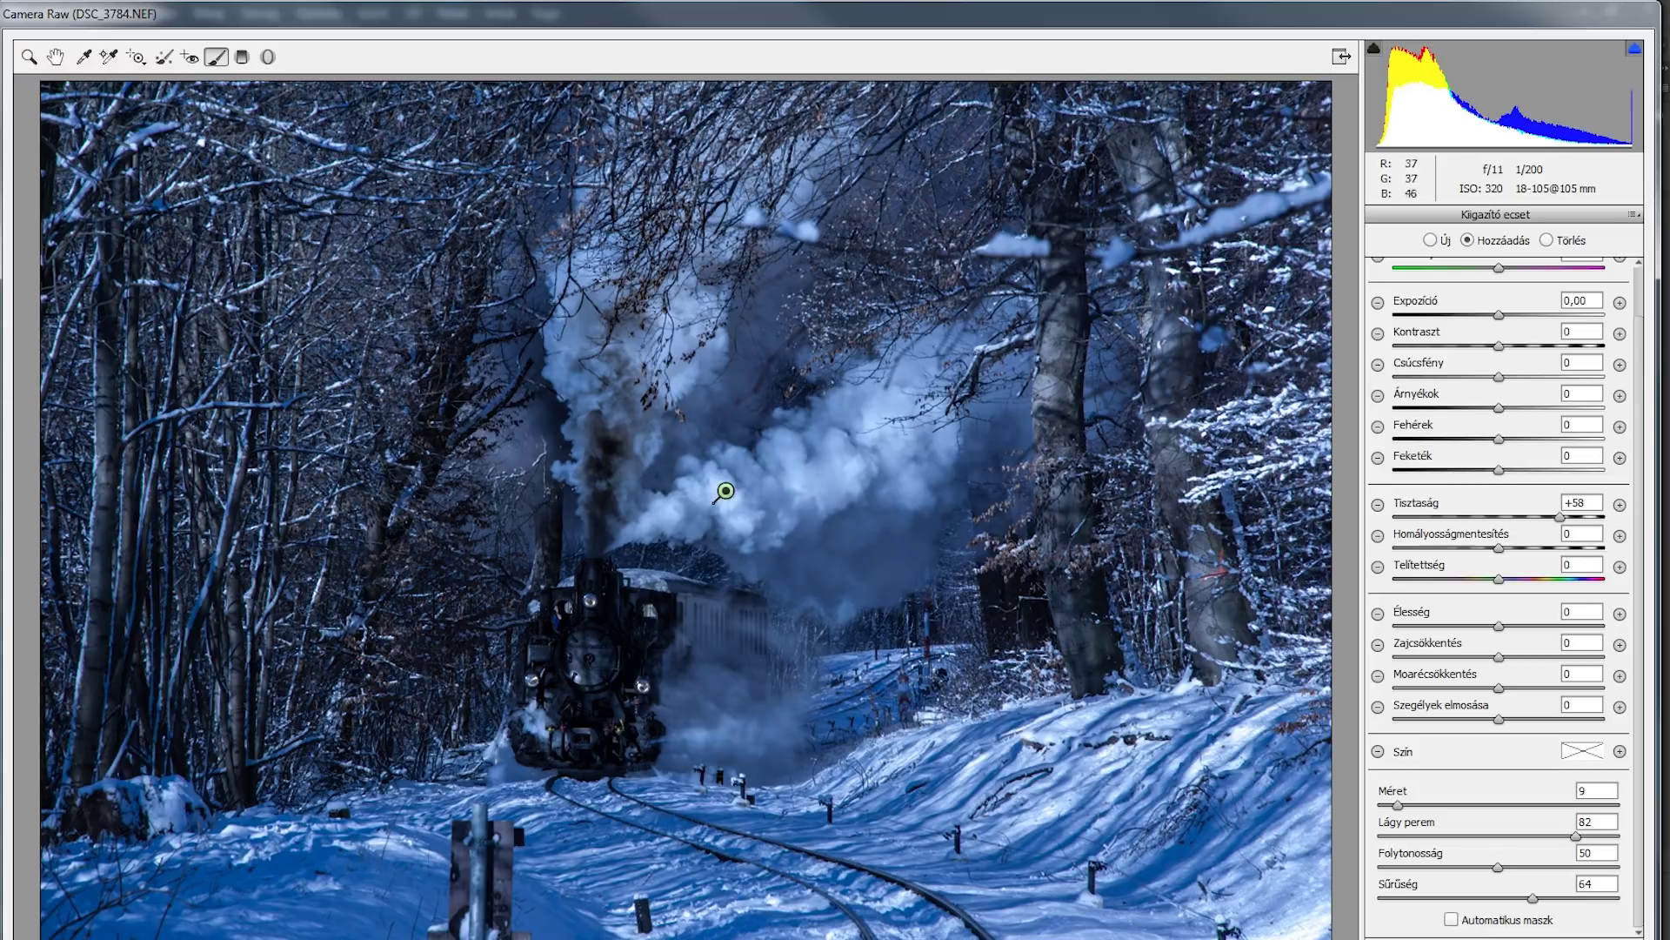
pyautogui.moveTo(1574, 519); pyautogui.dragTo(1600, 522)
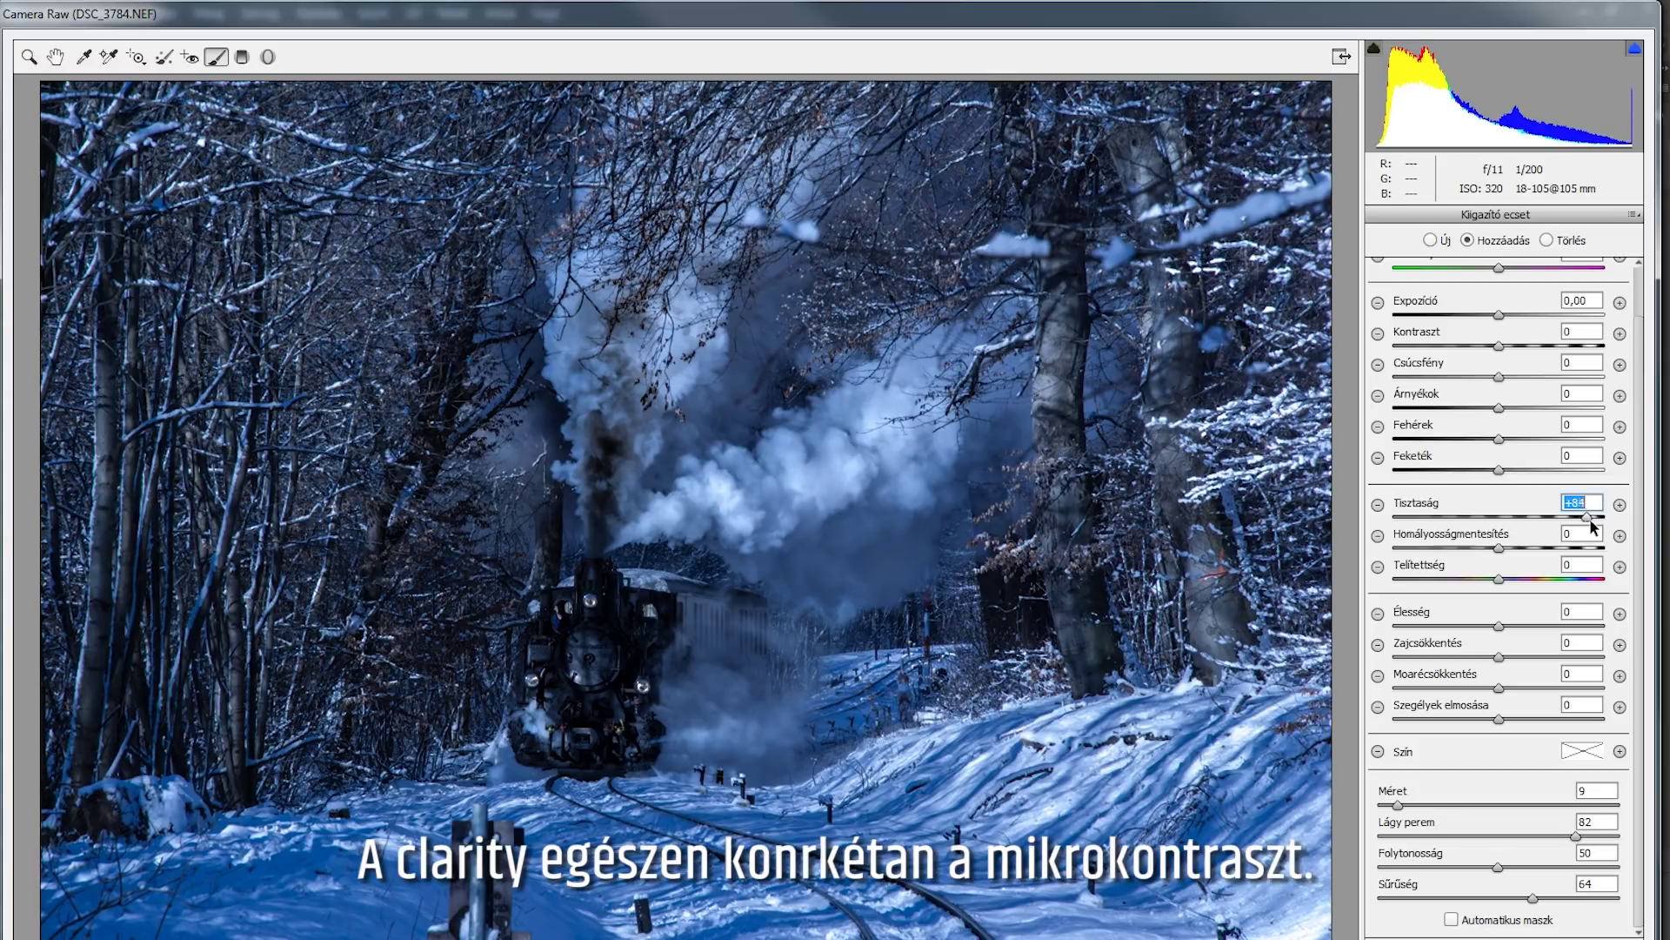
pyautogui.moveTo(1601, 522)
pyautogui.mouseDown()
pyautogui.moveTo(1471, 520)
pyautogui.moveTo(1610, 533)
pyautogui.mouseUp()
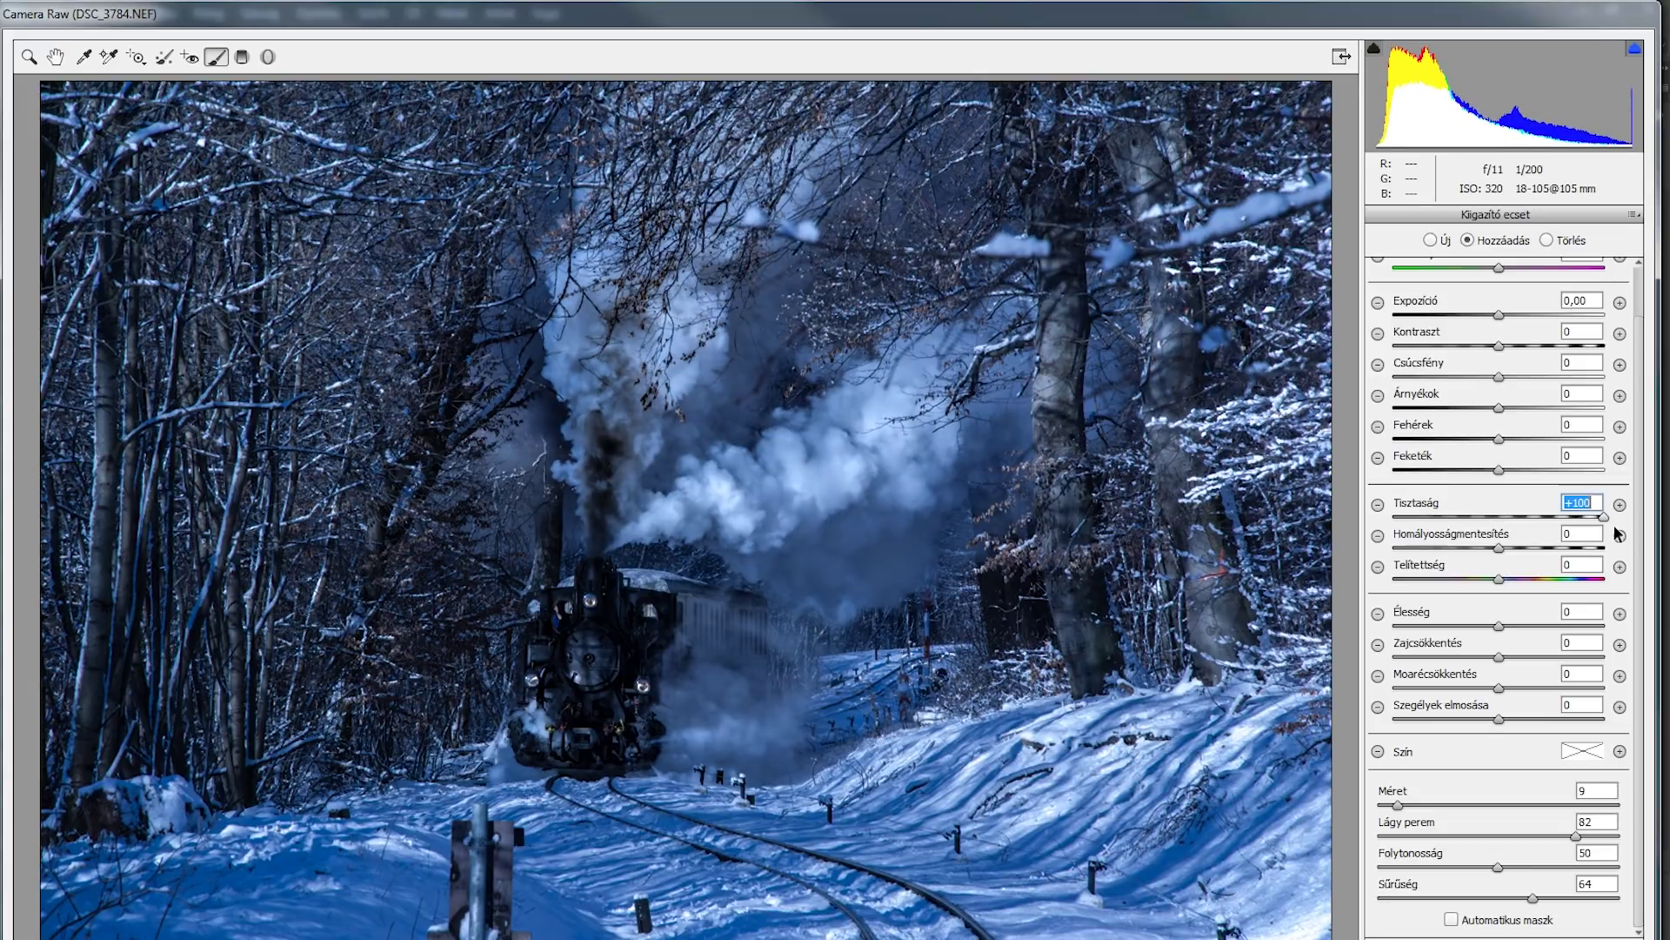
pyautogui.moveTo(1620, 533); pyautogui.dragTo(1596, 528)
pyautogui.click(725, 491)
pyautogui.click(725, 491)
pyautogui.press('[')
pyautogui.press('[')
pyautogui.press('[')
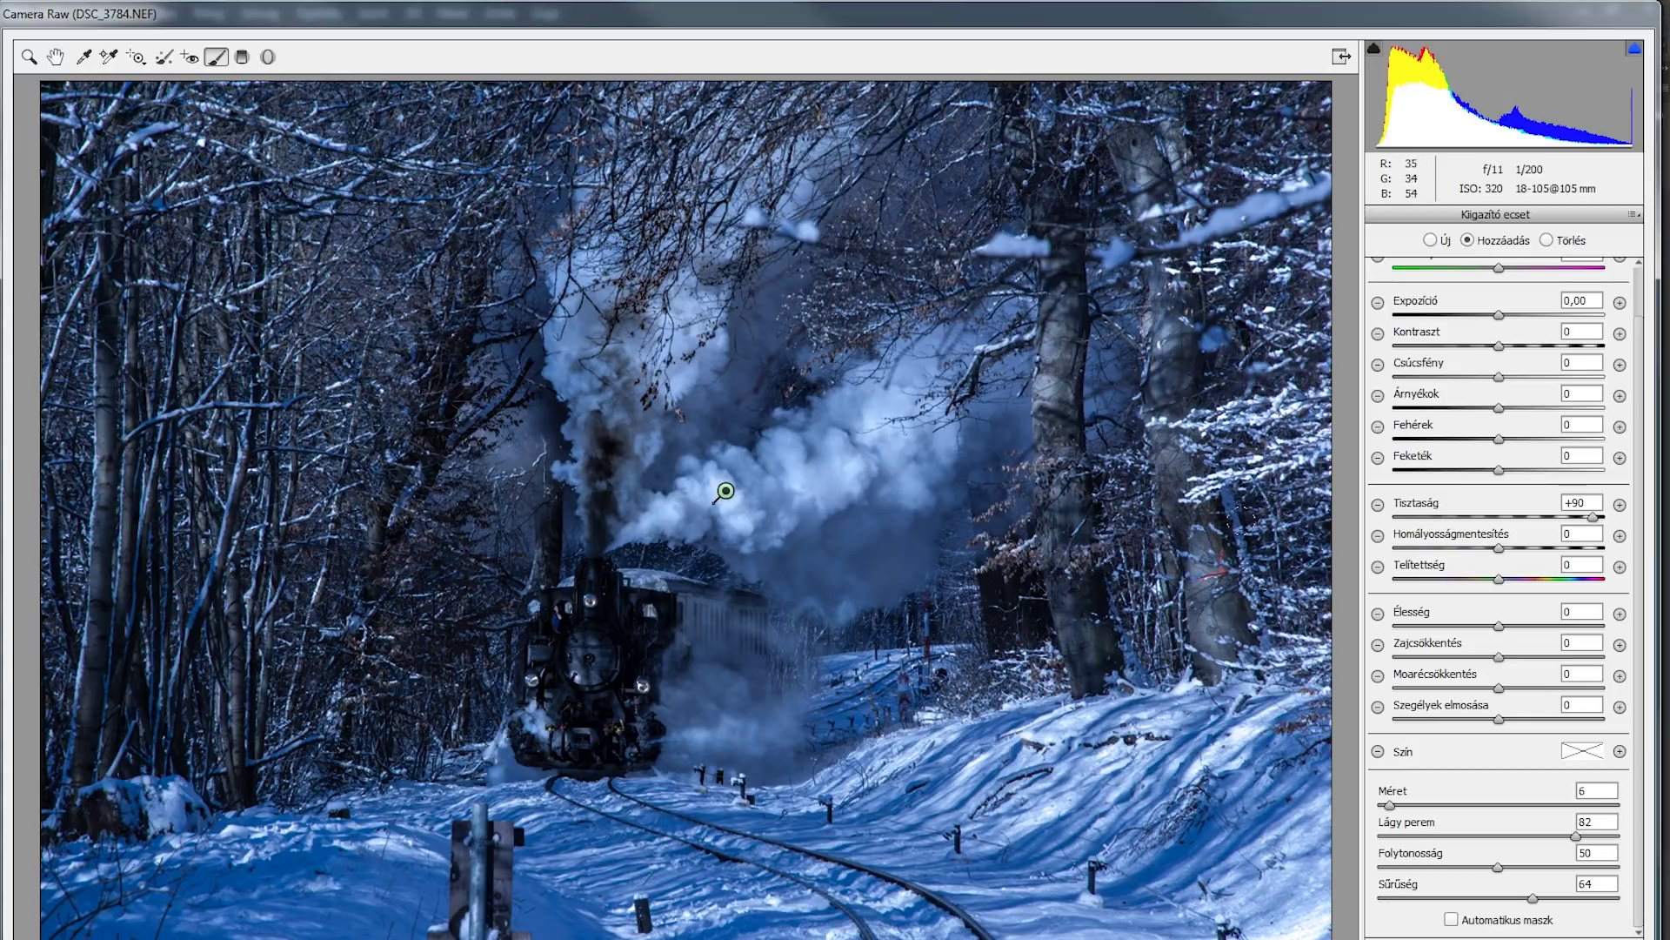
# Step: Start another brush adjustment with clarity reset to 0, dismissing the error message
pyautogui.click(1434, 242)
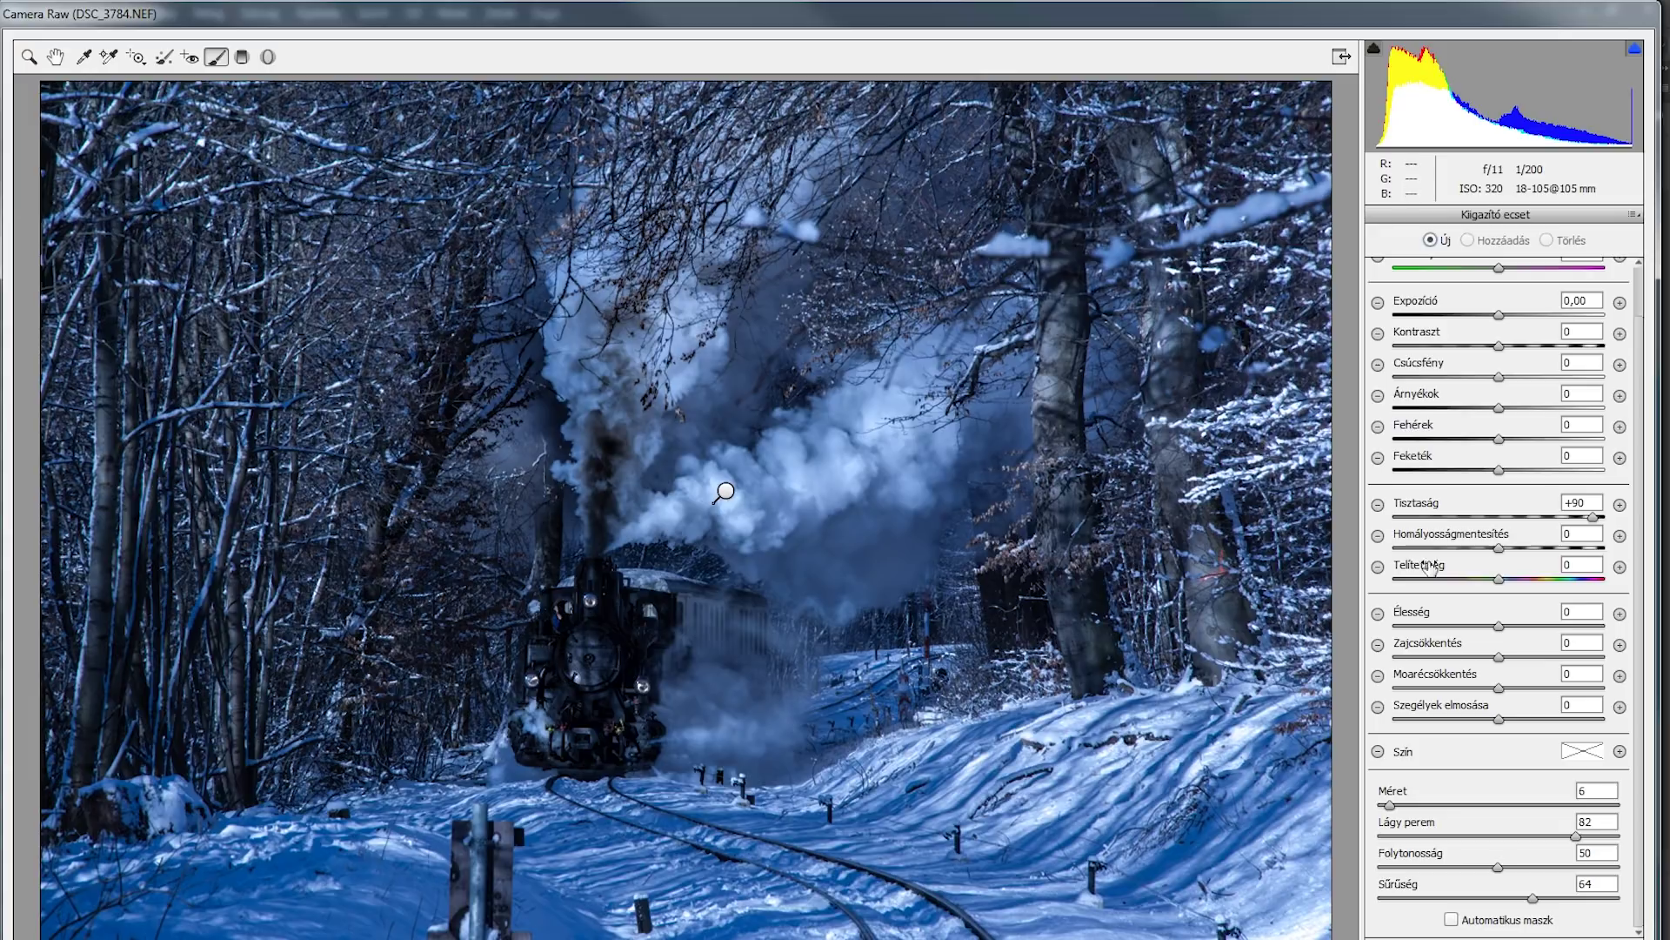
pyautogui.doubleClick(1595, 503)
pyautogui.write('0')
pyautogui.click(574, 640)
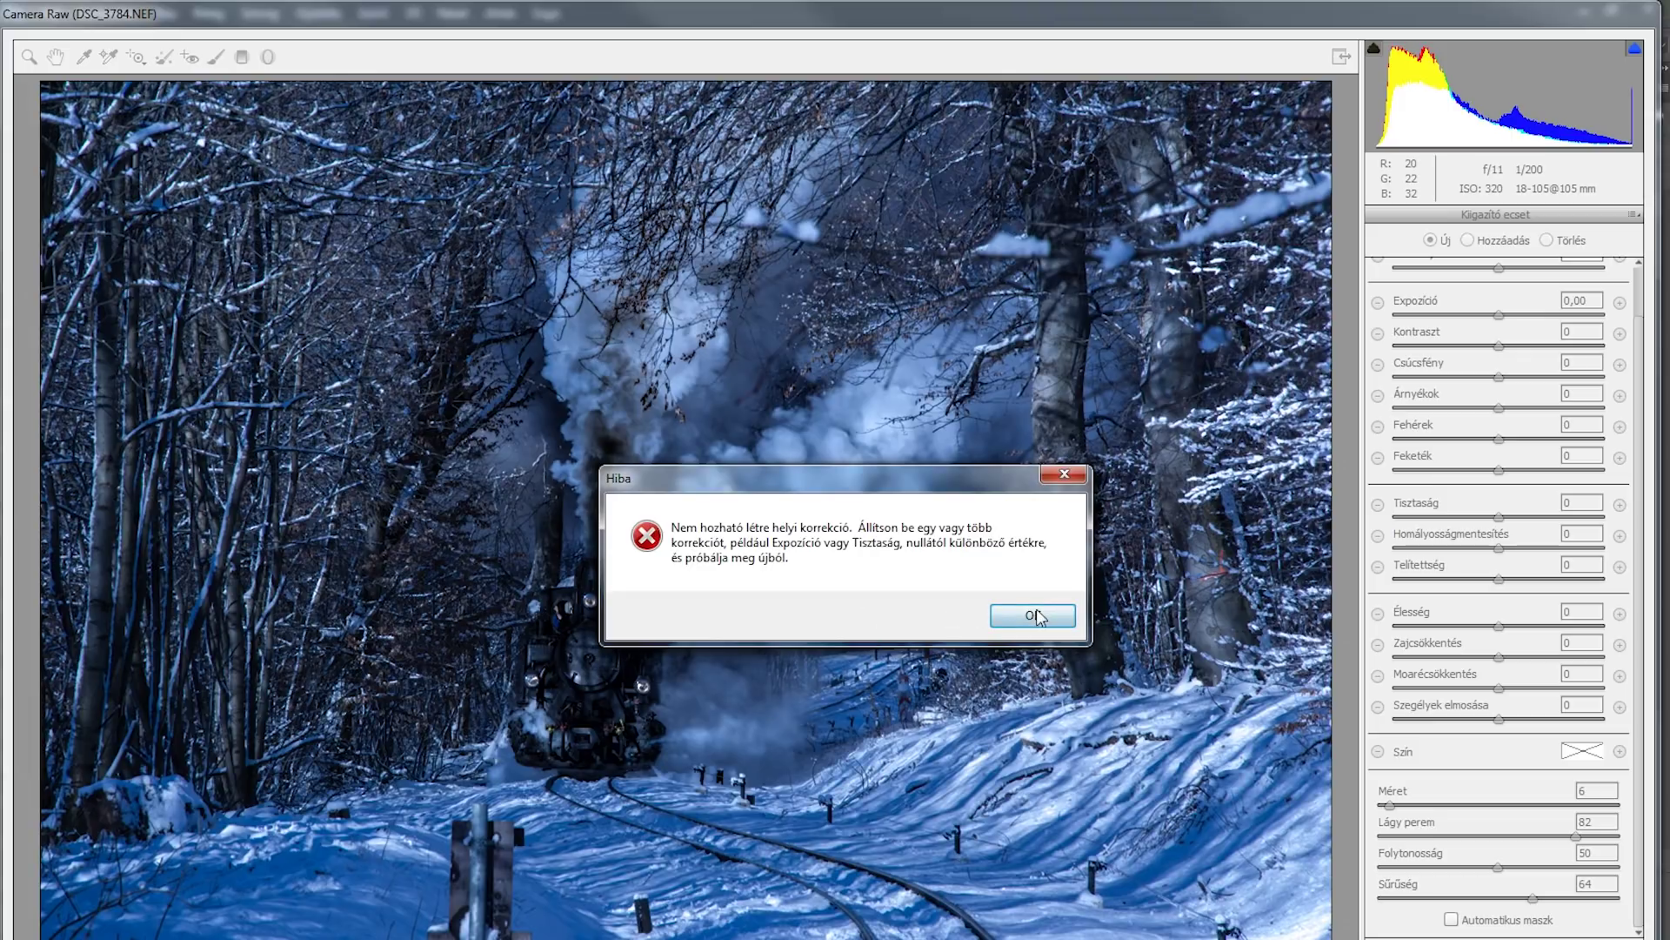
pyautogui.click(1032, 615)
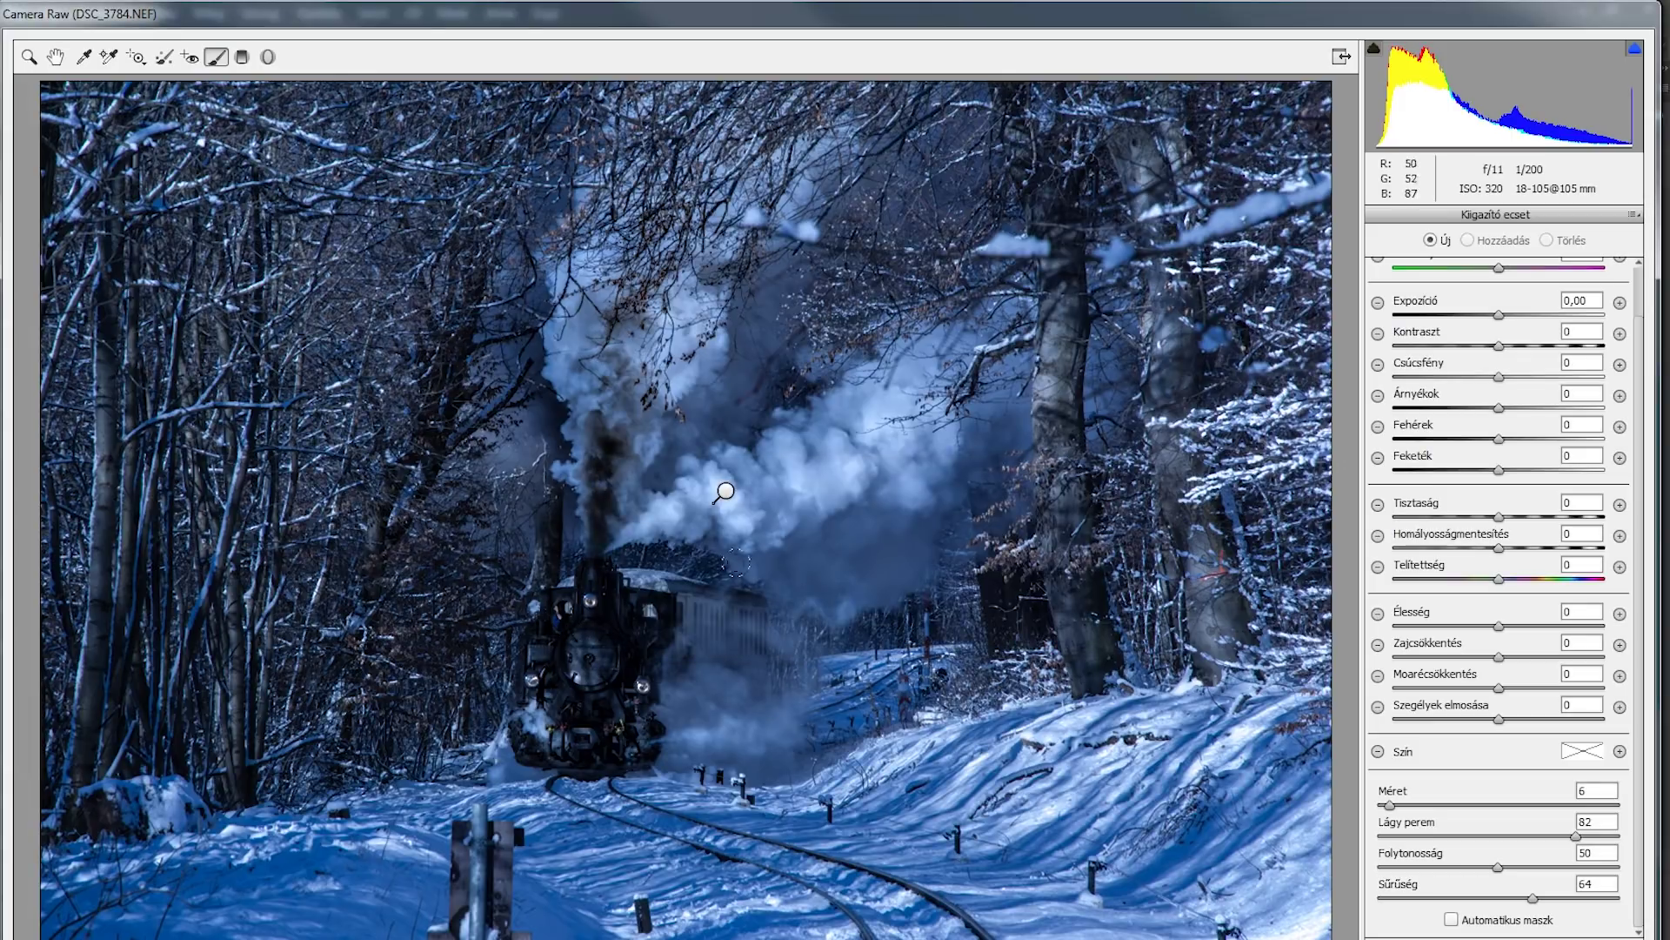
# Step: Raise the brush's exposure to about +0,60, add clarity and lift Shadows to +27
pyautogui.moveTo(1498, 315); pyautogui.dragTo(1506, 315)
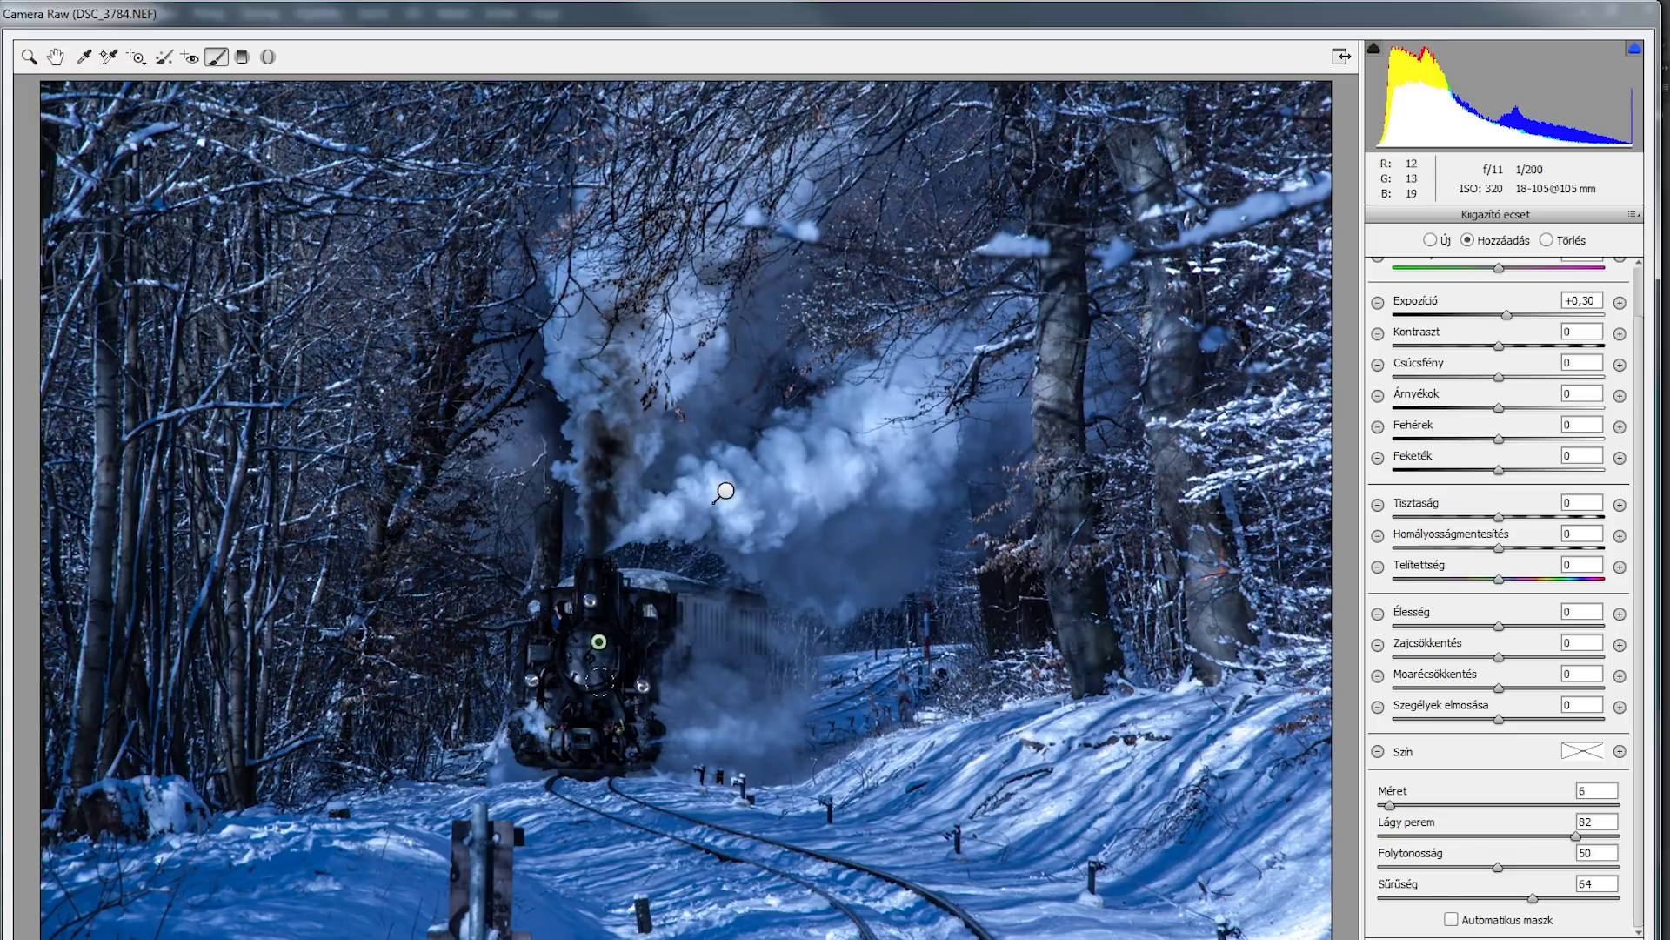
pyautogui.moveTo(1533, 517); pyautogui.dragTo(1566, 517)
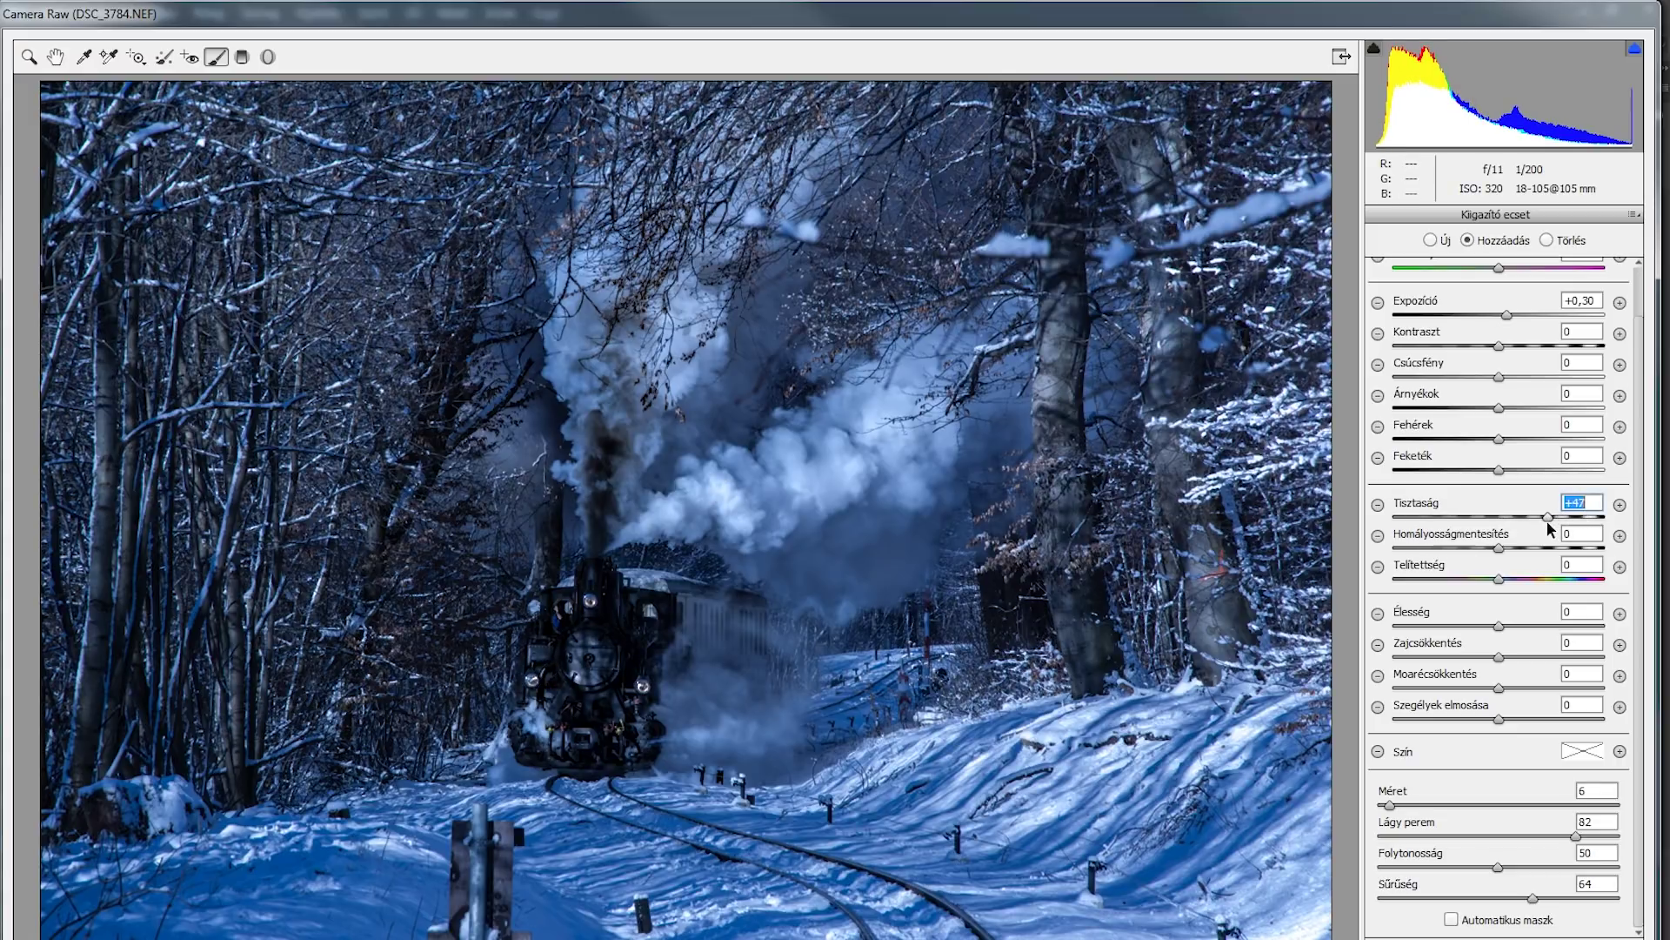
pyautogui.moveTo(1511, 315); pyautogui.dragTo(1520, 316)
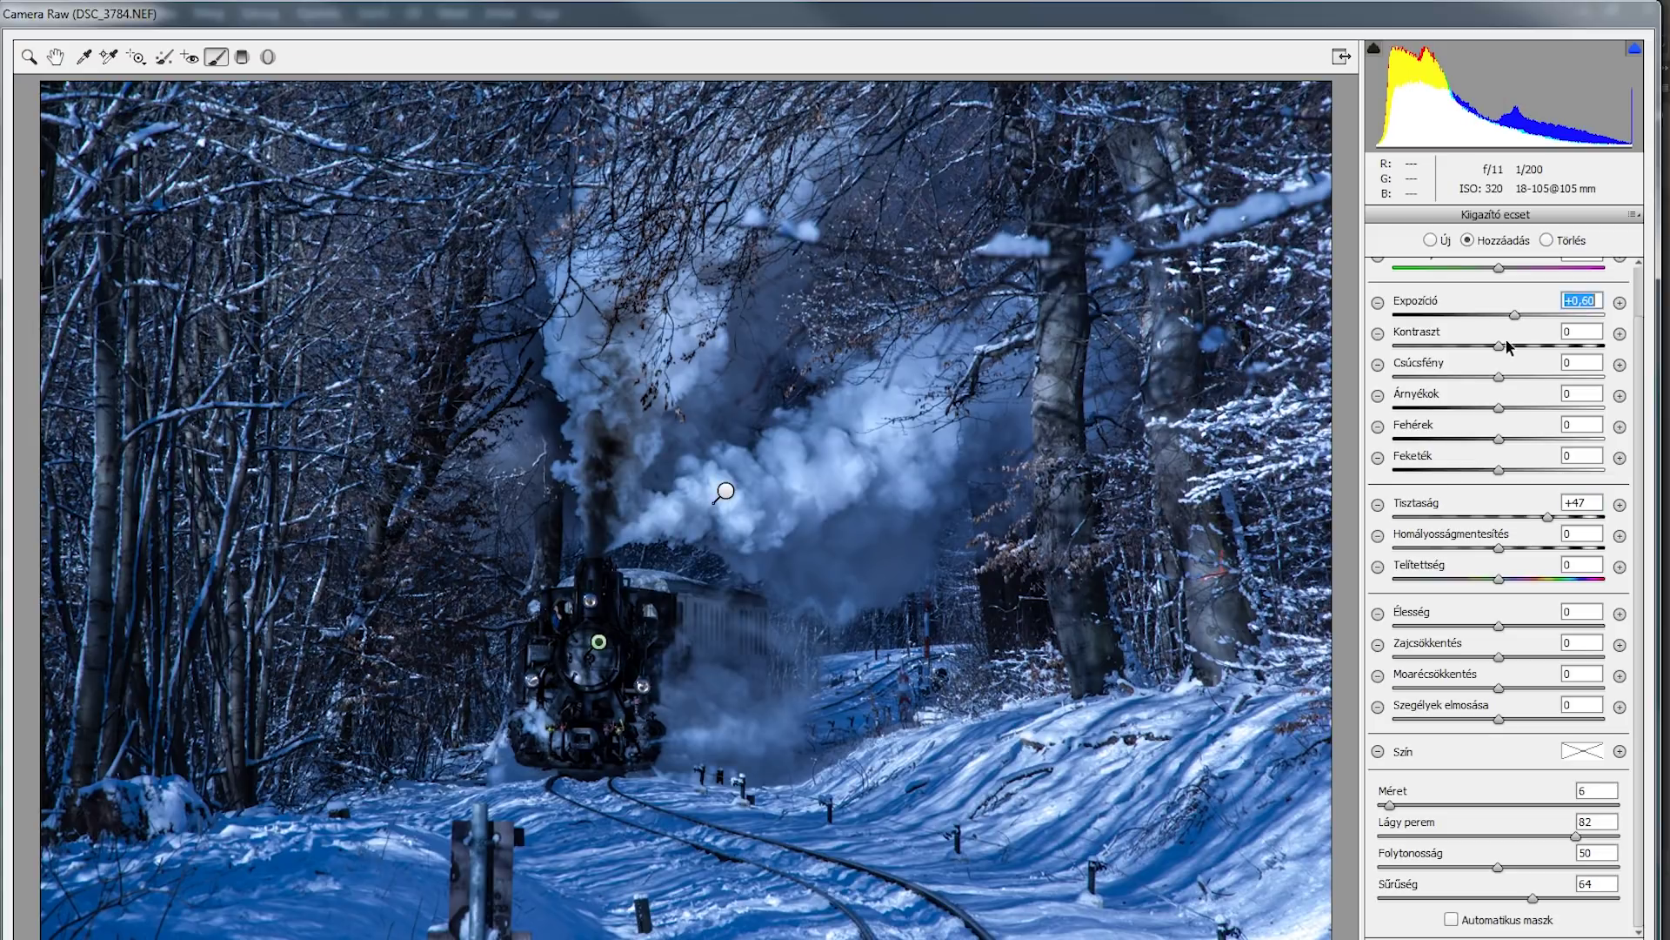
pyautogui.moveTo(1498, 407); pyautogui.dragTo(1539, 404)
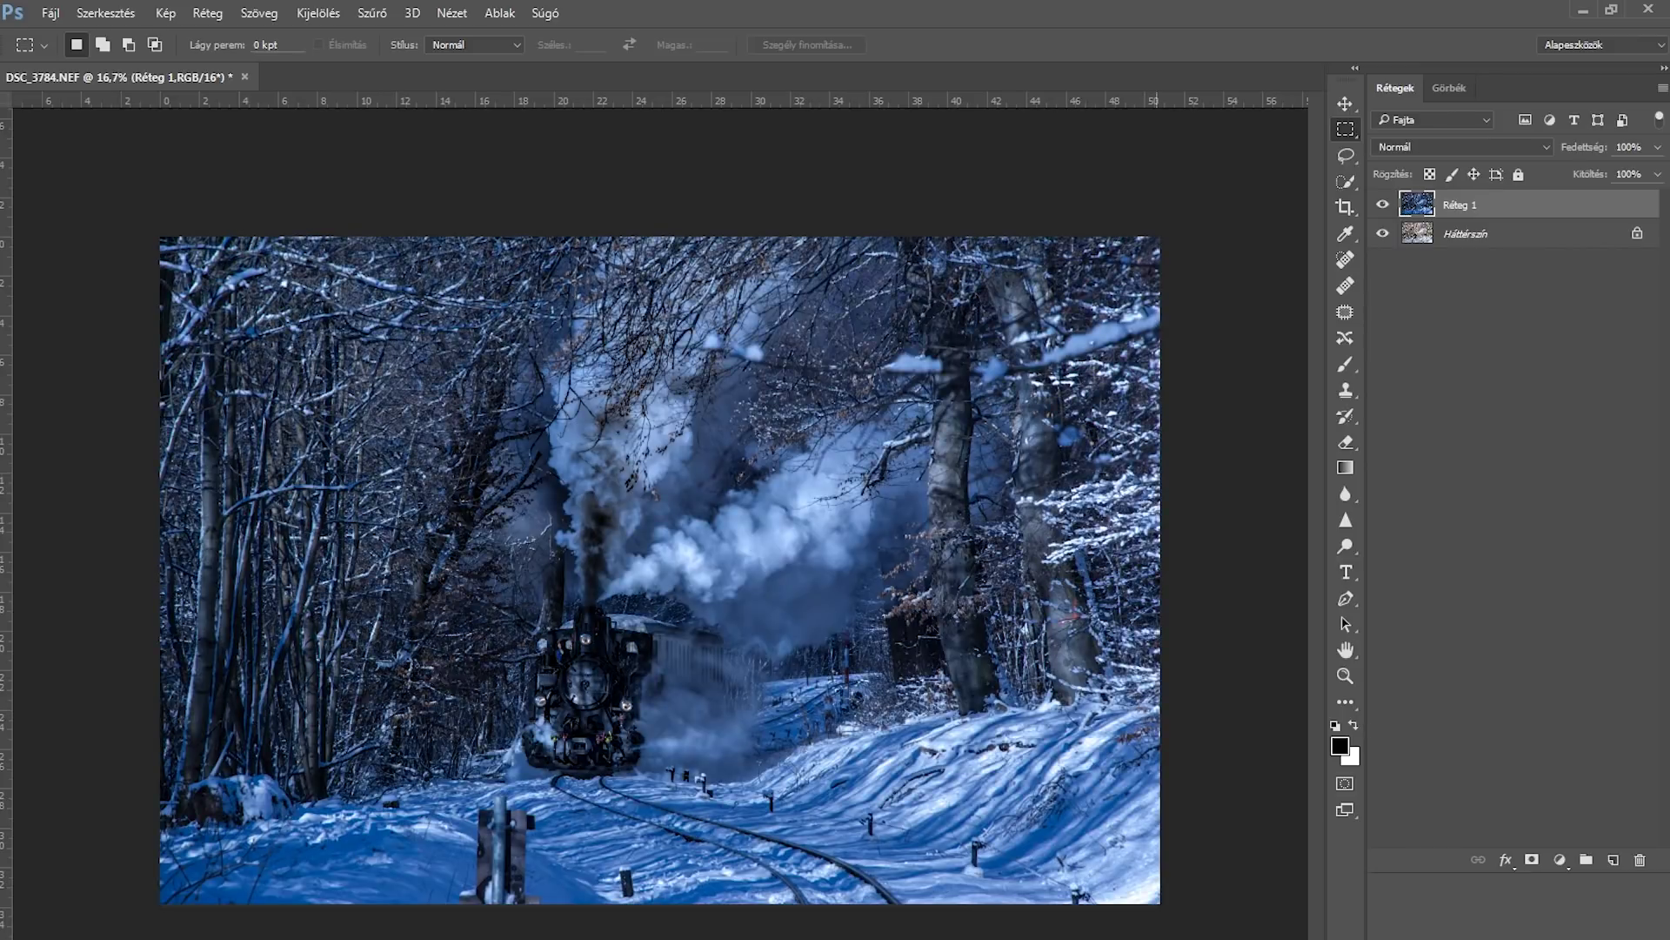
# Step: Zoom in and lasso around the signpost in the snowy foreground
pyautogui.press('v')
pyautogui.hotkey('ctrl', '+')
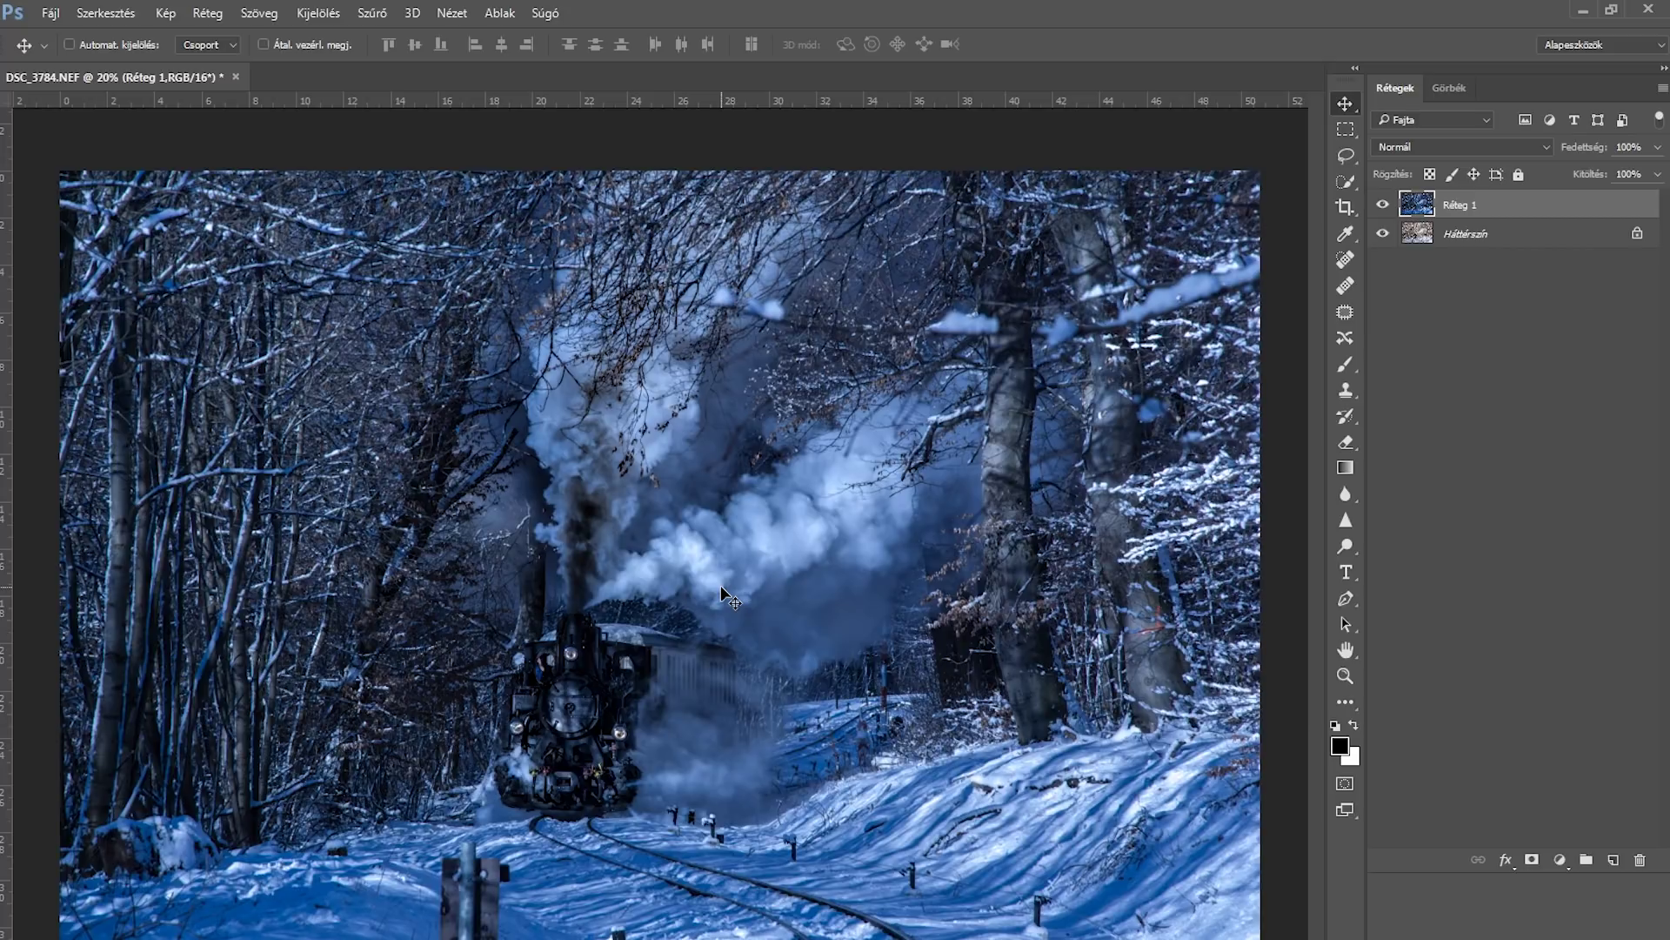
pyautogui.scroll(2, 457, 909)
pyautogui.scroll(-3, 561, 826)
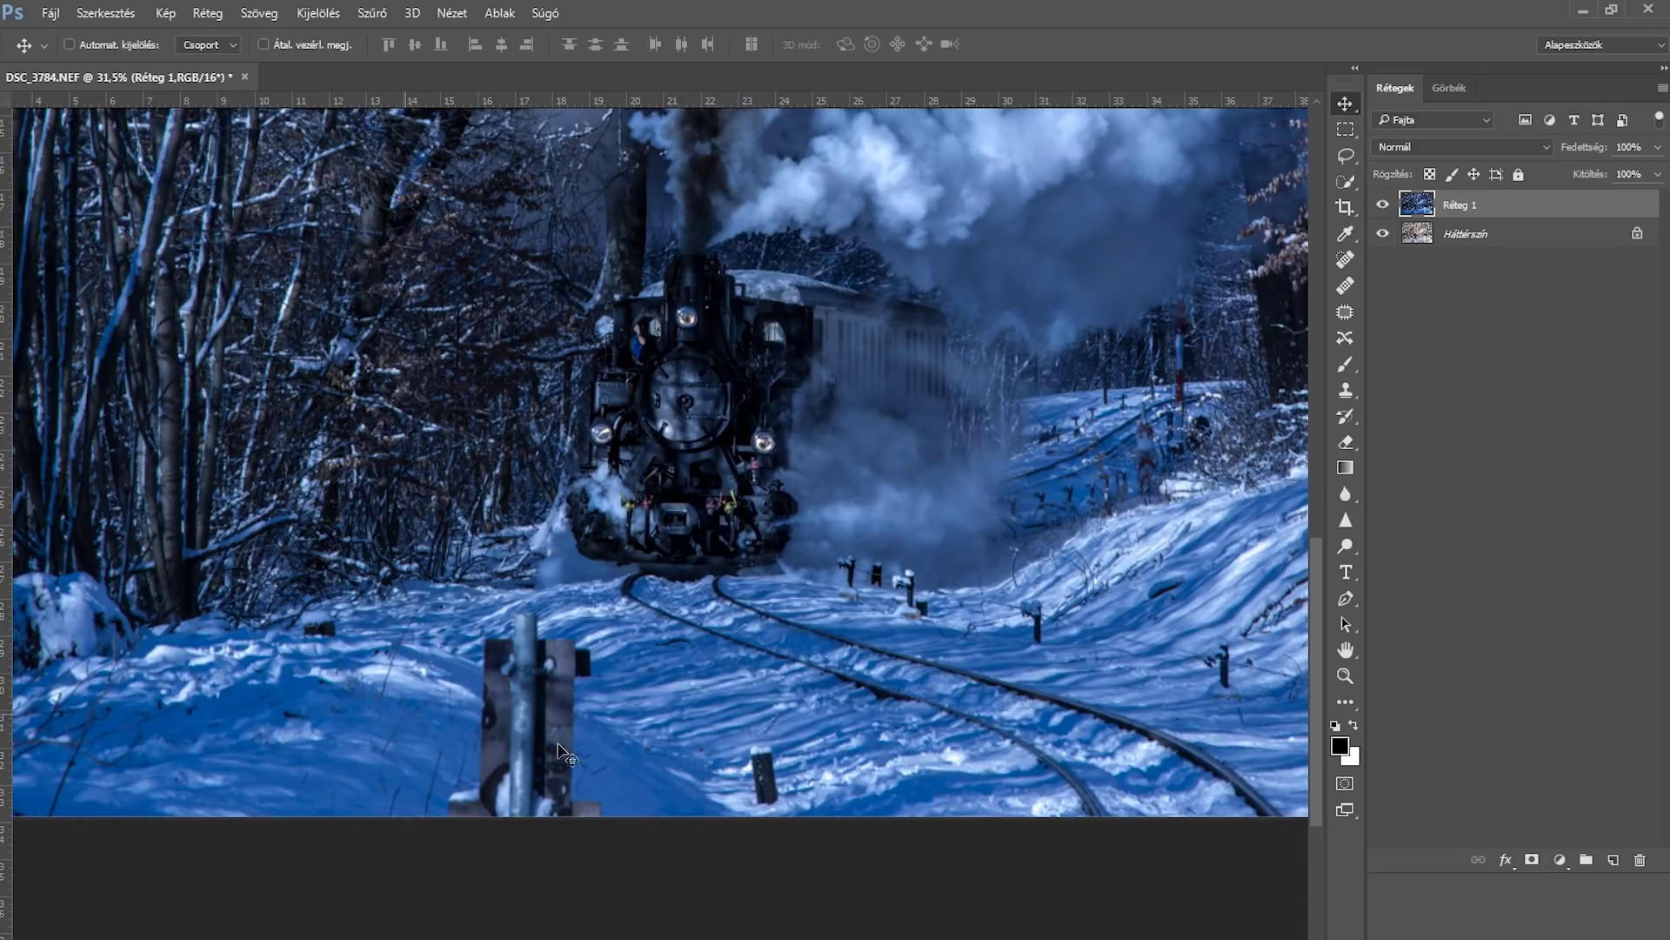
pyautogui.click(1346, 157)
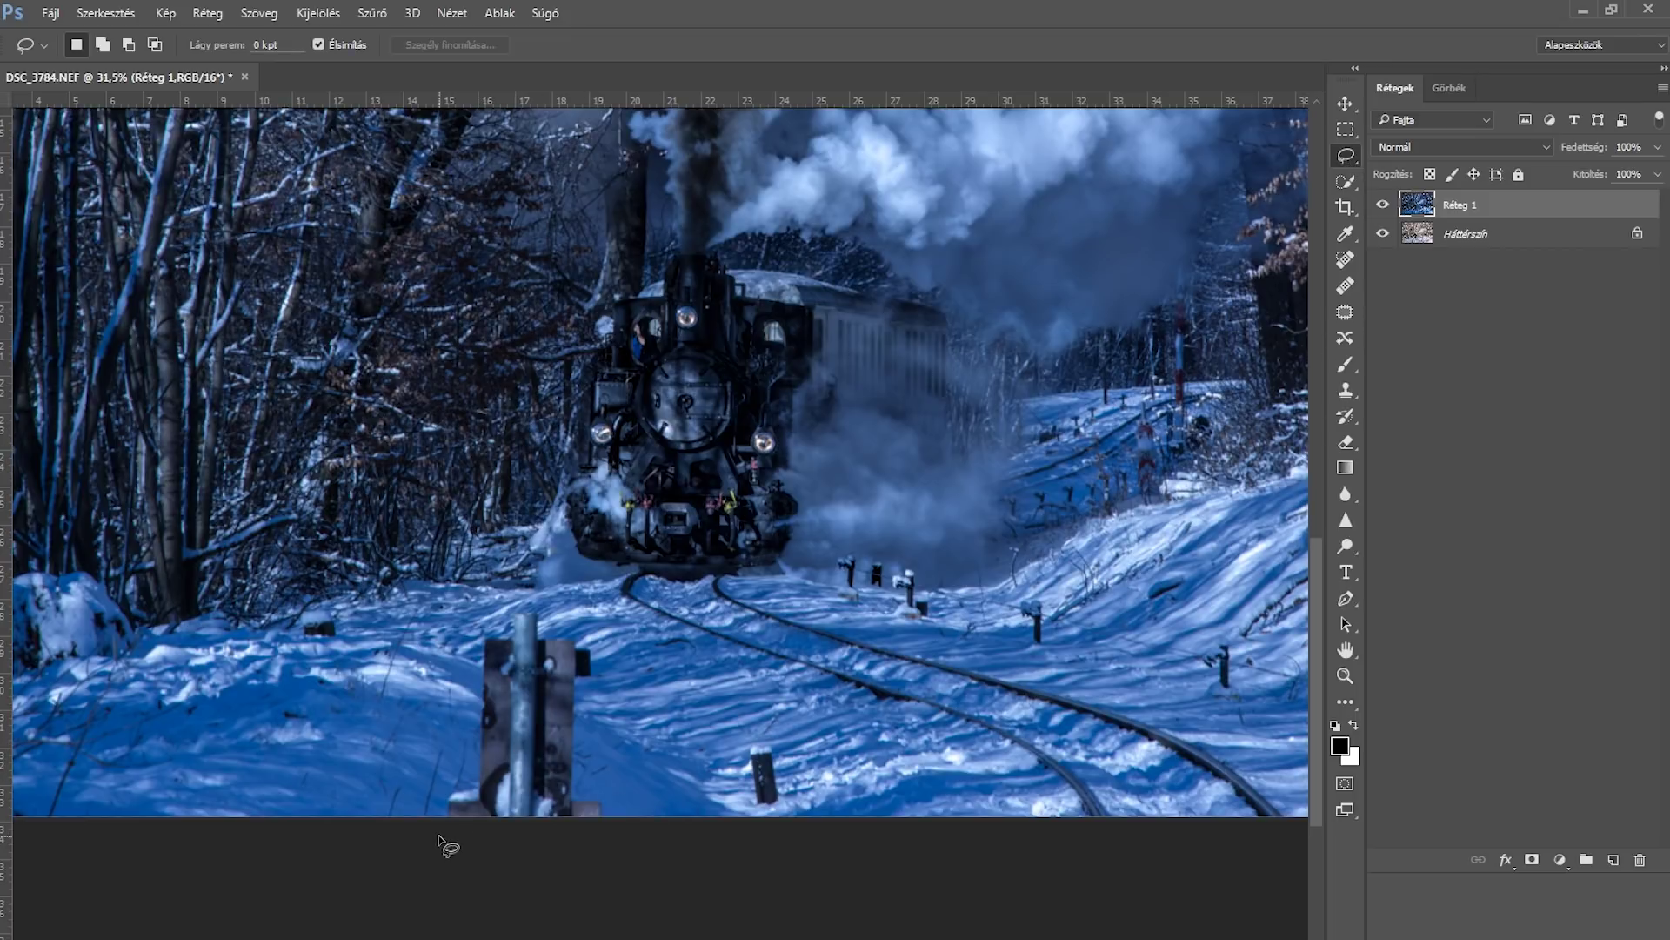
pyautogui.moveTo(461, 772); pyautogui.dragTo(471, 675)
pyautogui.moveTo(480, 606); pyautogui.dragTo(549, 606)
pyautogui.moveTo(605, 671)
pyautogui.mouseDown()
pyautogui.moveTo(588, 762)
pyautogui.moveTo(619, 811)
pyautogui.moveTo(500, 846)
pyautogui.moveTo(446, 819)
pyautogui.mouseUp()
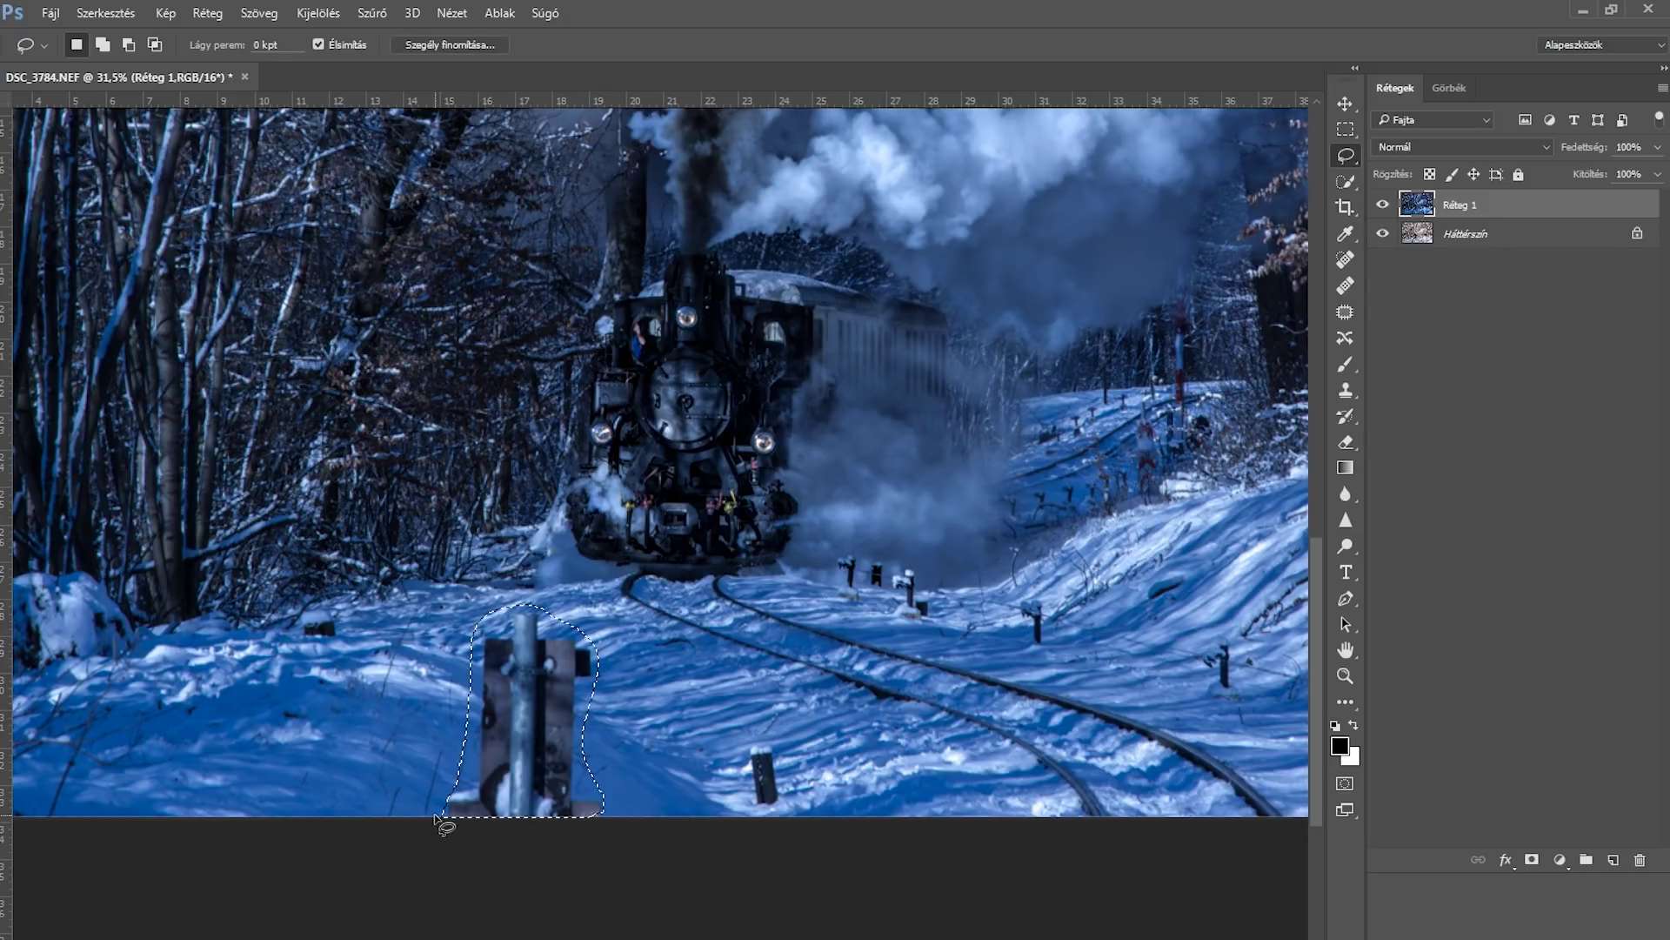
# Step: Fill the selection with Content-Aware contents and deselect
pyautogui.rightClick(492, 753)
pyautogui.press('Escape')
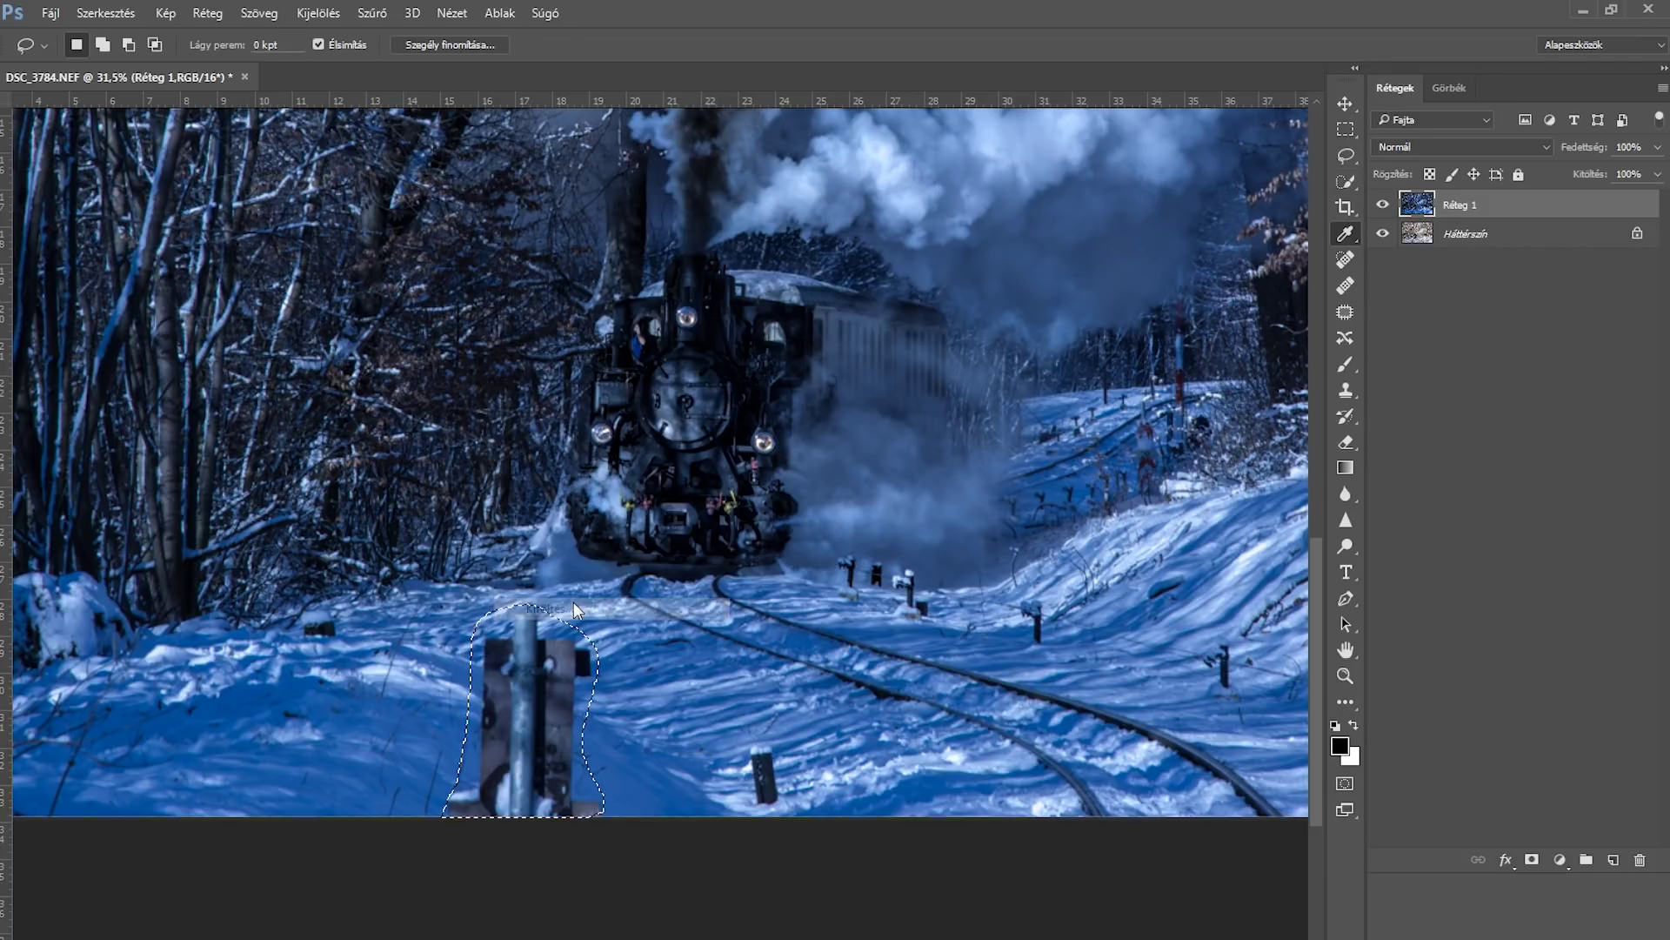
pyautogui.press('i')
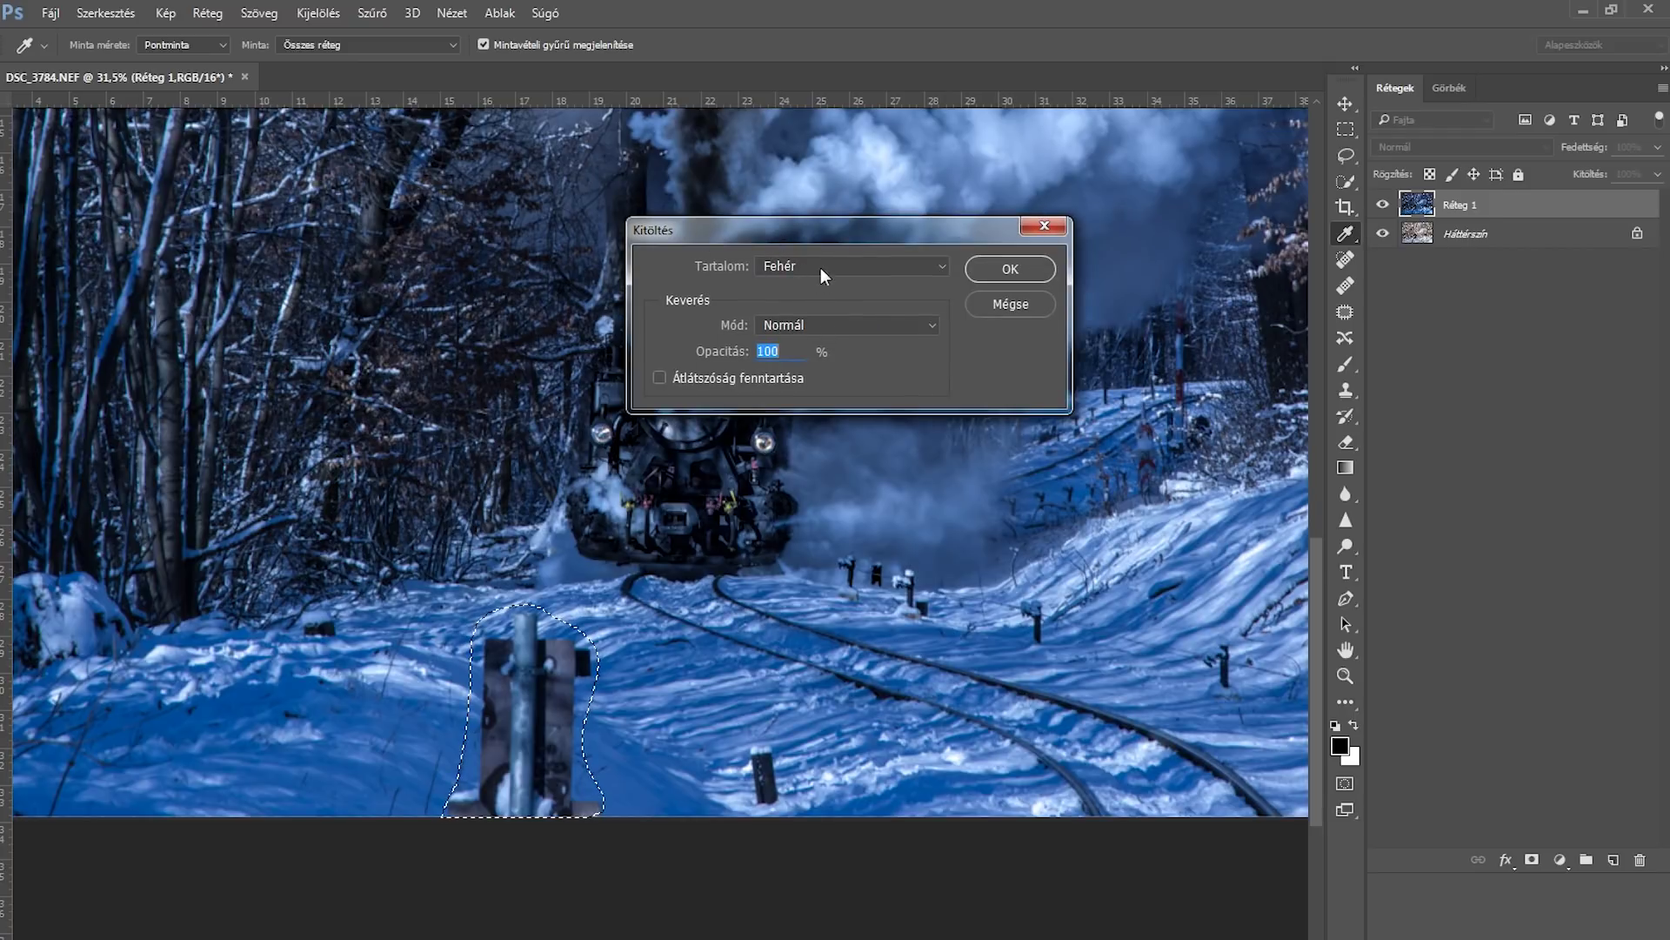
pyautogui.click(821, 267)
pyautogui.click(821, 342)
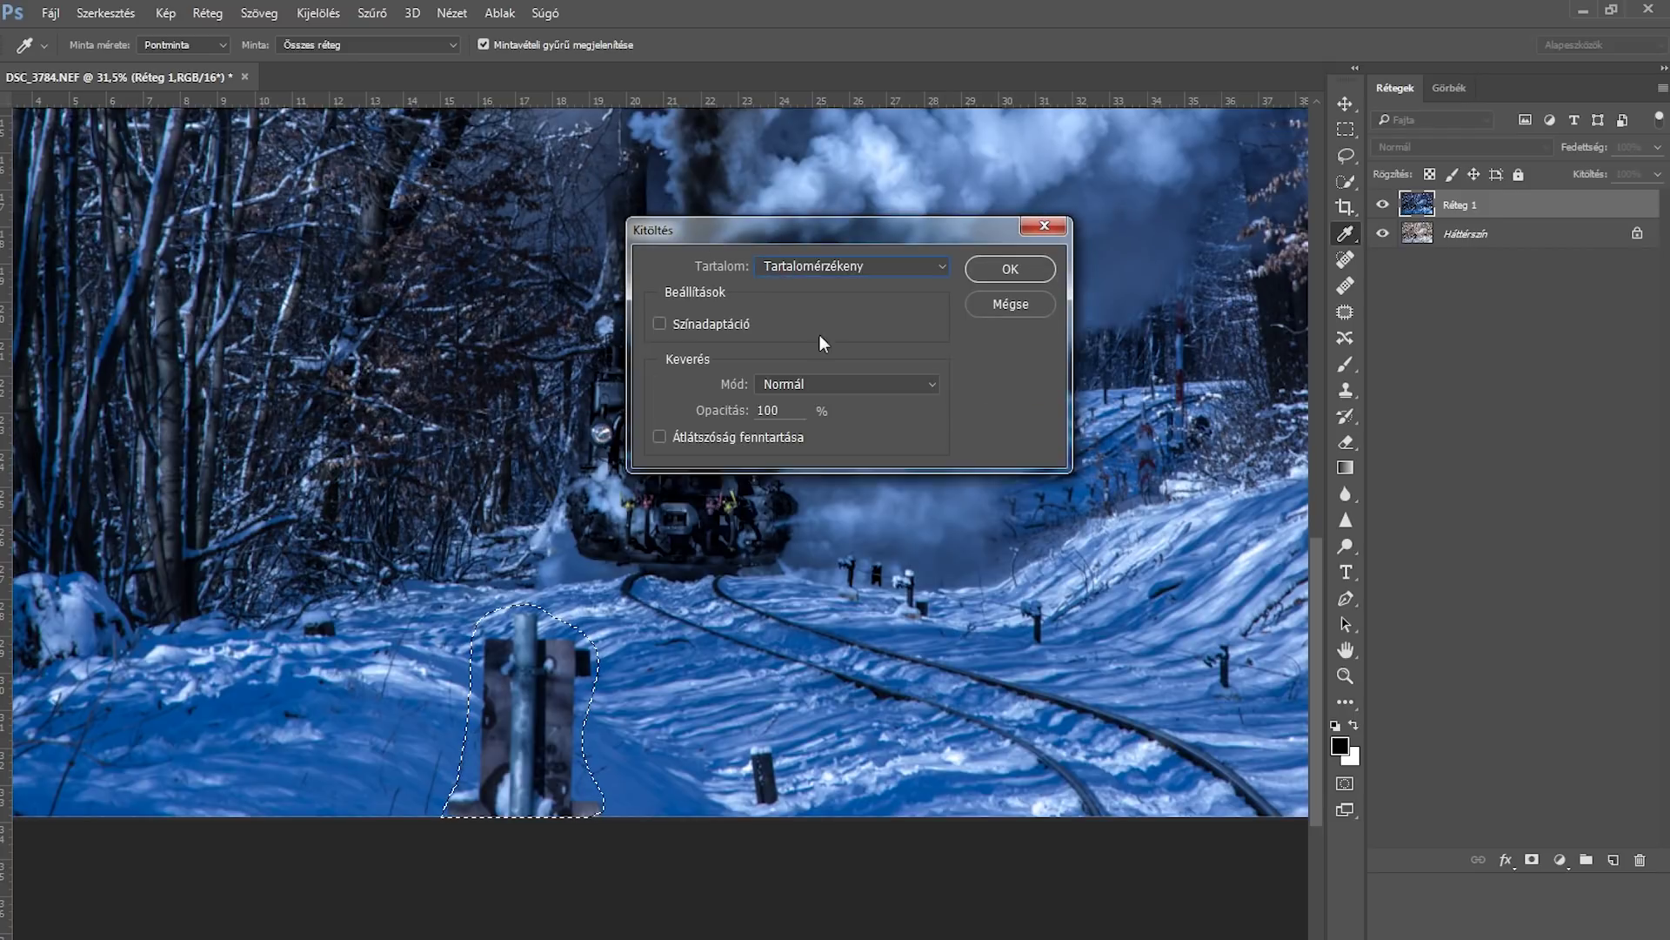
pyautogui.click(1008, 270)
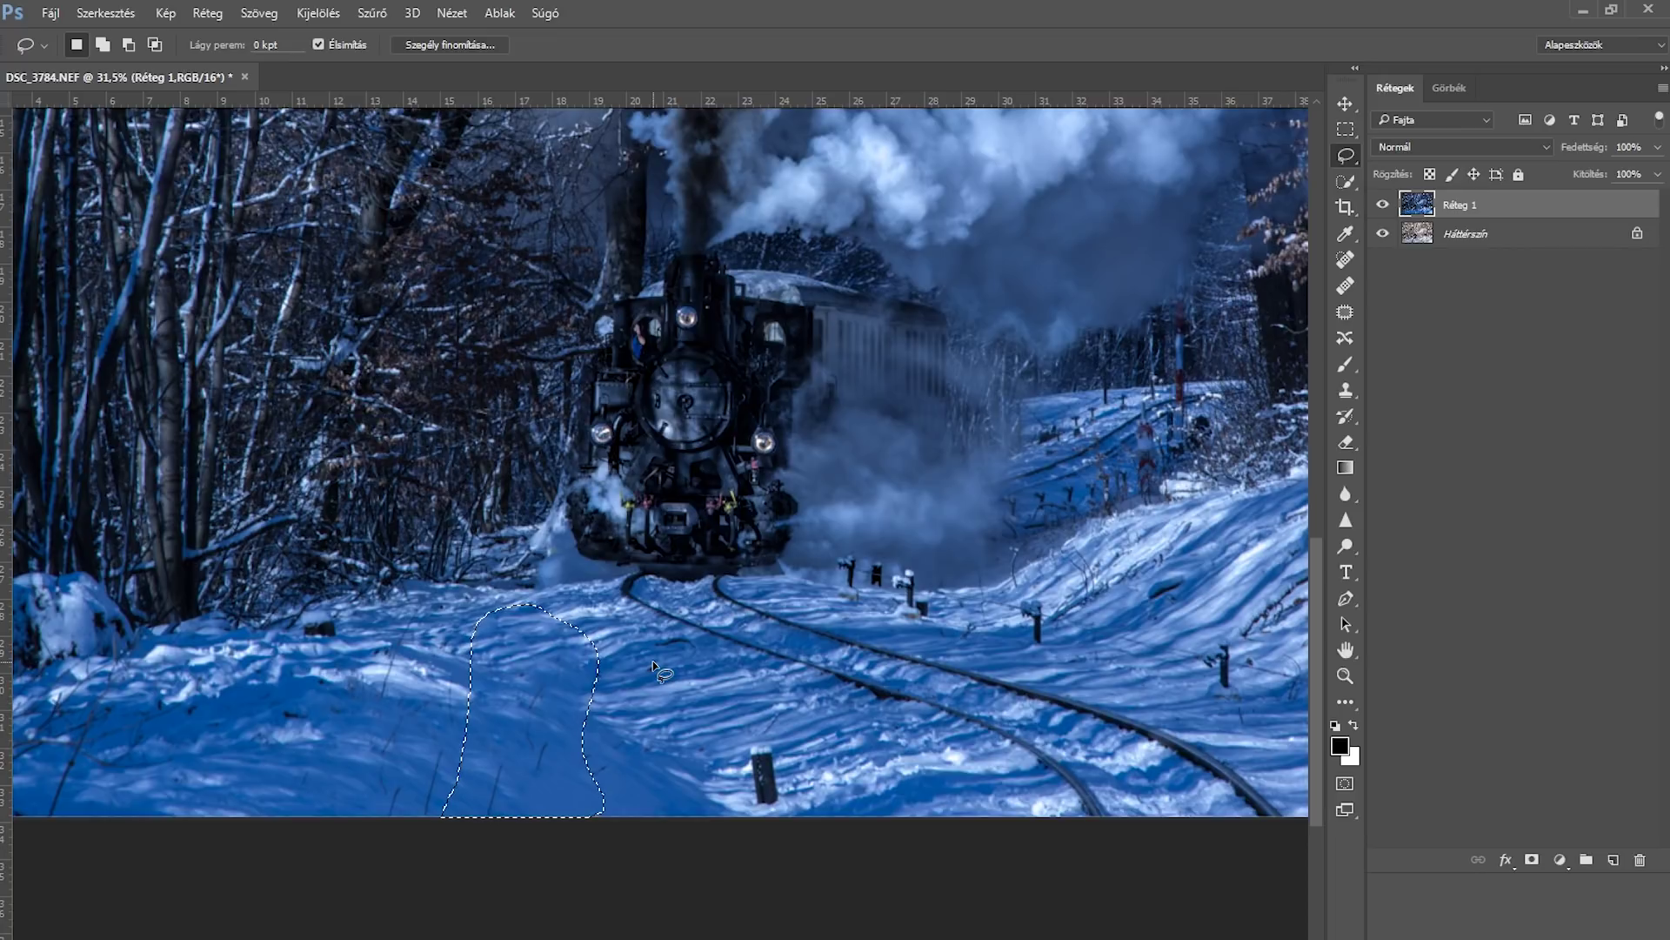
pyautogui.hotkey('ctrl', 'd')
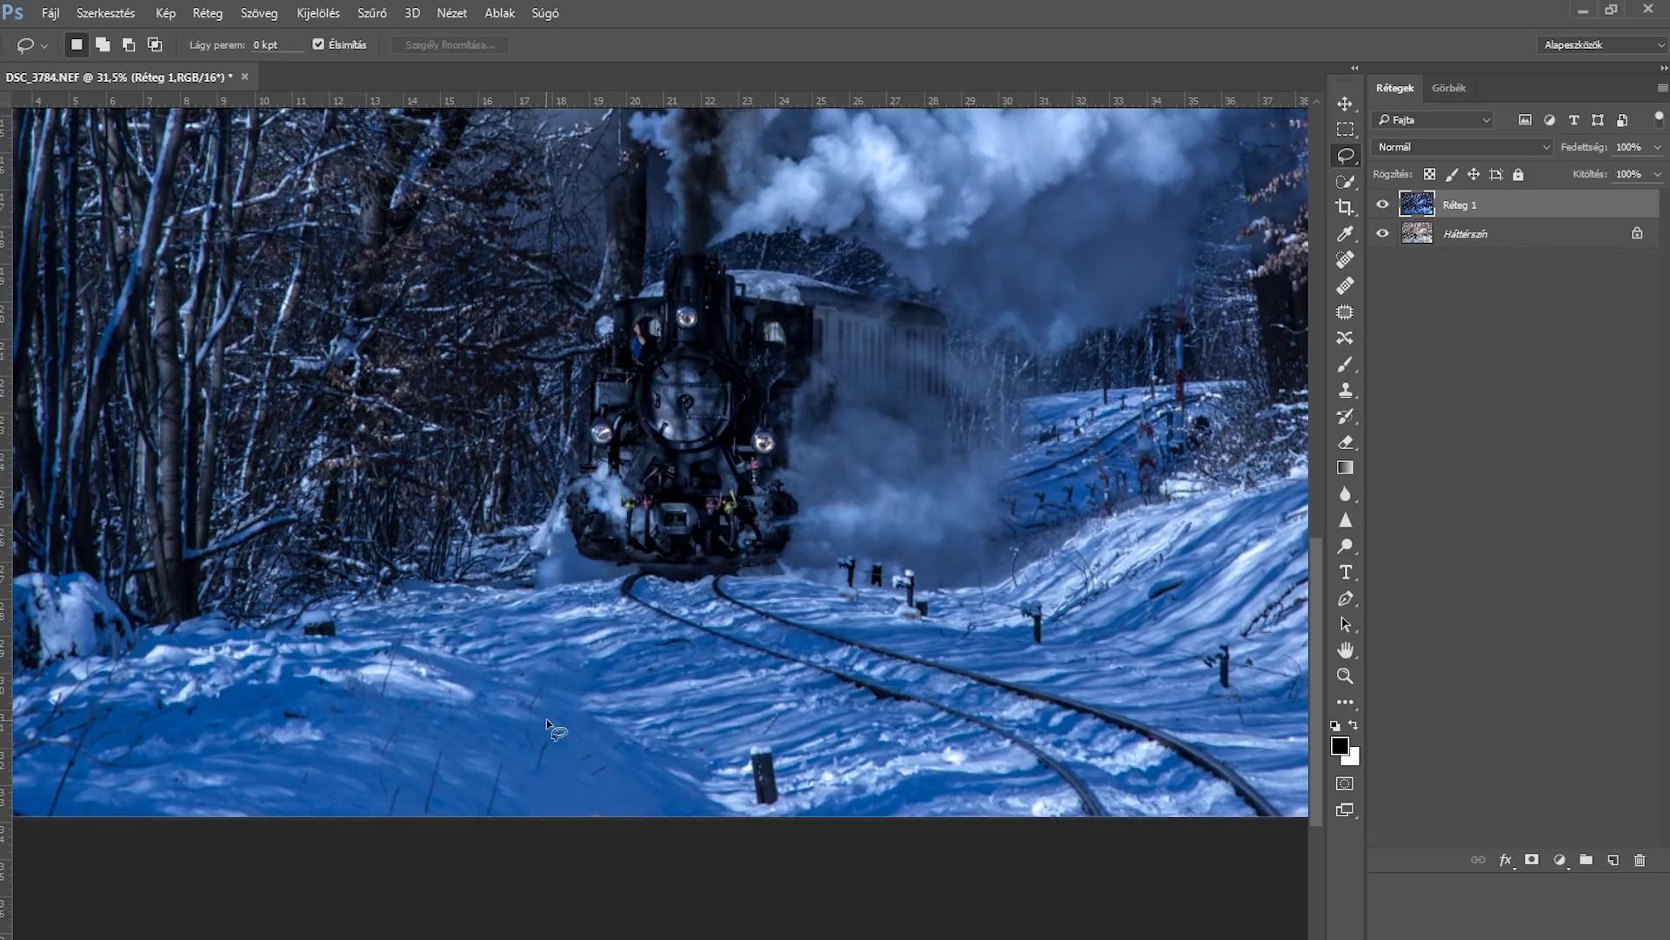
pyautogui.scroll(-1, 583, 700)
pyautogui.scroll(-1, 583, 701)
pyautogui.scroll(-1, 583, 700)
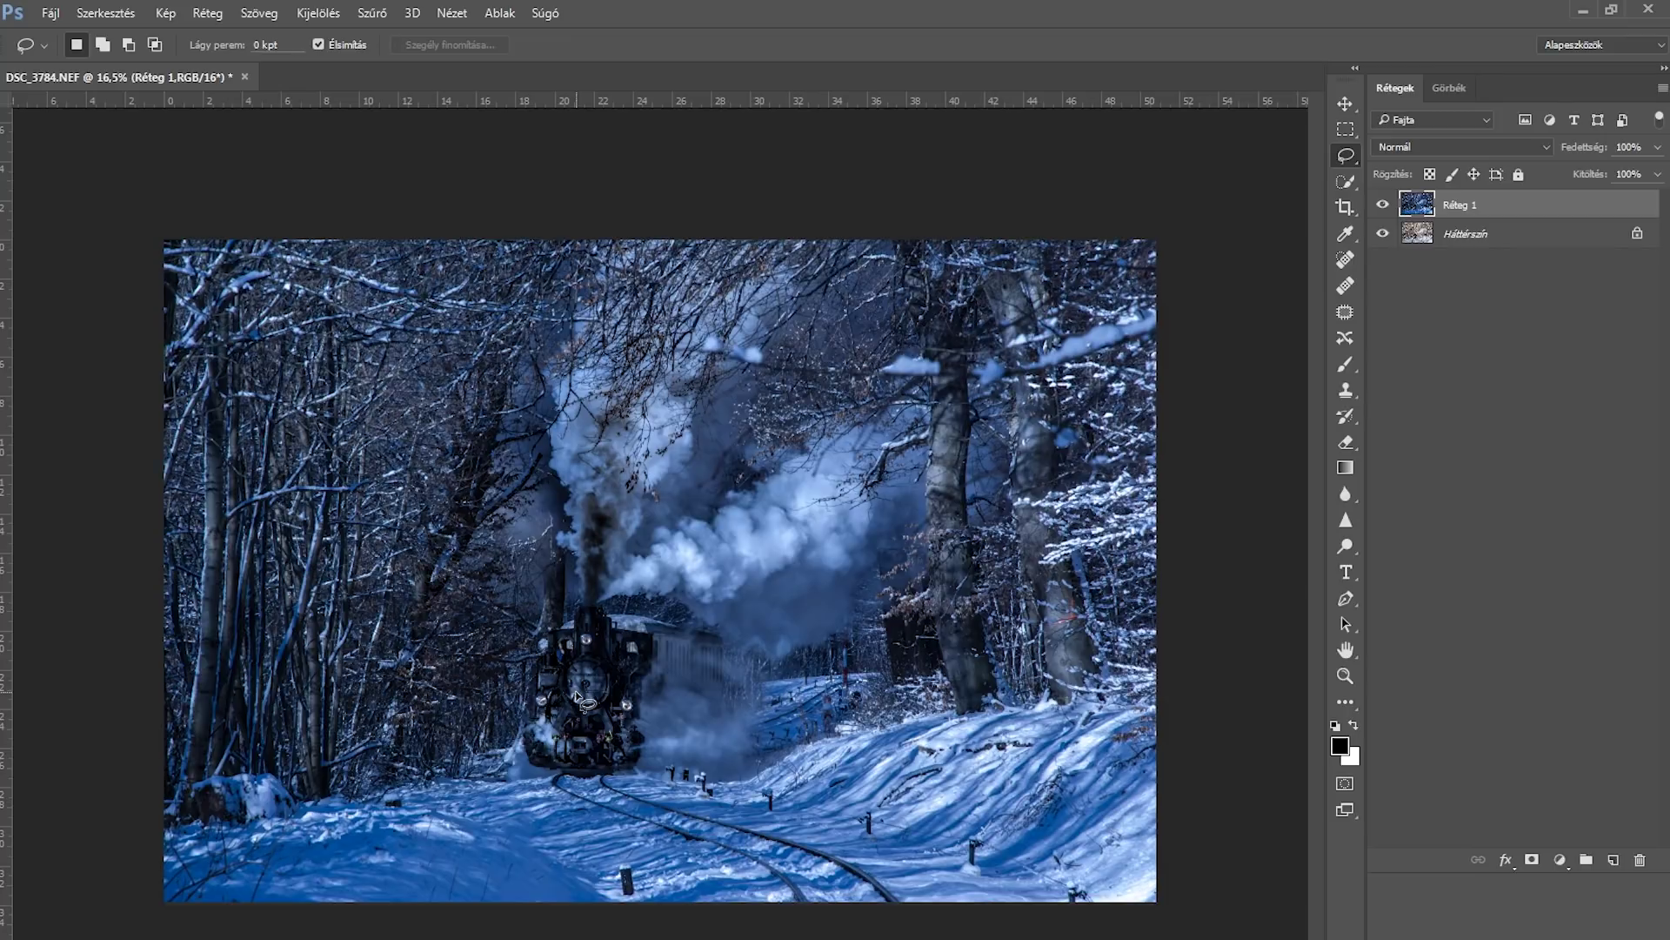
pyautogui.scroll(1, 604, 762)
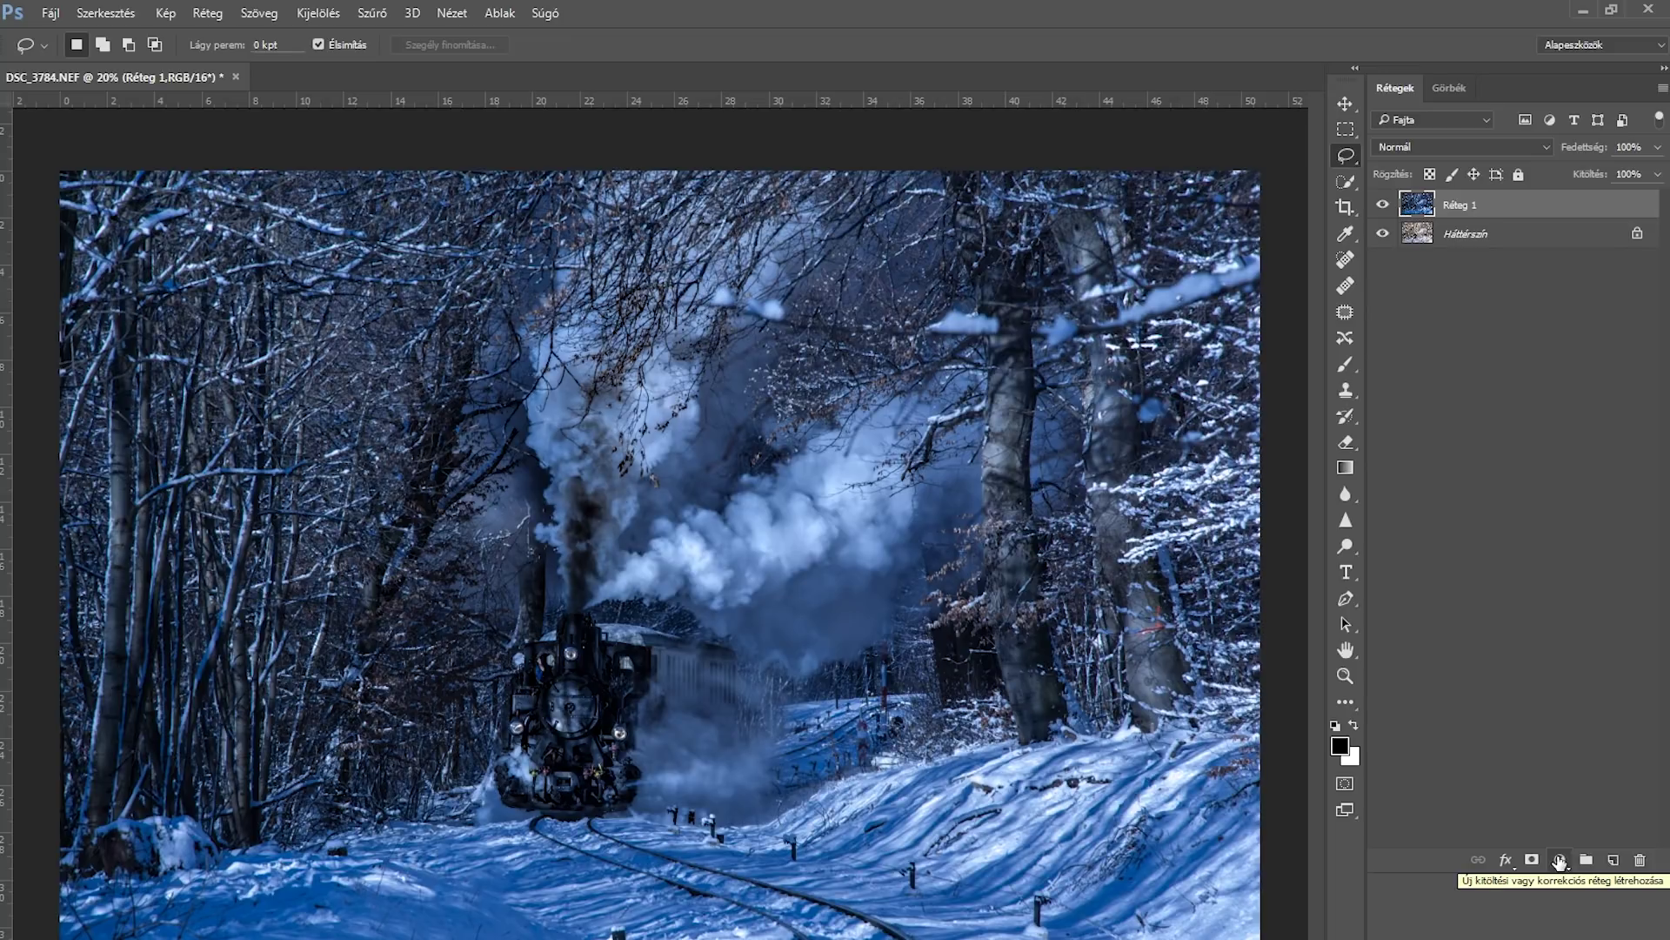
pyautogui.click(1559, 861)
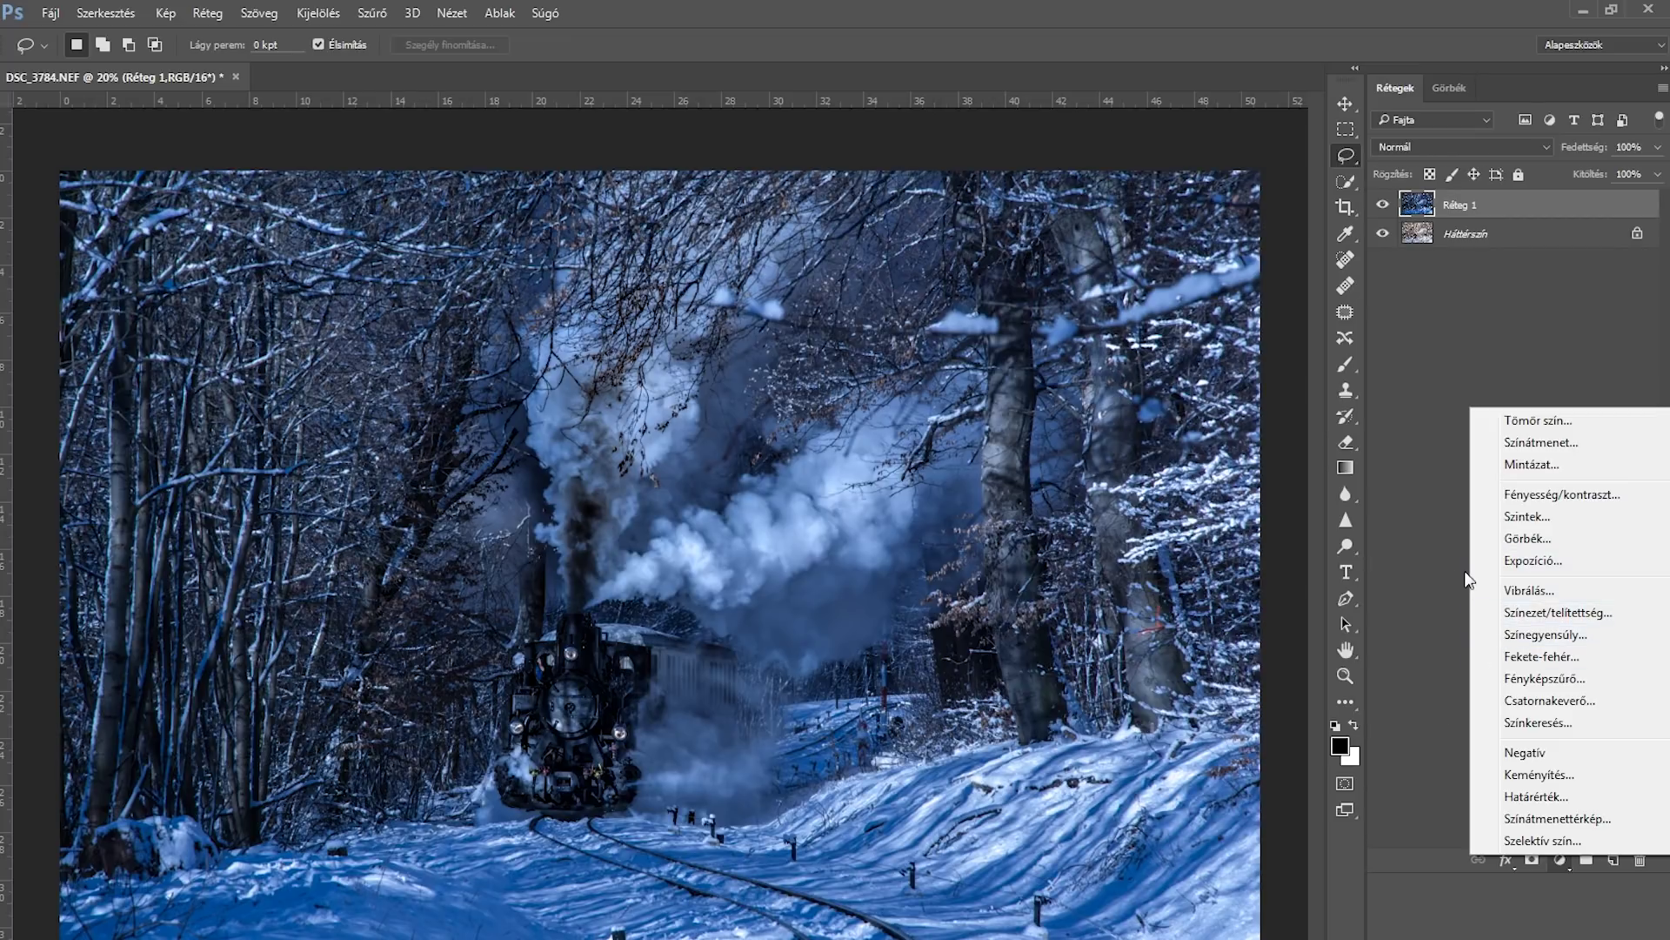
# Step: Lasso a wide diagonal band from the upper-right trees down to the lower left
pyautogui.click(1415, 509)
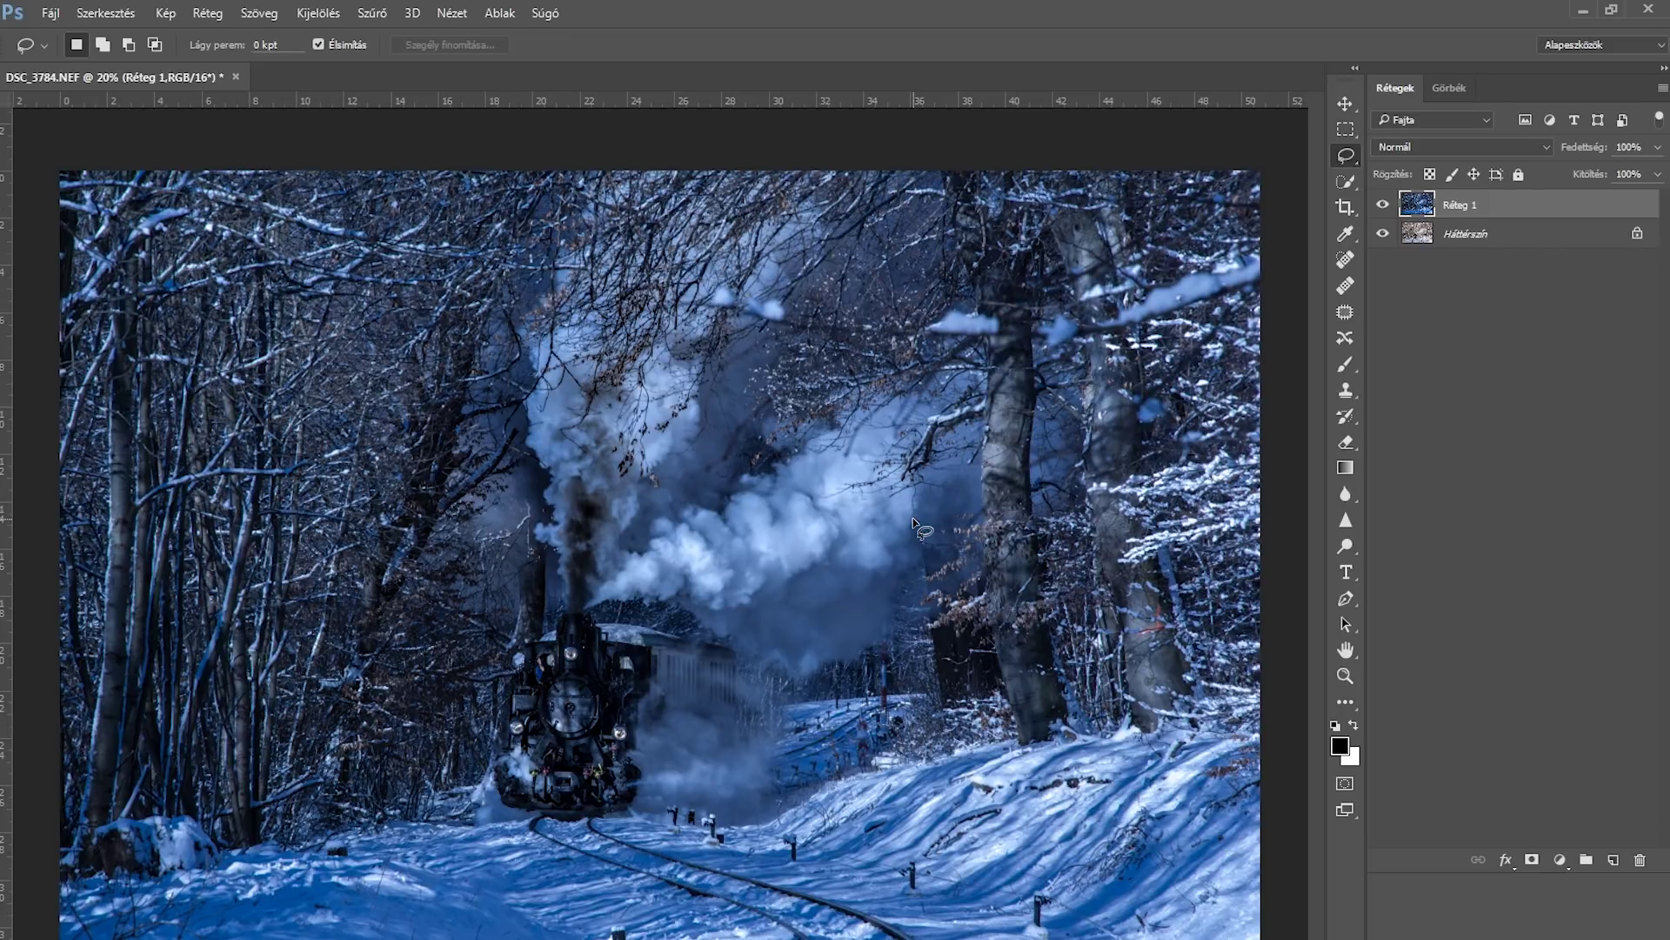
pyautogui.moveTo(159, 91)
pyautogui.mouseDown()
pyautogui.moveTo(261, 465)
pyautogui.moveTo(857, 861)
pyautogui.moveTo(970, 864)
pyautogui.moveTo(1115, 838)
pyautogui.moveTo(1198, 756)
pyautogui.moveTo(1208, 664)
pyautogui.moveTo(1122, 195)
pyautogui.moveTo(1086, 106)
pyautogui.moveTo(1105, 87)
pyautogui.moveTo(1203, 97)
pyautogui.moveTo(1319, 191)
pyautogui.moveTo(1355, 444)
pyautogui.moveTo(1296, 774)
pyautogui.moveTo(1305, 861)
pyautogui.moveTo(750, 931)
pyautogui.moveTo(104, 899)
pyautogui.moveTo(31, 756)
pyautogui.moveTo(26, 305)
pyautogui.moveTo(35, 352)
pyautogui.mouseUp()
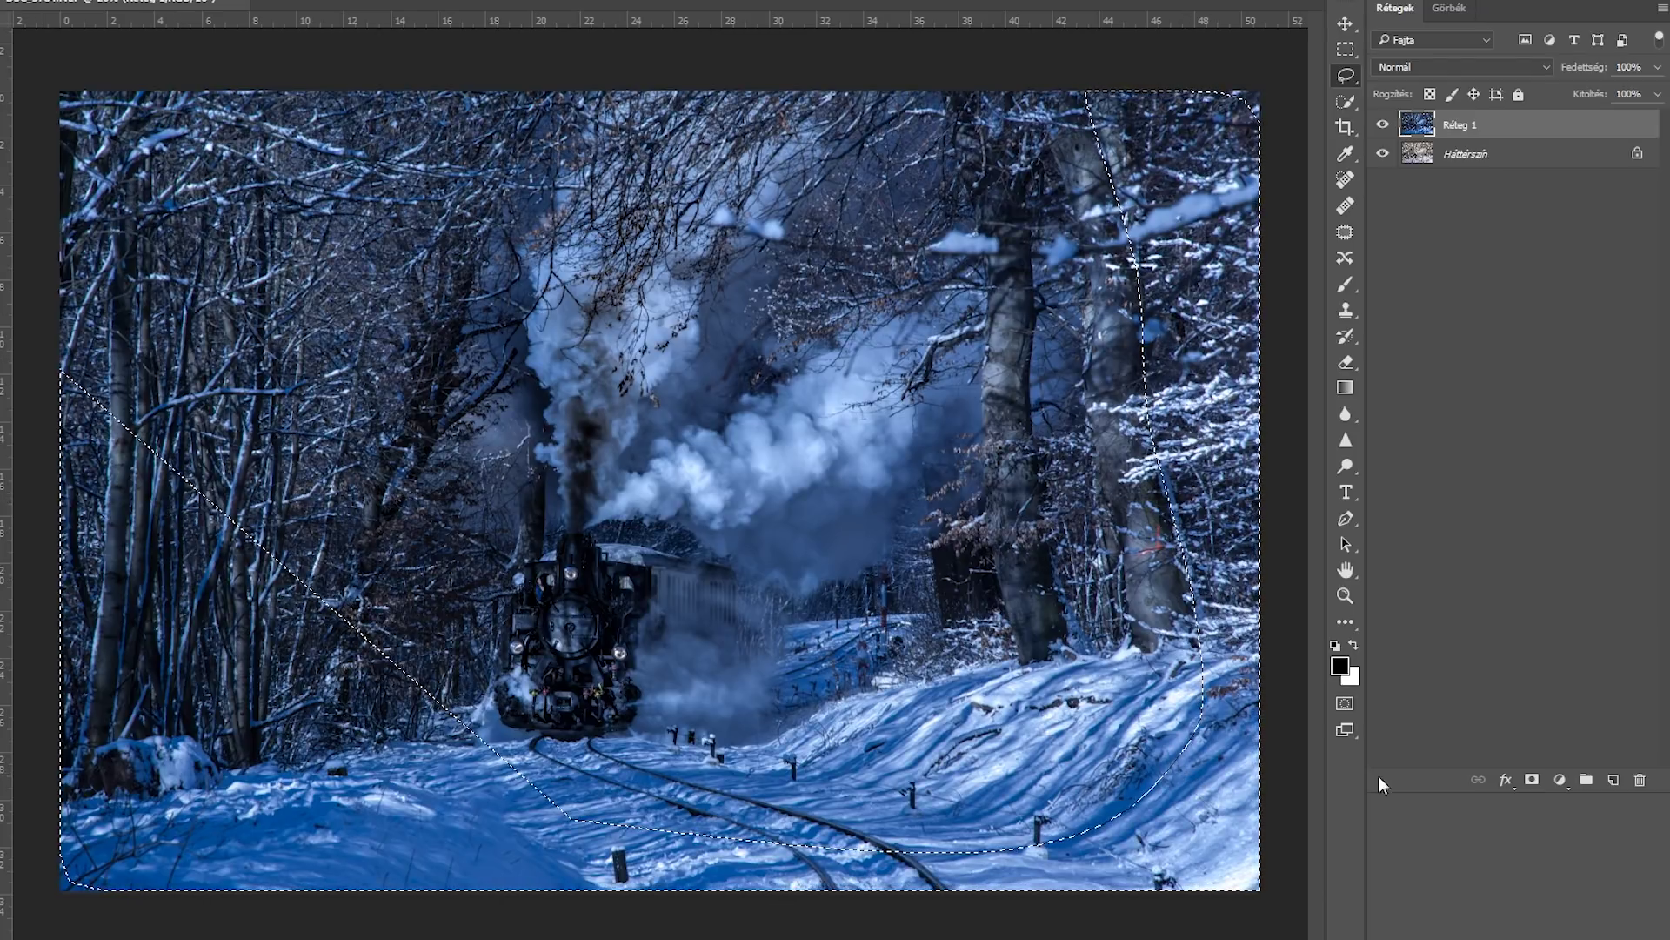
pyautogui.click(1560, 781)
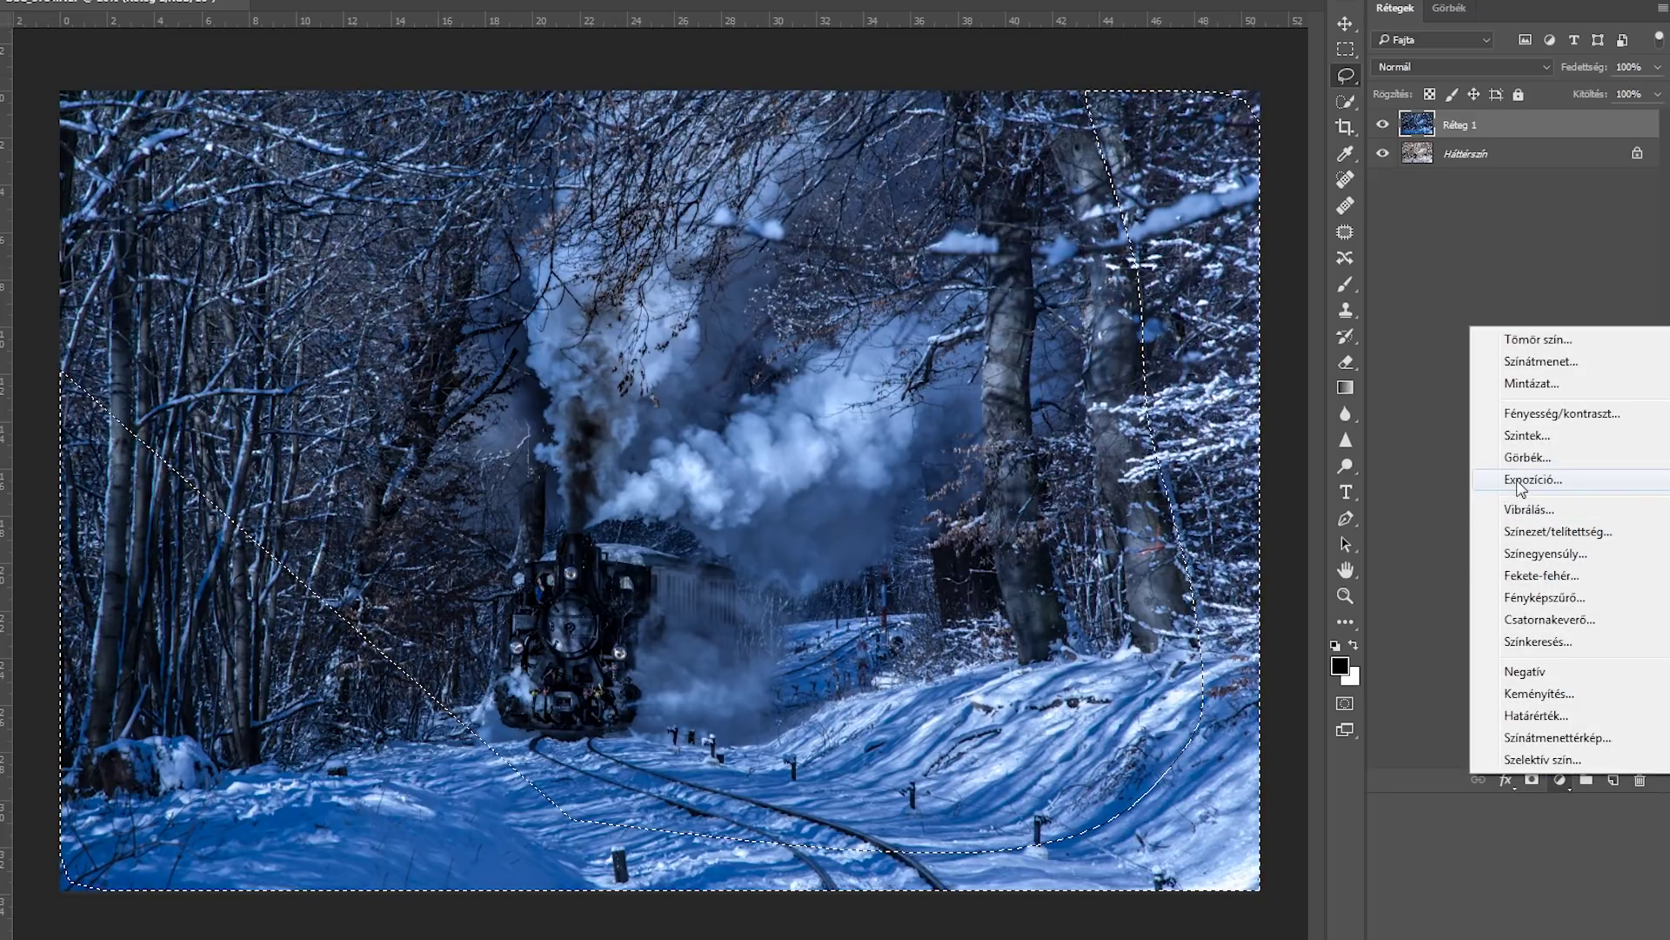
# Step: Add an Exposure adjustment of -1,77 masked to the band, feathered to 80,8 px
pyautogui.click(1520, 484)
pyautogui.moveTo(1412, 202); pyautogui.dragTo(1375, 205)
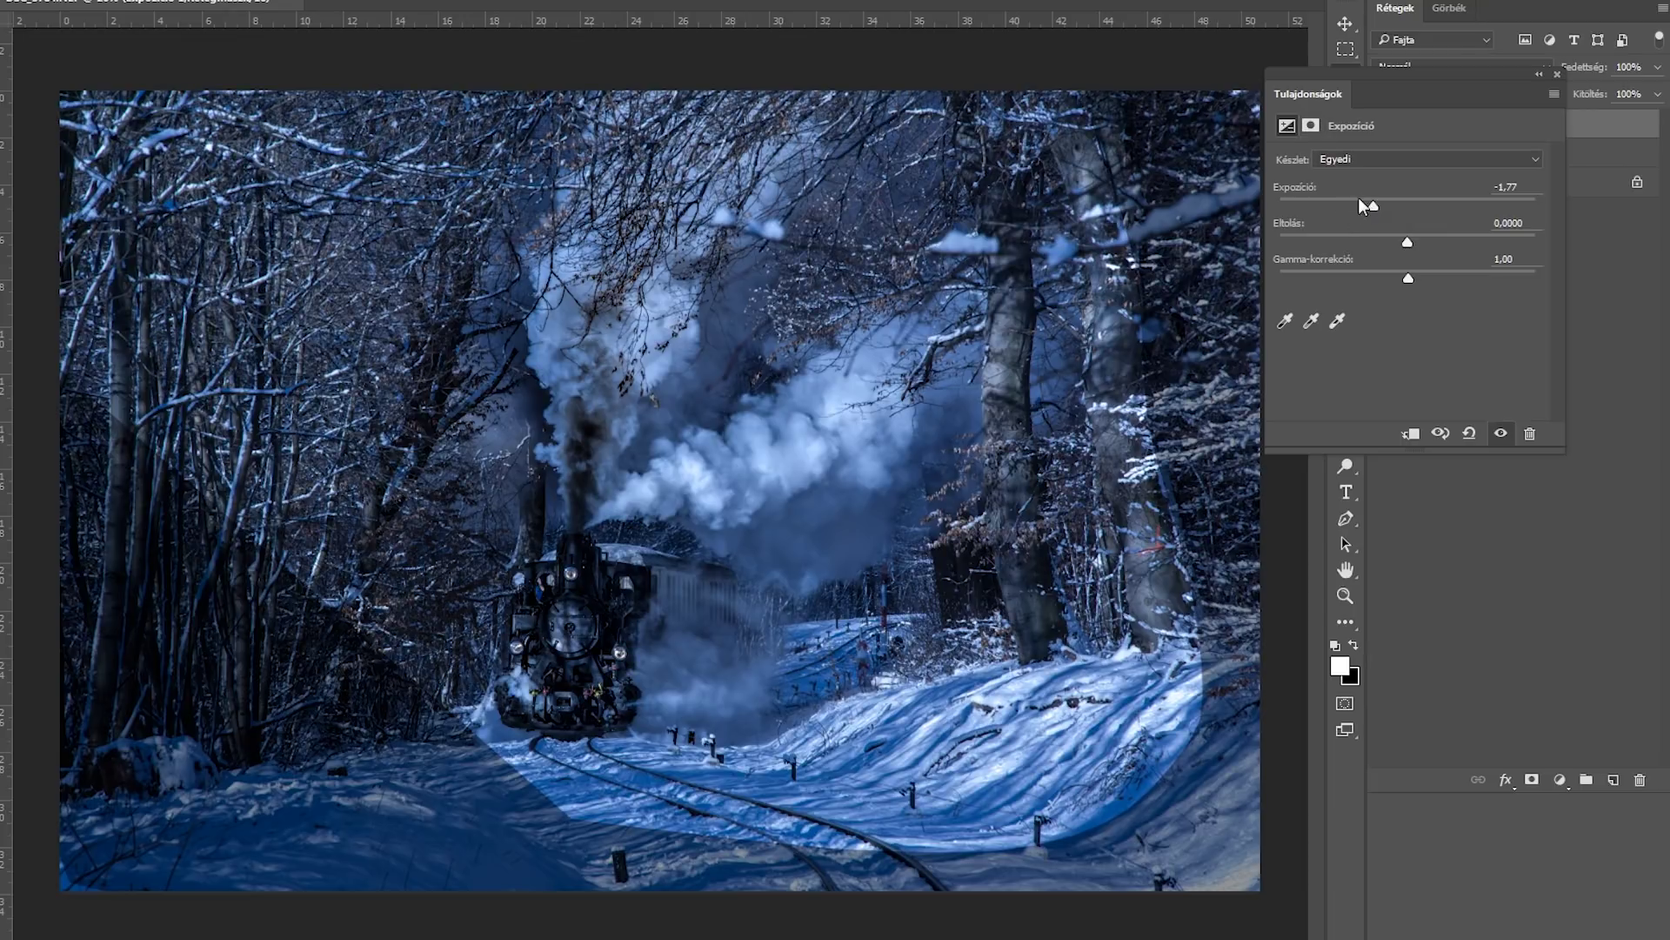
pyautogui.click(1311, 125)
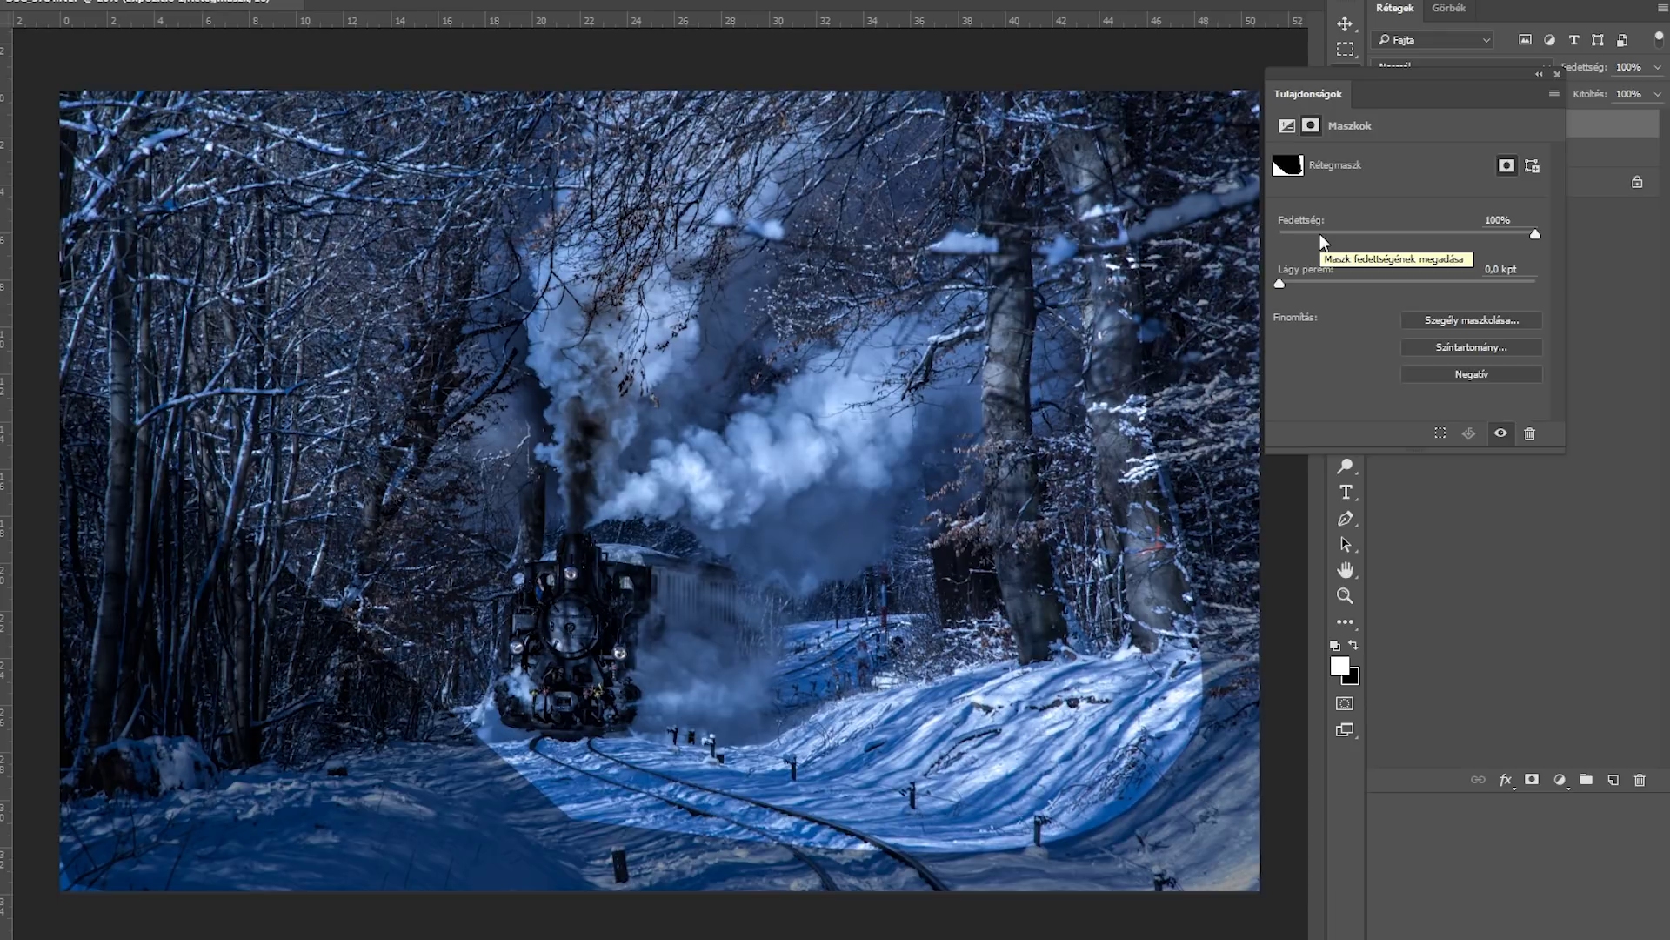
pyautogui.click(1411, 283)
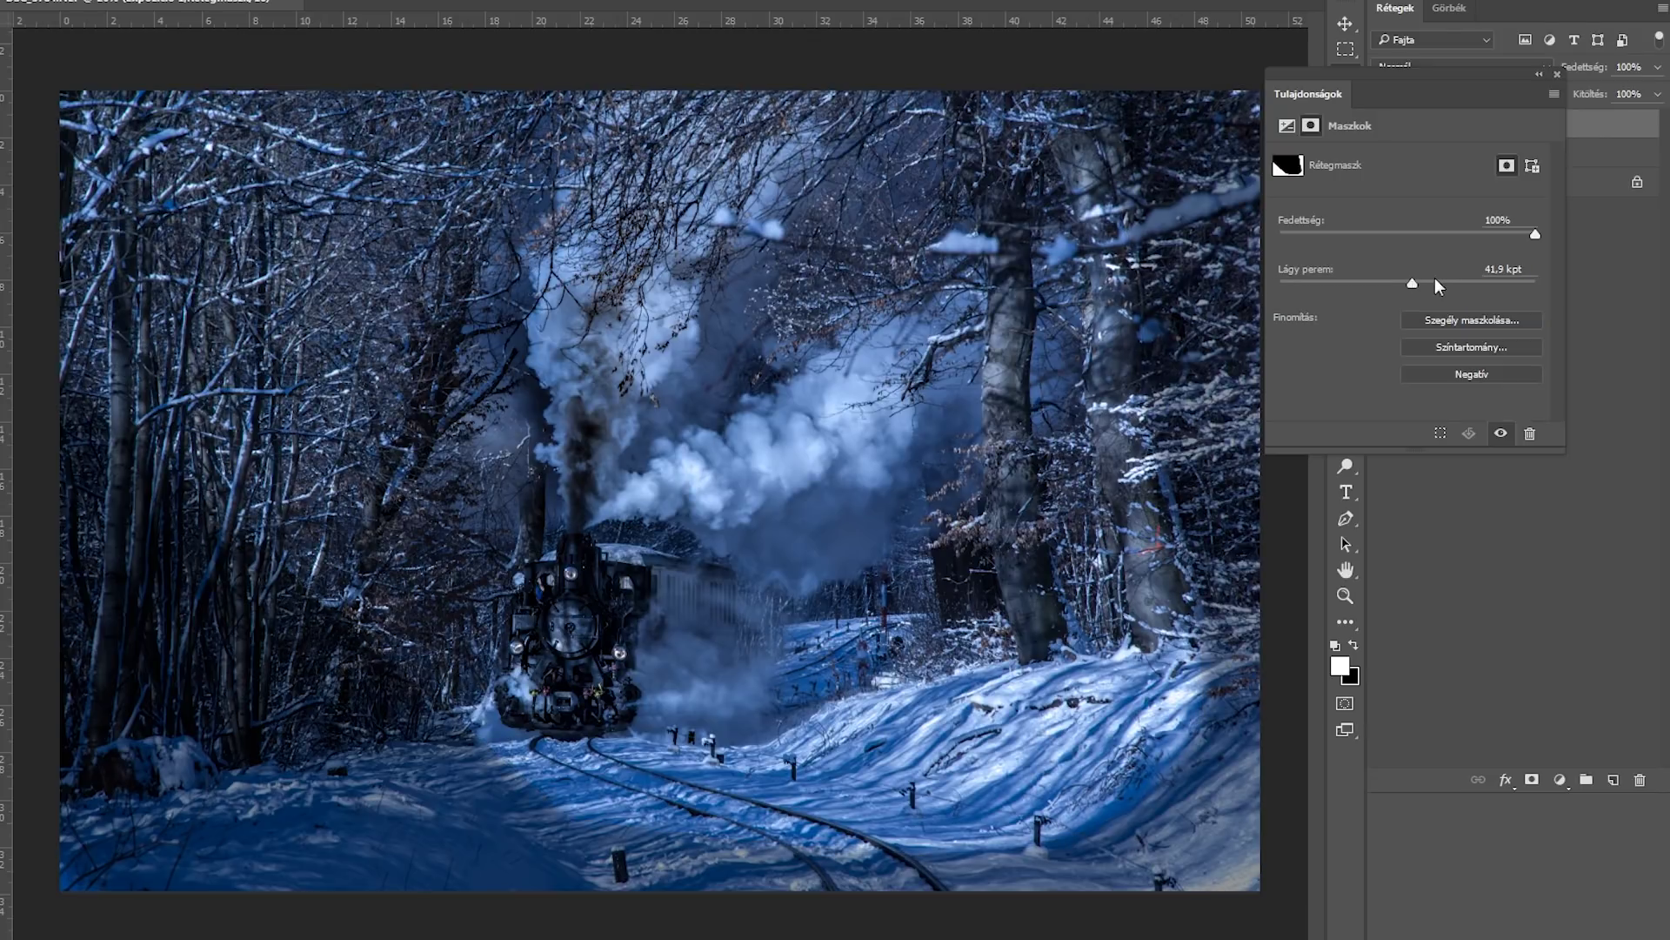
pyautogui.click(1435, 282)
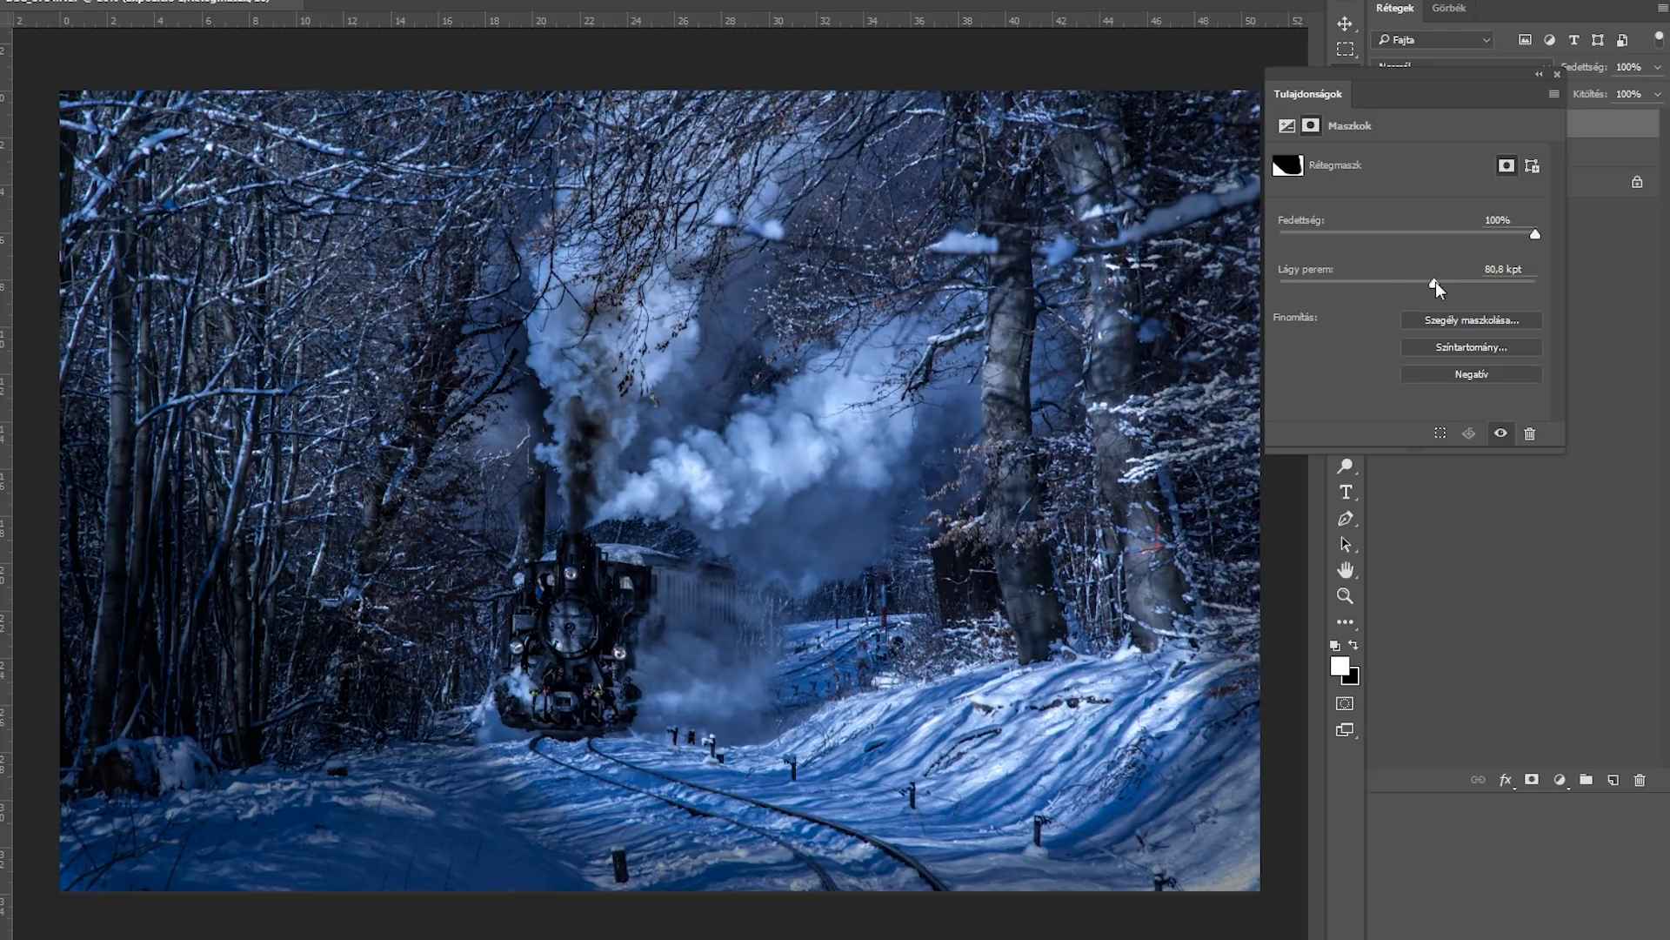
pyautogui.click(1557, 75)
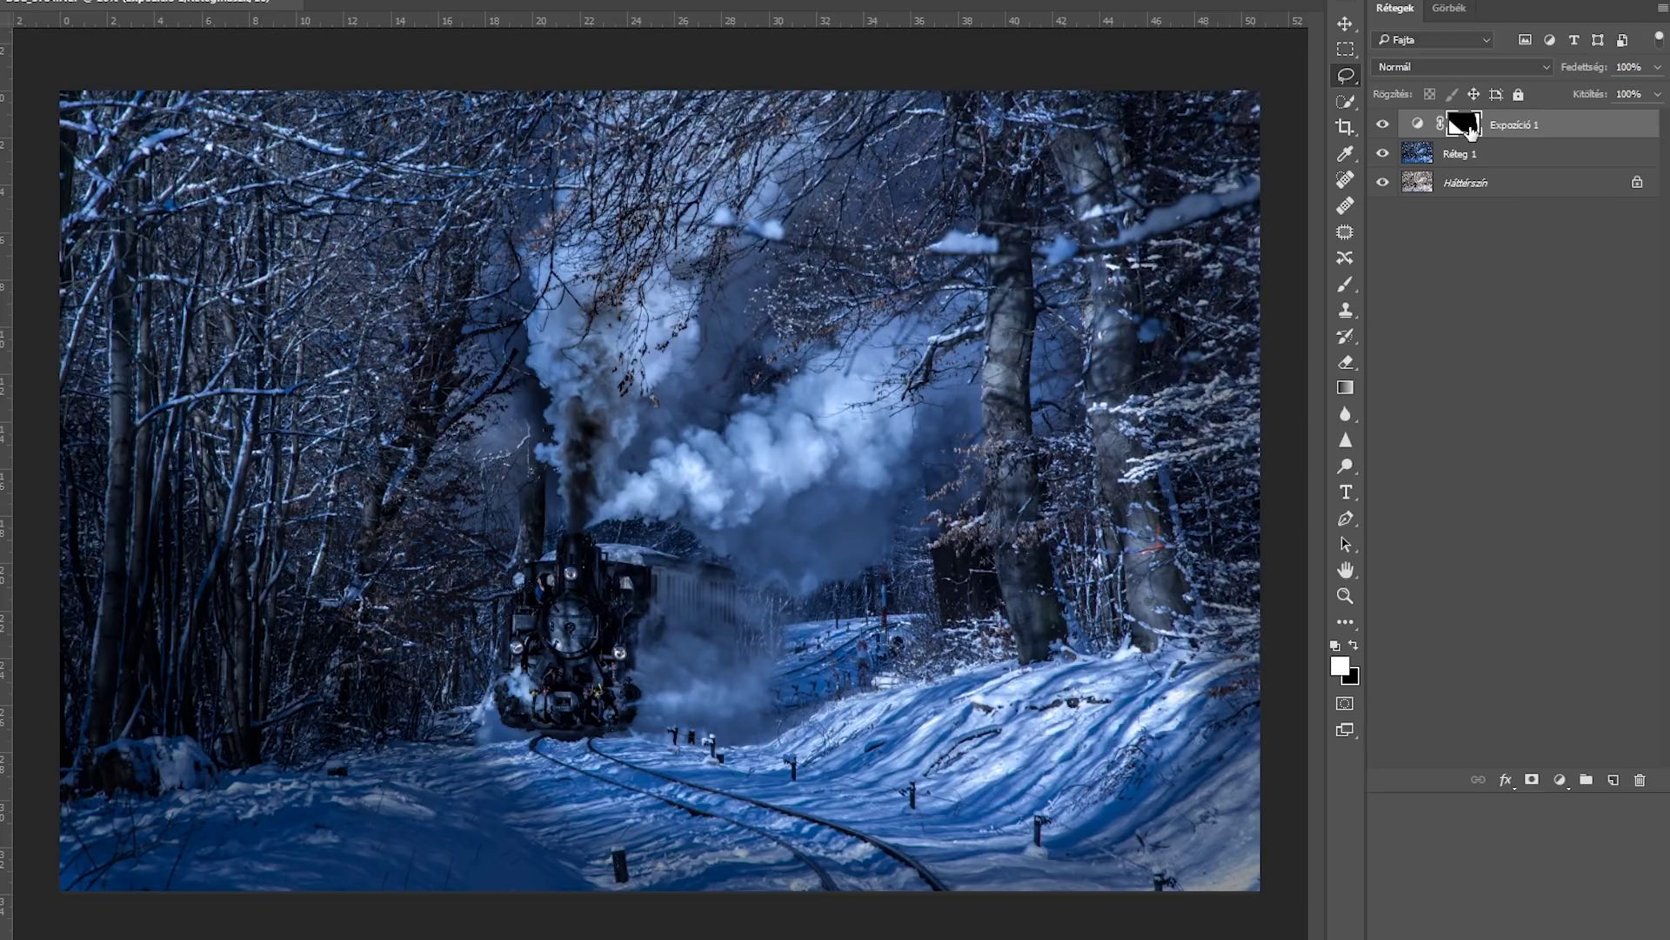
pyautogui.click(1350, 360)
# Step: Paint white on the Exposure 1 mask to brighten the lower-left trees and foreground snow
pyautogui.moveTo(328, 583); pyautogui.dragTo(417, 740)
pyautogui.moveTo(261, 600); pyautogui.dragTo(225, 522)
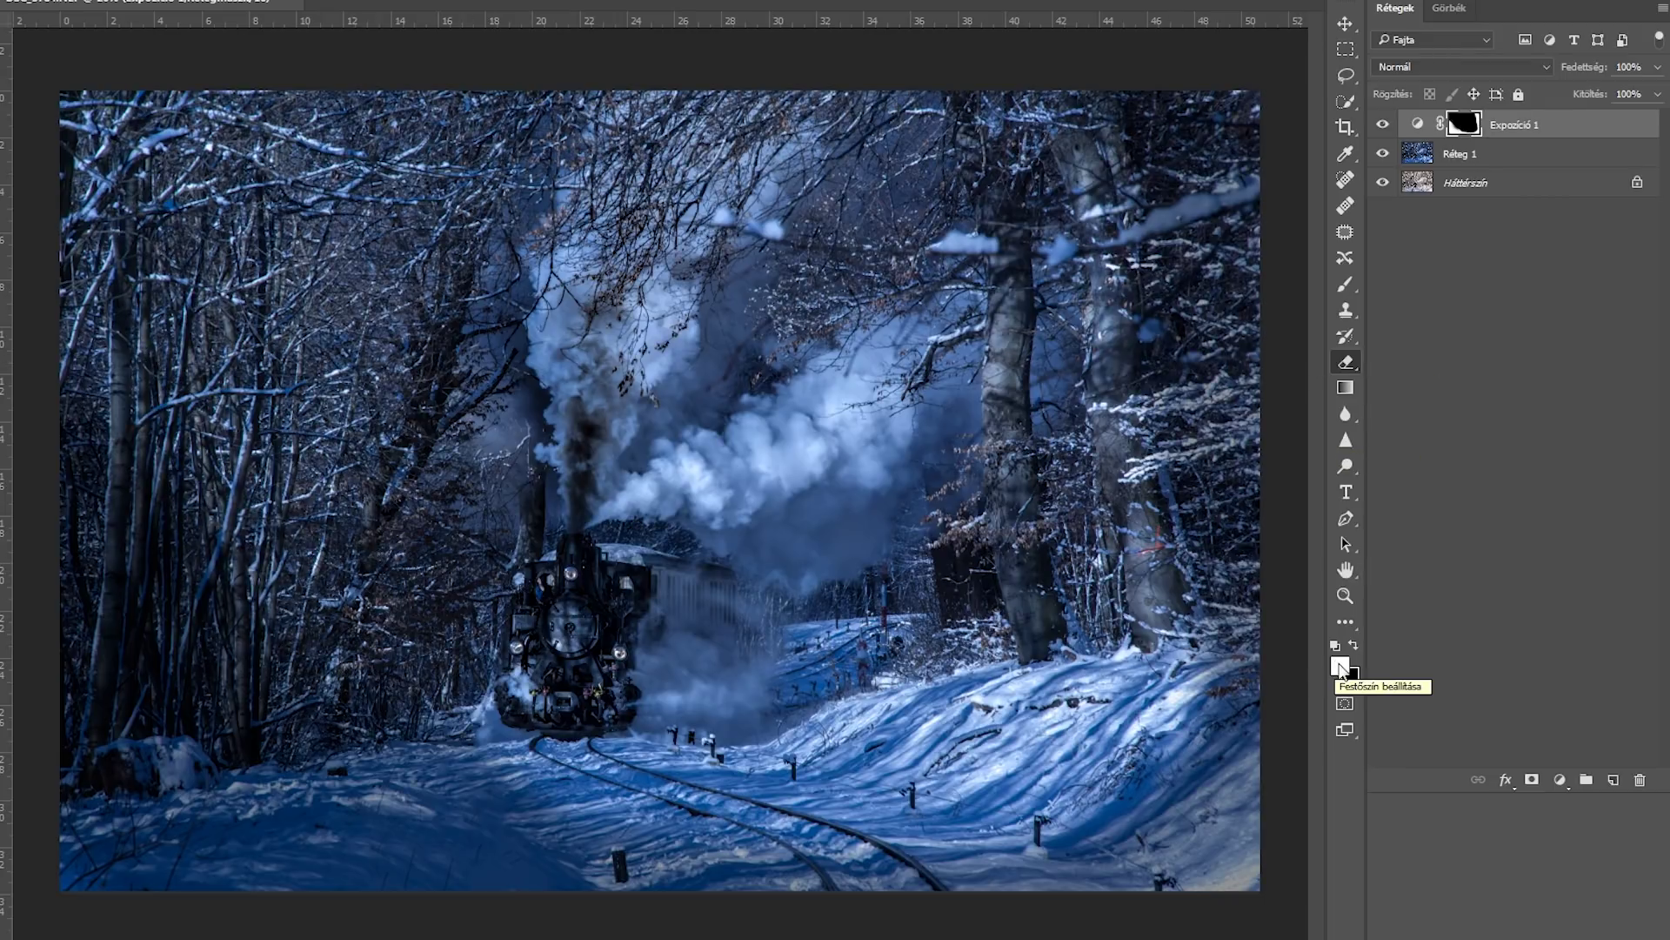
pyautogui.moveTo(106, 307); pyautogui.dragTo(188, 444)
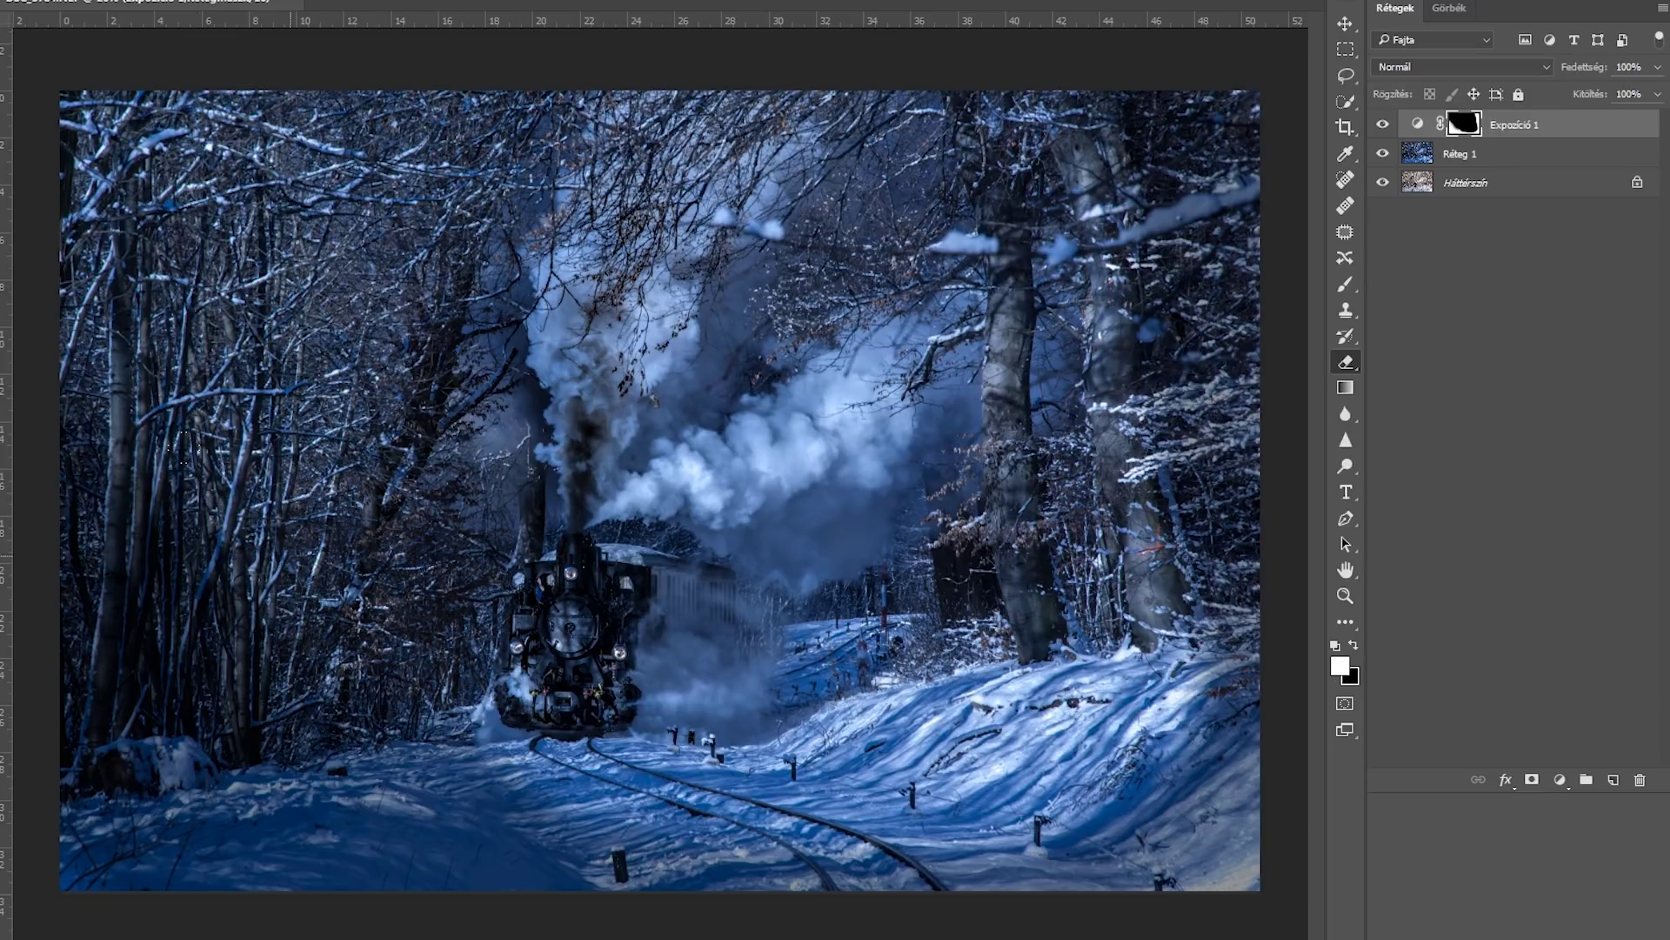
pyautogui.moveTo(361, 644)
pyautogui.mouseDown()
pyautogui.moveTo(300, 700)
pyautogui.moveTo(557, 836)
pyautogui.mouseUp()
pyautogui.moveTo(496, 778); pyautogui.dragTo(589, 840)
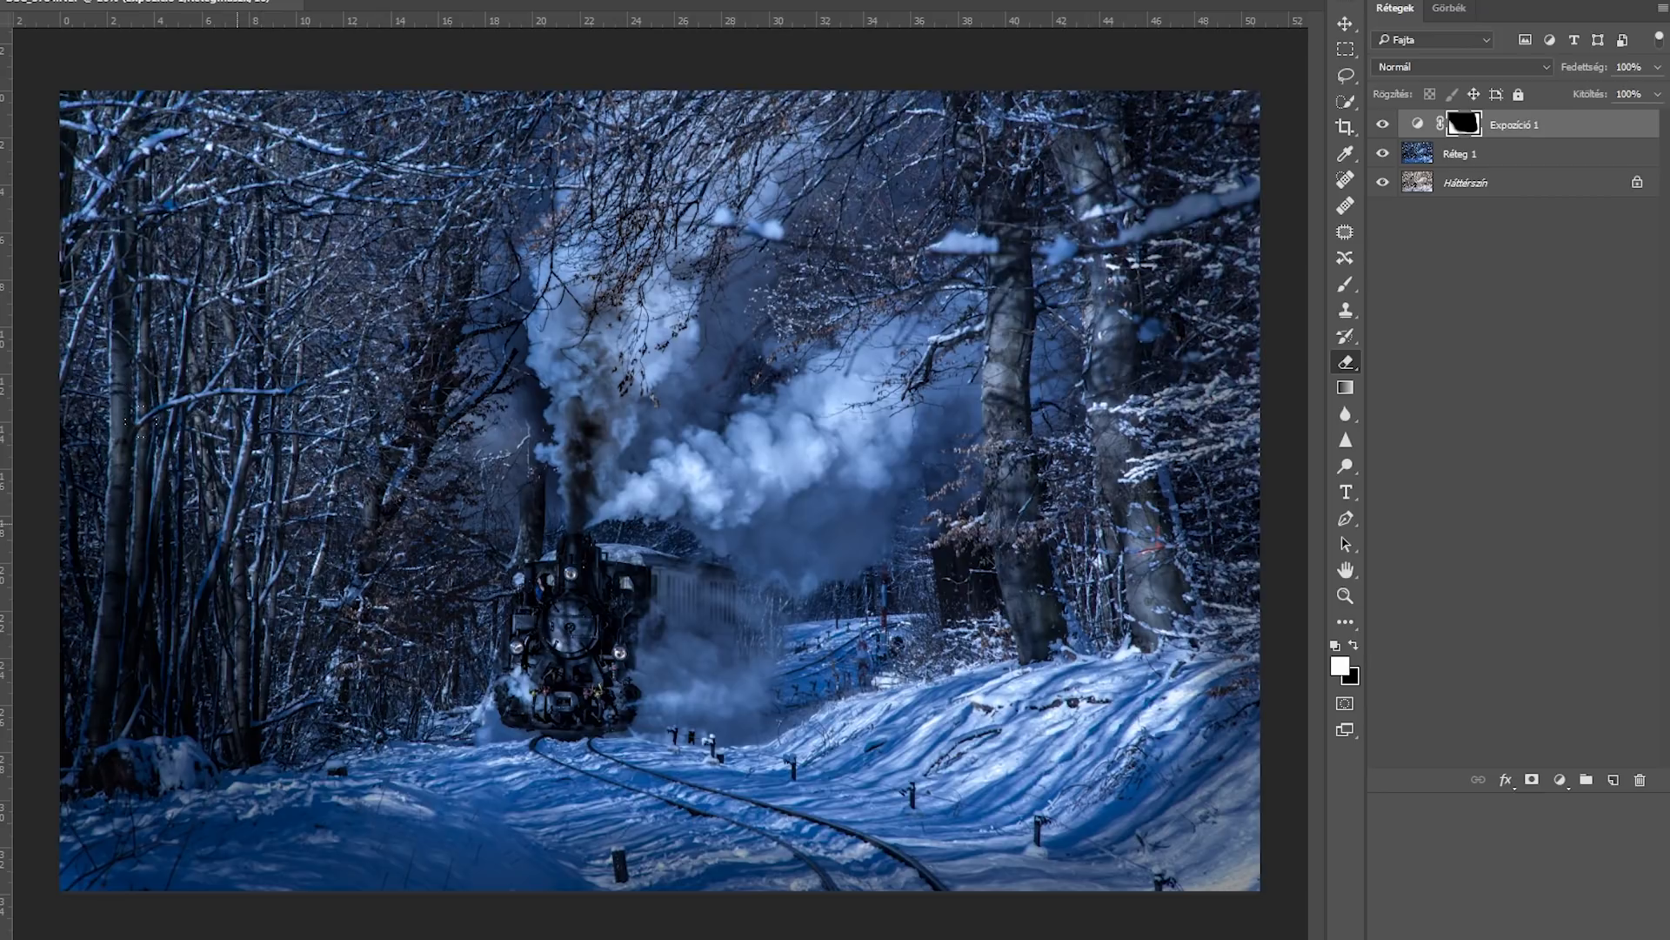
# Step: Touch up the mask in black and white to re-darken the left trunks and a snowy patch
pyautogui.press('x')
pyautogui.moveTo(114, 474)
pyautogui.mouseDown()
pyautogui.moveTo(103, 335)
pyautogui.moveTo(78, 288)
pyautogui.mouseUp()
pyautogui.press('x')
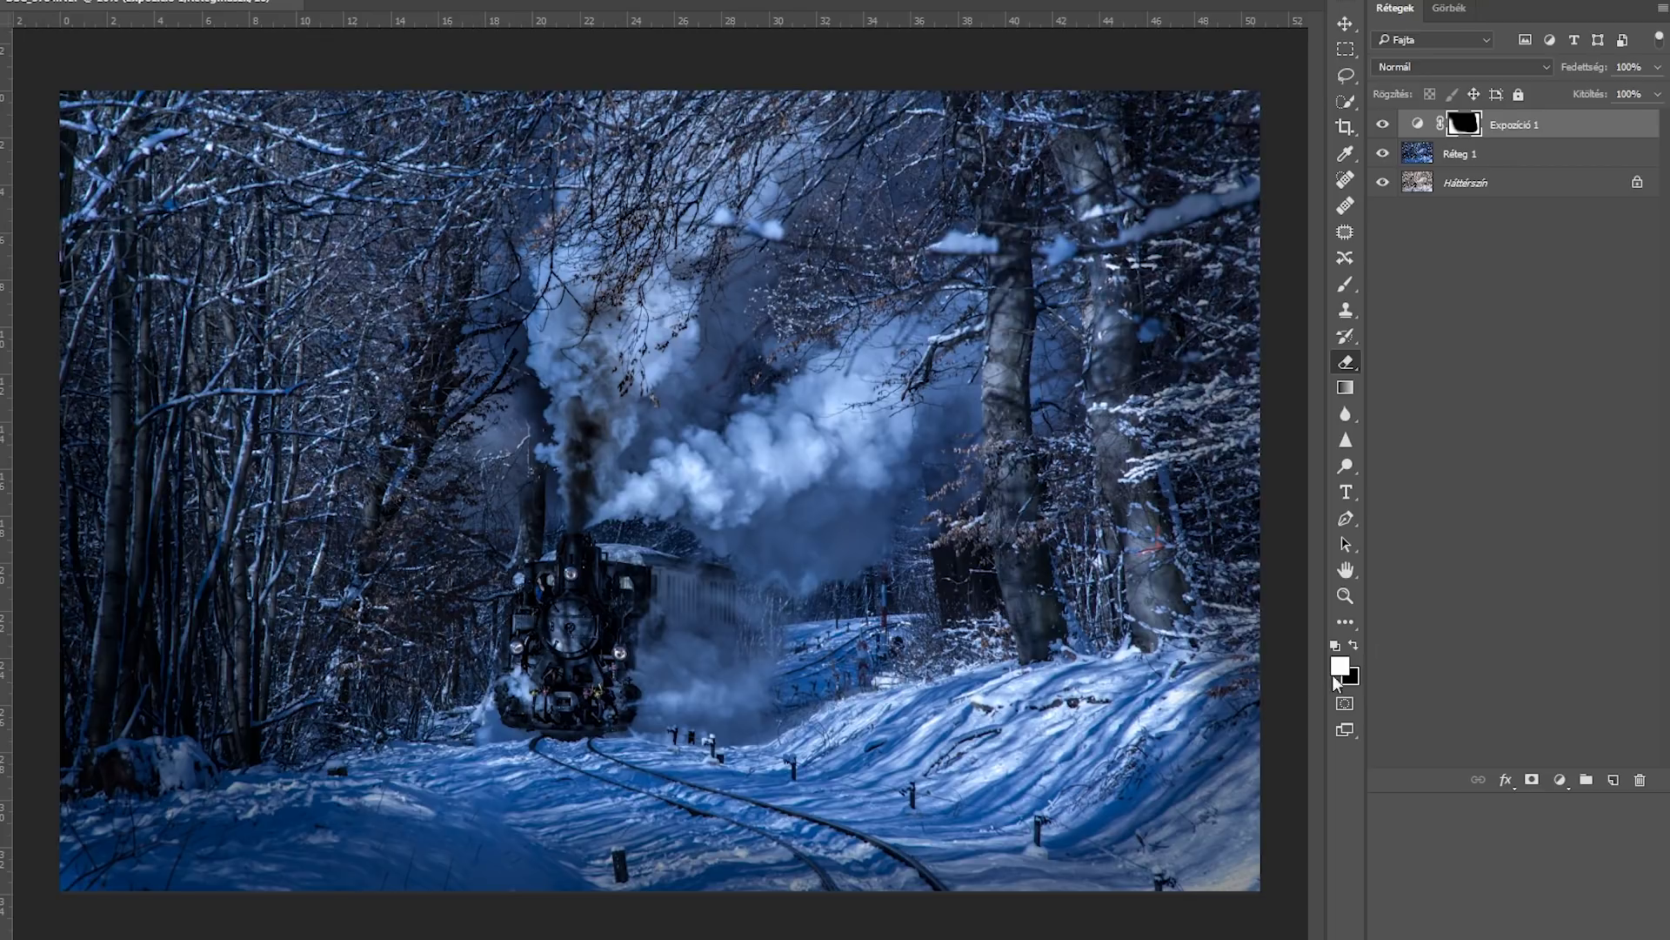
pyautogui.press('x')
pyautogui.press('x')
pyautogui.moveTo(295, 800); pyautogui.dragTo(363, 738)
pyautogui.press('x')
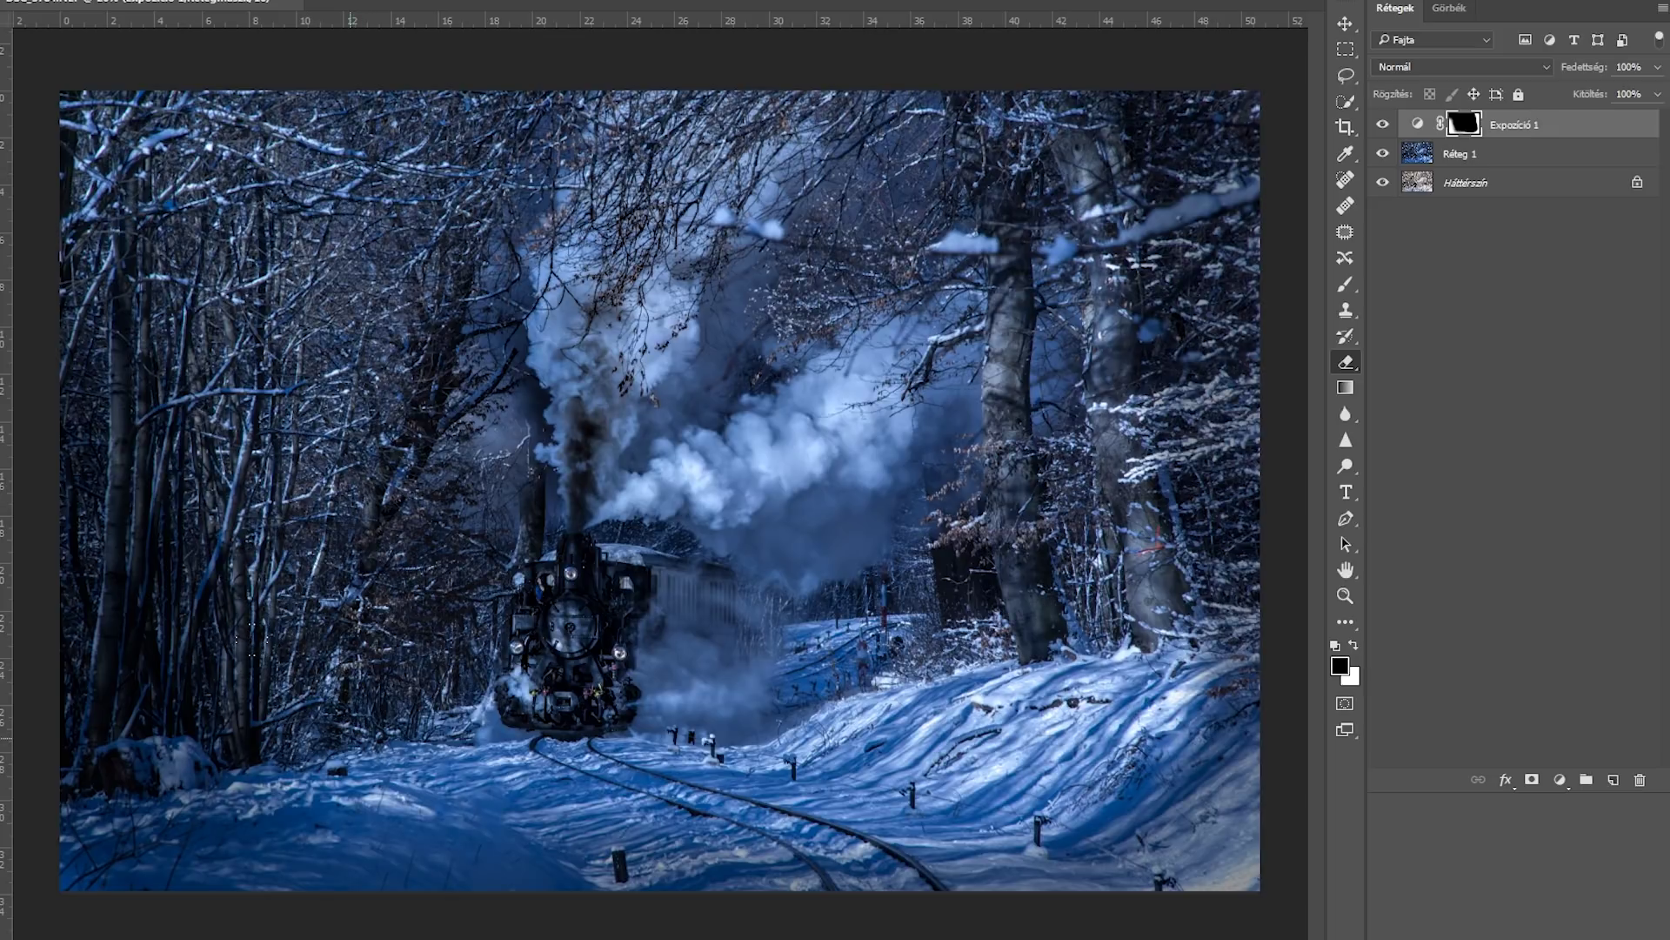
pyautogui.moveTo(366, 738); pyautogui.dragTo(353, 738)
pyautogui.press('x')
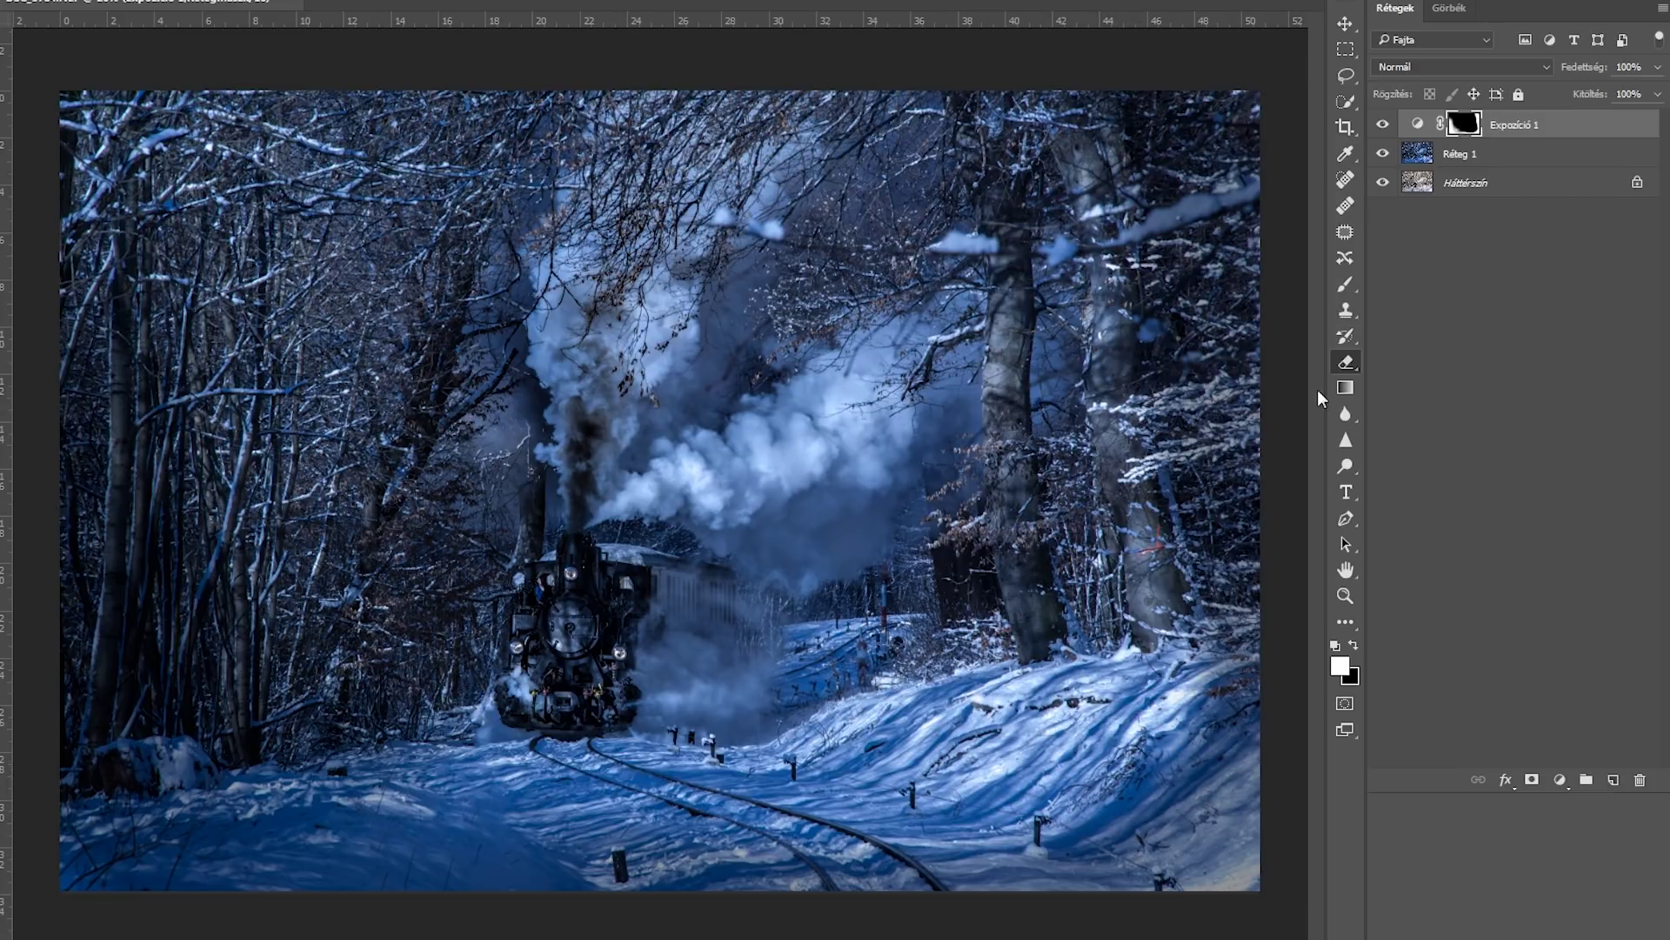
pyautogui.click(1340, 76)
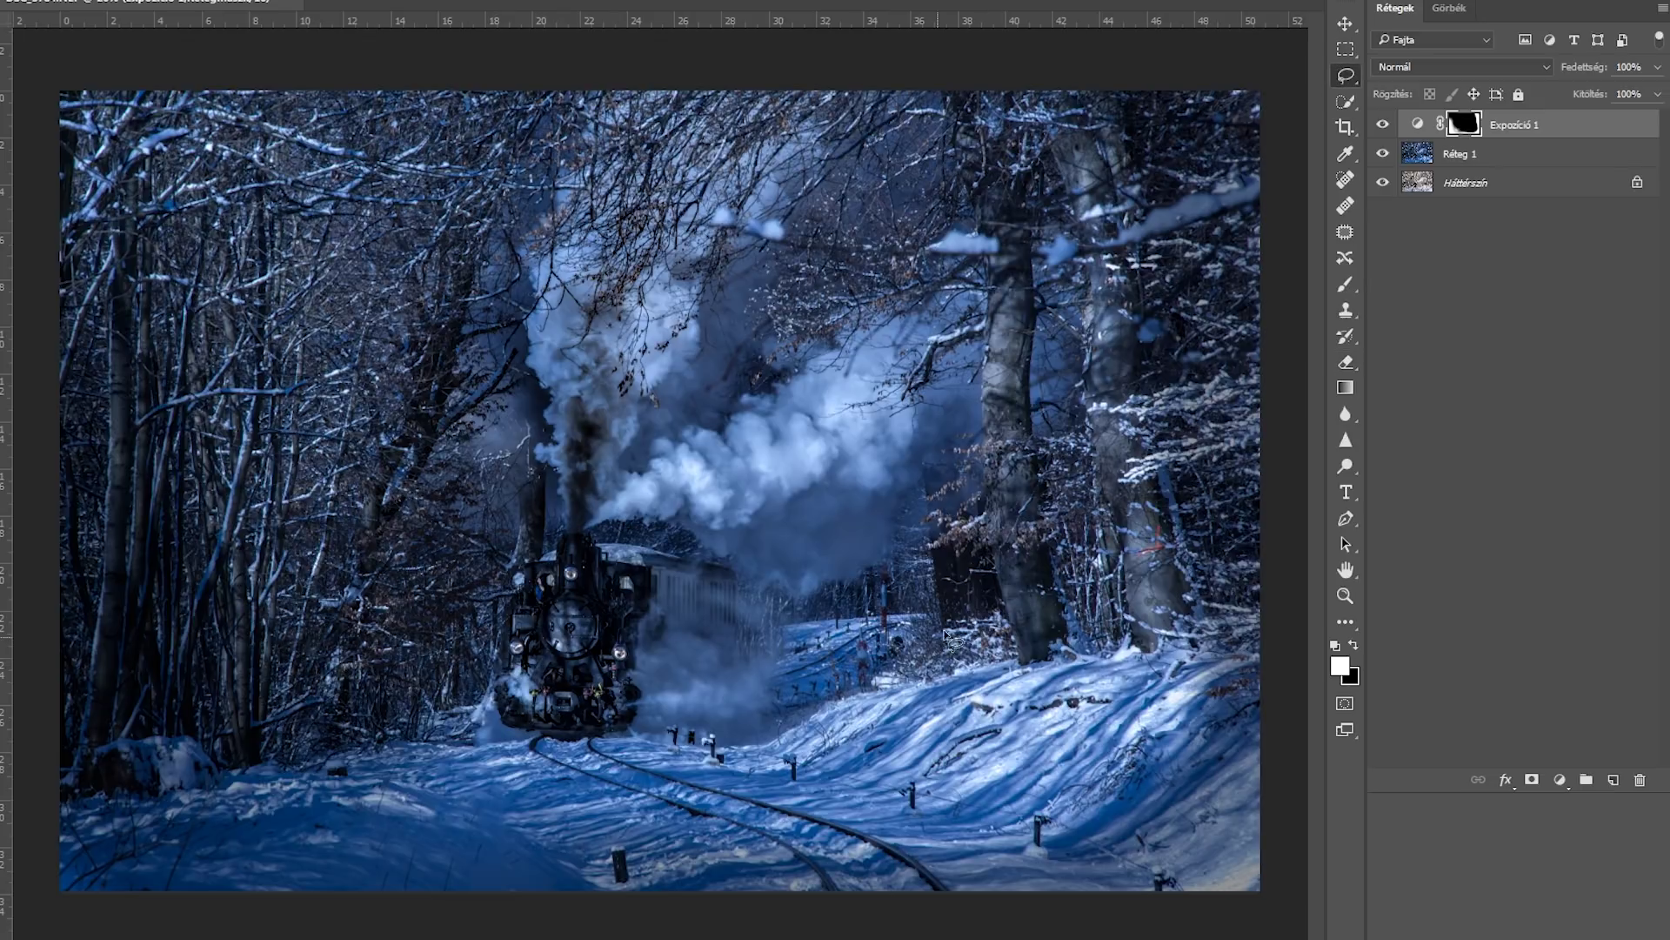
# Step: Lasso the area behind the train and add a darkening Exposure adjustment to it
pyautogui.moveTo(905, 528)
pyautogui.mouseDown()
pyautogui.moveTo(740, 582)
pyautogui.moveTo(778, 682)
pyautogui.moveTo(863, 690)
pyautogui.mouseUp()
pyautogui.moveTo(889, 668); pyautogui.dragTo(917, 584)
pyautogui.click(1559, 780)
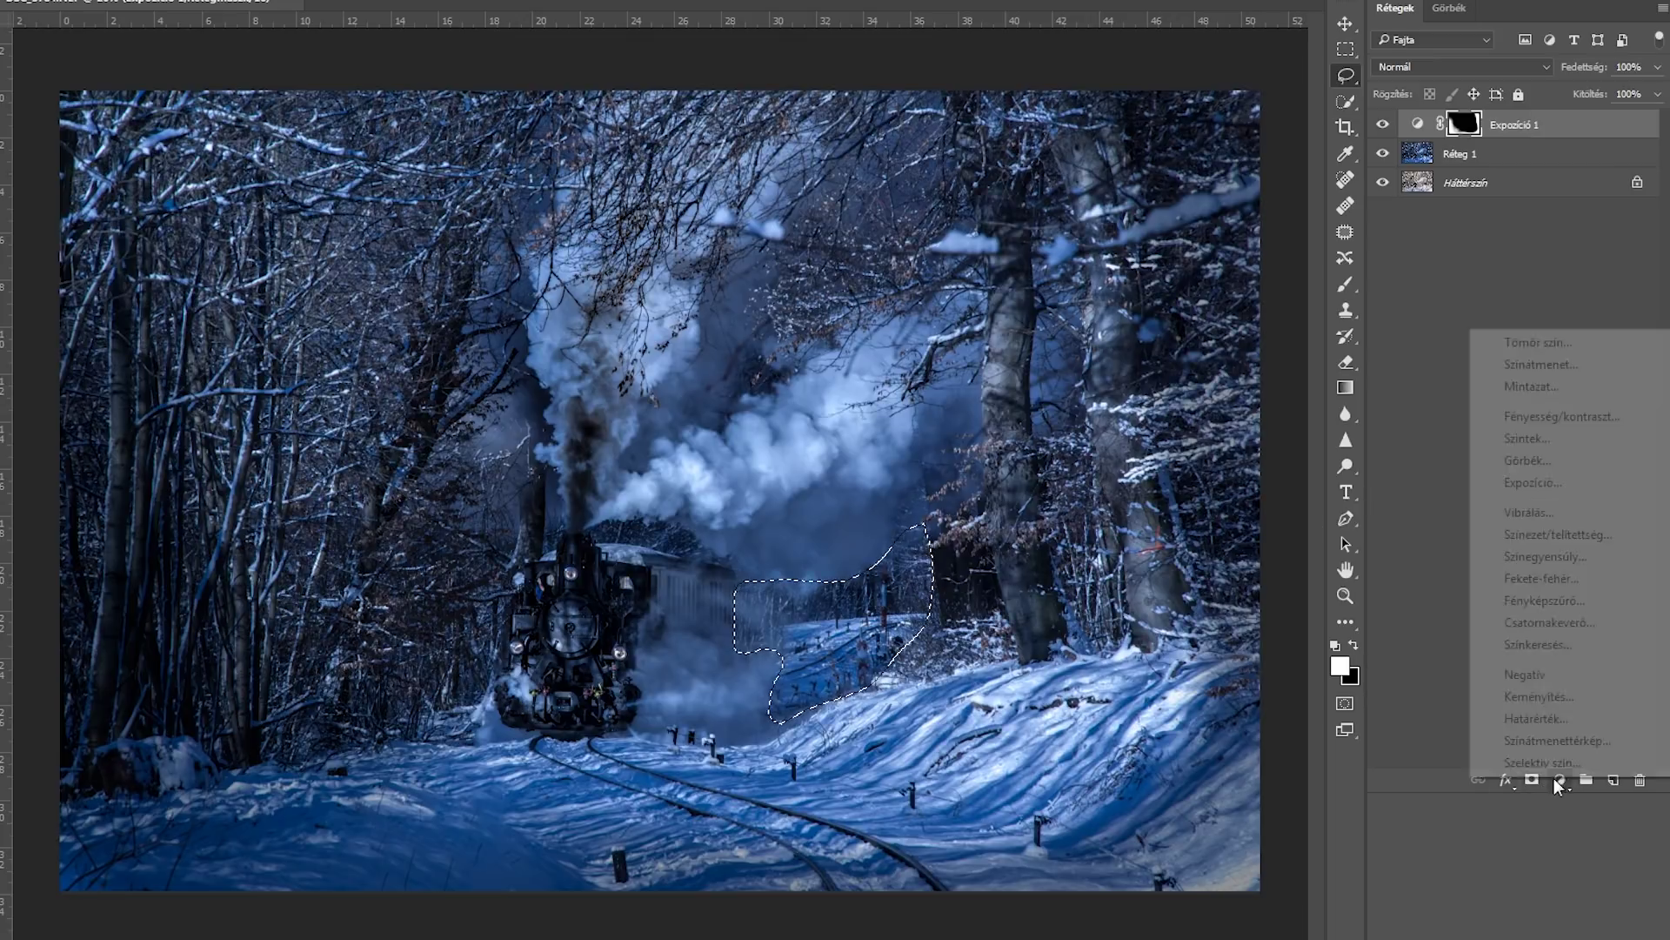
pyautogui.click(1531, 482)
pyautogui.moveTo(1407, 206); pyautogui.dragTo(1370, 211)
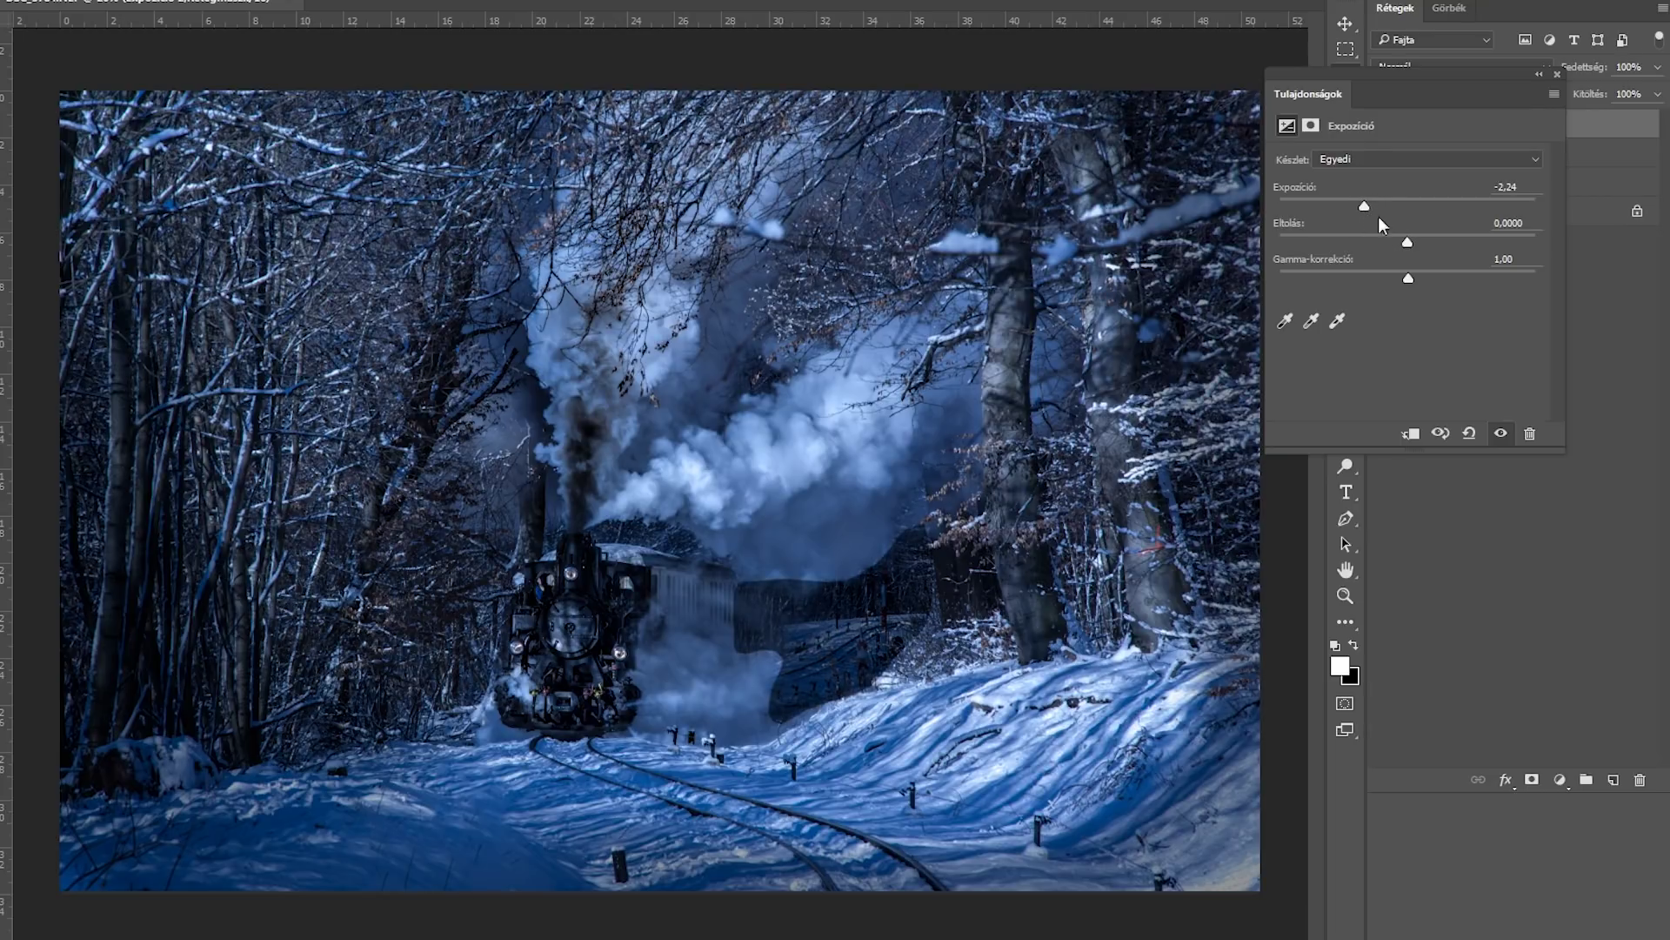
# Step: Feather the Expozíció 2 mask to about 50.2 px and close Properties
pyautogui.click(1312, 127)
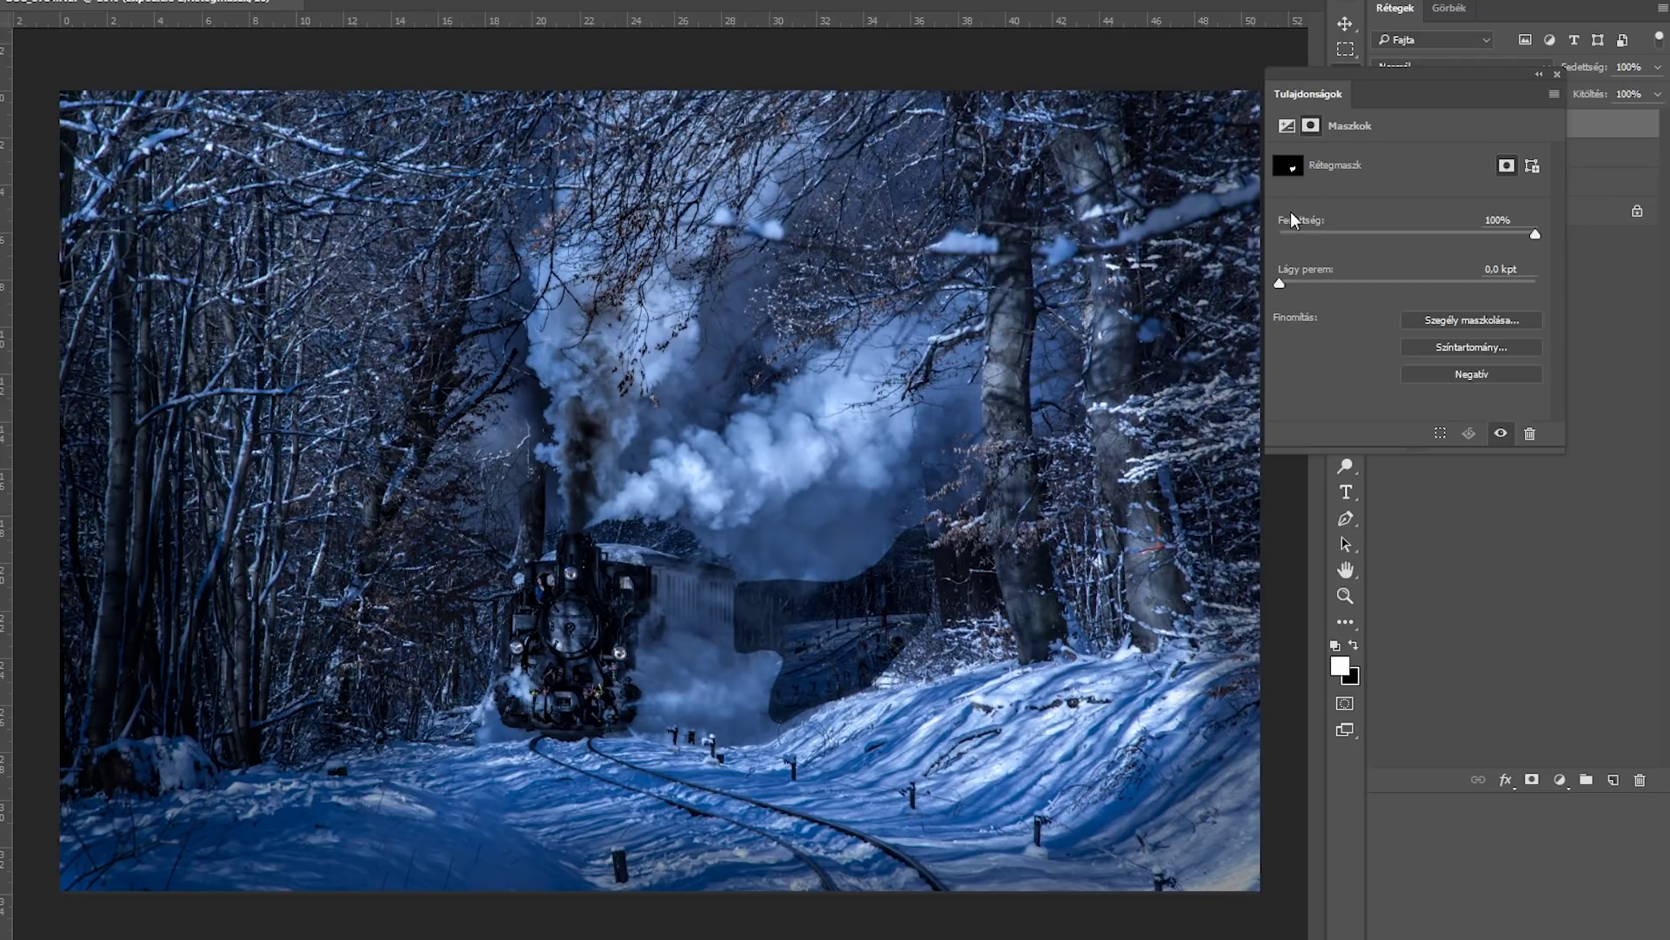
pyautogui.click(1400, 281)
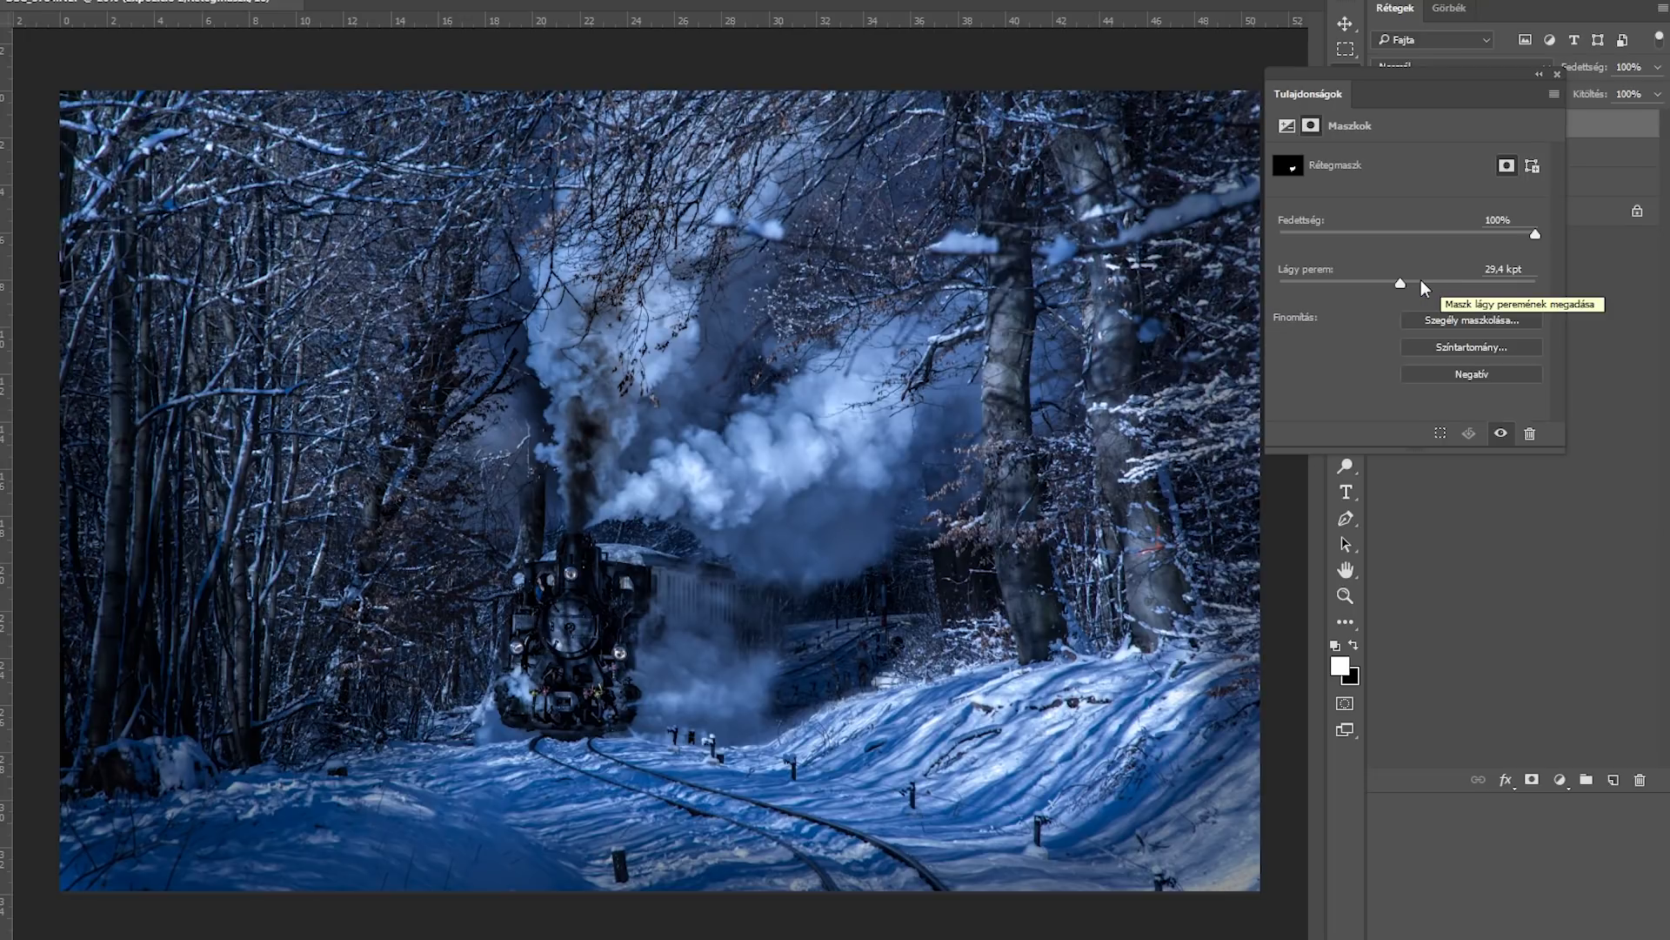
pyautogui.click(1422, 281)
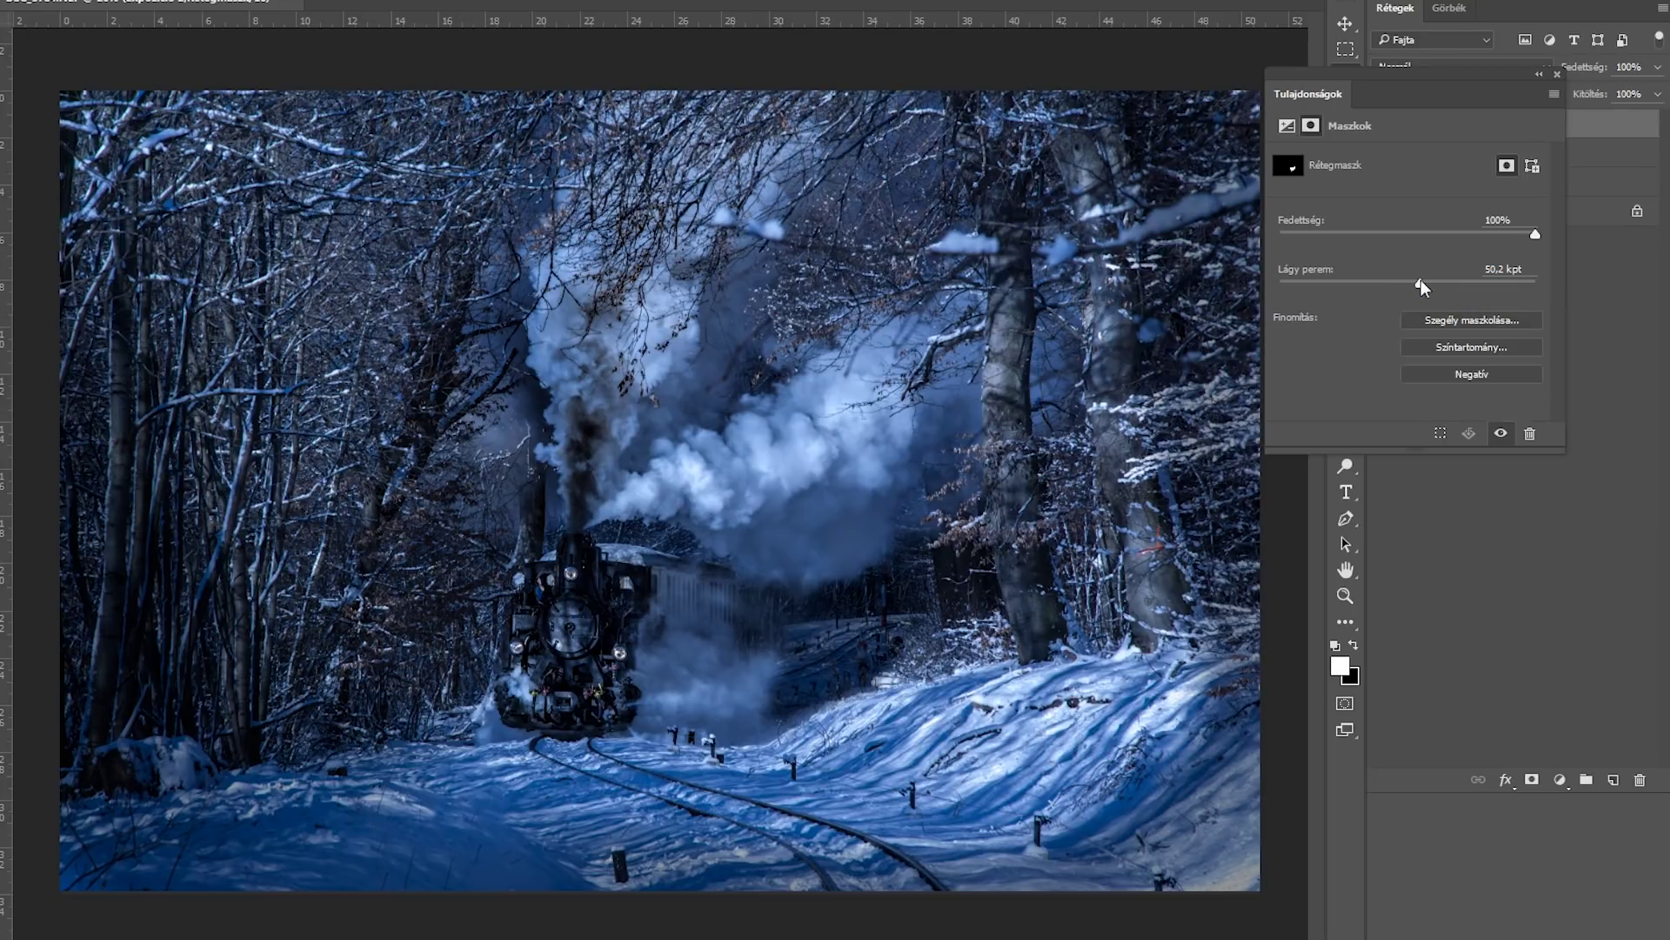
pyautogui.click(1553, 74)
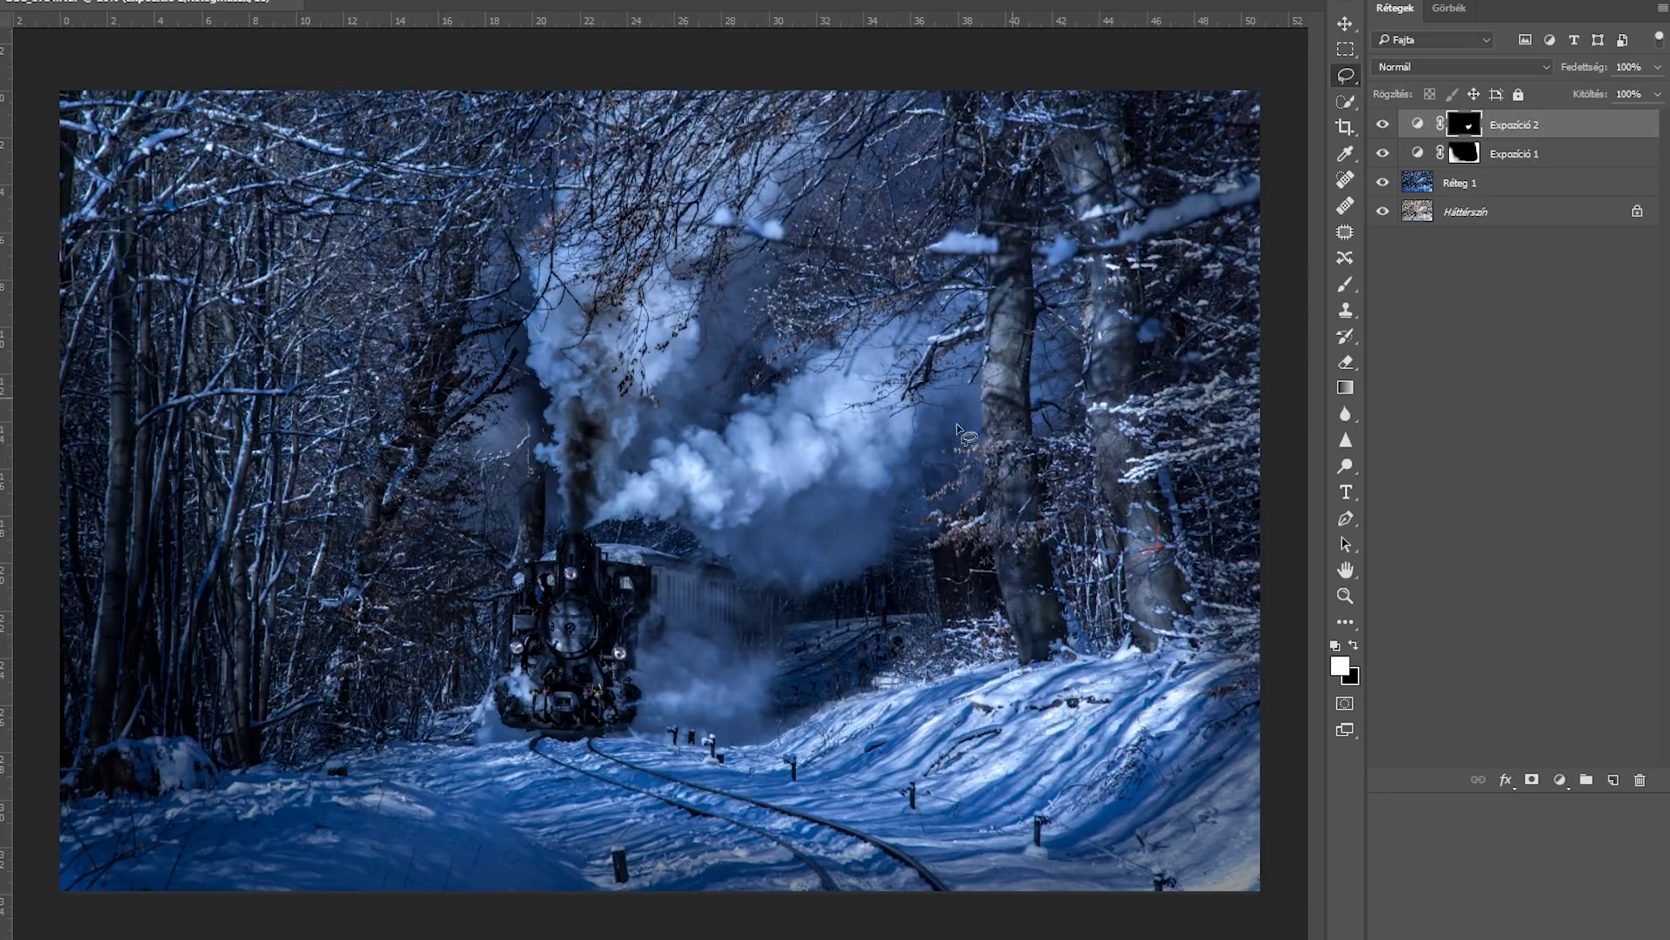
pyautogui.click(1345, 365)
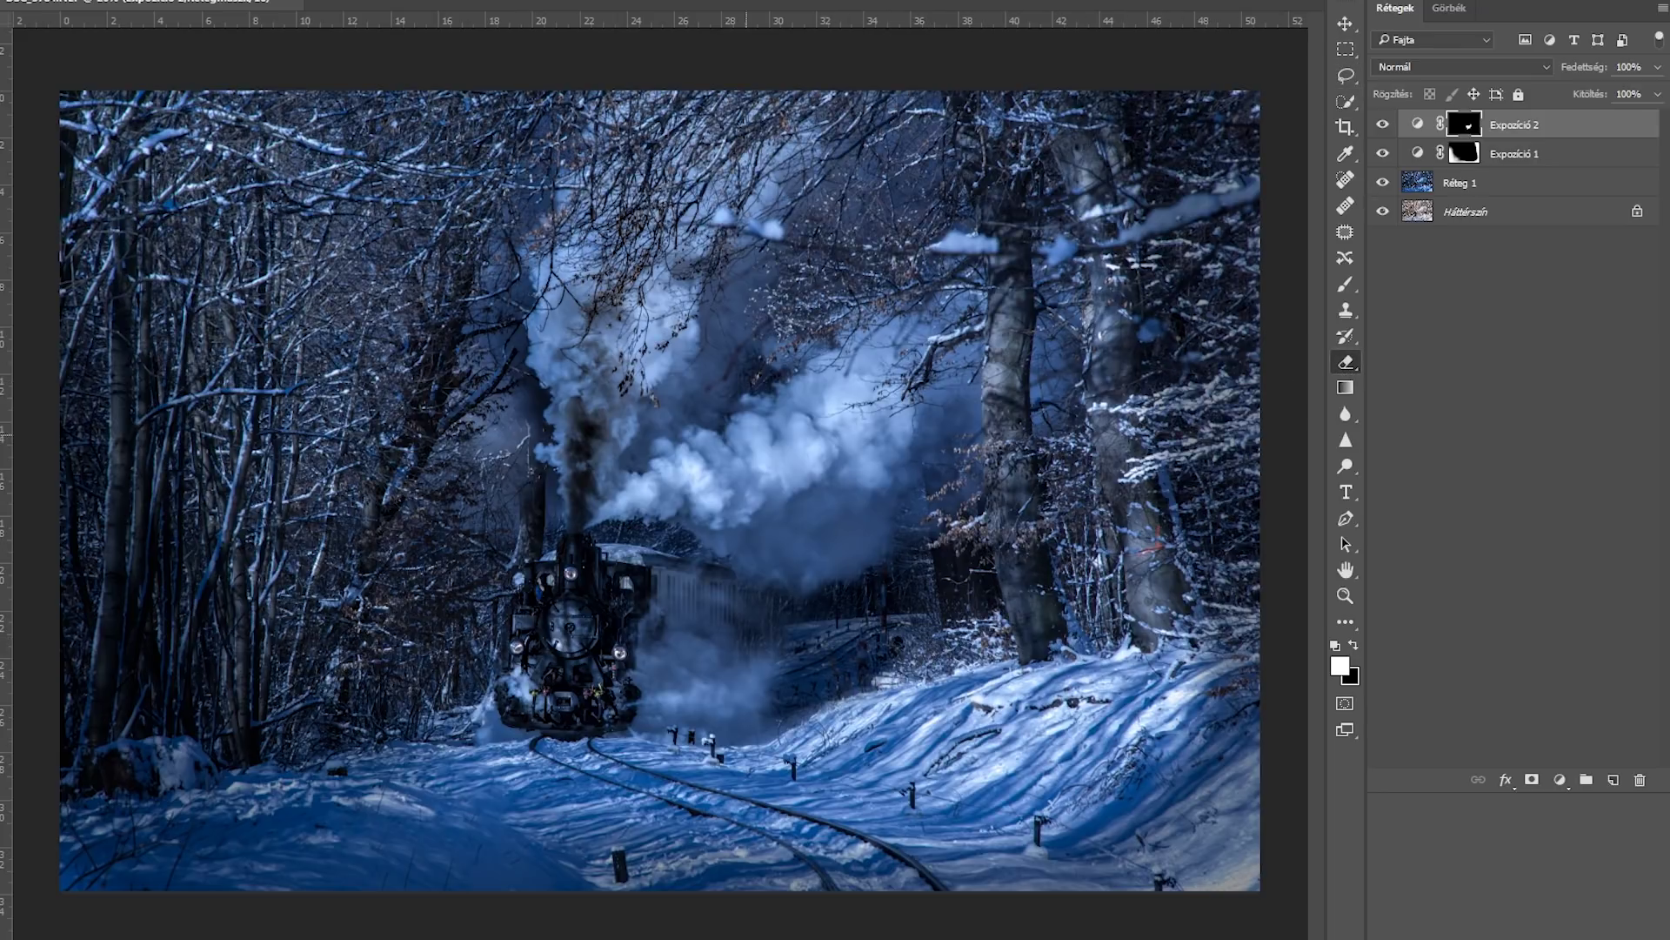
# Step: Paint black with a smaller brush on the Expozíció 2 mask over the smoke and left-side trees
pyautogui.moveTo(839, 393); pyautogui.dragTo(733, 304)
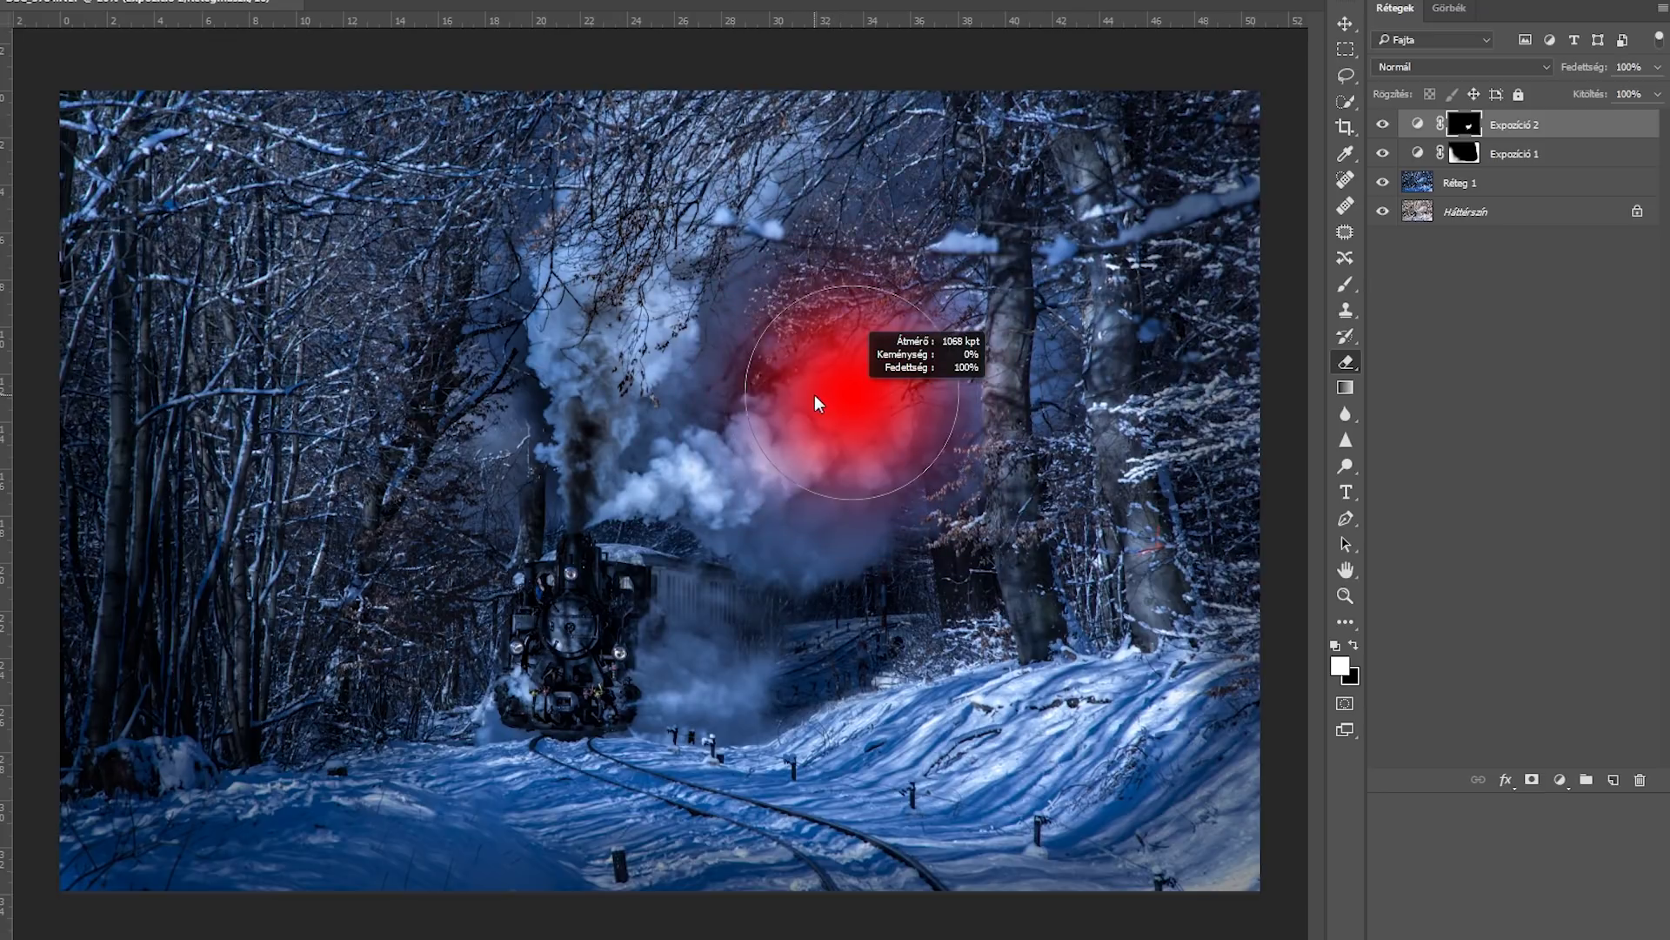
pyautogui.press('x')
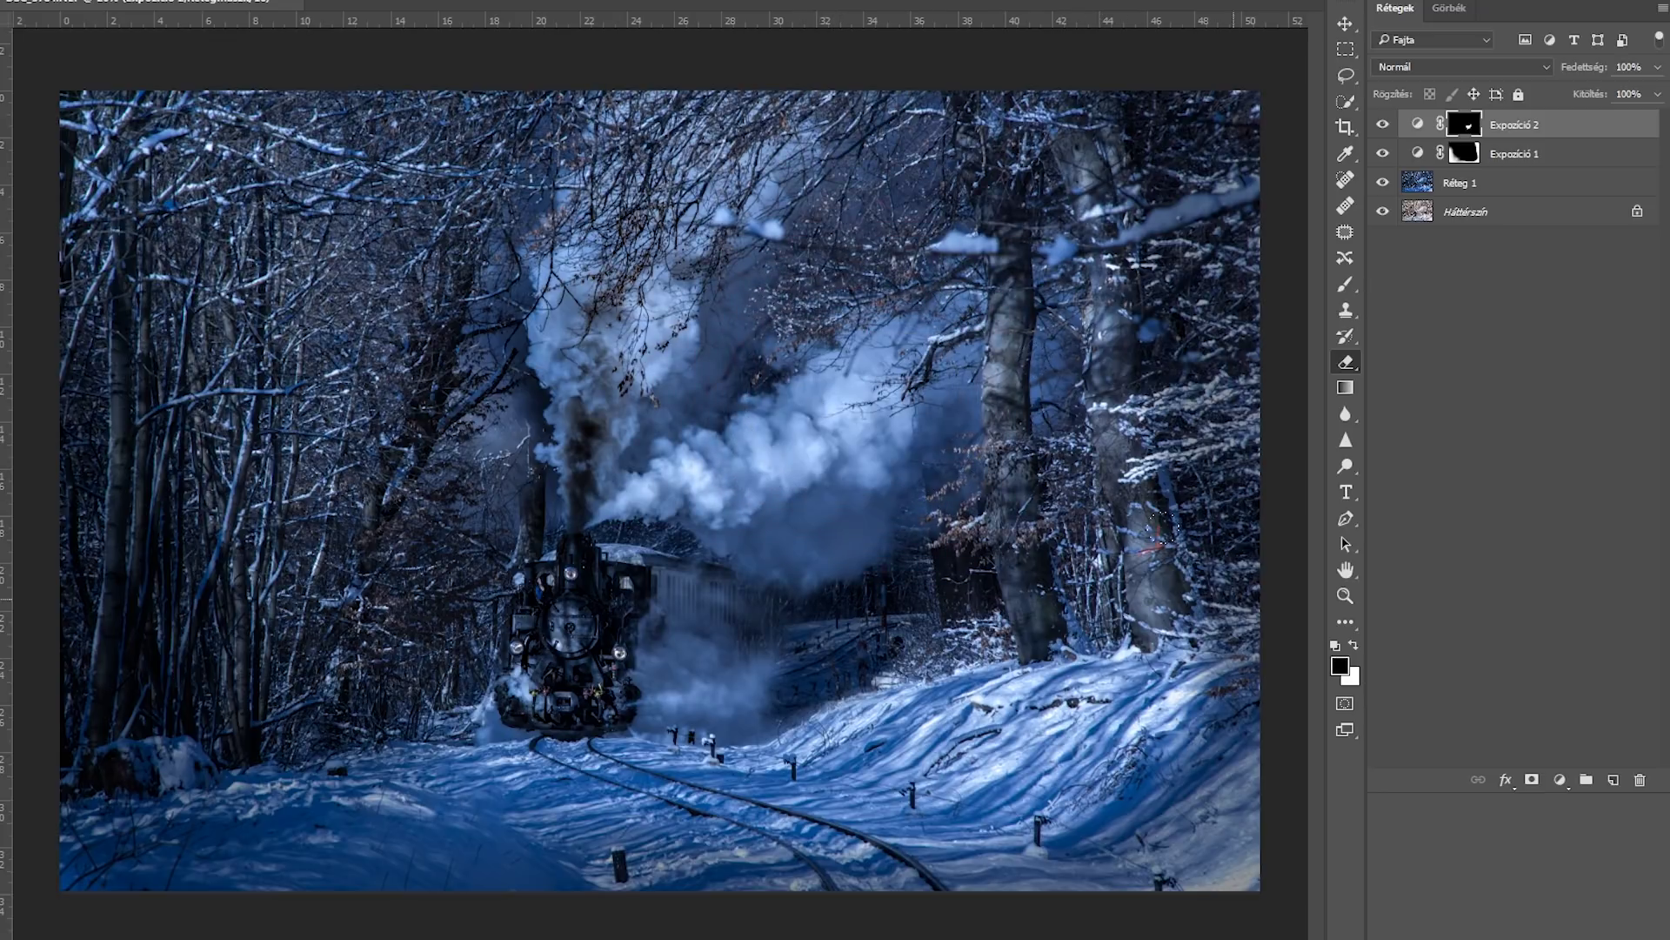
pyautogui.moveTo(755, 299)
pyautogui.mouseDown()
pyautogui.moveTo(719, 201)
pyautogui.moveTo(800, 165)
pyautogui.moveTo(939, 261)
pyautogui.mouseUp()
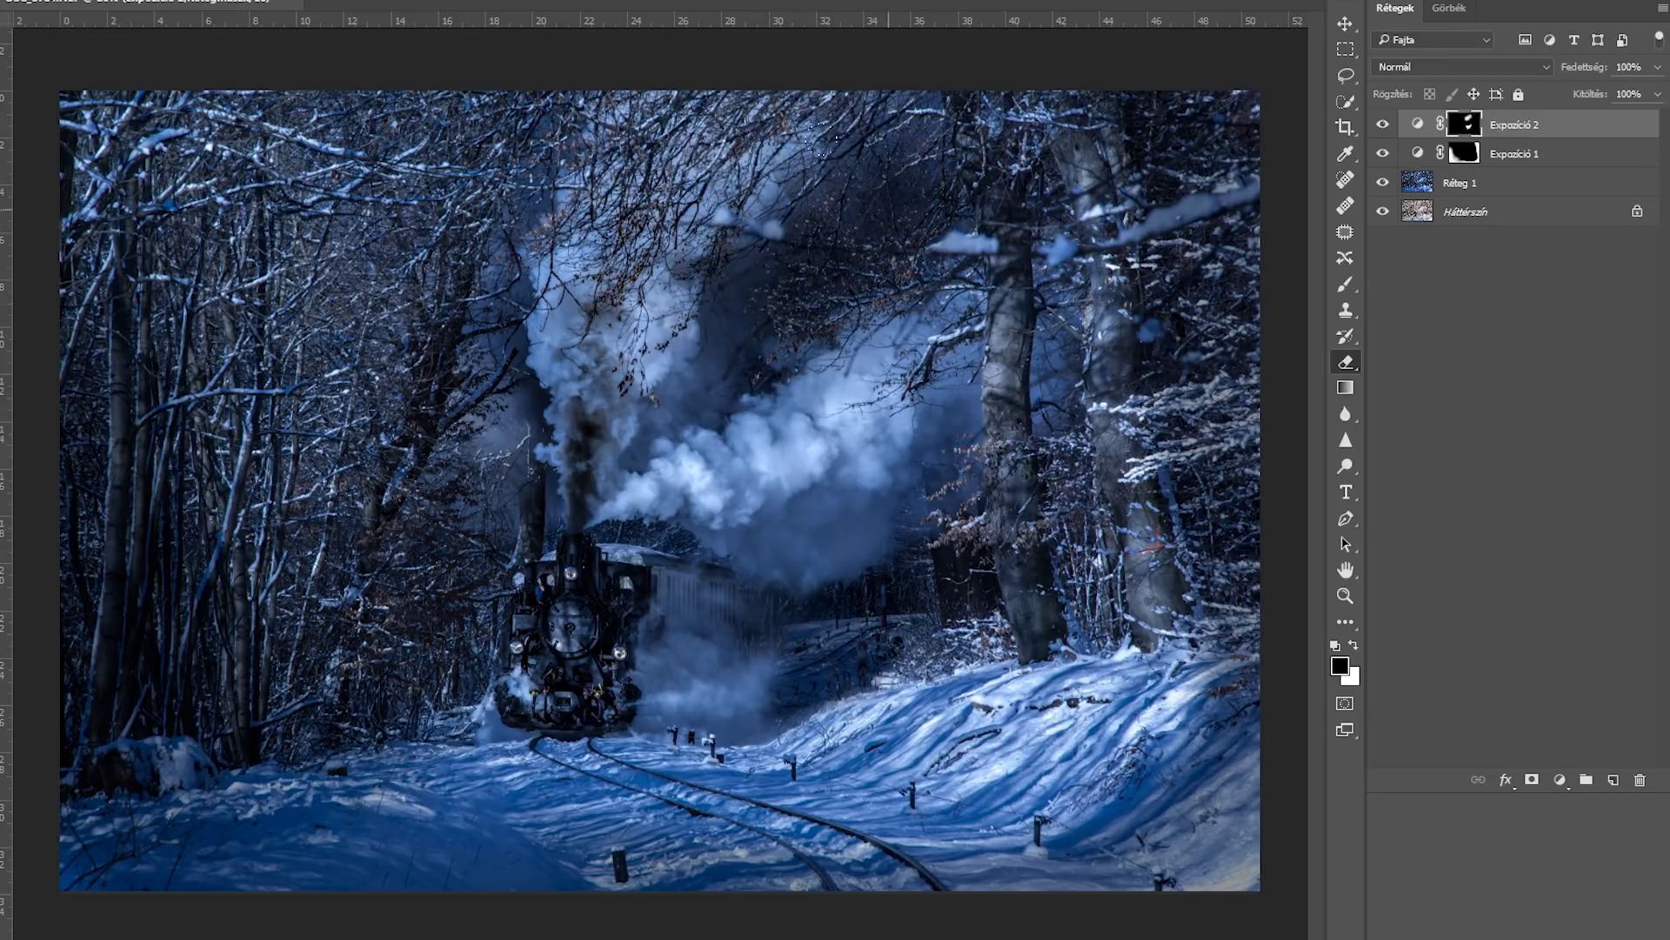
pyautogui.moveTo(268, 537); pyautogui.dragTo(265, 578)
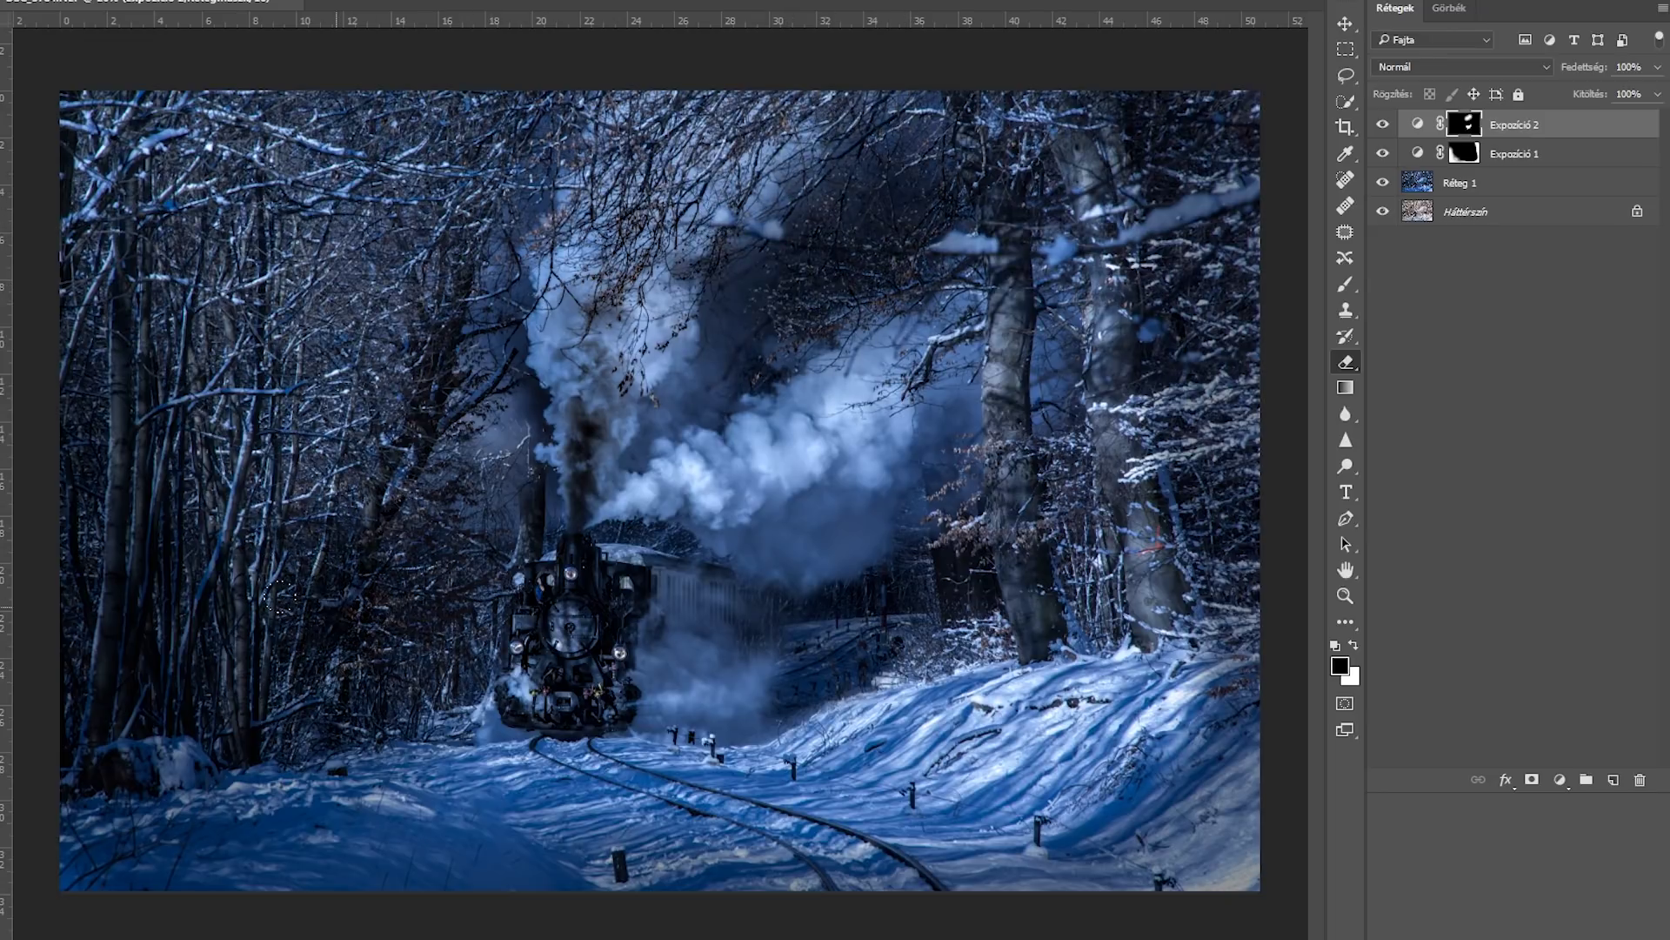
pyautogui.moveTo(355, 612); pyautogui.dragTo(461, 705)
pyautogui.moveTo(461, 626); pyautogui.dragTo(396, 548)
pyautogui.moveTo(865, 555); pyautogui.dragTo(879, 545)
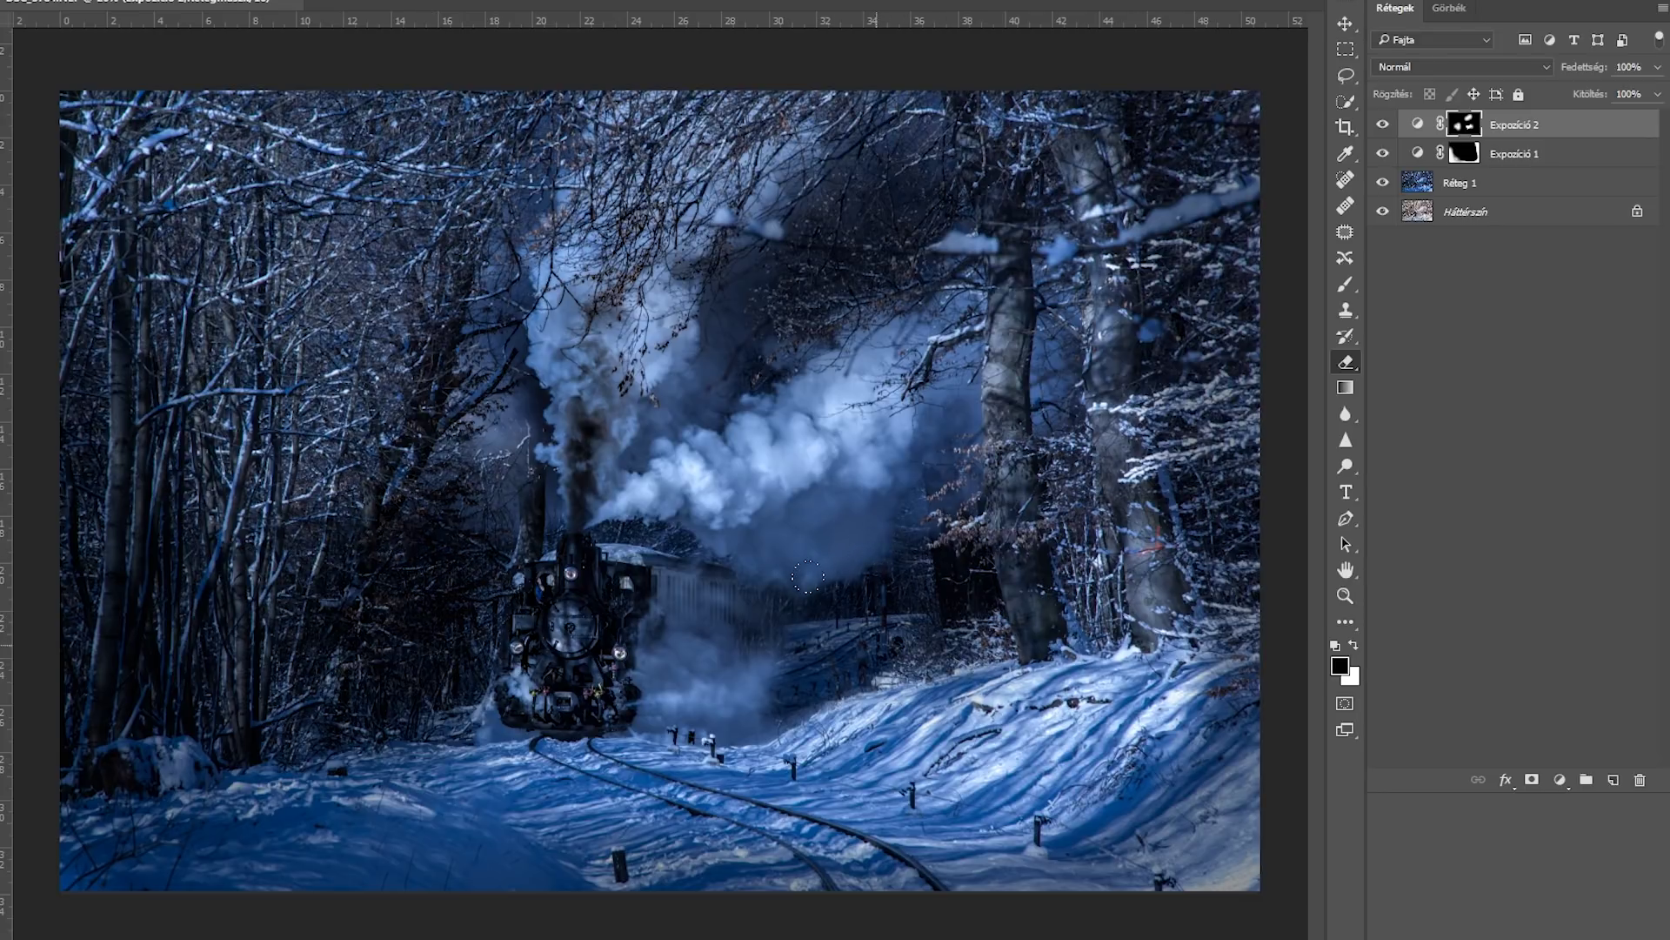
pyautogui.moveTo(896, 622)
pyautogui.mouseDown()
pyautogui.moveTo(862, 639)
pyautogui.moveTo(840, 577)
pyautogui.mouseUp()
# Step: Mask the brightening off the left image edge, lower-left trunks and upper-right trees
pyautogui.moveTo(57, 296); pyautogui.dragTo(40, 520)
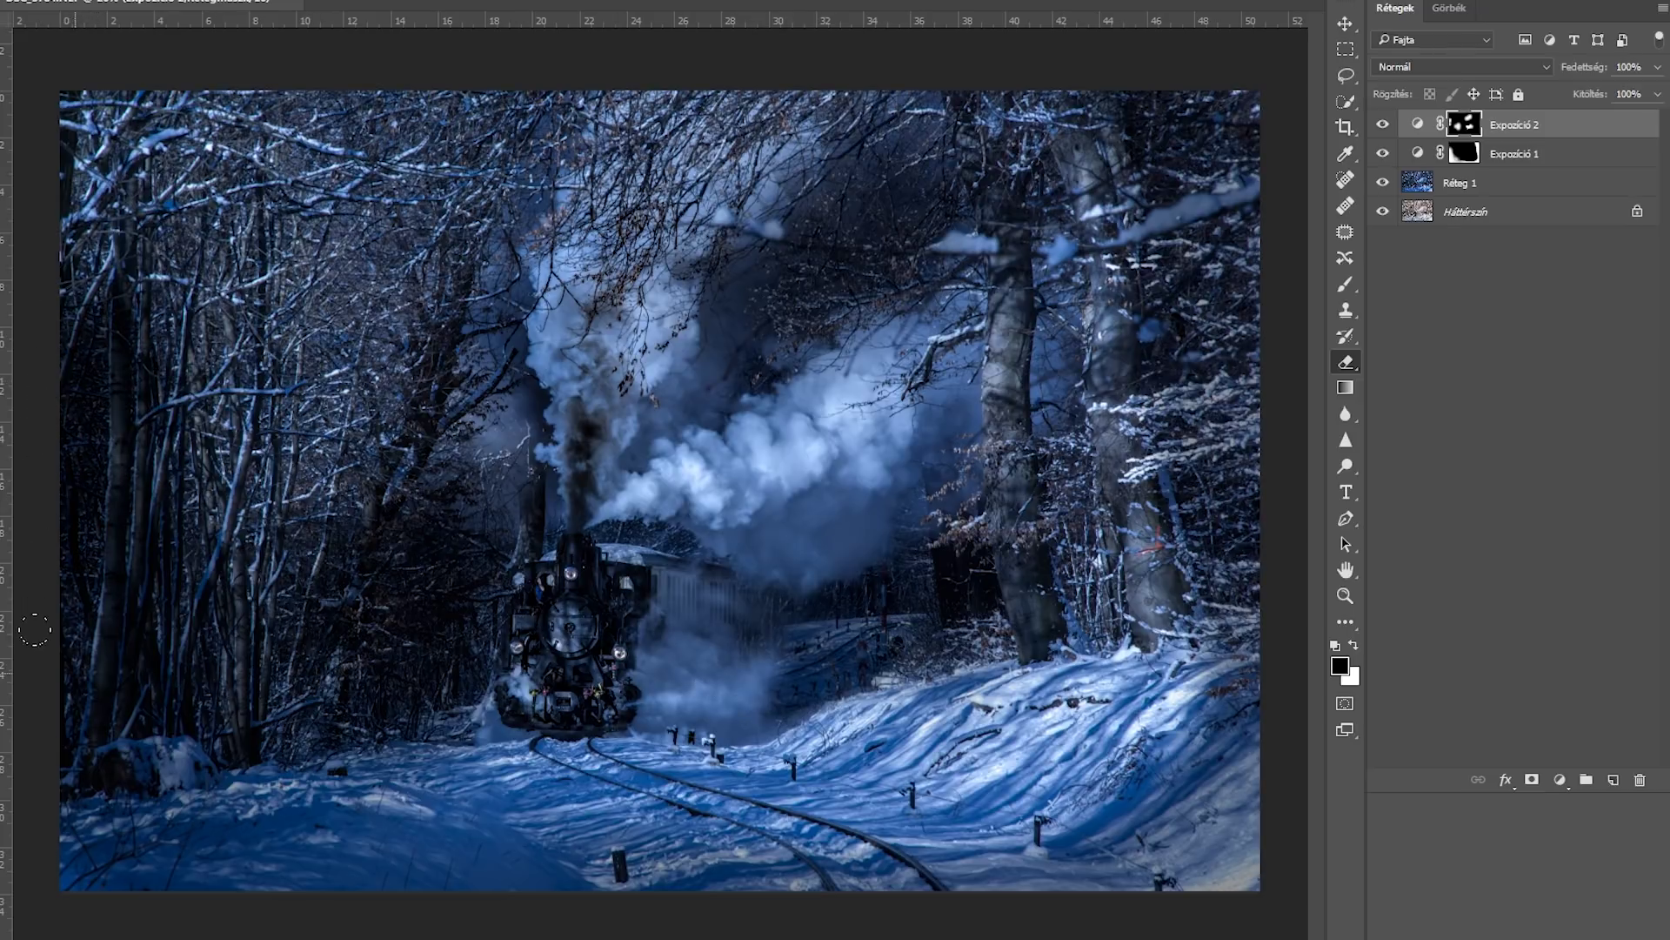
pyautogui.moveTo(34, 645); pyautogui.dragTo(52, 696)
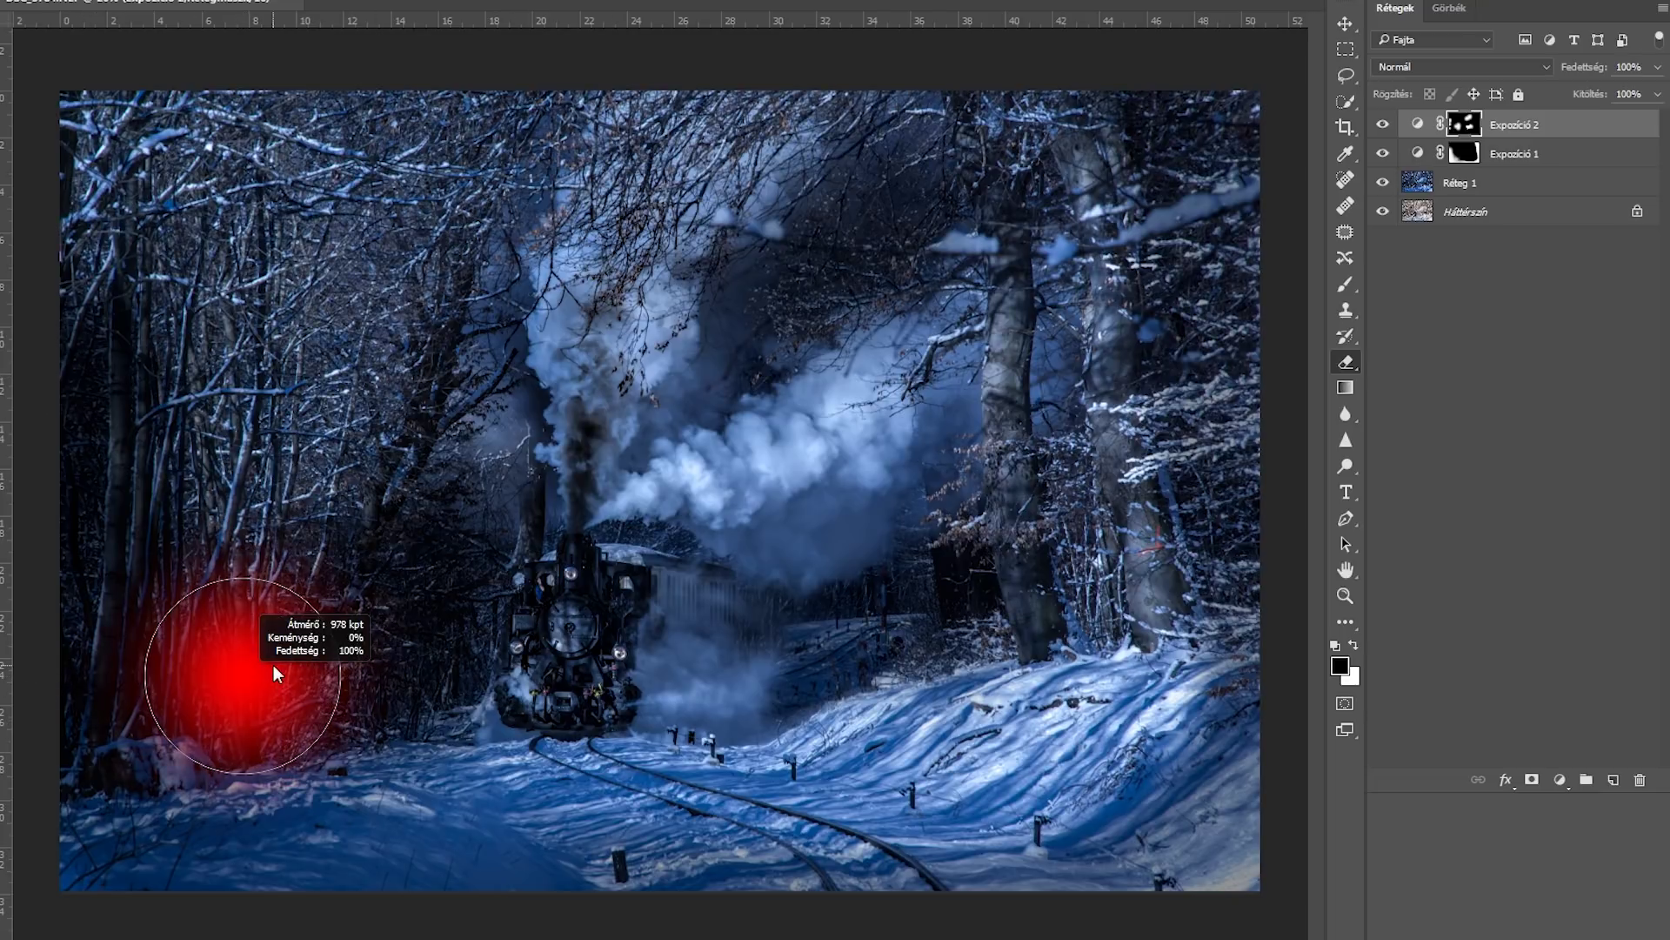
pyautogui.moveTo(187, 709); pyautogui.dragTo(183, 778)
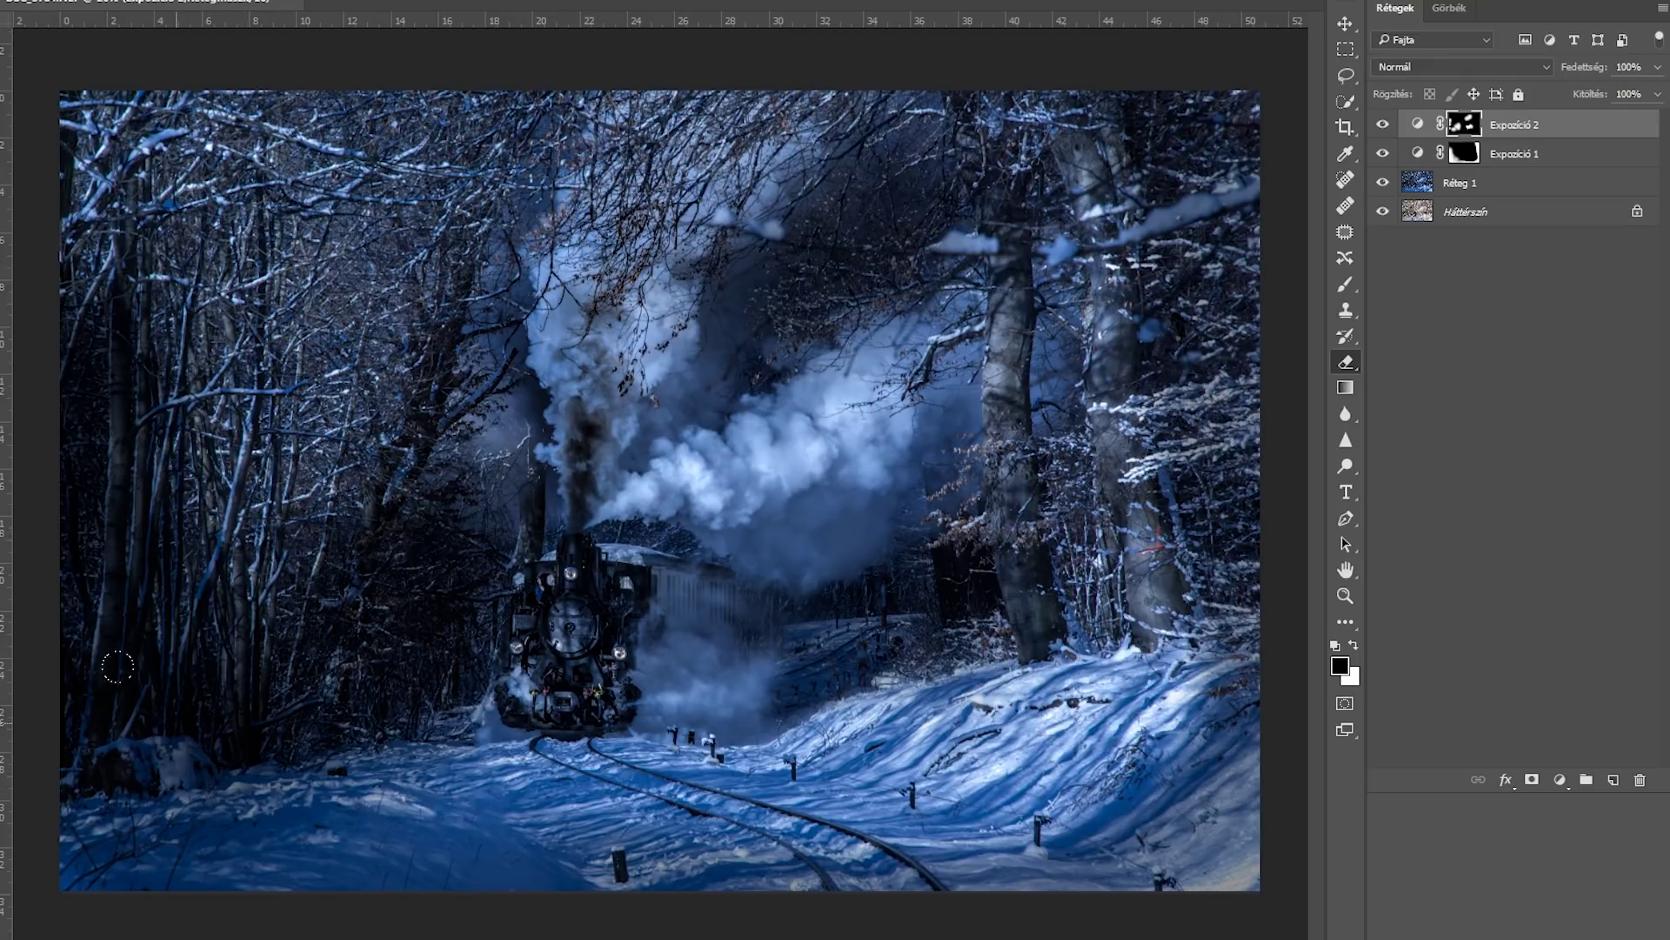
pyautogui.press('x')
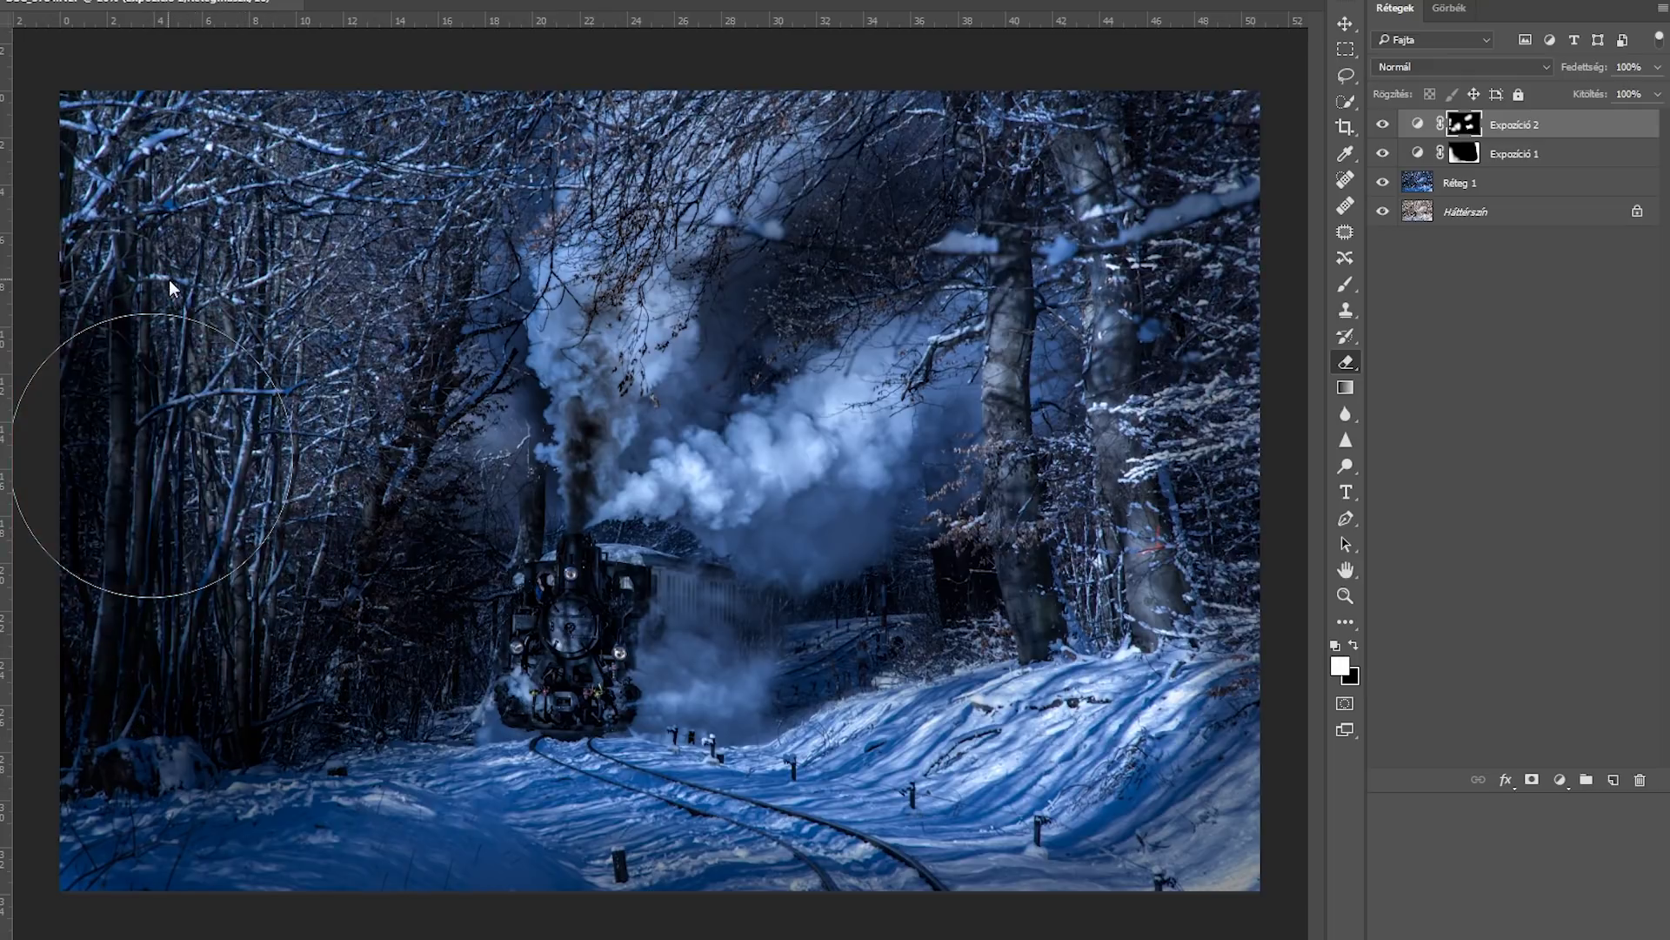
pyautogui.press('x')
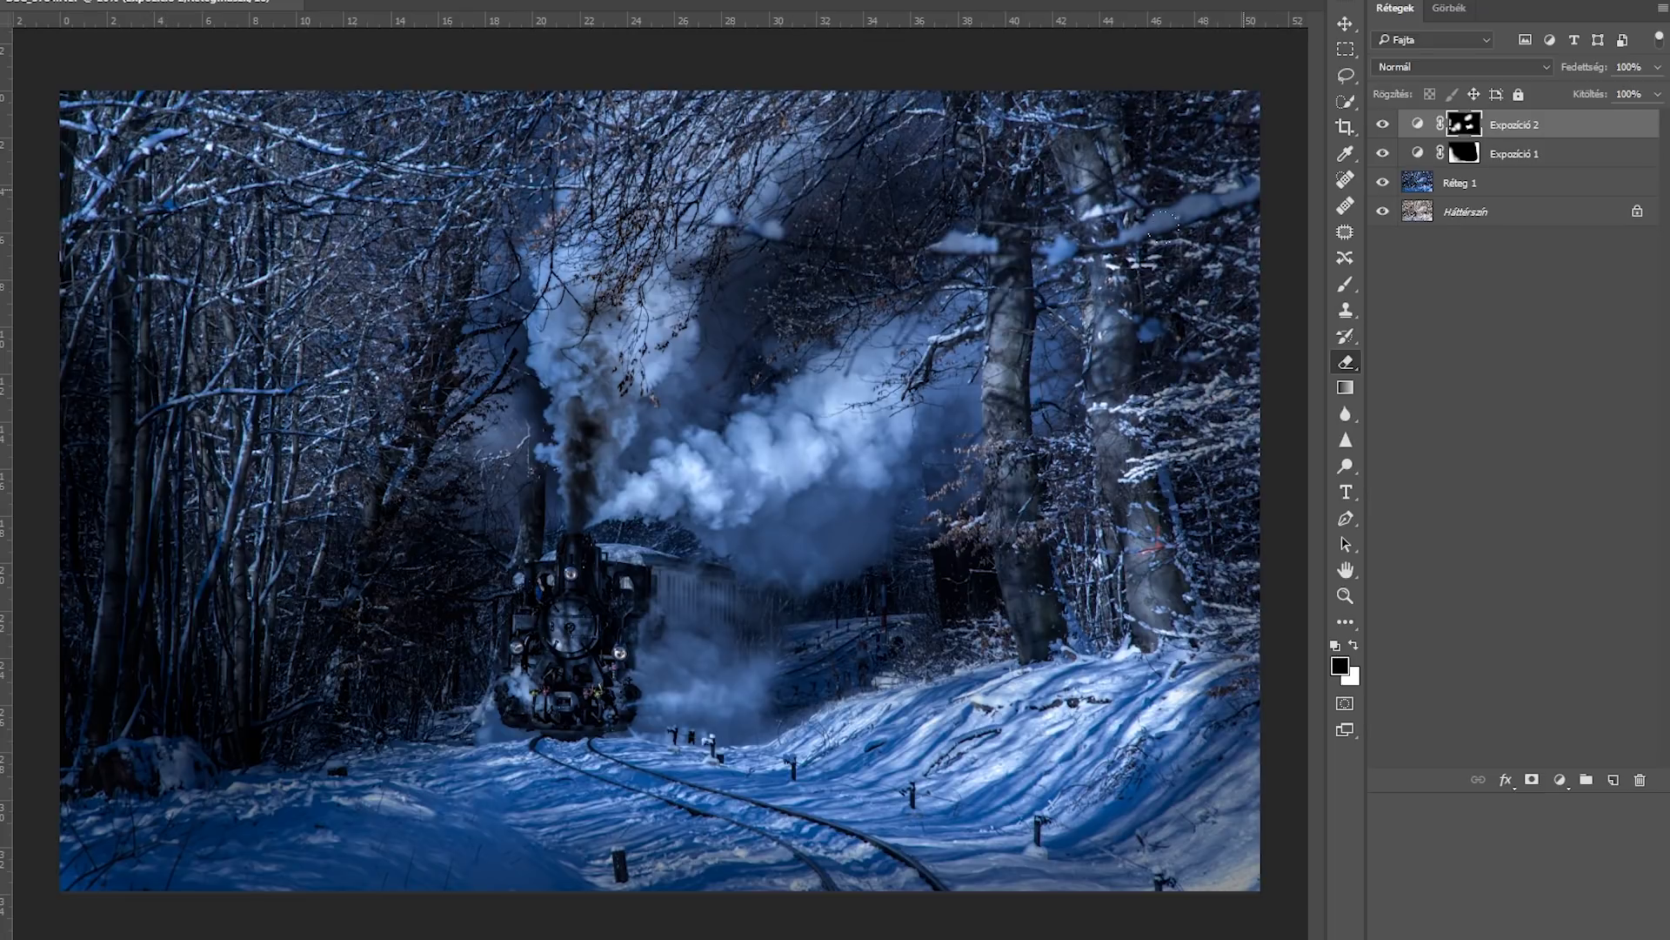
pyautogui.moveTo(1161, 265); pyautogui.dragTo(1235, 121)
pyautogui.moveTo(1236, 287); pyautogui.dragTo(1170, 388)
pyautogui.press('x')
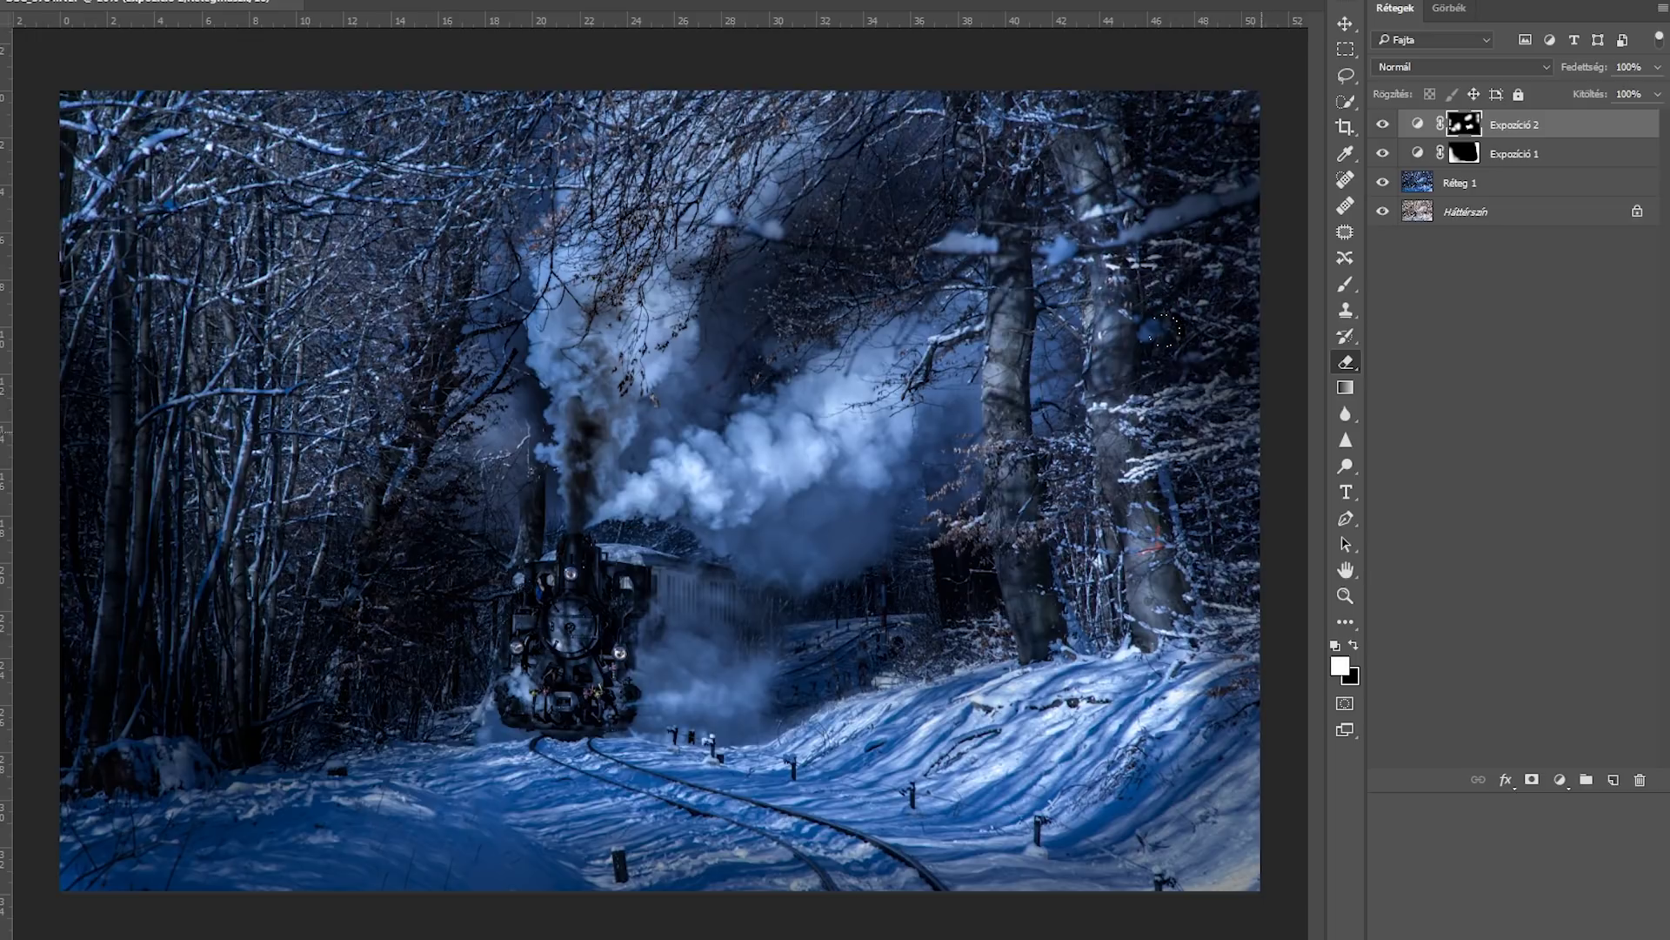
pyautogui.press('x')
pyautogui.press('x')
pyautogui.press('x')
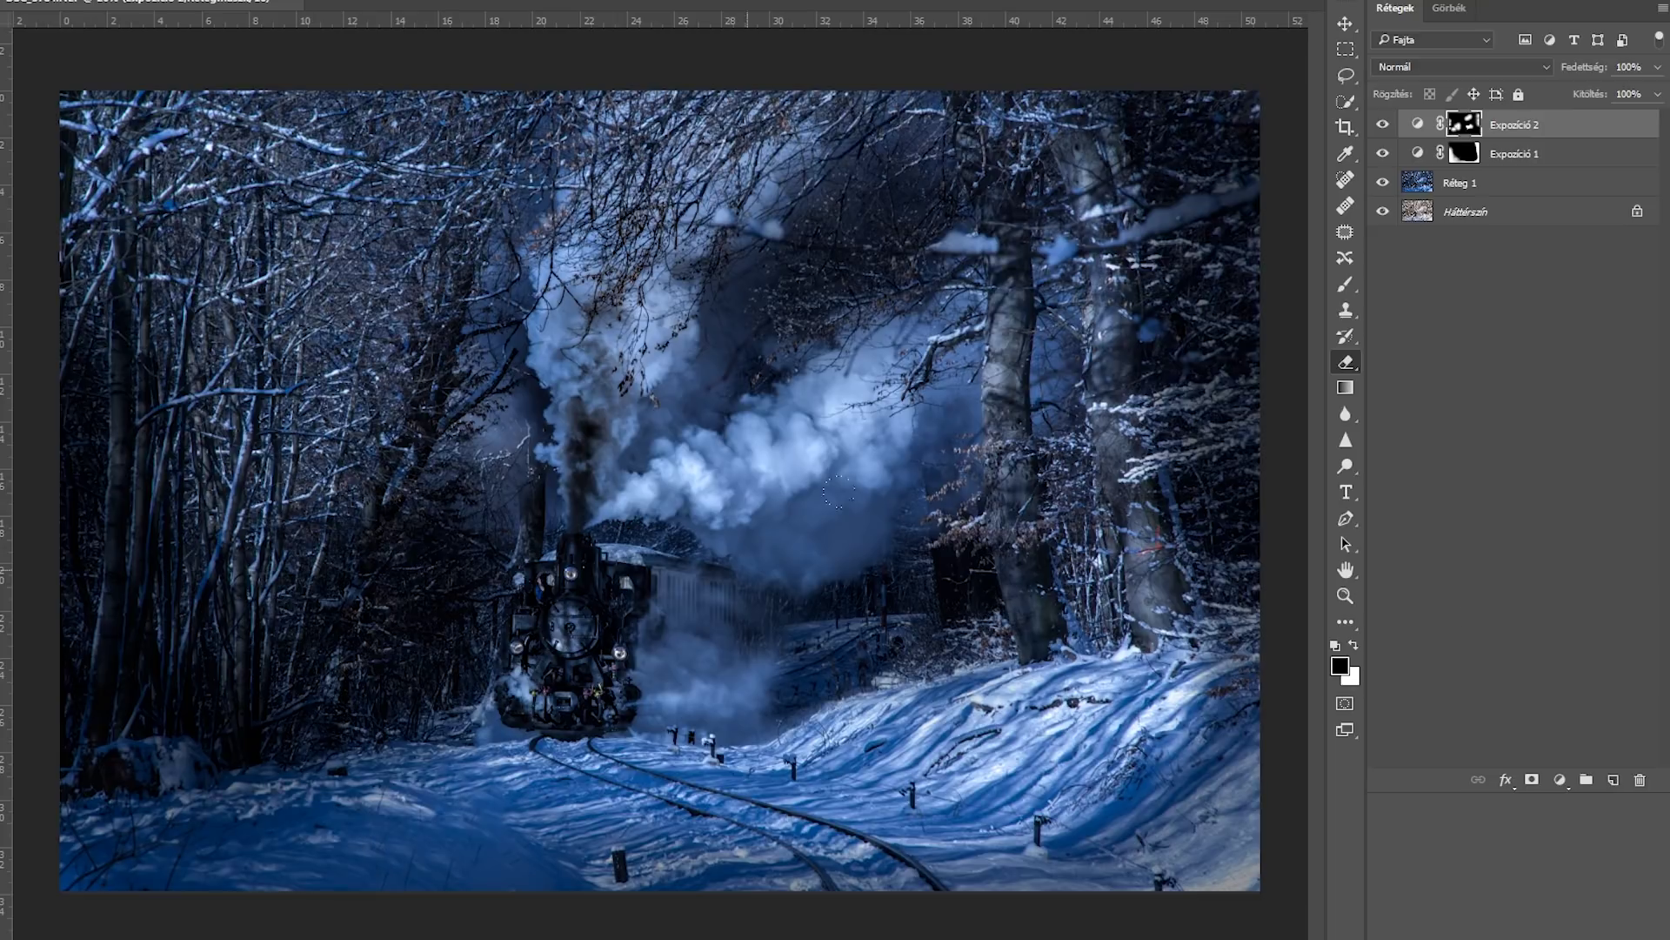
pyautogui.press('v')
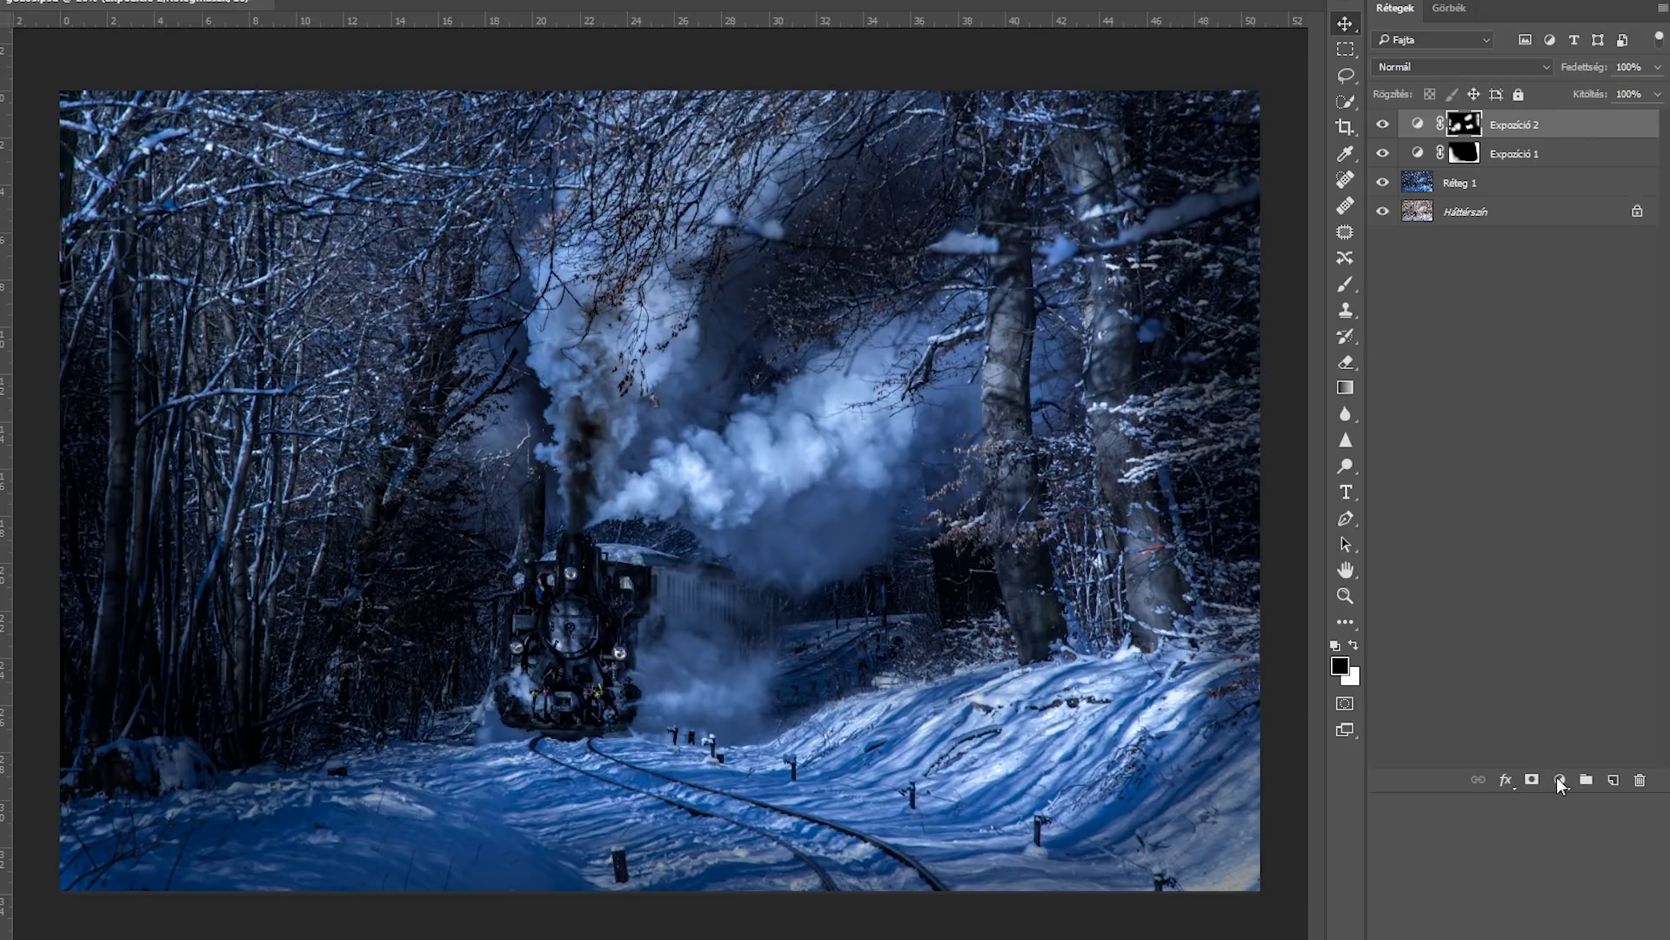
pyautogui.click(1346, 76)
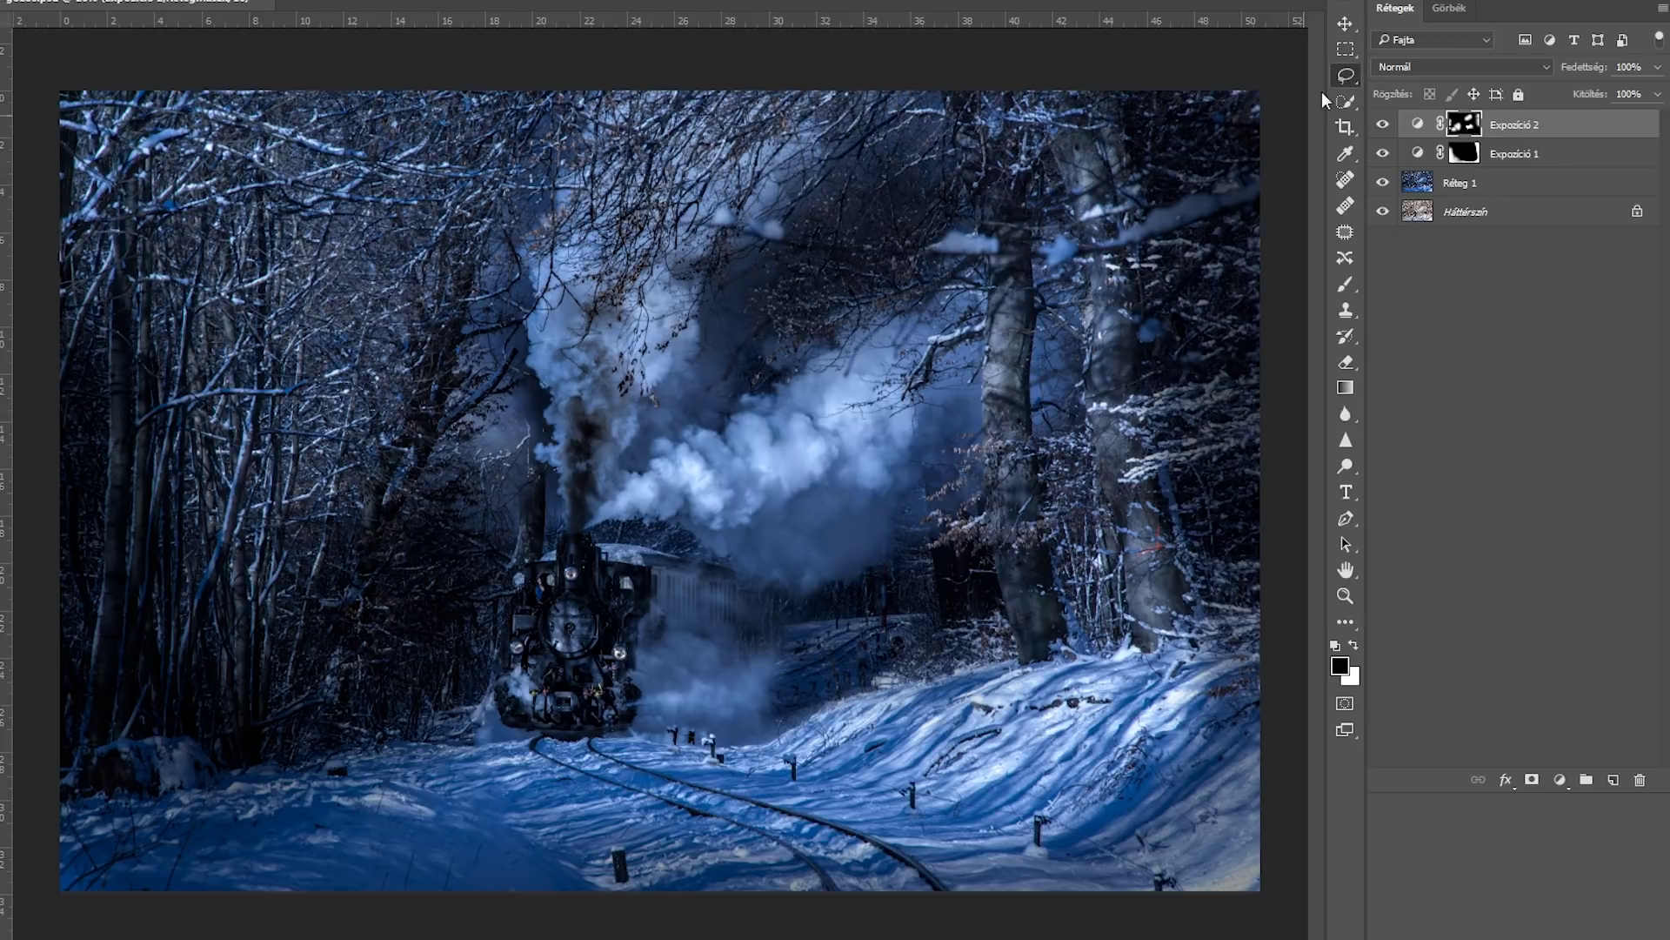
# Step: Lasso the foreground snow and add a Hue/Saturation adjustment limited to Cyans
pyautogui.moveTo(955, 667)
pyautogui.mouseDown()
pyautogui.moveTo(518, 730)
pyautogui.moveTo(648, 887)
pyautogui.moveTo(1281, 879)
pyautogui.moveTo(1269, 704)
pyautogui.moveTo(1142, 656)
pyautogui.moveTo(957, 668)
pyautogui.mouseUp()
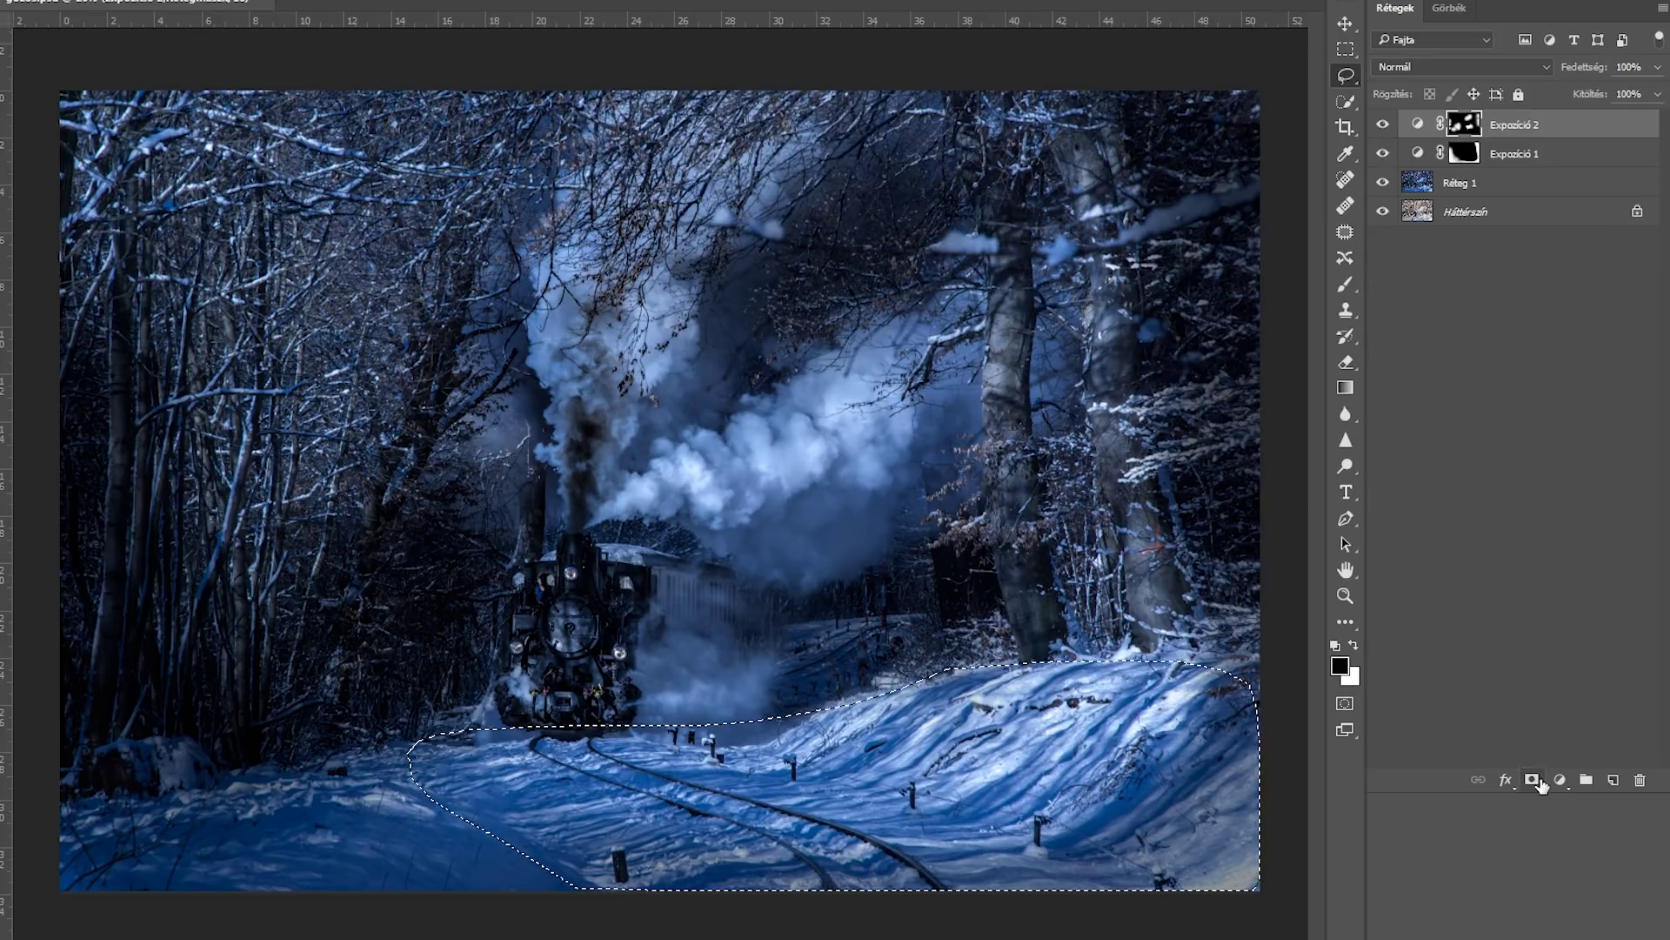
pyautogui.click(1557, 780)
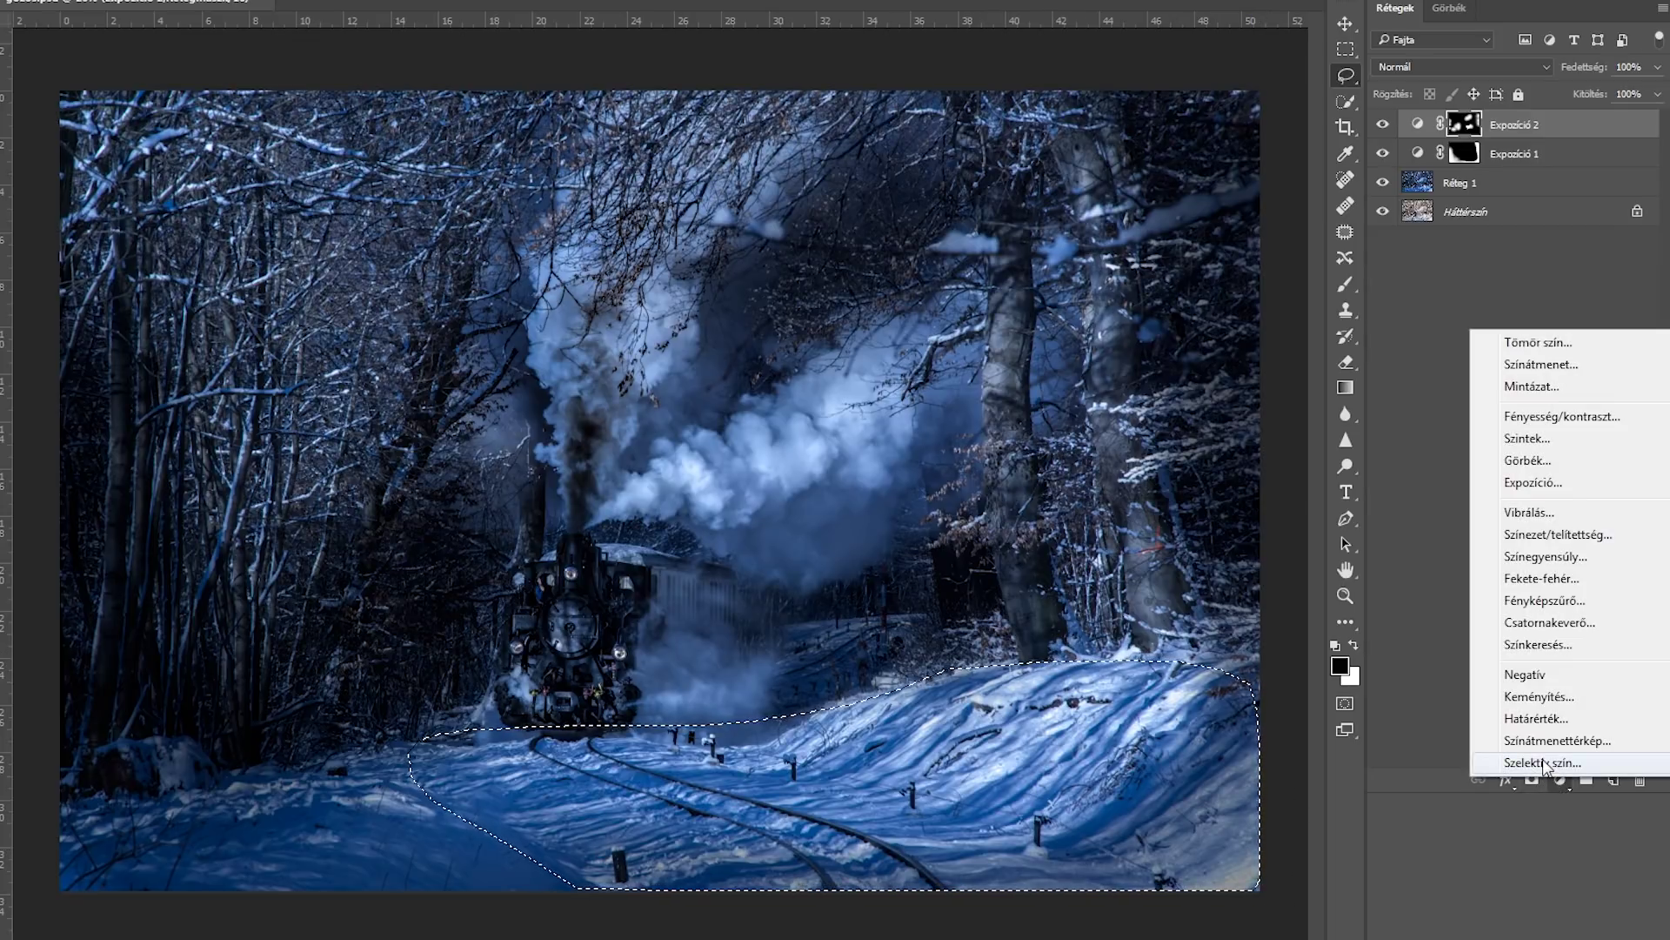
pyautogui.click(1540, 535)
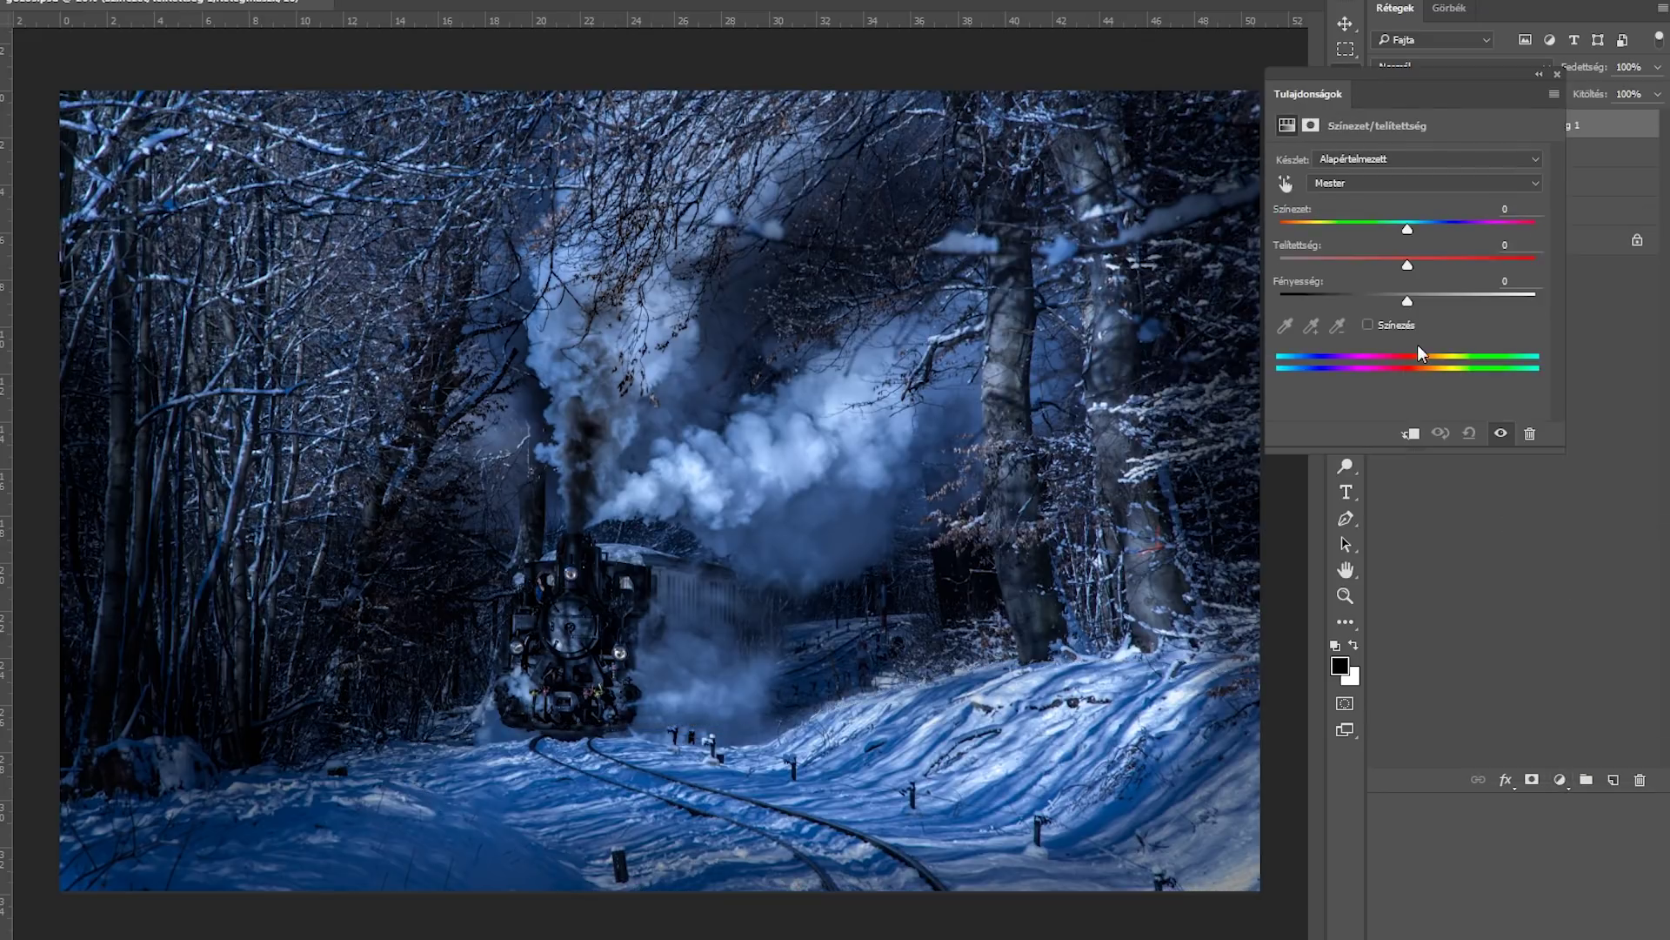
pyautogui.click(1358, 157)
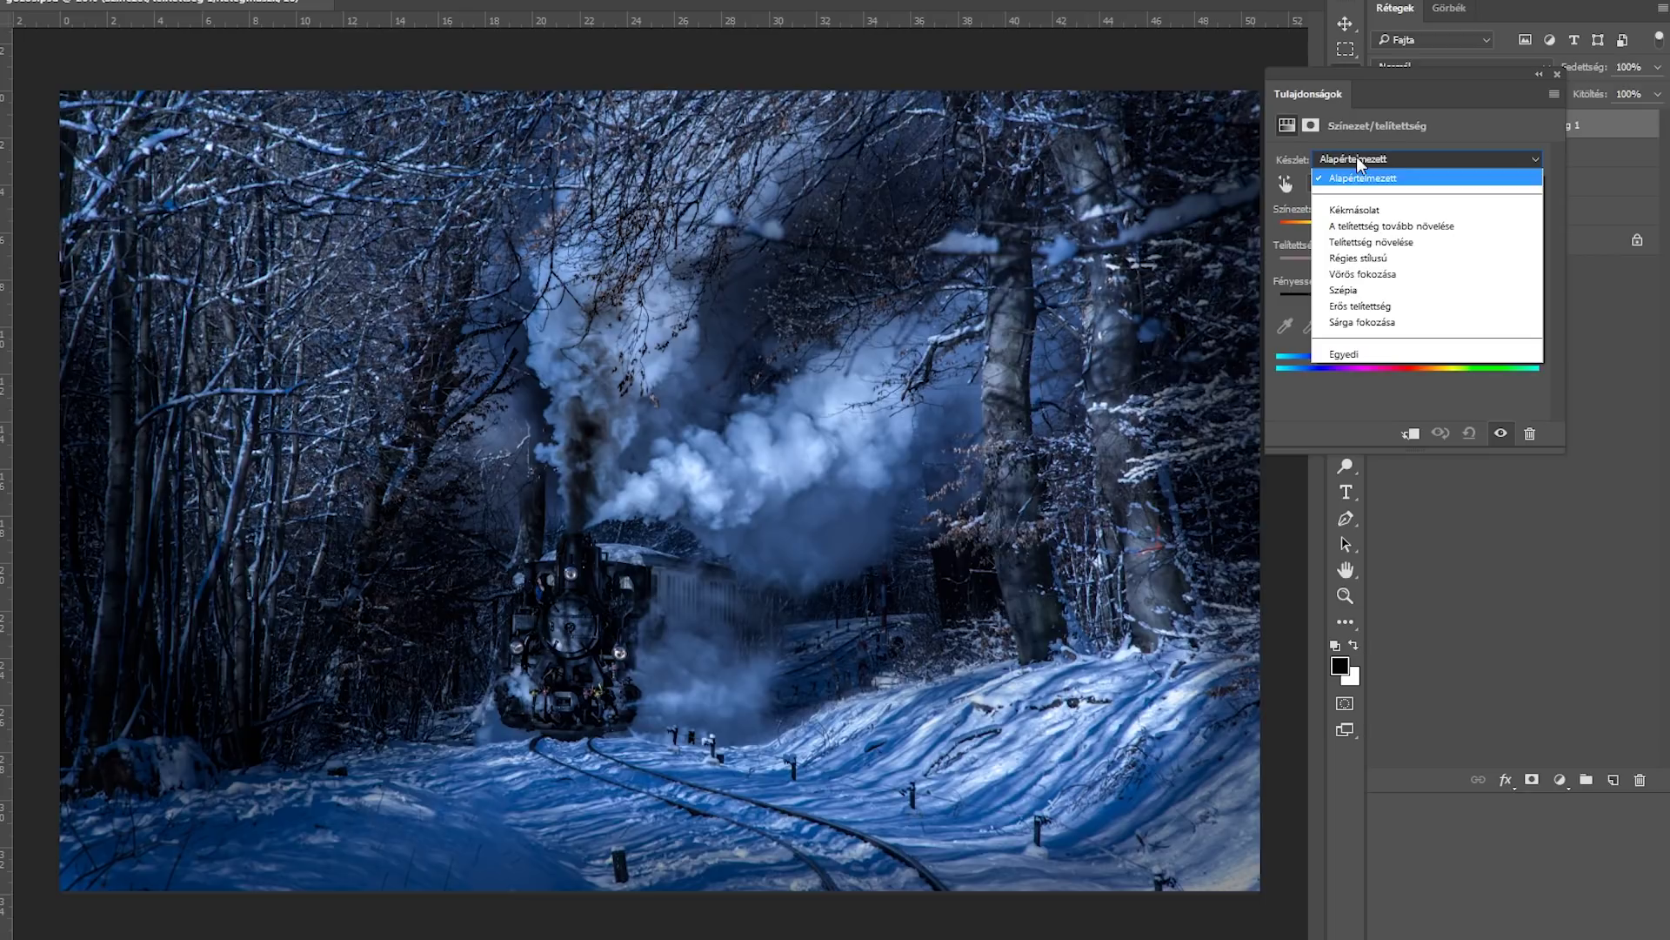
pyautogui.click(1356, 155)
pyautogui.click(1351, 183)
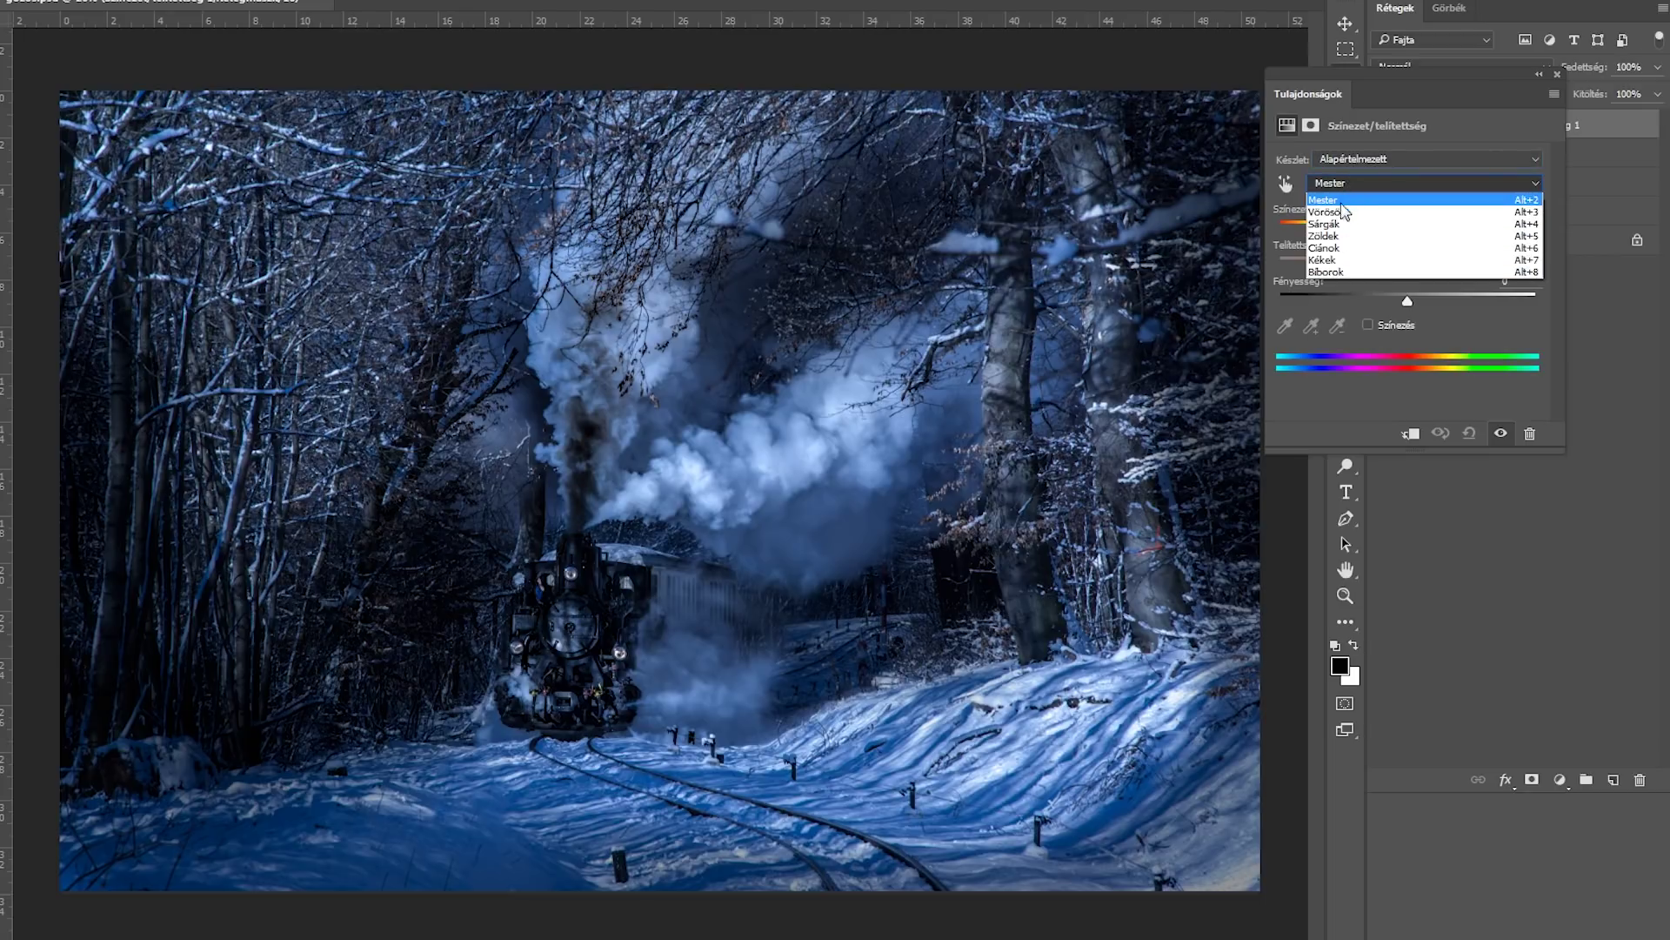
pyautogui.click(1337, 248)
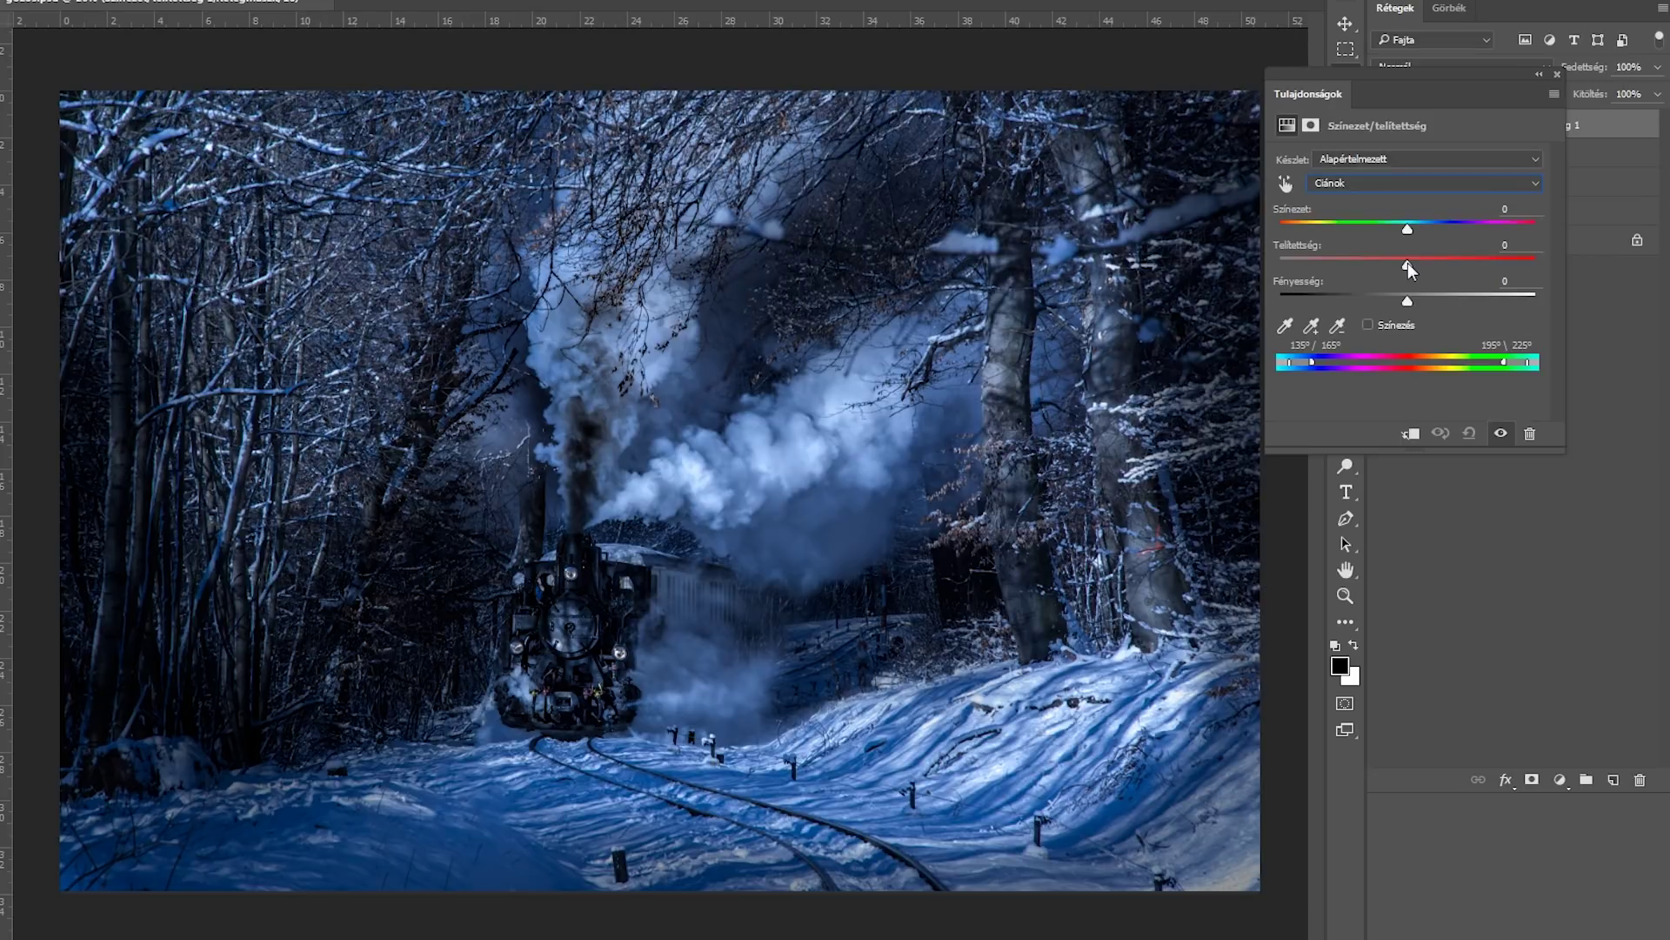
# Step: Lower Cyans saturation to about -66, comparing the snow with and without the adjustment
pyautogui.moveTo(1407, 263); pyautogui.dragTo(1345, 264)
pyautogui.moveTo(1328, 268); pyautogui.dragTo(1559, 285)
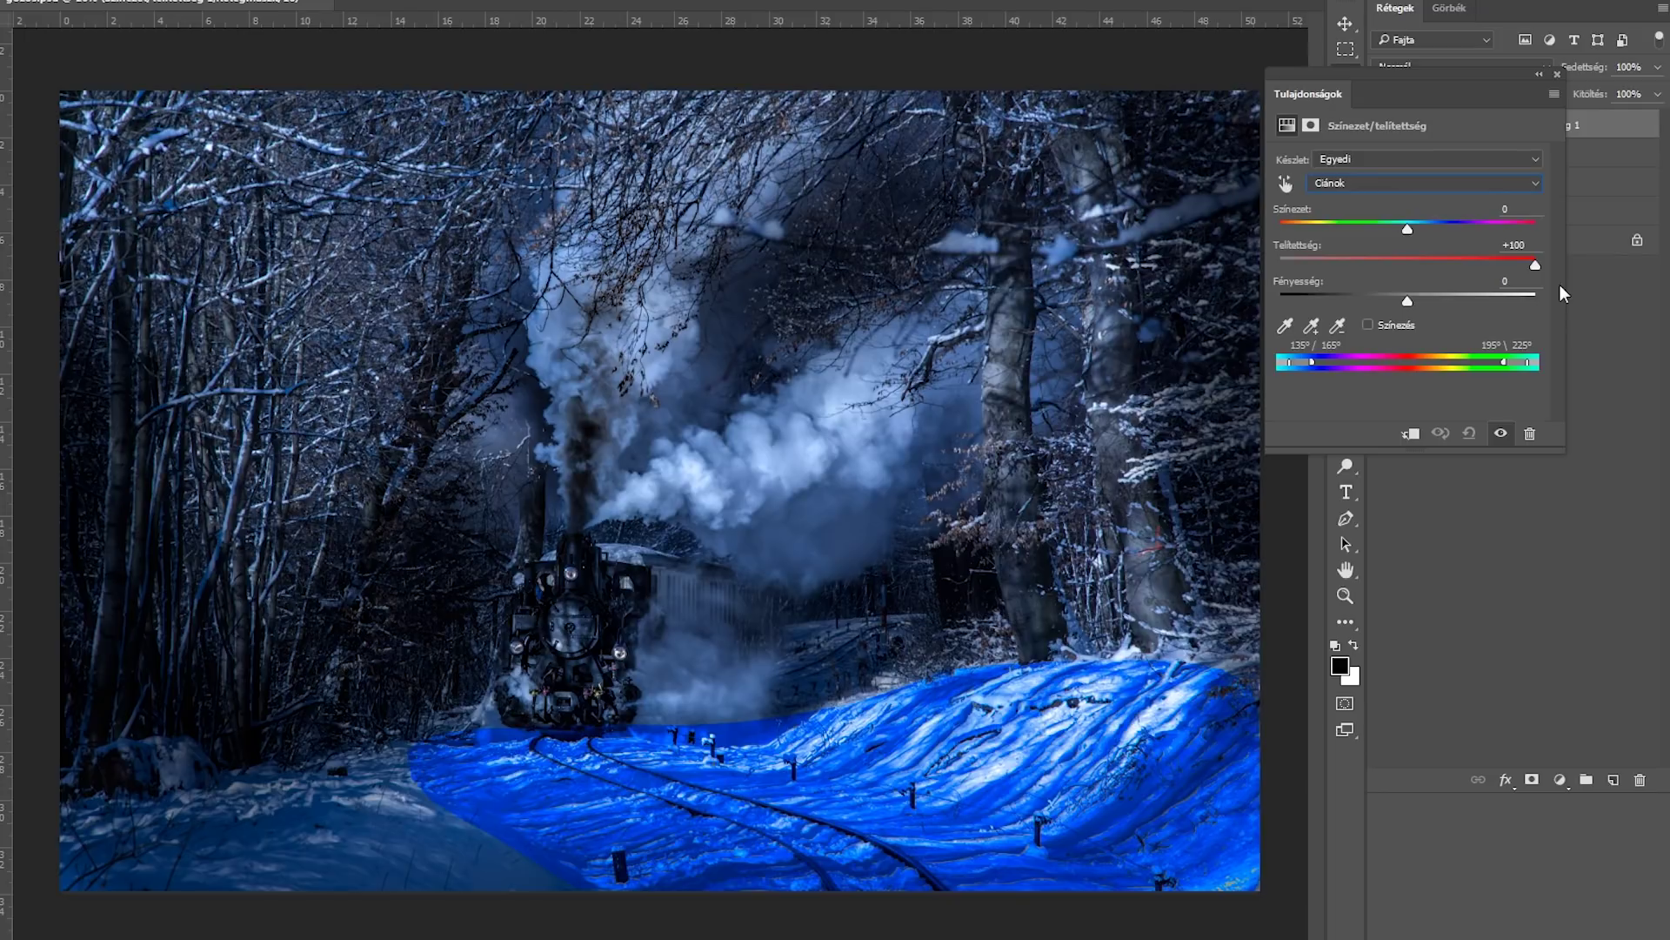
pyautogui.moveTo(1559, 284)
pyautogui.mouseDown()
pyautogui.moveTo(1376, 278)
pyautogui.moveTo(1447, 284)
pyautogui.moveTo(1407, 286)
pyautogui.mouseUp()
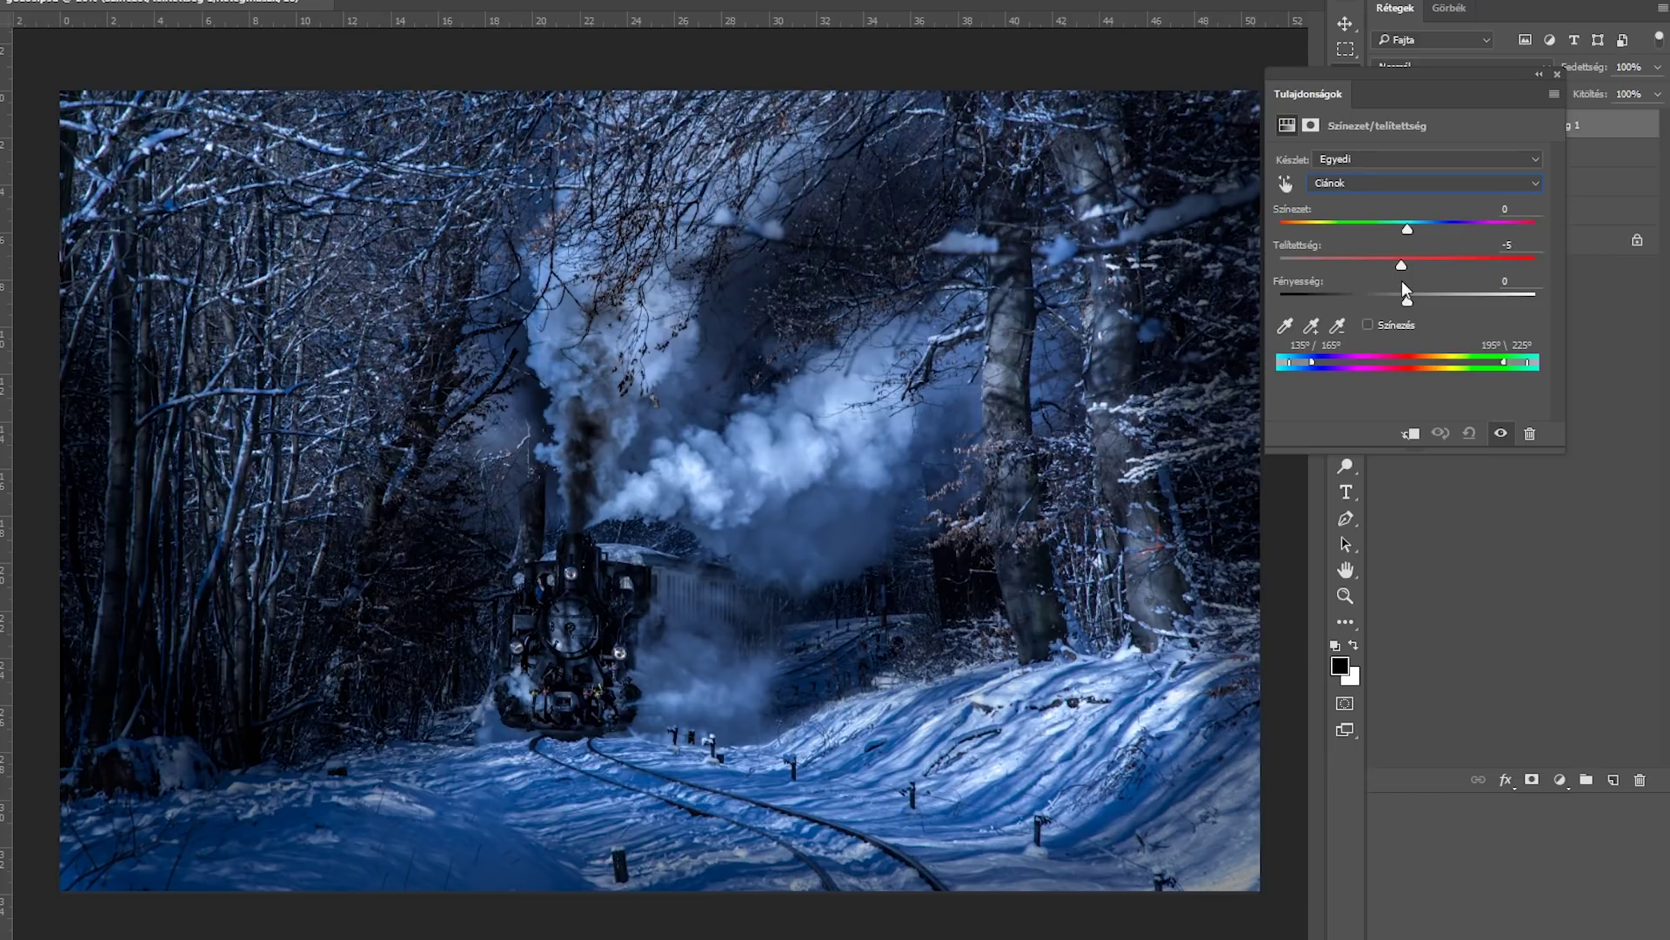
pyautogui.moveTo(1402, 280); pyautogui.dragTo(1375, 280)
pyautogui.moveTo(1353, 284); pyautogui.dragTo(1332, 283)
pyautogui.moveTo(1318, 283); pyautogui.dragTo(1323, 285)
pyautogui.click(1504, 434)
pyautogui.click(1504, 434)
pyautogui.click(1504, 434)
pyautogui.click(1504, 434)
pyautogui.click(1504, 434)
pyautogui.click(1557, 73)
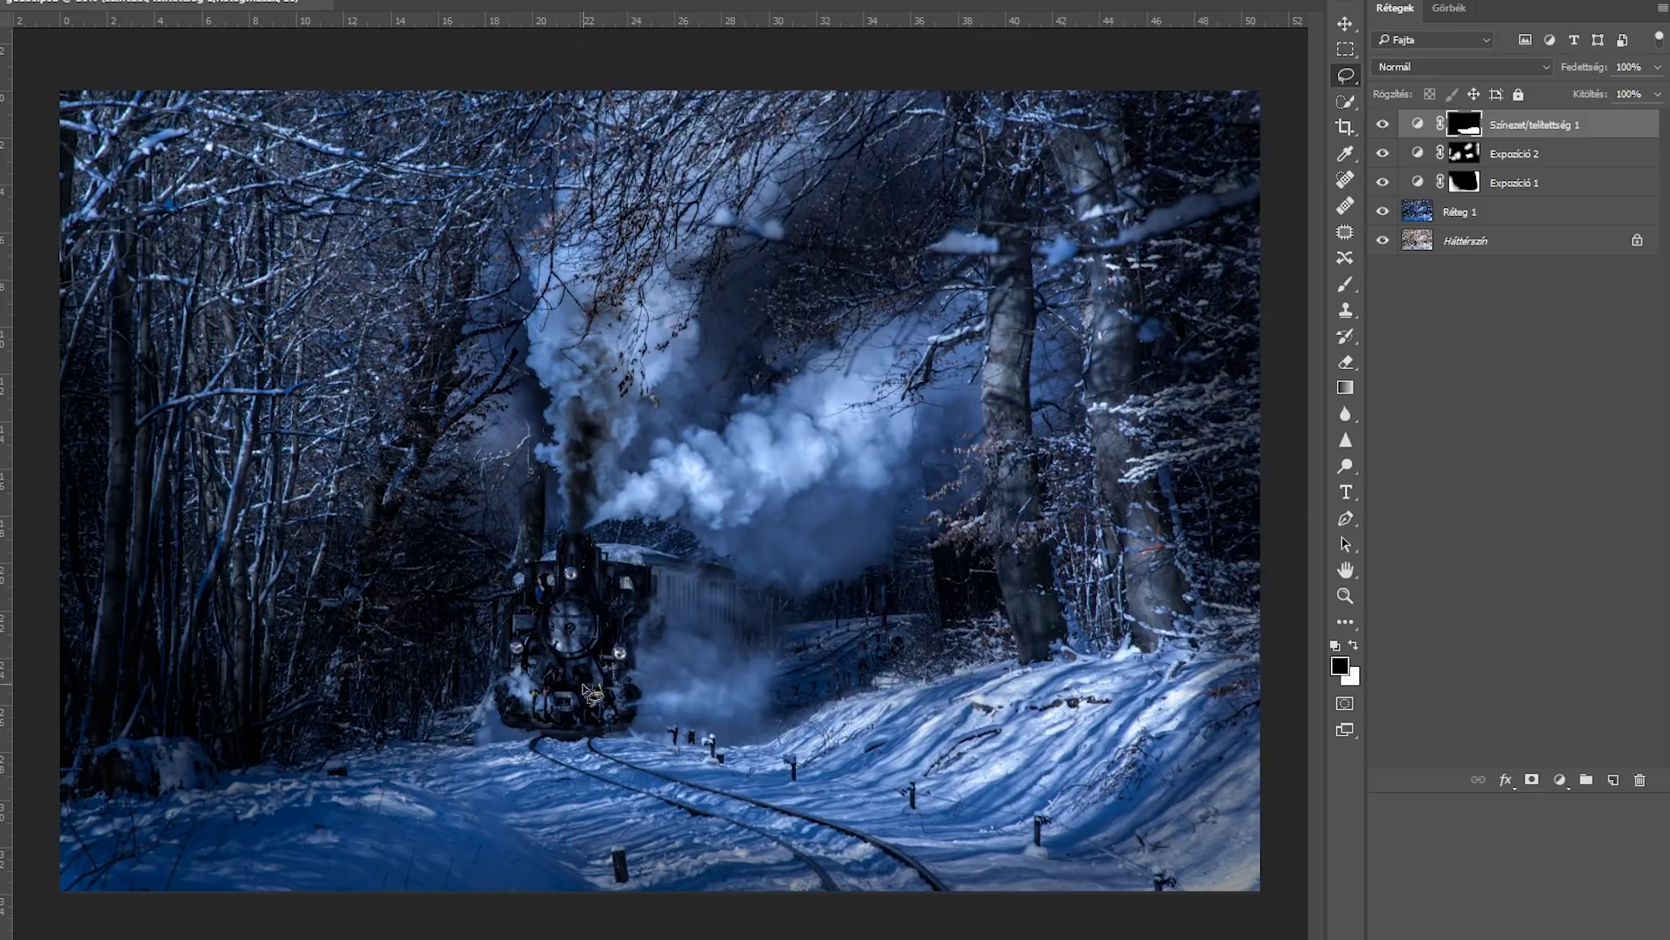
# Step: Zoom in on the locomotive and bring up the Lasso tool variants to choose Magnetic Lasso
pyautogui.press('v')
pyautogui.hotkey('ctrl', '0')
pyautogui.scroll(1, 526, 718)
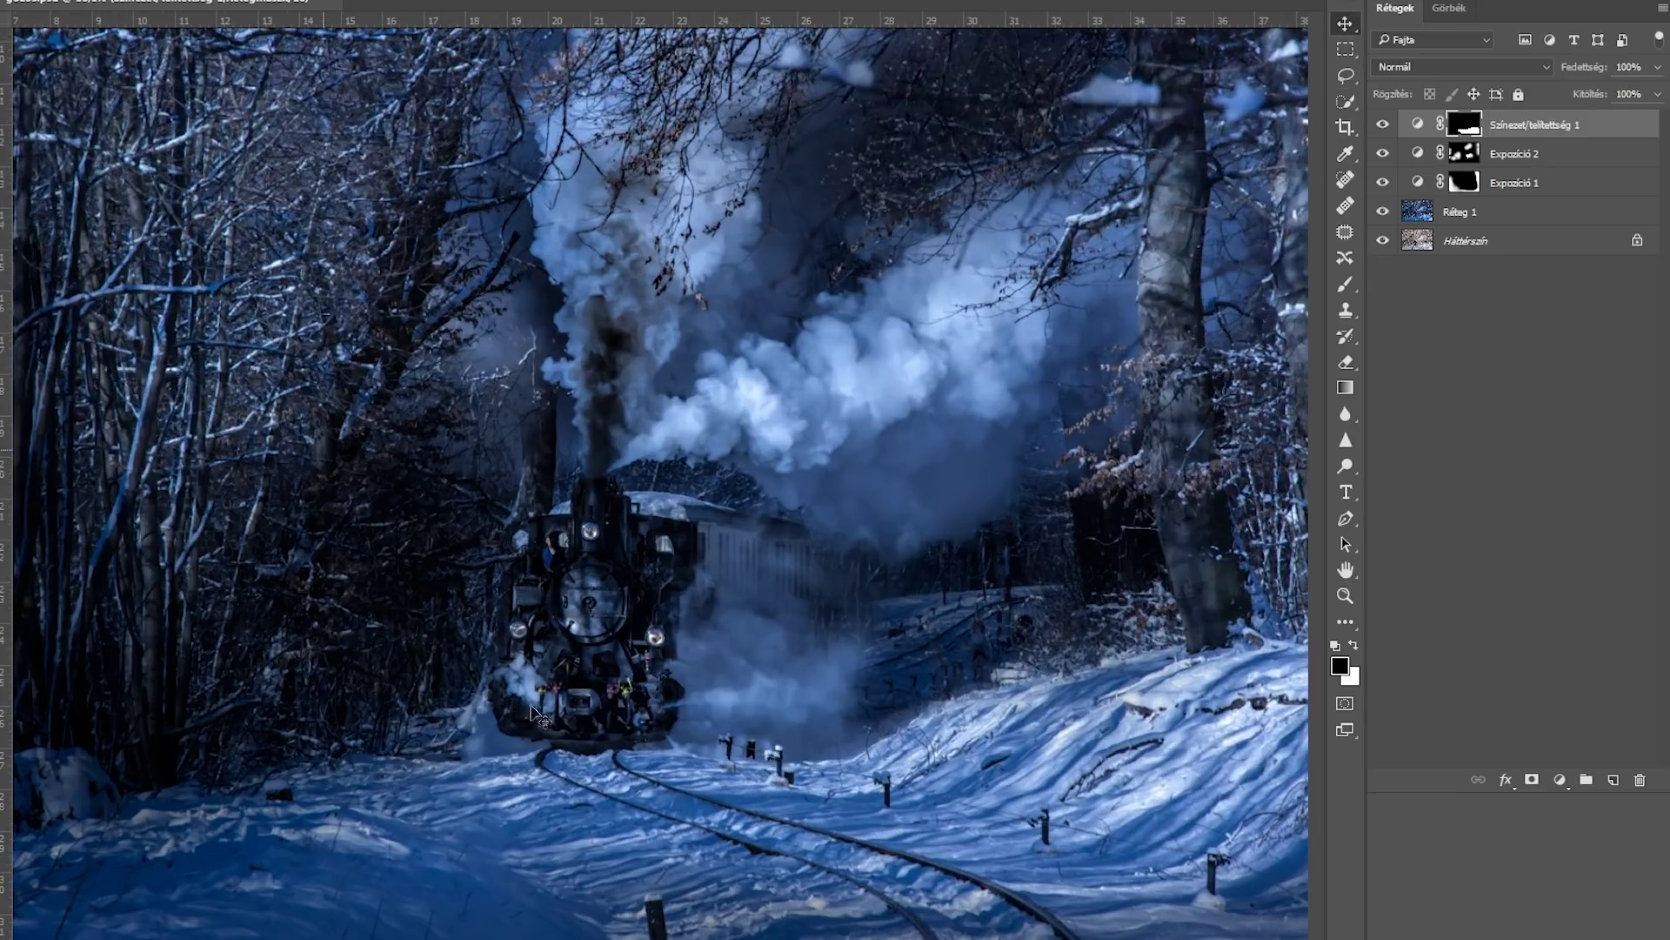
pyautogui.scroll(1, 569, 706)
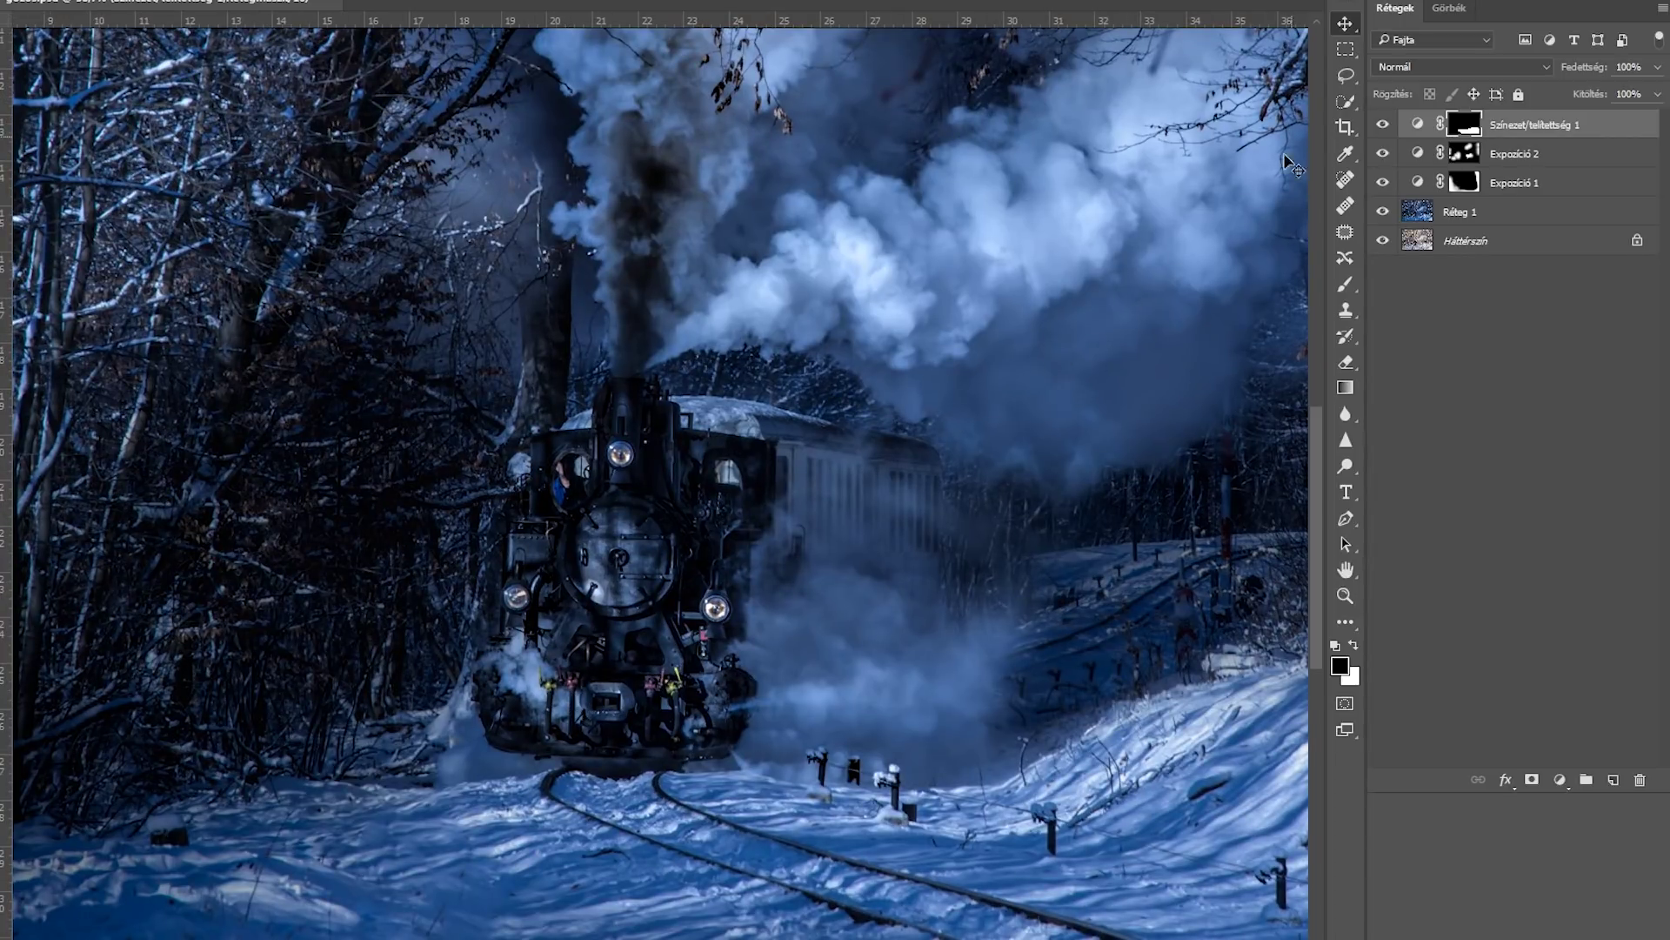
pyautogui.click(1340, 71)
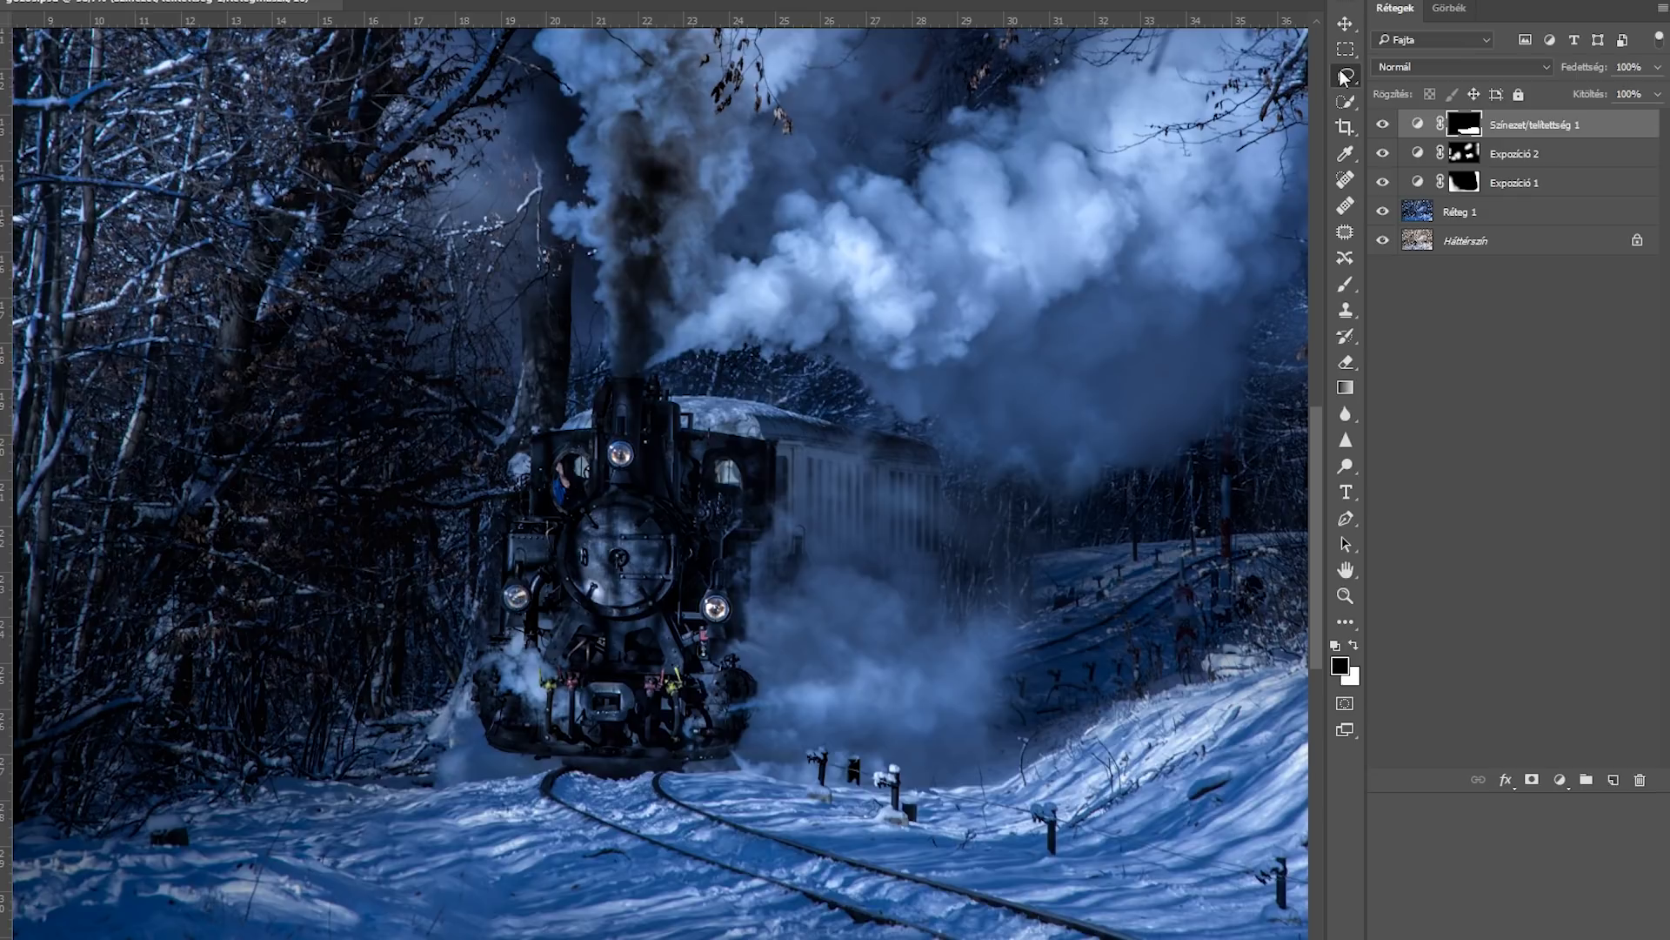
pyautogui.rightClick(1343, 77)
pyautogui.click(1436, 92)
pyautogui.rightClick(1344, 79)
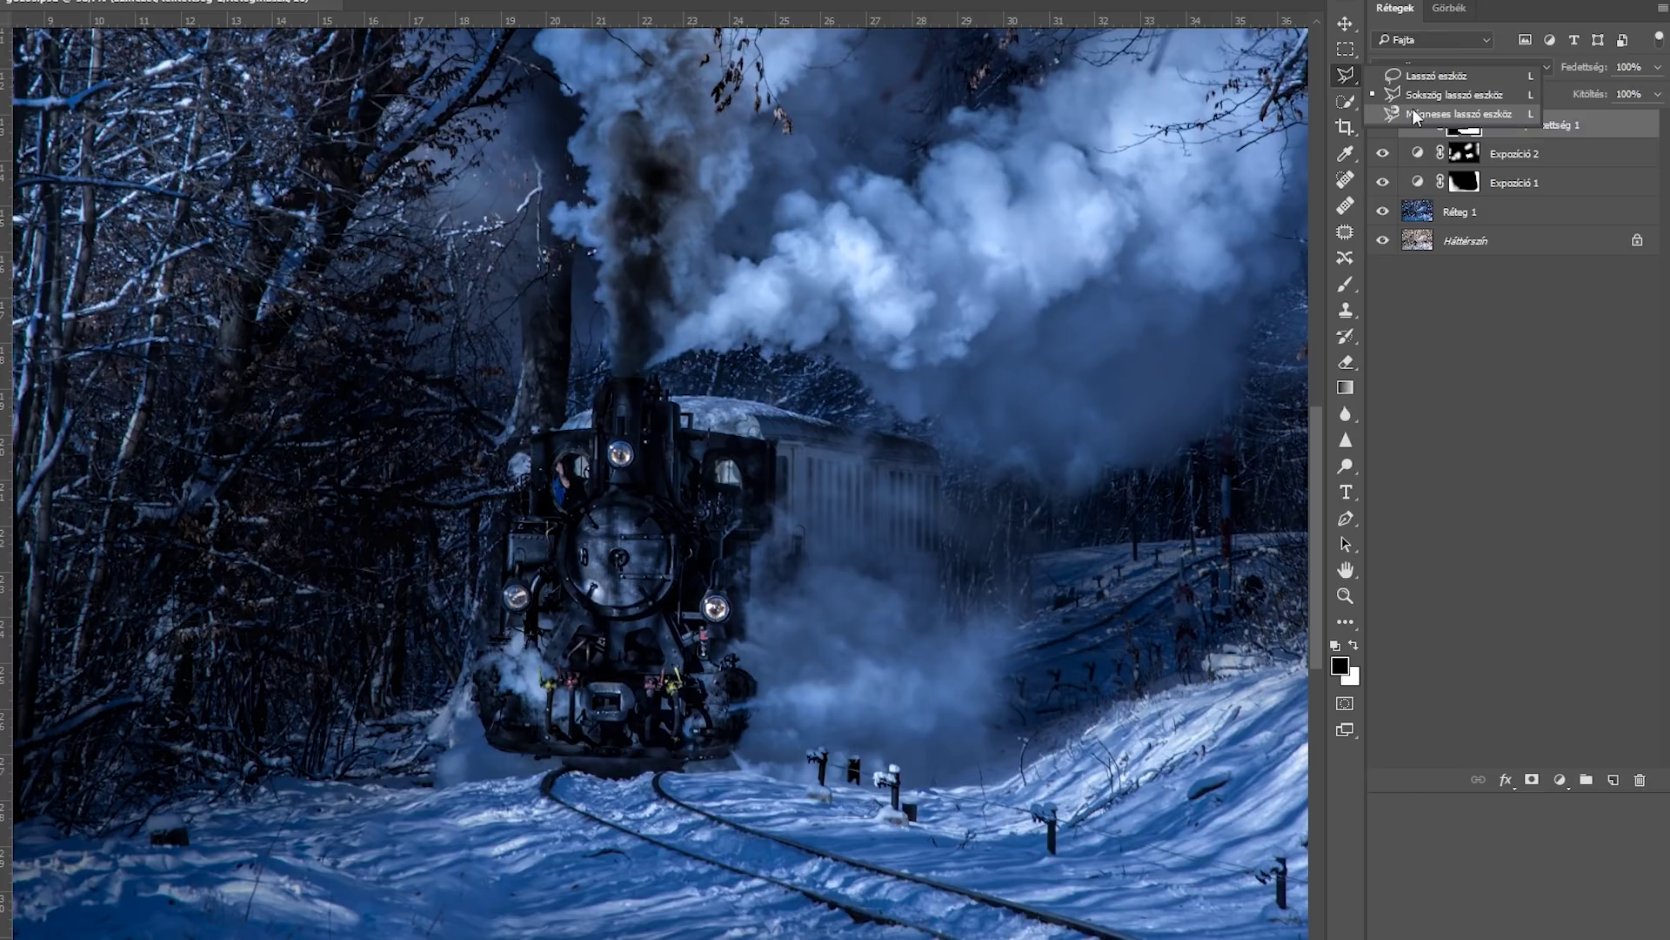
# Step: Outline the locomotive front with the Magnetic Lasso and list the adjustment layer types
pyautogui.click(1415, 114)
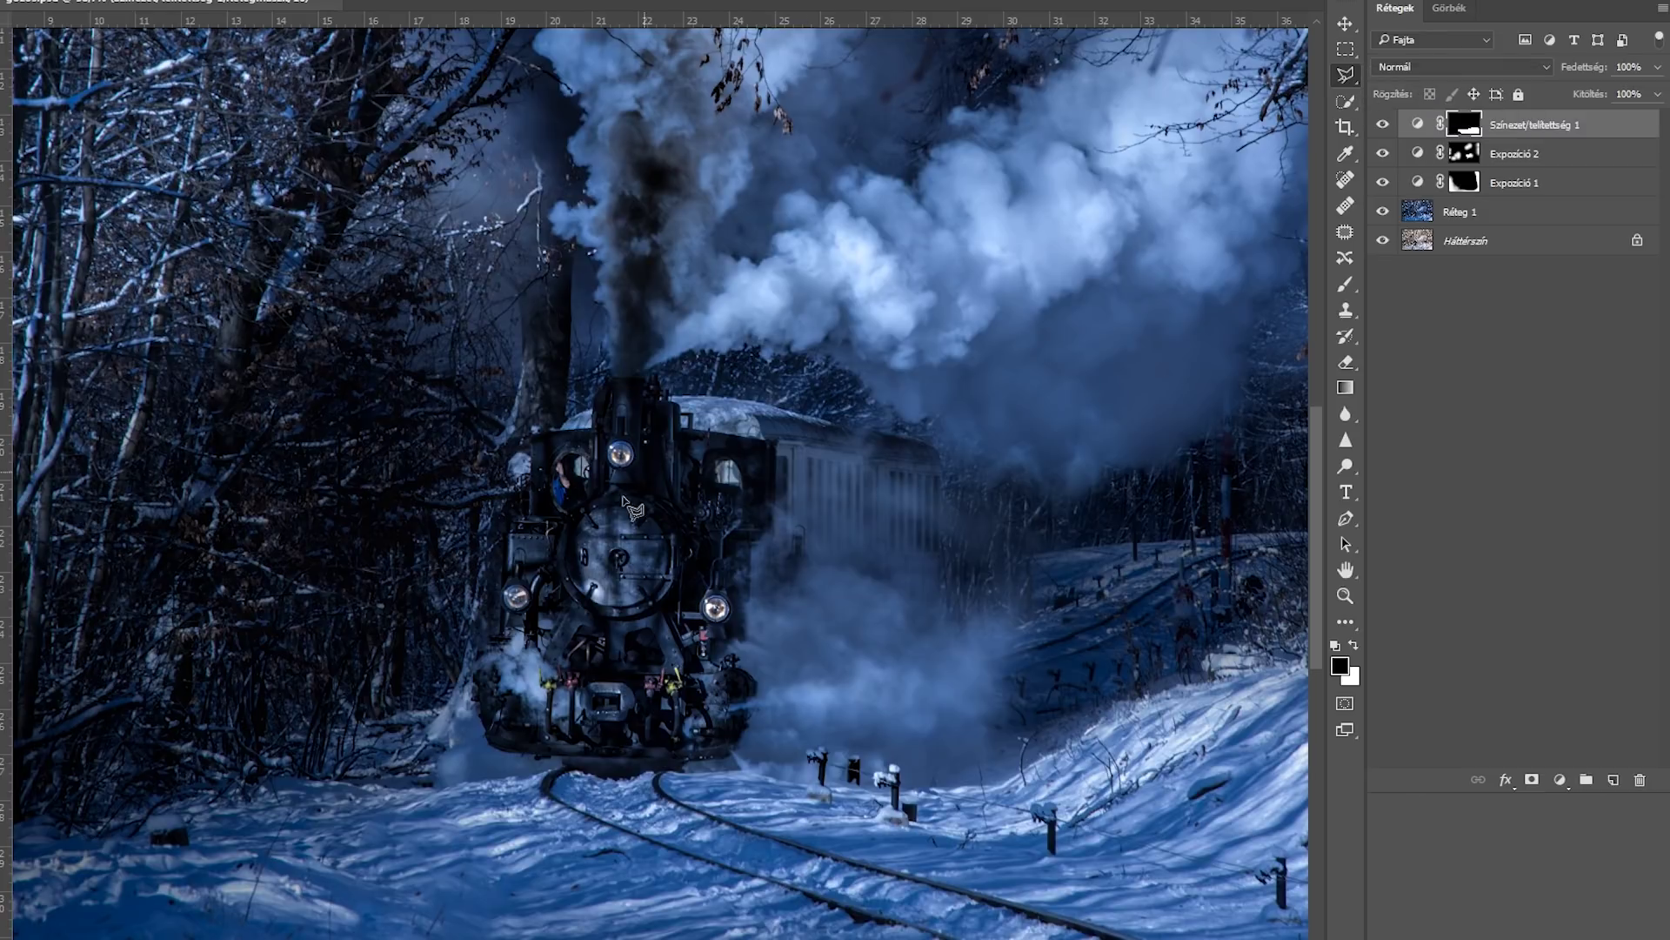
pyautogui.click(489, 742)
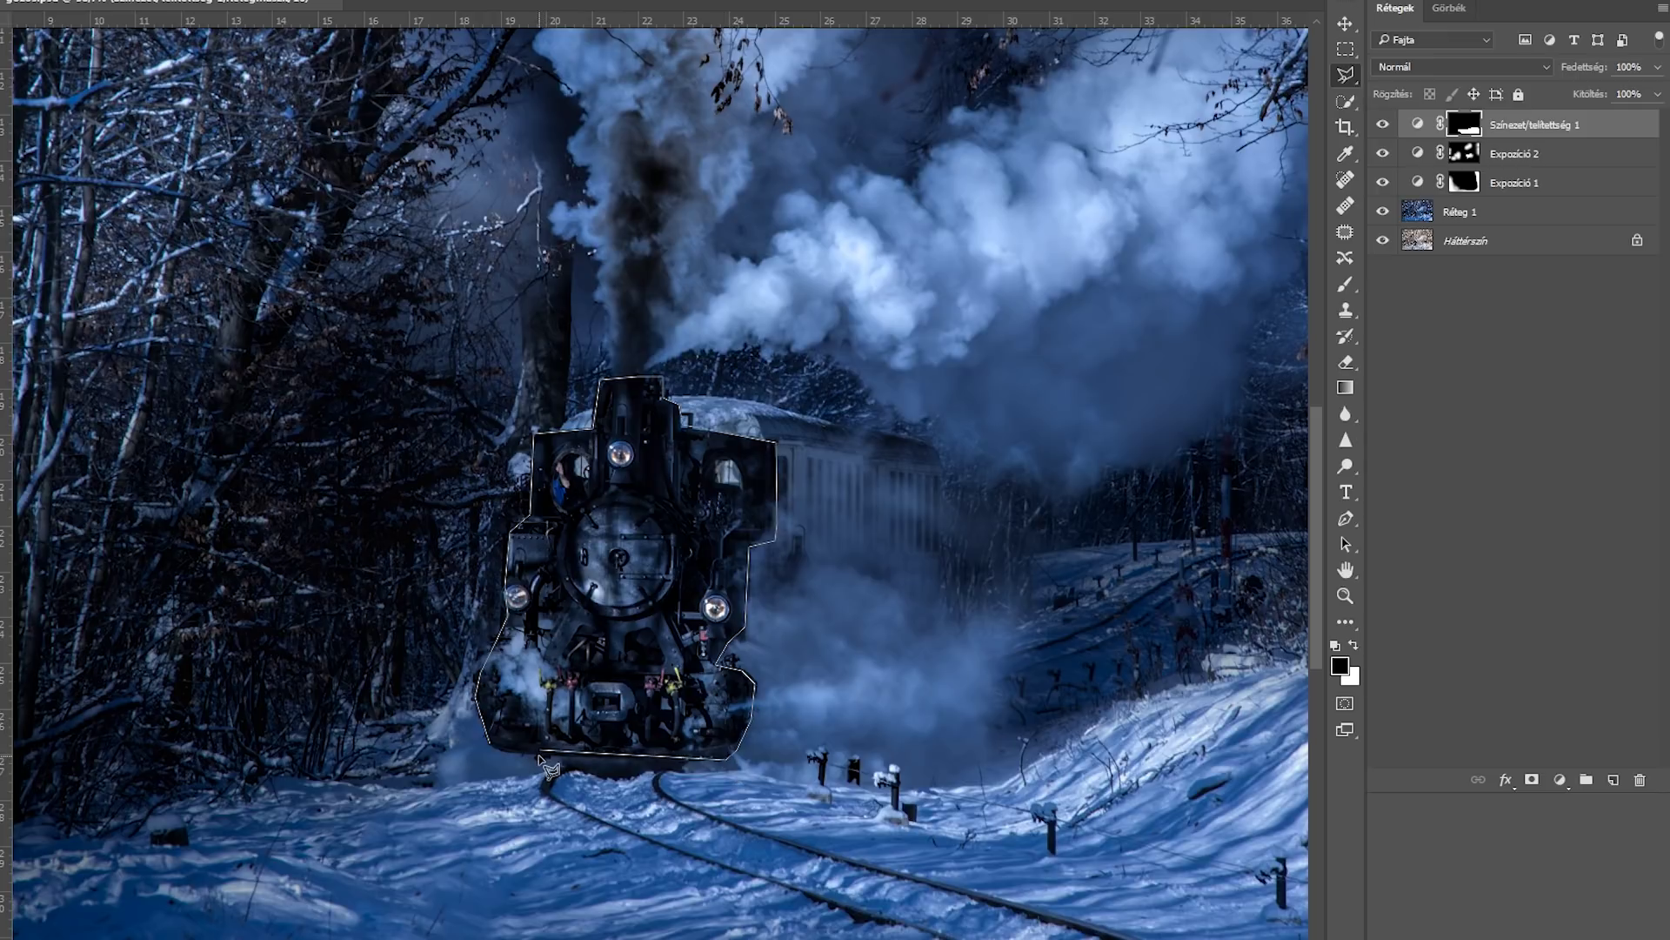
pyautogui.click(492, 748)
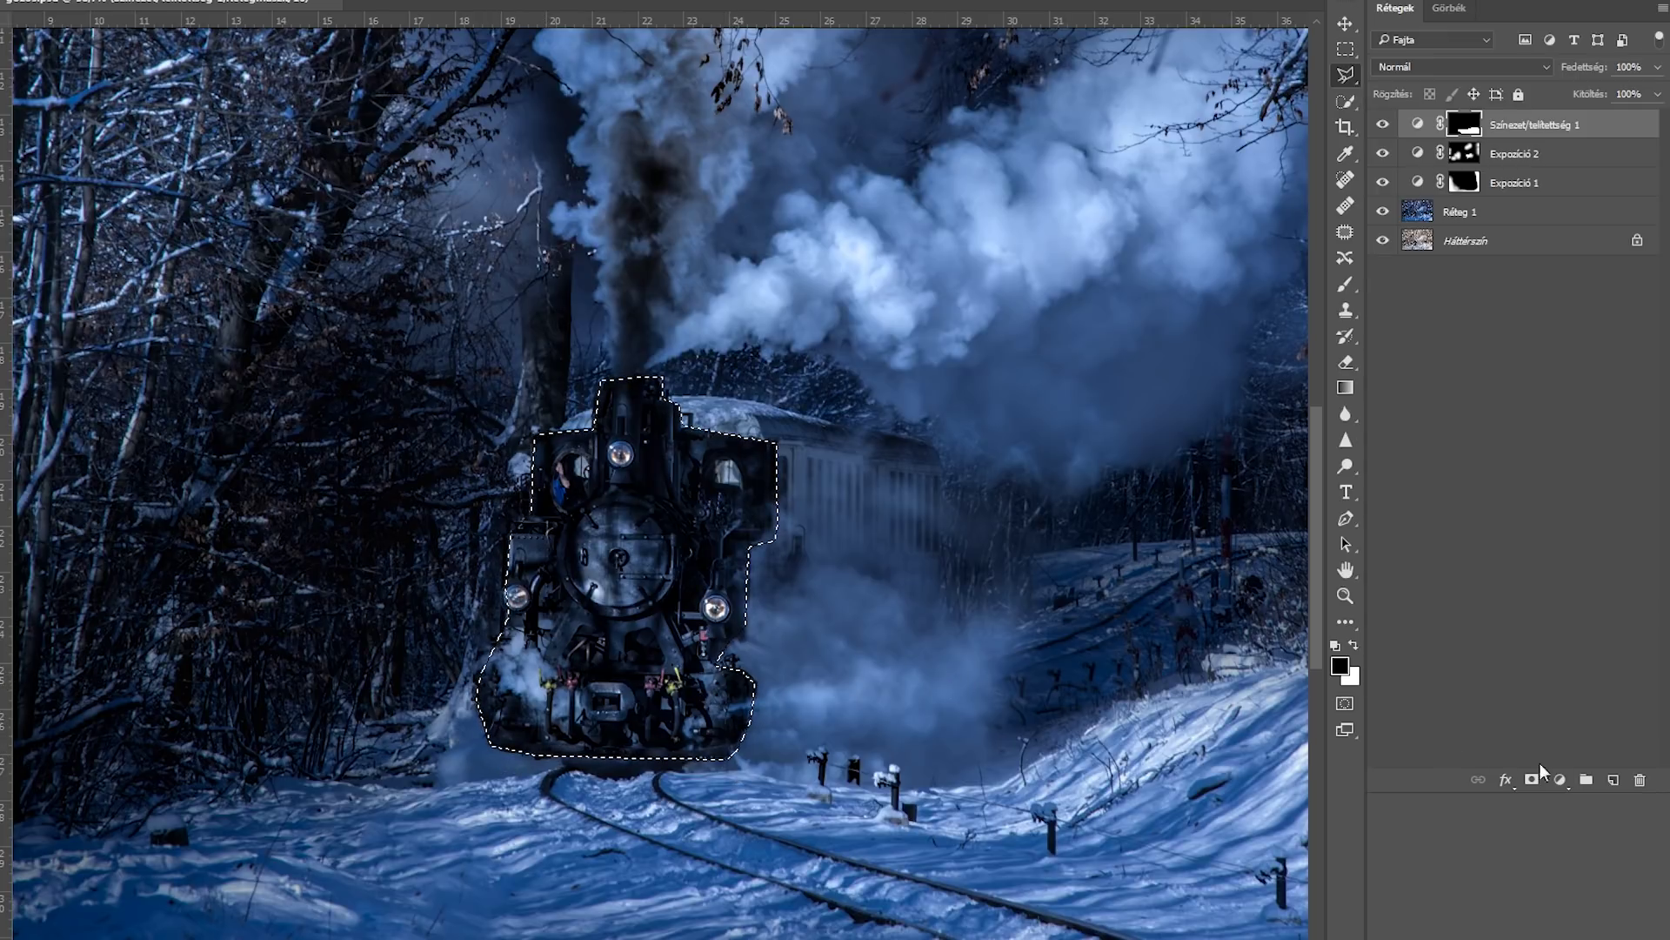
pyautogui.click(1559, 779)
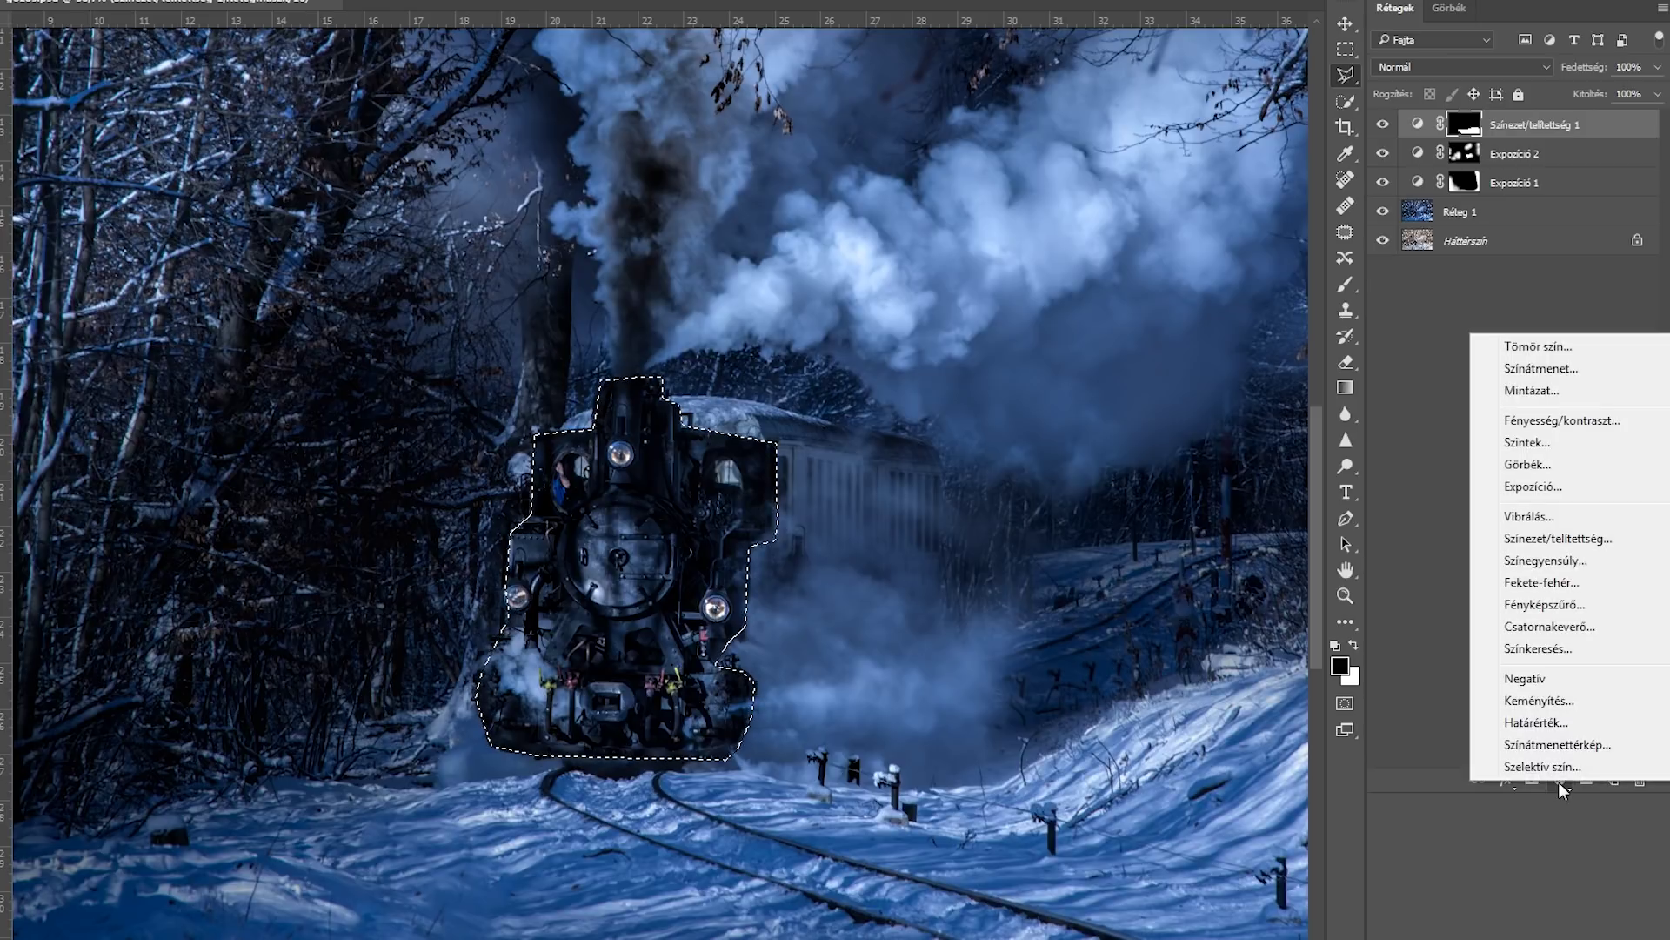
# Step: Add a Curves adjustment to the locomotive and raise the curve with two points to brighten it
pyautogui.click(1535, 470)
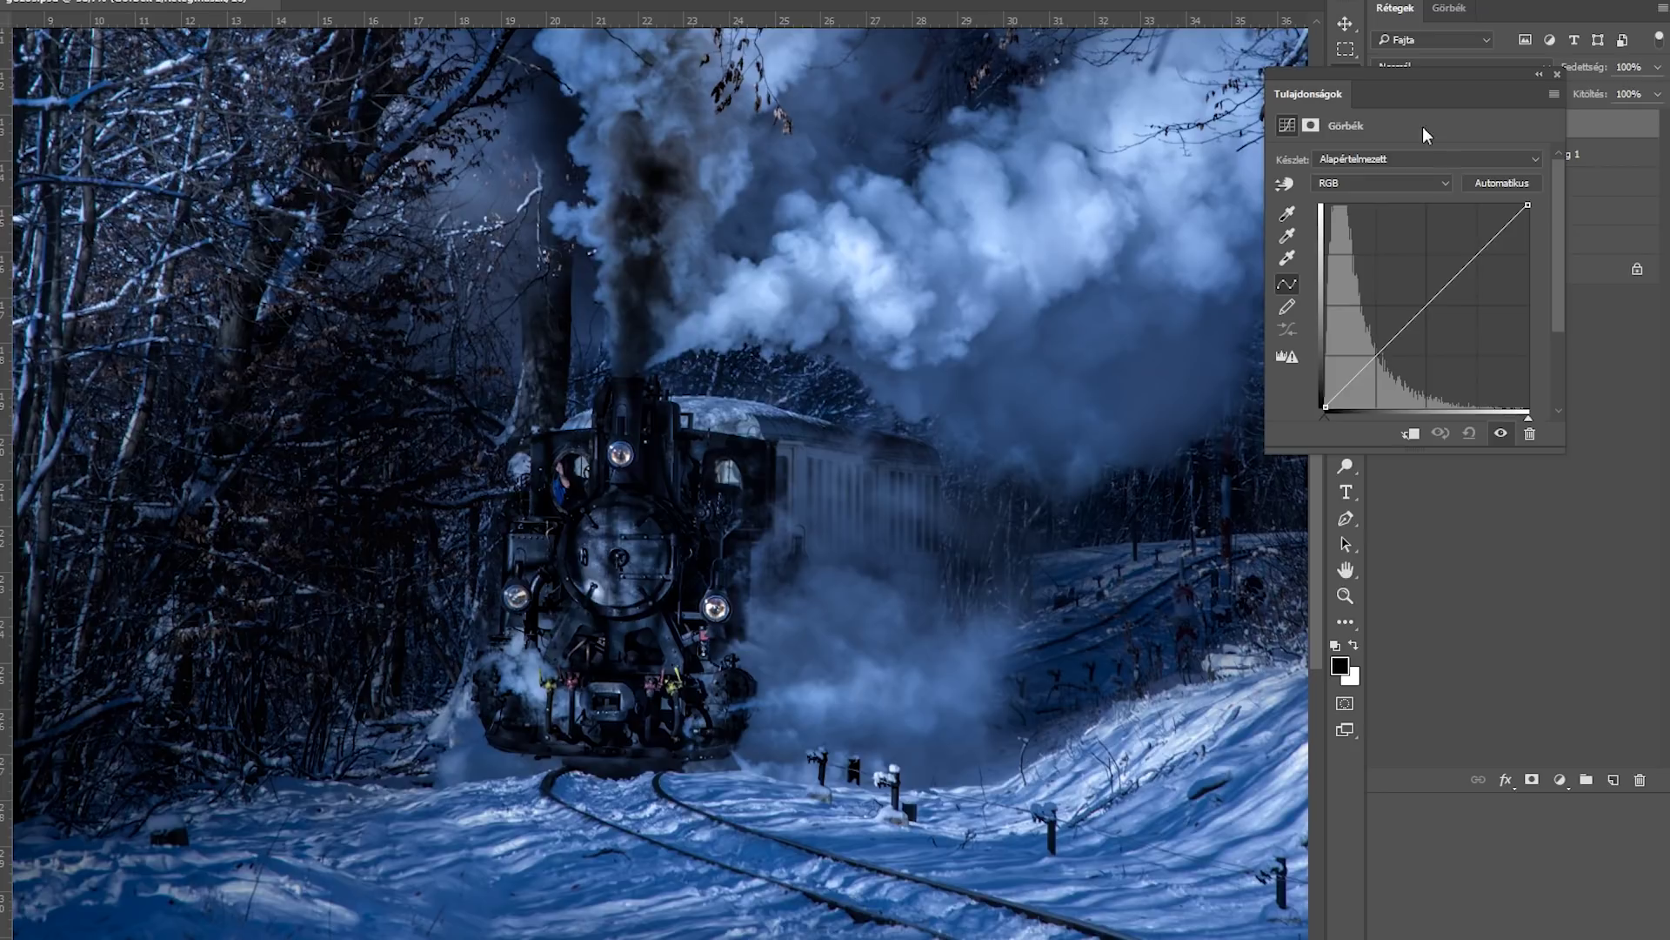
pyautogui.moveTo(1415, 74); pyautogui.dragTo(1076, 75)
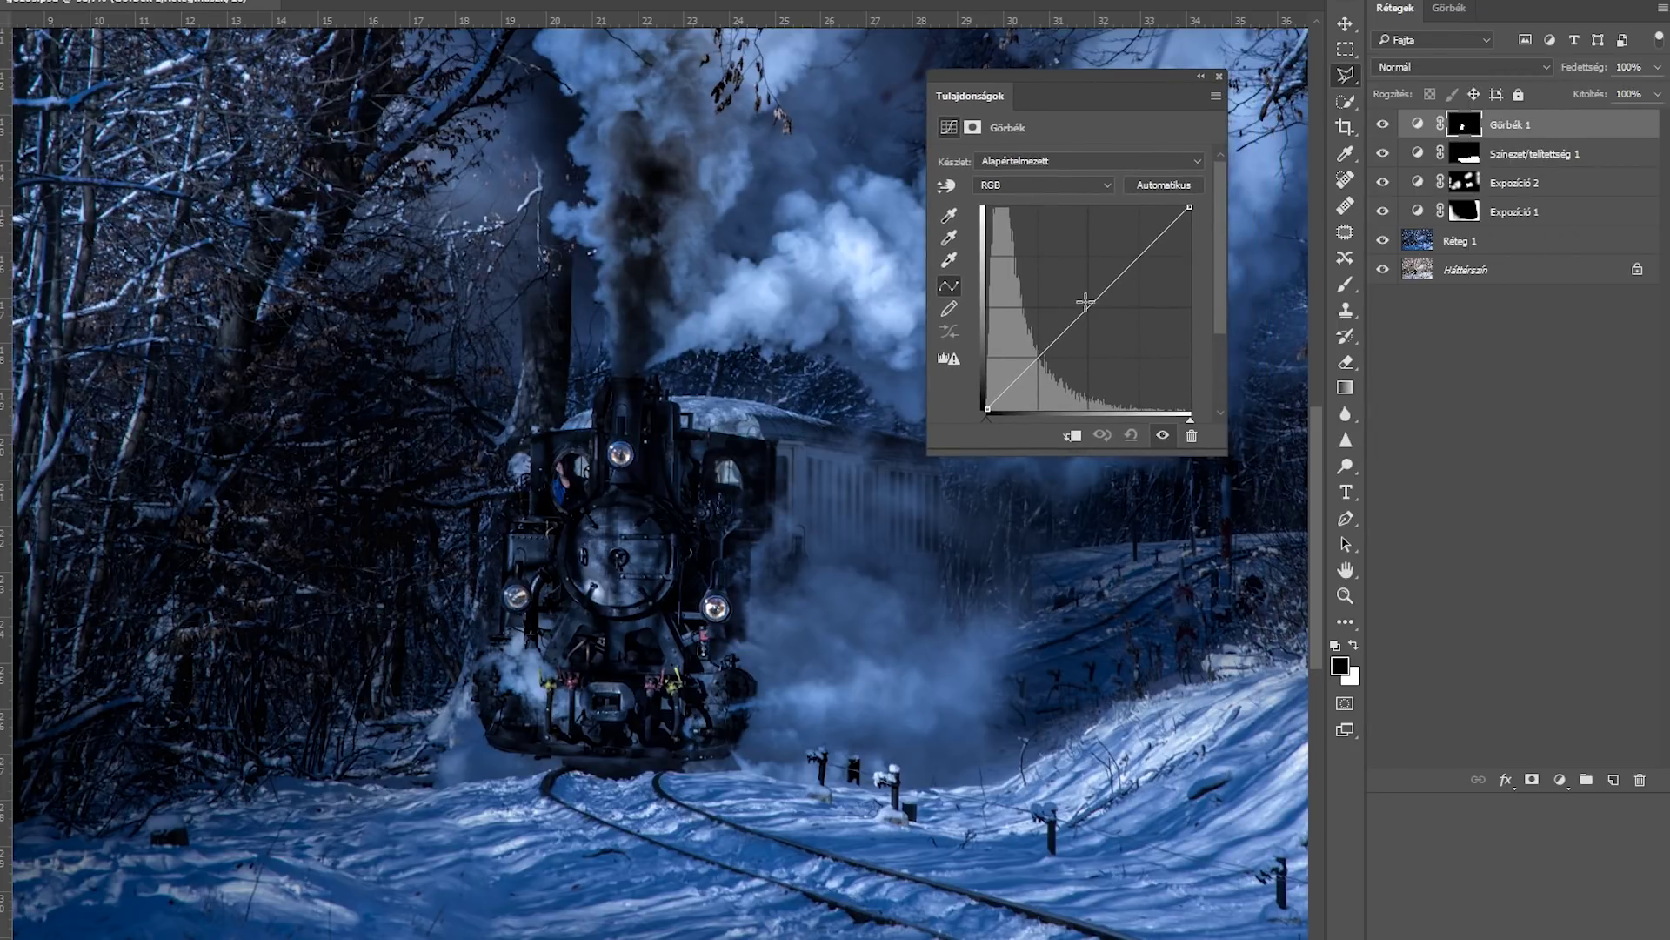
pyautogui.moveTo(1088, 308); pyautogui.dragTo(1074, 297)
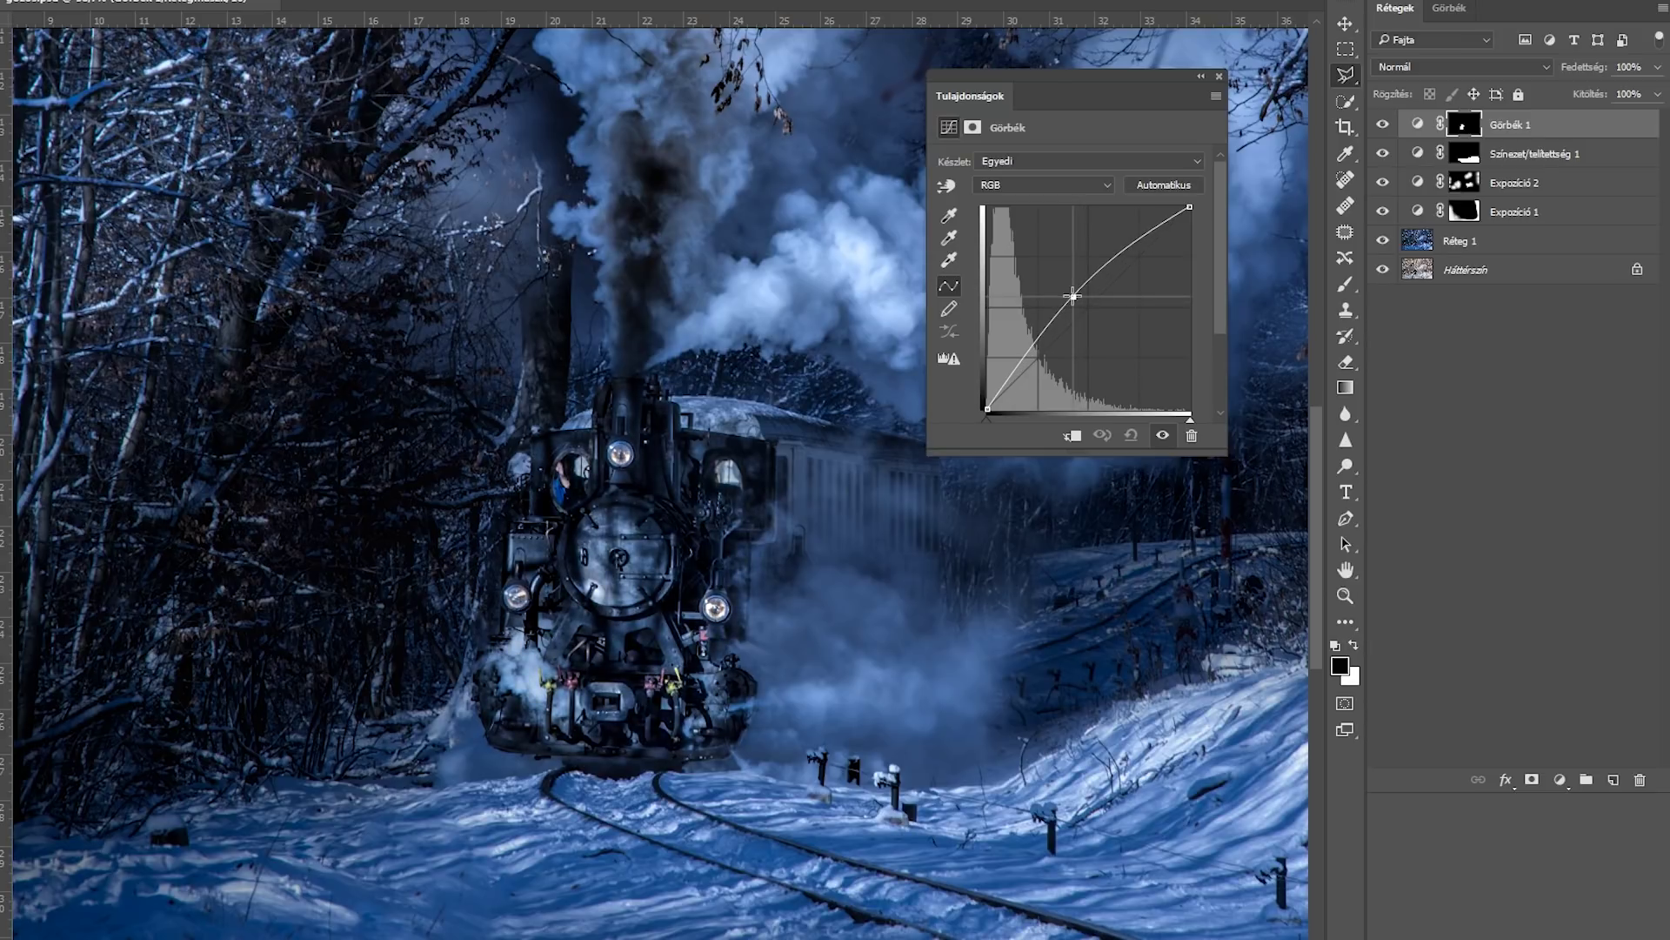
pyautogui.moveTo(1074, 296); pyautogui.dragTo(1078, 296)
pyautogui.click(1035, 351)
pyautogui.moveTo(1036, 352); pyautogui.dragTo(1042, 351)
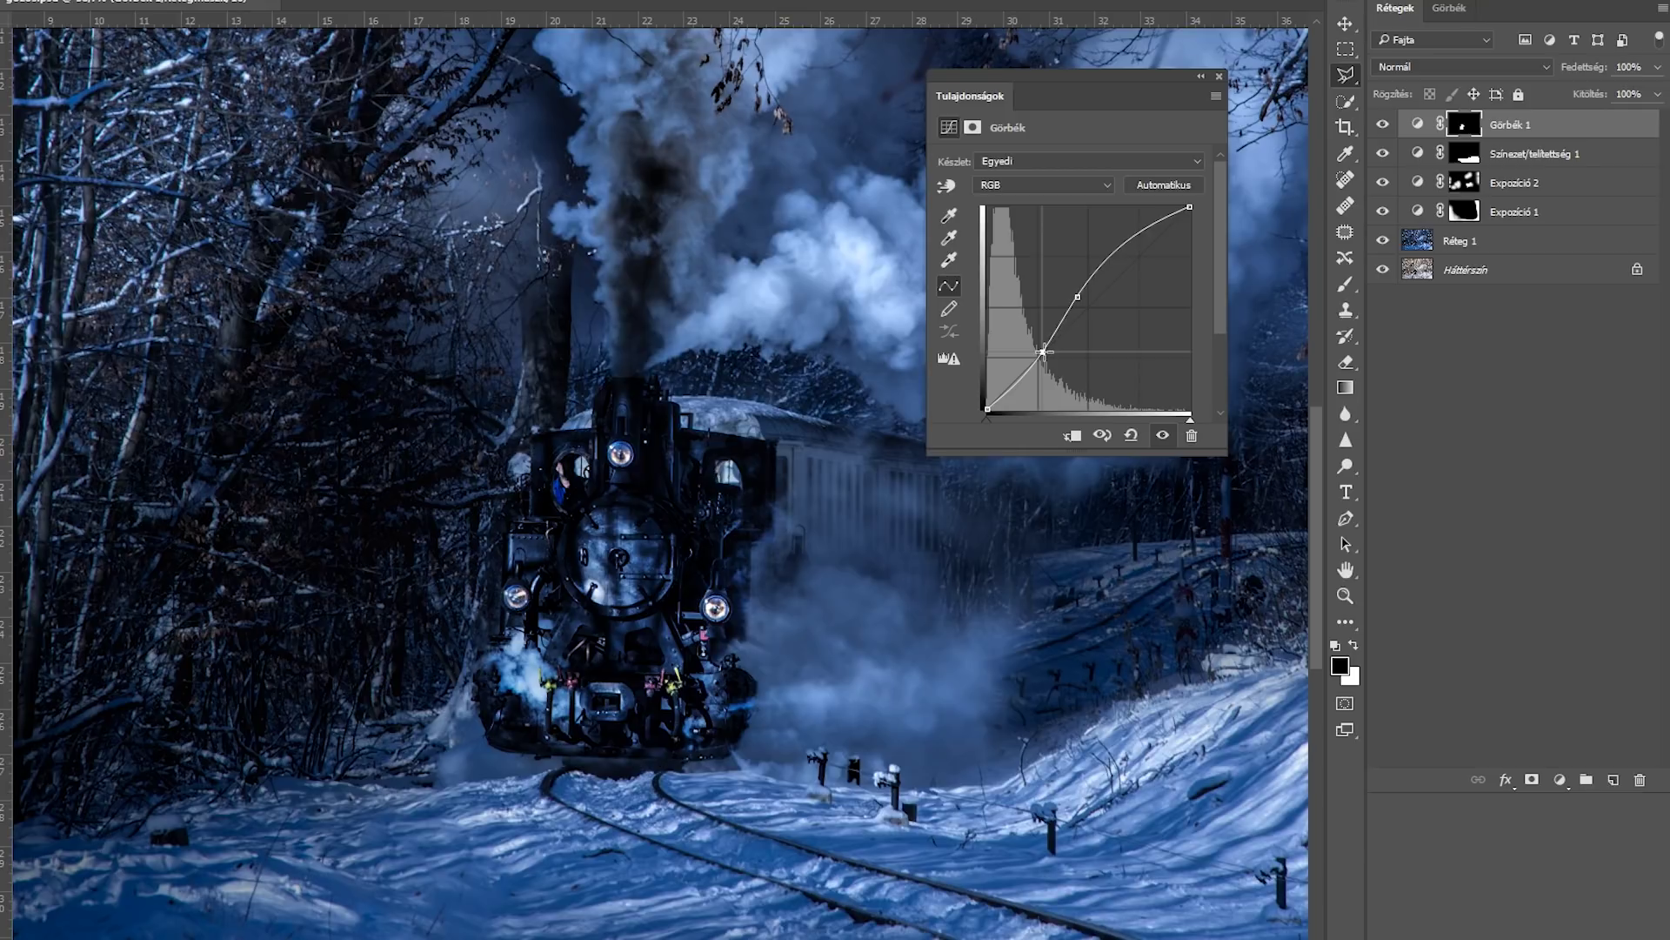
pyautogui.moveTo(1044, 351)
pyautogui.mouseDown()
pyautogui.moveTo(1029, 328)
pyautogui.moveTo(1044, 344)
pyautogui.mouseUp()
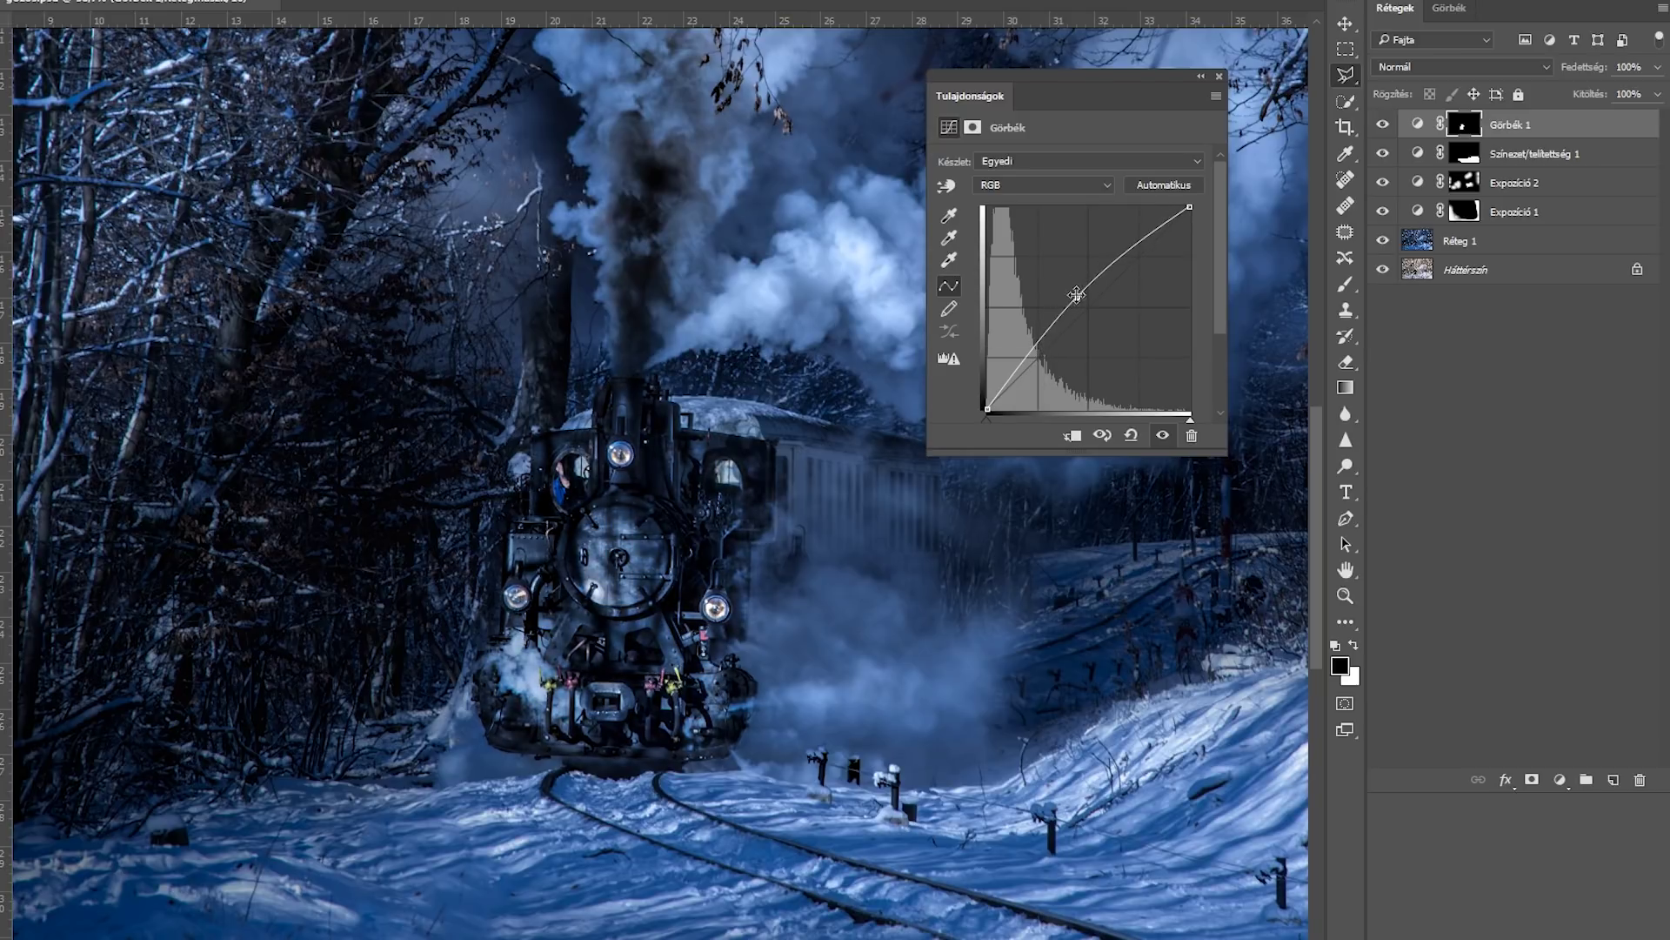
pyautogui.moveTo(1078, 296); pyautogui.dragTo(1079, 290)
pyautogui.moveTo(1080, 292); pyautogui.dragTo(1089, 289)
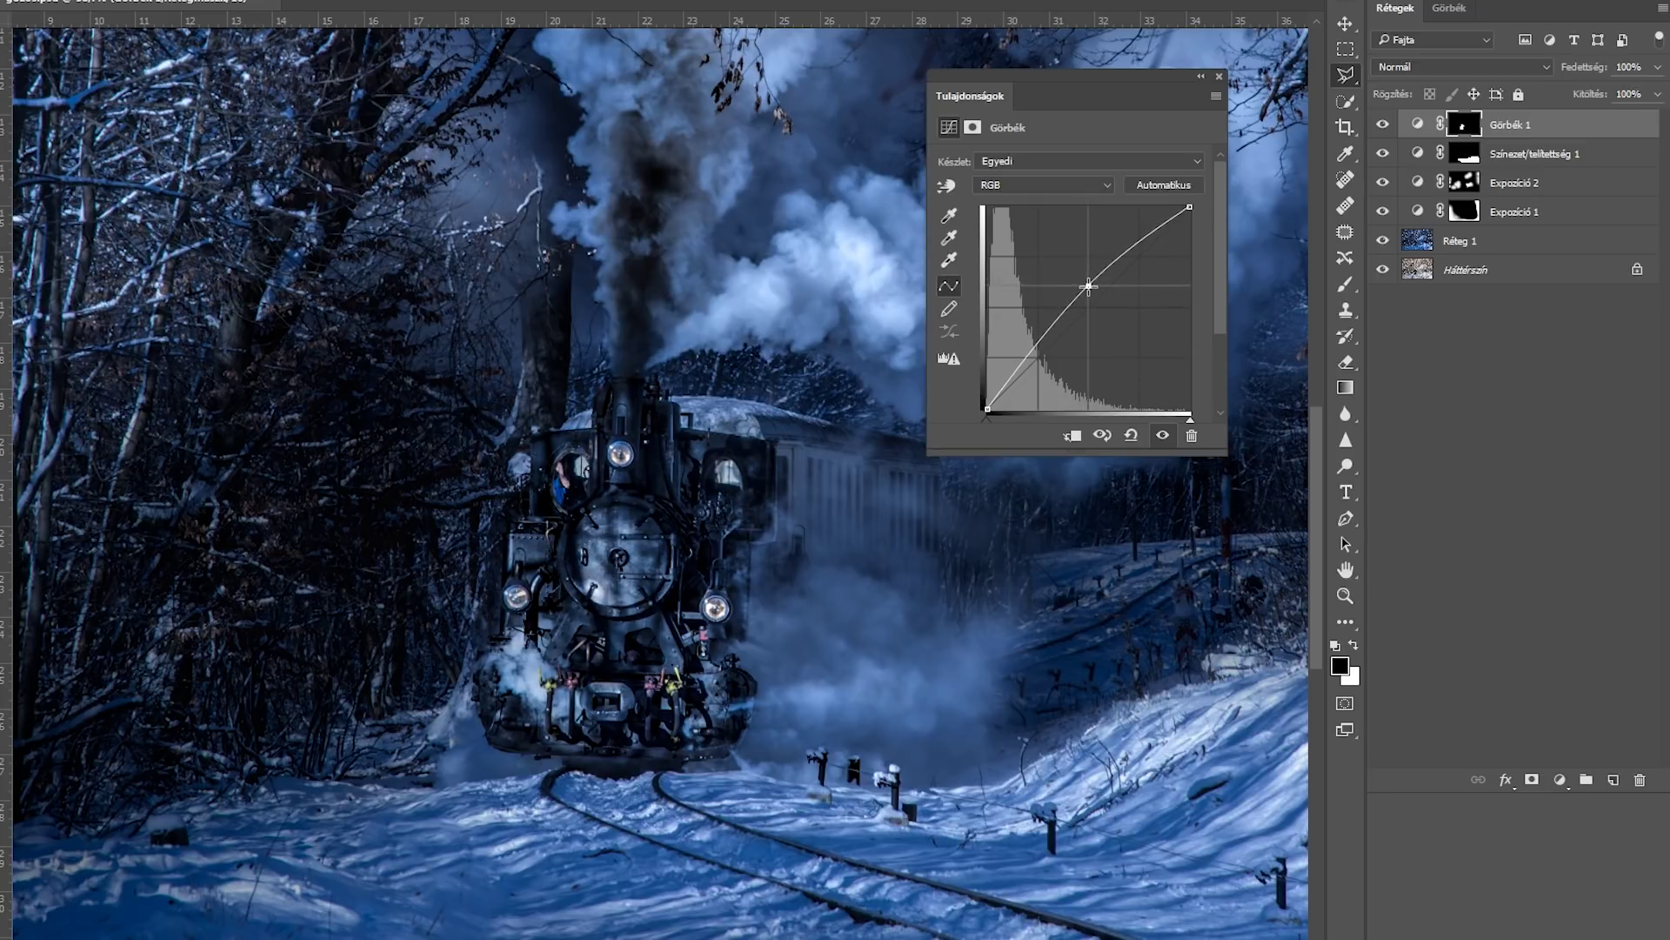
# Step: Close Properties and toggle Görbék 1's visibility to compare before and after
pyautogui.click(1219, 75)
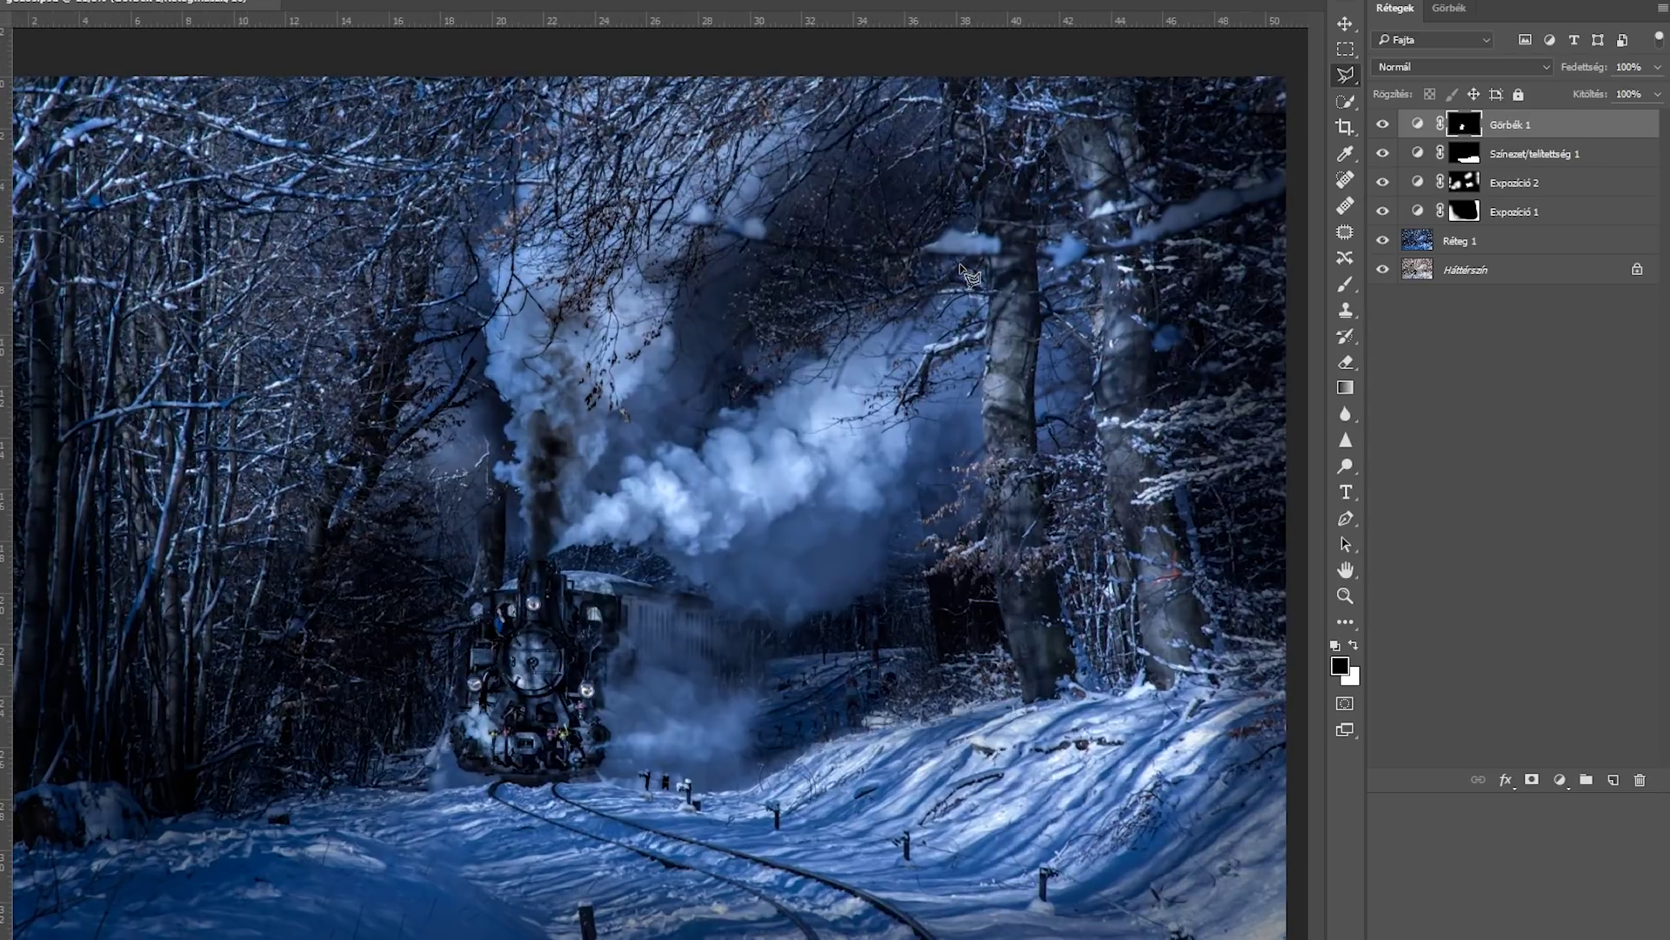
pyautogui.click(1384, 126)
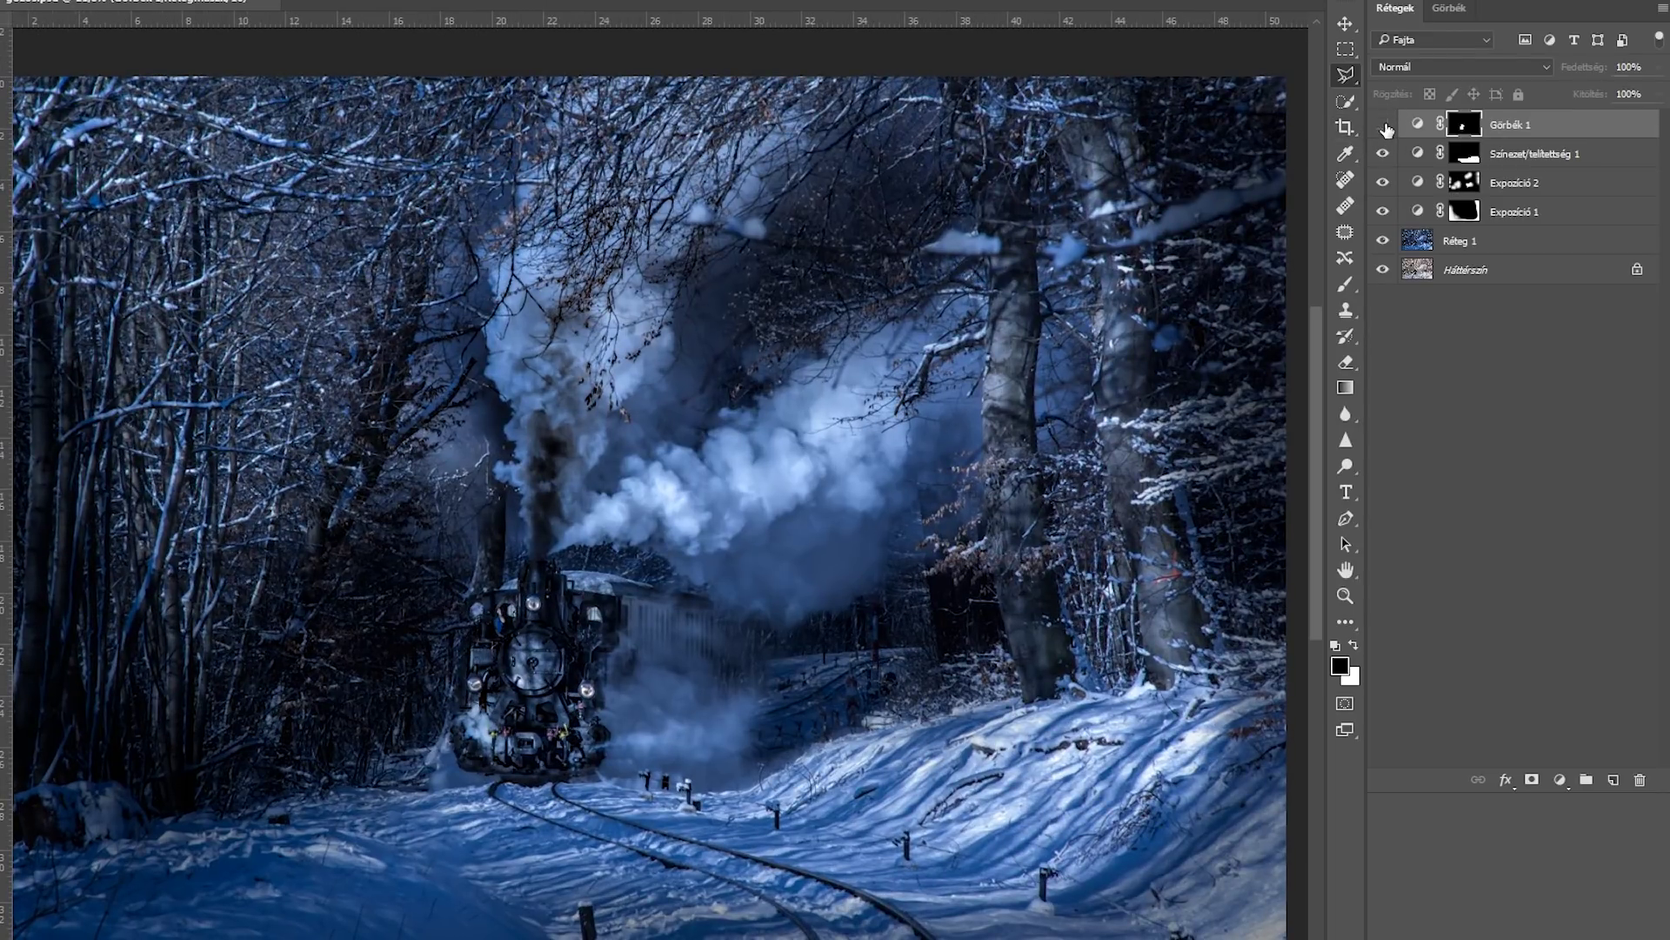
pyautogui.click(1384, 127)
pyautogui.click(1384, 126)
# Step: Lasso the bottom snow and add an Exposure adjustment lowered to about -0,68
pyautogui.hotkey('ctrl', '0')
pyautogui.hotkey('shift', 'l')
pyautogui.moveTo(455, 794); pyautogui.dragTo(1100, 741)
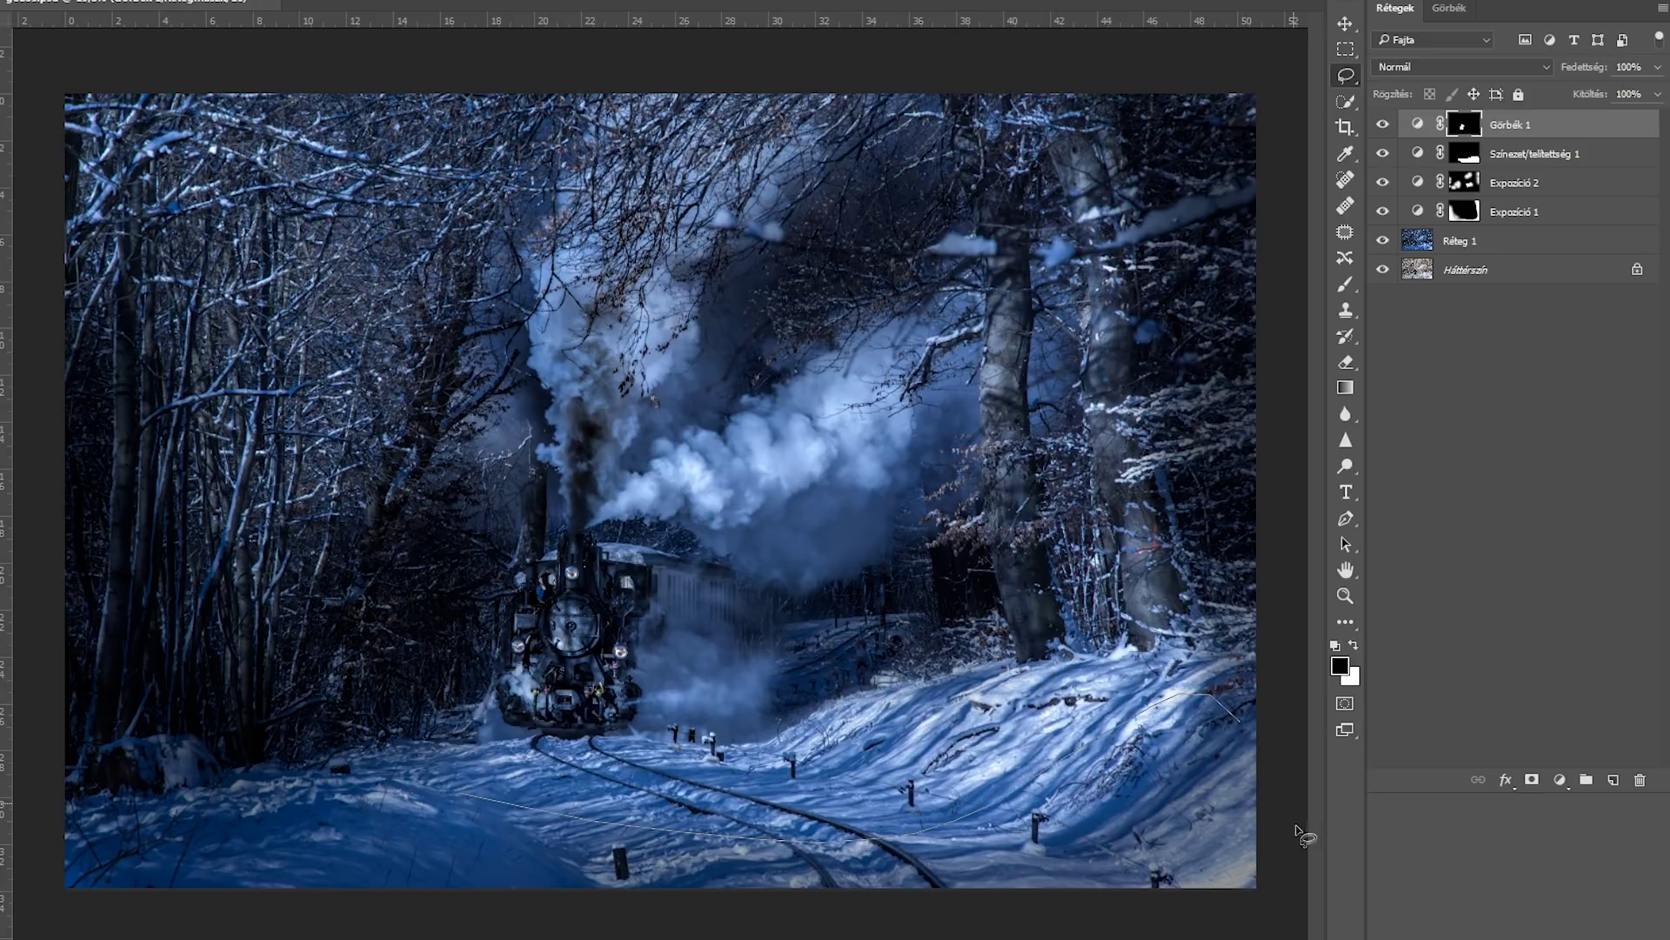
pyautogui.moveTo(1099, 739)
pyautogui.mouseDown()
pyautogui.moveTo(983, 891)
pyautogui.moveTo(380, 787)
pyautogui.mouseUp()
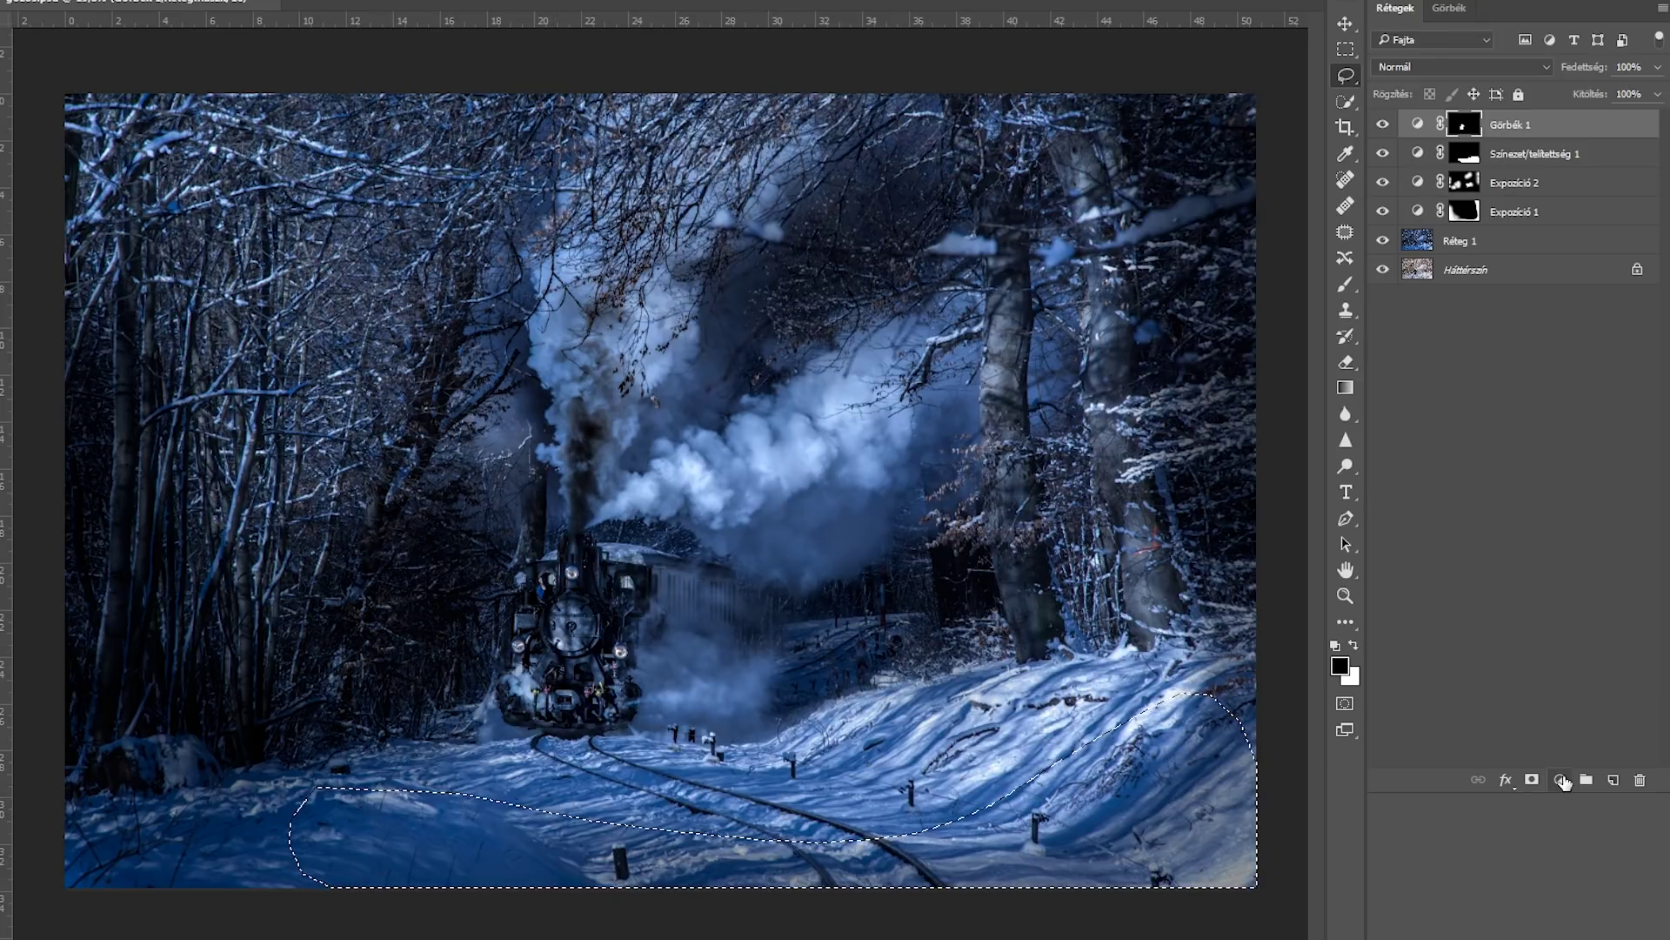
pyautogui.click(1564, 782)
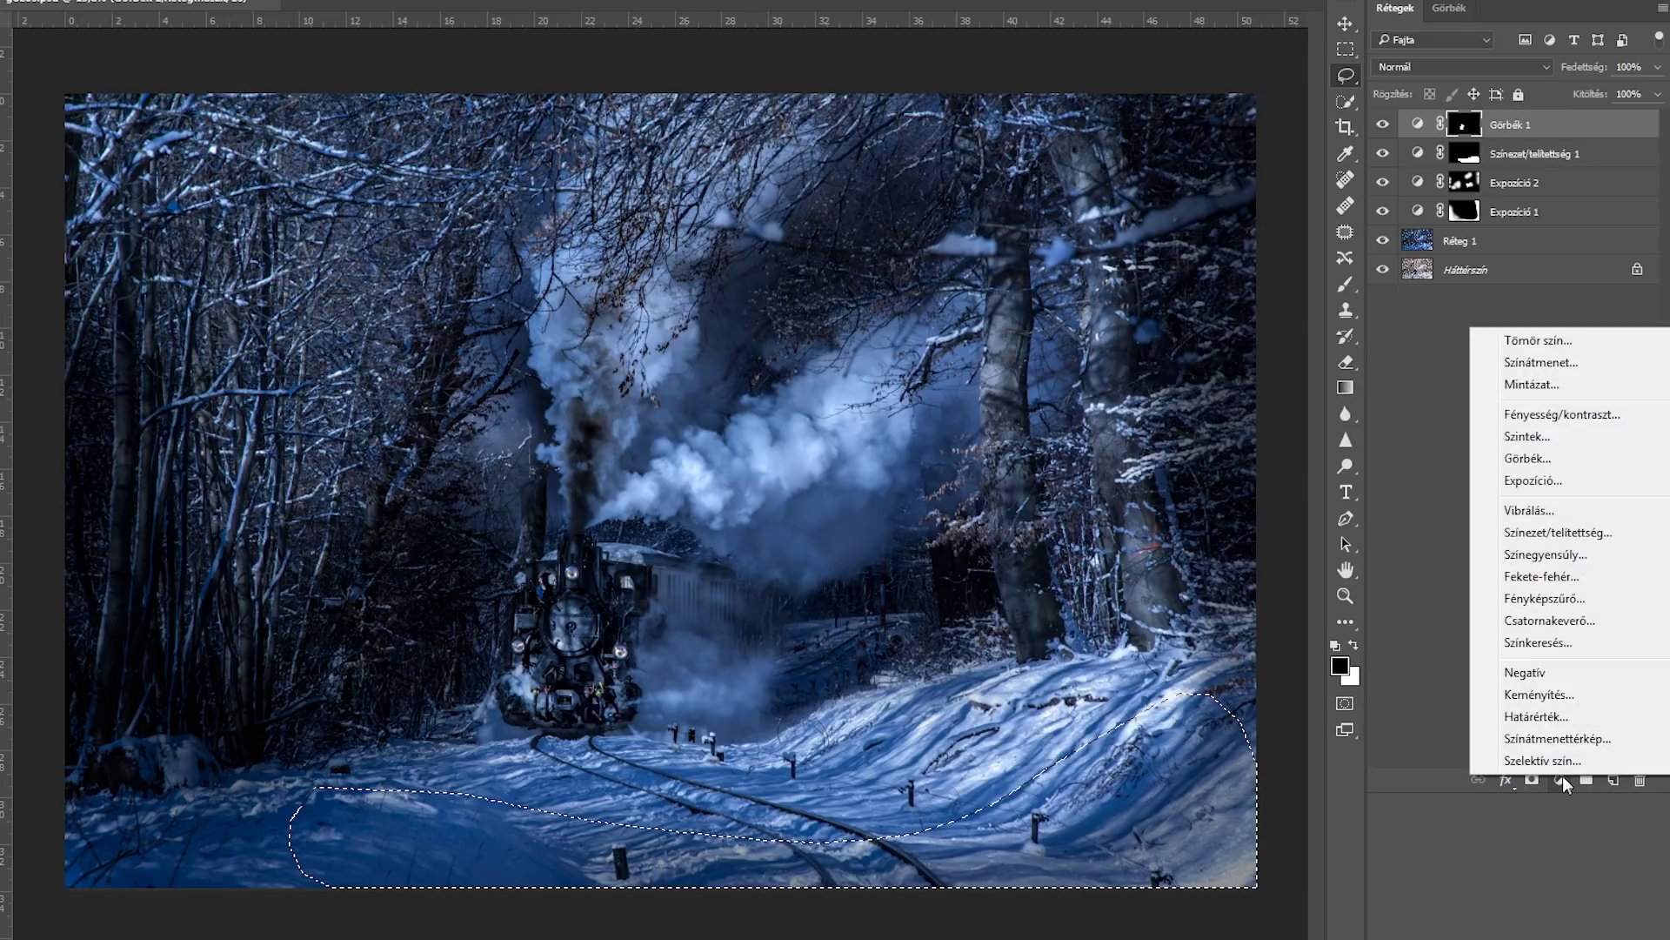
pyautogui.click(1541, 488)
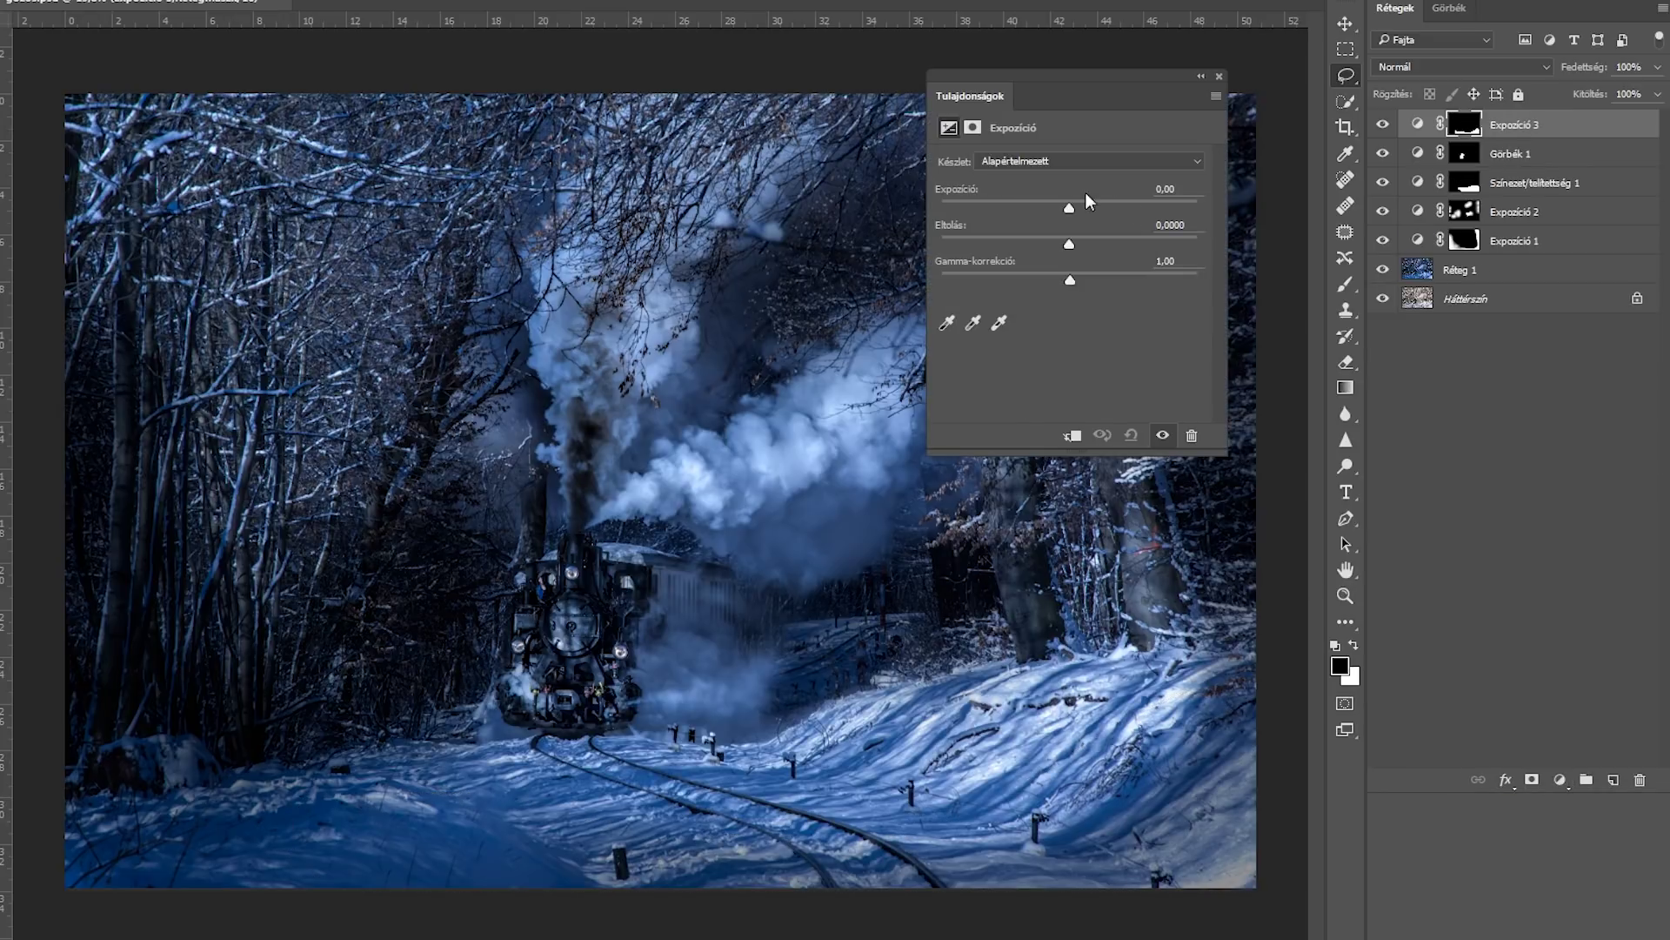
pyautogui.moveTo(1070, 208); pyautogui.dragTo(1056, 205)
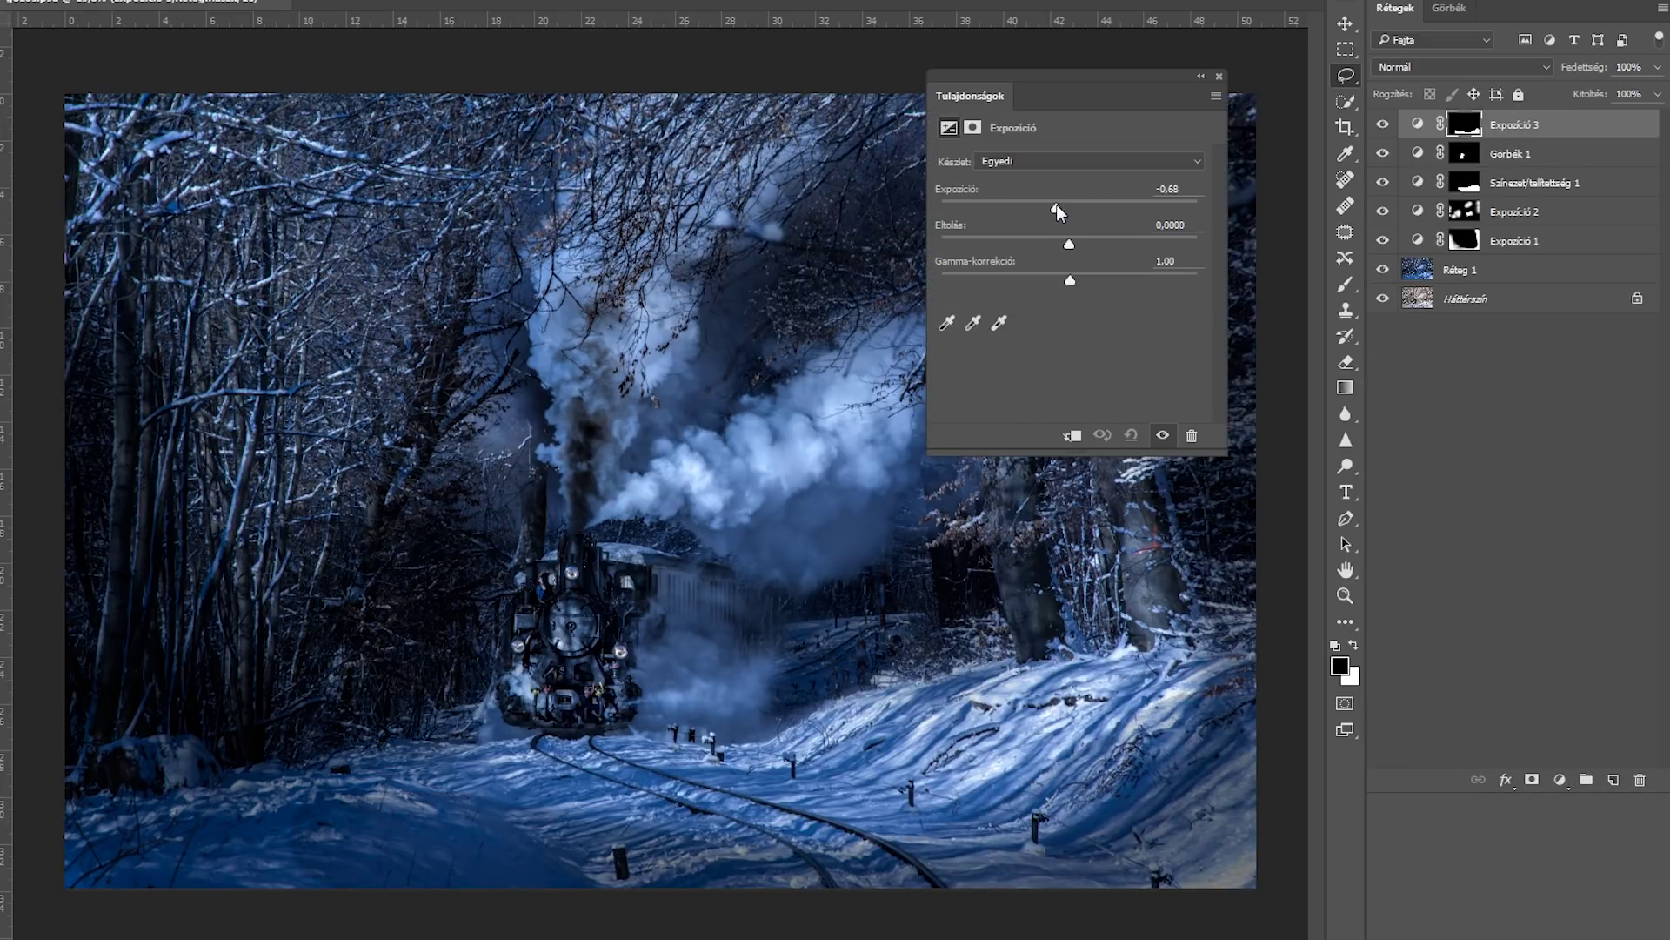
# Step: Feather the new Exposure mask to about 85,2 px and close Properties
pyautogui.click(972, 127)
pyautogui.click(1041, 285)
pyautogui.moveTo(1041, 285); pyautogui.dragTo(1074, 284)
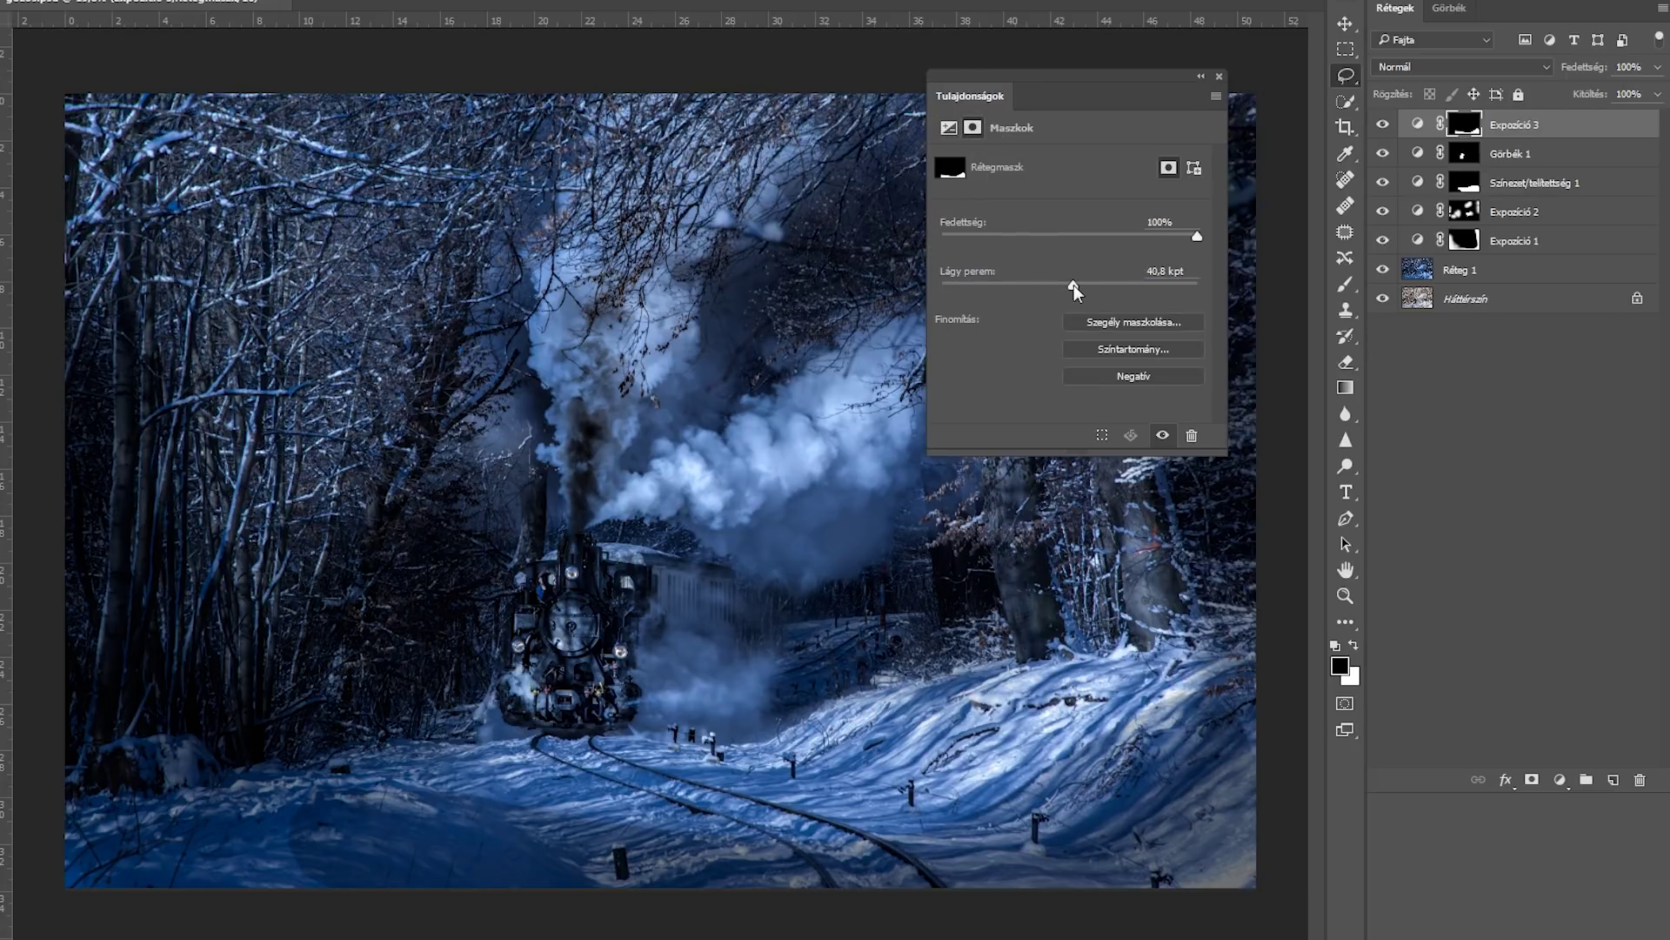
pyautogui.click(1099, 283)
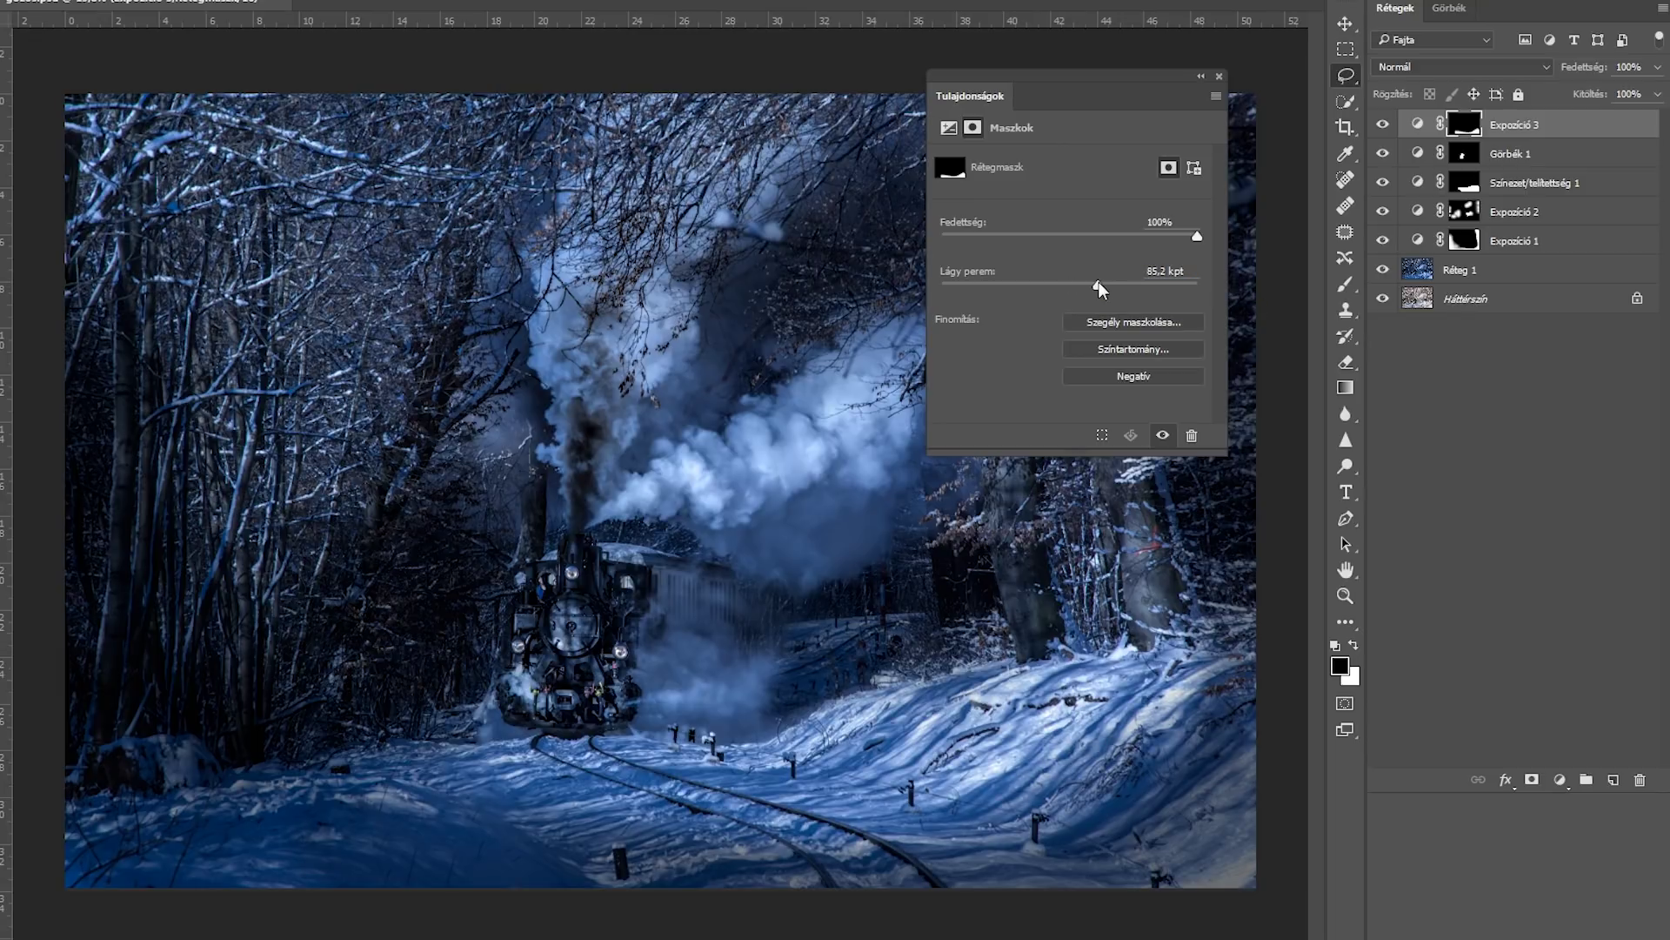
pyautogui.click(1219, 76)
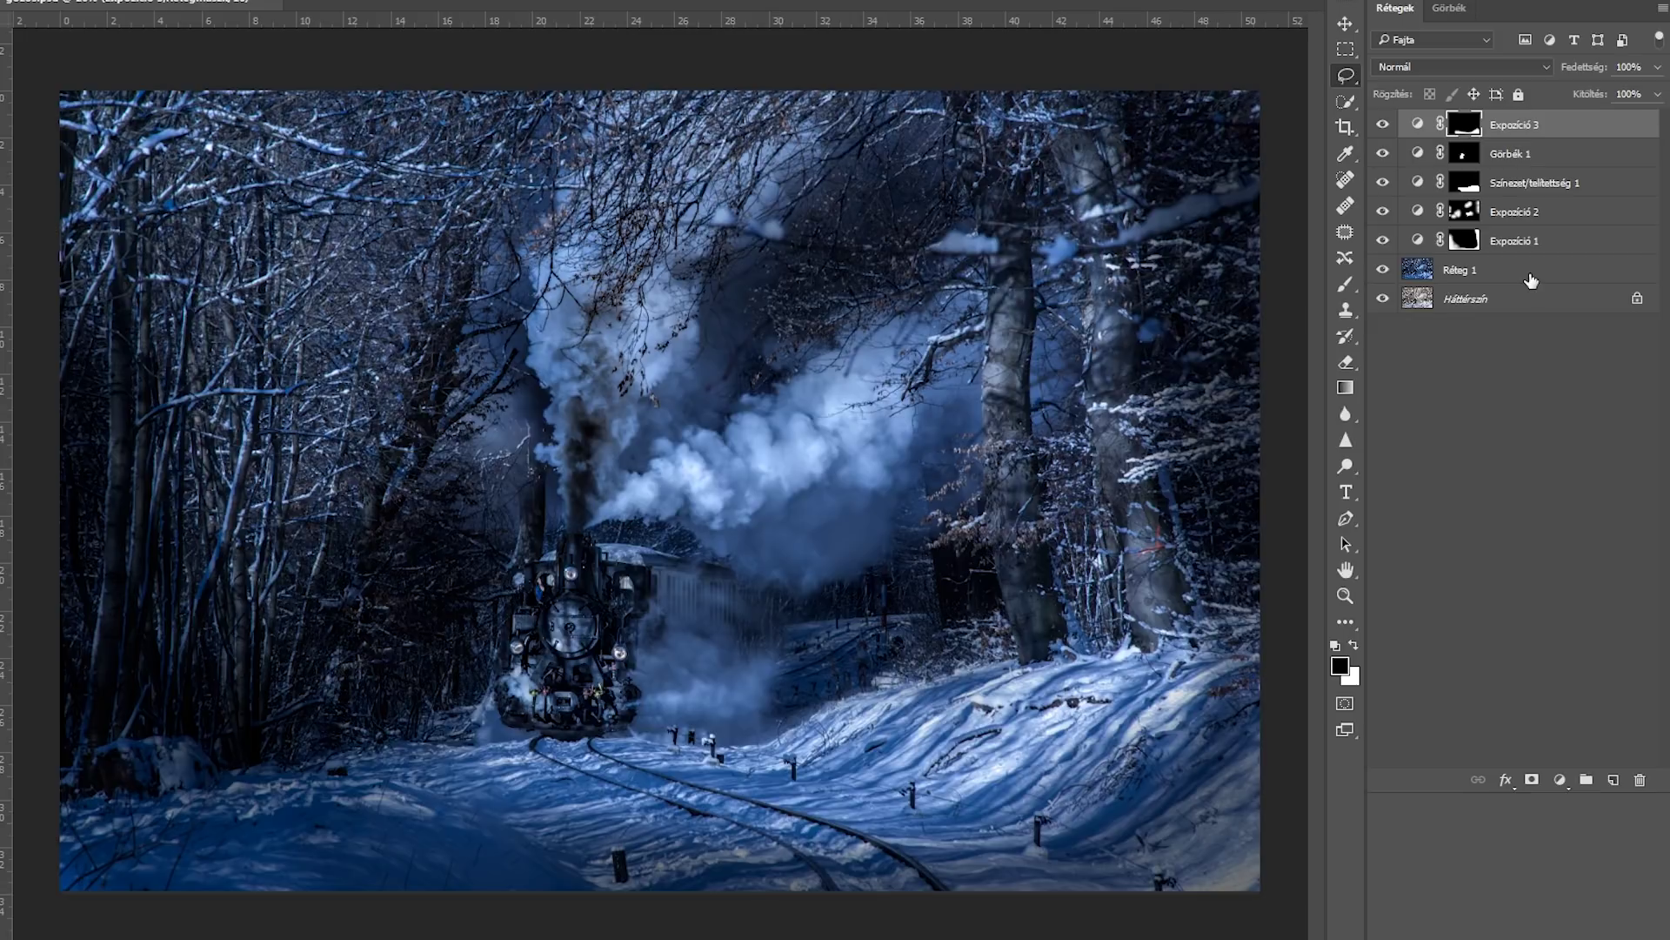
# Step: Group Expozíció 3 through Réteg 1 as 'alap fényelés' with a blue (Kék) colour label
pyautogui.keyDown('shift'); pyautogui.click(1532, 280); pyautogui.keyUp('shift')
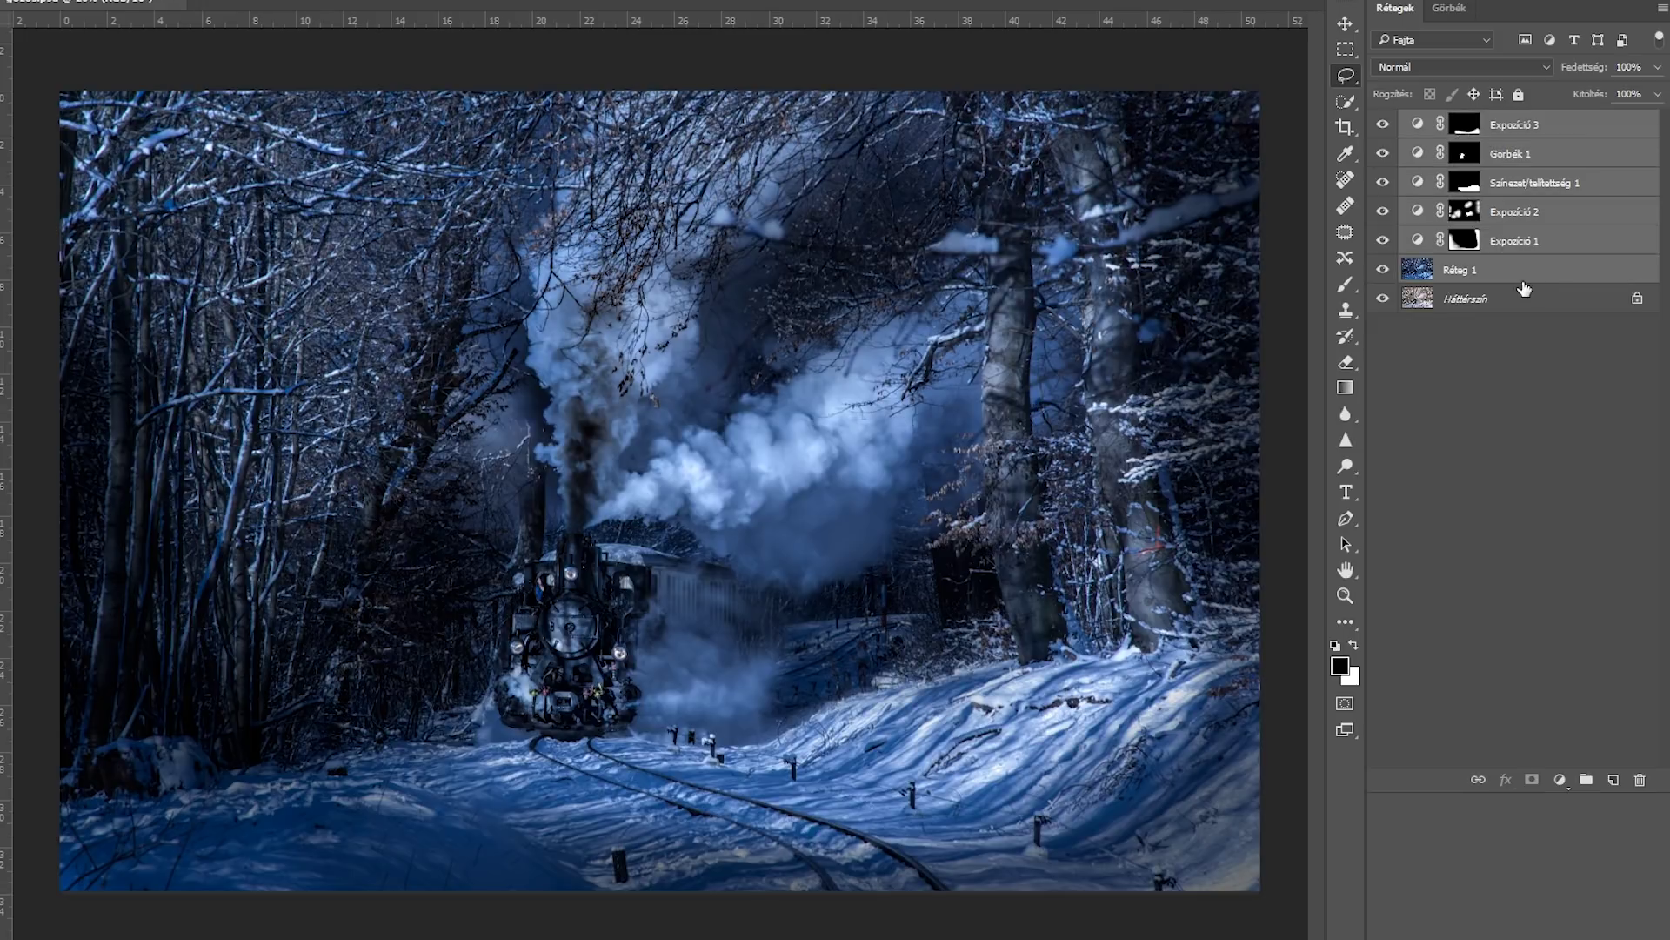
pyautogui.click(1586, 781)
pyautogui.doubleClick(1468, 121)
pyautogui.write('alap fényelés')
pyautogui.press('Return')
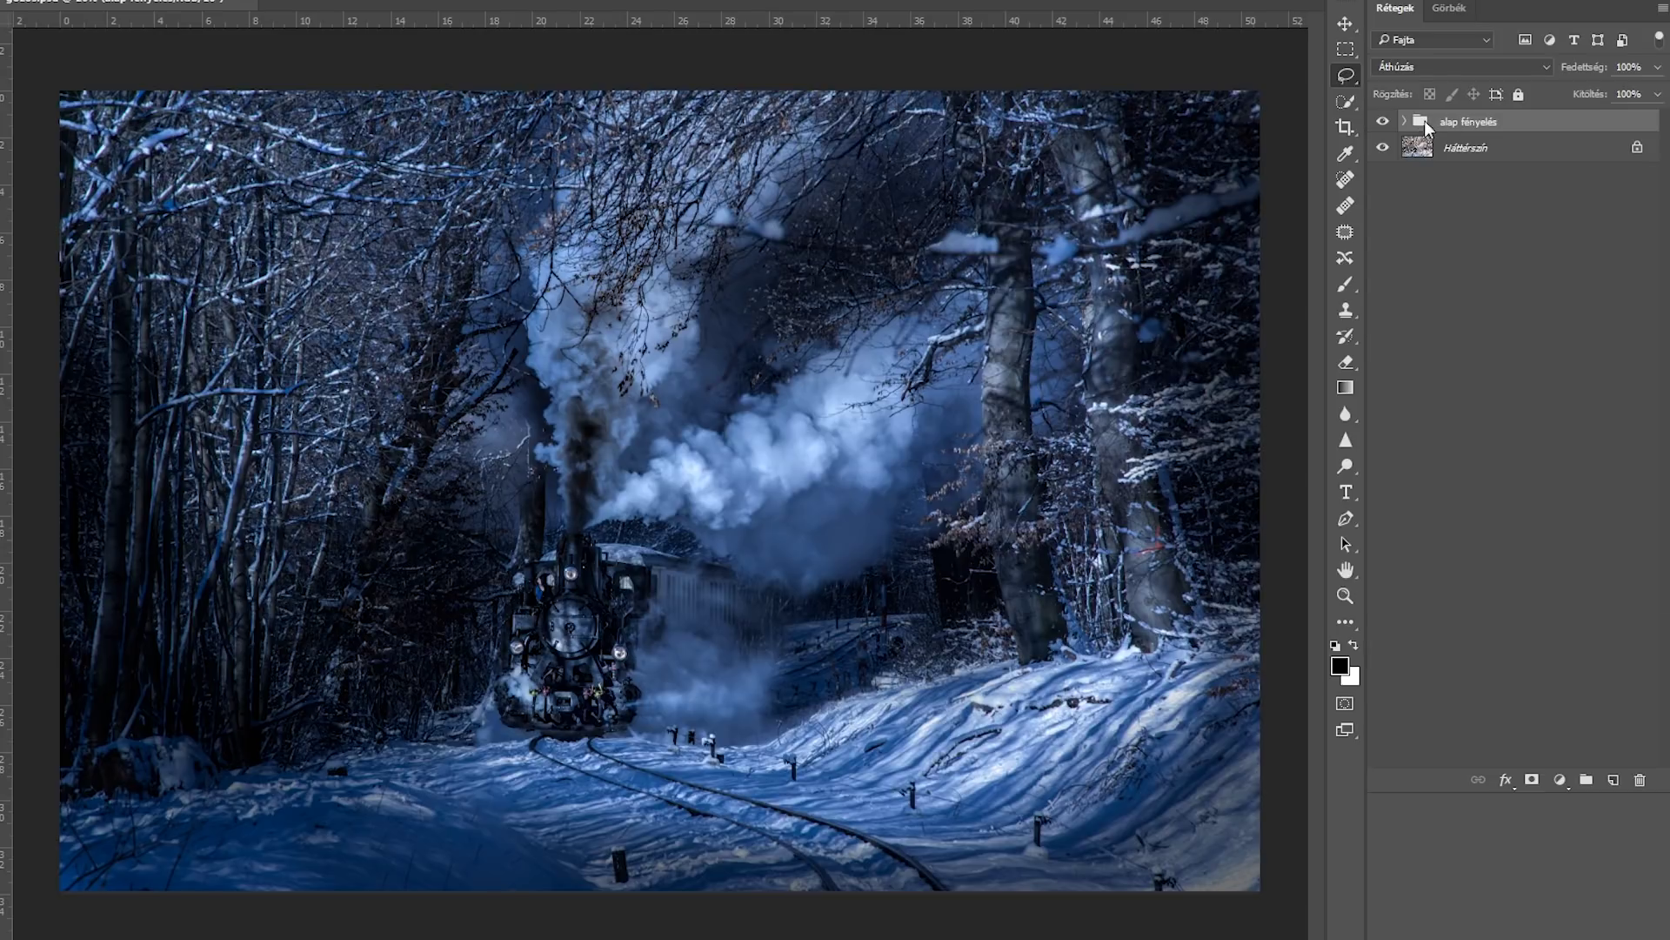
pyautogui.rightClick(1423, 120)
pyautogui.click(1418, 549)
pyautogui.click(1404, 122)
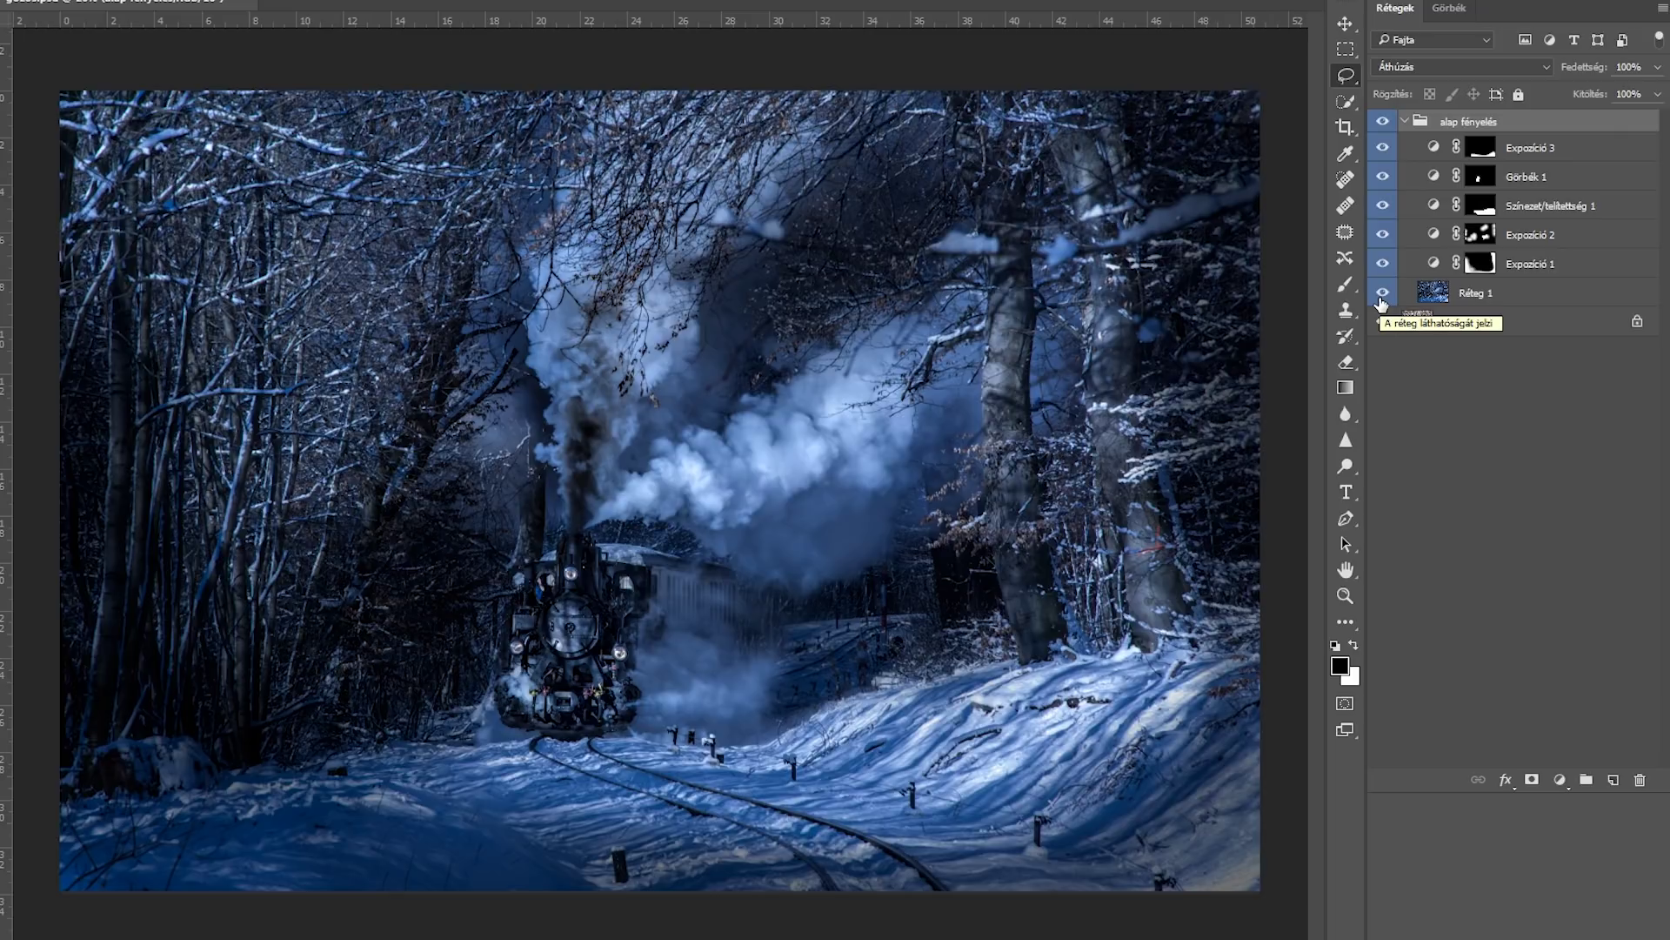
pyautogui.click(1403, 122)
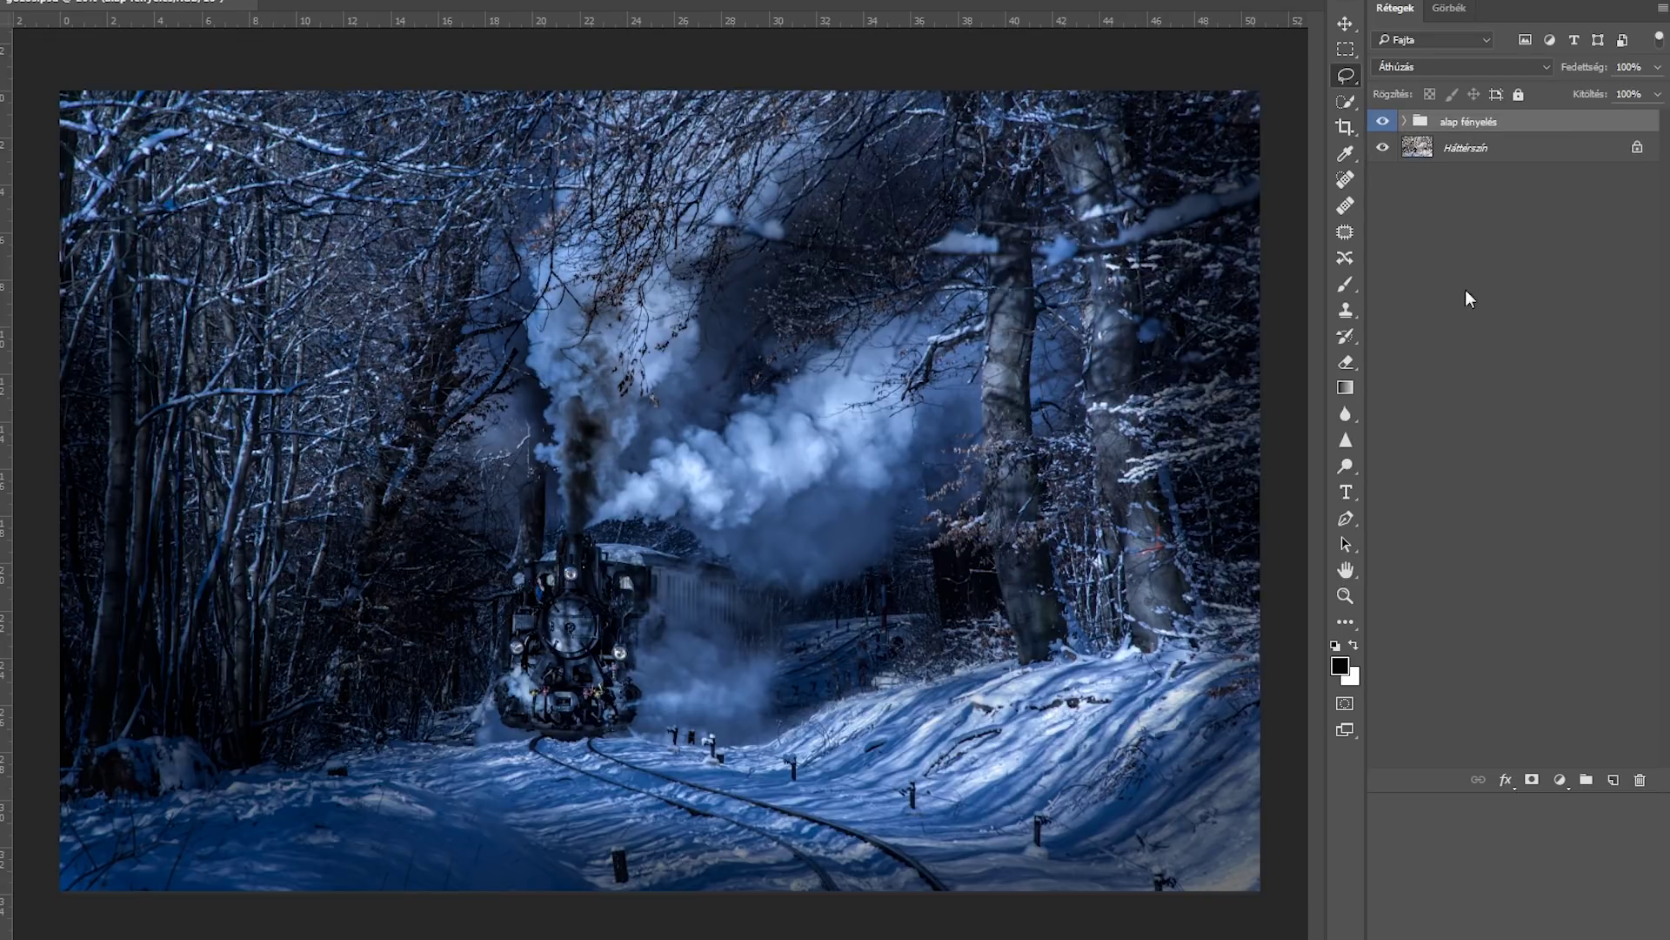
pyautogui.click(1541, 155)
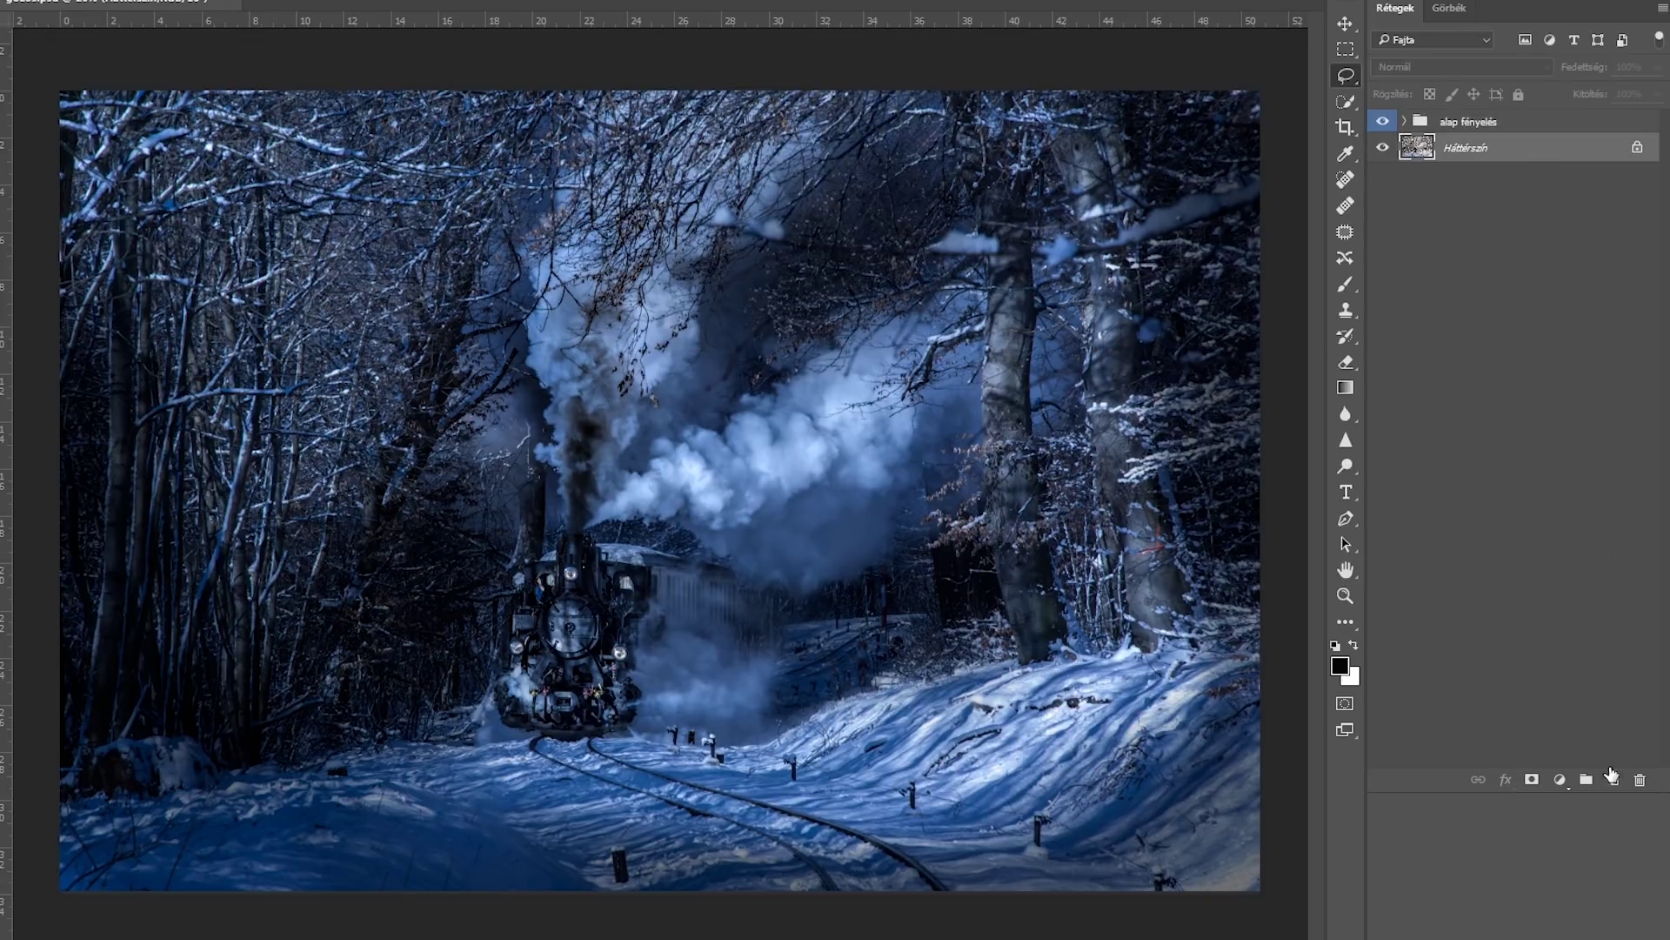
# Step: Add a new layer at the top of the stack and fill it entirely with black
pyautogui.click(1614, 779)
pyautogui.hotkey('ctrl', 'shift', ']')
pyautogui.press('m')
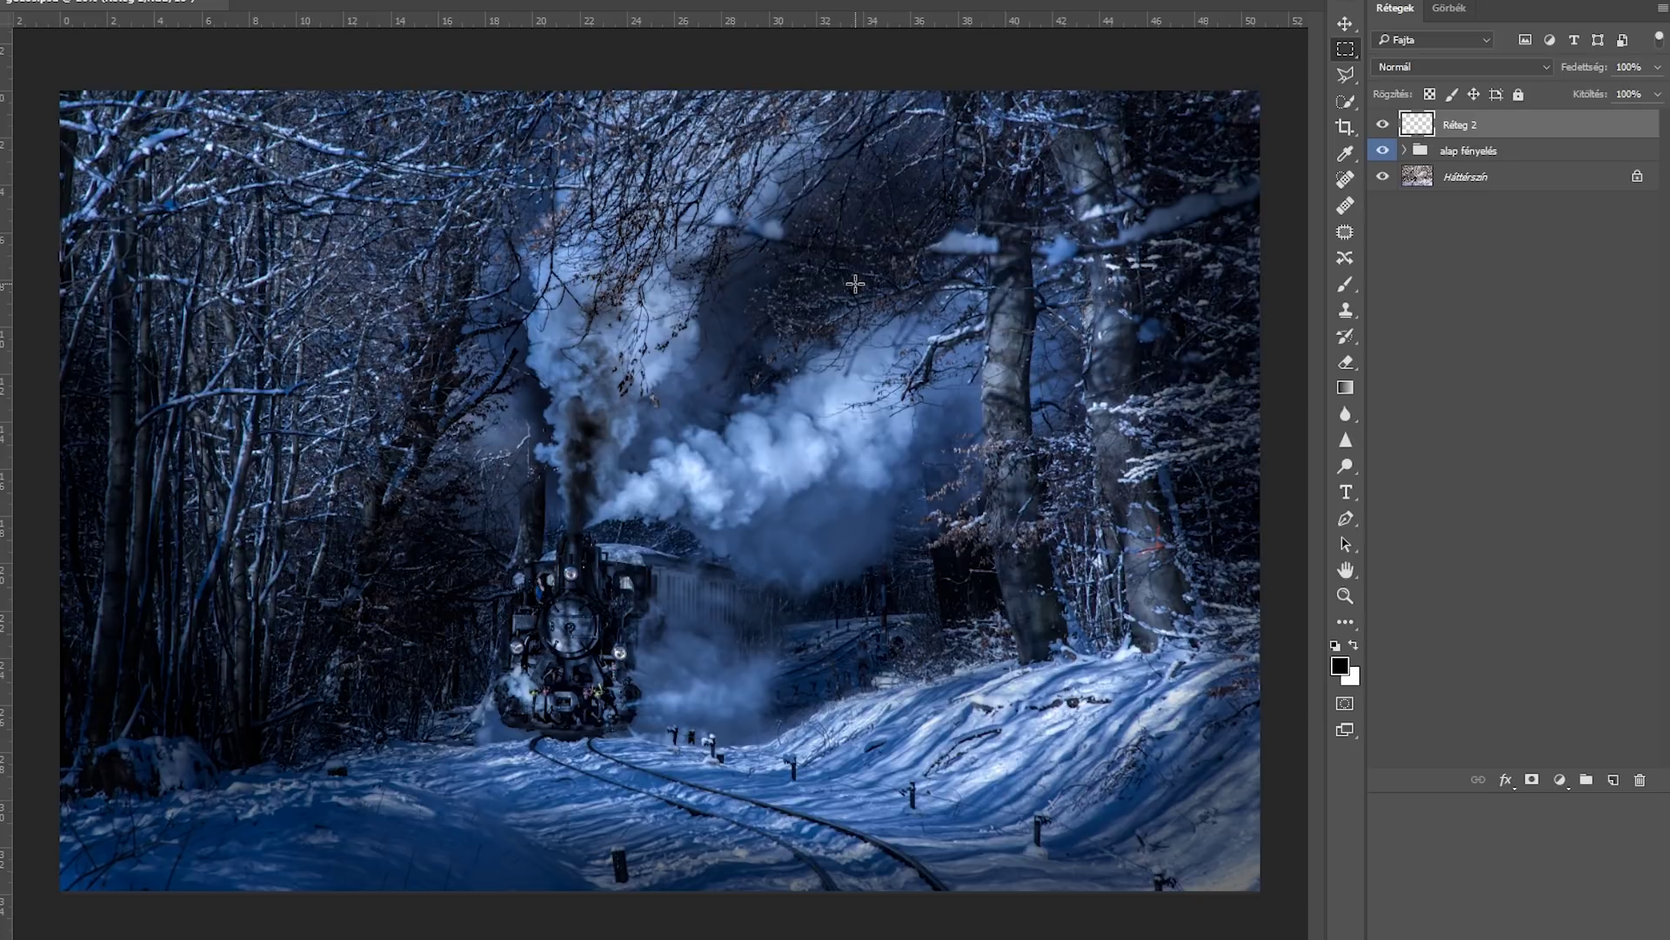
pyautogui.hotkey('ctrl', 'a')
pyautogui.rightClick(846, 290)
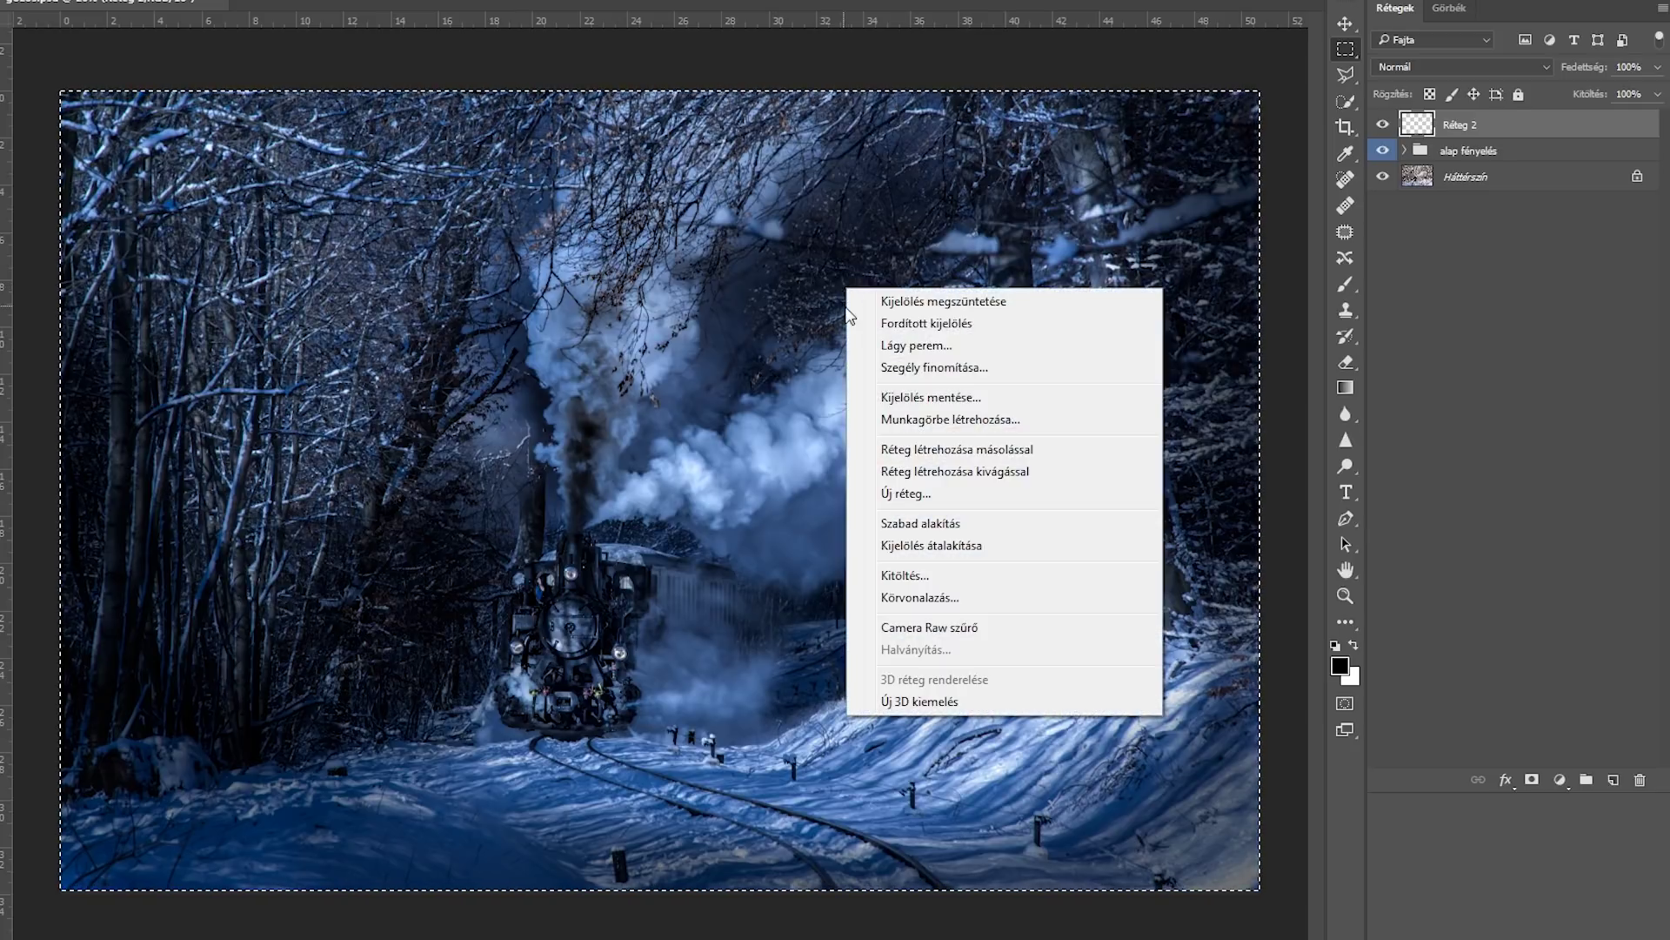
pyautogui.click(926, 575)
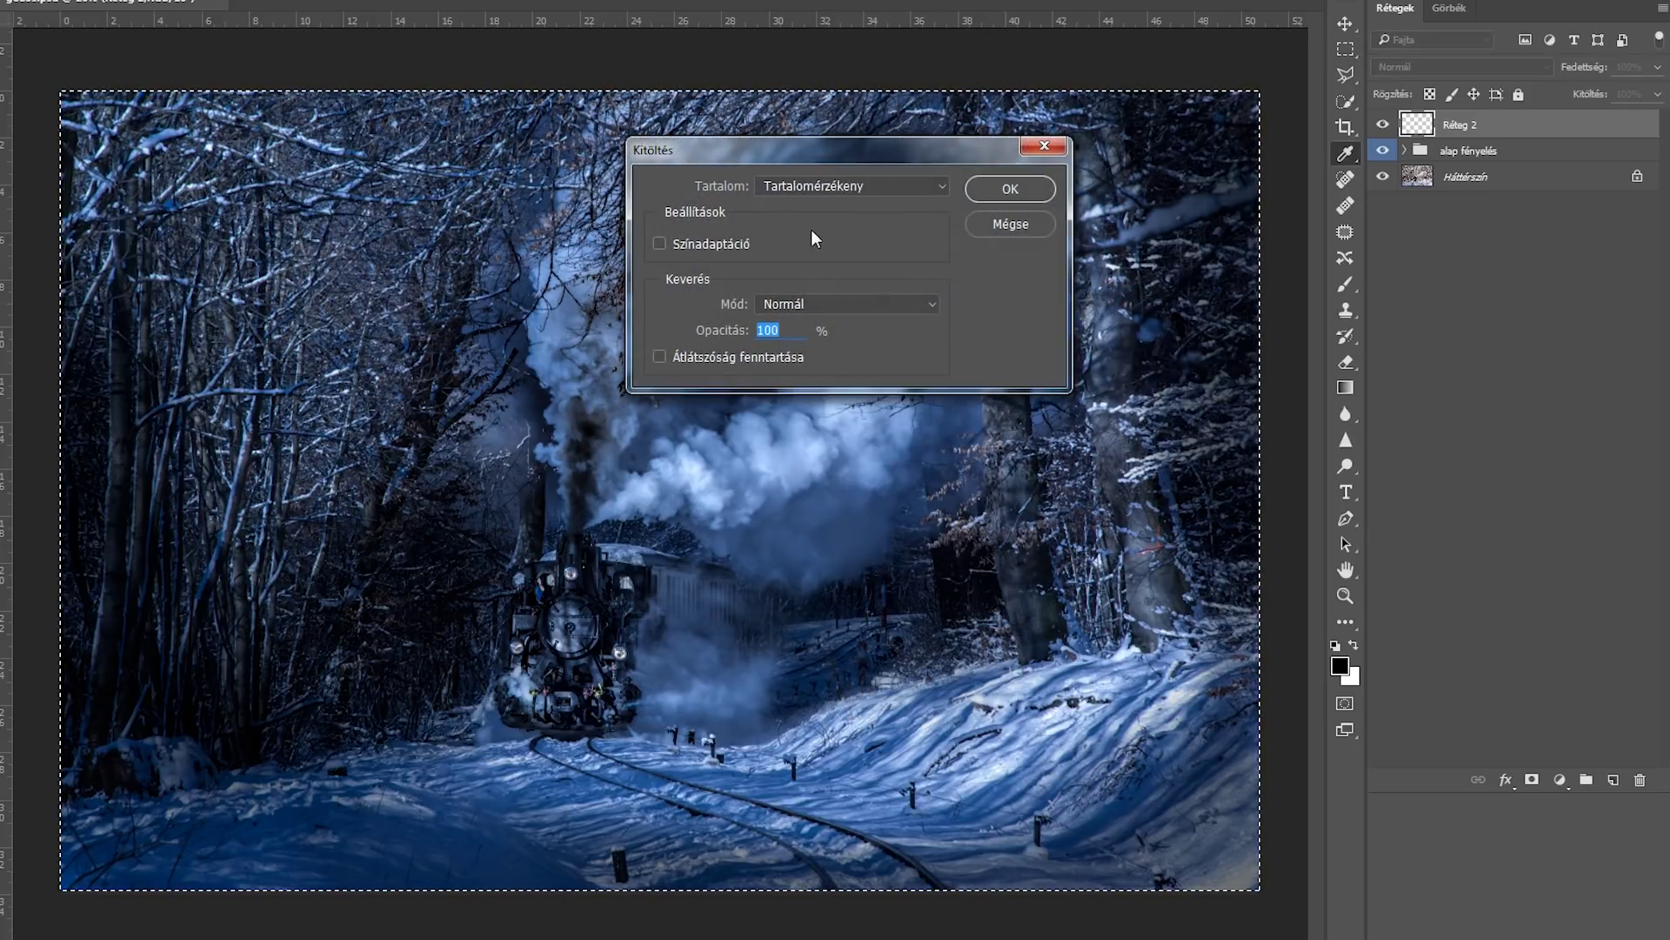
pyautogui.click(848, 185)
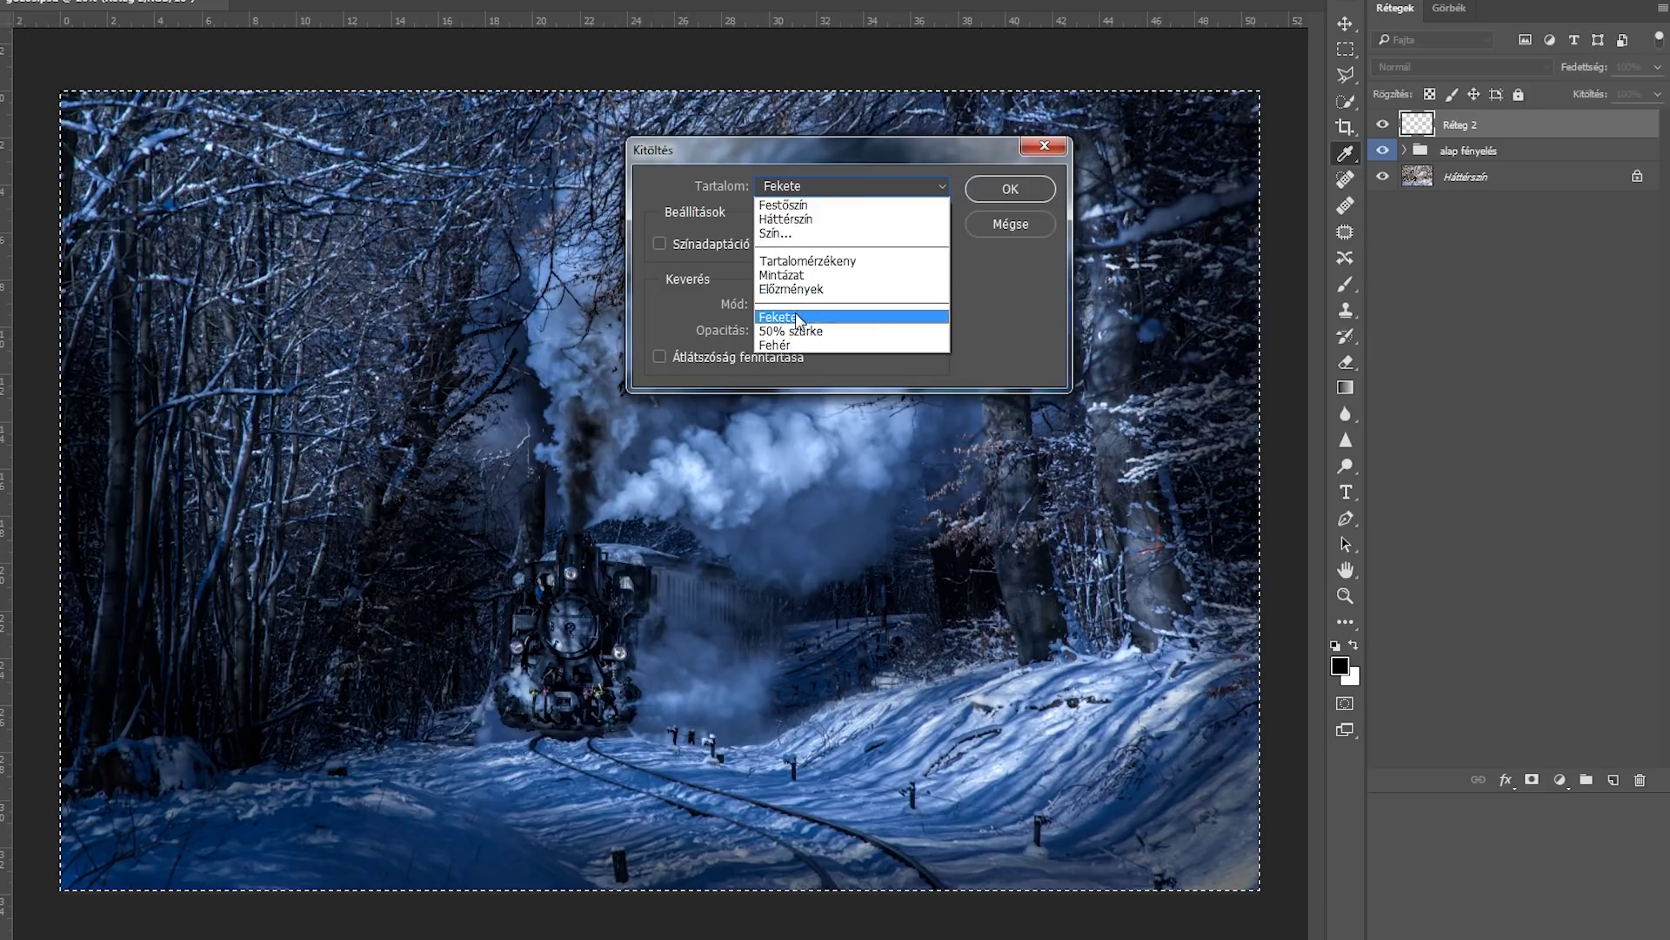
pyautogui.click(796, 314)
pyautogui.press('Return')
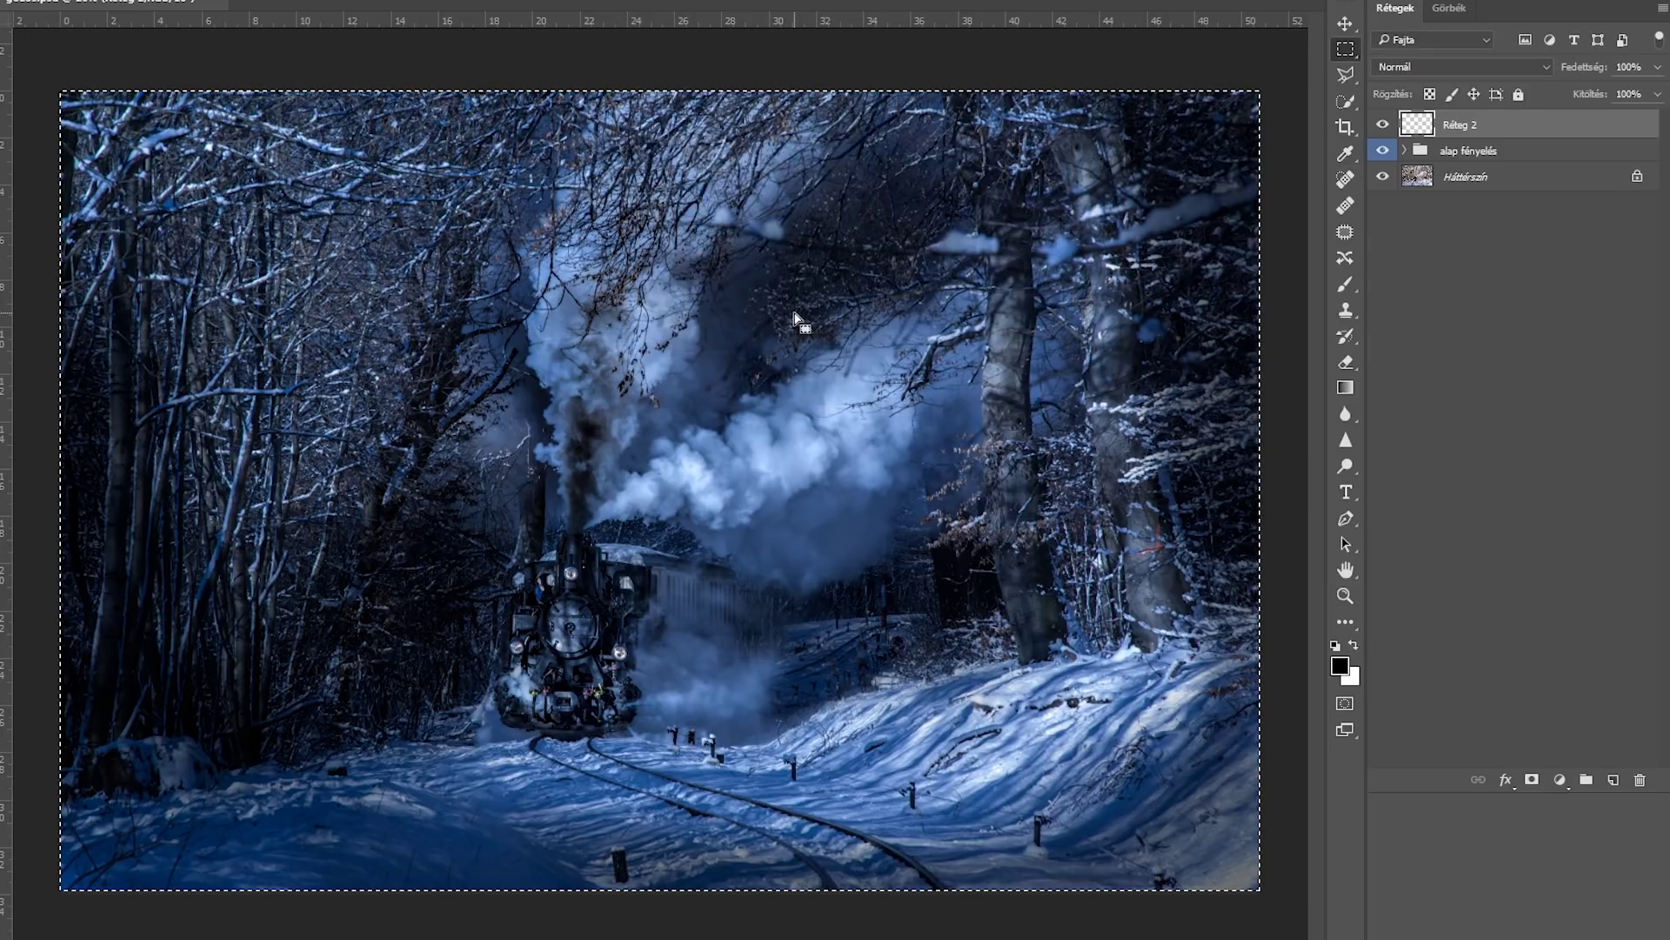
pyautogui.hotkey('ctrl', 'd')
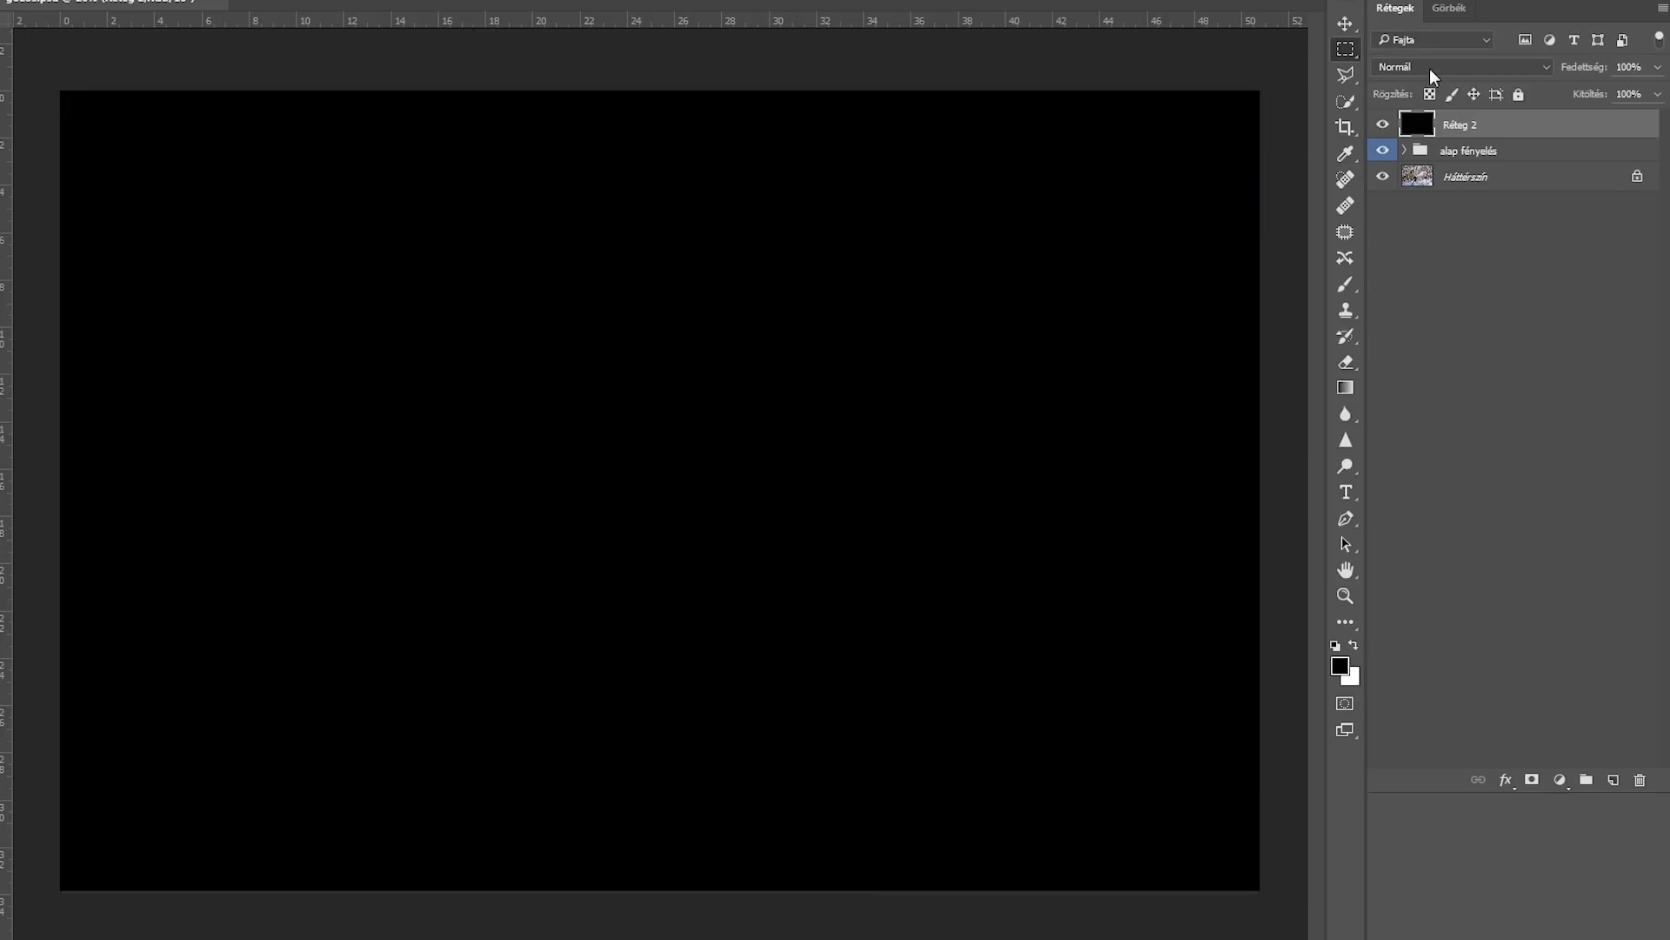
# Step: Set the black layer's blend mode to Screen (Raszter)
pyautogui.click(1432, 71)
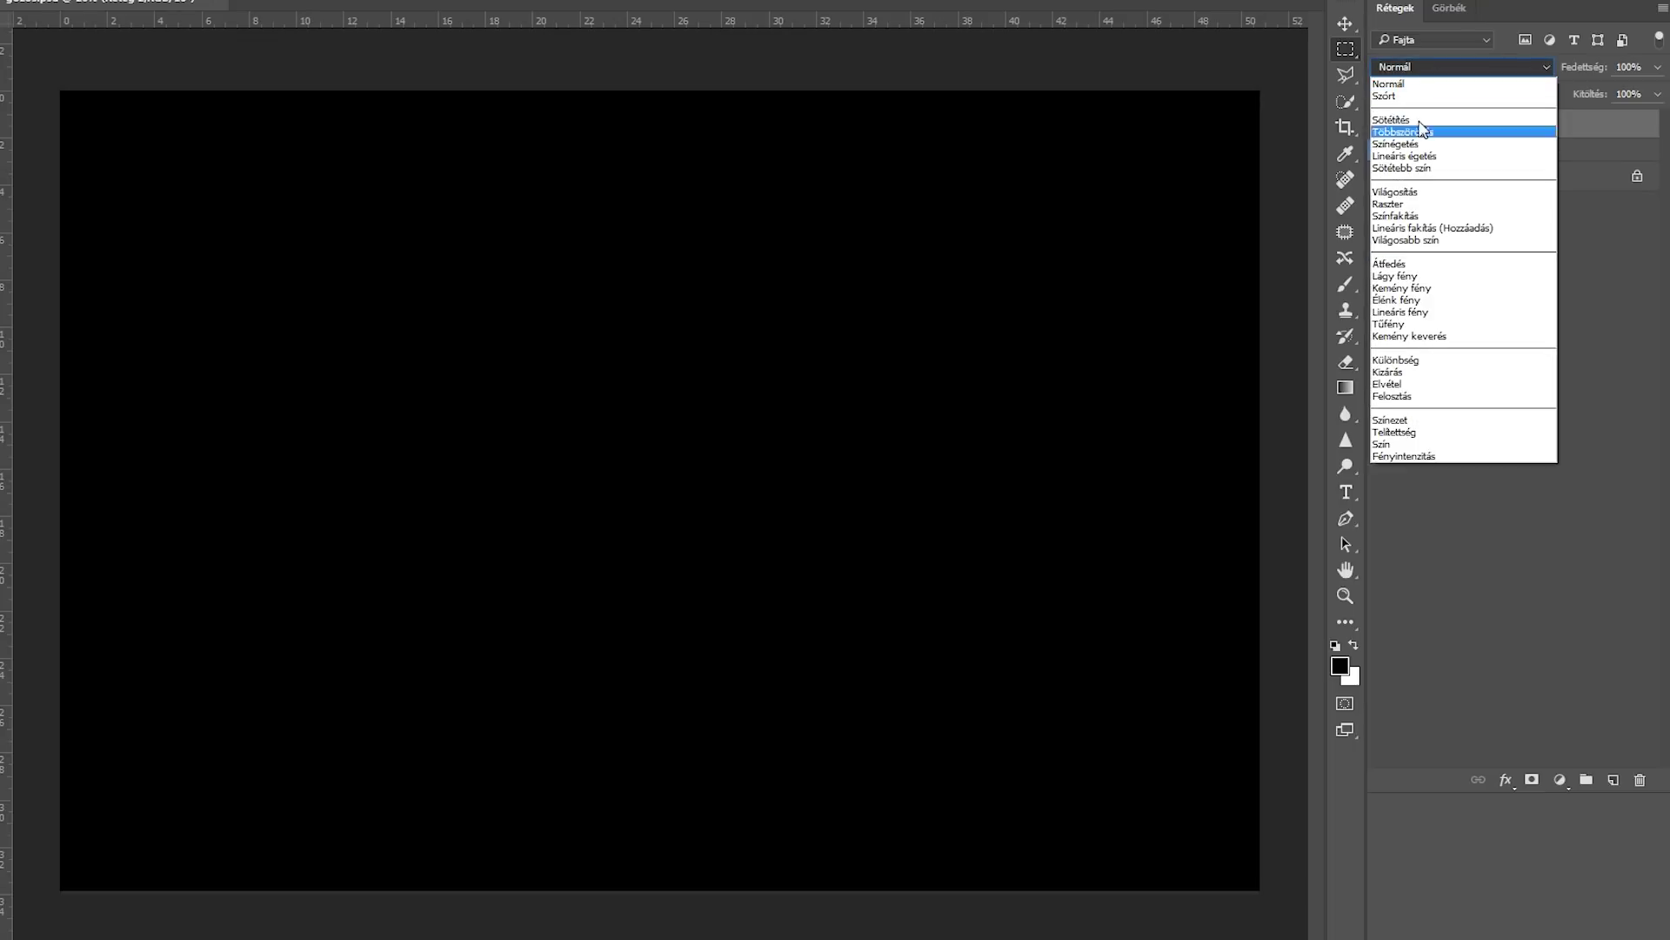
pyautogui.click(1411, 206)
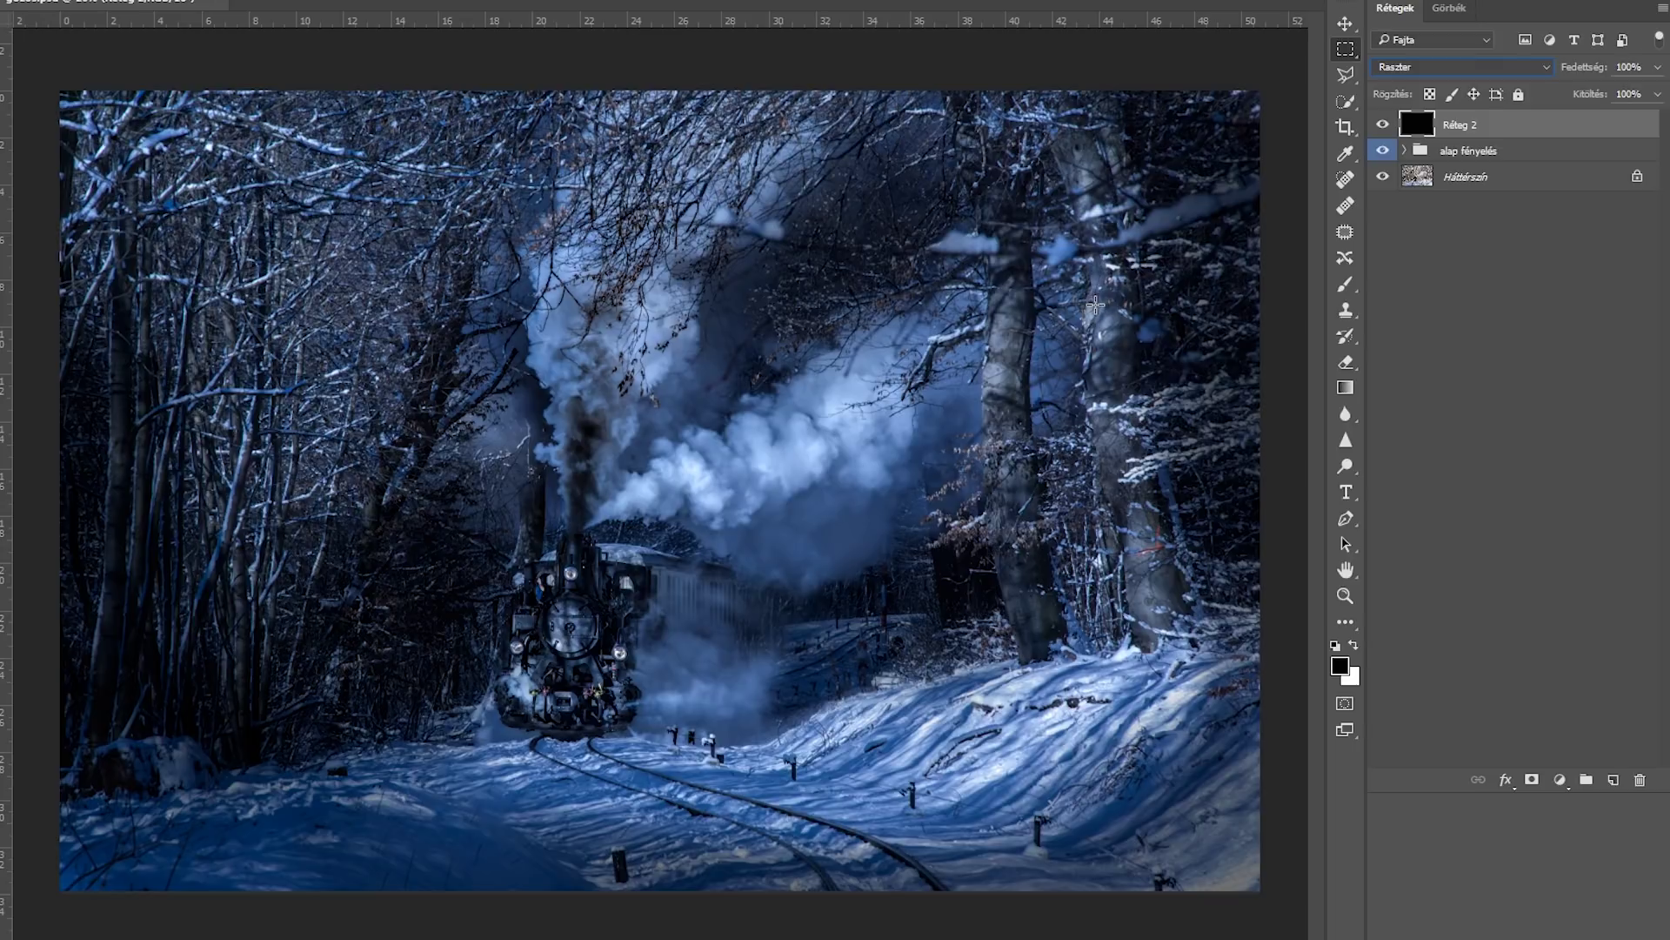
pyautogui.click(1384, 125)
# Step: With the Polygonal Lasso, outline the beam from the locomotive down the tracks and up the right tree
pyautogui.click(1353, 76)
pyautogui.rightClick(1354, 76)
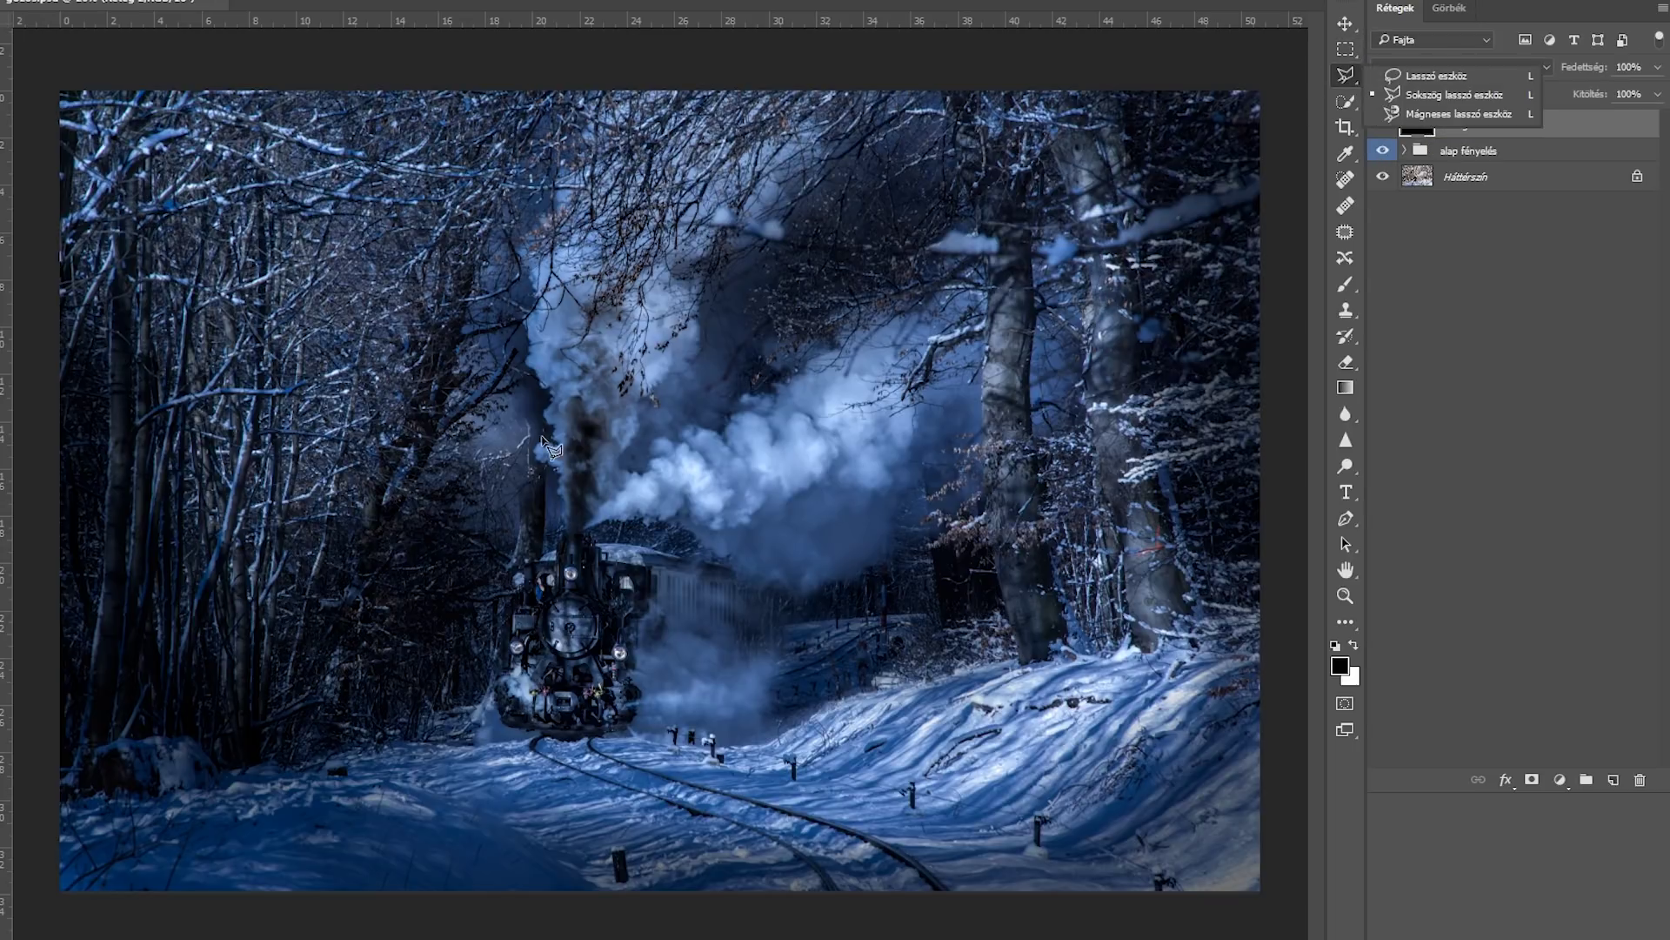
pyautogui.click(54, 207)
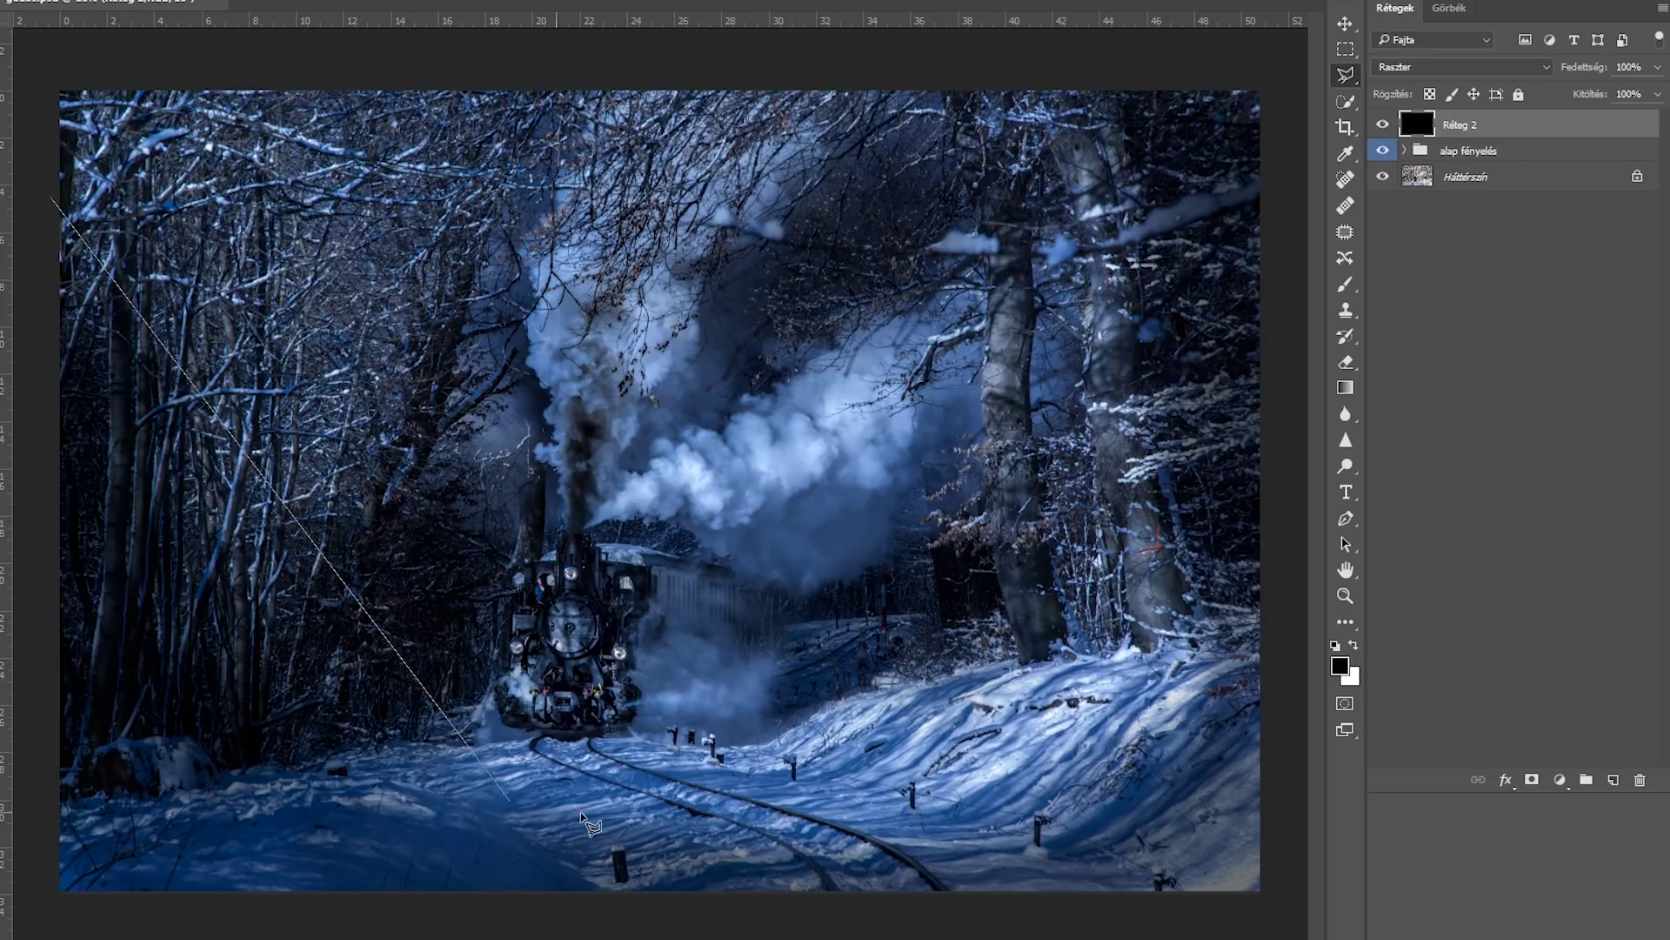
pyautogui.click(512, 671)
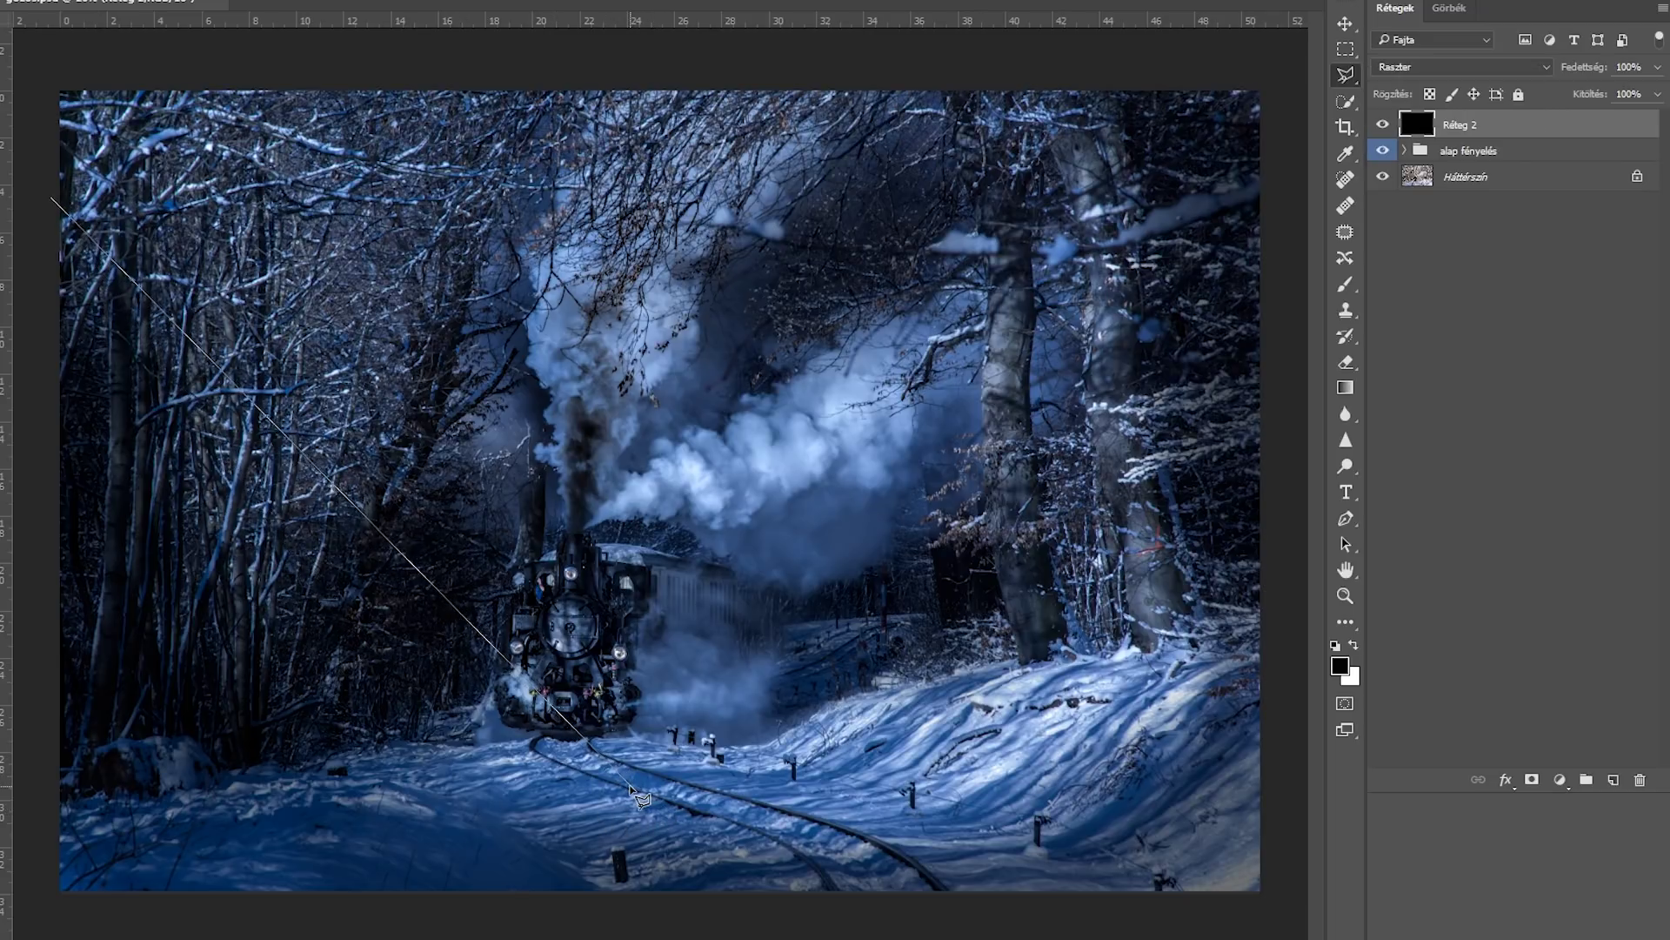
pyautogui.click(599, 789)
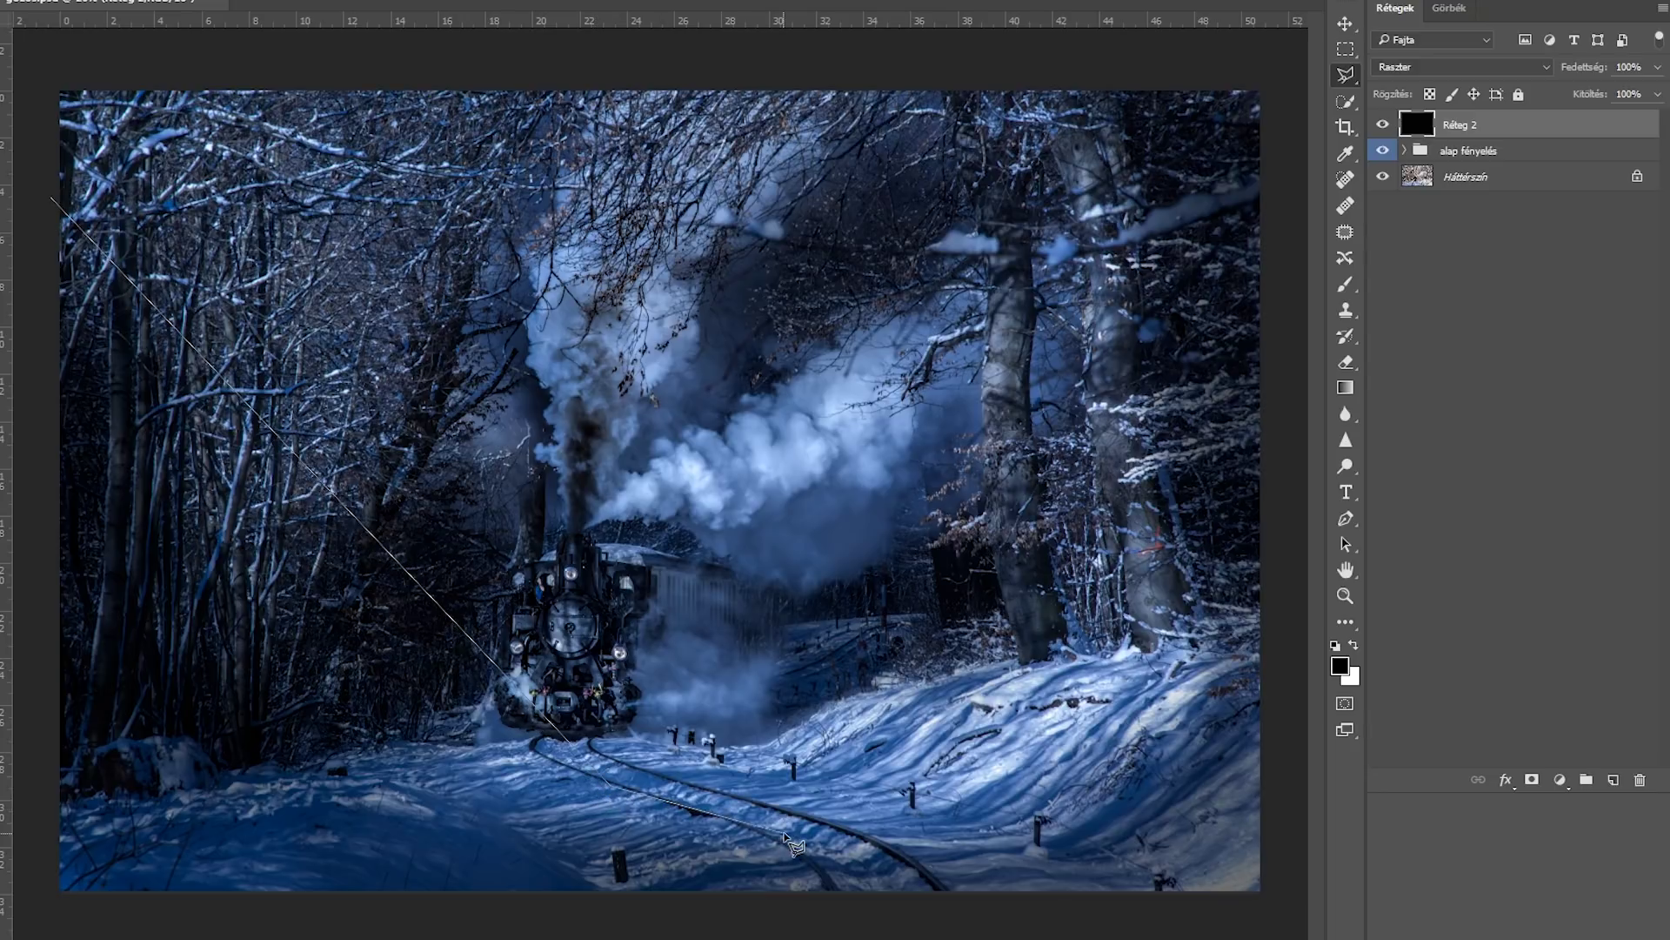
pyautogui.click(1038, 816)
pyautogui.click(1167, 735)
pyautogui.click(1190, 639)
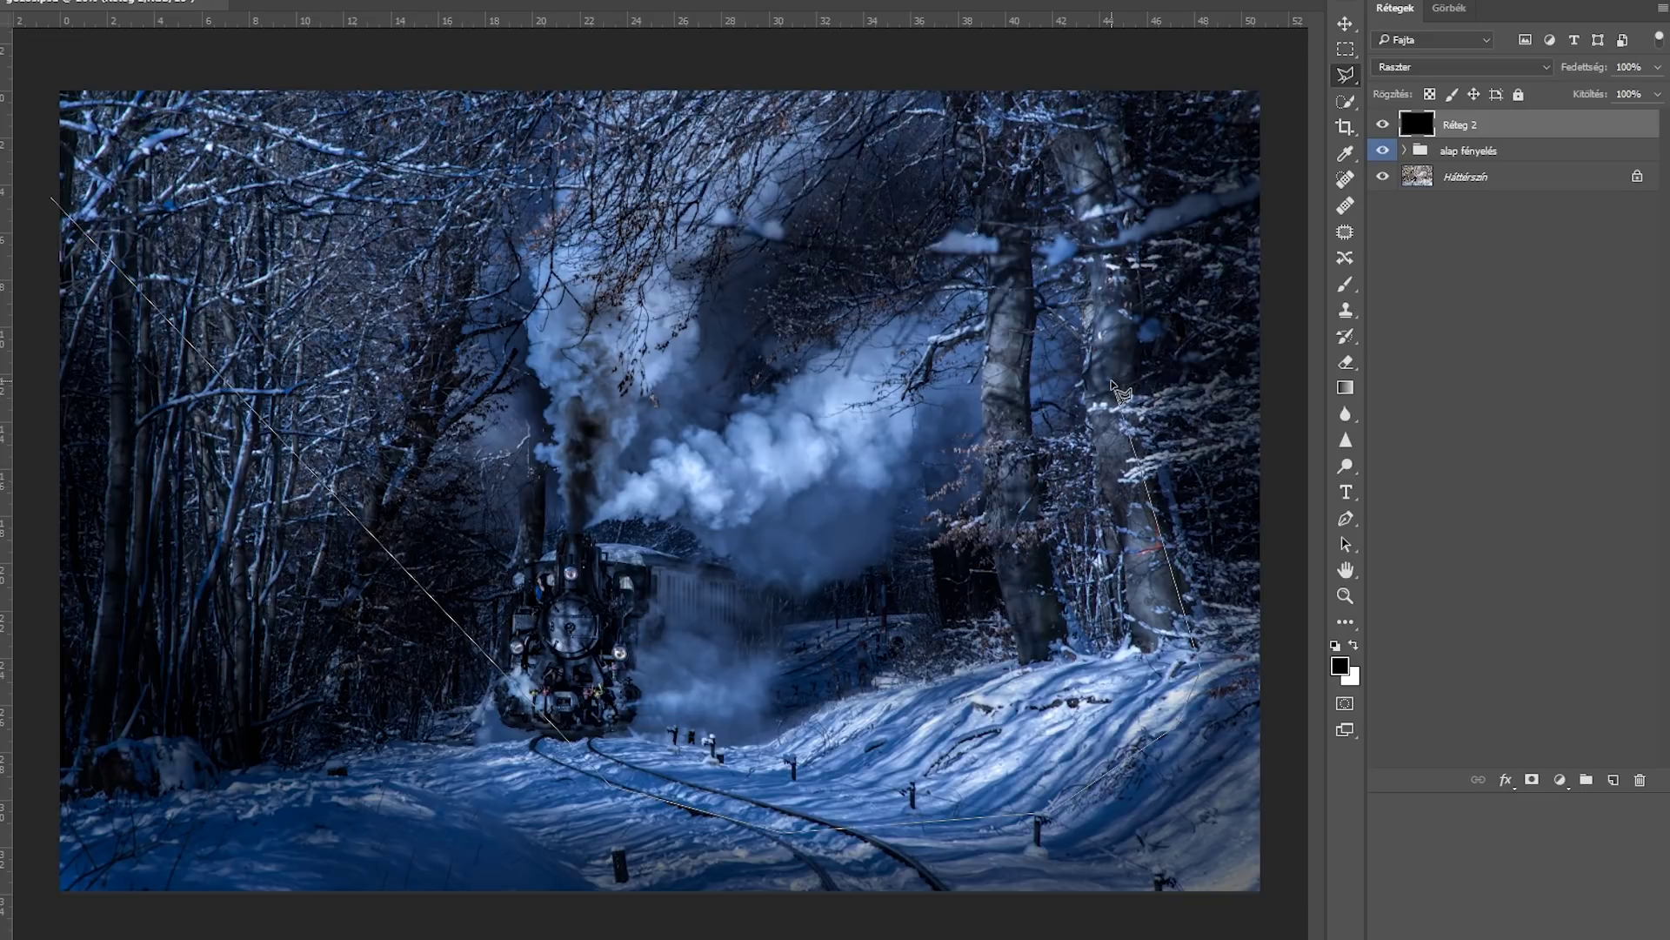
pyautogui.click(1077, 193)
# Step: Close the beam outline across the top-left corner and reshape its lower-left edge
pyautogui.click(365, 91)
pyautogui.click(104, 67)
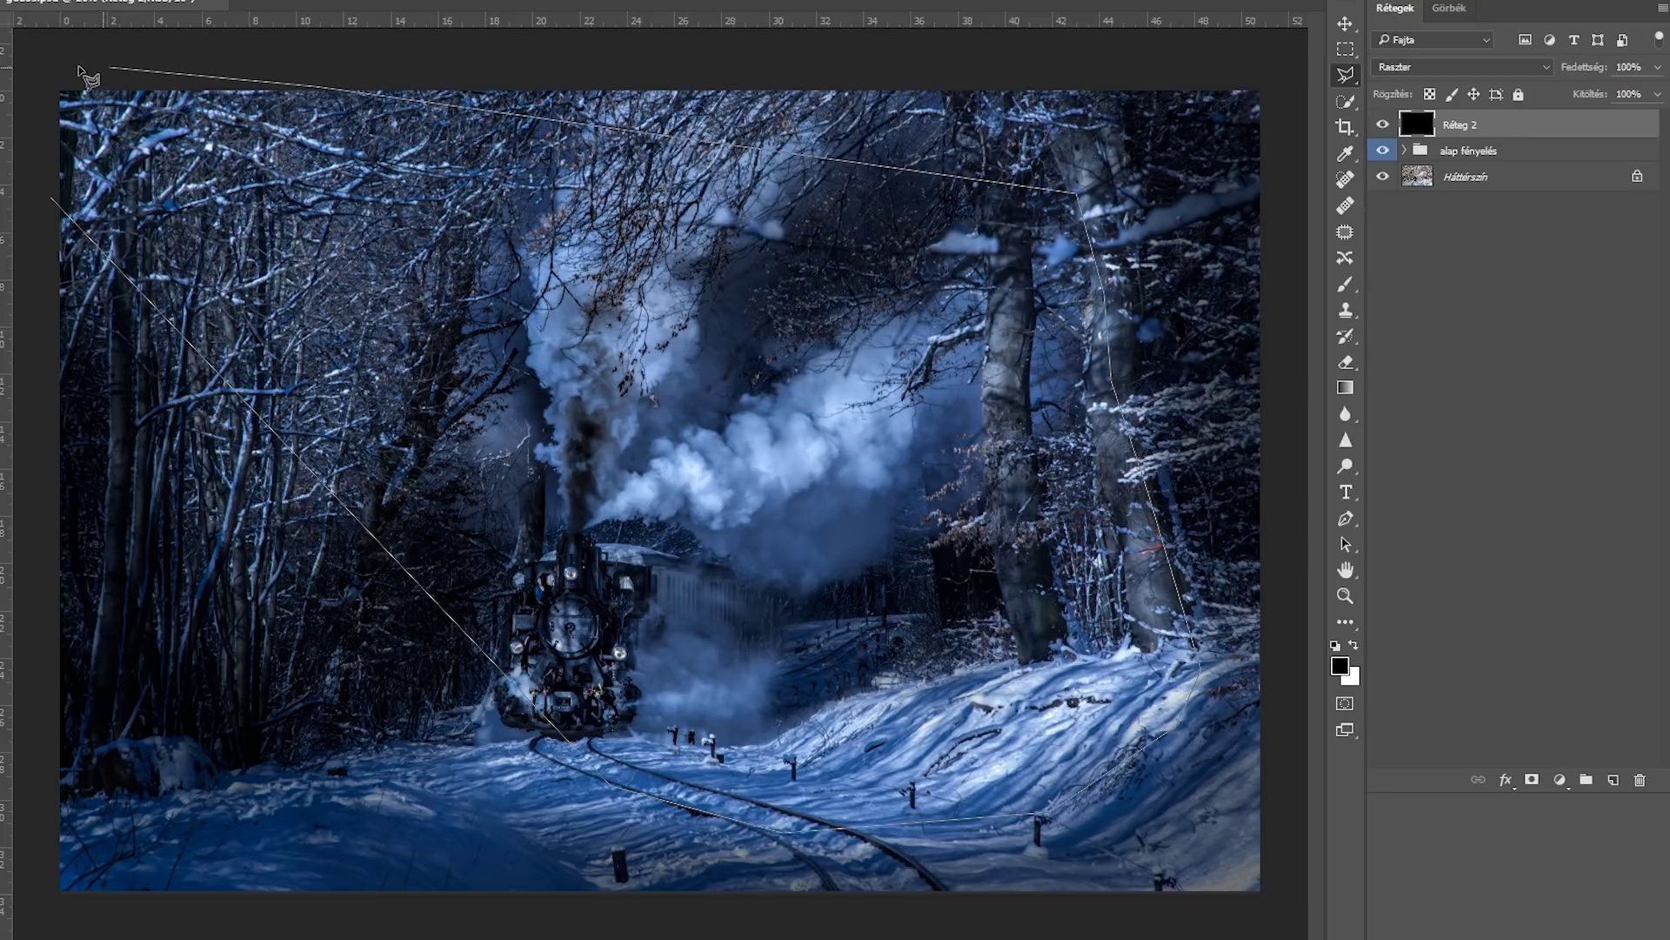
pyautogui.click(33, 80)
pyautogui.click(31, 123)
pyautogui.click(50, 198)
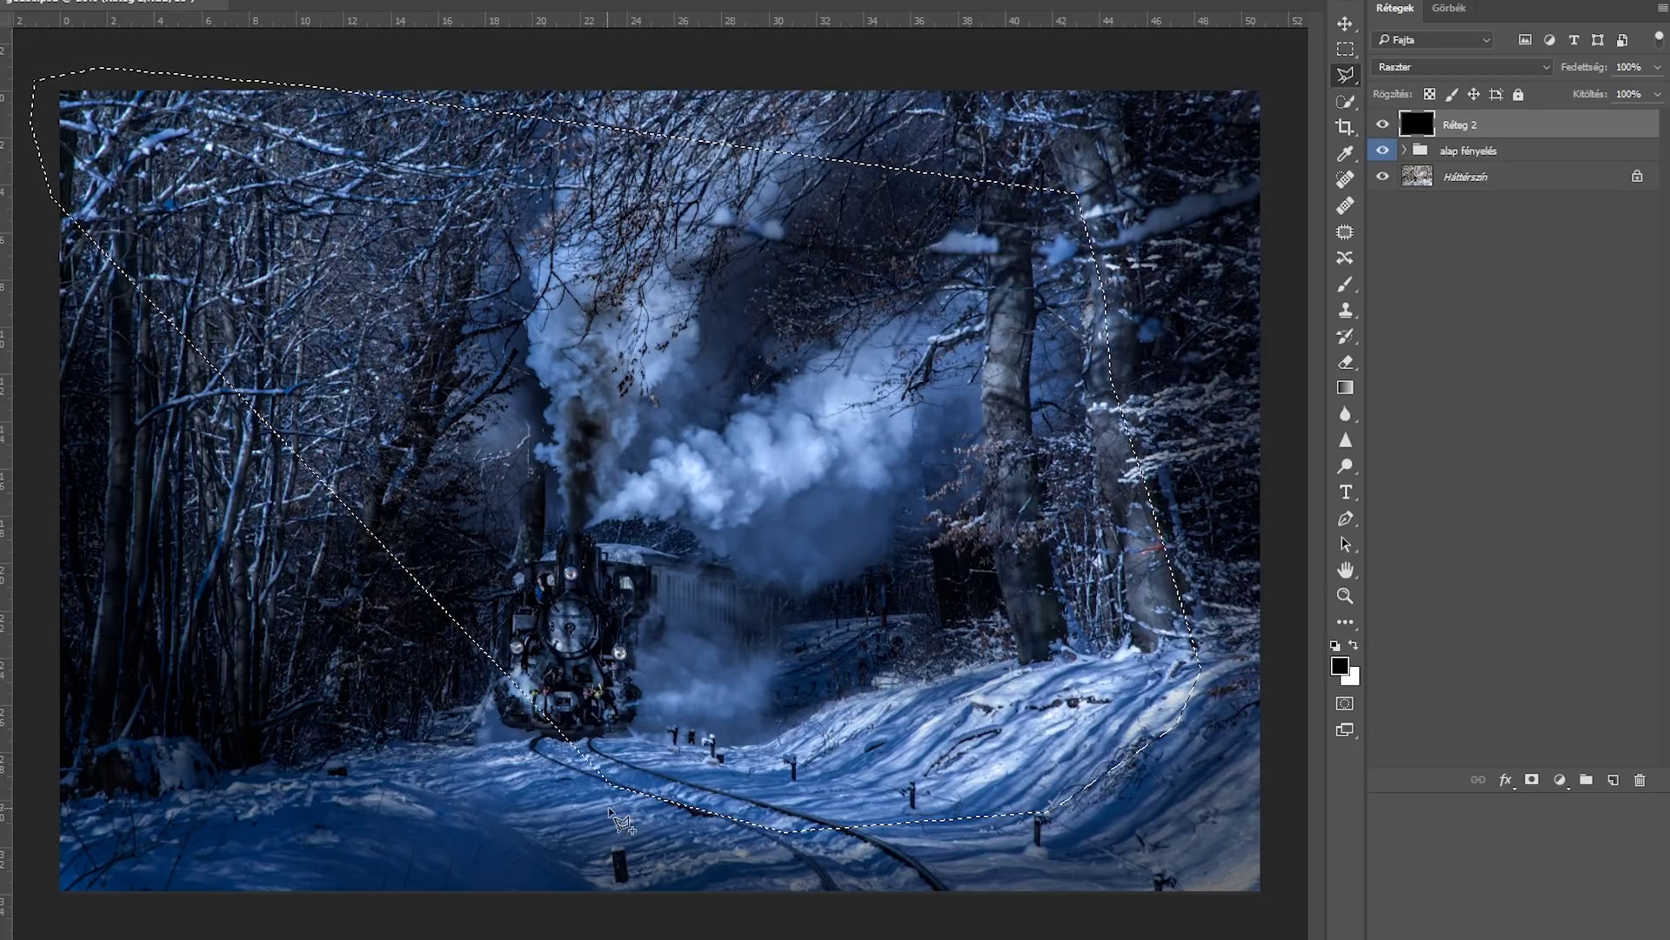
pyautogui.click(532, 799)
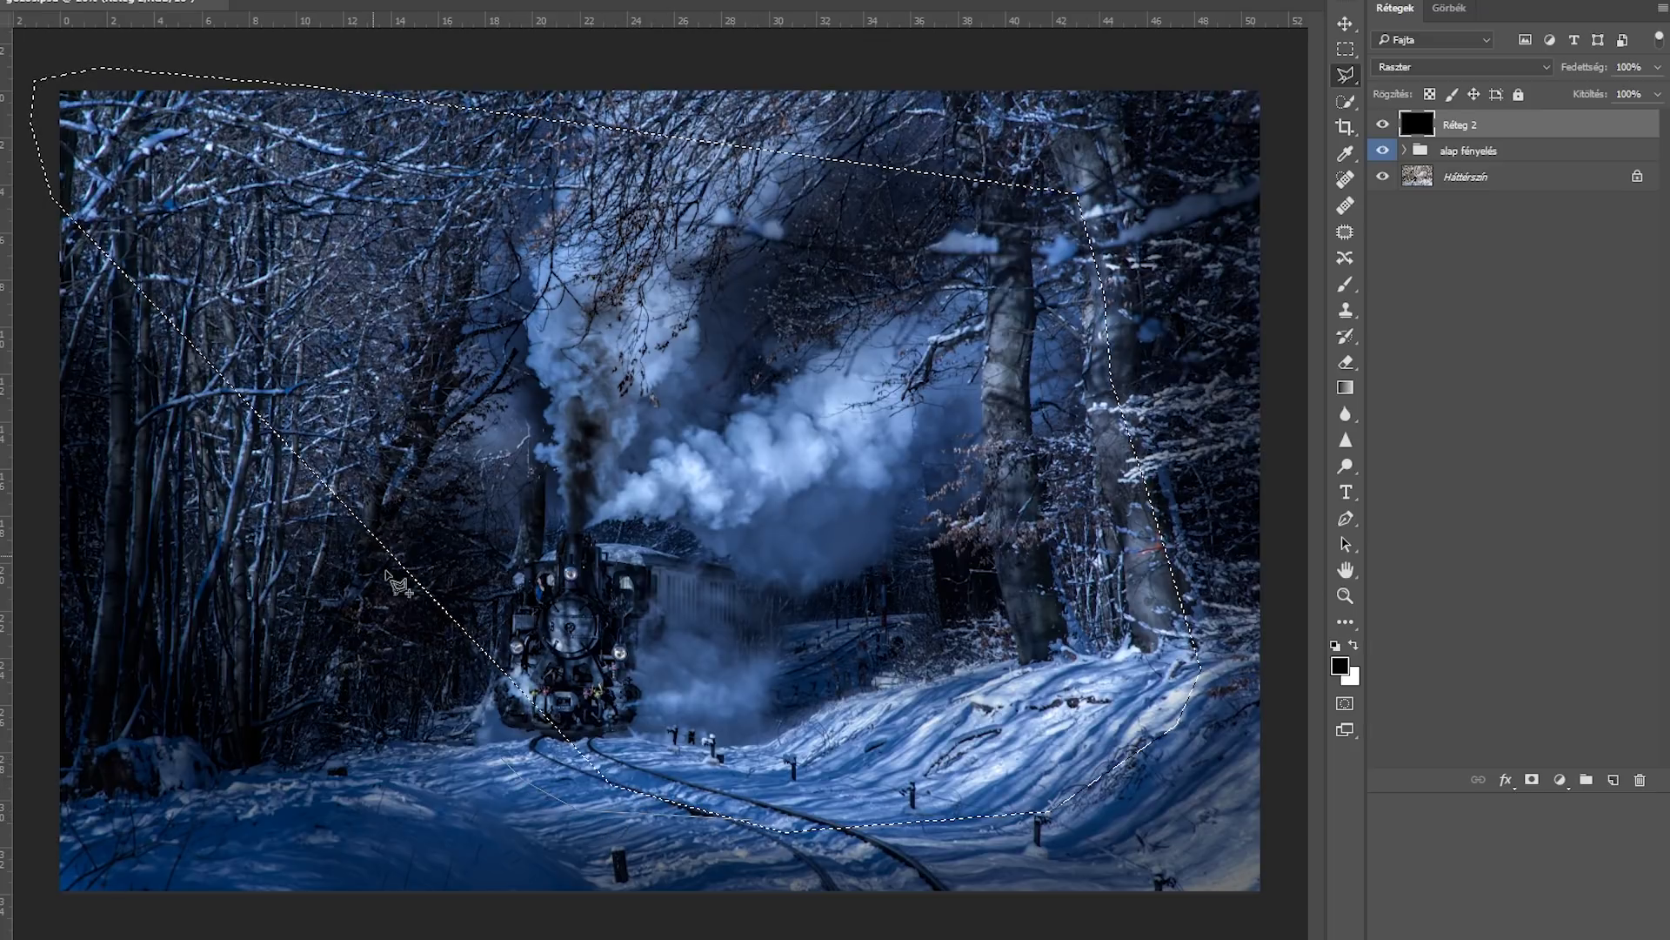
pyautogui.click(355, 505)
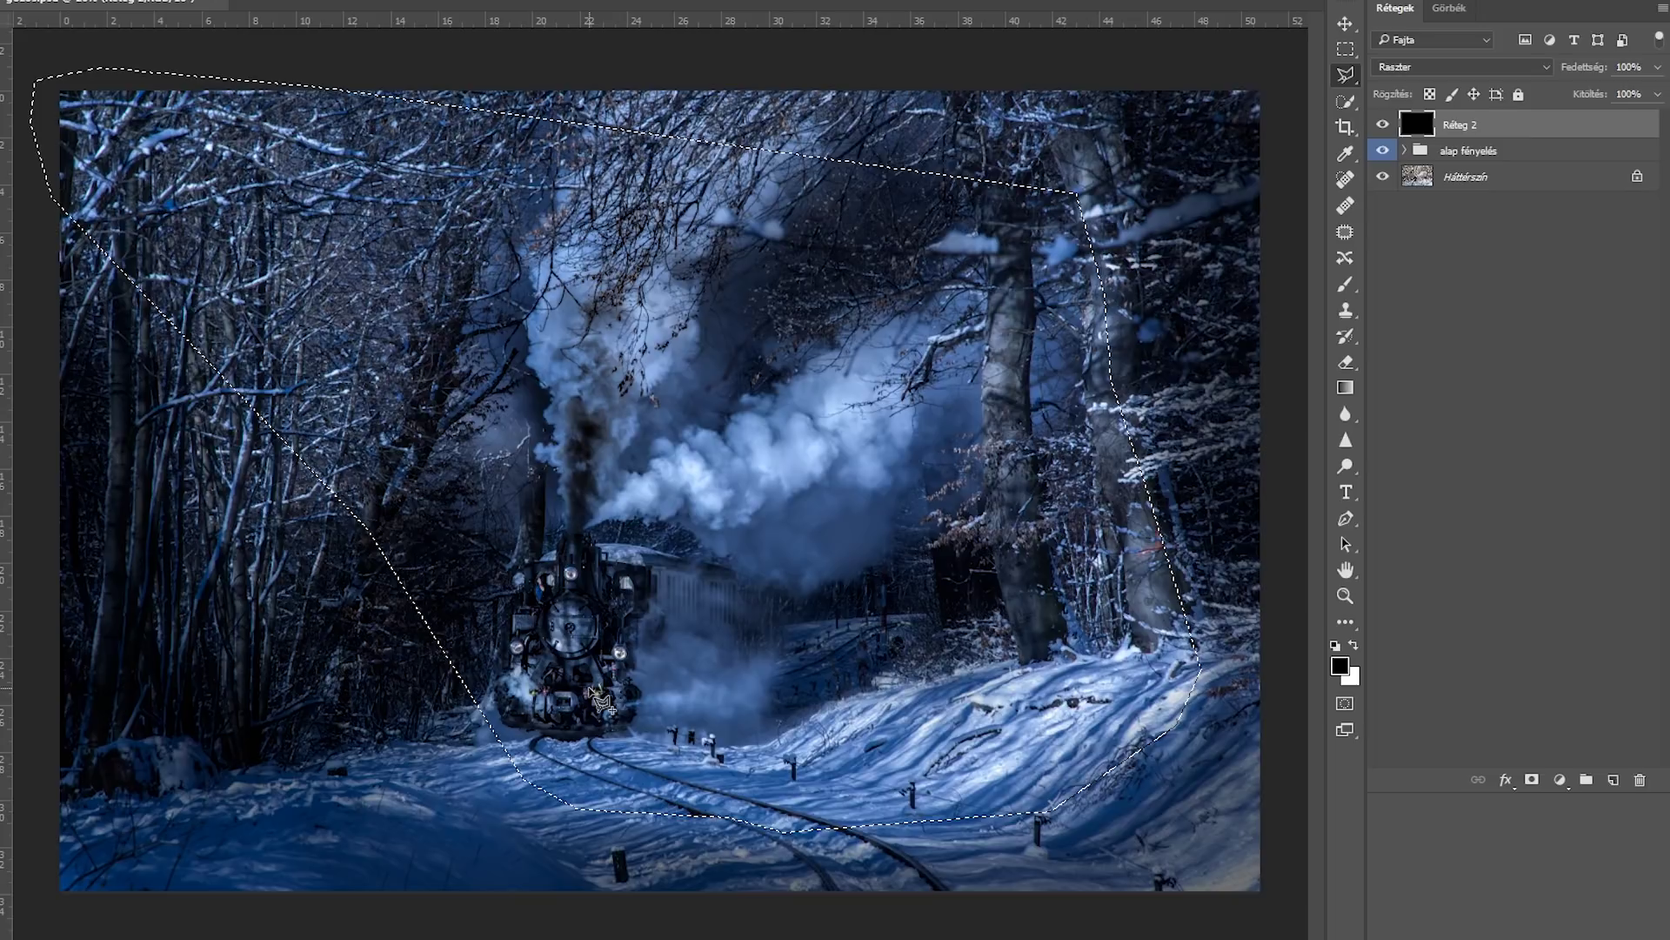
pyautogui.click(533, 799)
# Step: Fill the beam selection on Réteg 2 with White
pyautogui.rightClick(610, 454)
pyautogui.click(701, 741)
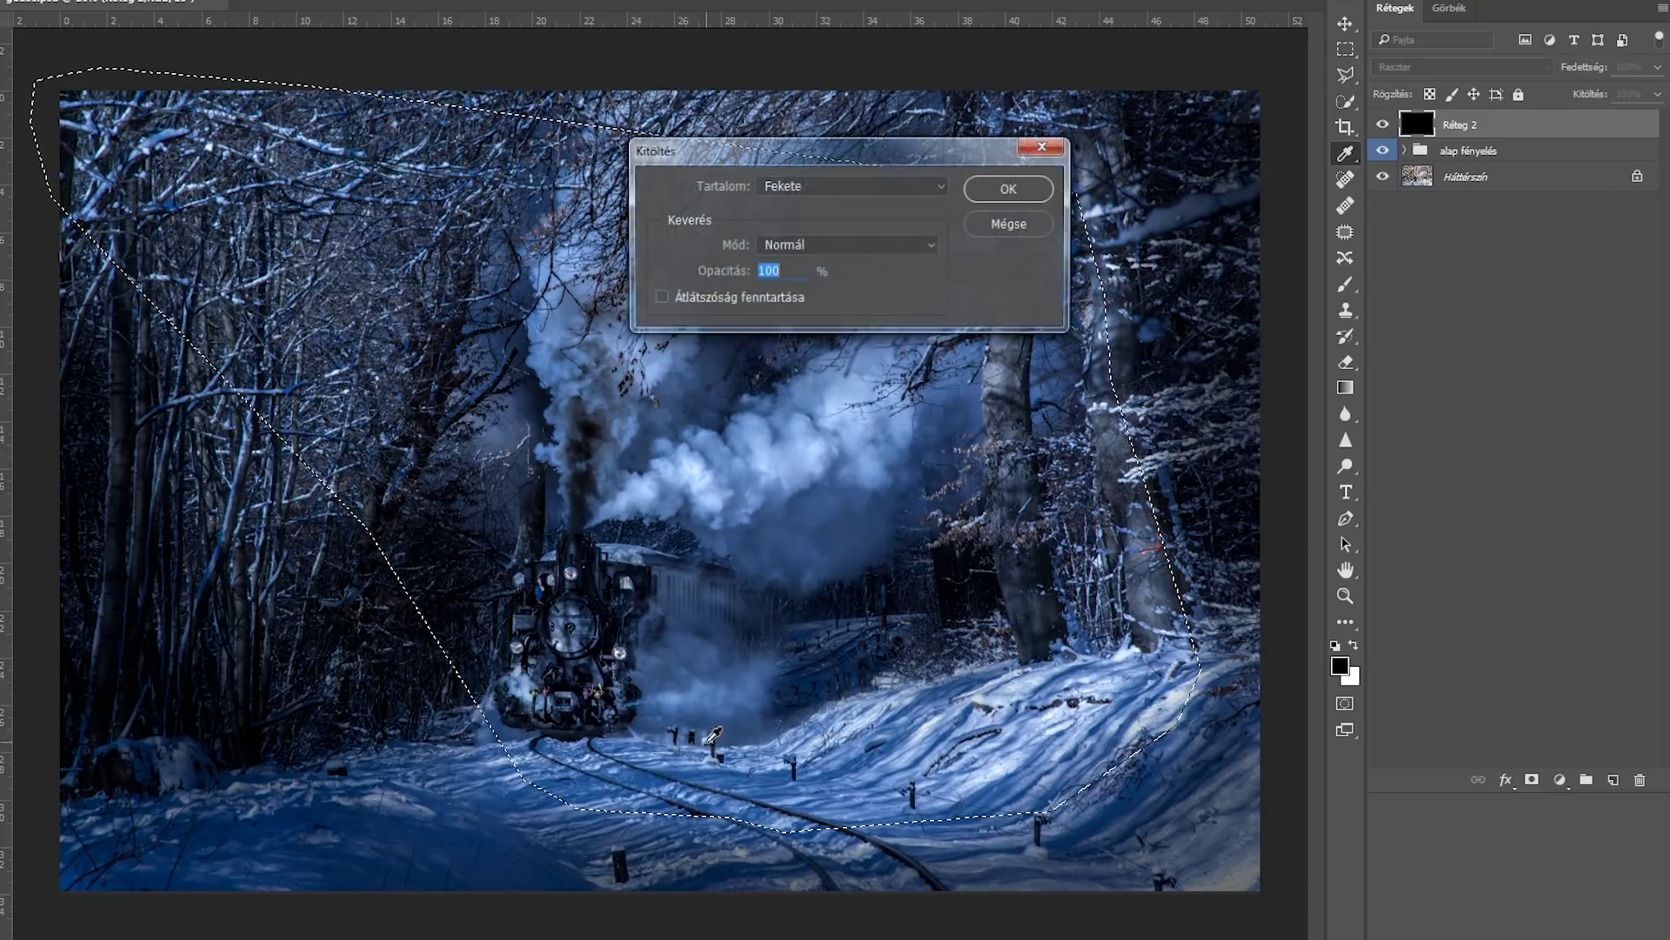
pyautogui.click(839, 187)
pyautogui.click(822, 347)
pyautogui.press('Return')
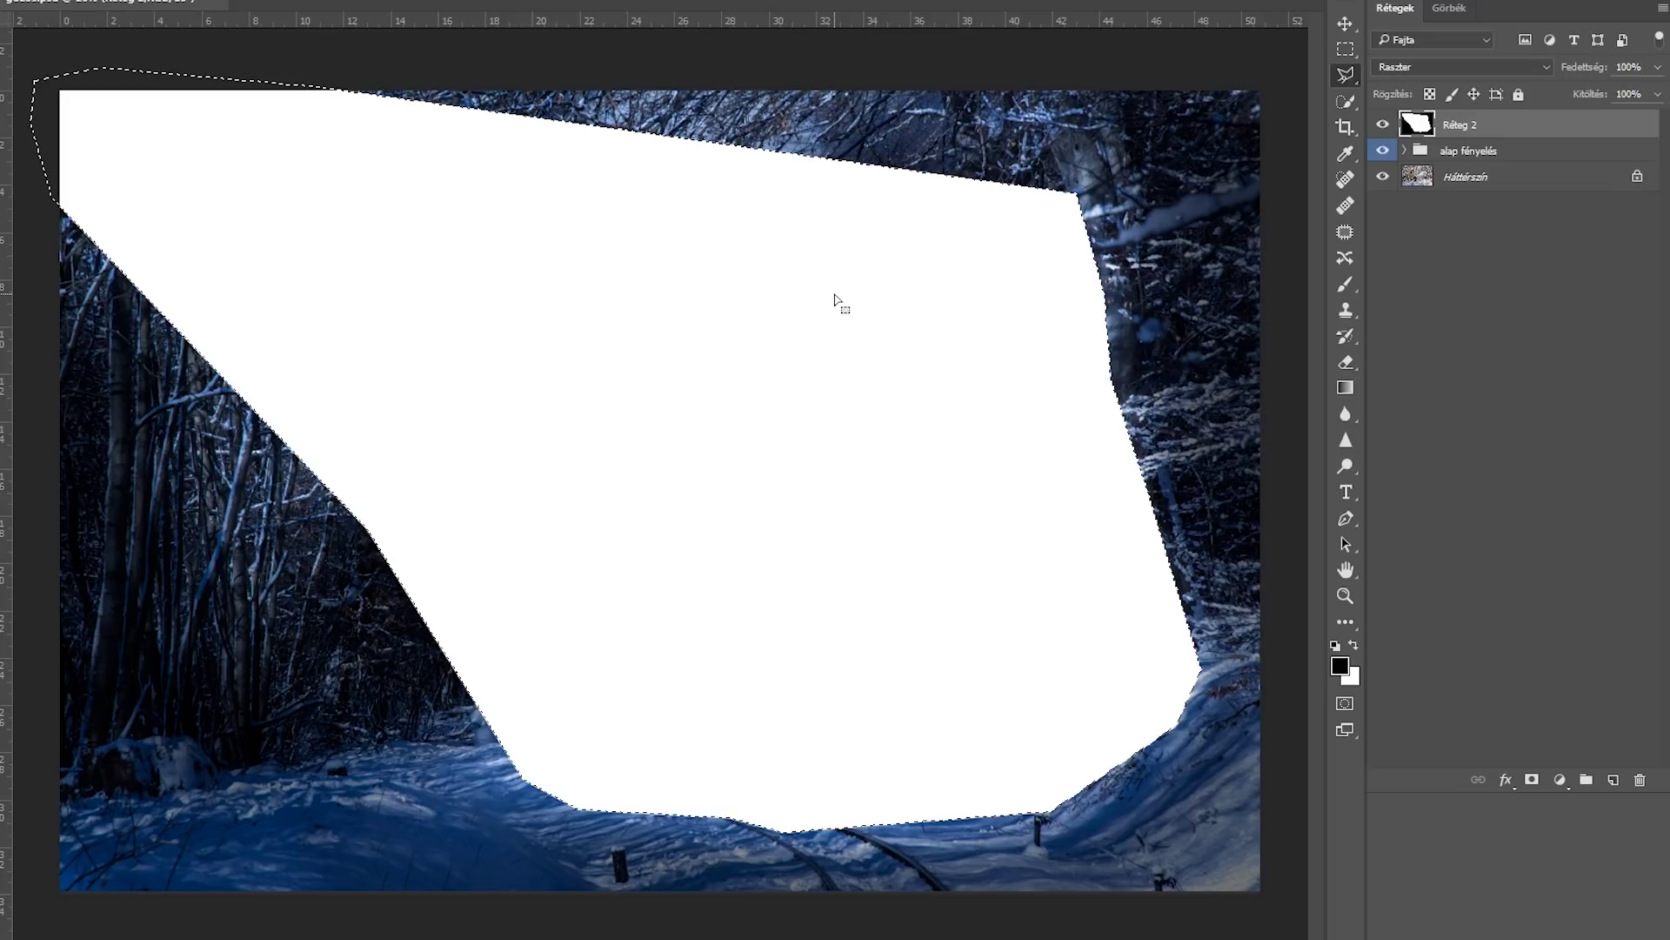
# Step: Deselect and set Réteg 2's white beam to 50% opacity
pyautogui.hotkey('ctrl', 'd')
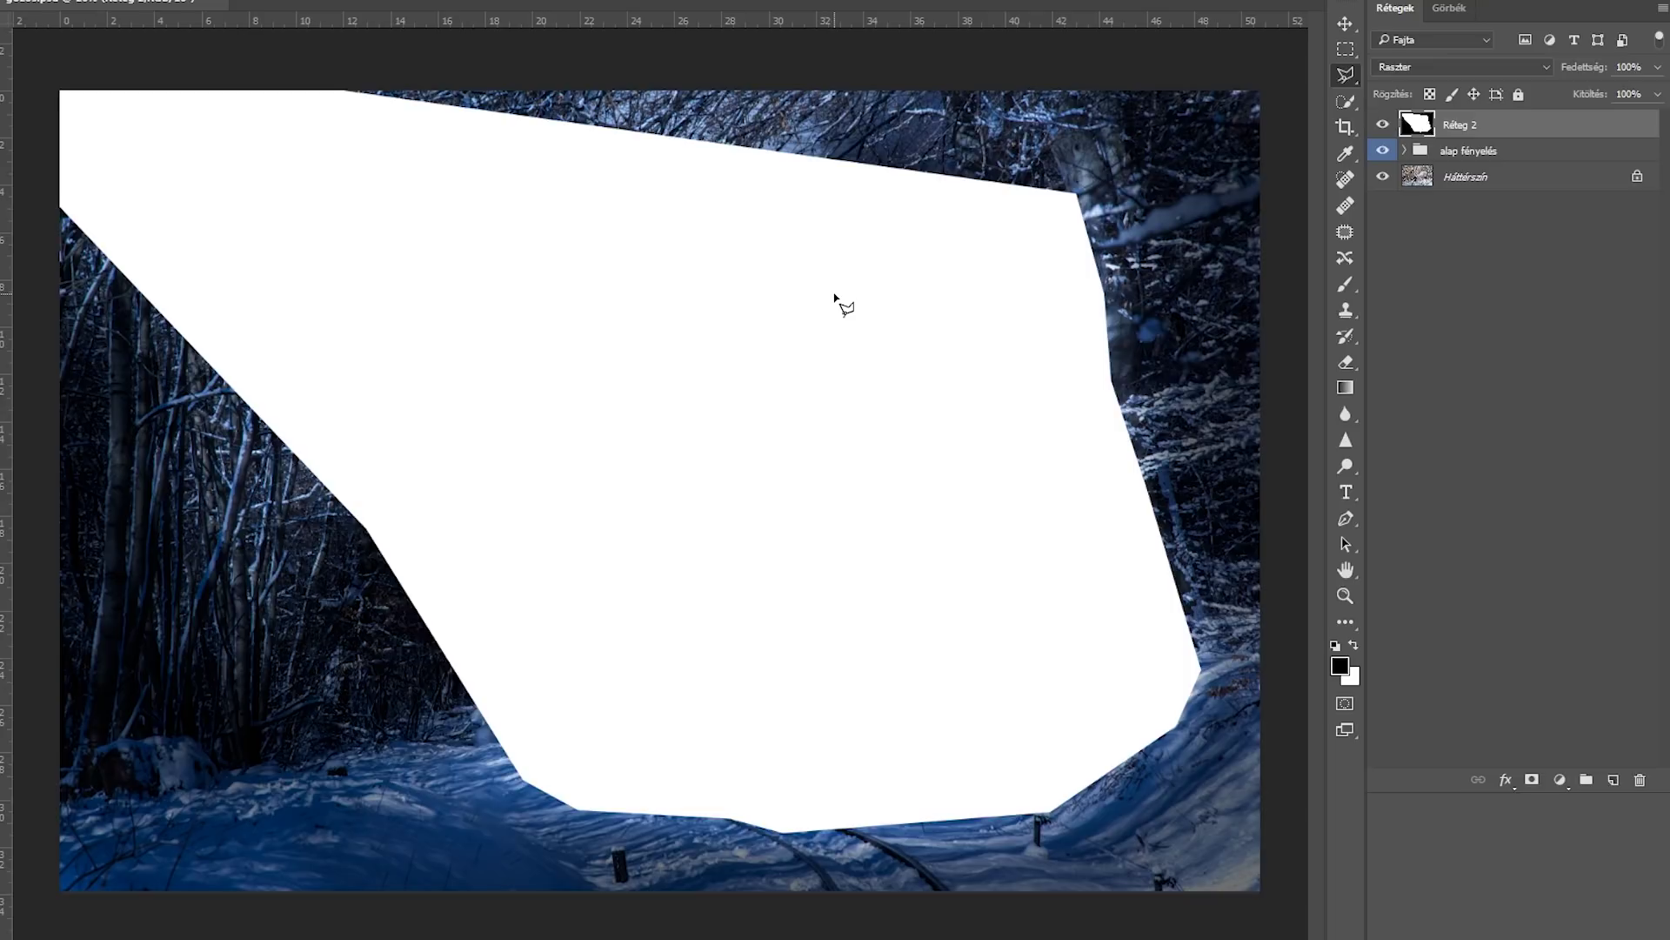
pyautogui.press('v')
pyautogui.press('8')
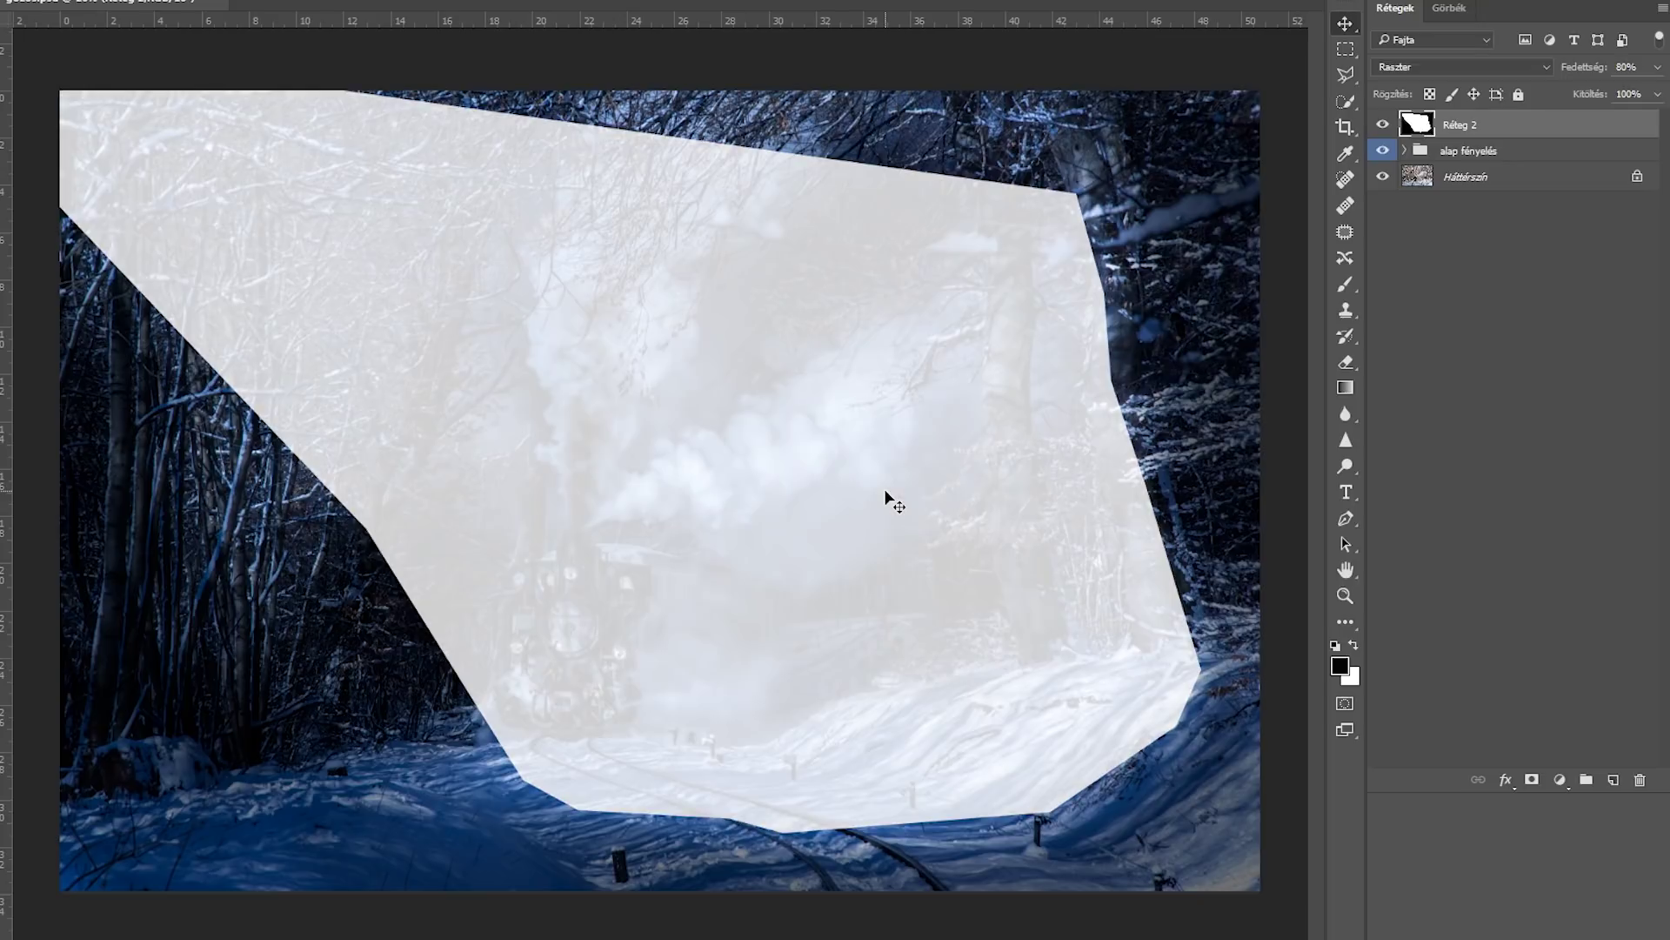
pyautogui.press('5')
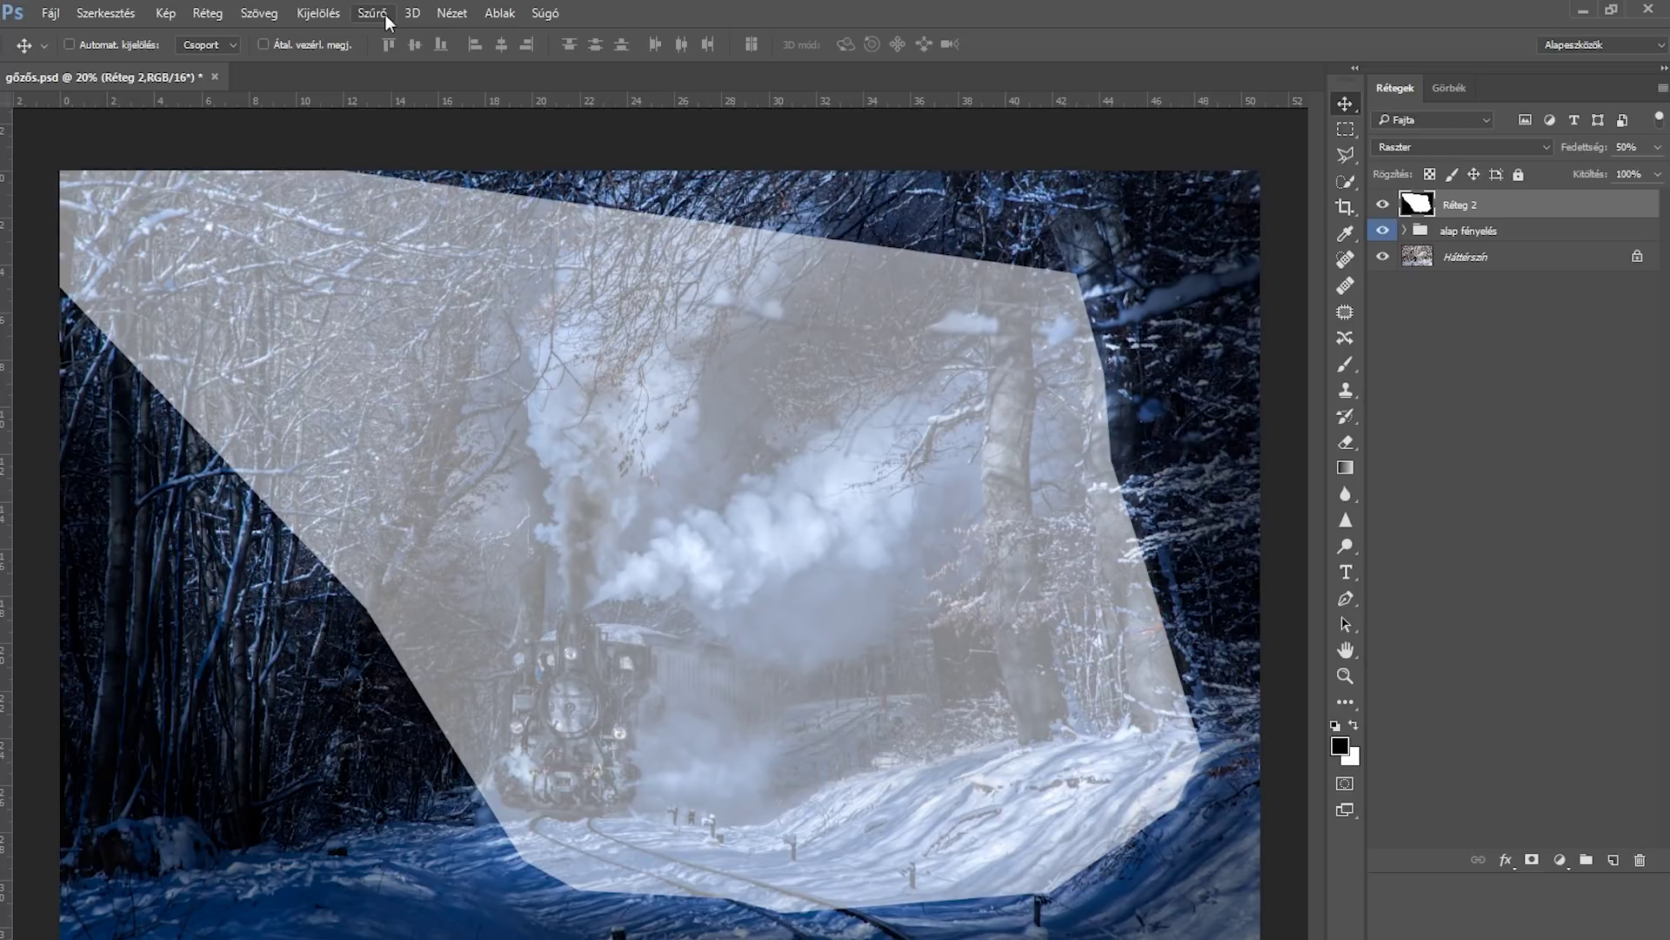
pyautogui.click(385, 14)
pyautogui.moveTo(430, 252)
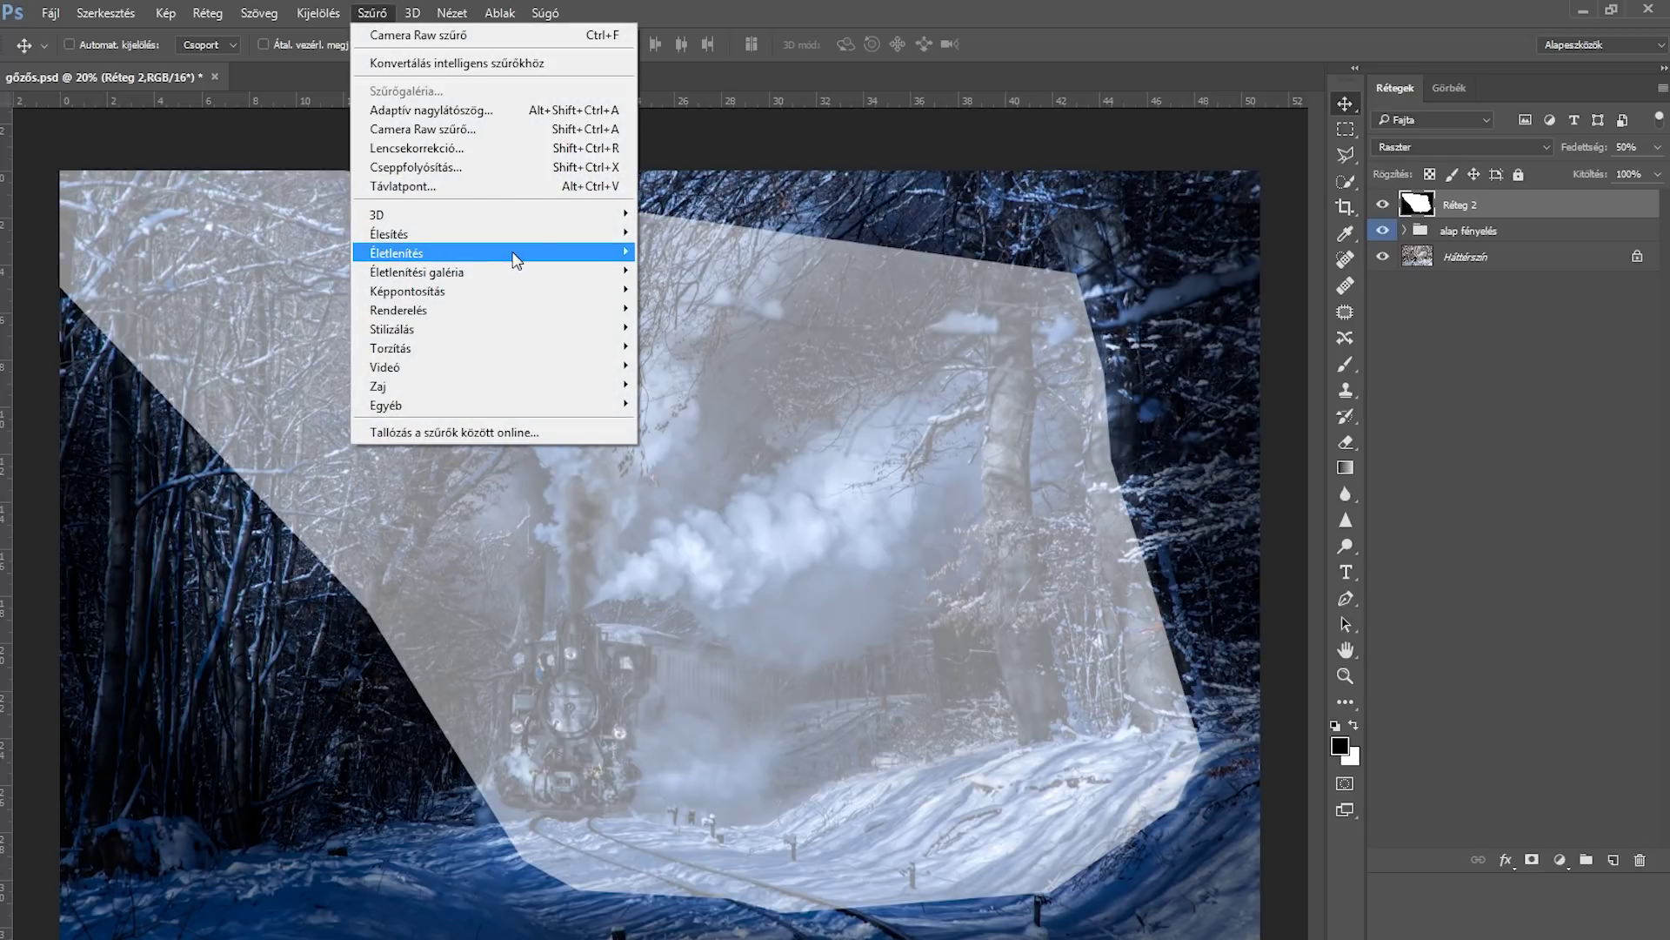
# Step: Apply a Gaussian Blur of about 164.7 px radius to the white beam
pyautogui.click(703, 366)
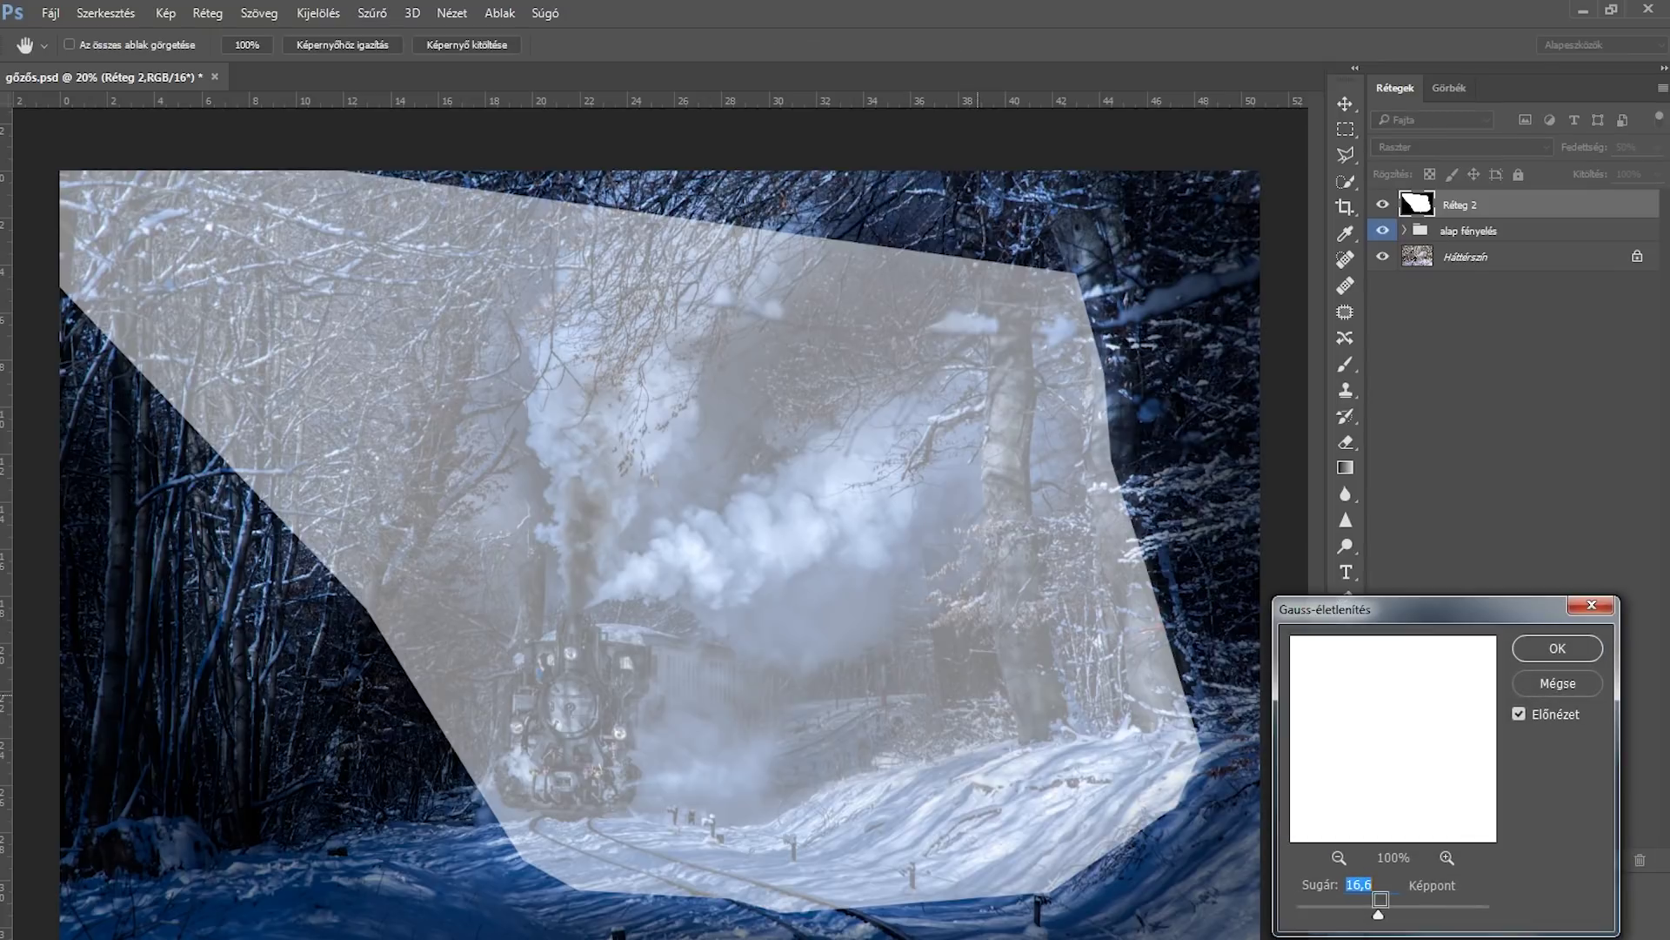
pyautogui.moveTo(1377, 907); pyautogui.dragTo(1399, 912)
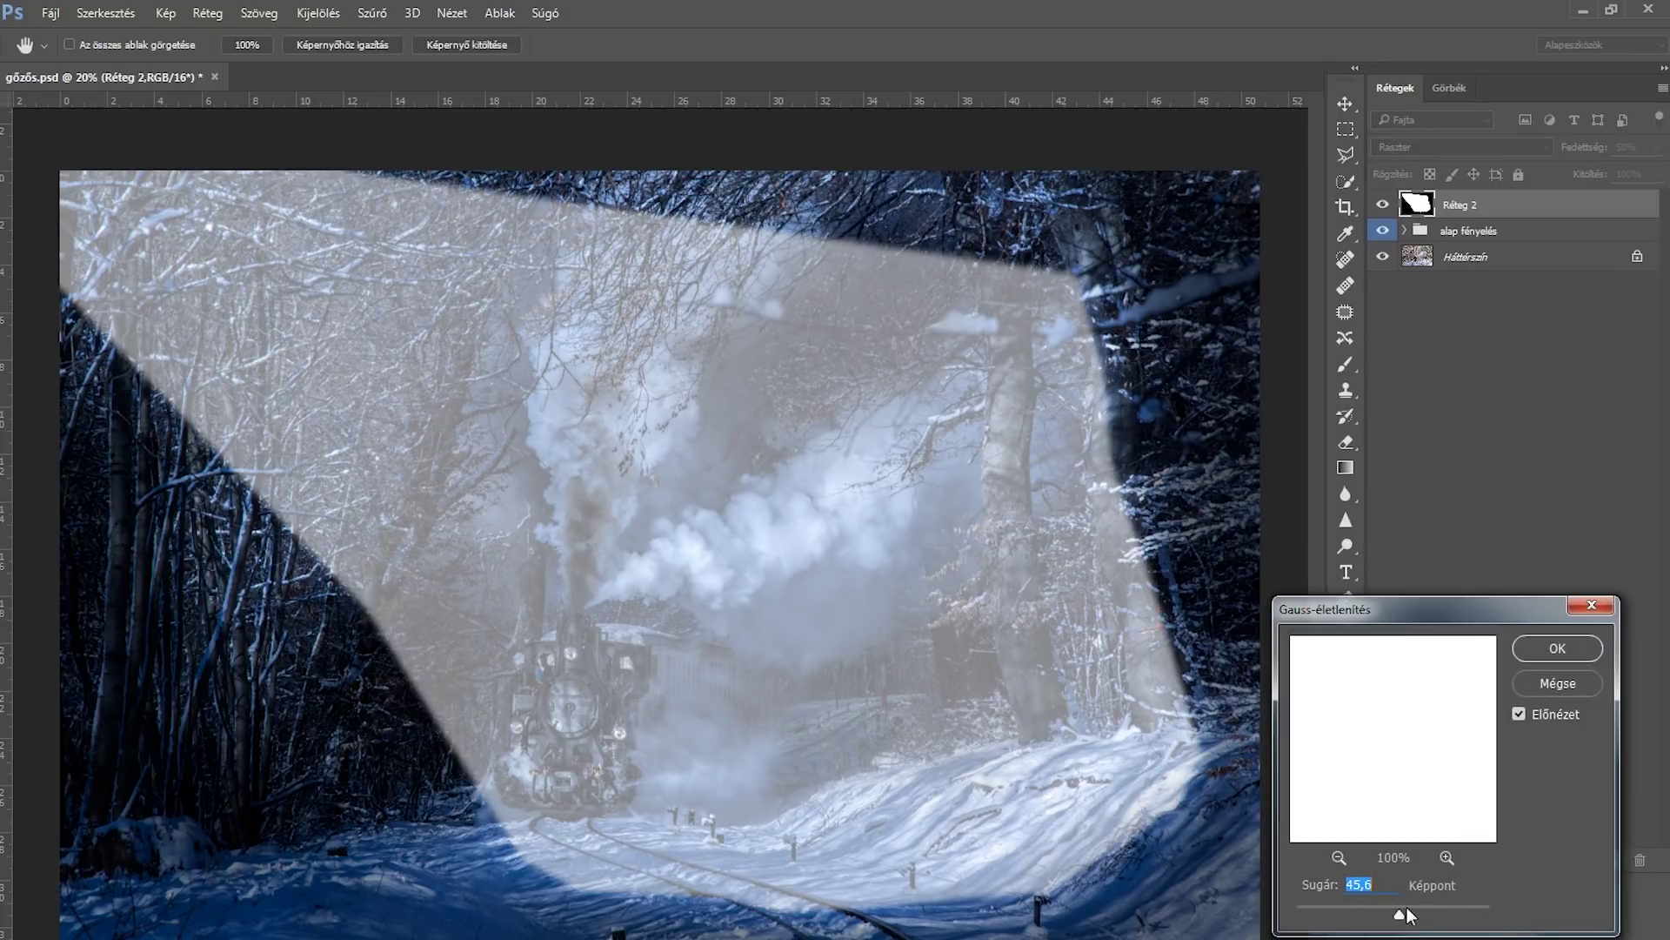
pyautogui.moveTo(1415, 914); pyautogui.dragTo(1444, 912)
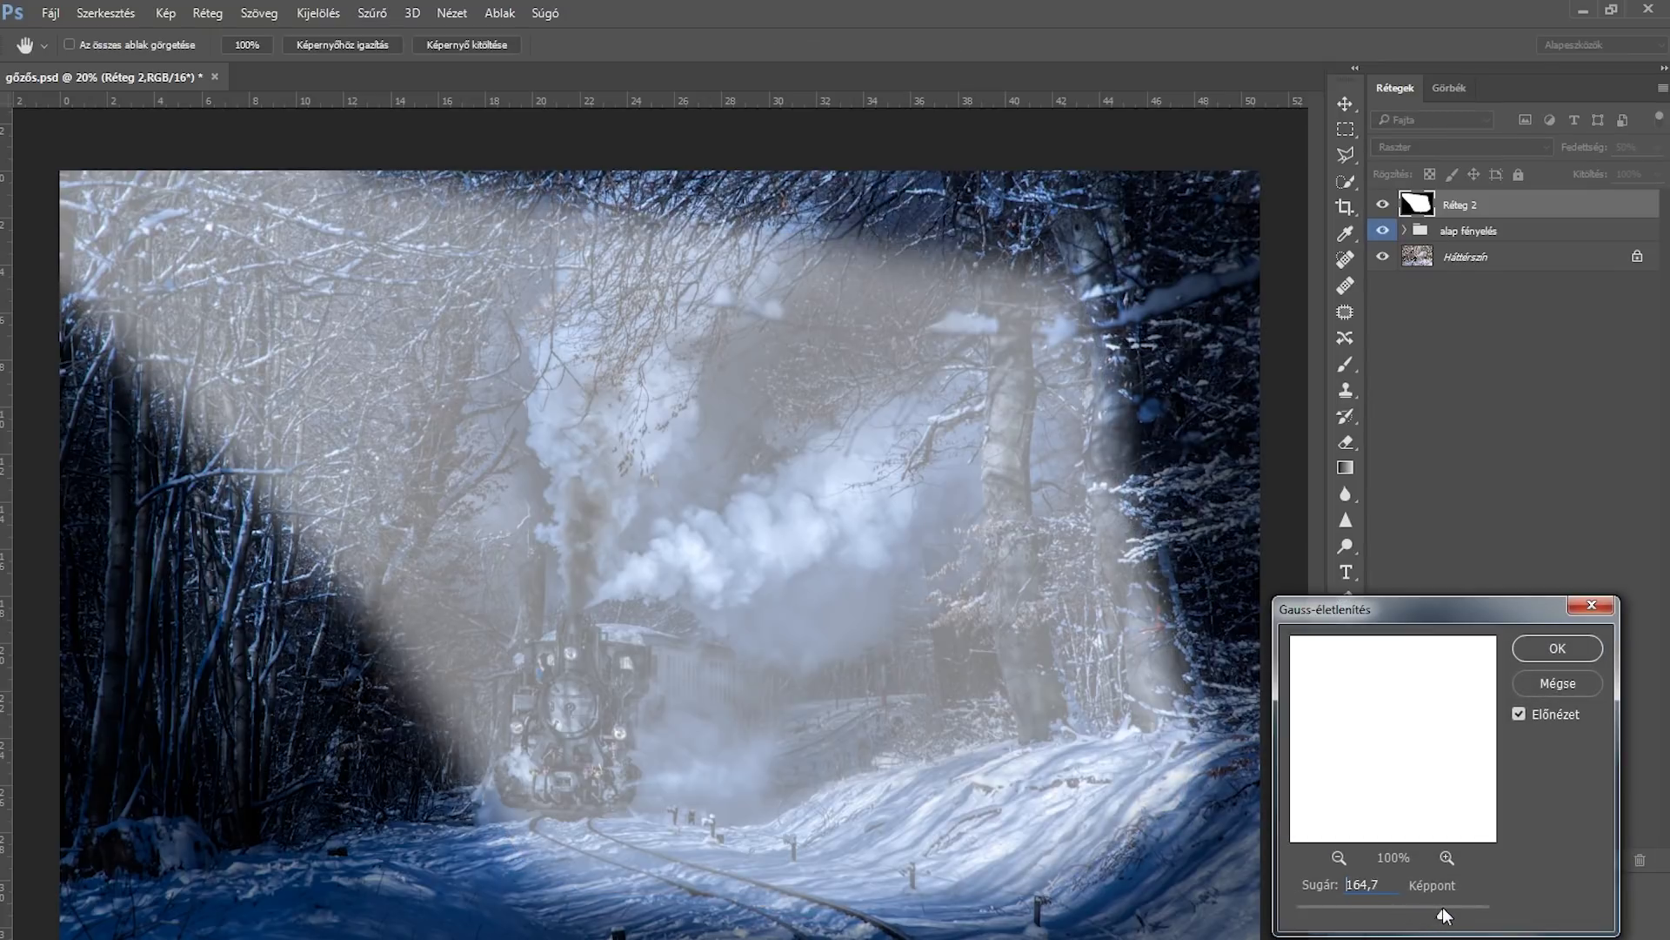
pyautogui.press('Return')
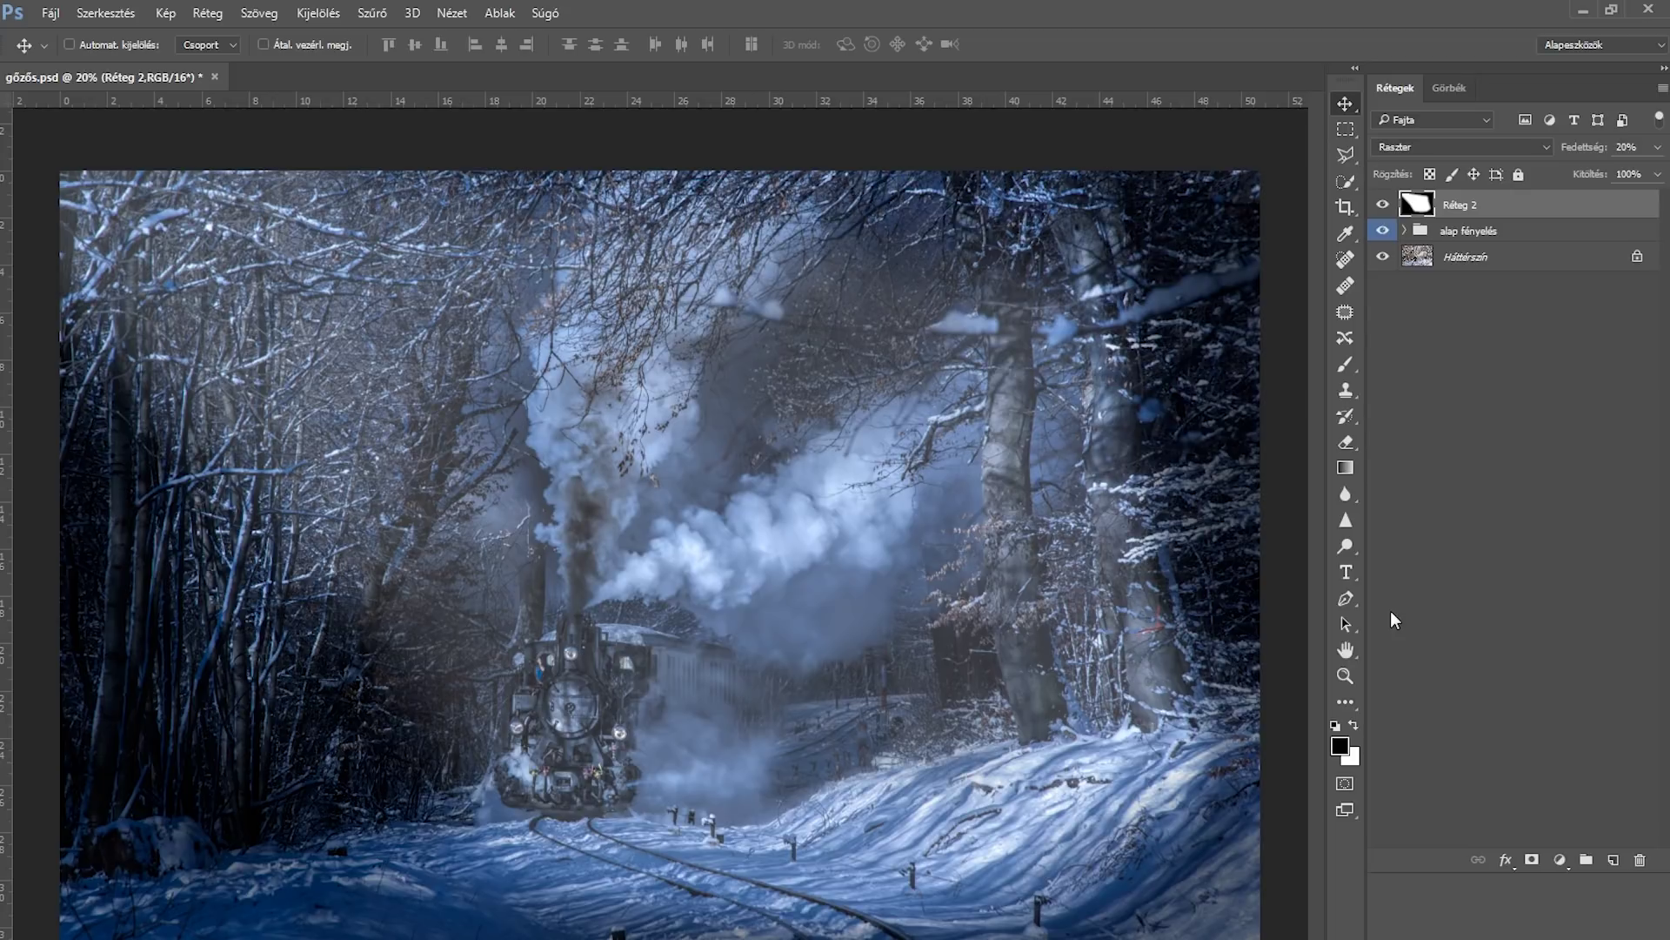
# Step: Settle Réteg 2's opacity at 20% and add a layer mask to it
pyautogui.press('3')
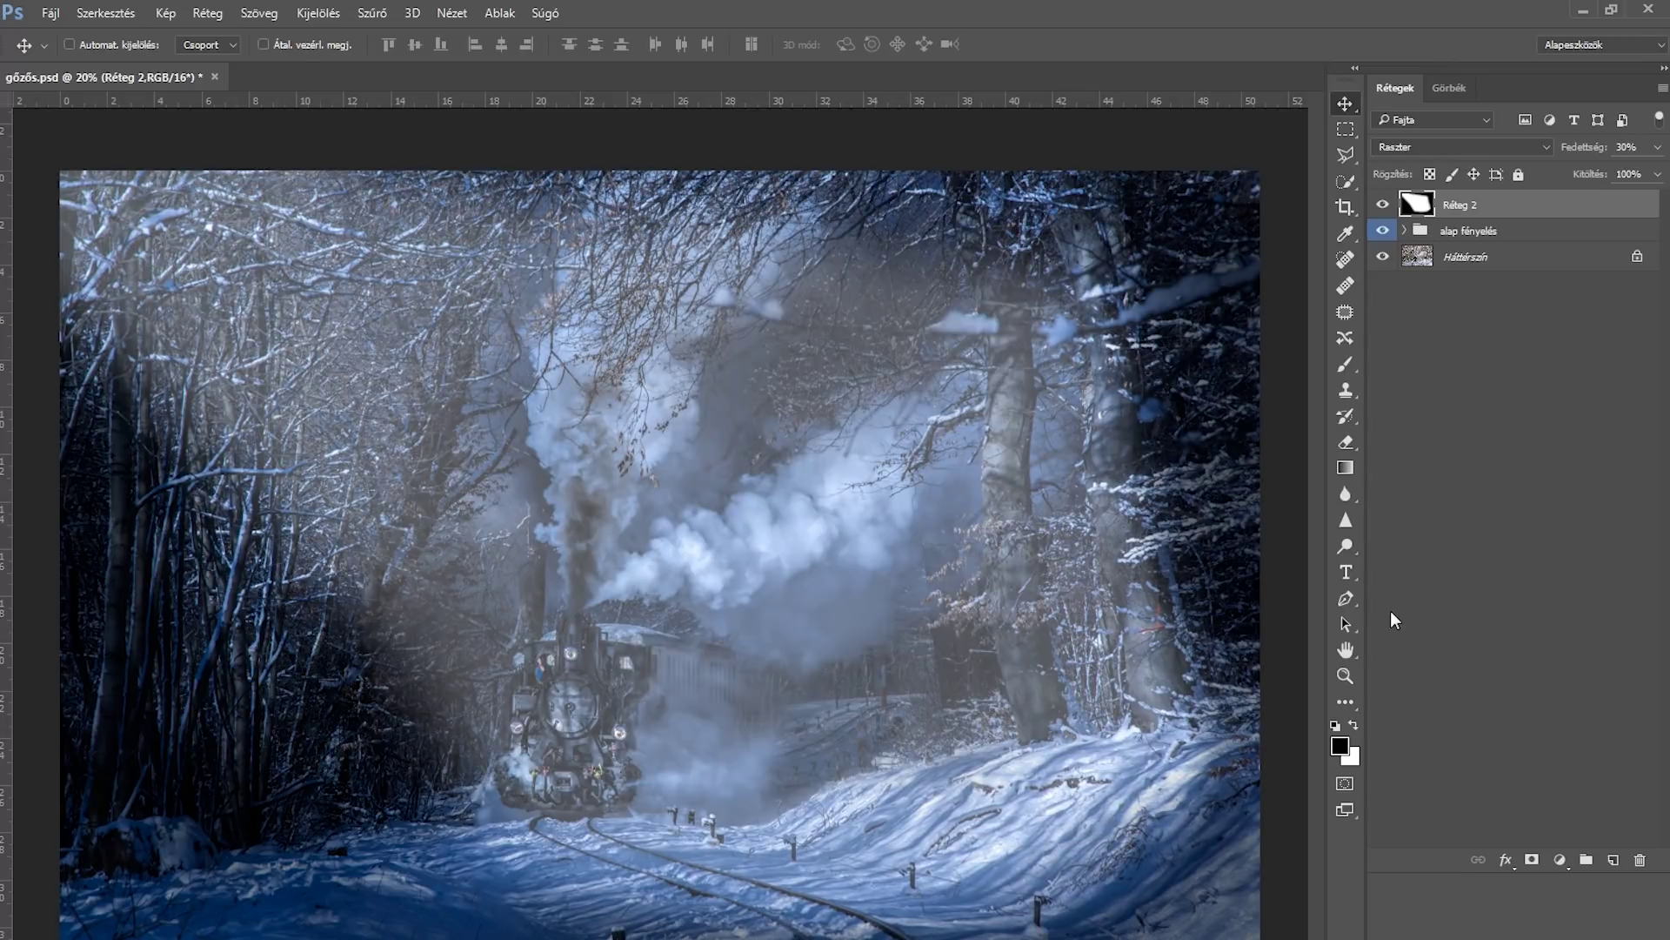
pyautogui.press('2')
pyautogui.press('1')
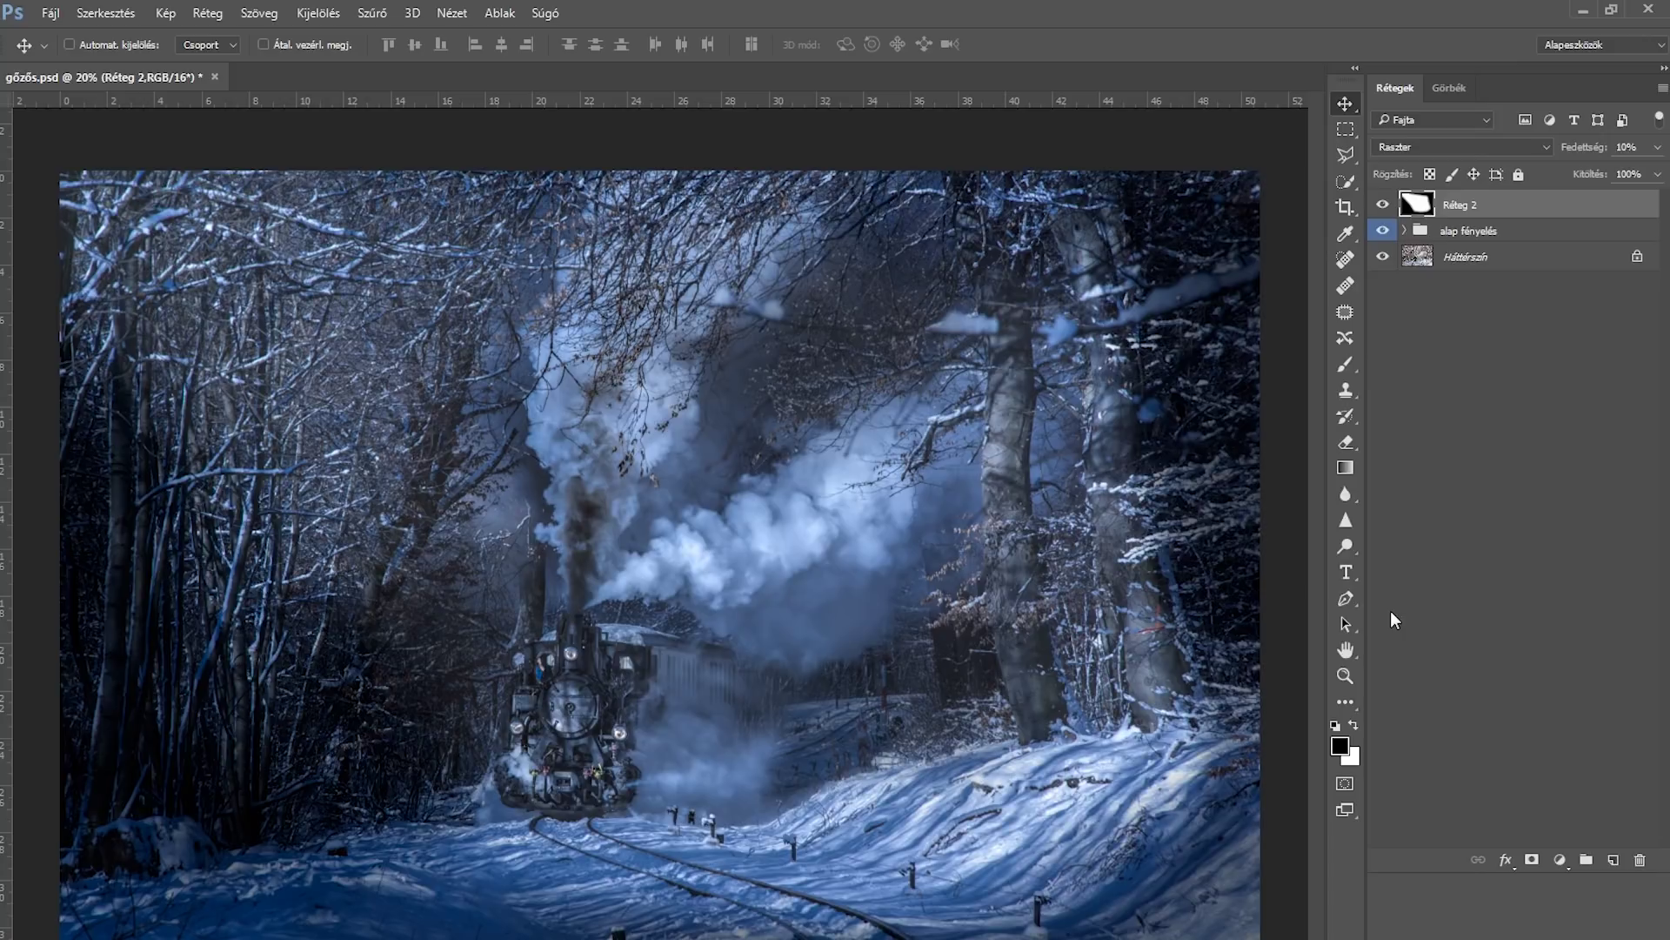
pyautogui.press('1')
pyautogui.press('5')
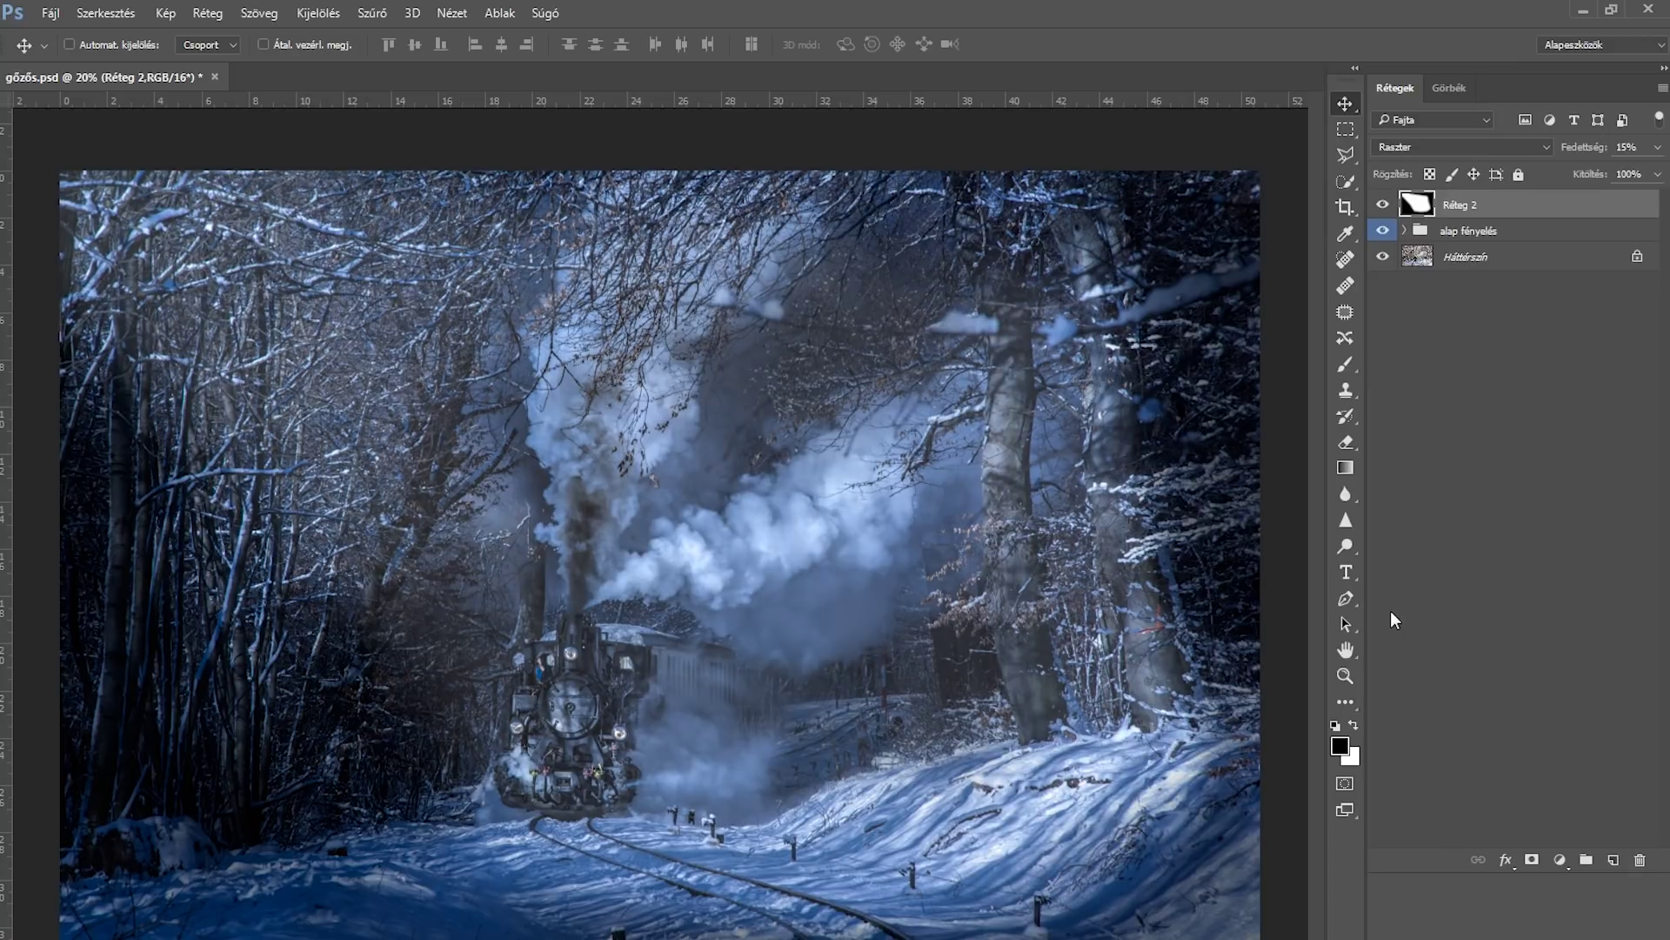
pyautogui.press('2')
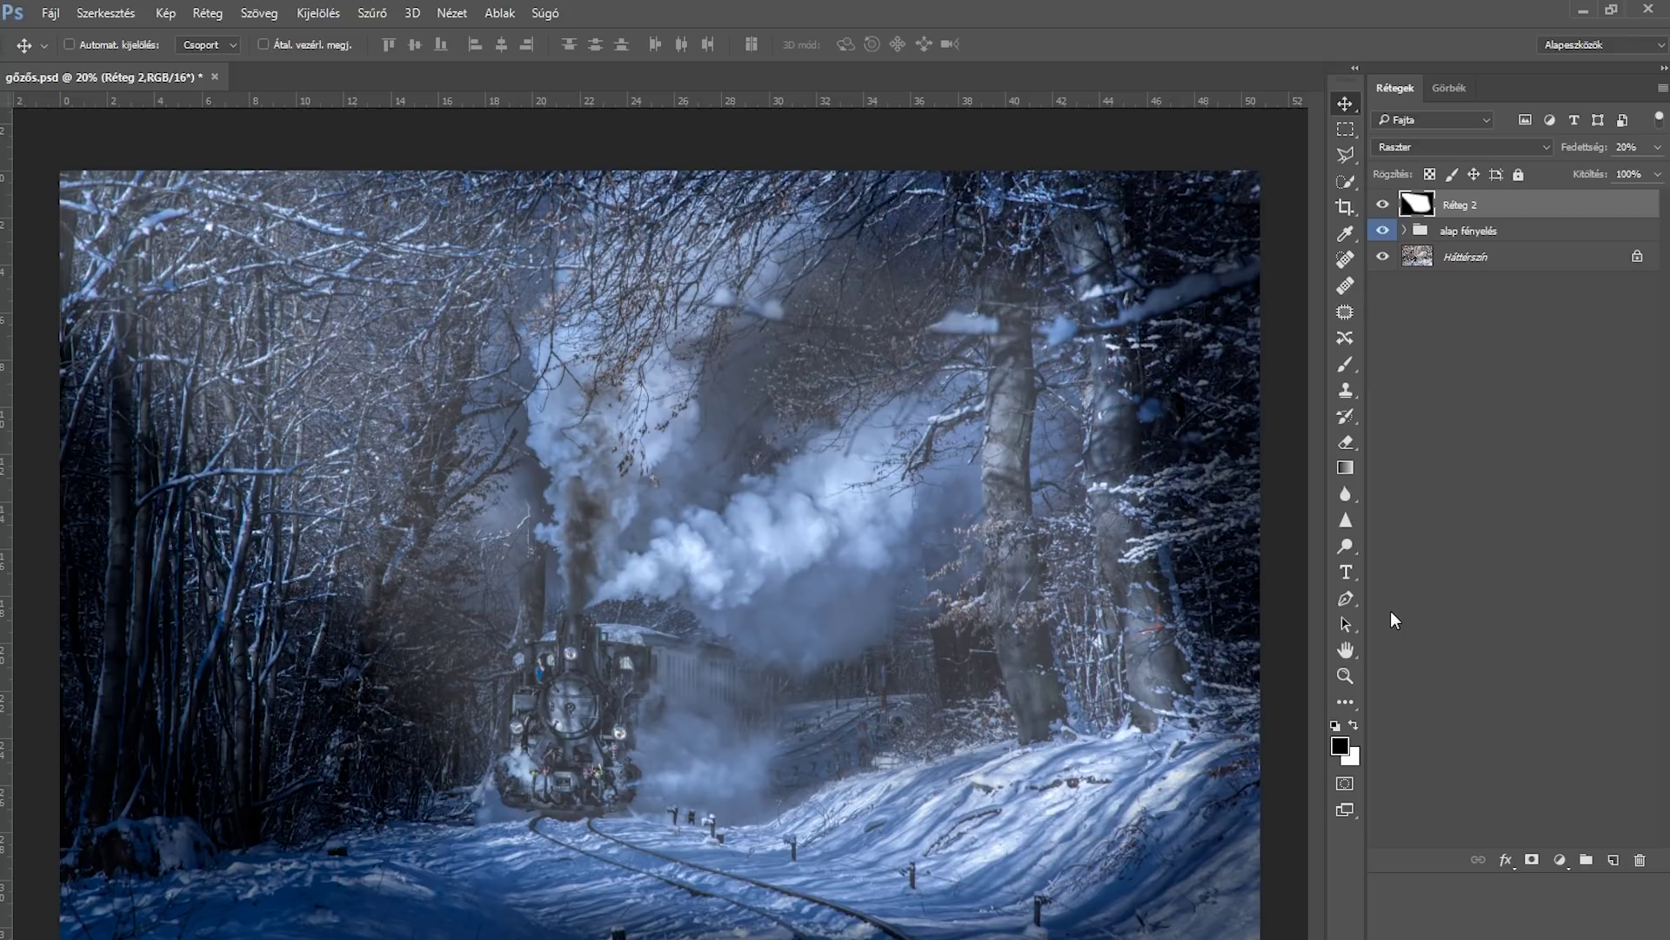
pyautogui.press('0')
pyautogui.press('5')
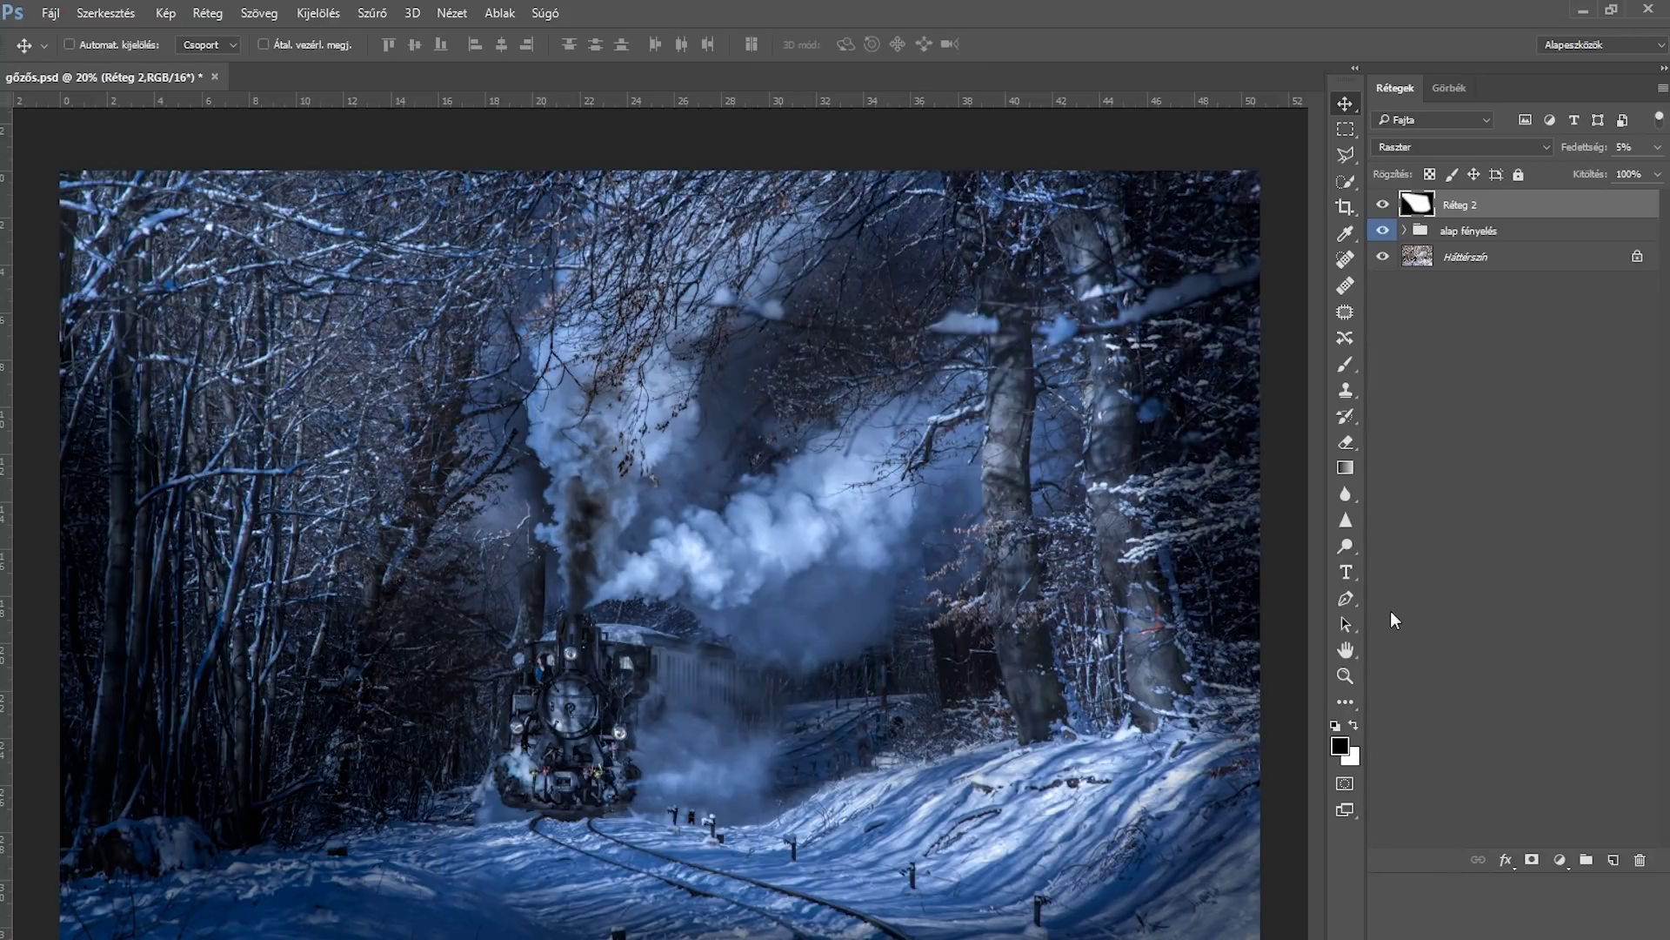
pyautogui.press('1')
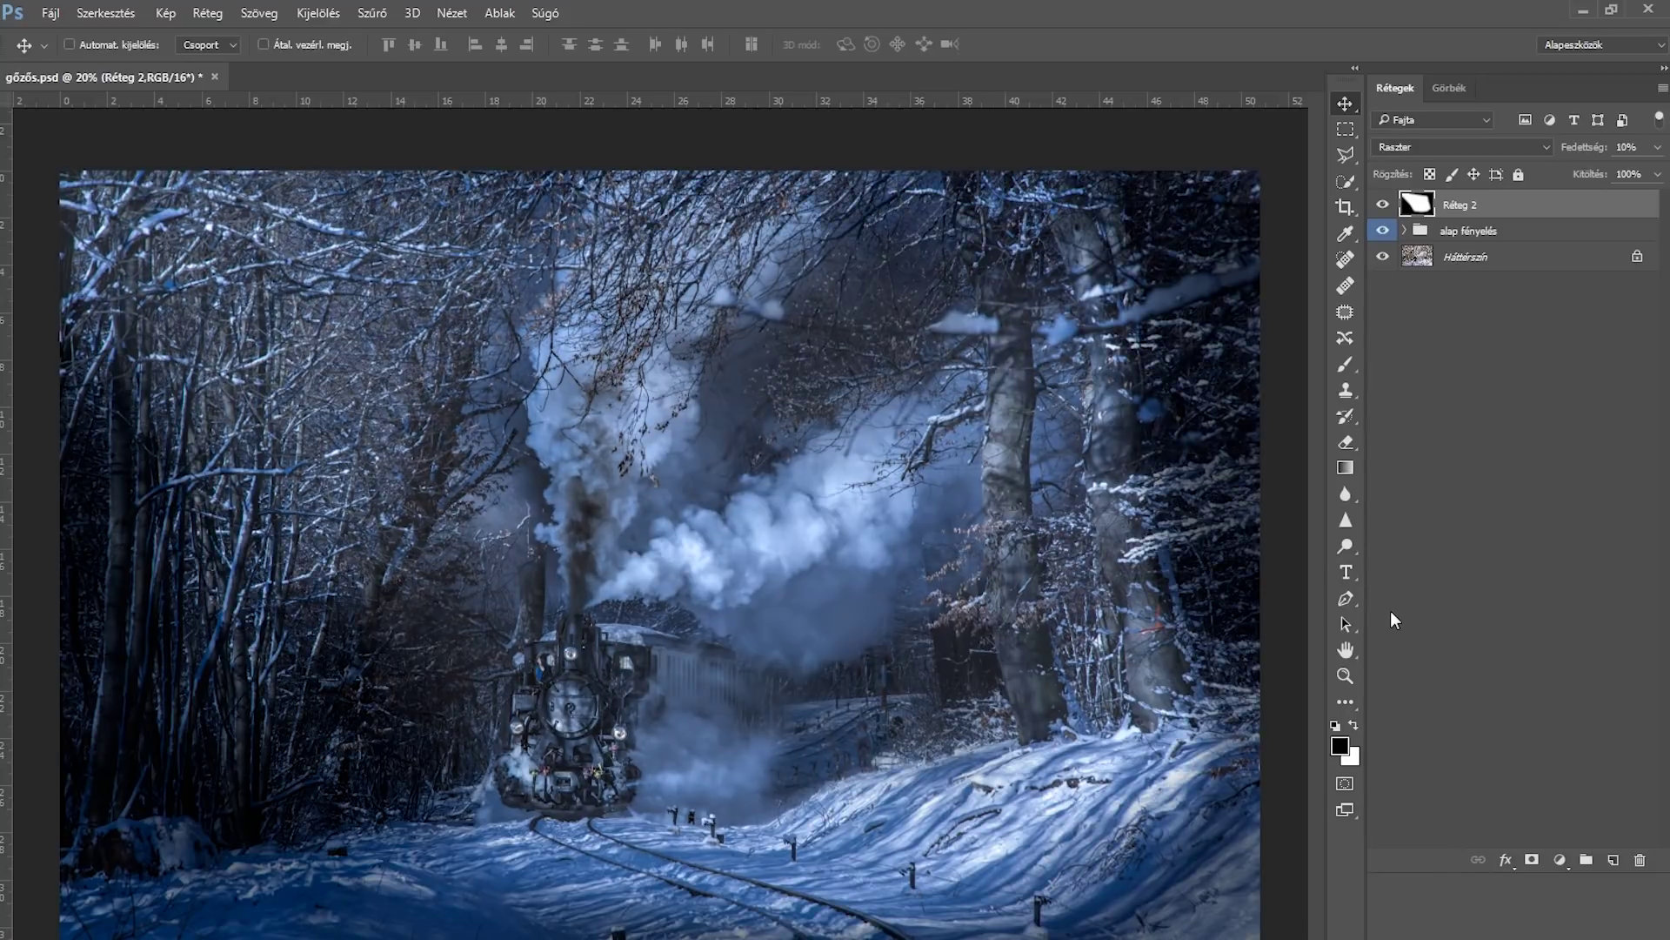
pyautogui.press('2')
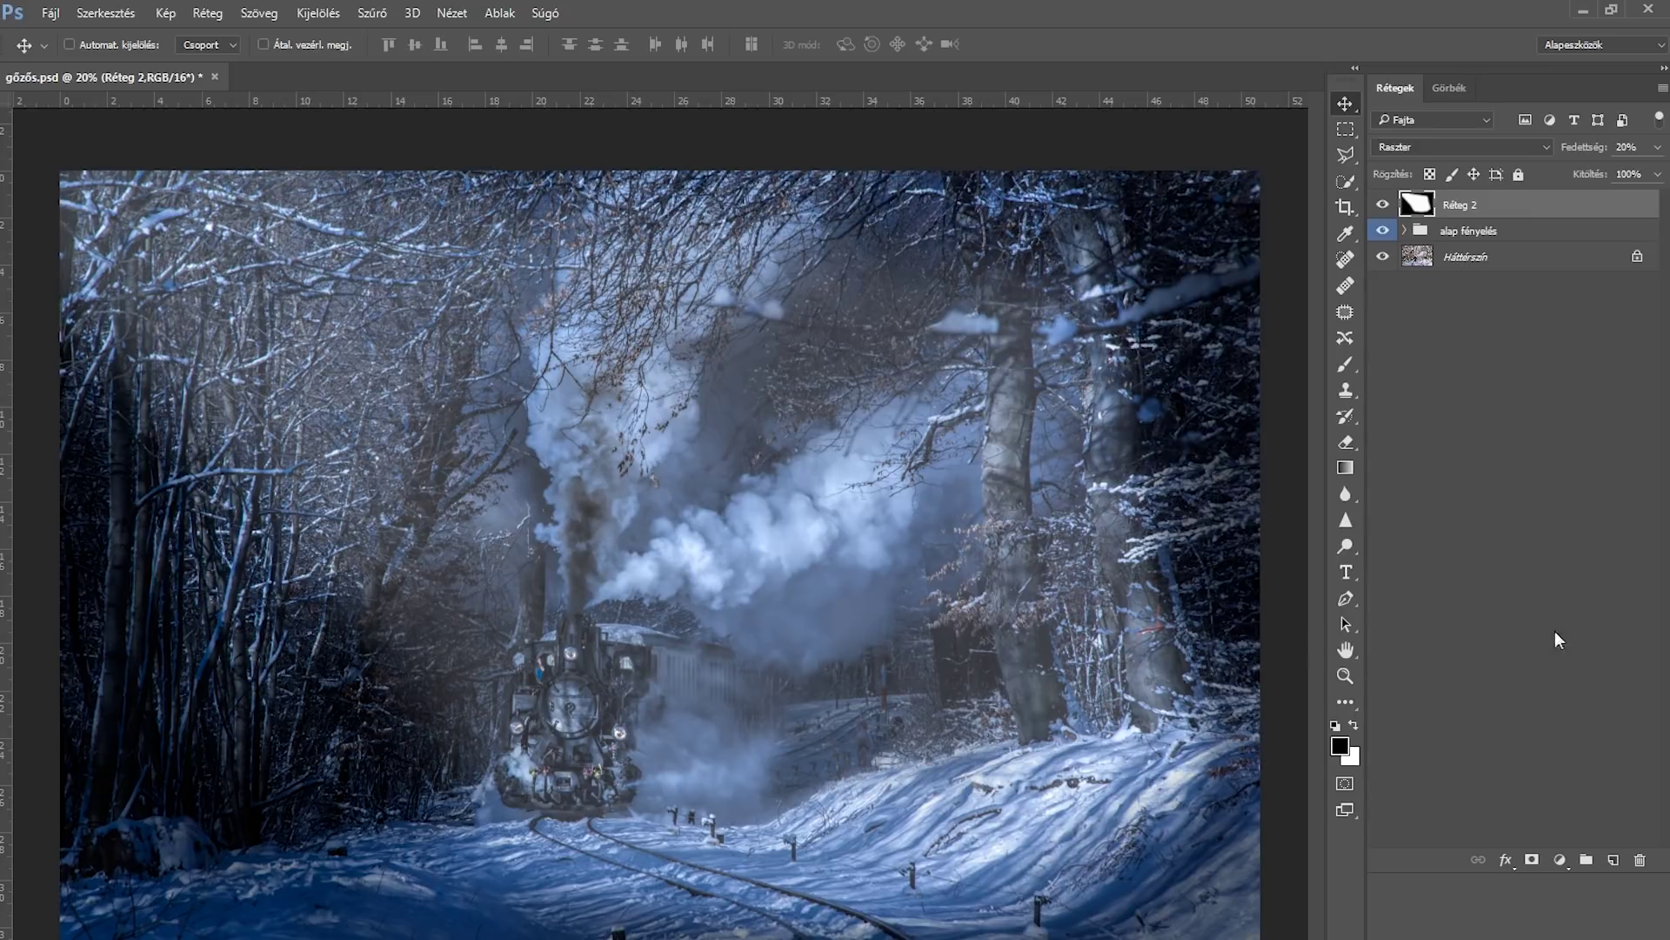
pyautogui.click(1532, 859)
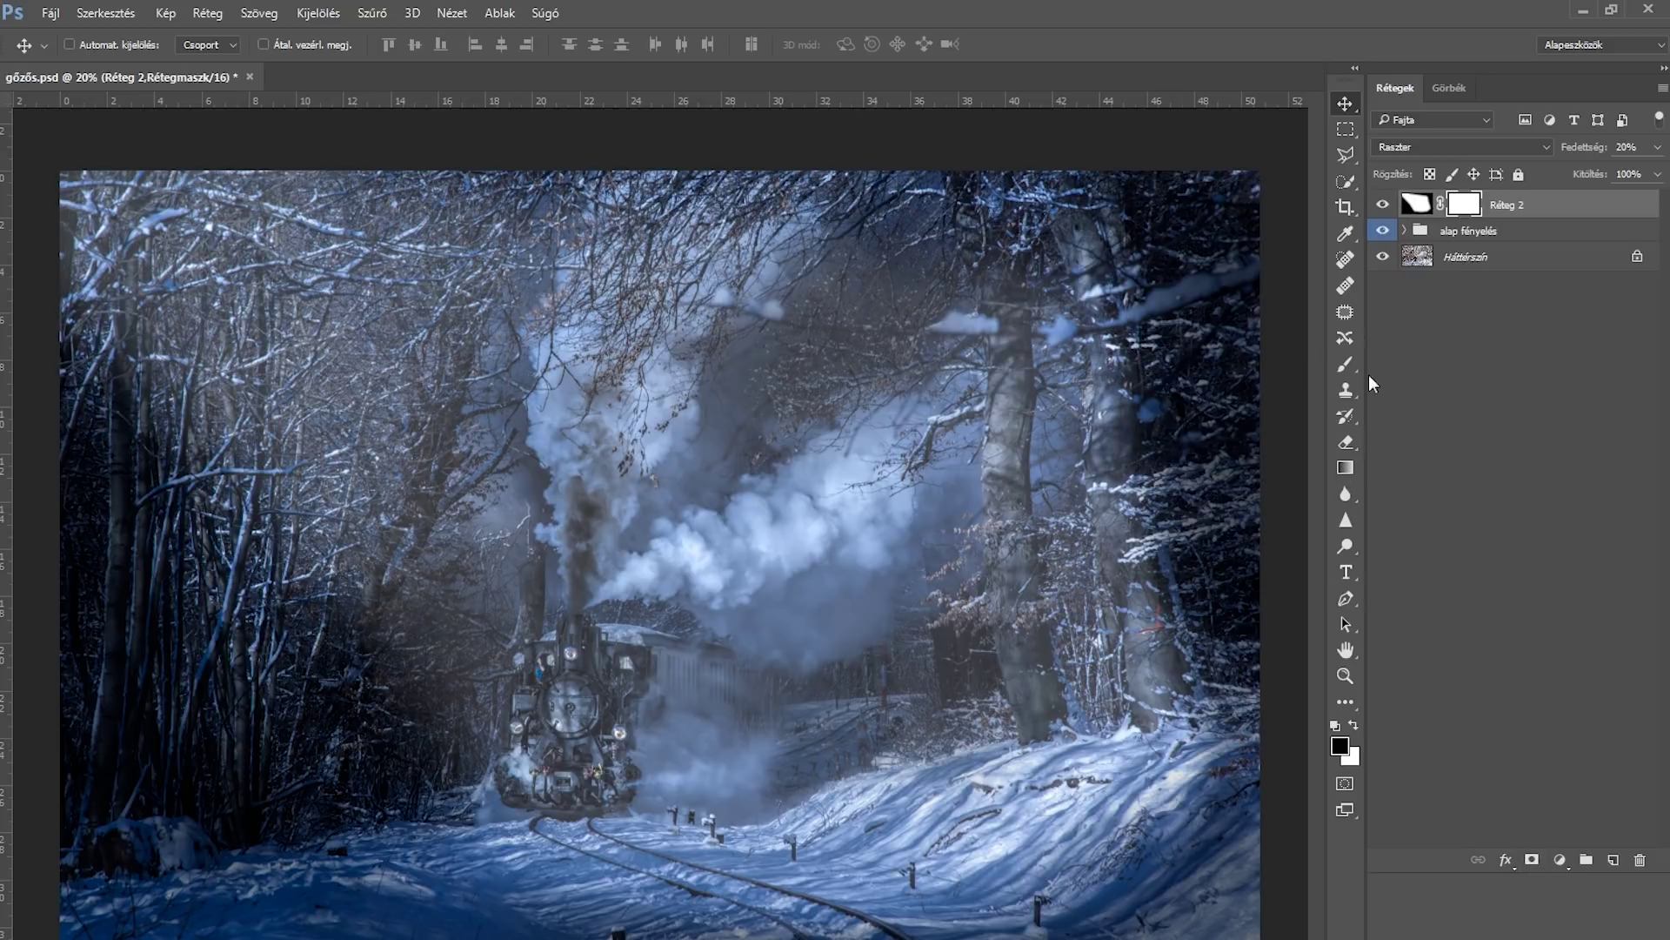
# Step: Set up a large soft brush on the mask and hide the haze over the left trees
pyautogui.click(1353, 444)
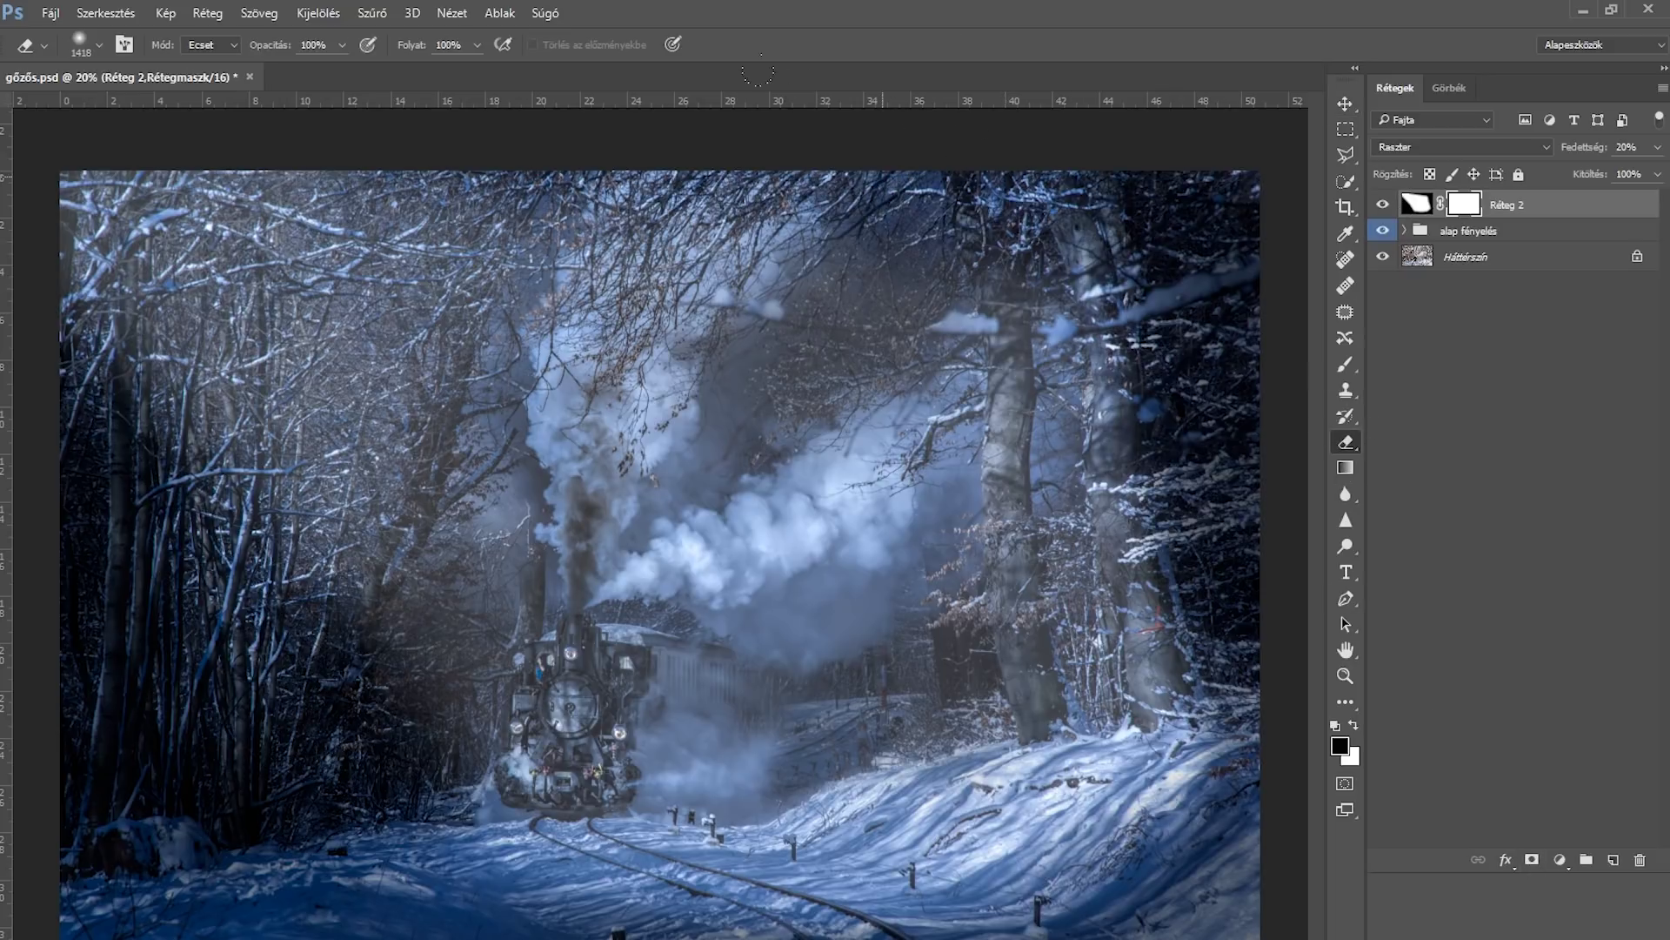
pyautogui.press('x')
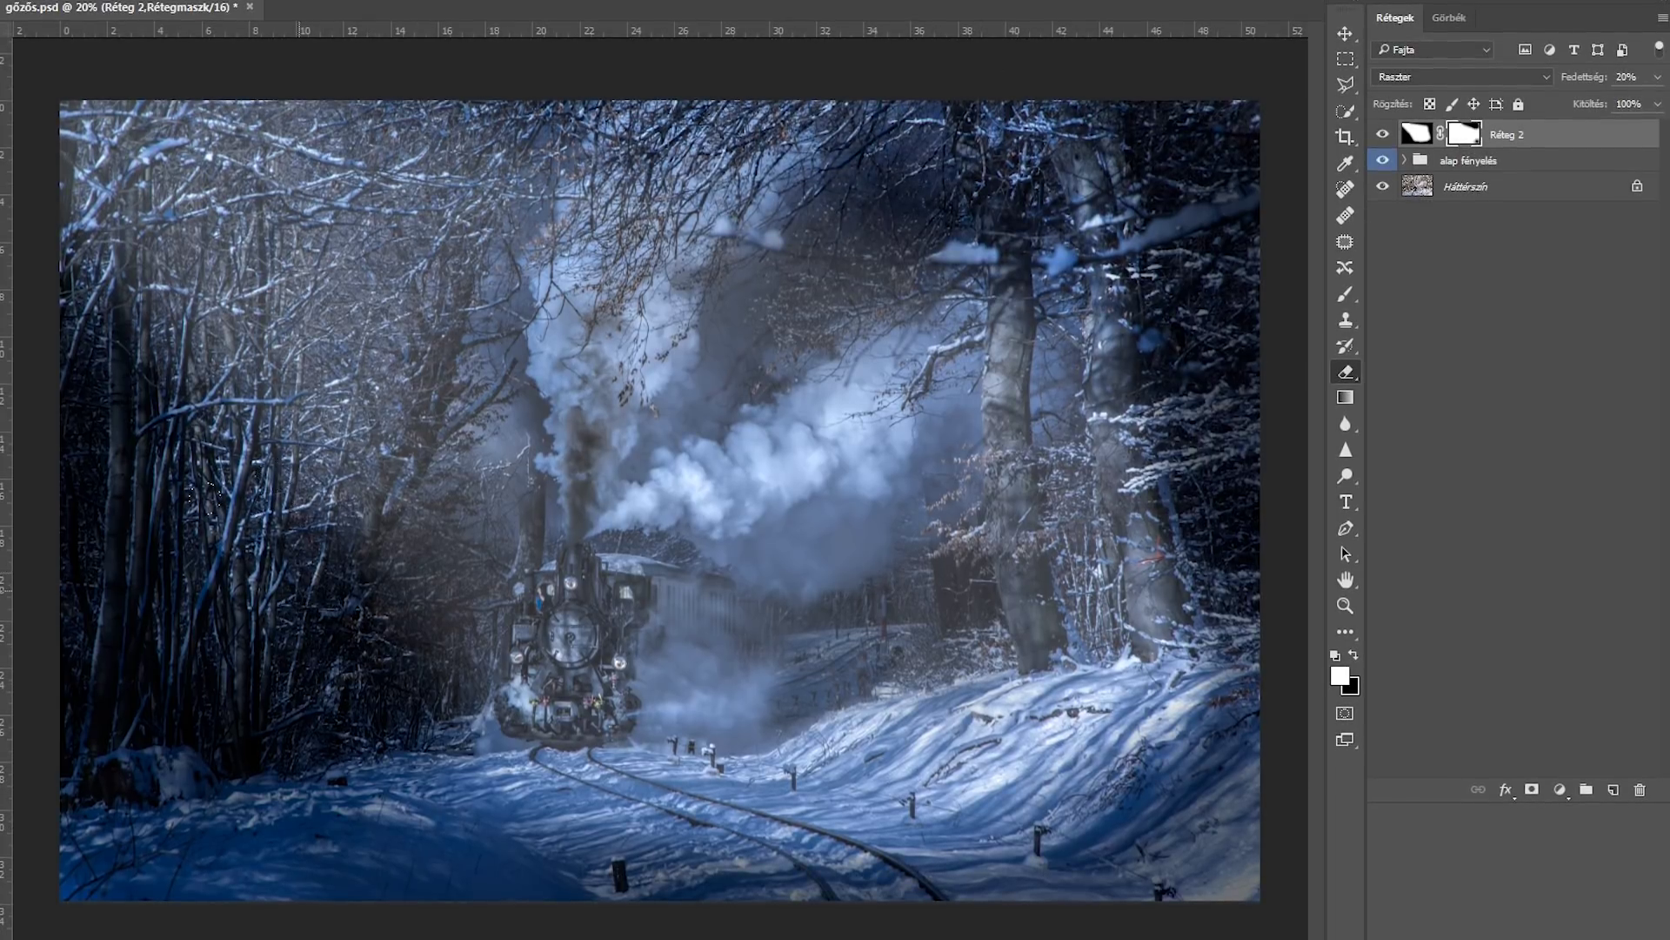
pyautogui.moveTo(304, 609)
pyautogui.mouseDown()
pyautogui.moveTo(458, 606)
pyautogui.moveTo(388, 608)
pyautogui.moveTo(404, 606)
pyautogui.mouseUp()
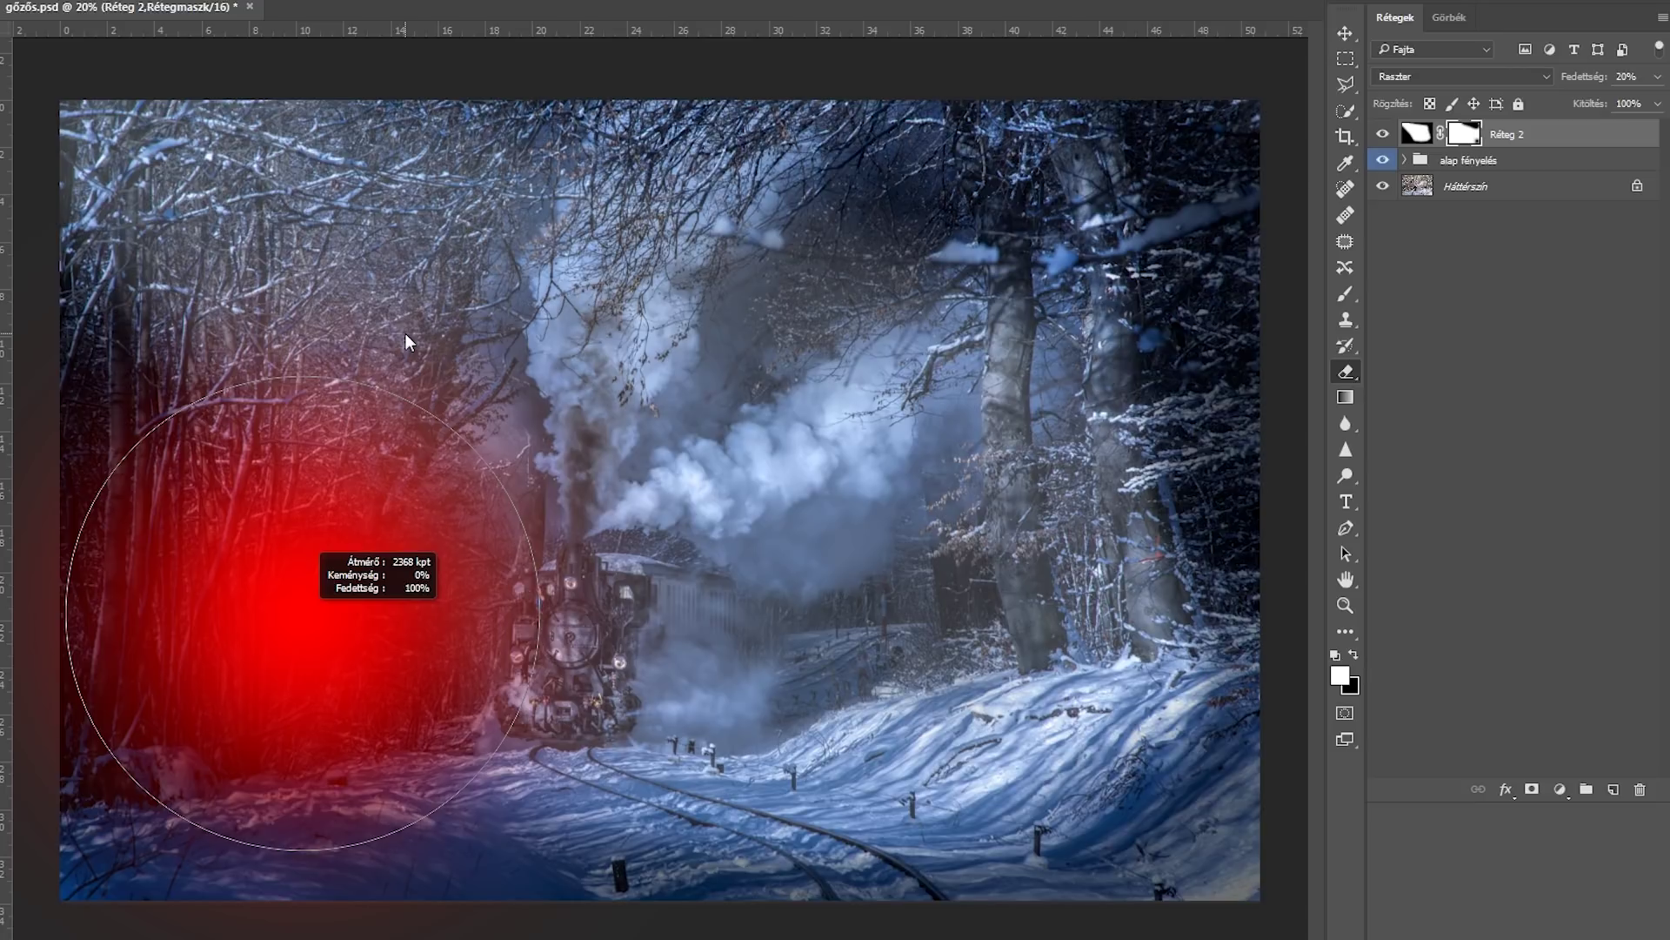
pyautogui.moveTo(405, 333)
pyautogui.mouseDown()
pyautogui.moveTo(435, 796)
pyautogui.moveTo(409, 410)
pyautogui.mouseUp()
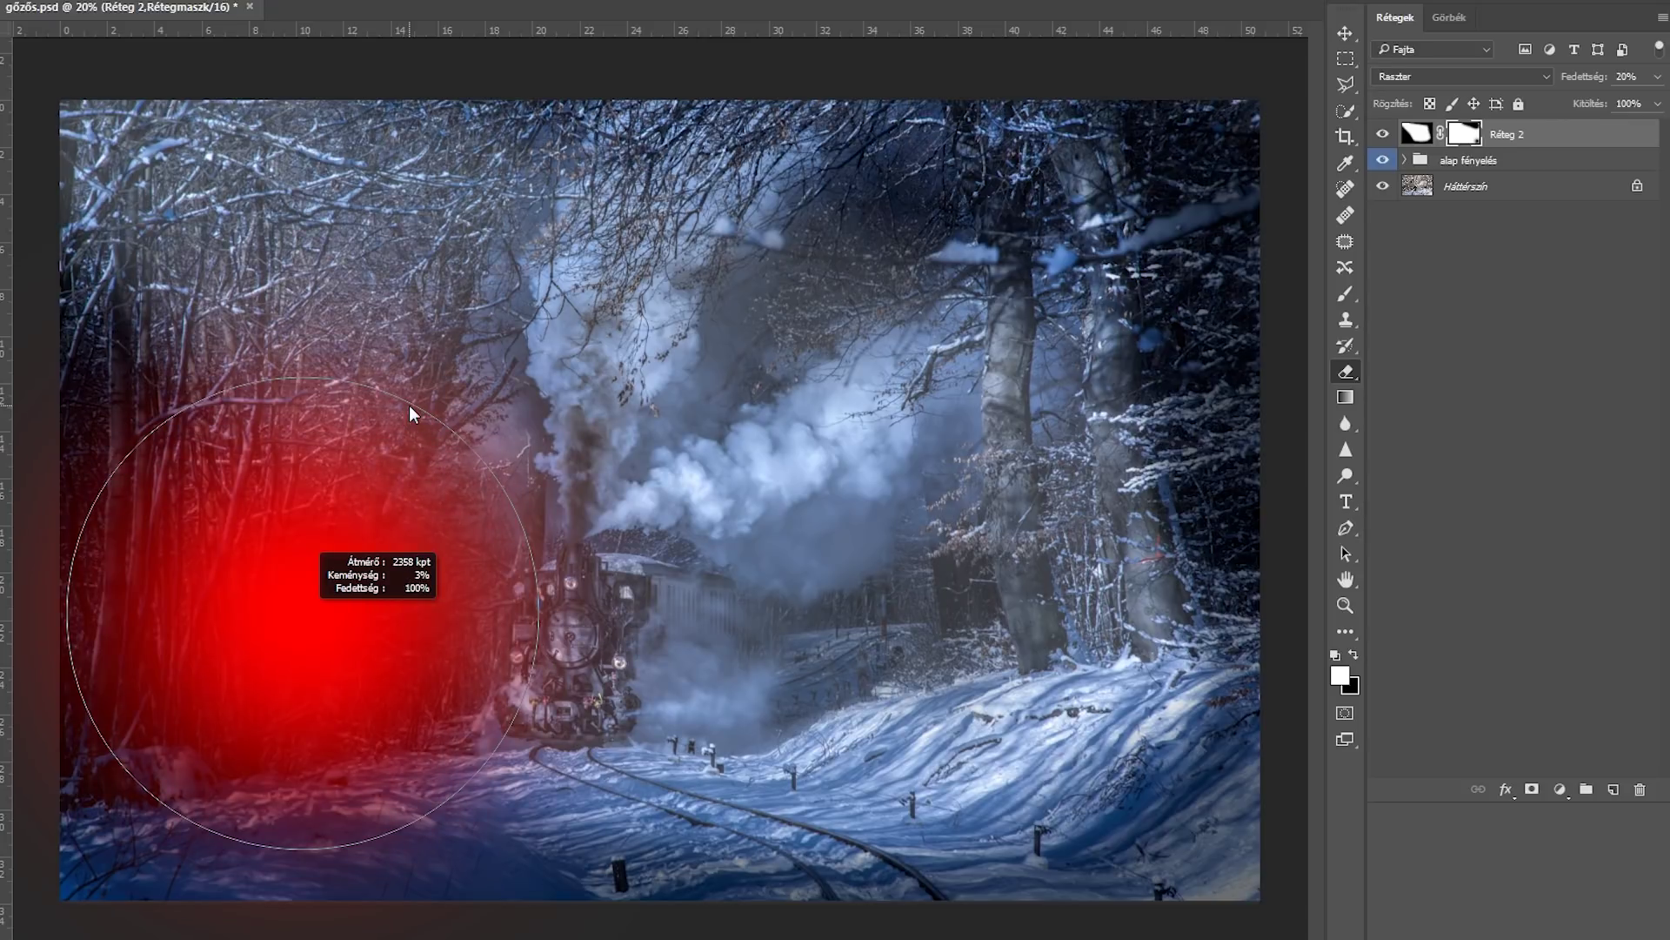
pyautogui.click(303, 600)
# Step: Mask the haze off the locomotive and the smoke beside it
pyautogui.moveTo(592, 687)
pyautogui.mouseDown()
pyautogui.moveTo(462, 685)
pyautogui.moveTo(405, 636)
pyautogui.mouseUp()
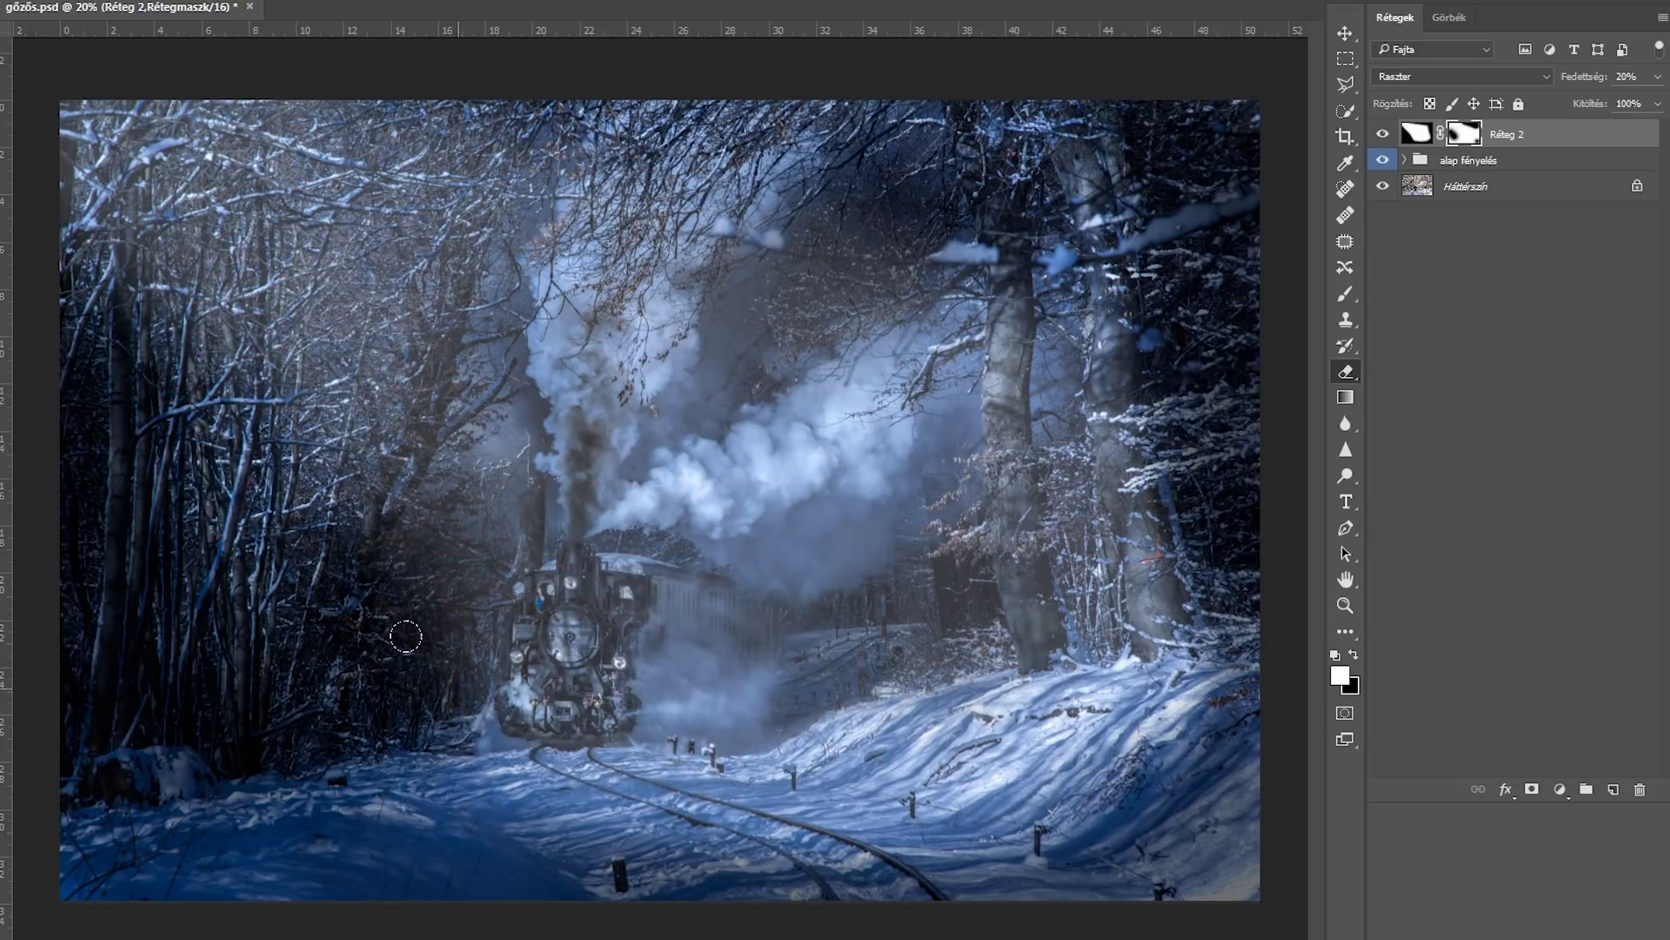
pyautogui.click(509, 585)
pyautogui.moveTo(534, 575)
pyautogui.mouseDown()
pyautogui.moveTo(505, 623)
pyautogui.moveTo(503, 572)
pyautogui.moveTo(749, 635)
pyautogui.mouseUp()
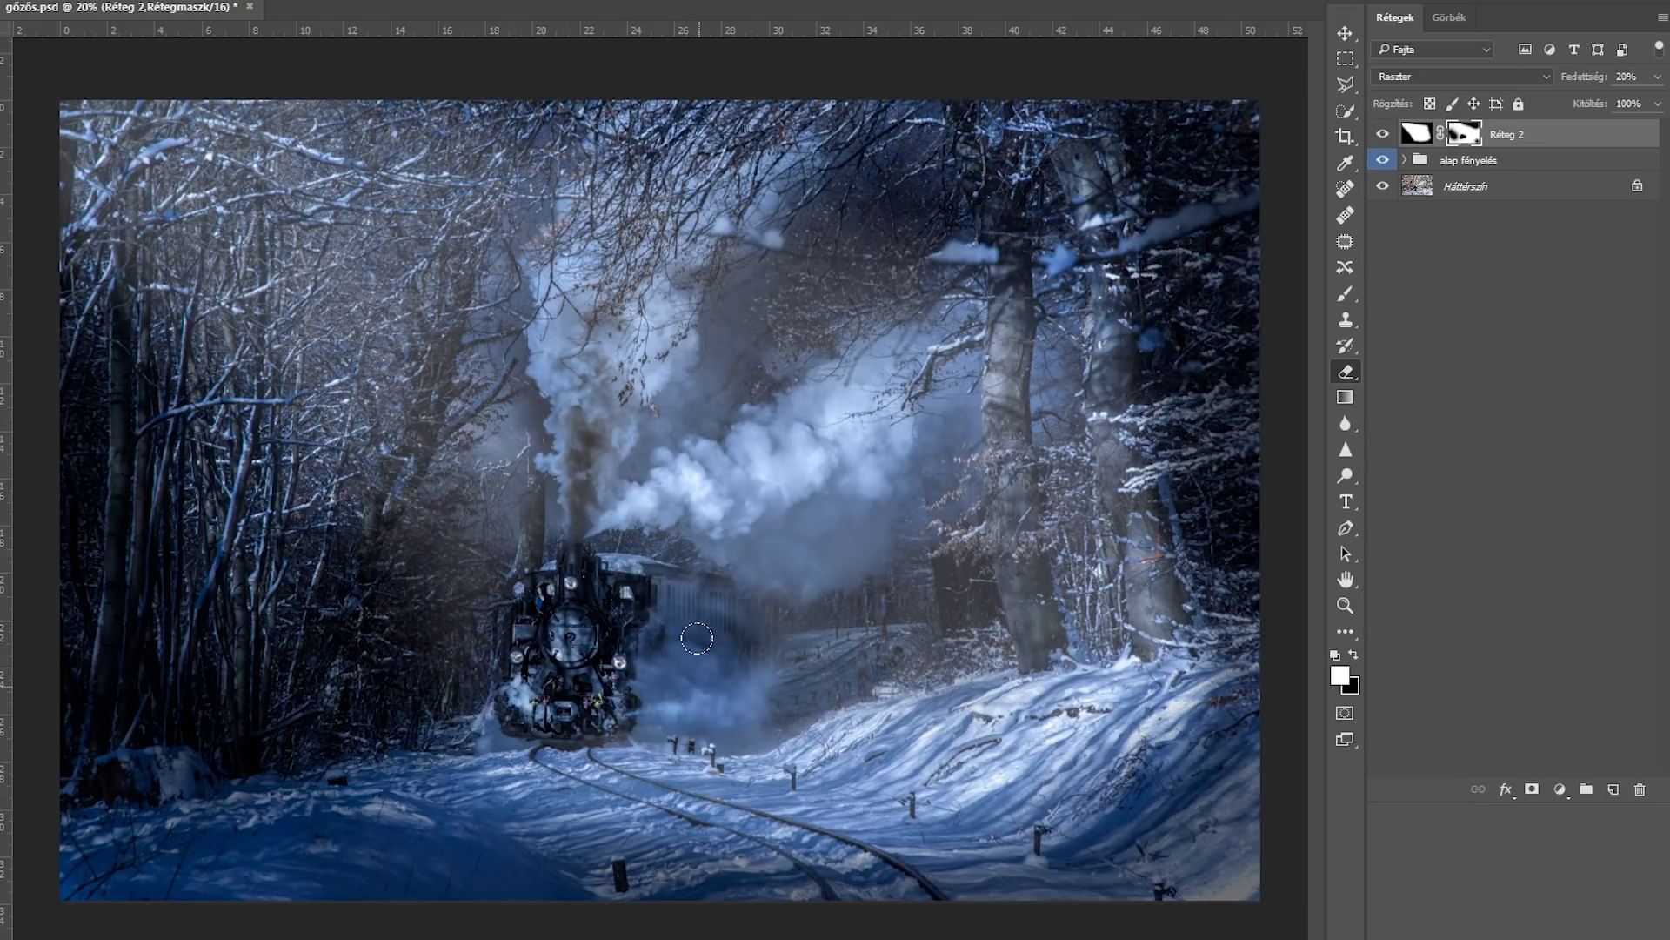
pyautogui.moveTo(680, 696); pyautogui.dragTo(728, 702)
pyautogui.moveTo(683, 571)
pyautogui.mouseDown()
pyautogui.moveTo(731, 565)
pyautogui.moveTo(878, 658)
pyautogui.moveTo(850, 668)
pyautogui.moveTo(711, 559)
pyautogui.mouseUp()
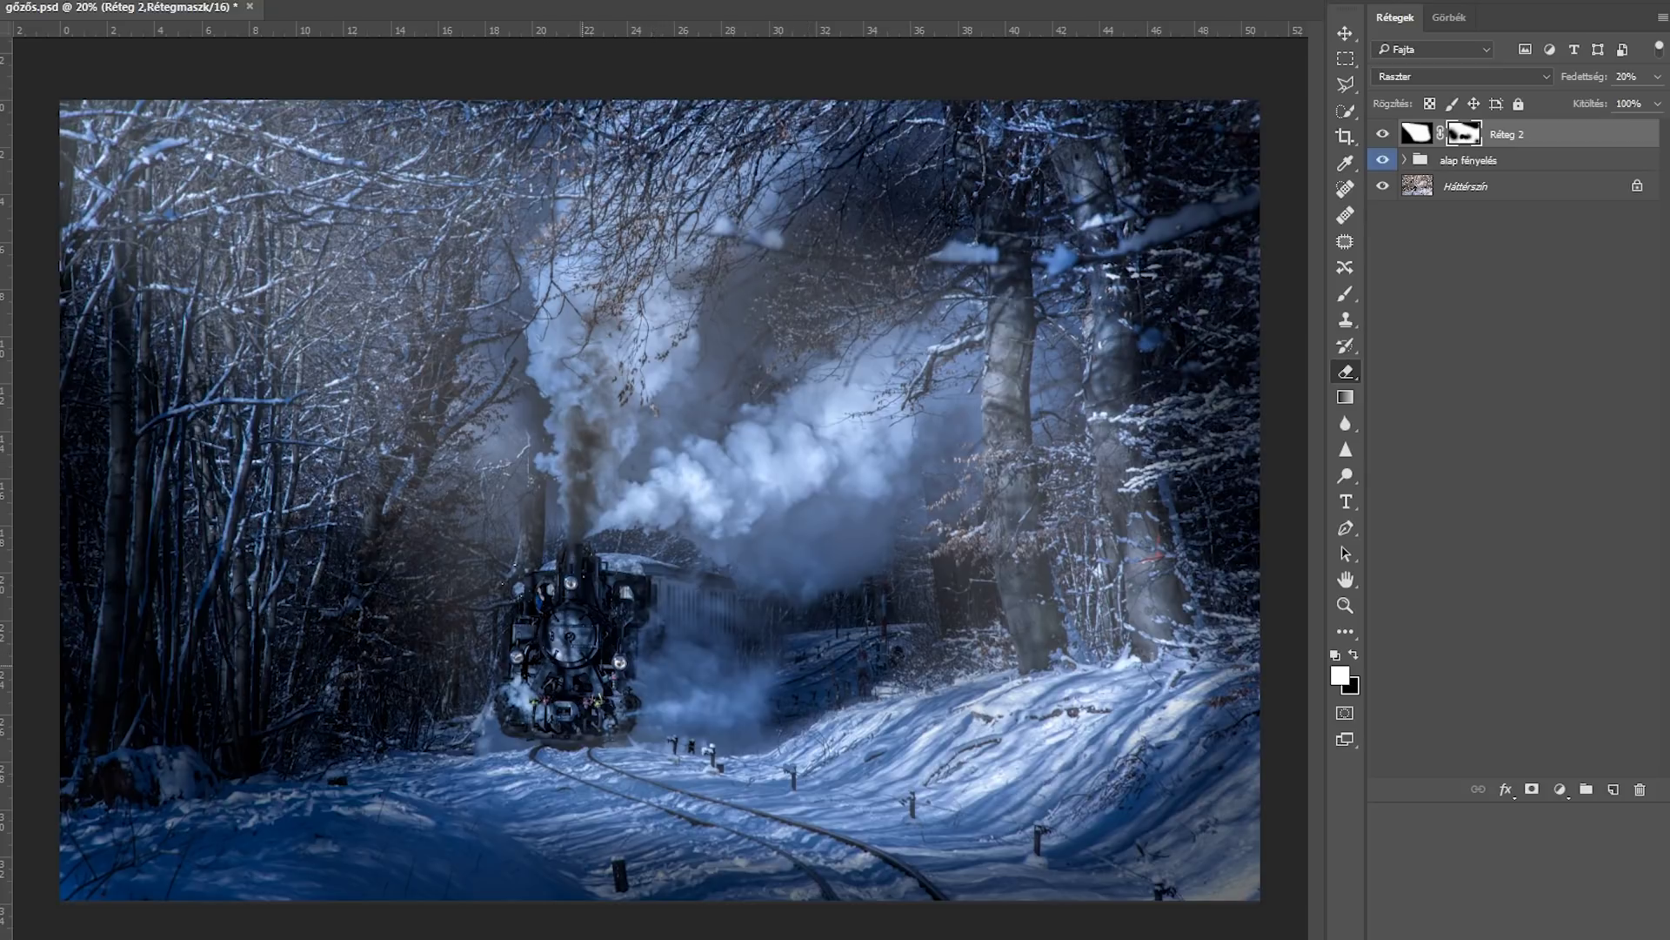
# Step: Touch up Réteg 2's mask with black just left of the locomotive
pyautogui.press('x')
pyautogui.click(528, 604)
pyautogui.click(525, 619)
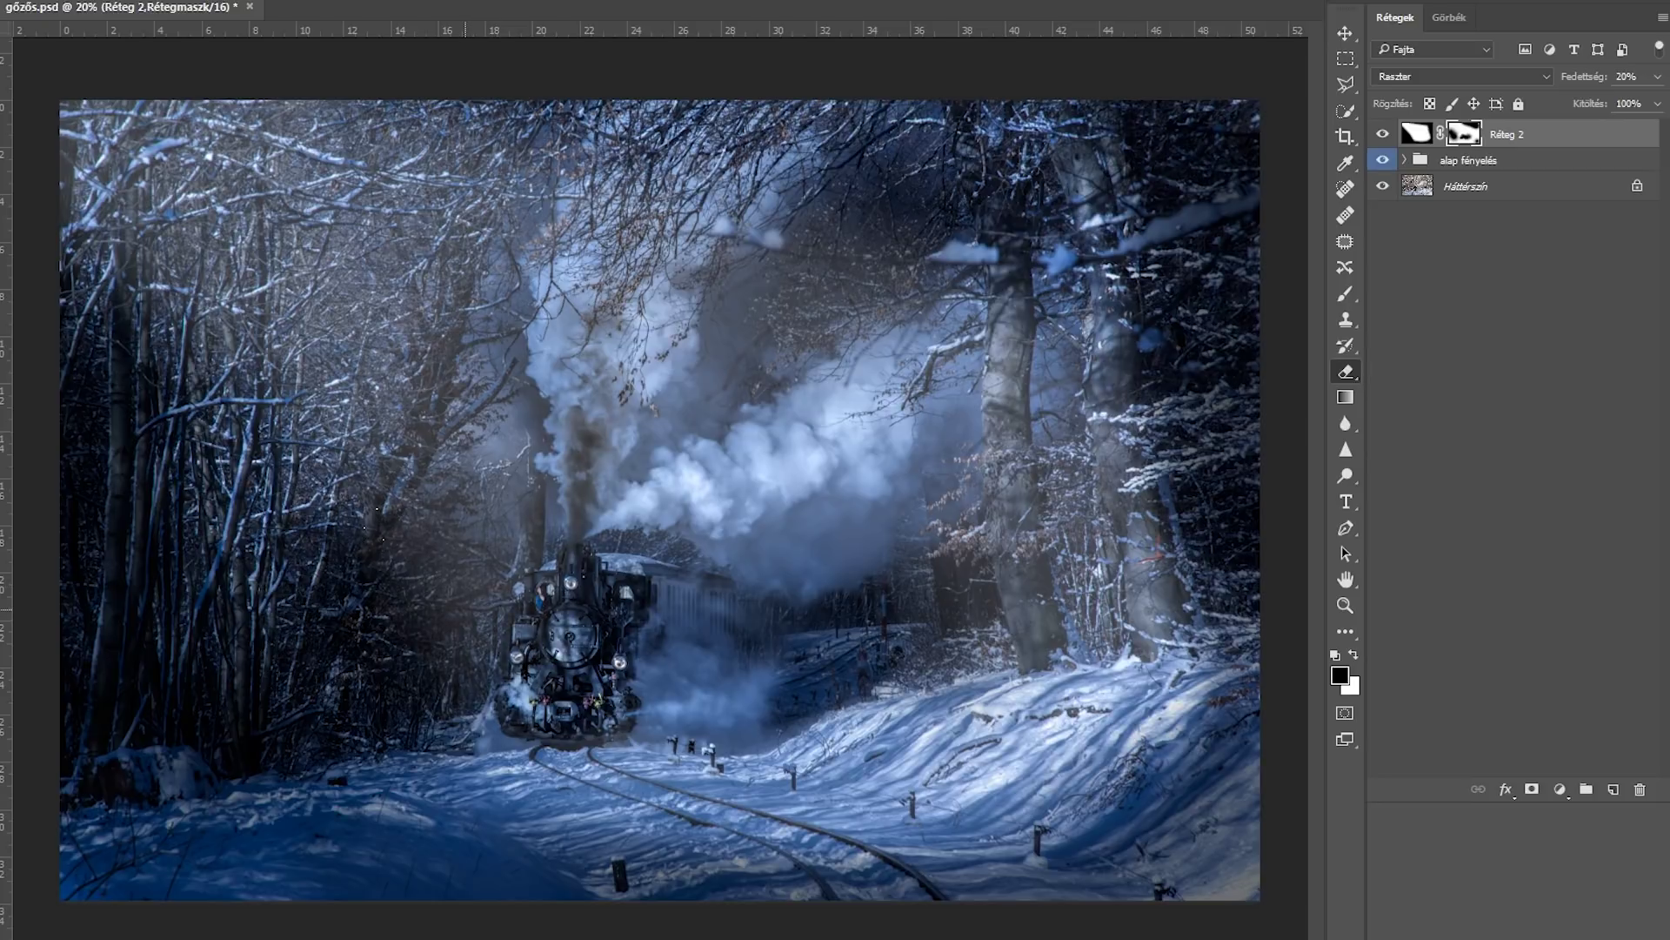
pyautogui.click(531, 634)
# Step: With a smaller brush, hide the glow across the smoke plume from base to top
pyautogui.press('x')
pyautogui.moveTo(835, 488); pyautogui.dragTo(923, 539)
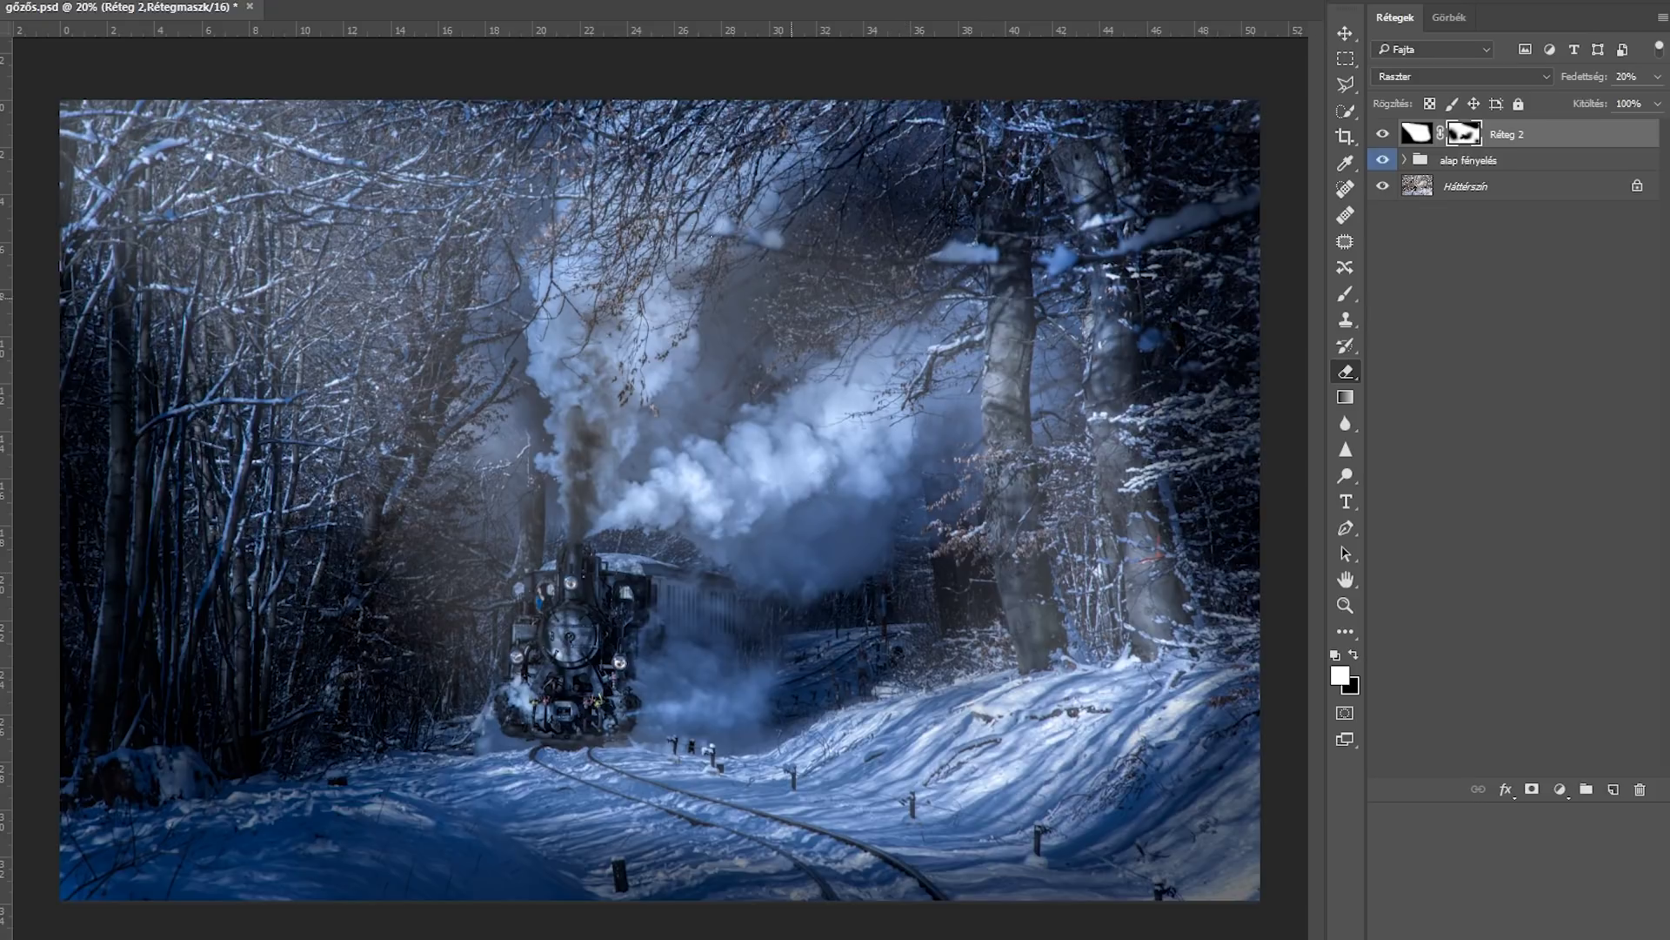
pyautogui.moveTo(816, 330)
pyautogui.mouseDown()
pyautogui.moveTo(779, 334)
pyautogui.moveTo(762, 392)
pyautogui.moveTo(721, 428)
pyautogui.mouseUp()
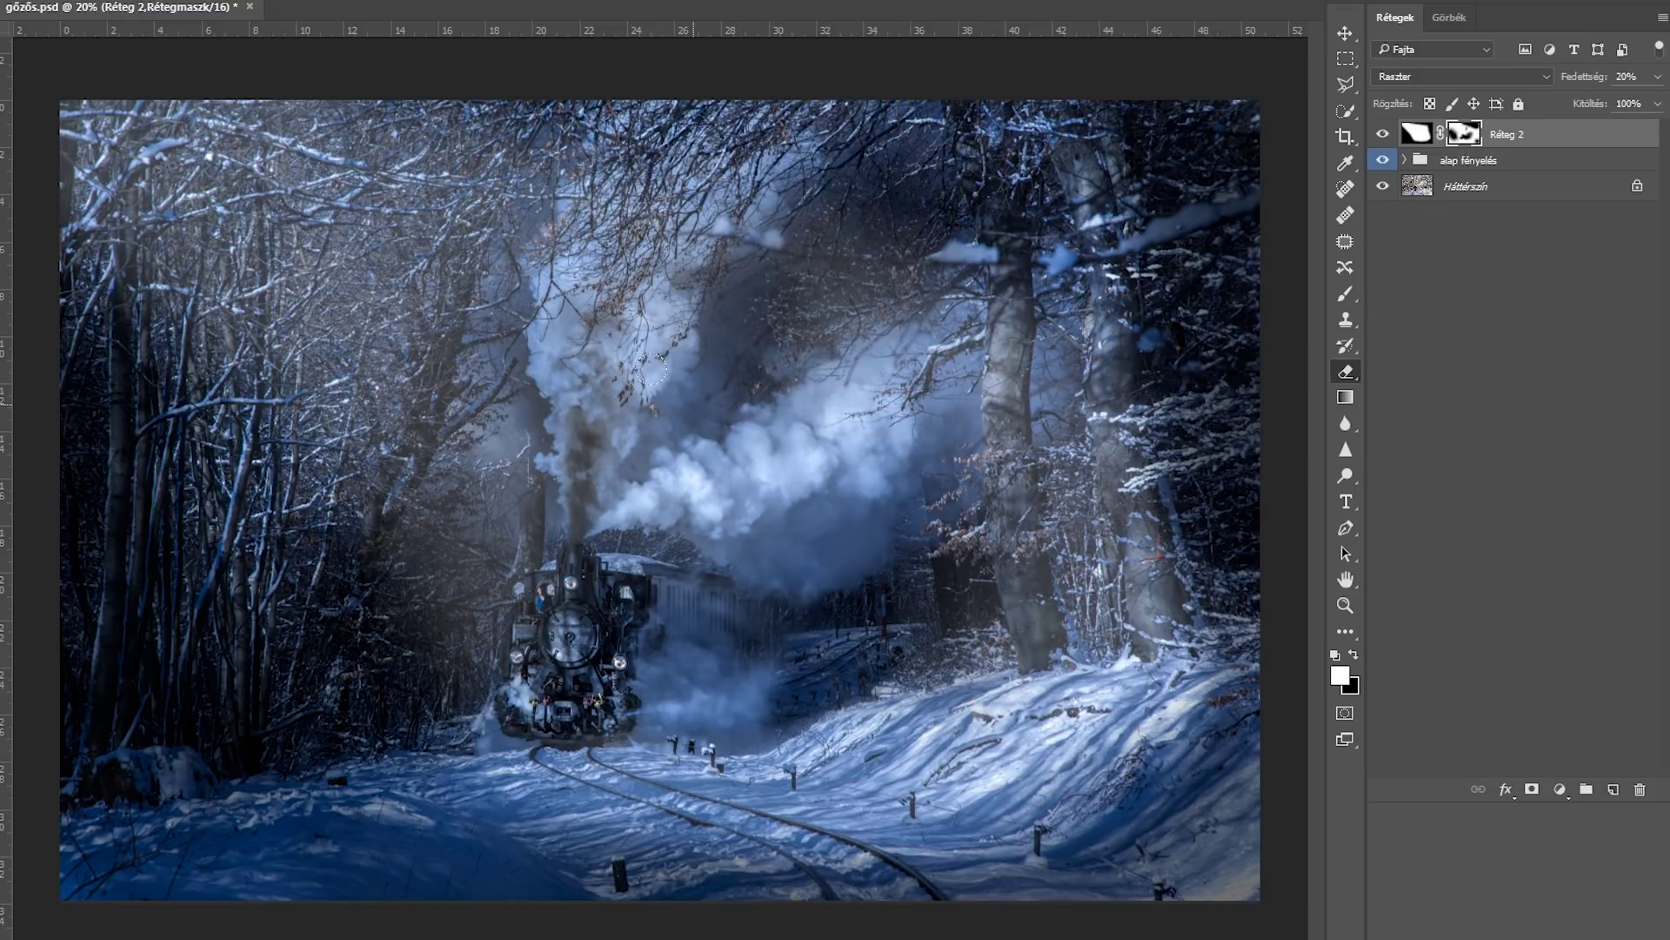
pyautogui.moveTo(757, 344); pyautogui.dragTo(796, 387)
pyautogui.moveTo(762, 294); pyautogui.dragTo(814, 343)
pyautogui.moveTo(797, 274)
pyautogui.mouseDown()
pyautogui.moveTo(866, 226)
pyautogui.moveTo(896, 291)
pyautogui.mouseUp()
pyautogui.moveTo(709, 313); pyautogui.dragTo(735, 396)
pyautogui.moveTo(641, 374); pyautogui.dragTo(687, 435)
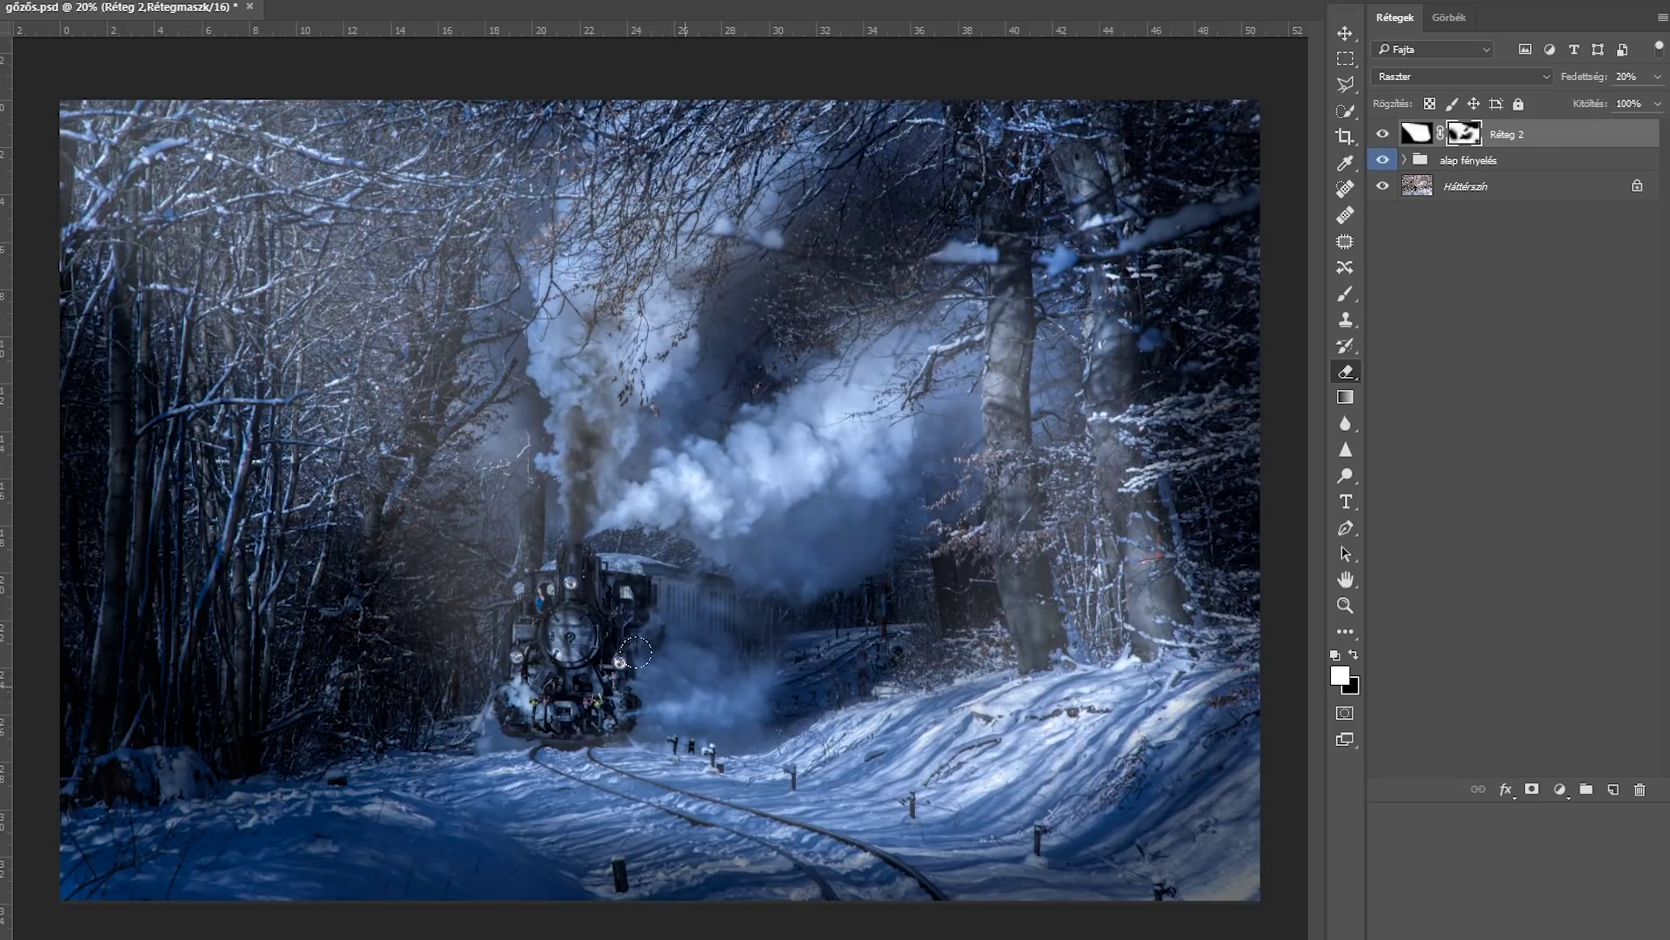
# Step: Shrink the brush to clear haze off the right tree trunk on Réteg 2's mask
pyautogui.scroll(1, 645, 637)
pyautogui.scroll(-1, 645, 638)
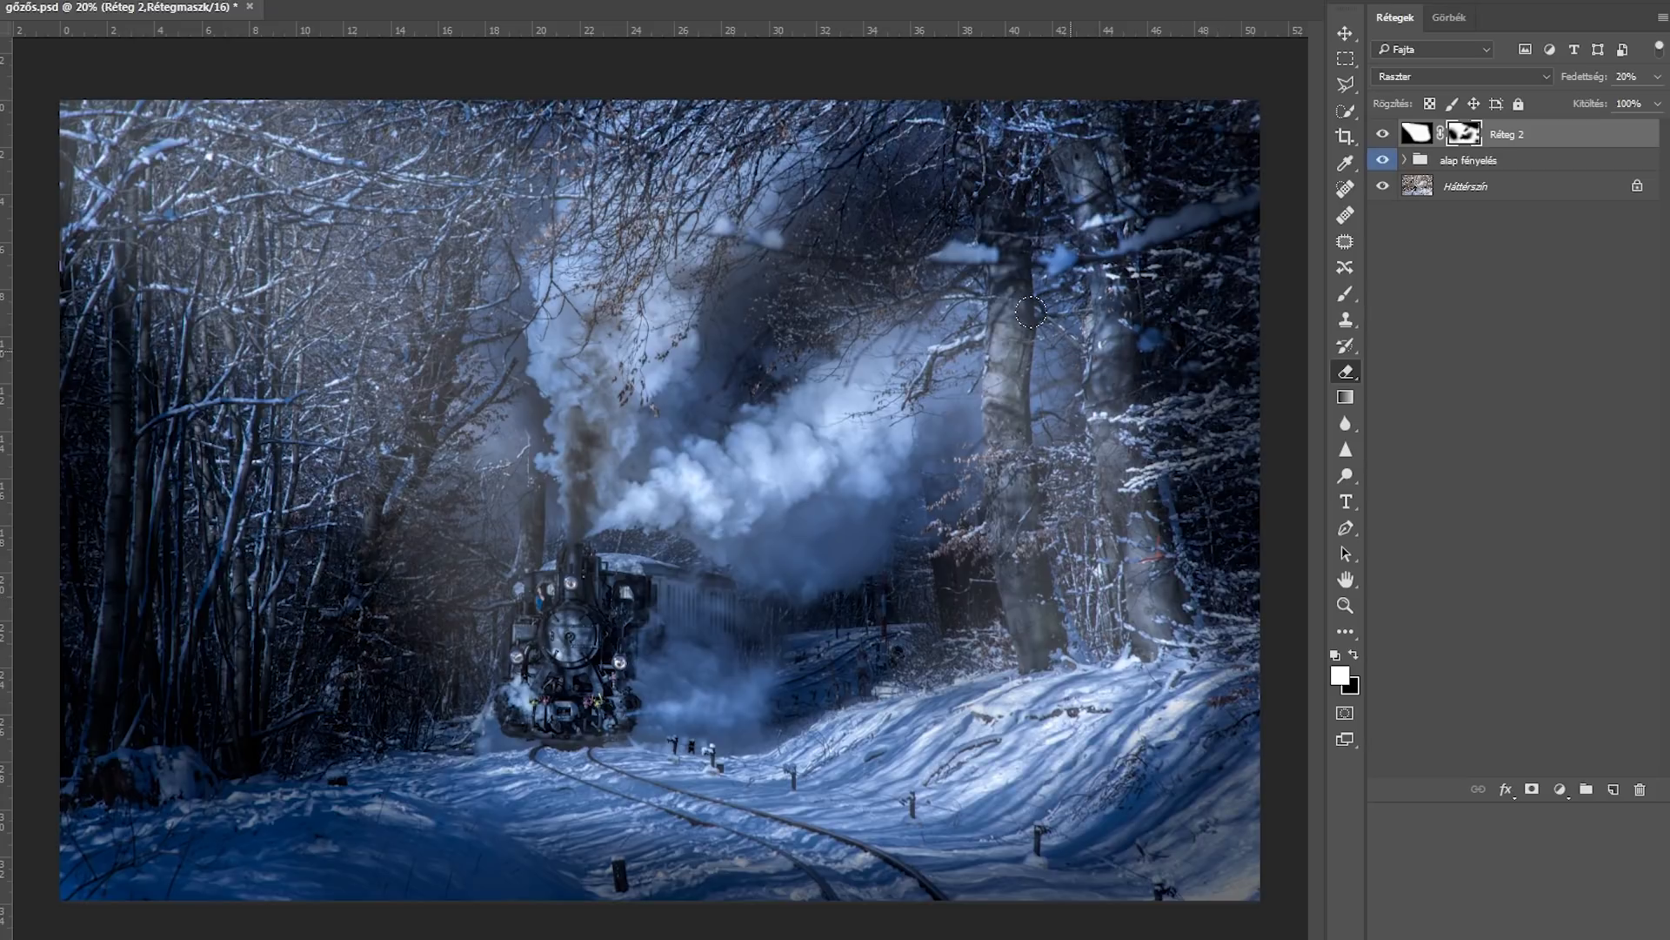
pyautogui.keyDown('alt'); pyautogui.rightClick(1037, 395); pyautogui.keyUp('alt')
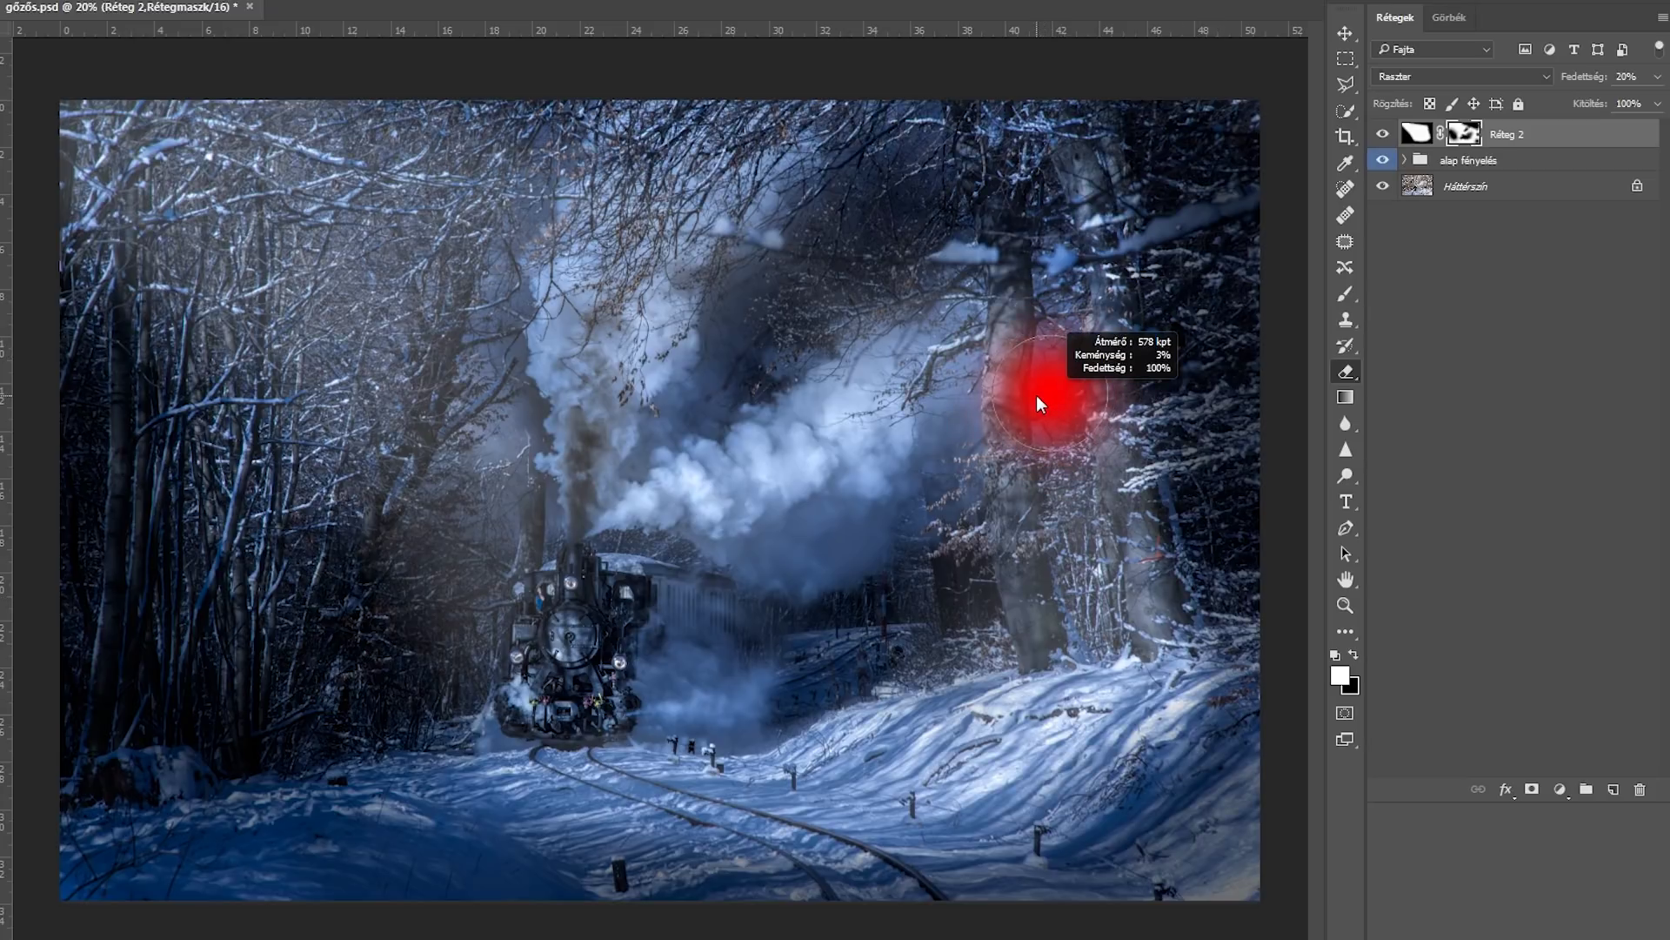
pyautogui.moveTo(1036, 395); pyautogui.dragTo(1009, 395)
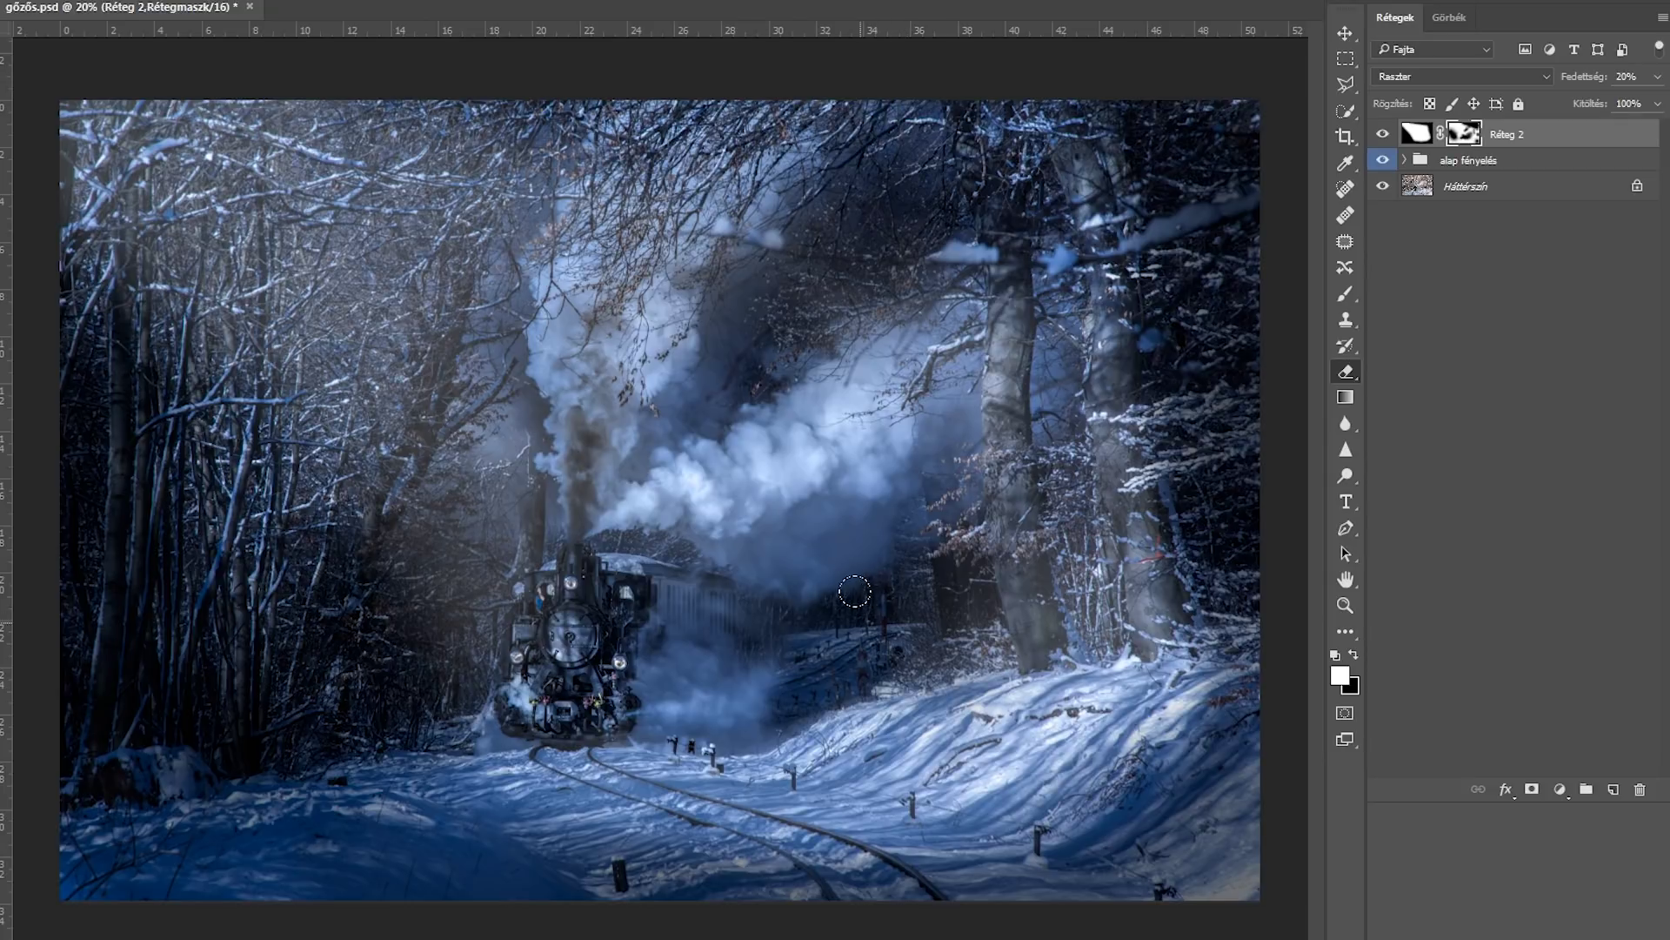
pyautogui.press('v')
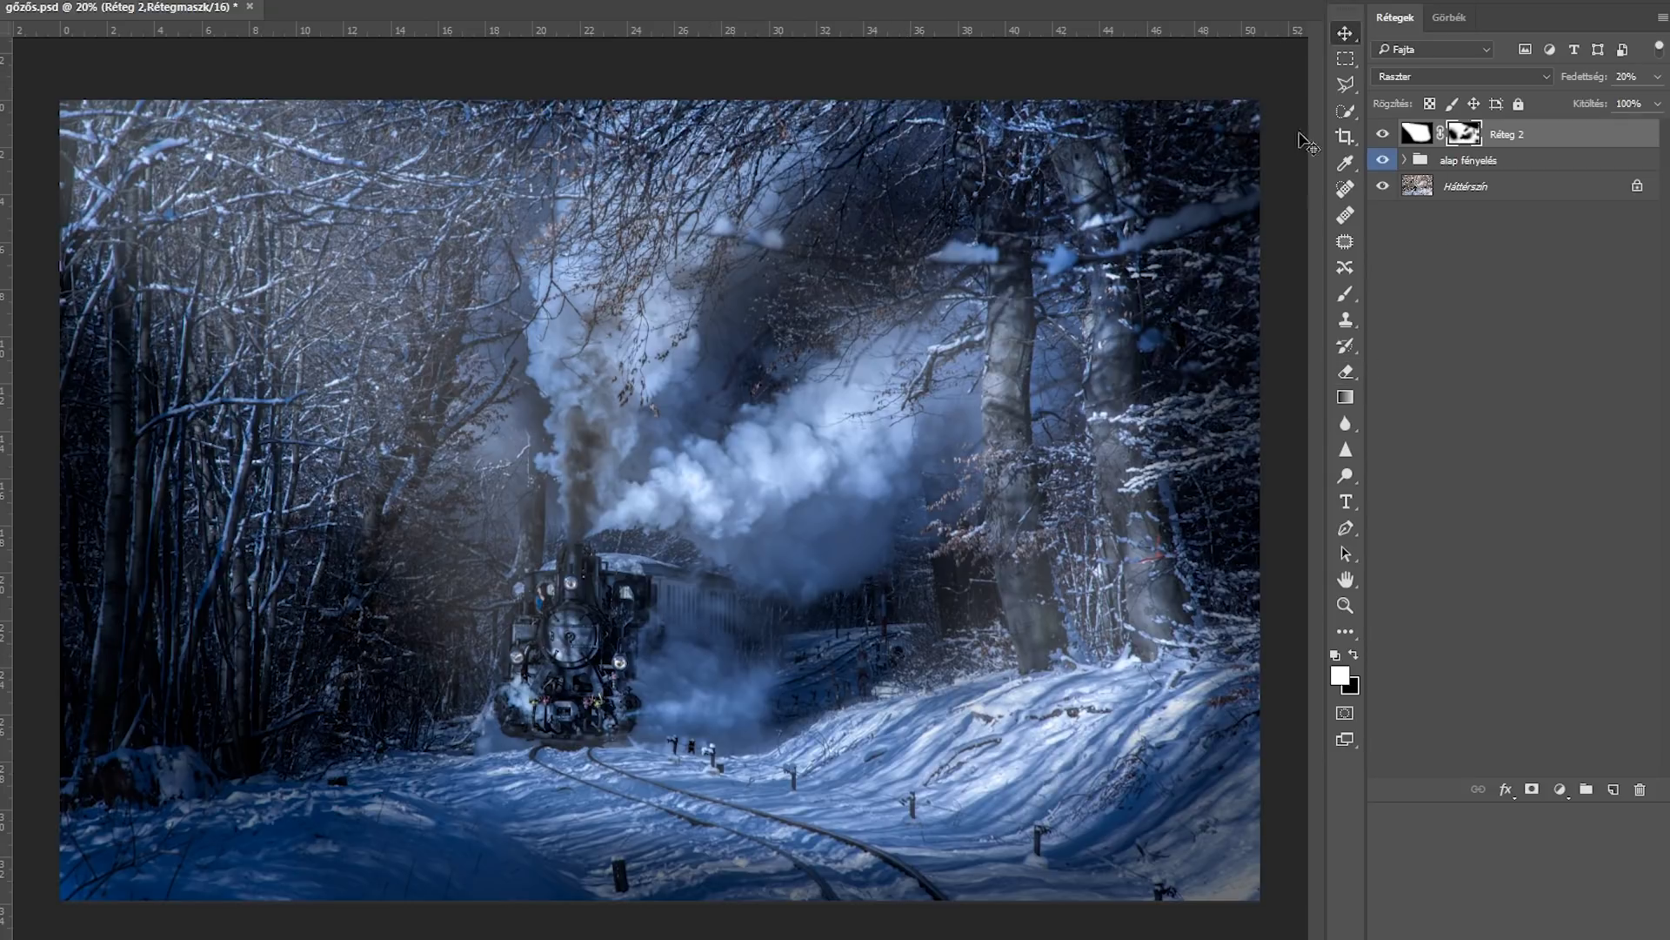
pyautogui.click(1404, 161)
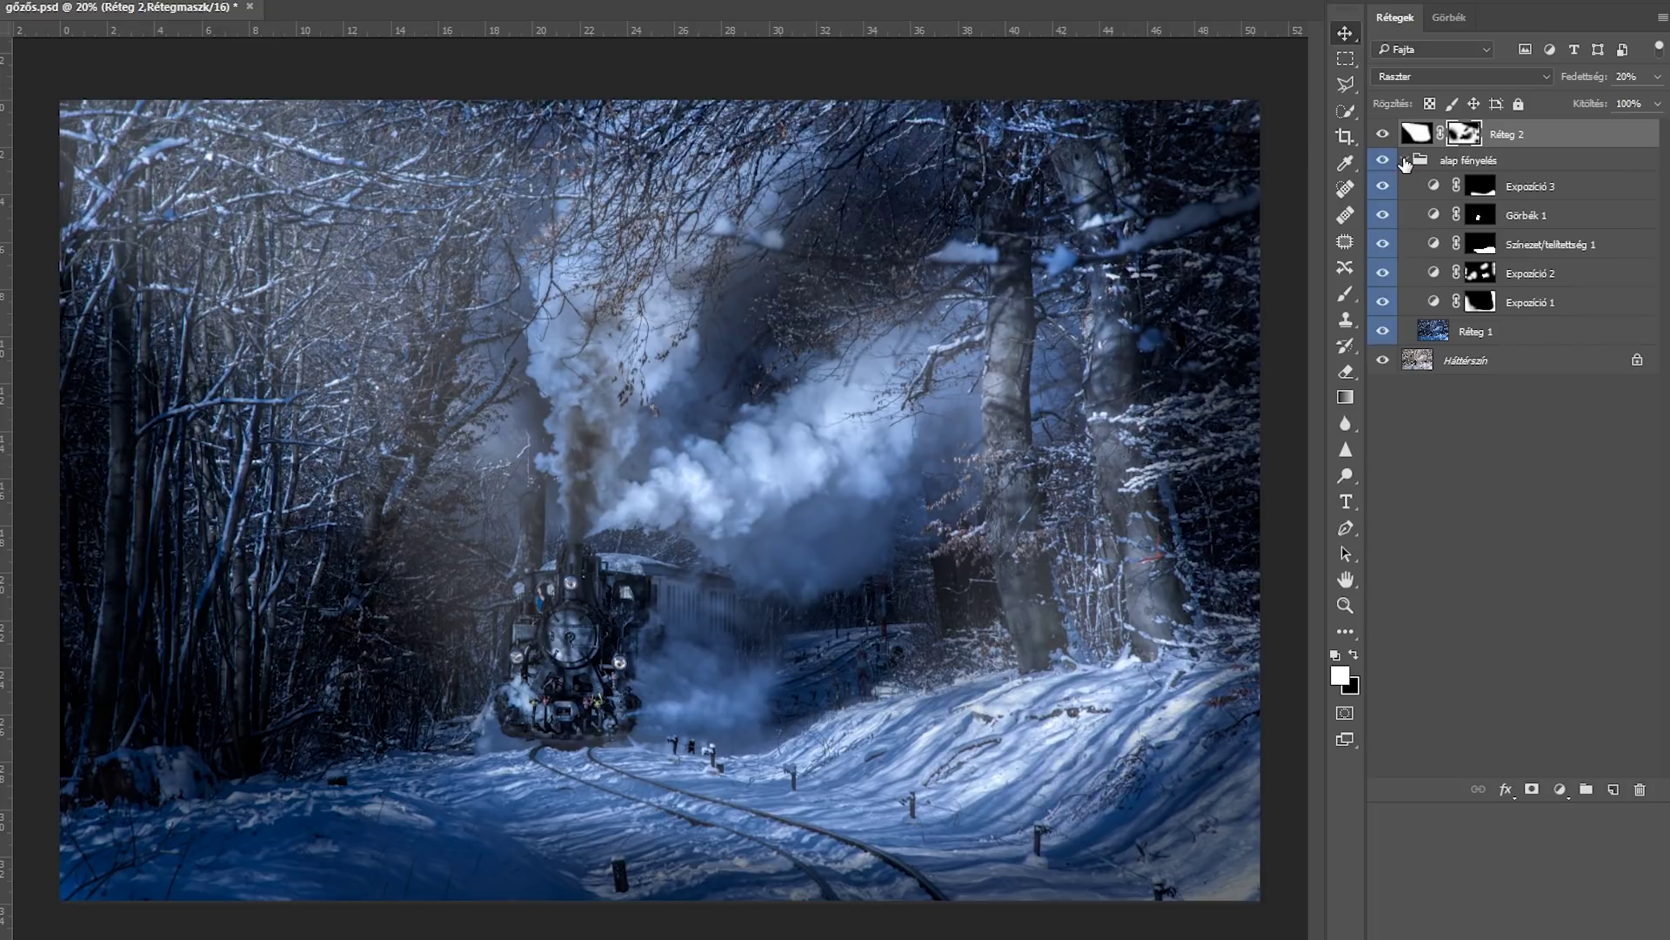
# Step: Above Expozíció 3, lasso the dark area just right of the locomotive
pyautogui.click(1549, 195)
pyautogui.rightClick(1350, 86)
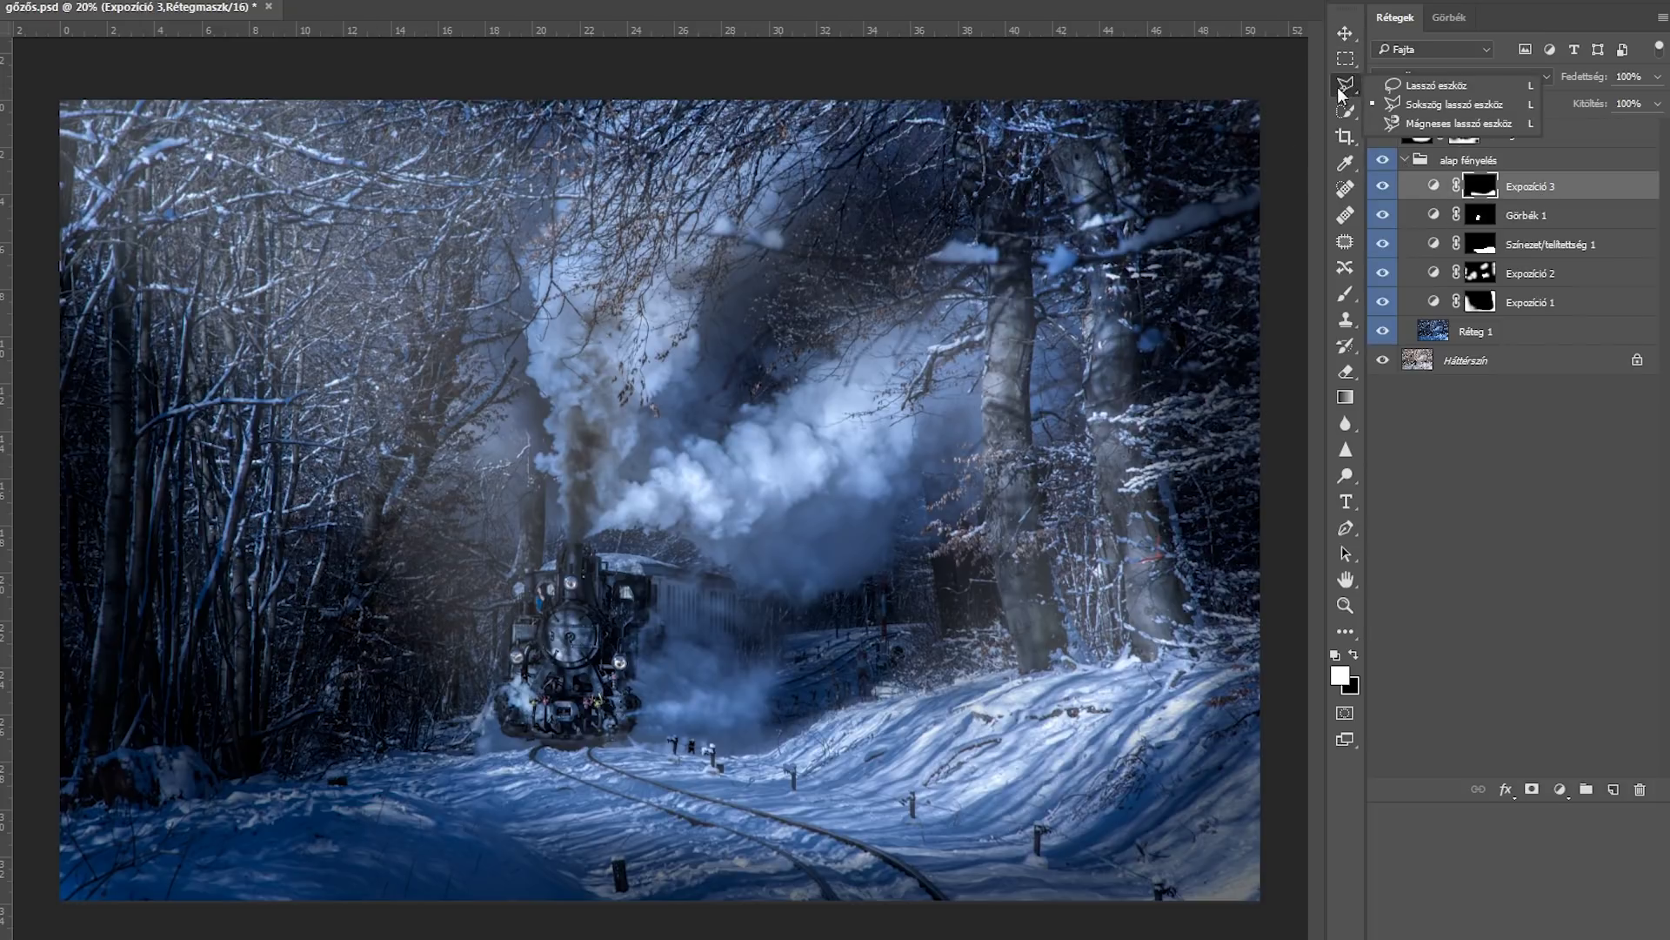
pyautogui.click(1409, 83)
pyautogui.moveTo(867, 597); pyautogui.dragTo(837, 598)
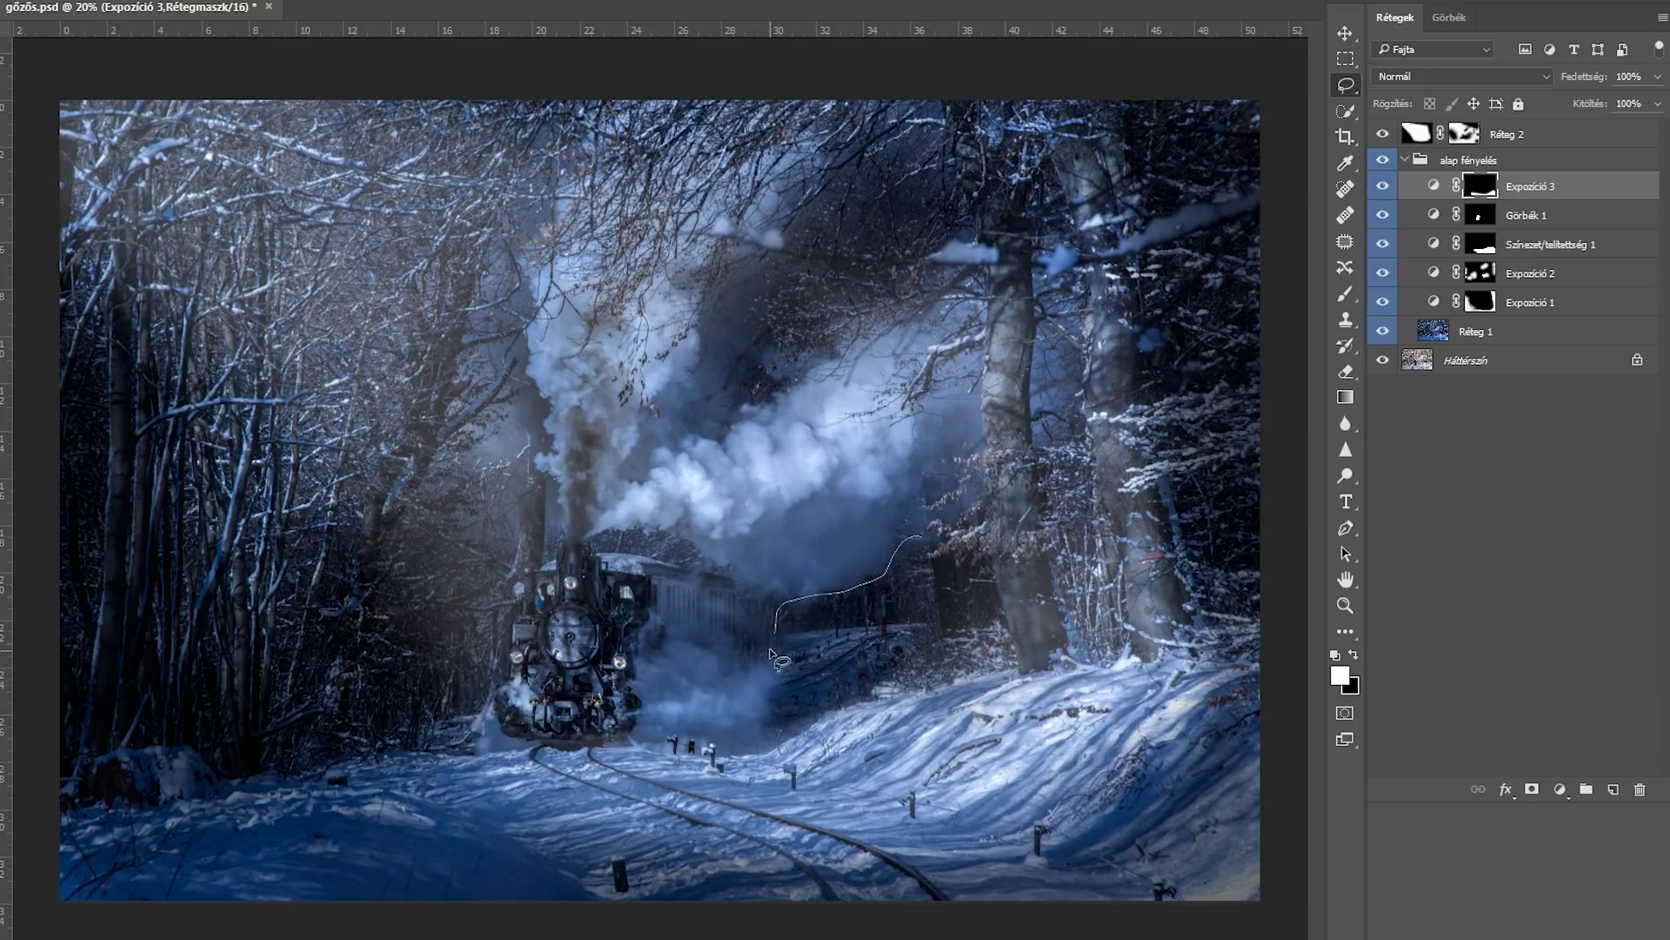
pyautogui.moveTo(782, 609); pyautogui.dragTo(762, 668)
pyautogui.click(786, 625)
pyautogui.moveTo(820, 597)
pyautogui.mouseDown()
pyautogui.moveTo(895, 645)
pyautogui.moveTo(761, 672)
pyautogui.mouseUp()
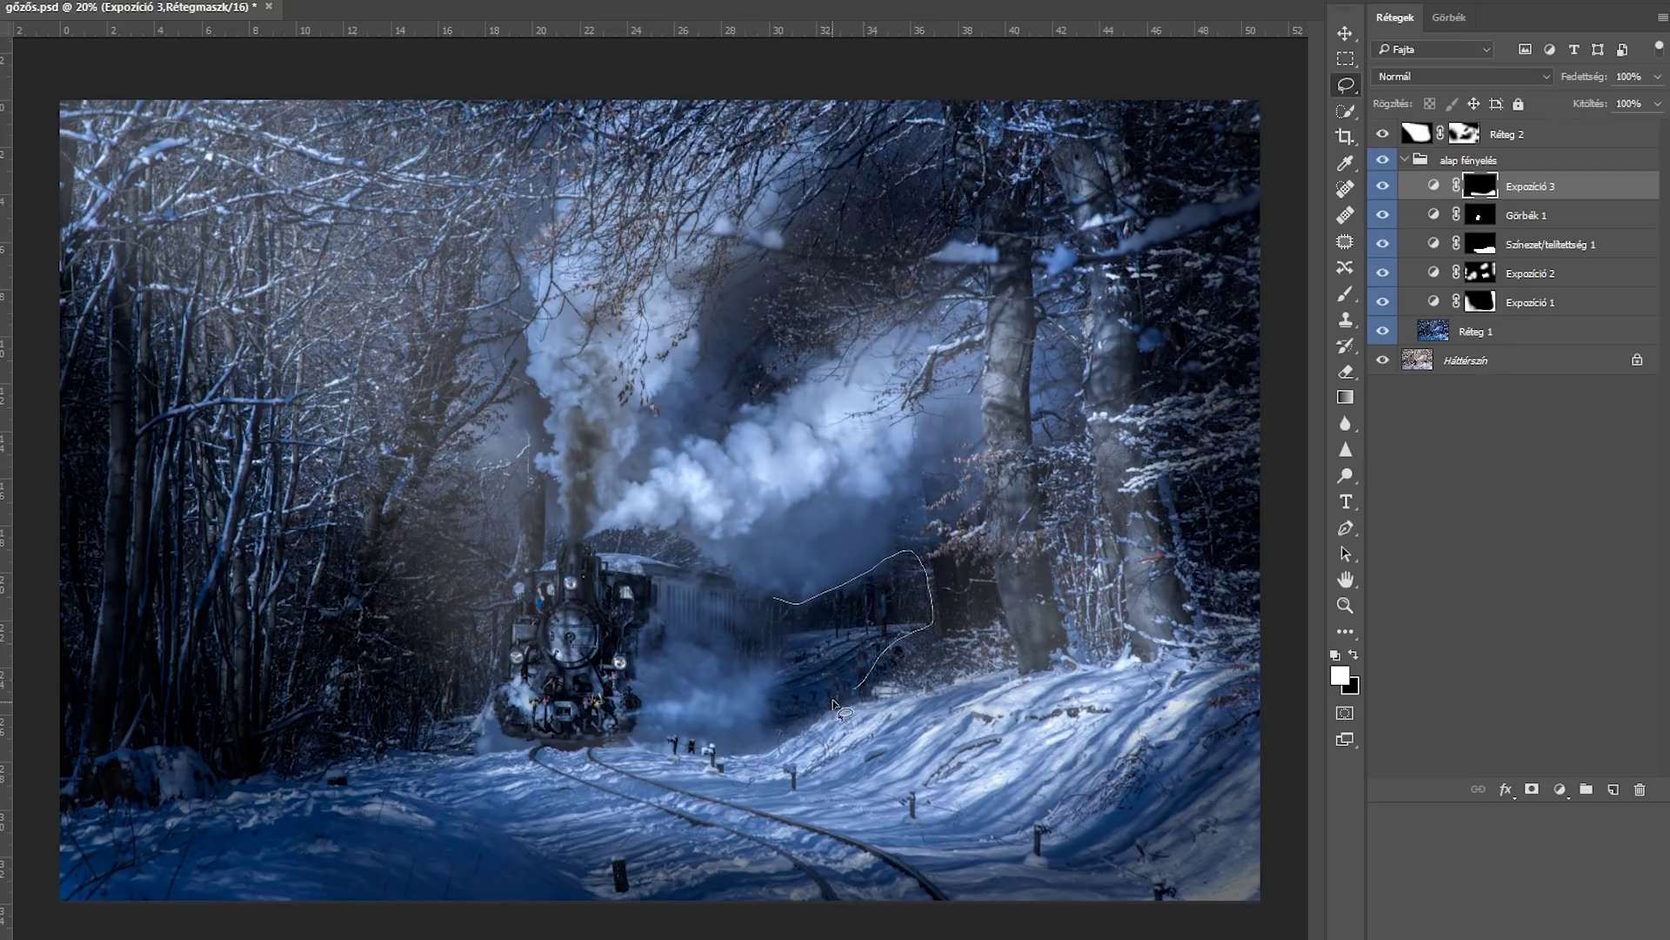
pyautogui.moveTo(761, 671); pyautogui.dragTo(779, 601)
# Step: Add an Exposure adjustment at -0.94 with its mask feathered to 122 px
pyautogui.click(1558, 790)
pyautogui.click(1533, 494)
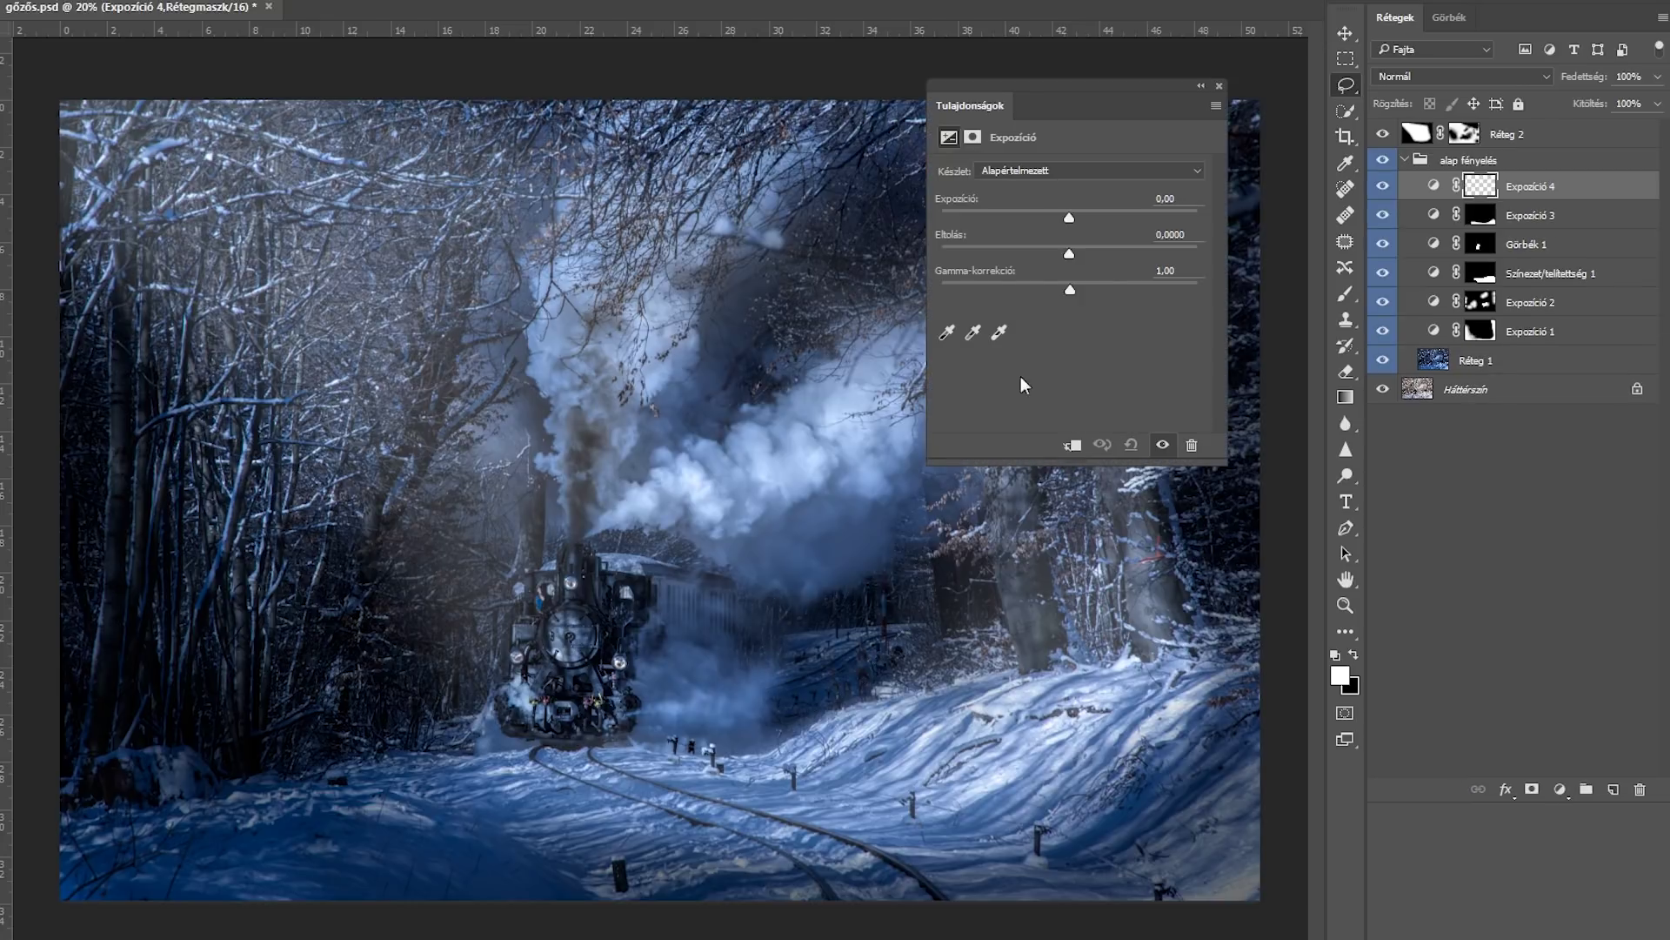
pyautogui.moveTo(1068, 217); pyautogui.dragTo(1056, 218)
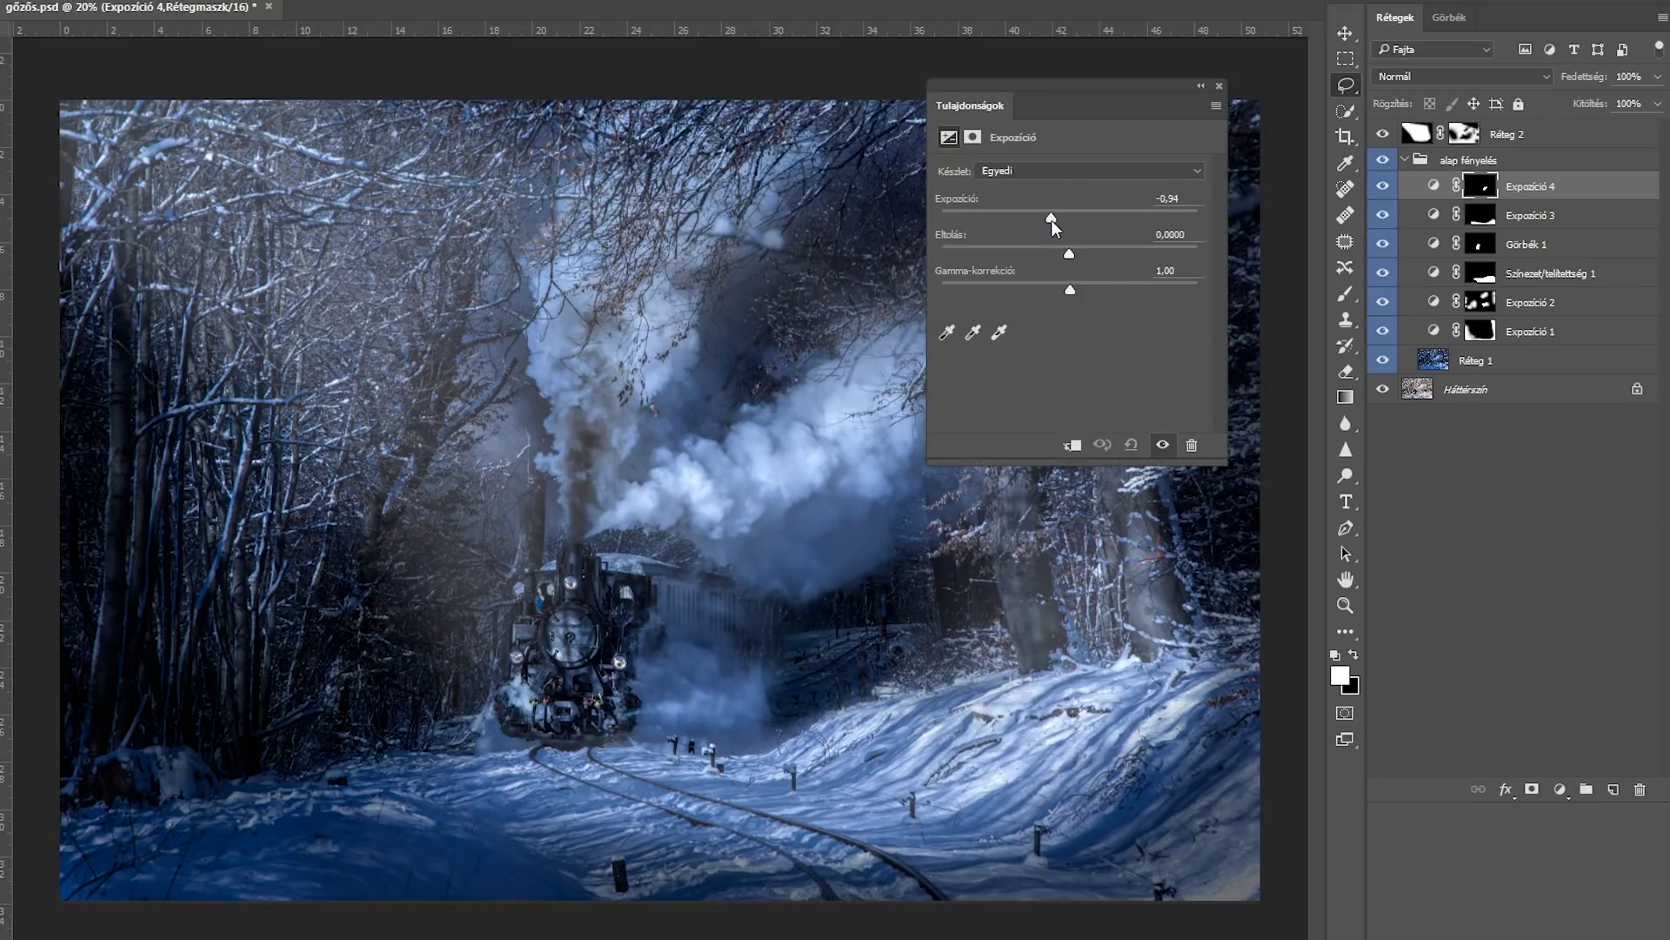
pyautogui.click(973, 136)
pyautogui.click(1070, 295)
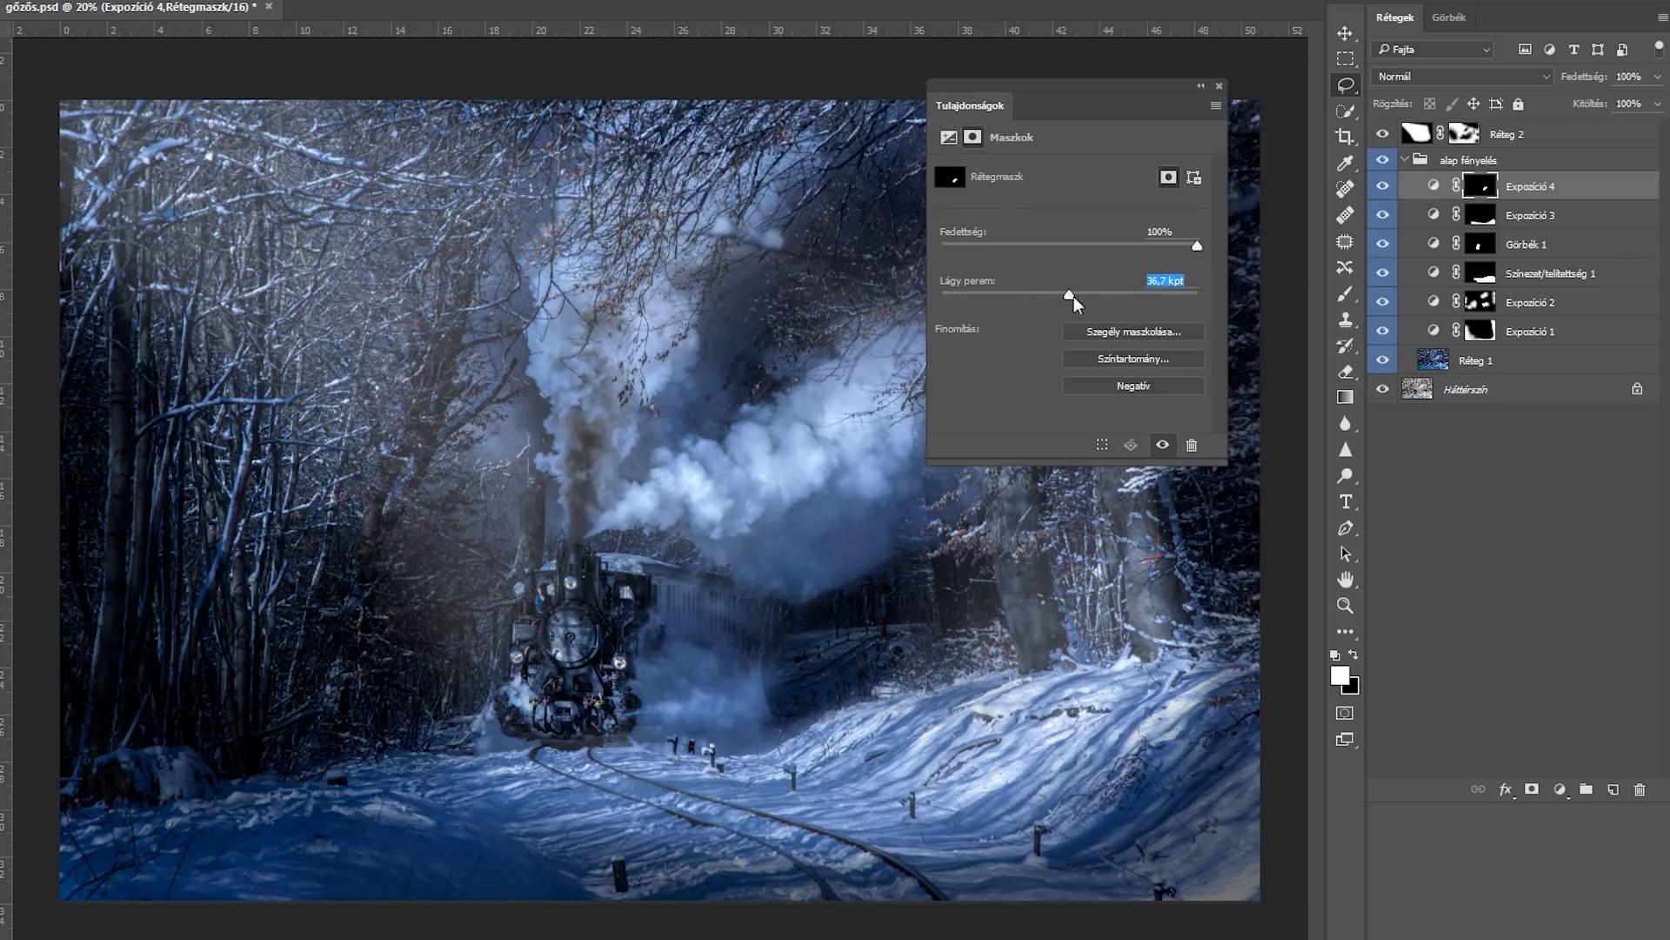
pyautogui.click(1133, 295)
pyautogui.click(1116, 292)
pyautogui.click(1097, 294)
pyautogui.moveTo(1103, 295); pyautogui.dragTo(1040, 294)
pyautogui.click(1115, 292)
pyautogui.click(1220, 89)
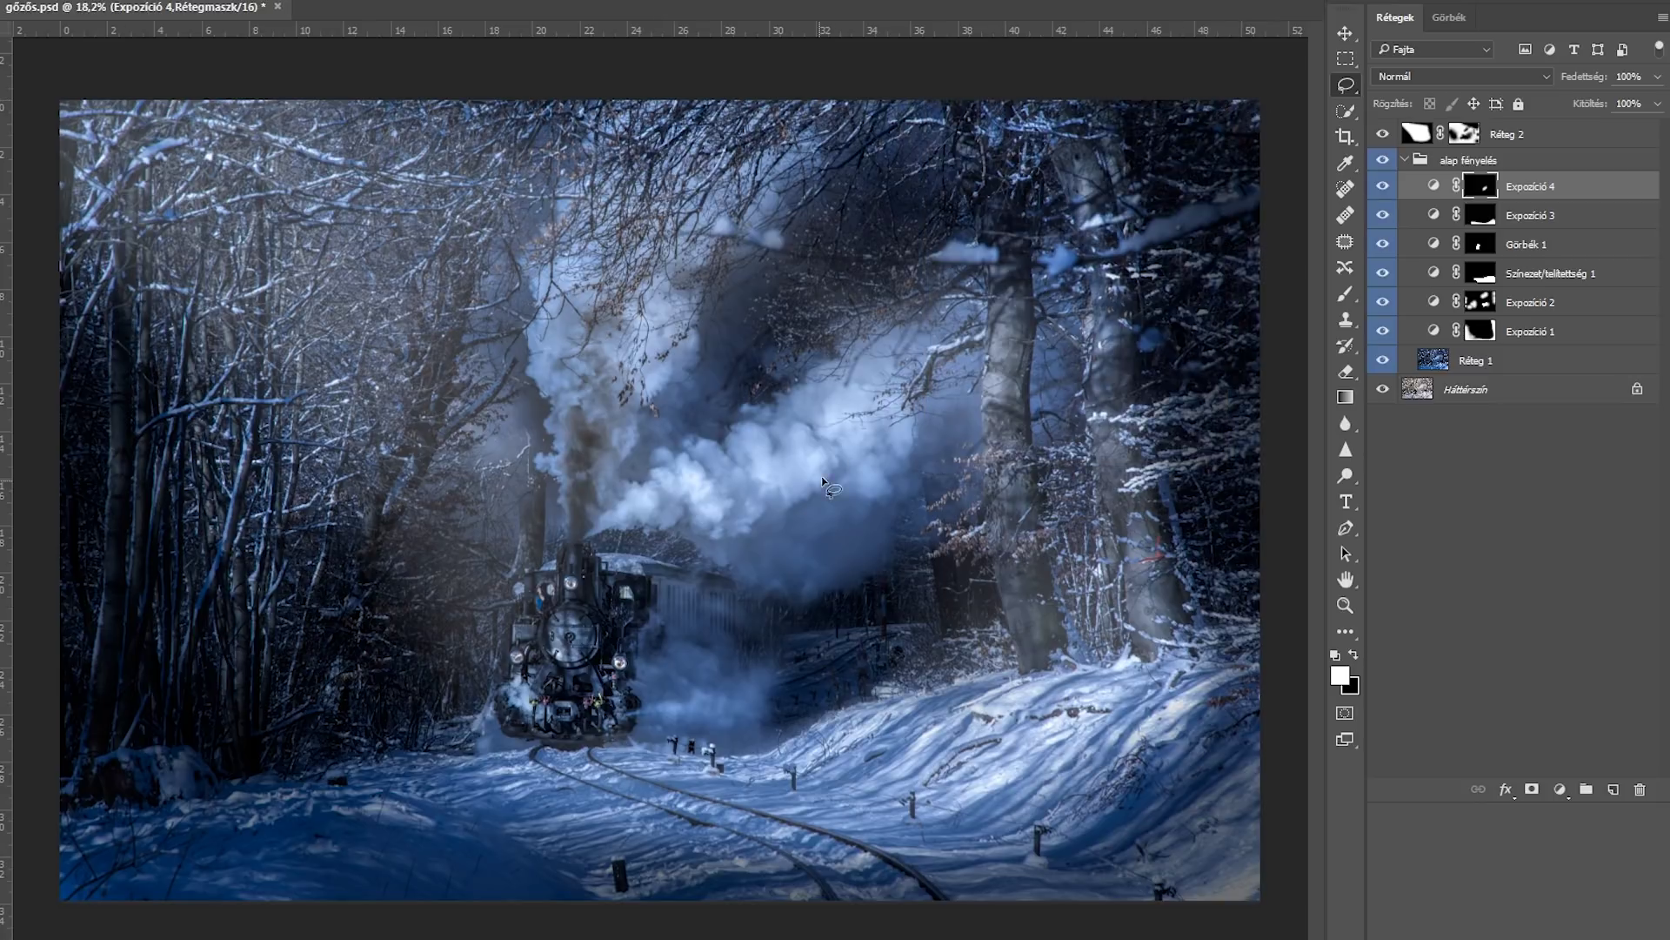
pyautogui.scroll(-1, 783, 474)
pyautogui.scroll(1, 733, 519)
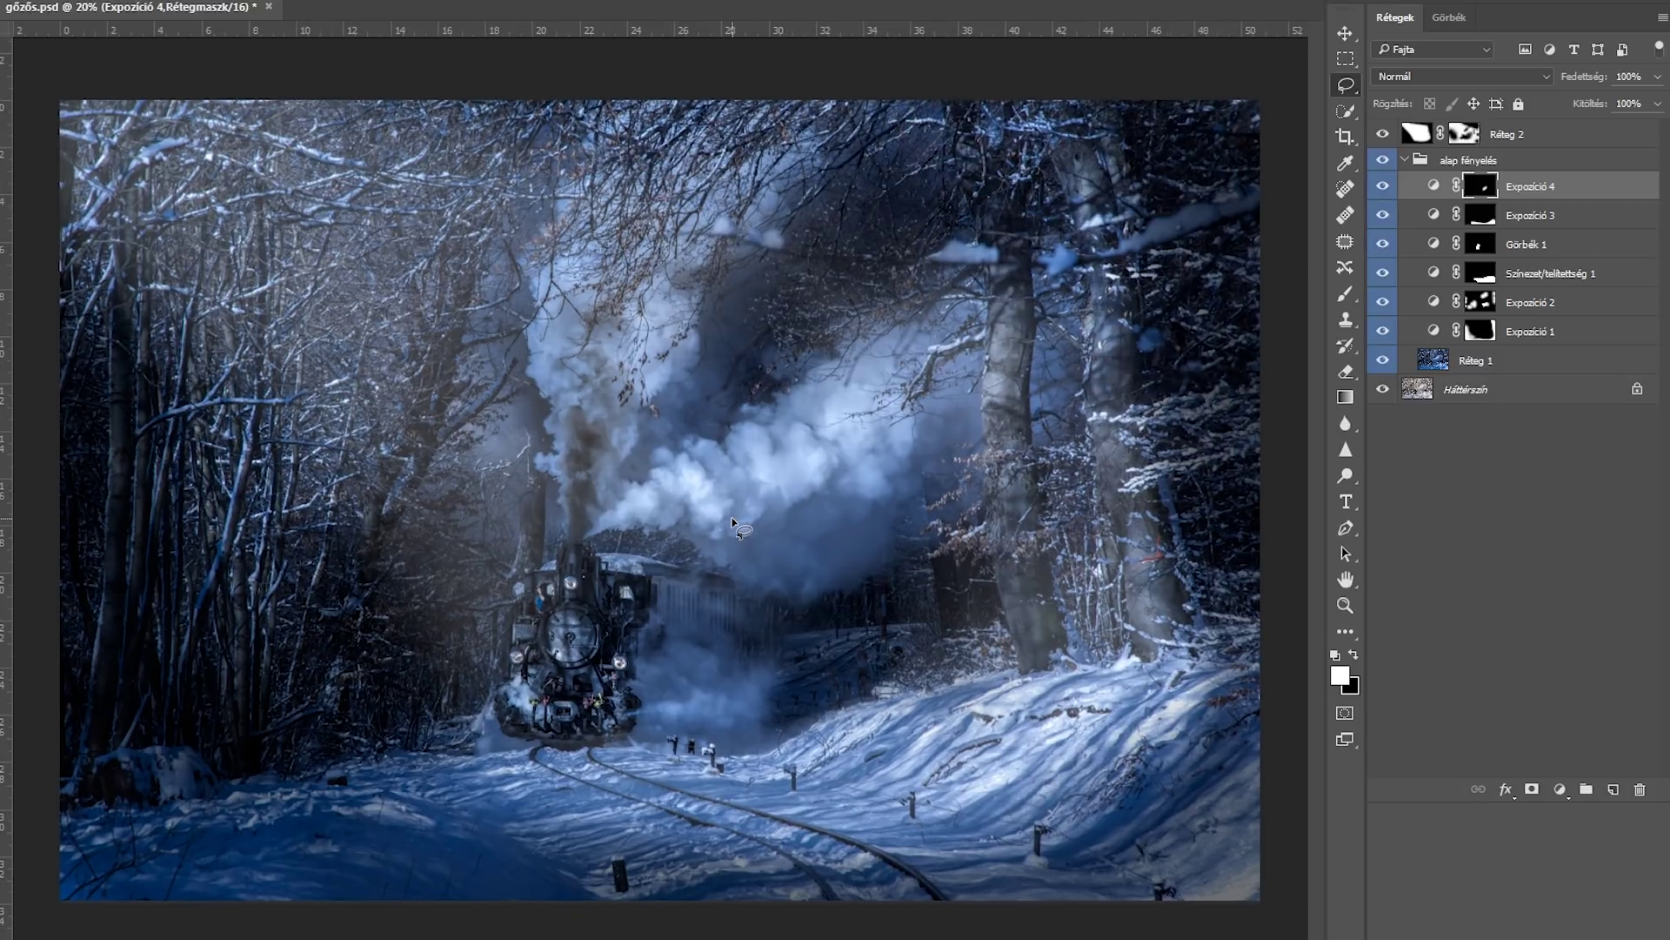
# Step: Collapse the alap fényelés group and zoom in on the locomotive's front and headlights
pyautogui.press('v')
pyautogui.scroll(1, 561, 568)
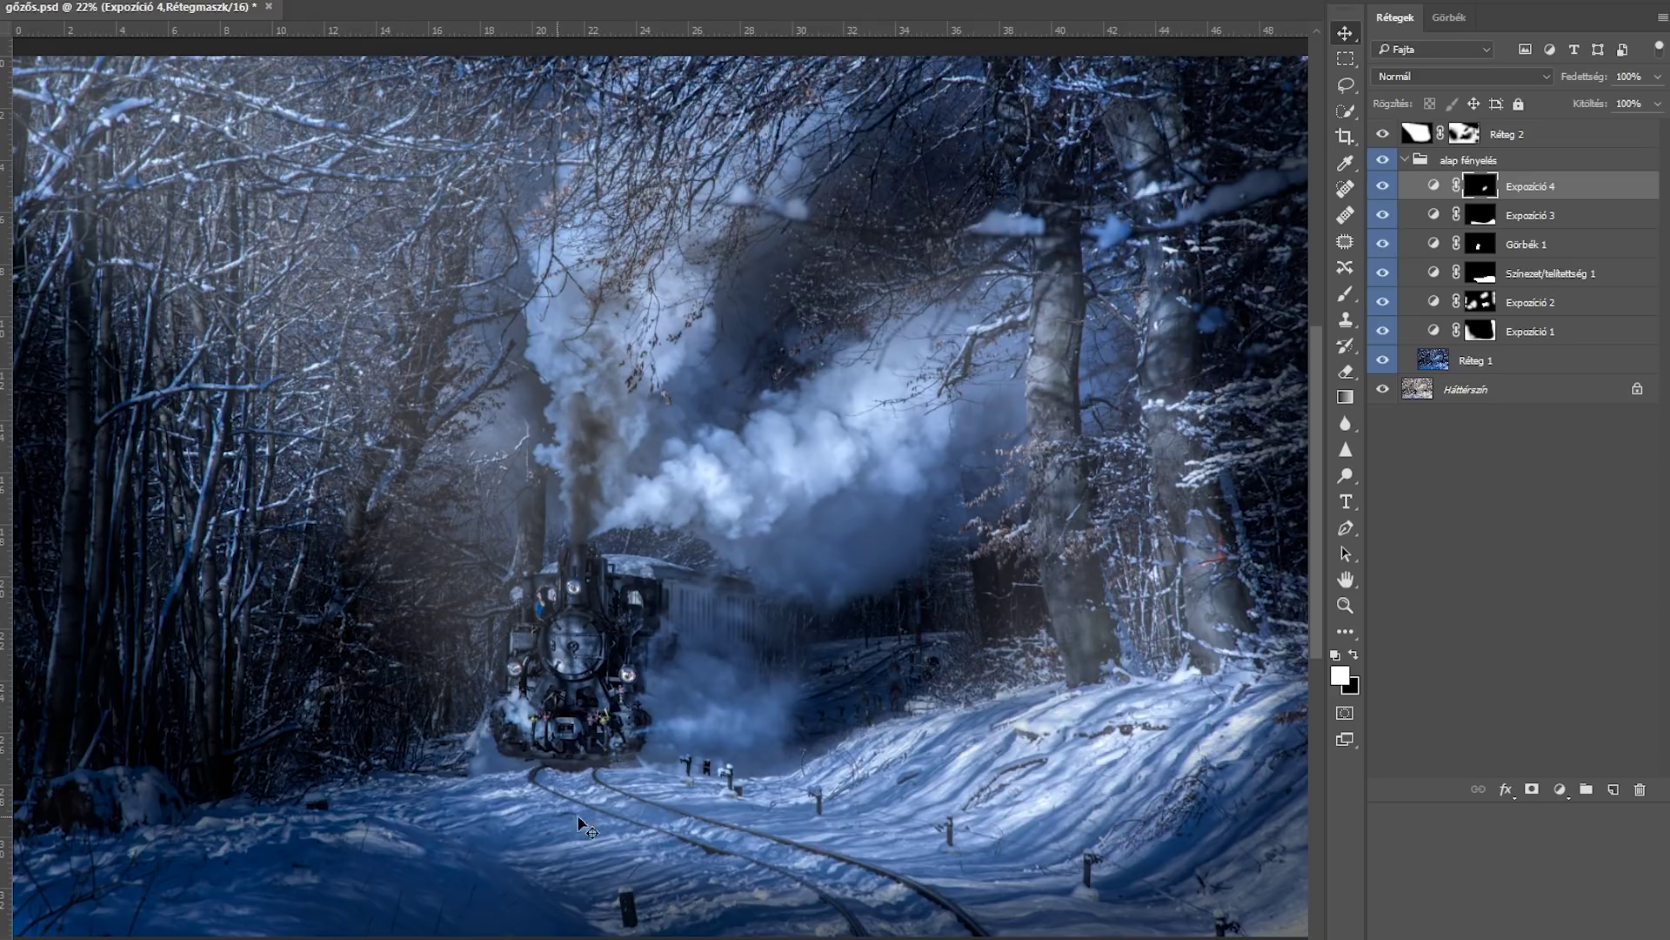
pyautogui.click(1404, 160)
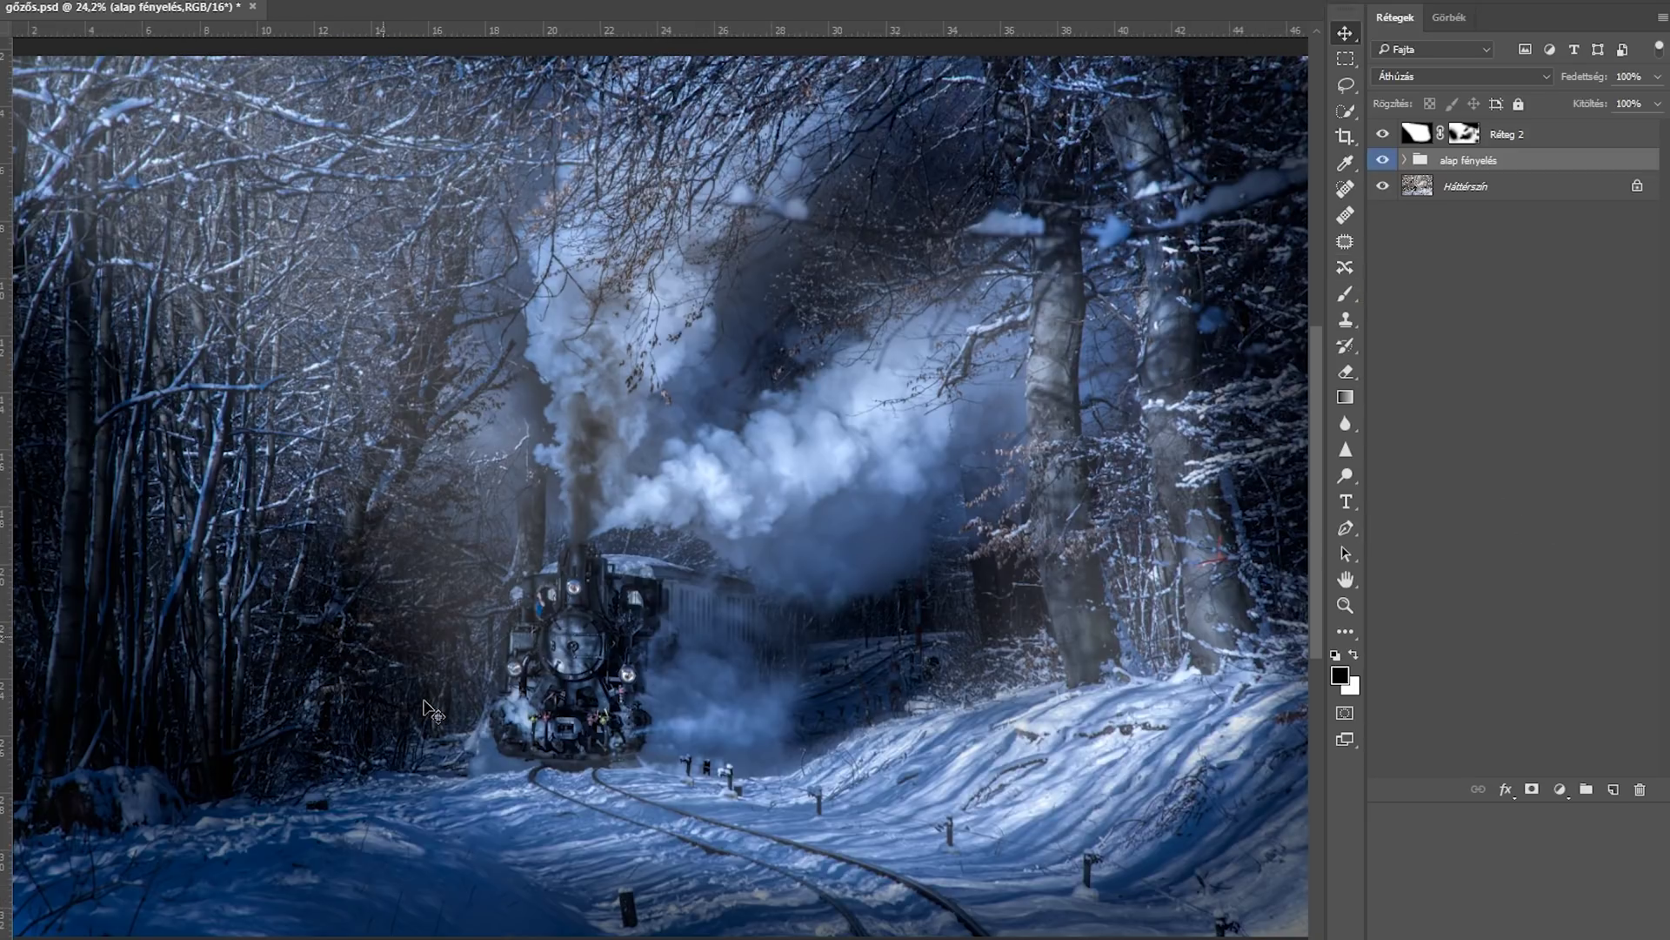
pyautogui.scroll(3, 431, 712)
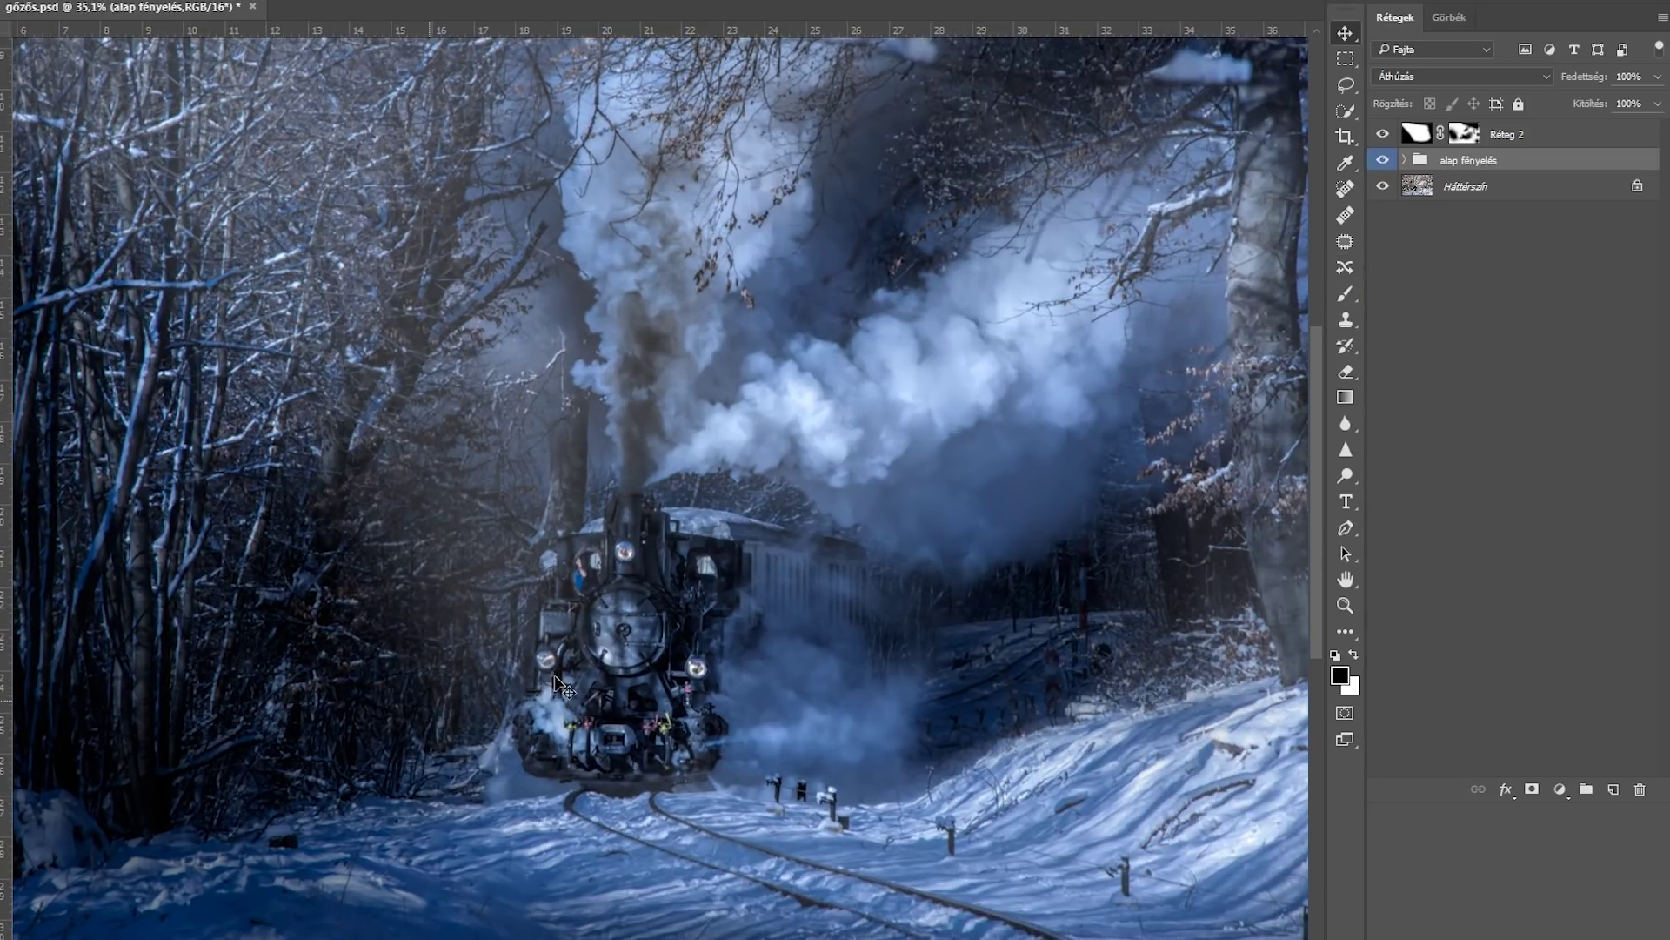
pyautogui.scroll(1, 564, 687)
pyautogui.scroll(2, 564, 687)
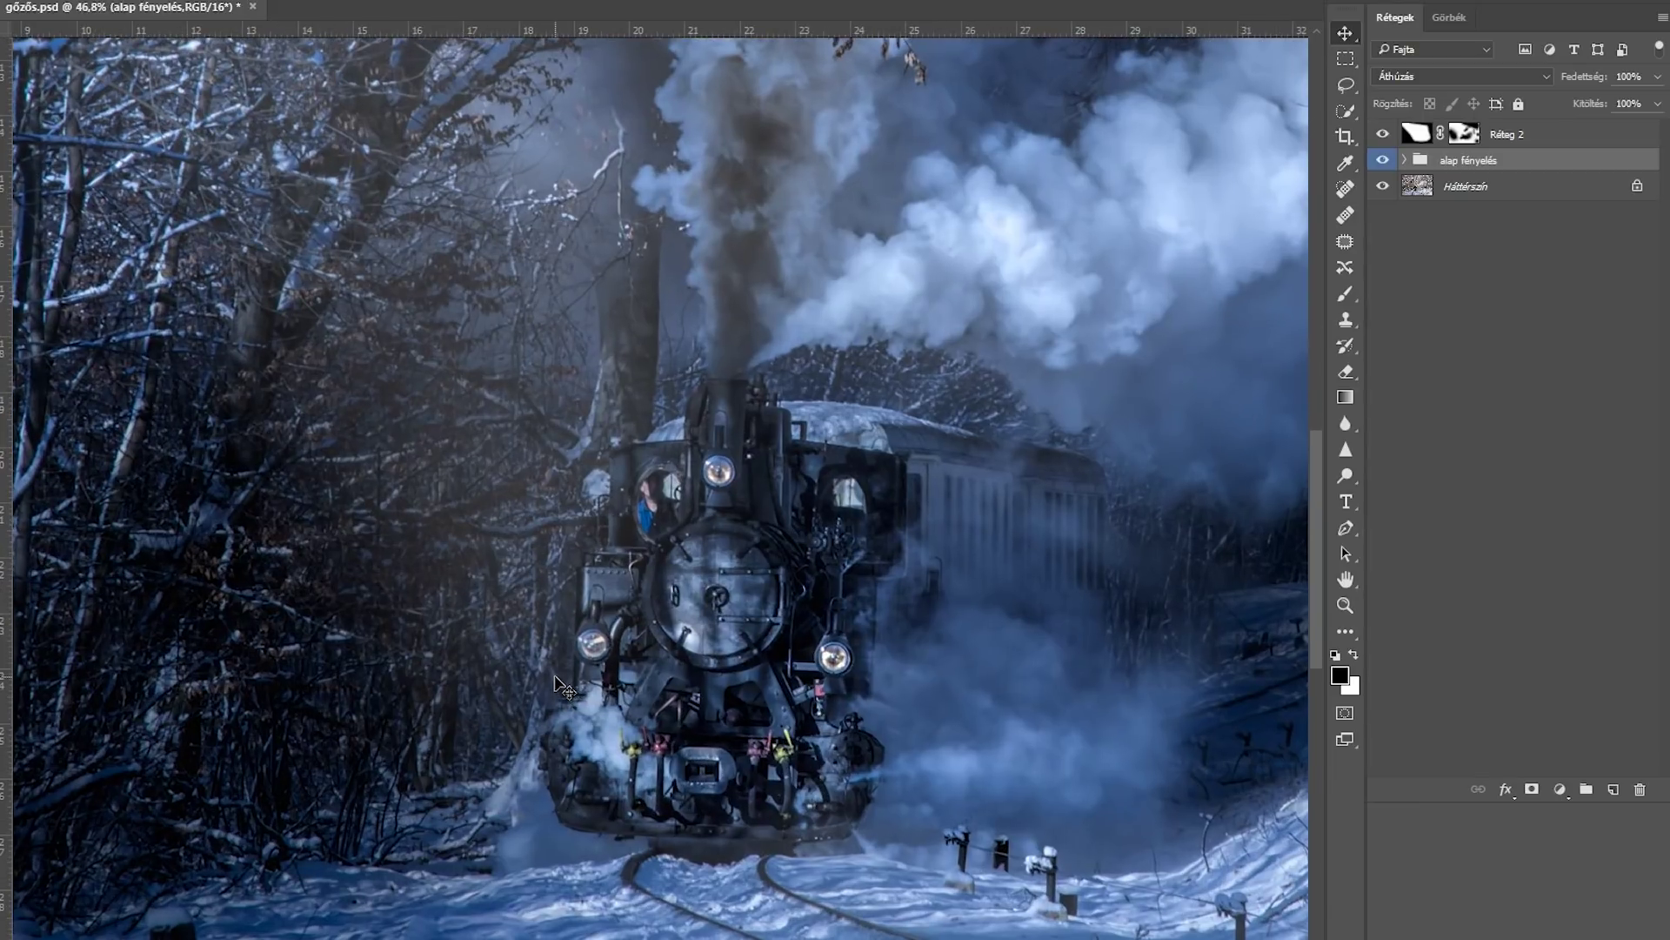
pyautogui.moveTo(802, 679)
pyautogui.mouseDown()
pyautogui.moveTo(649, 621)
pyautogui.moveTo(643, 636)
pyautogui.mouseUp()
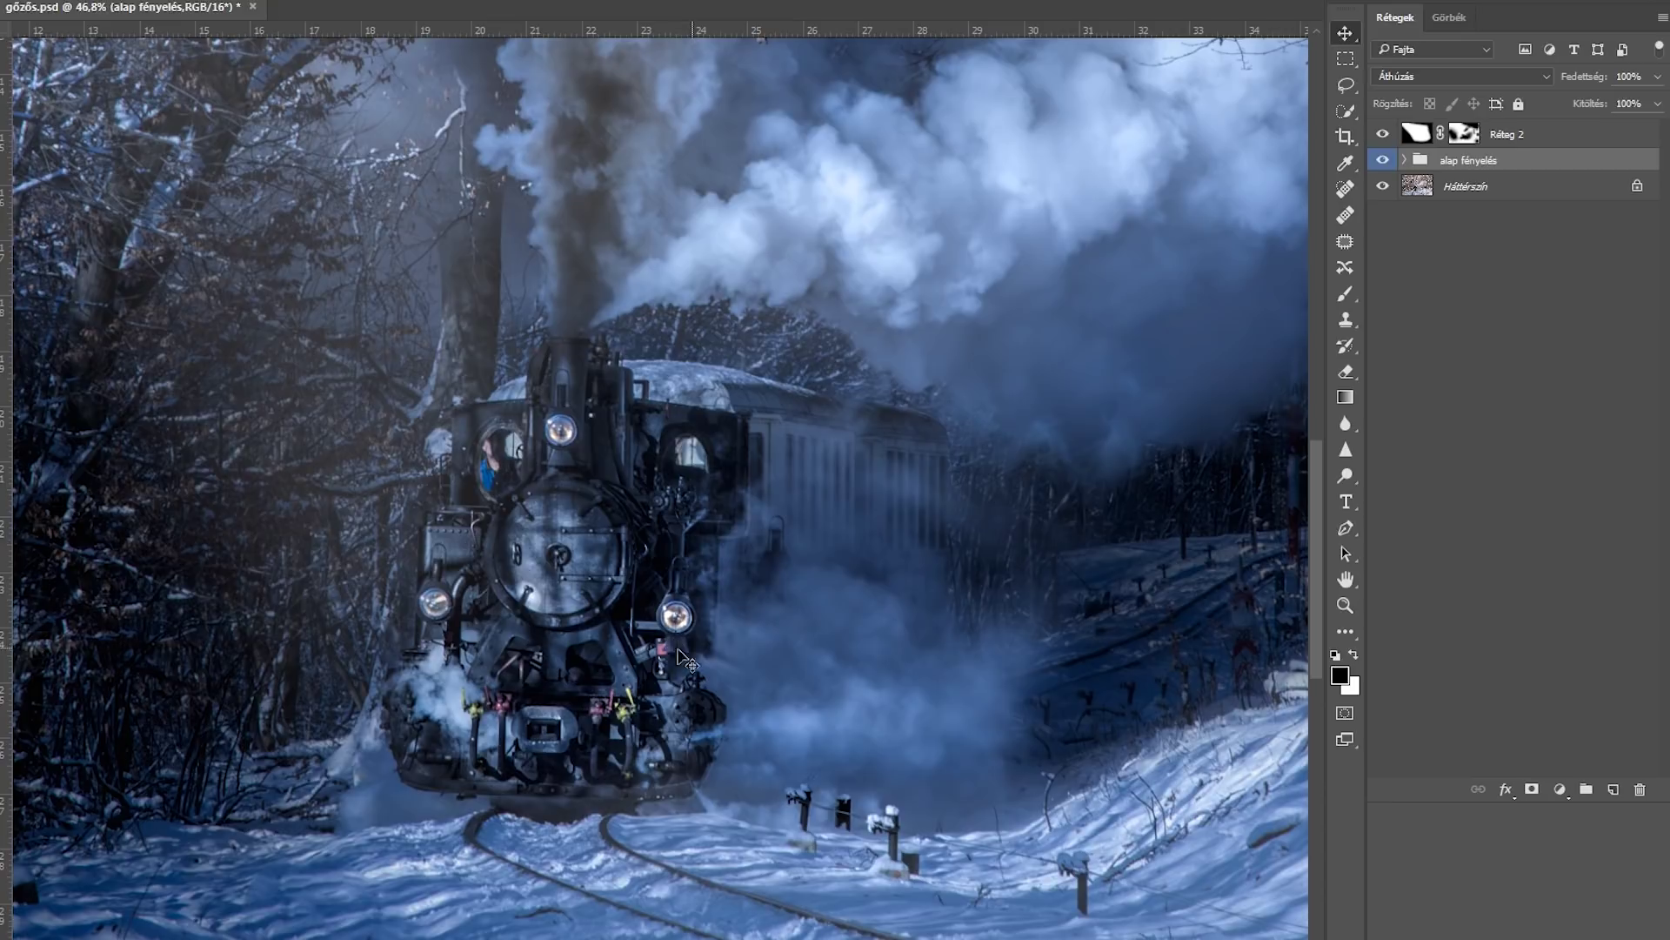
# Step: Create Réteg 3 and move it above the alap fényelés group
pyautogui.click(1469, 193)
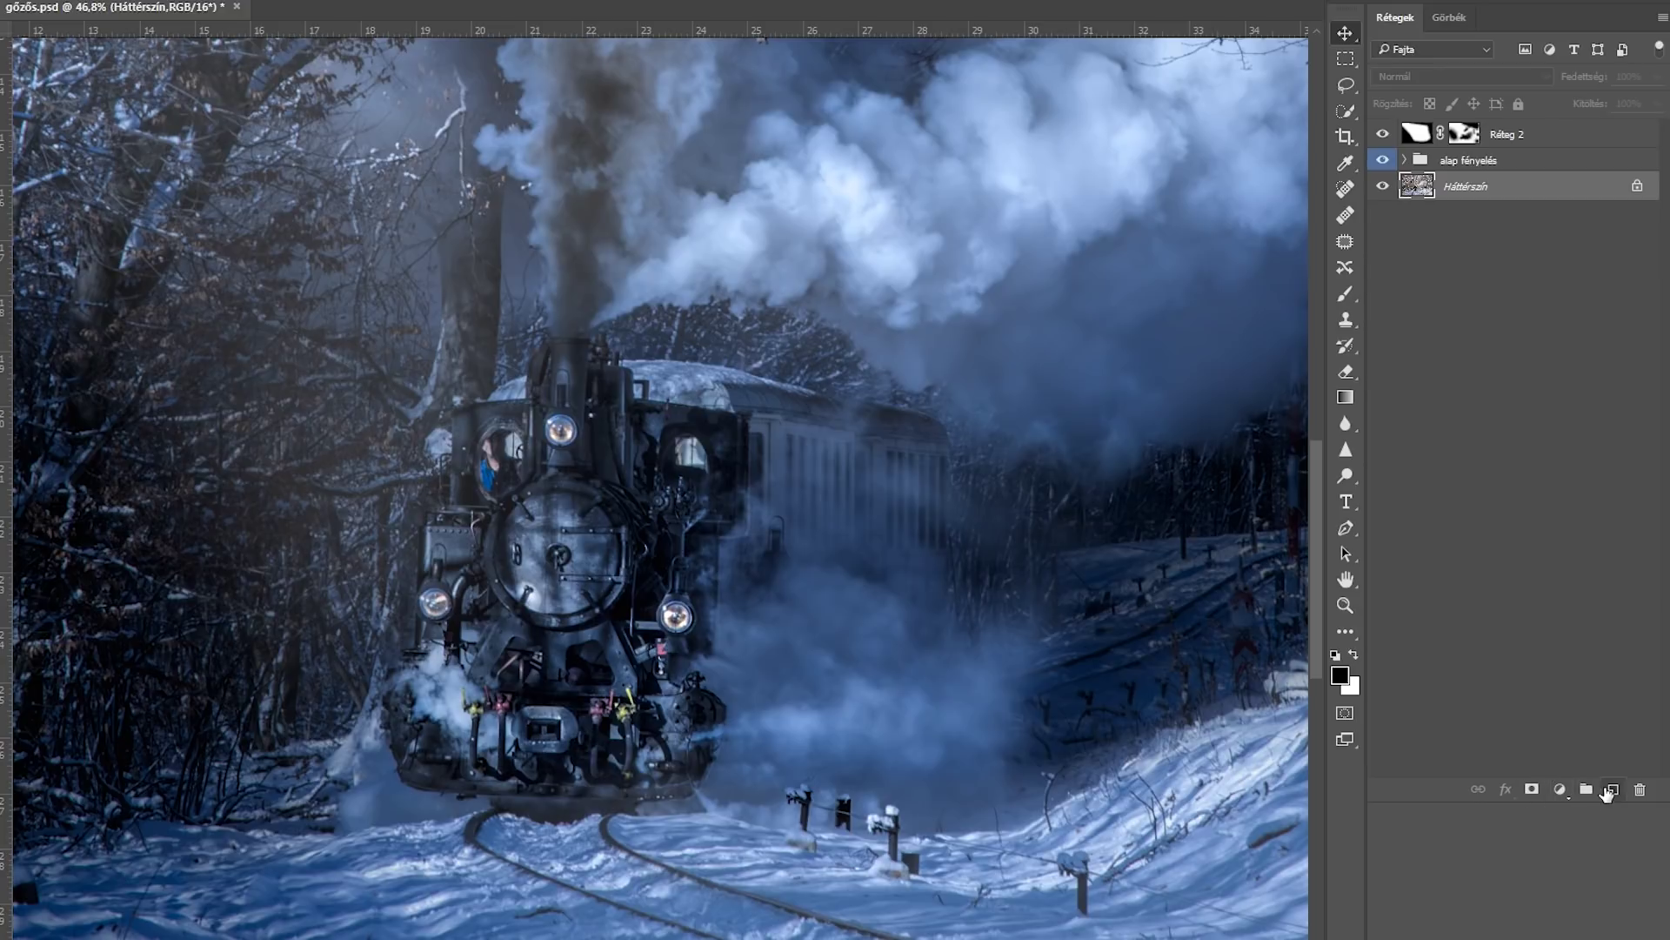
pyautogui.click(1615, 790)
pyautogui.moveTo(1537, 187); pyautogui.dragTo(1536, 153)
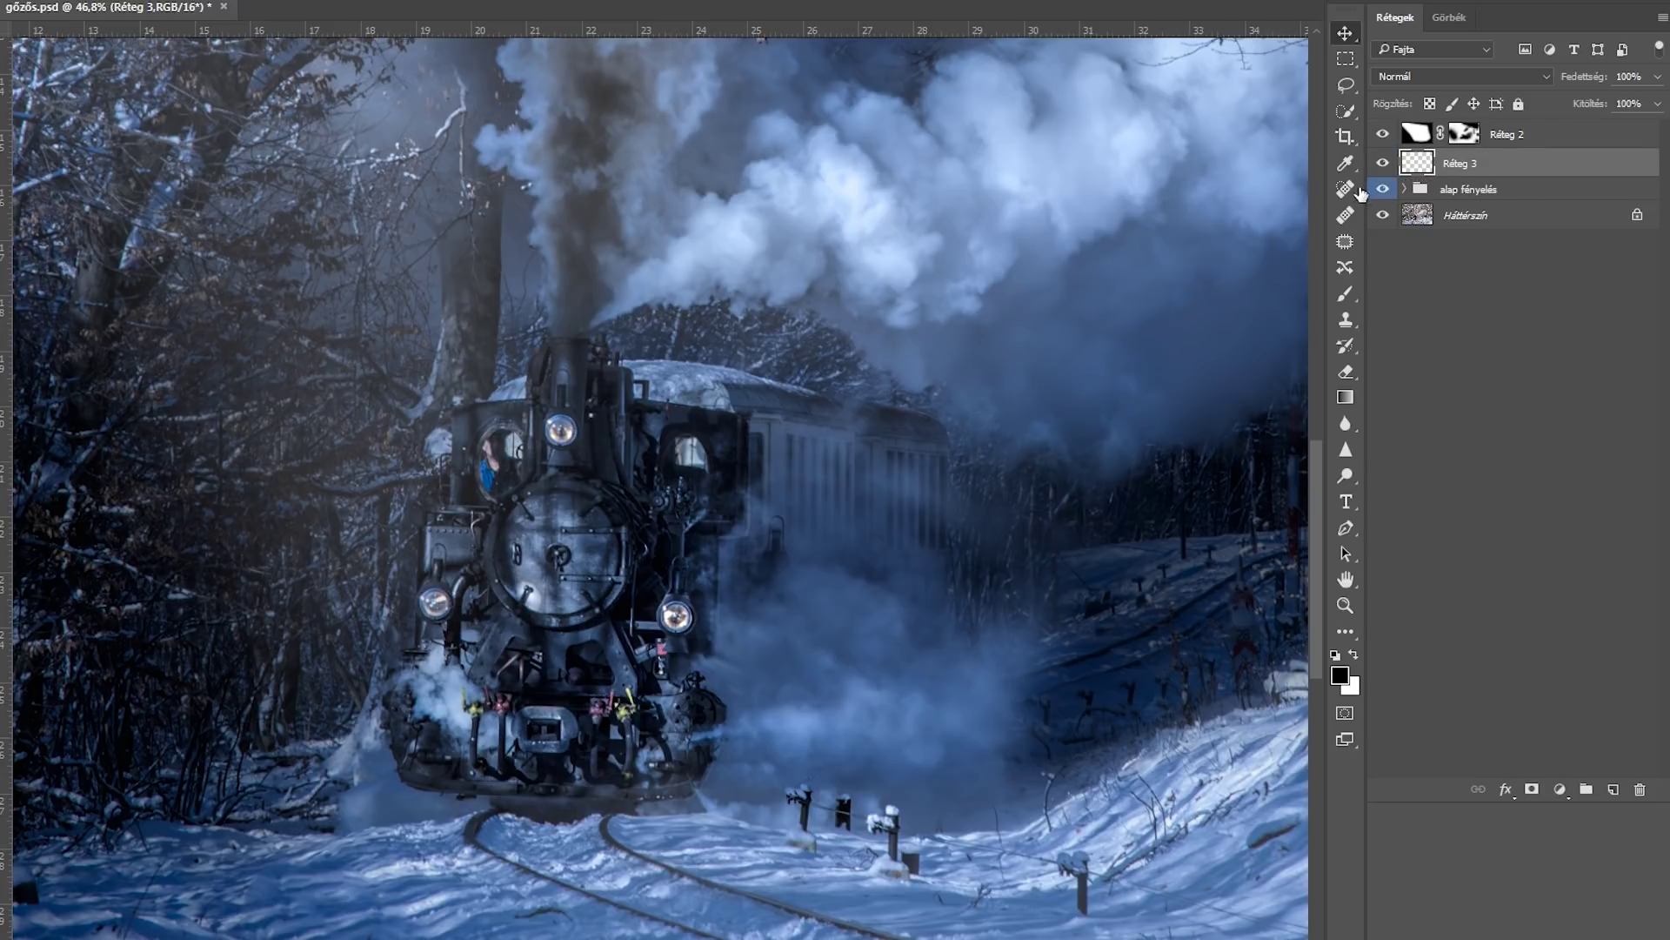
pyautogui.click(1347, 59)
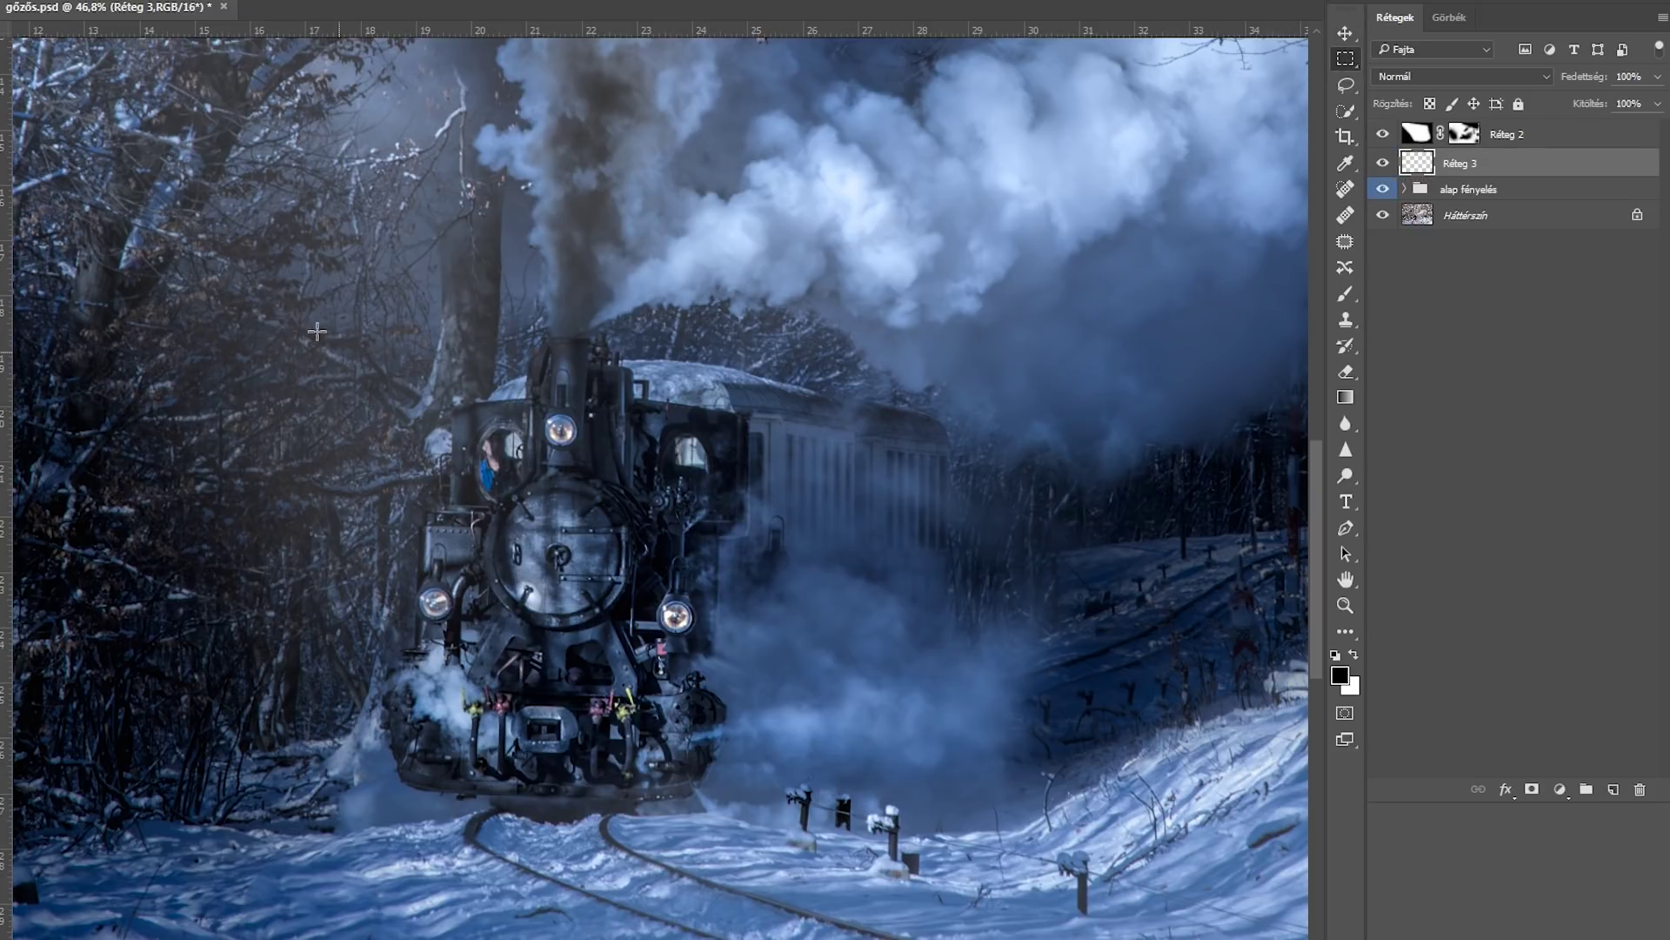
# Step: Fill a rectangle around the locomotive front with black on Réteg 3
pyautogui.moveTo(711, 659); pyautogui.dragTo(825, 742)
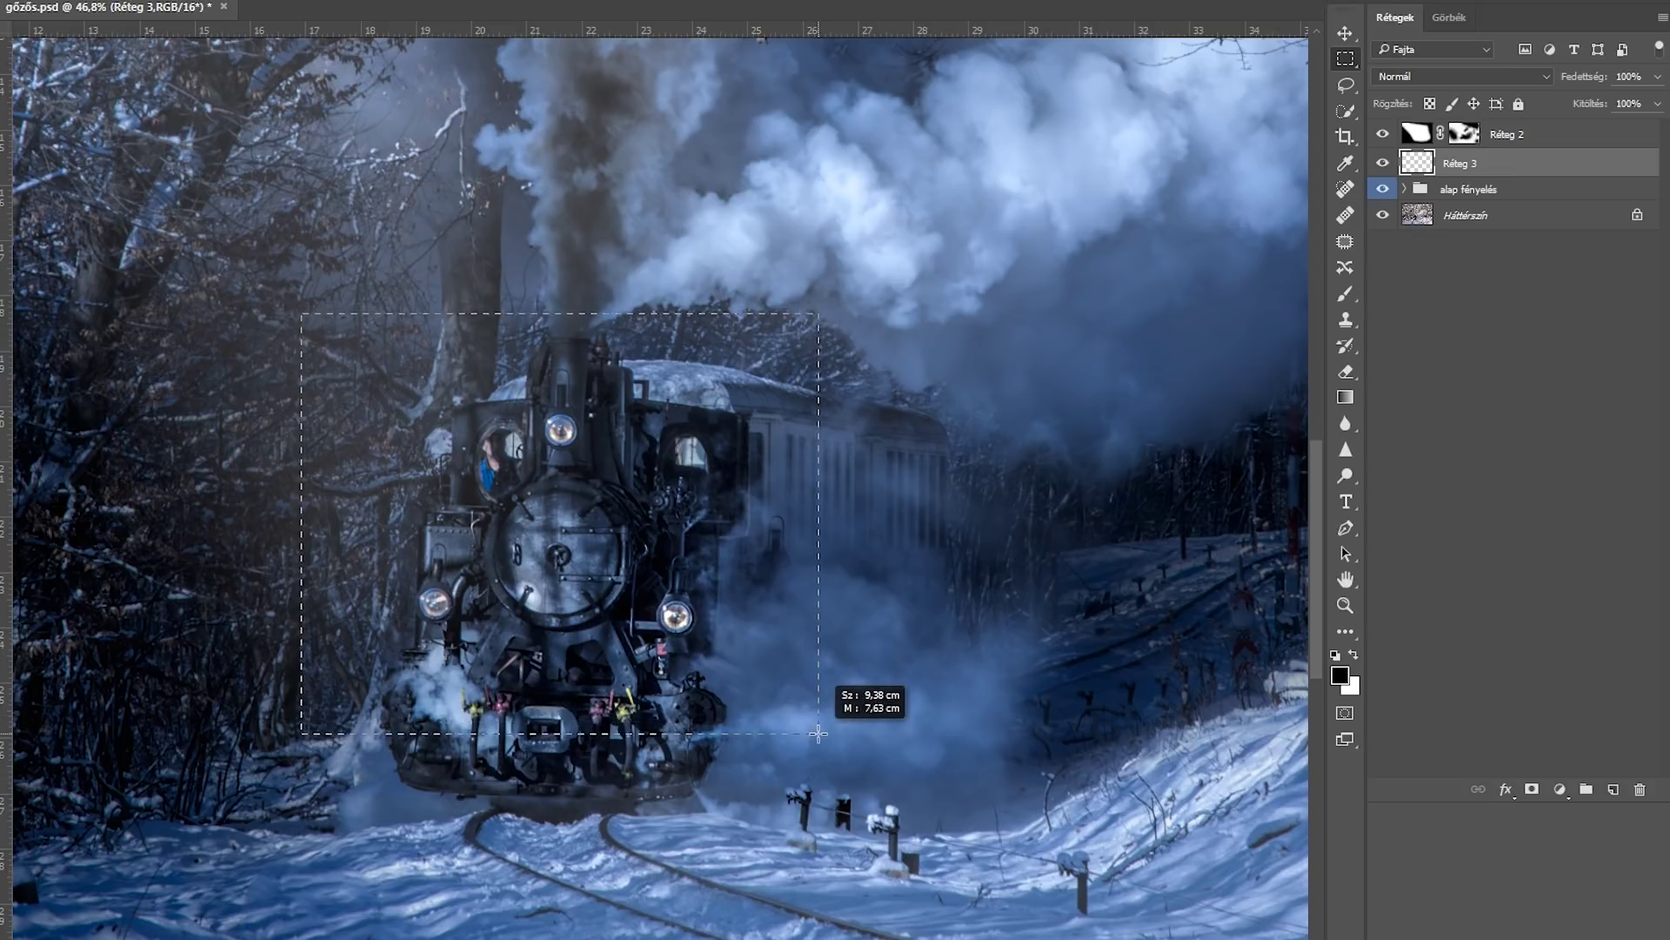
pyautogui.moveTo(825, 743); pyautogui.dragTo(826, 743)
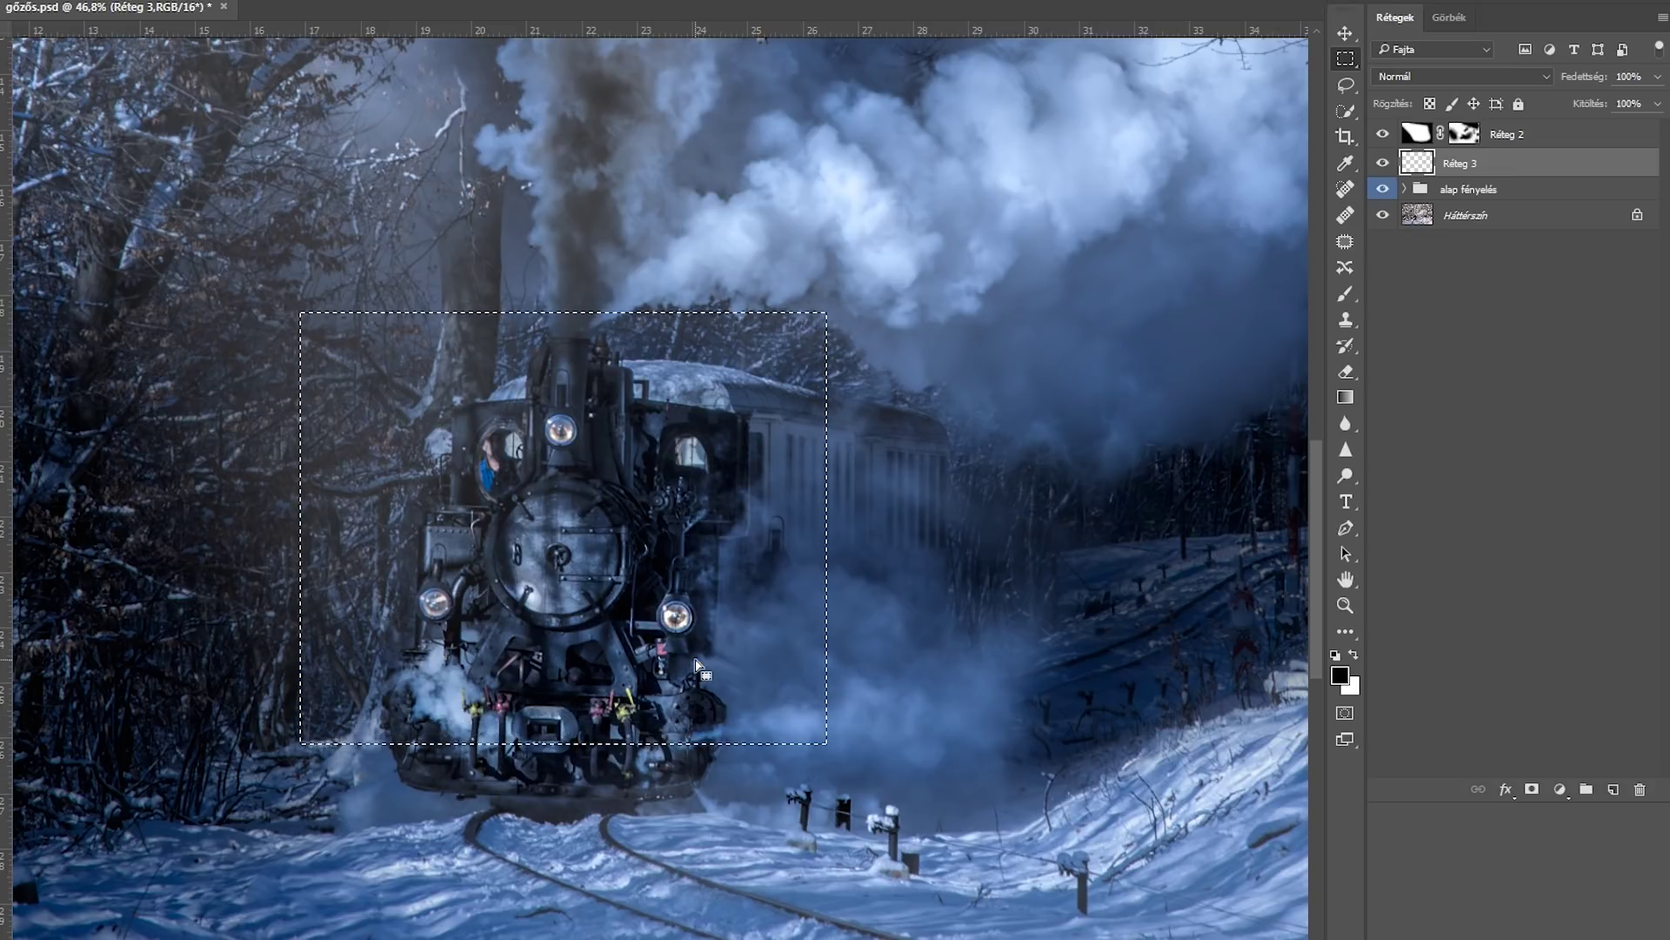
pyautogui.rightClick(697, 666)
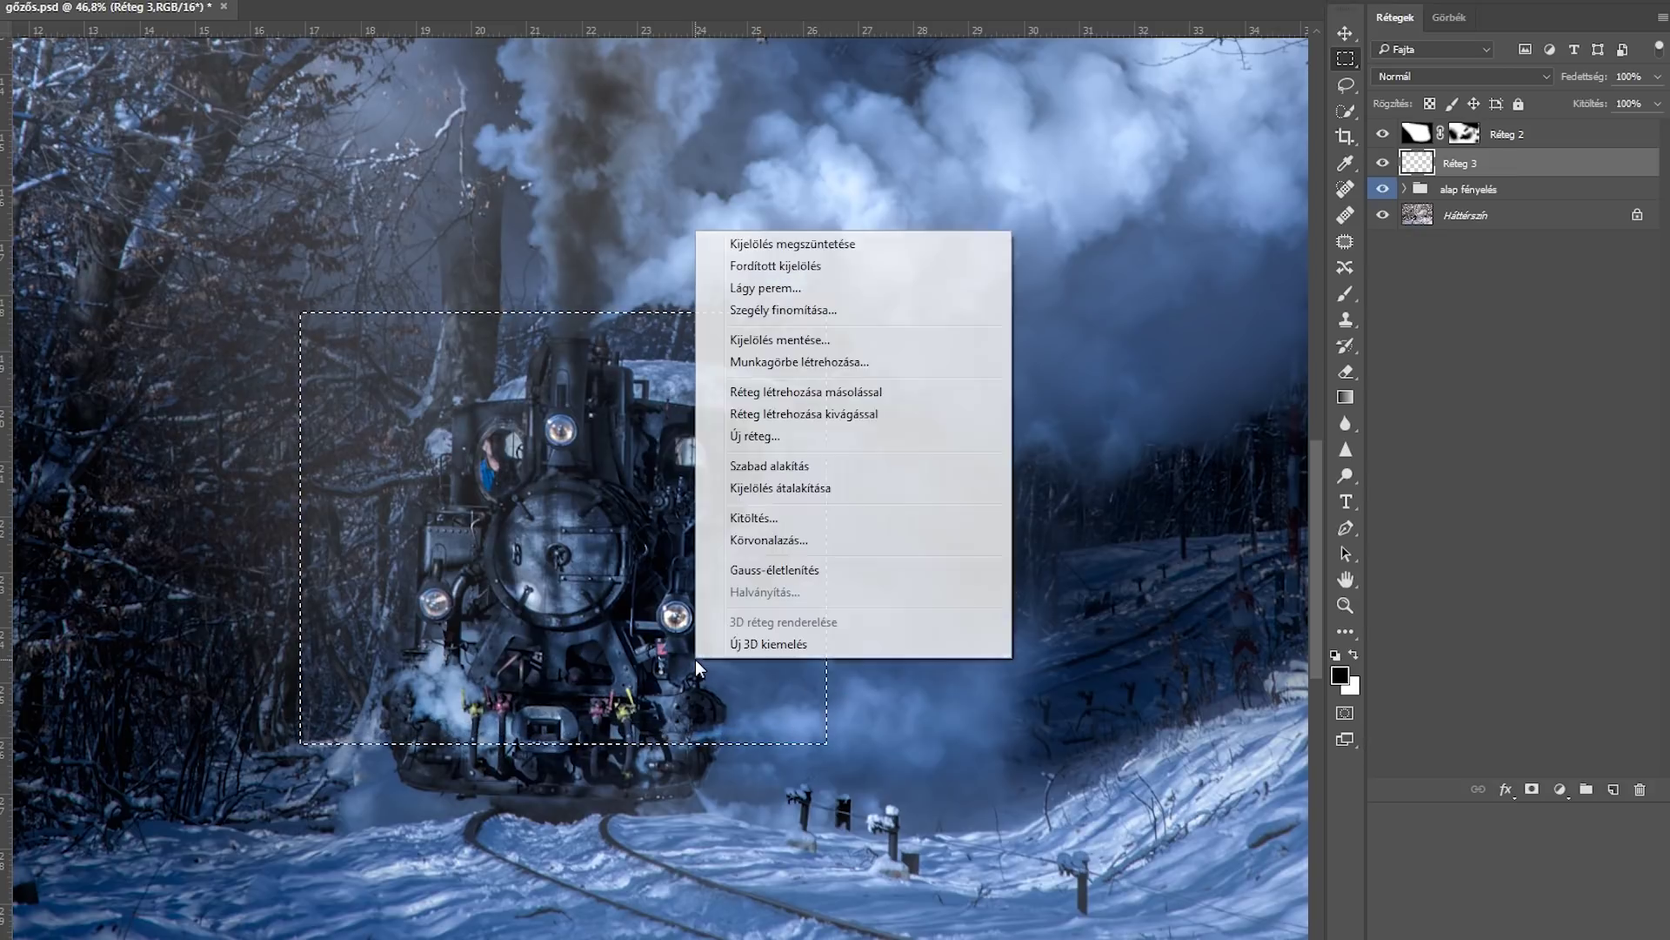
pyautogui.click(746, 520)
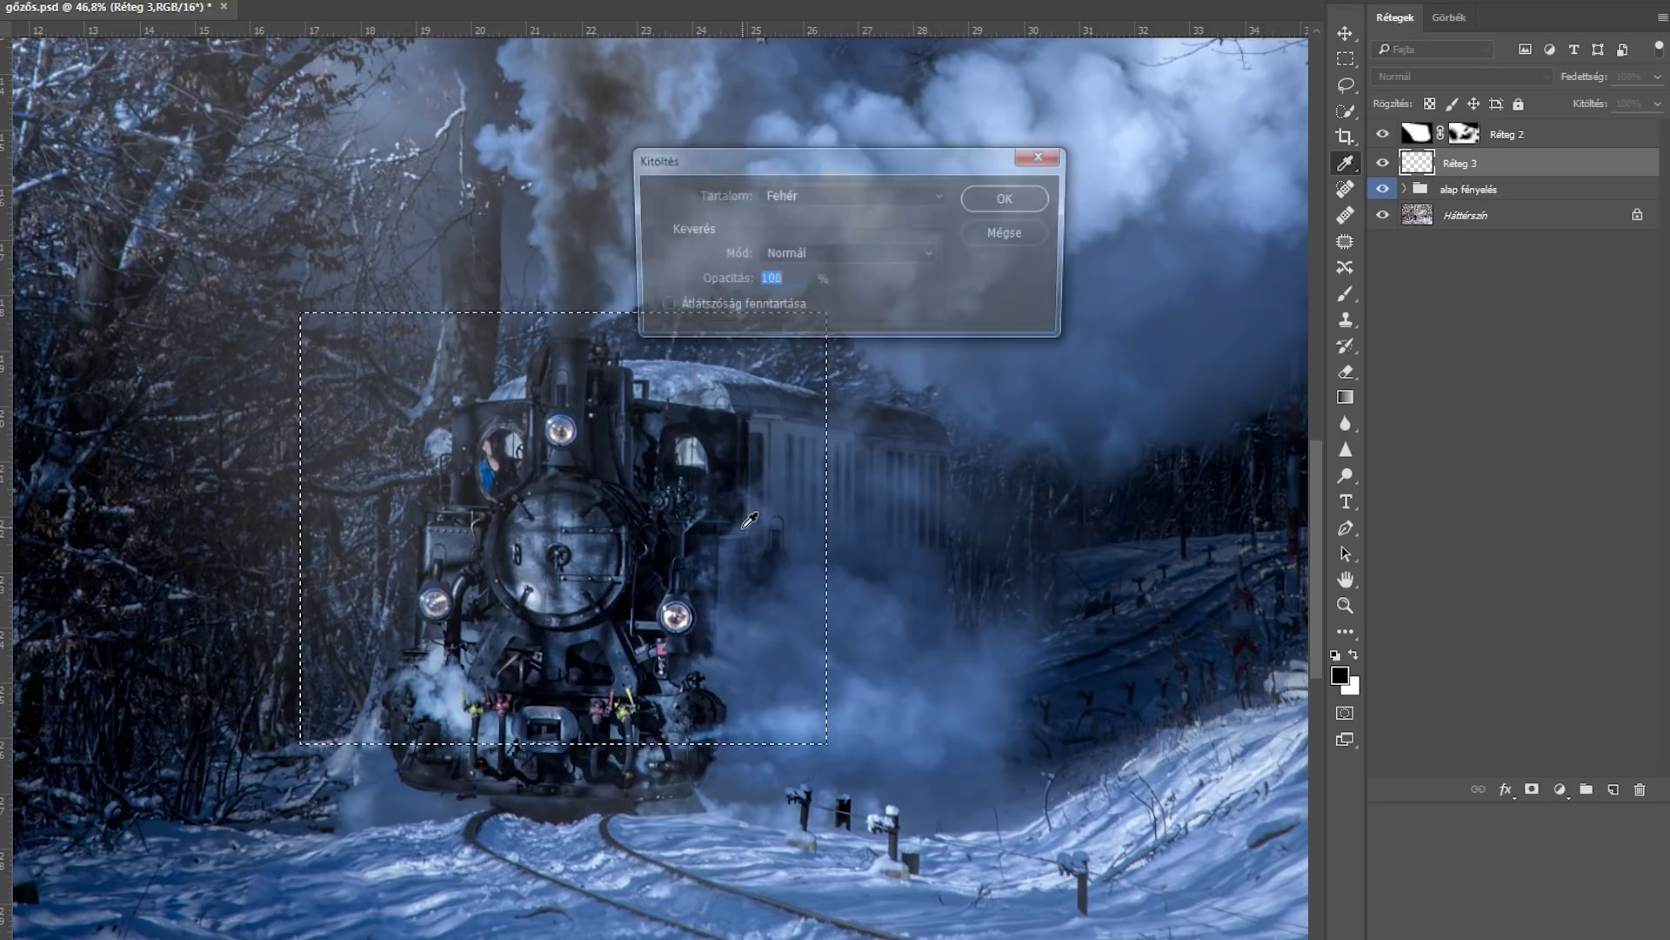
pyautogui.click(853, 195)
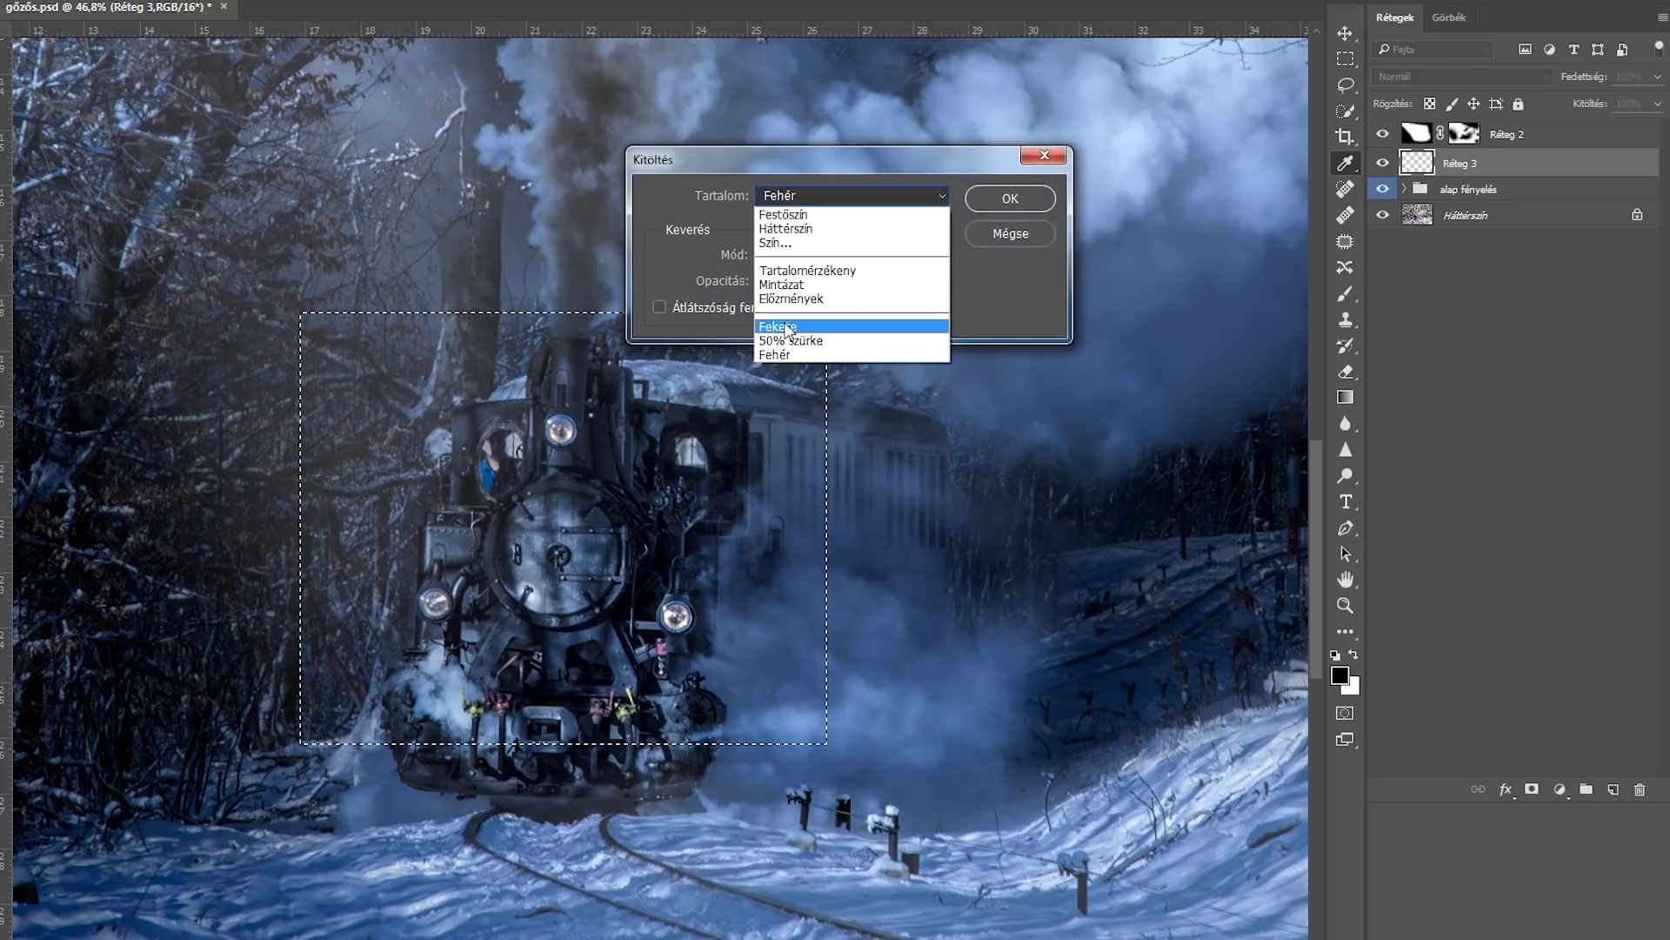
pyautogui.click(788, 324)
pyautogui.press('Return')
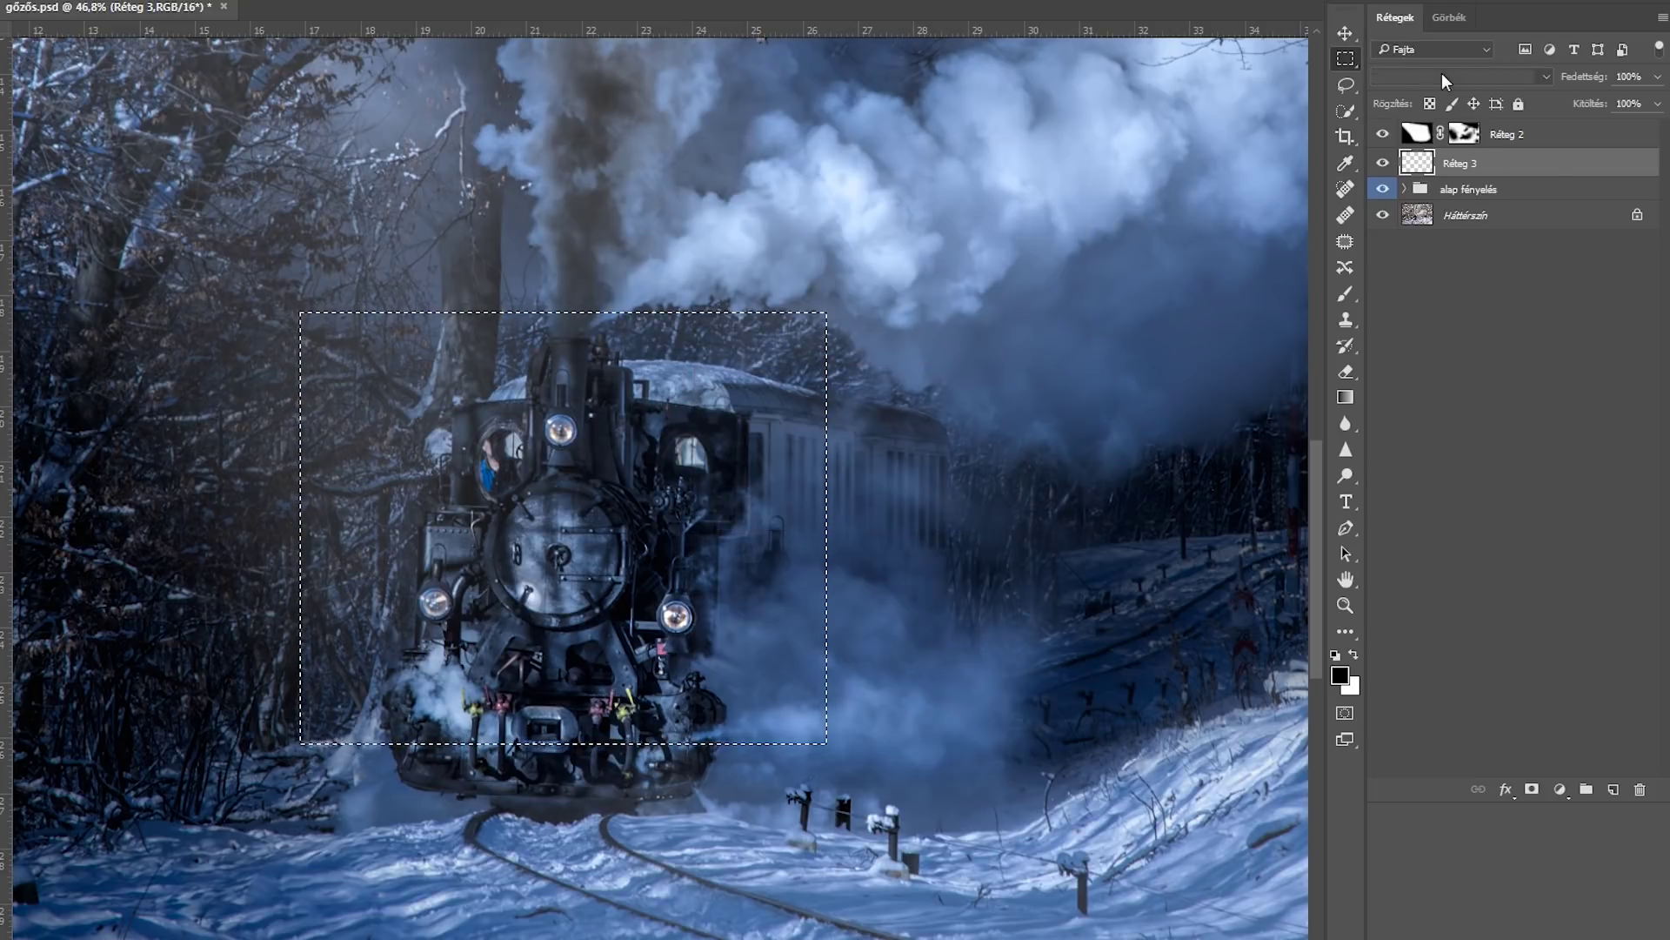
# Step: Set Réteg 3 to Raszter (Screen) blending and clear the selection
pyautogui.click(1442, 73)
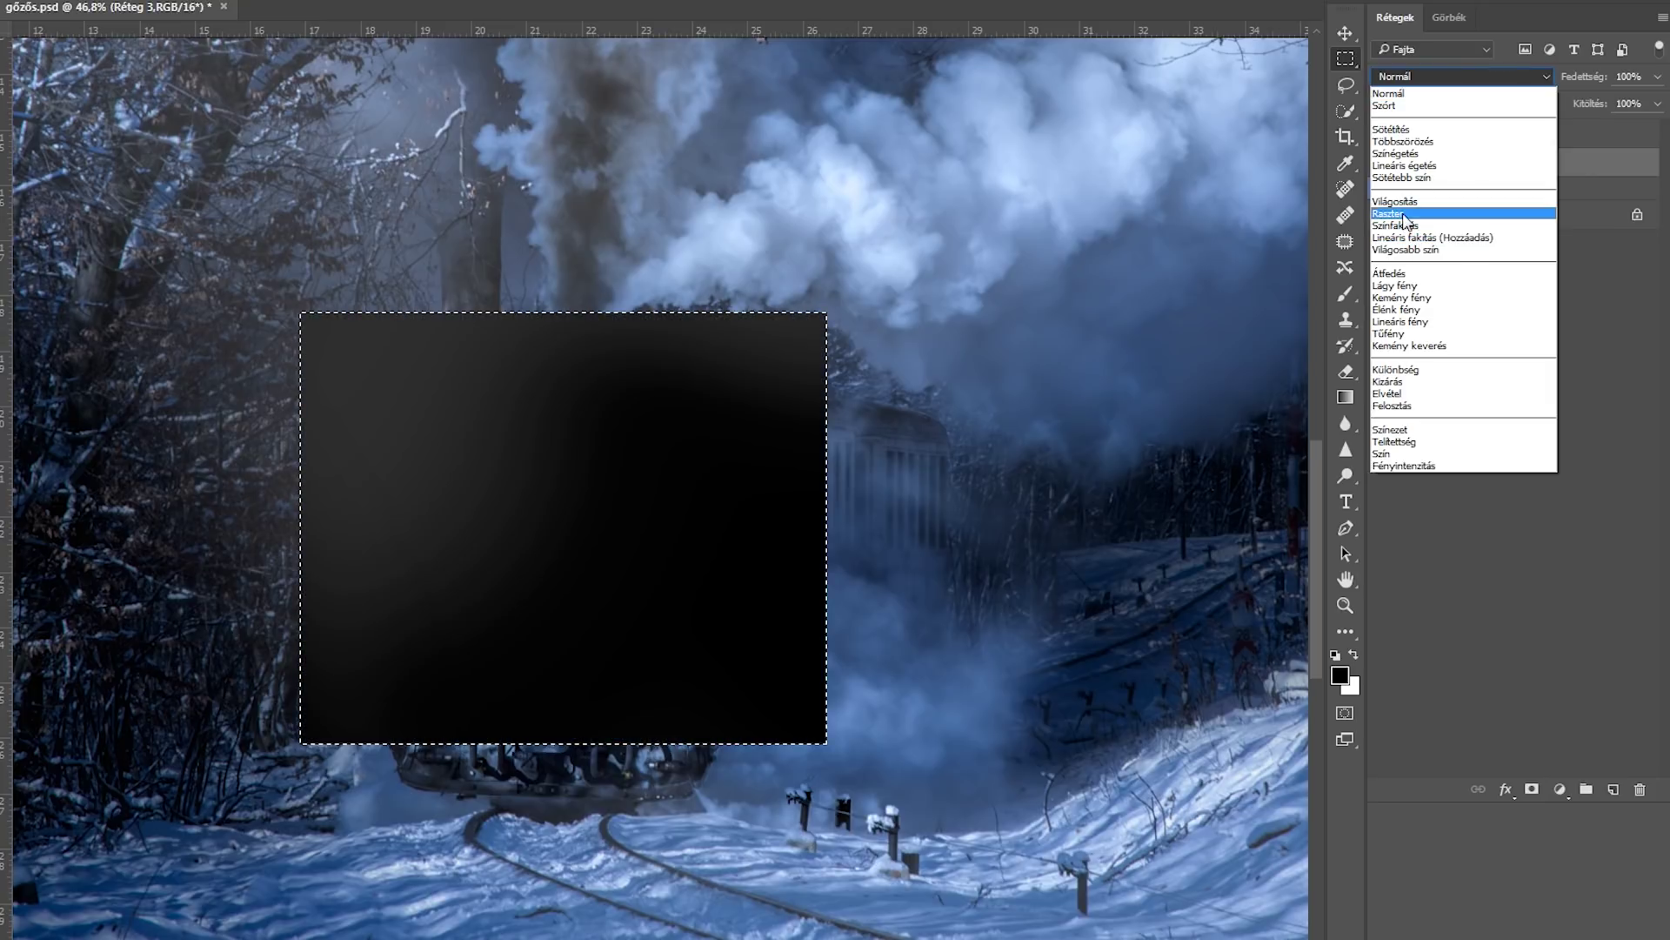
pyautogui.click(1405, 215)
pyautogui.click(1441, 360)
pyautogui.click(817, 400)
pyautogui.click(1453, 162)
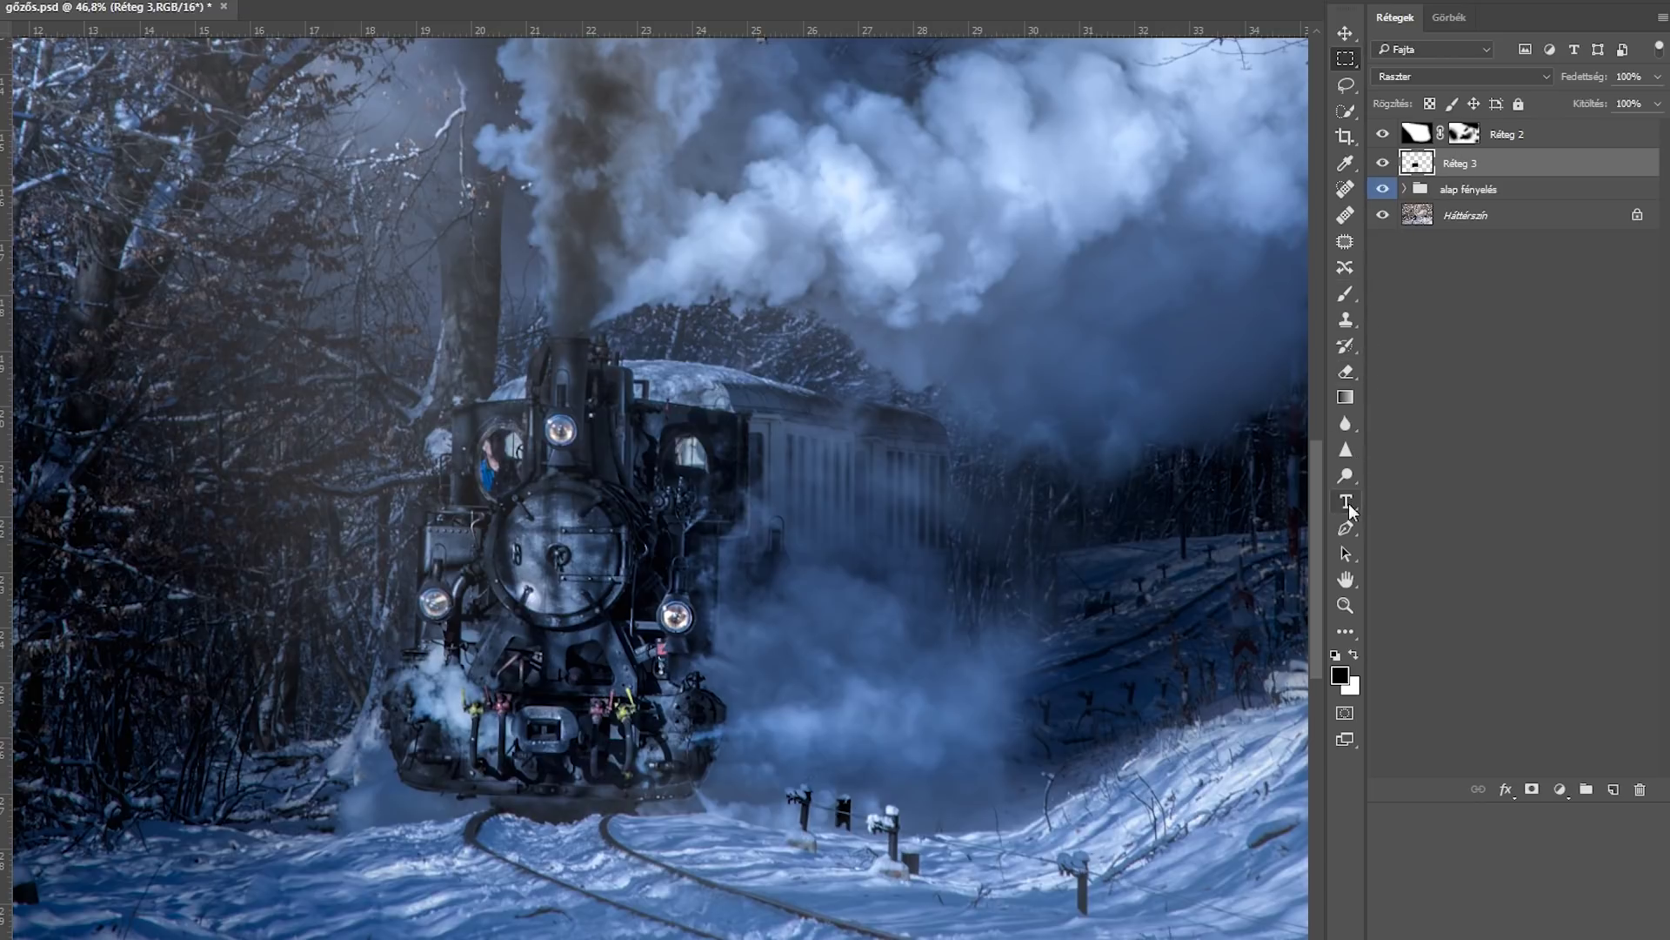
# Step: Paint white brush dabs on the right, top and left headlamps on Réteg 3, then duplicate the layer
pyautogui.click(1347, 296)
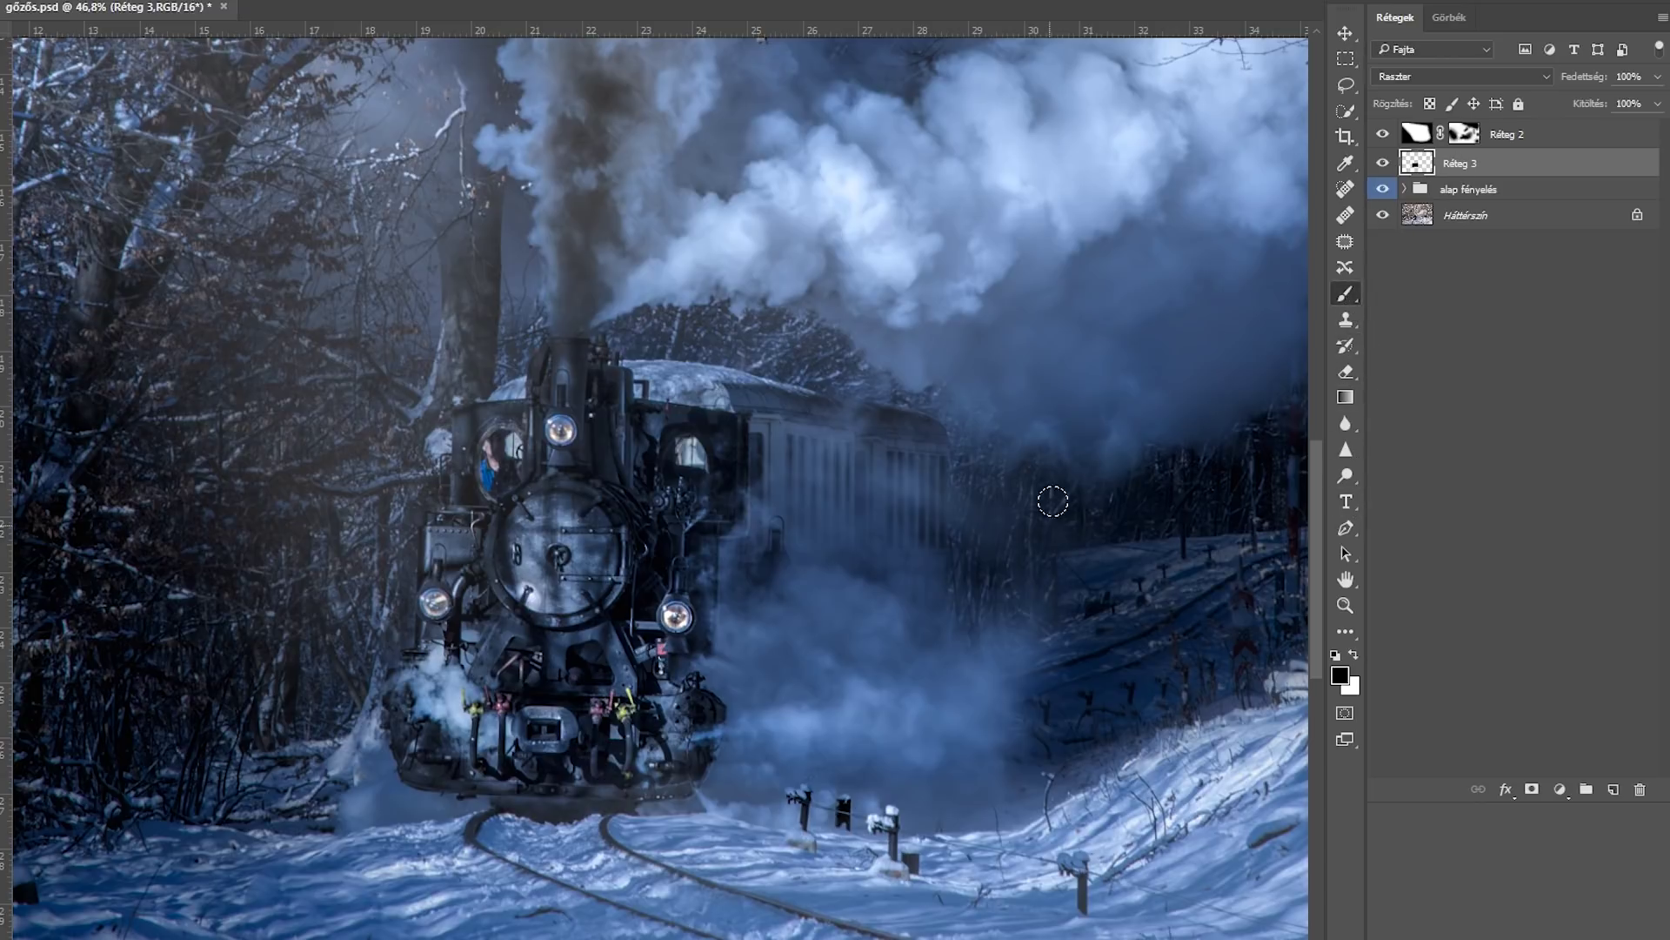
pyautogui.press('x')
pyautogui.keyDown('alt'); pyautogui.rightClick(703, 646); pyautogui.keyUp('alt')
pyautogui.click(676, 616)
pyautogui.click(560, 429)
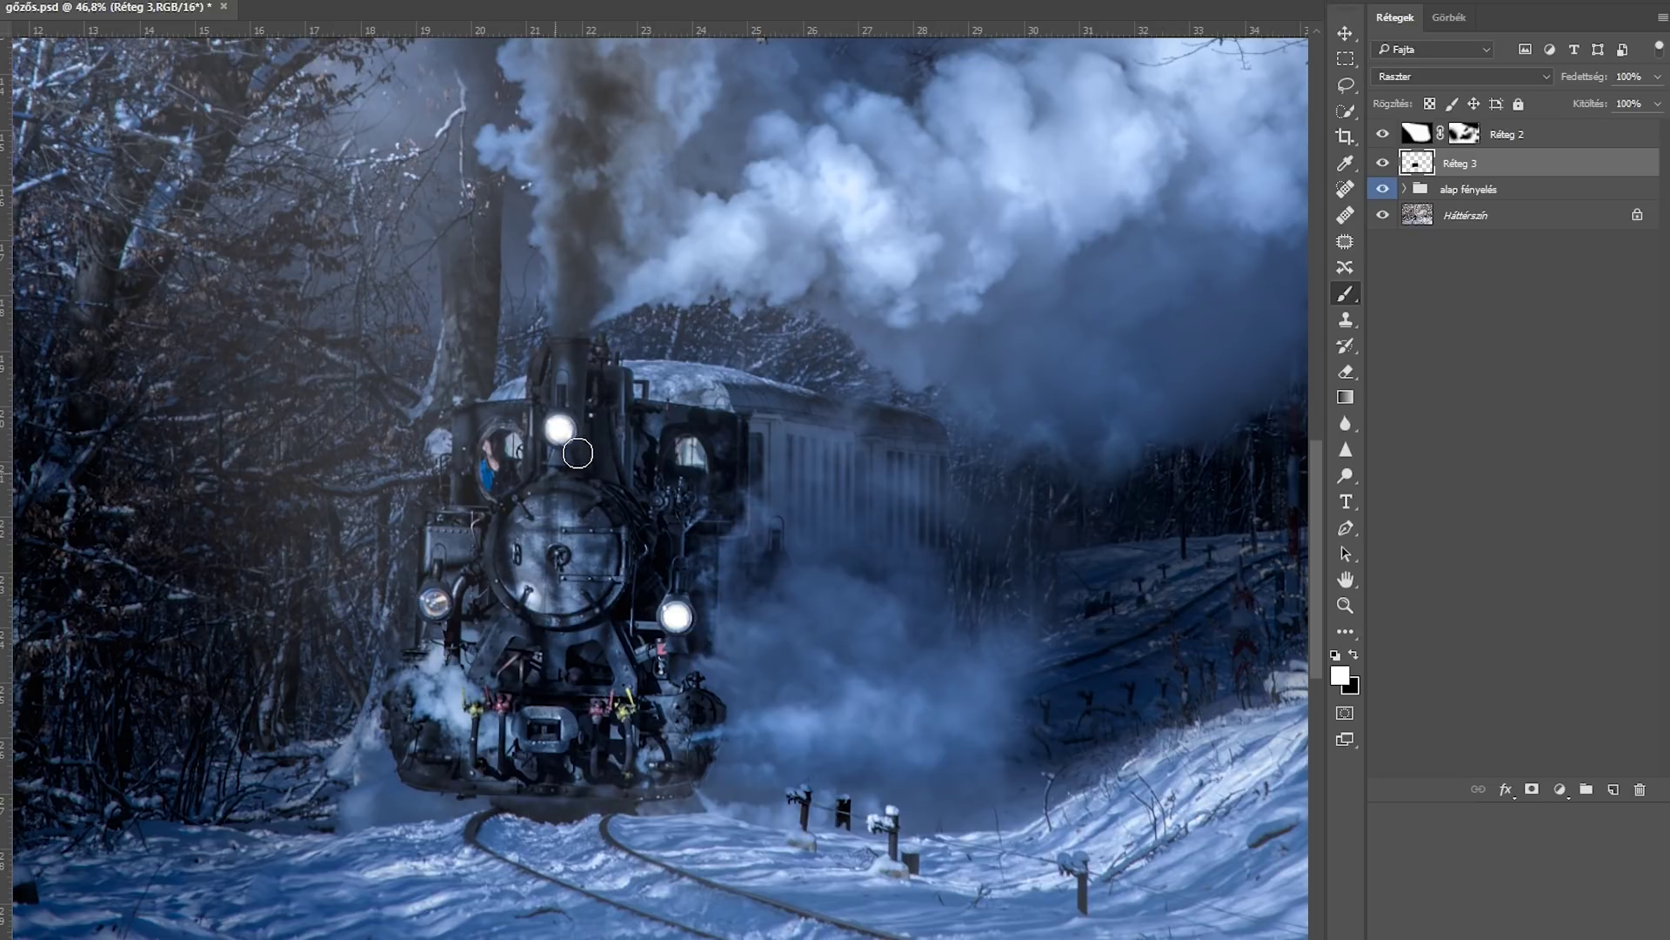
pyautogui.click(435, 602)
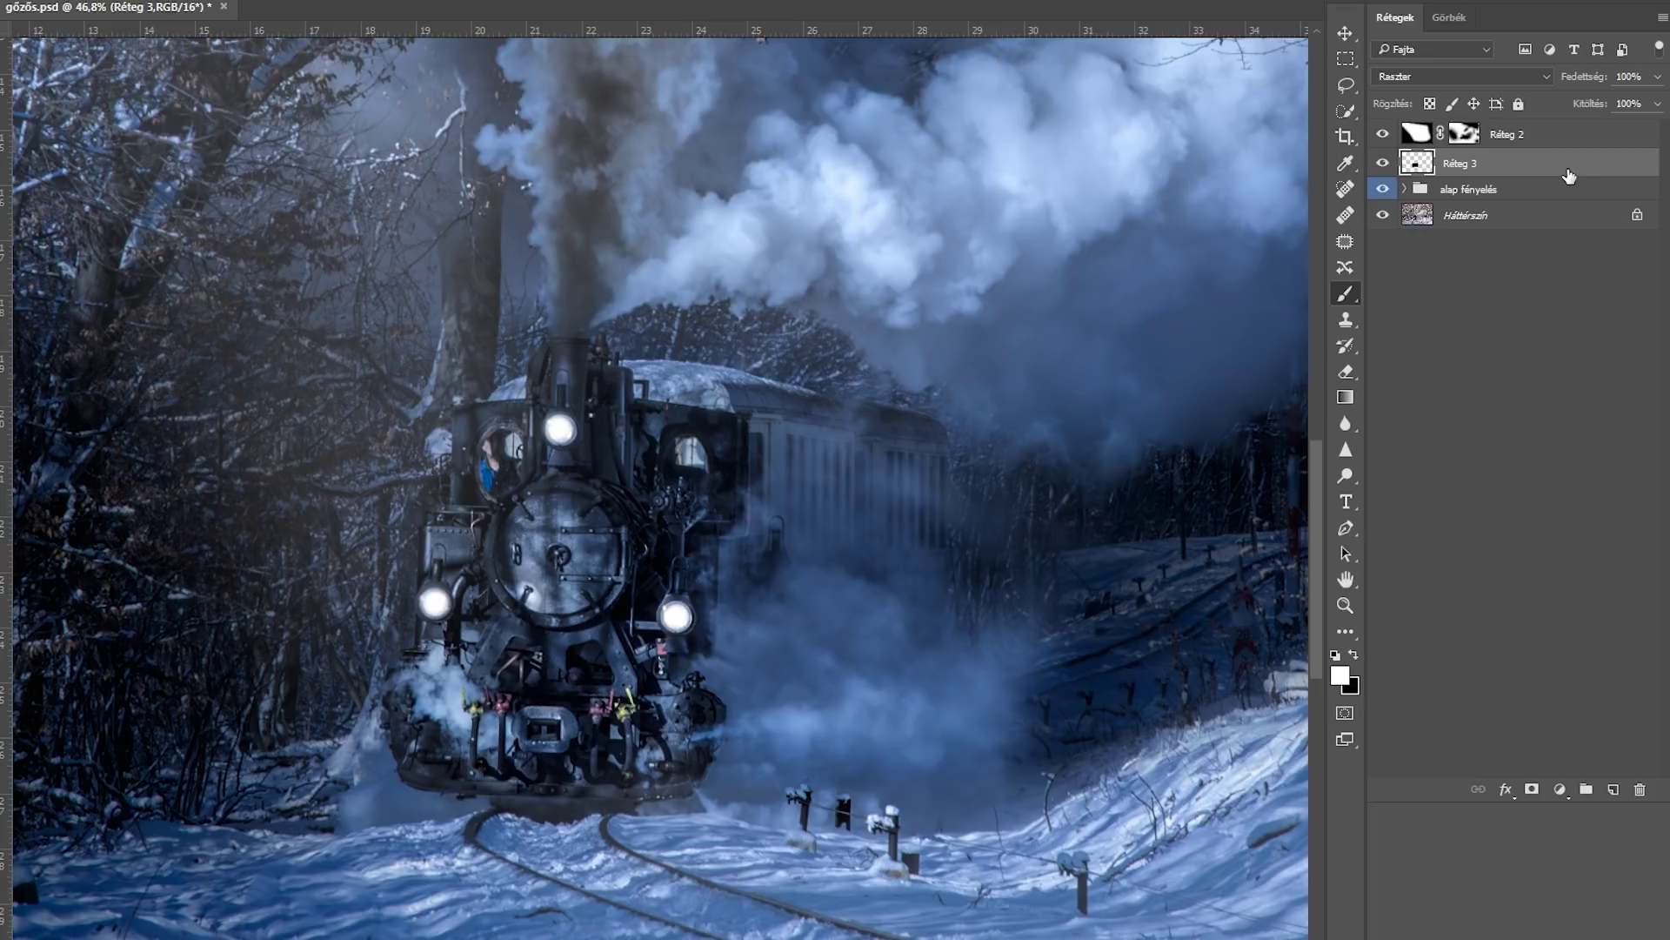
pyautogui.hotkey('ctrl', 'j')
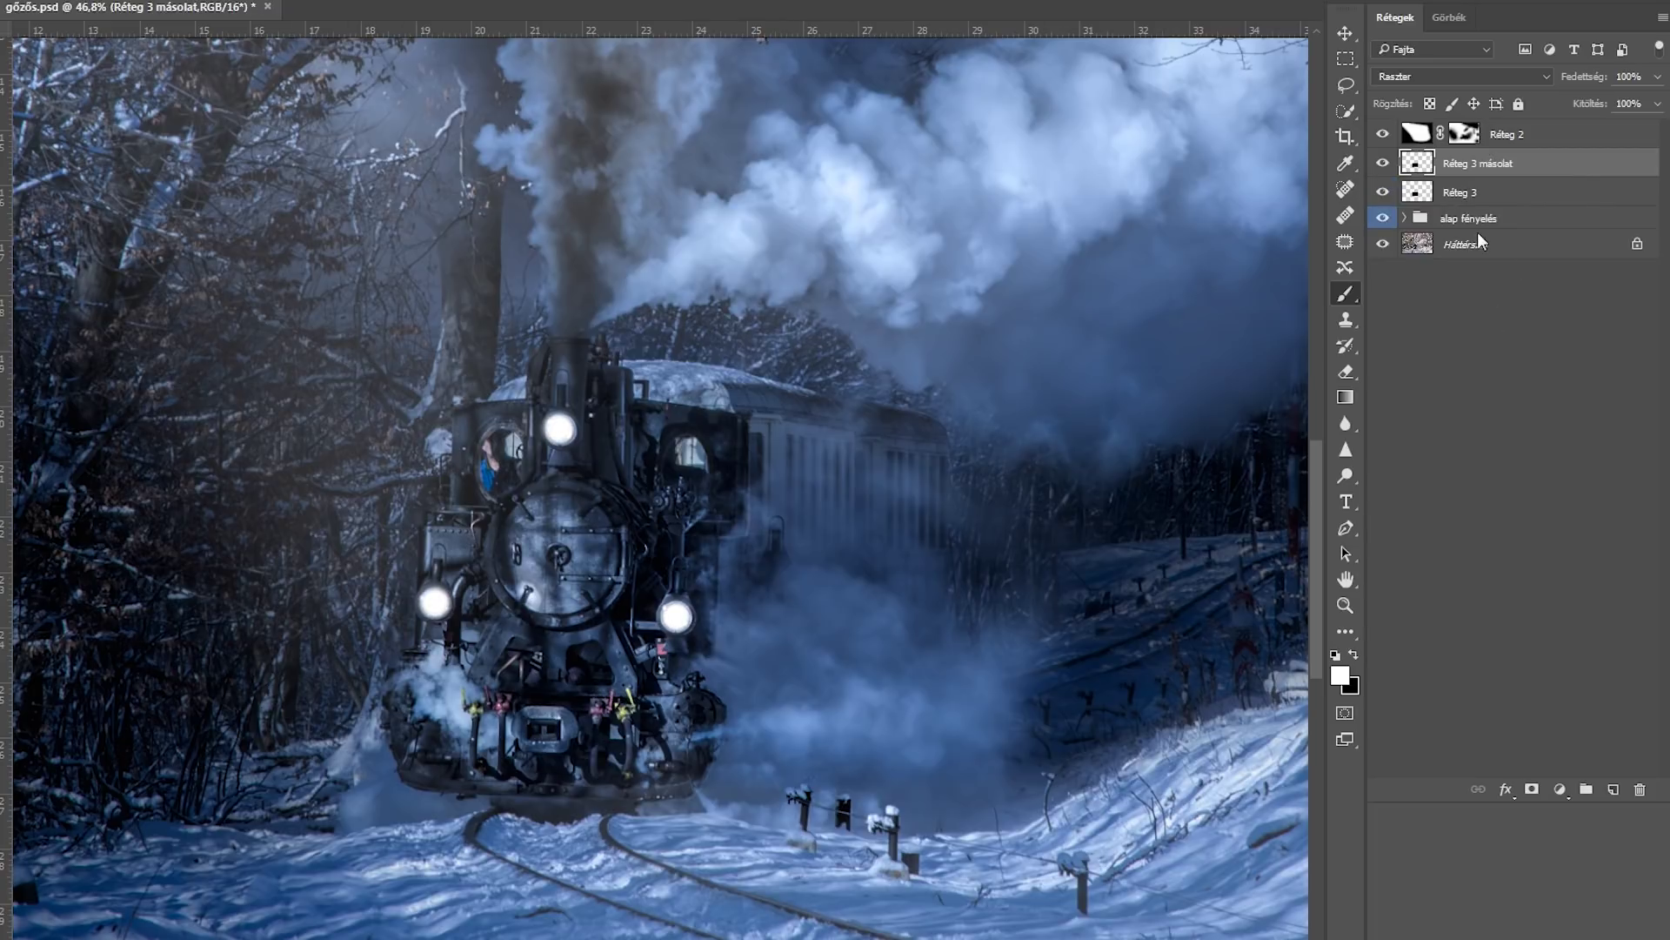
# Step: Group Réteg 3 and its copy into a group named 'lámpa'
pyautogui.keyDown('shift'); pyautogui.click(1496, 193); pyautogui.keyUp('shift')
pyautogui.hotkey('ctrl', 'g')
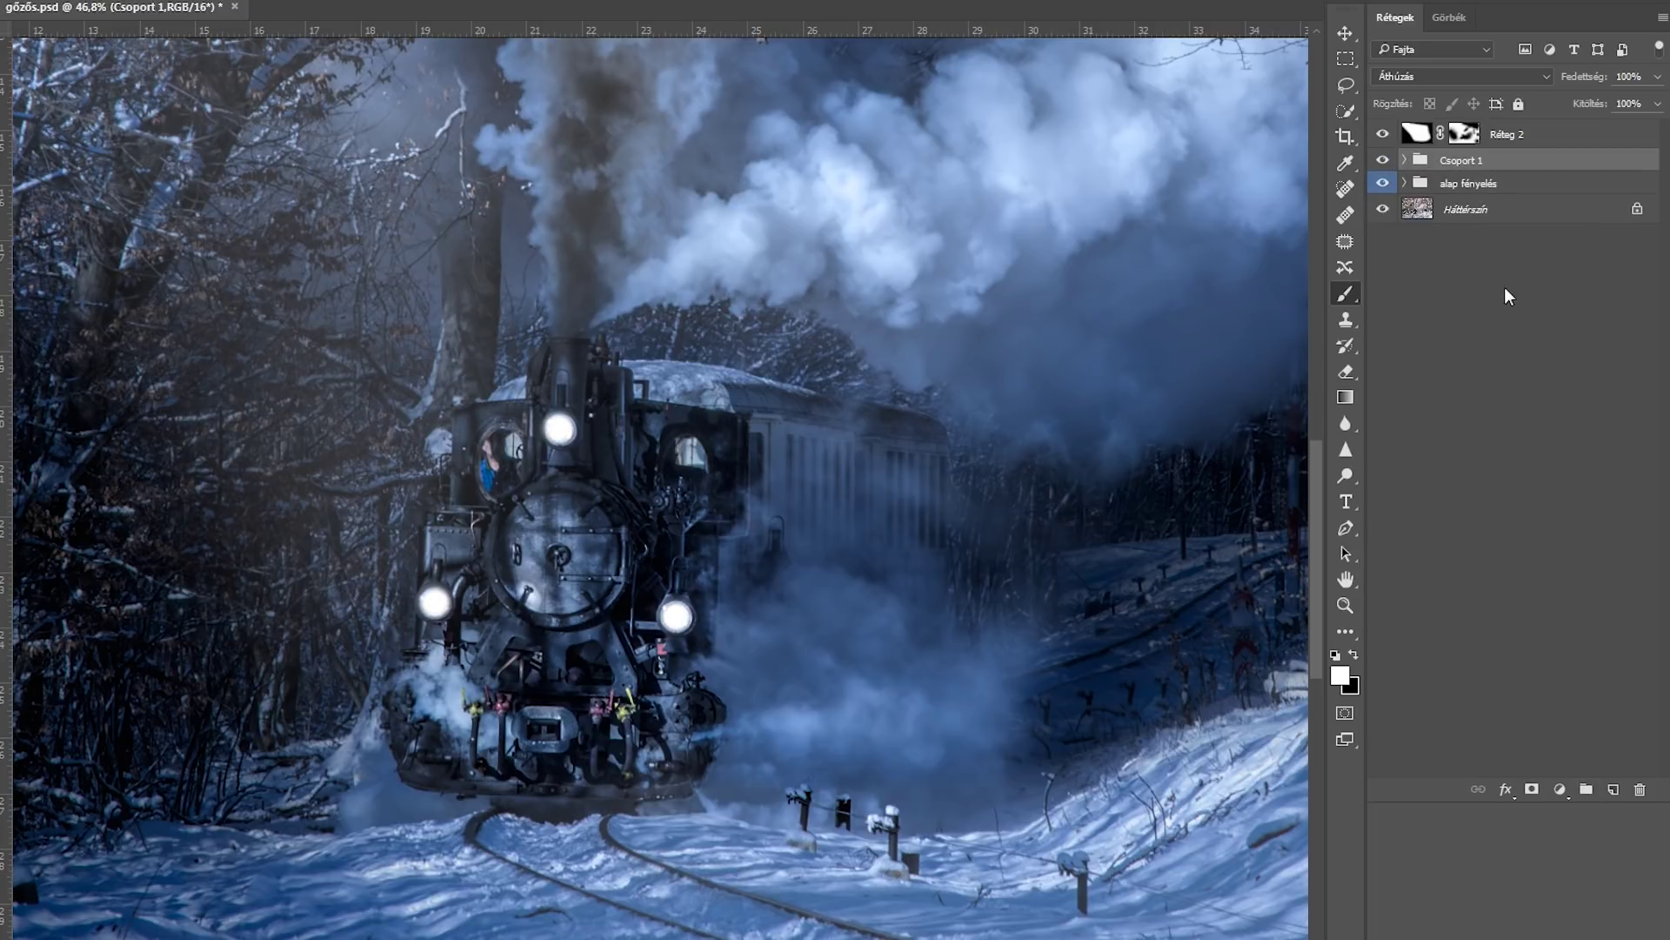
pyautogui.doubleClick(1446, 161)
pyautogui.write('lámpa')
pyautogui.press('Return')
# Step: Expand the lámpa group, select Réteg 3 másolat, and open the Filter menu
pyautogui.click(1404, 160)
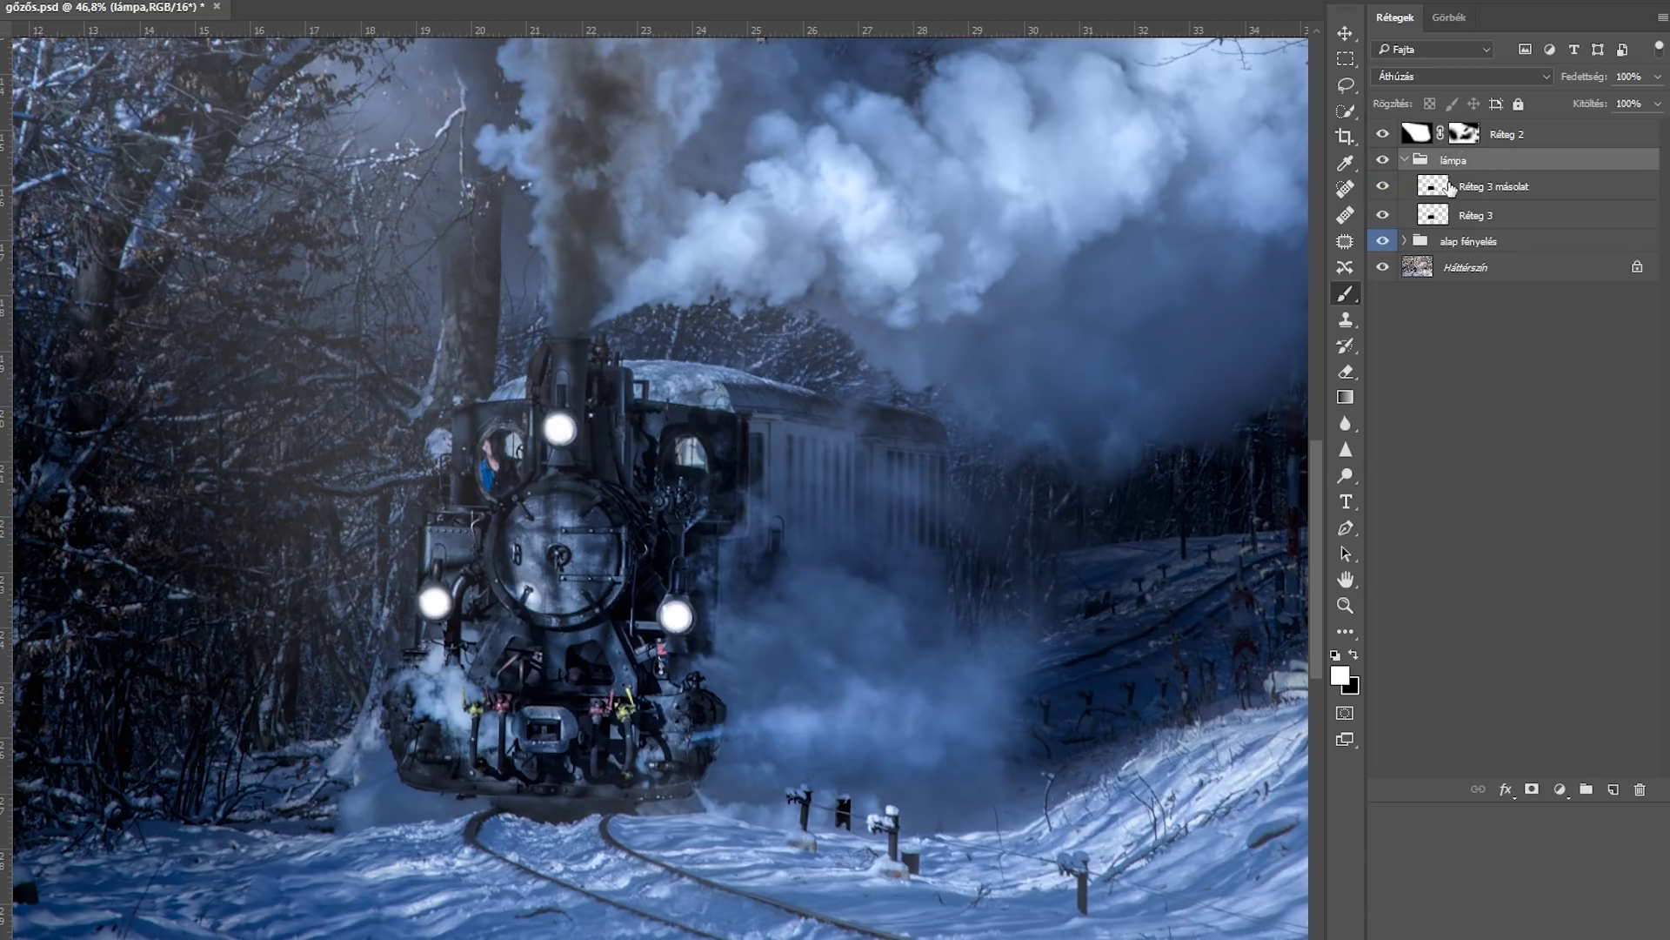
pyautogui.click(1451, 189)
pyautogui.click(373, 10)
pyautogui.moveTo(493, 248)
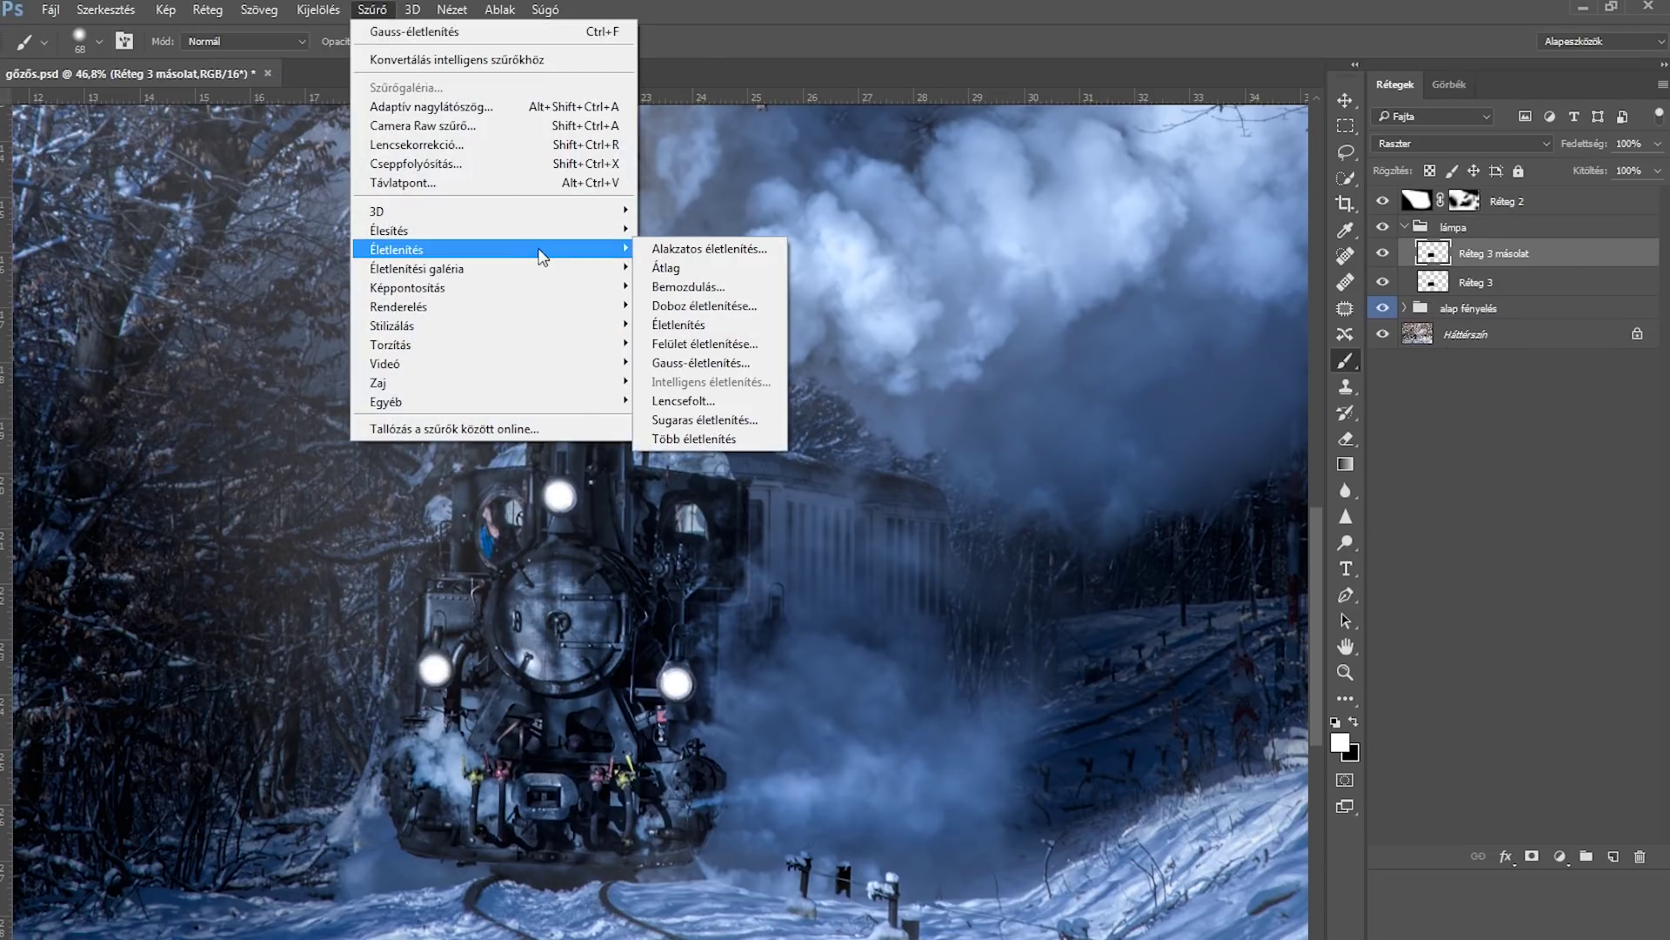
# Step: Apply a Gaussian blur of about 31.8 px to Réteg 3 másolat
pyautogui.click(701, 363)
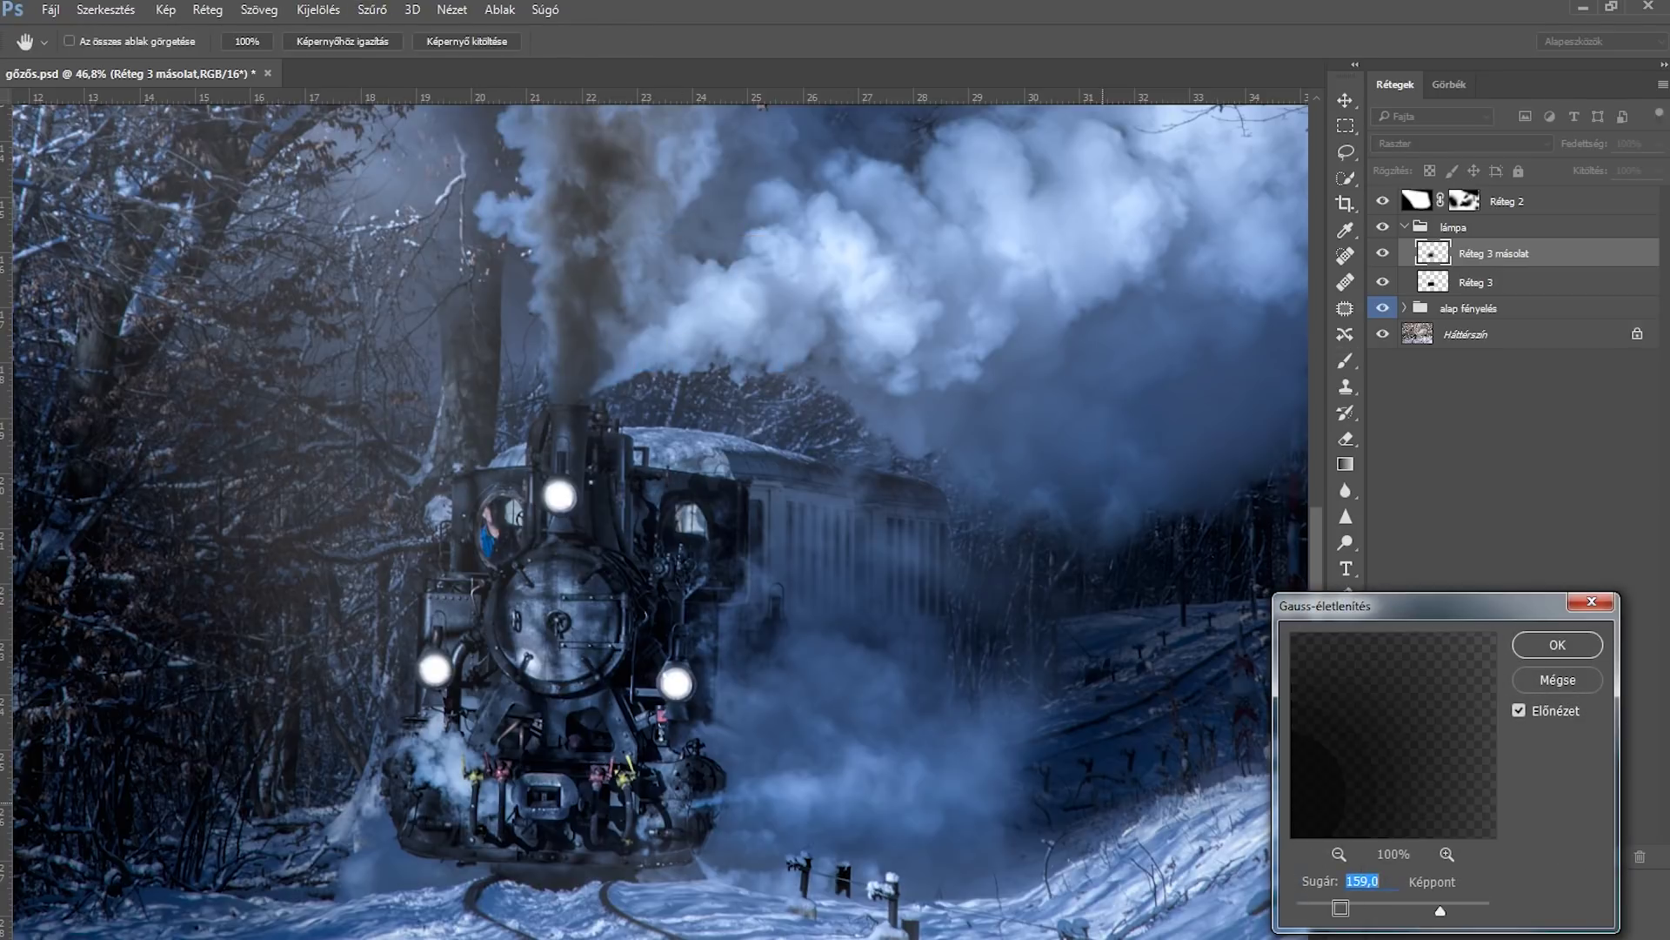
pyautogui.click(1344, 910)
pyautogui.moveTo(1343, 905)
pyautogui.mouseDown()
pyautogui.moveTo(1412, 906)
pyautogui.moveTo(1395, 912)
pyautogui.mouseUp()
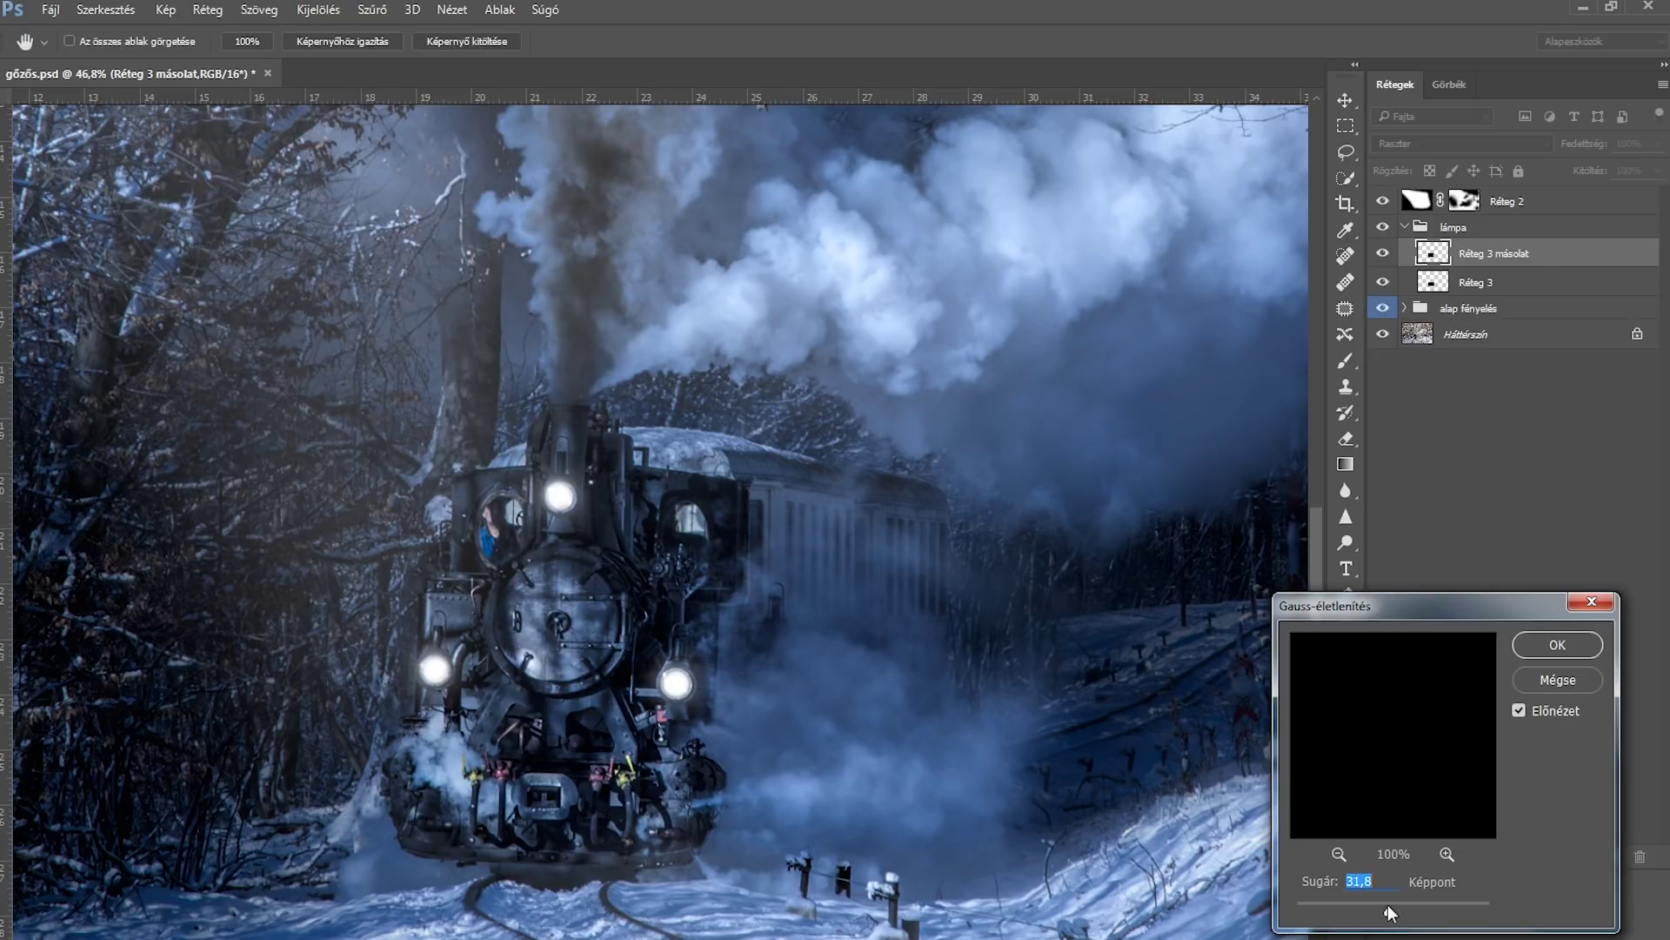
pyautogui.click(1542, 654)
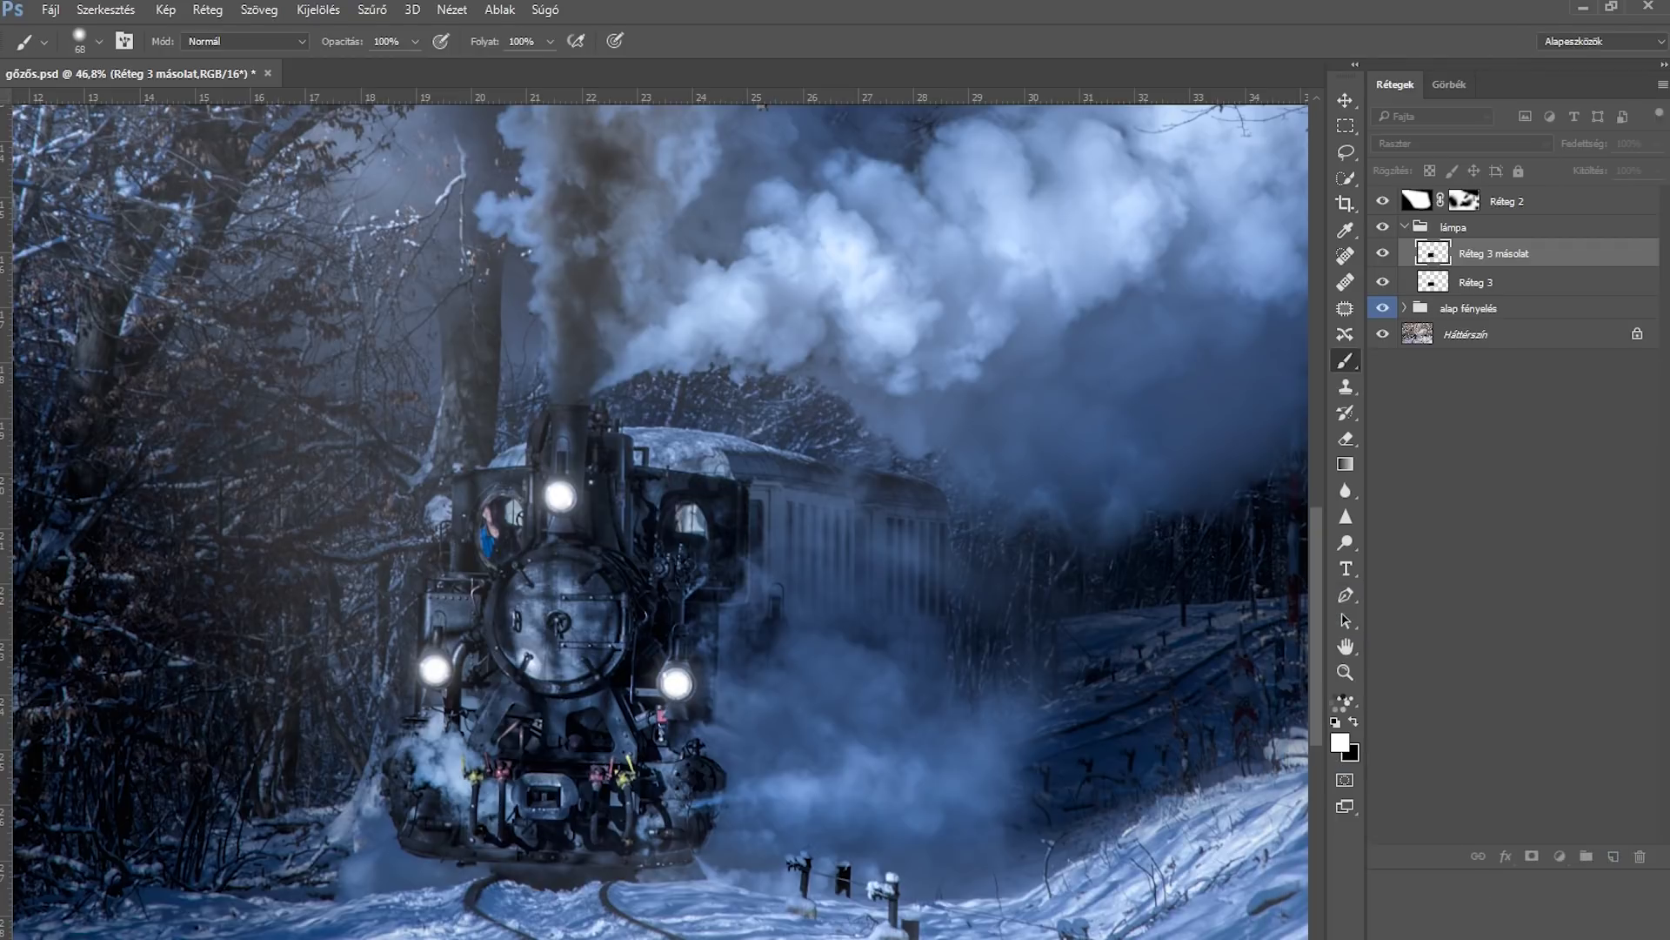
pyautogui.hotkey('ctrl', 'u')
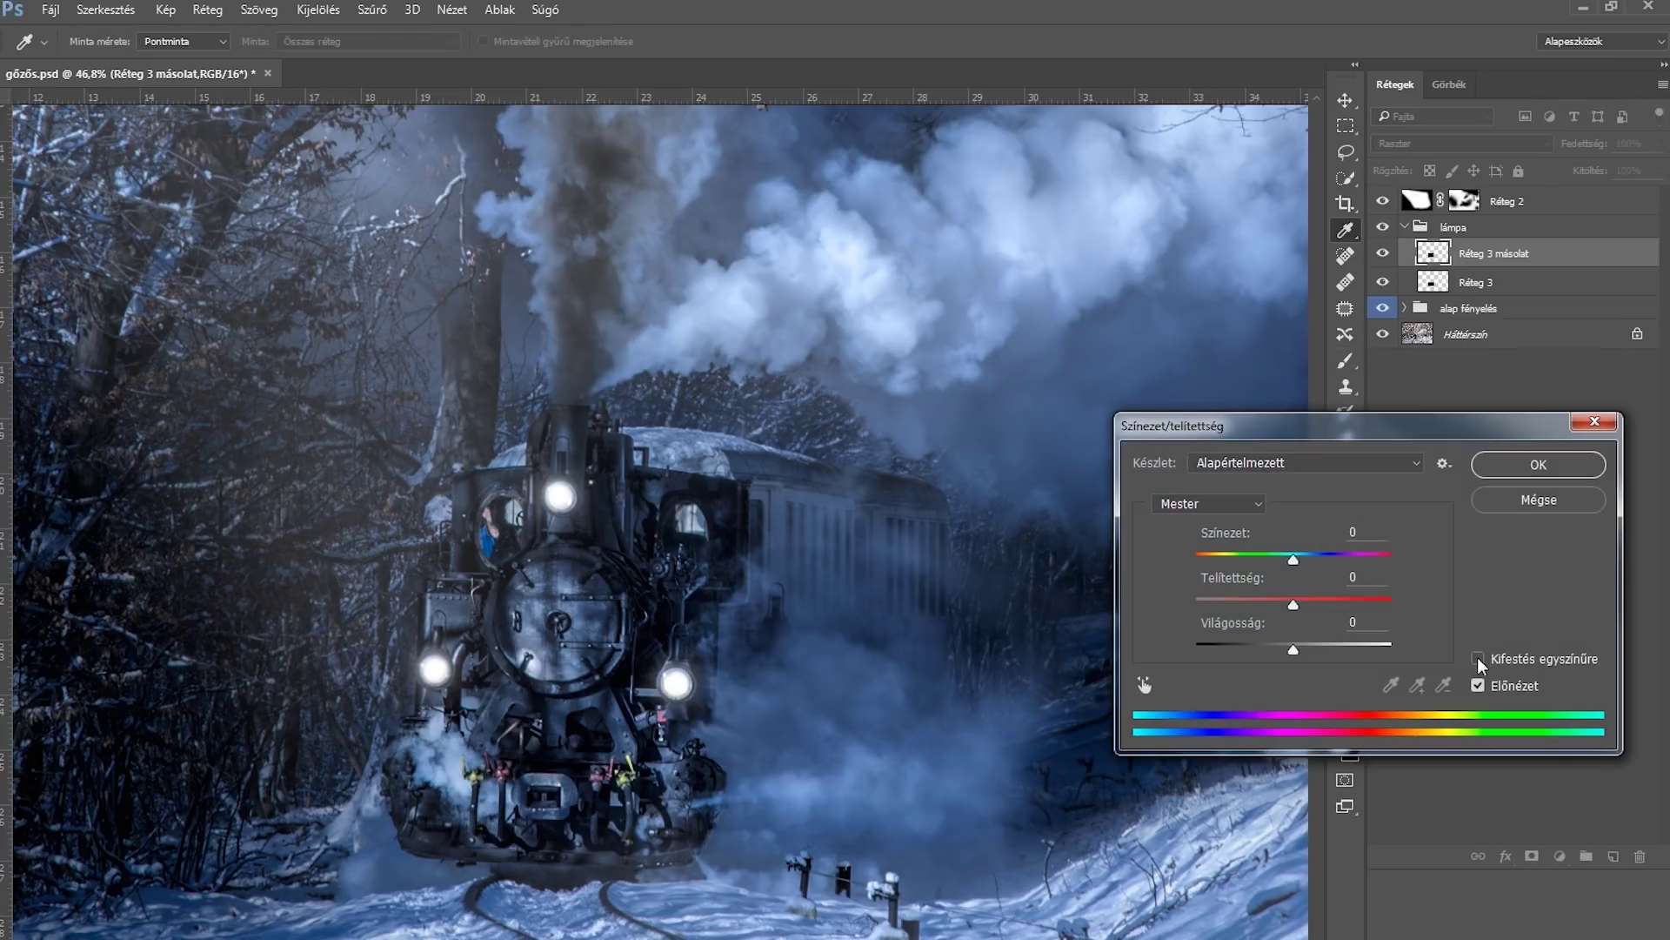
# Step: Colorize the lamp glow orange (Hue about 37, Saturation about 76), then duplicate it
pyautogui.click(1479, 658)
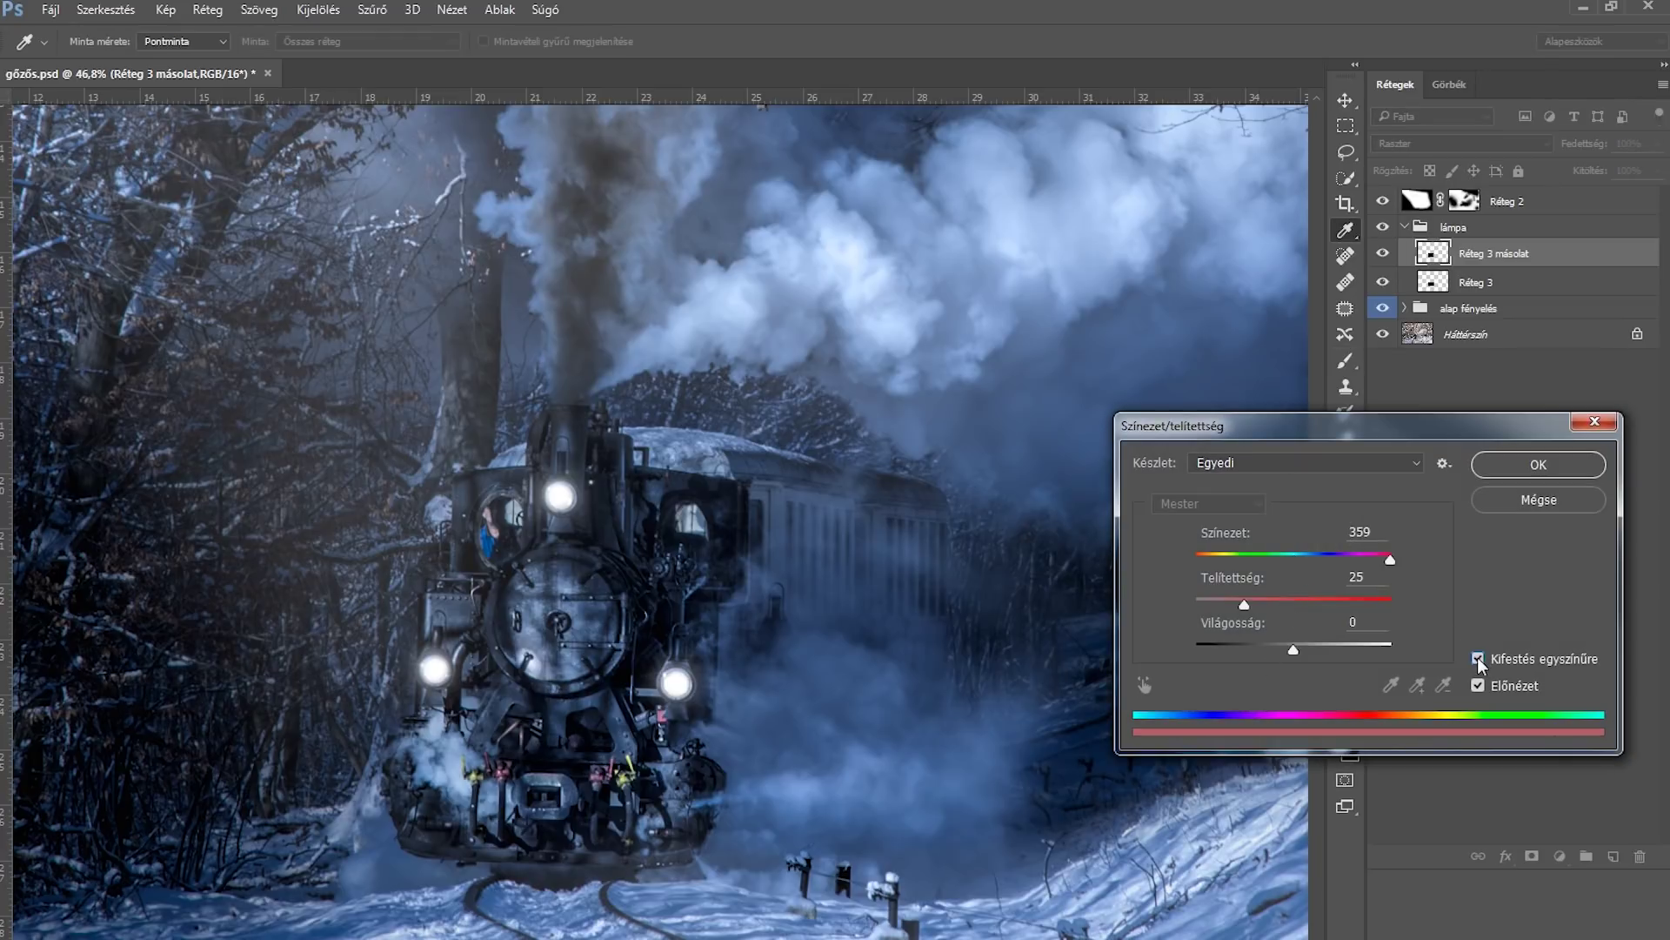
pyautogui.click(1216, 557)
pyautogui.moveTo(1279, 603); pyautogui.dragTo(1369, 604)
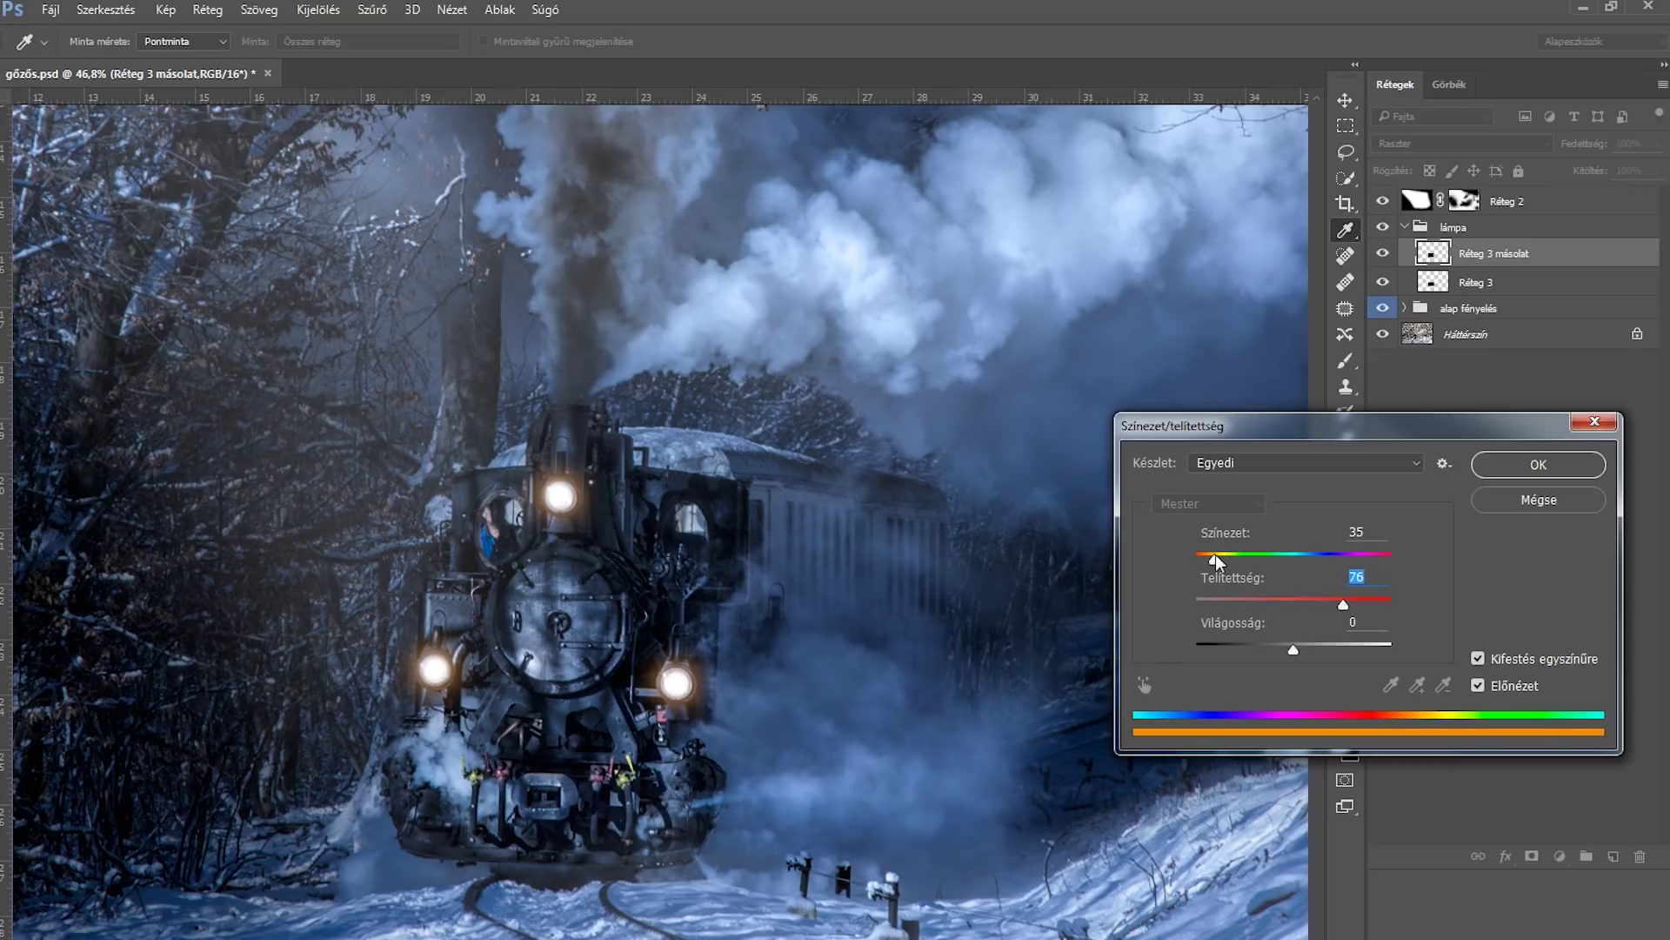
pyautogui.moveTo(1217, 554); pyautogui.dragTo(1217, 554)
pyautogui.click(1540, 465)
pyautogui.press('b')
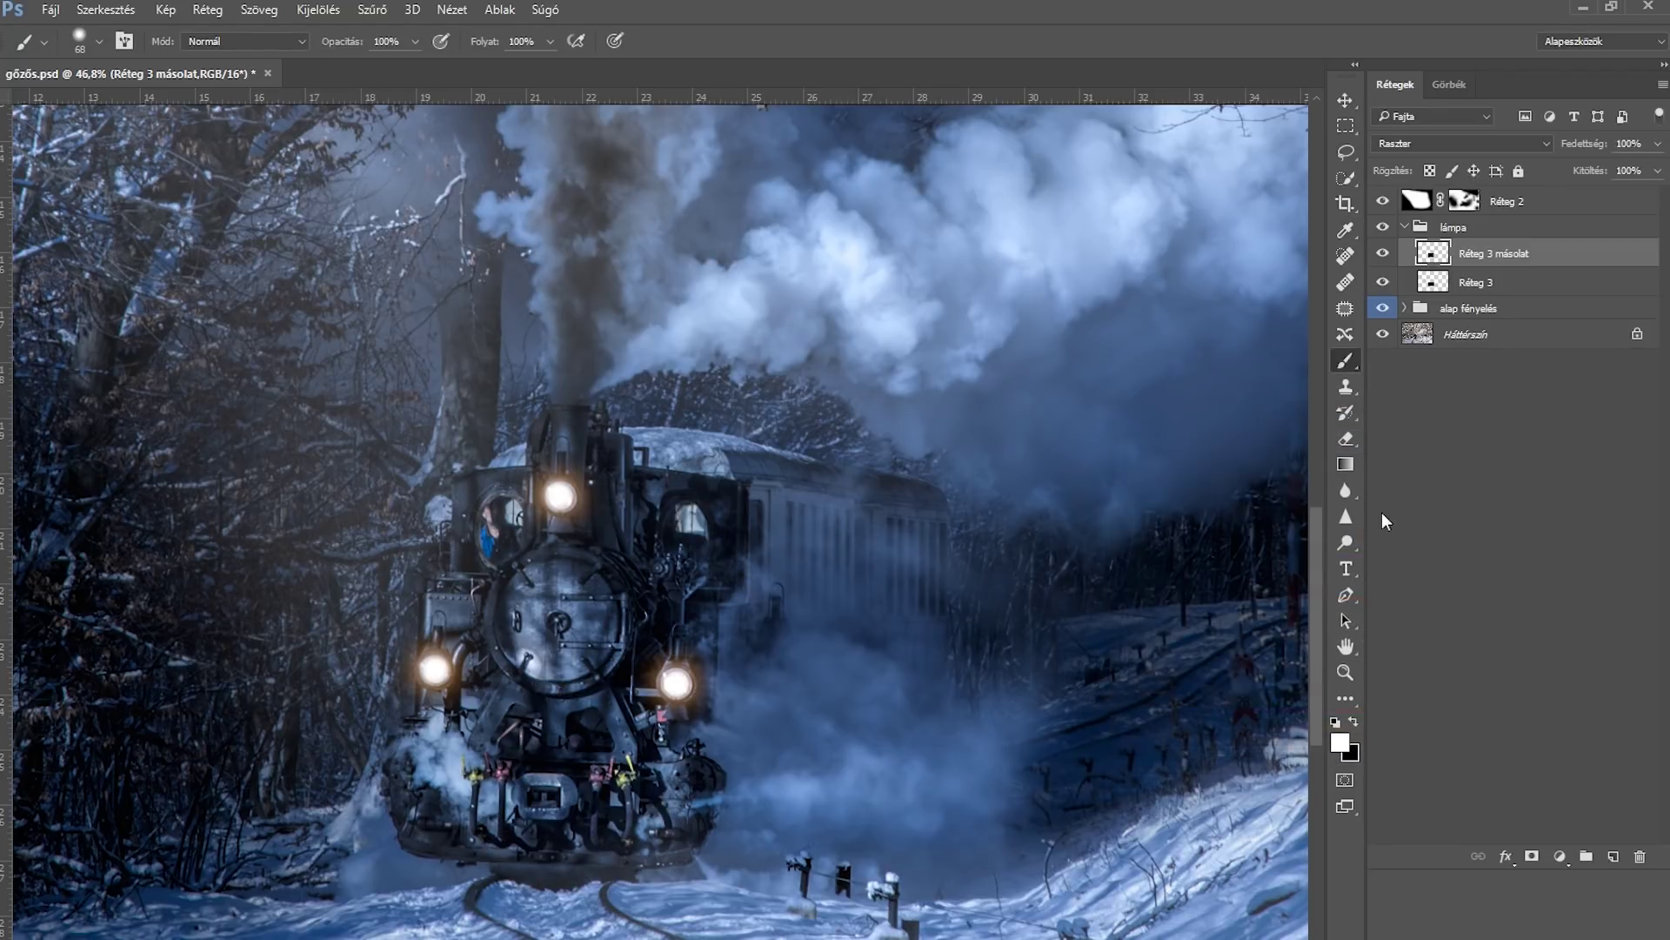
pyautogui.hotkey('ctrl', 'j')
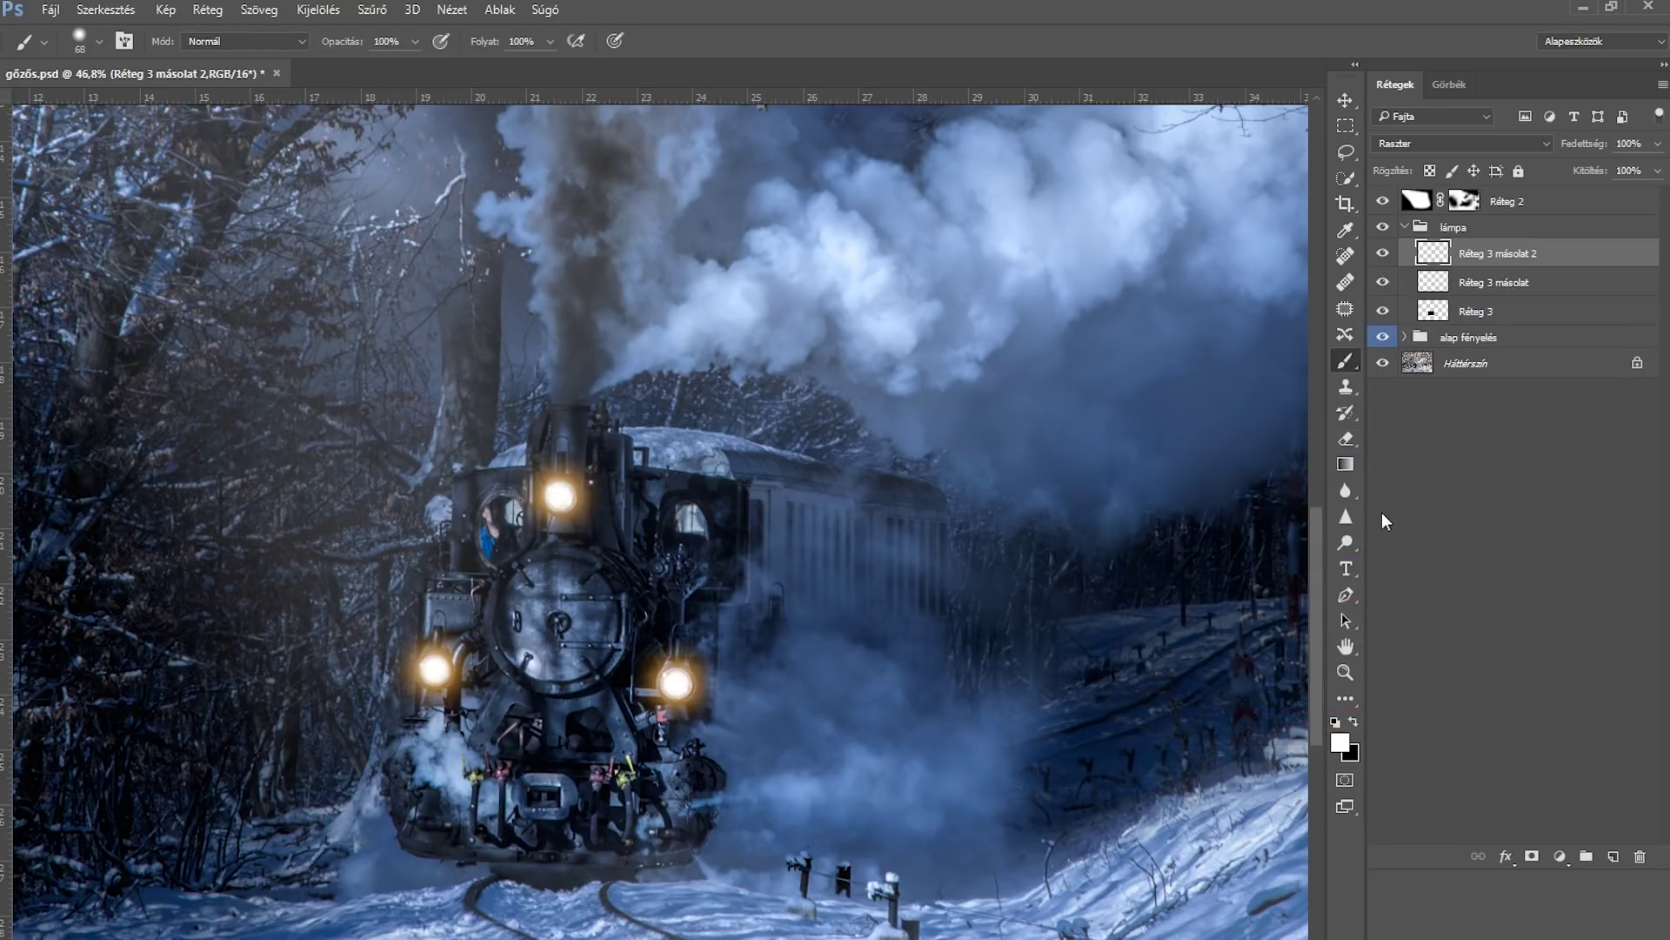
# Step: Give Réteg 3 másolat 2 an 87 px Gaussian blur, then duplicate it
pyautogui.click(372, 10)
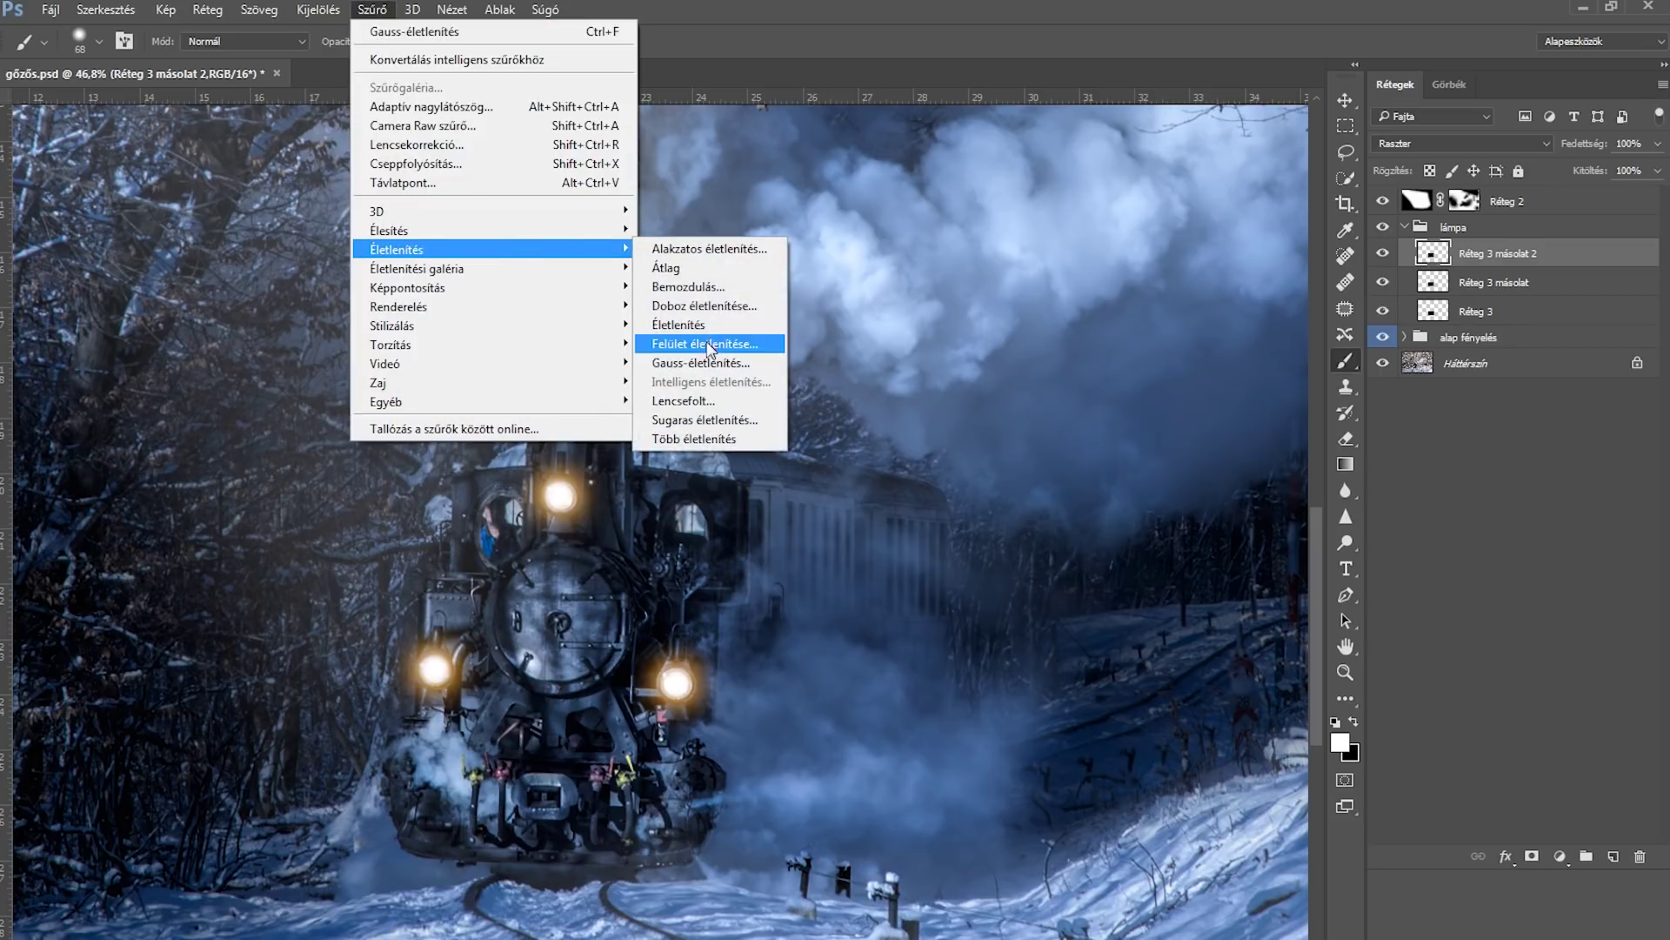
pyautogui.click(709, 364)
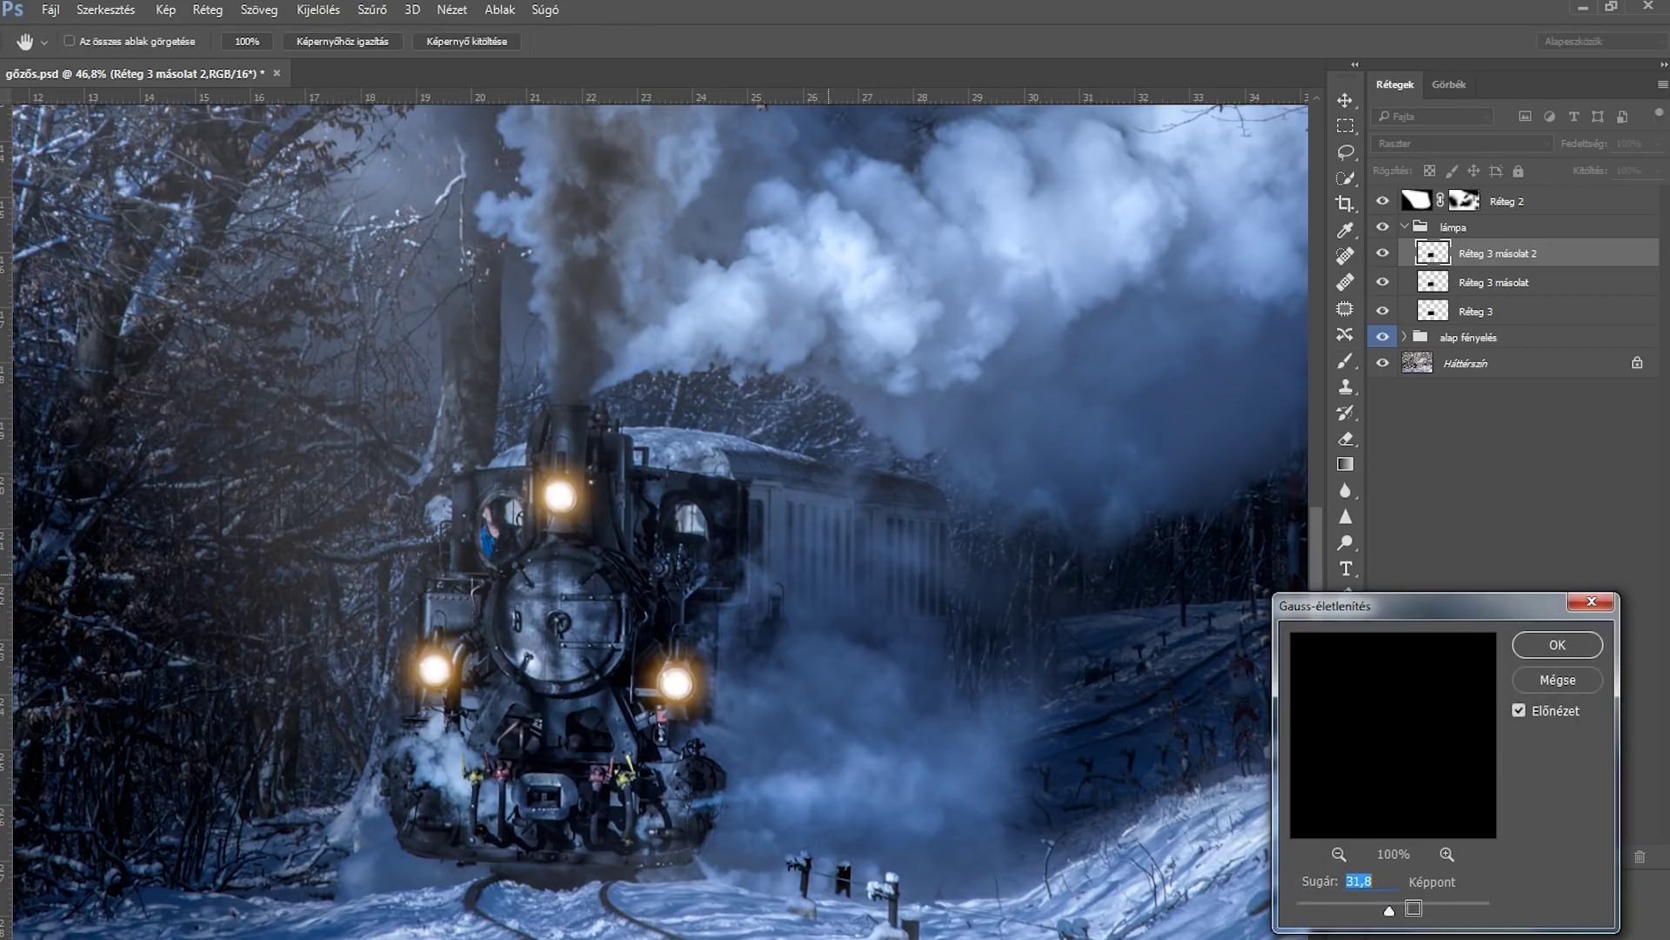
pyautogui.click(1422, 914)
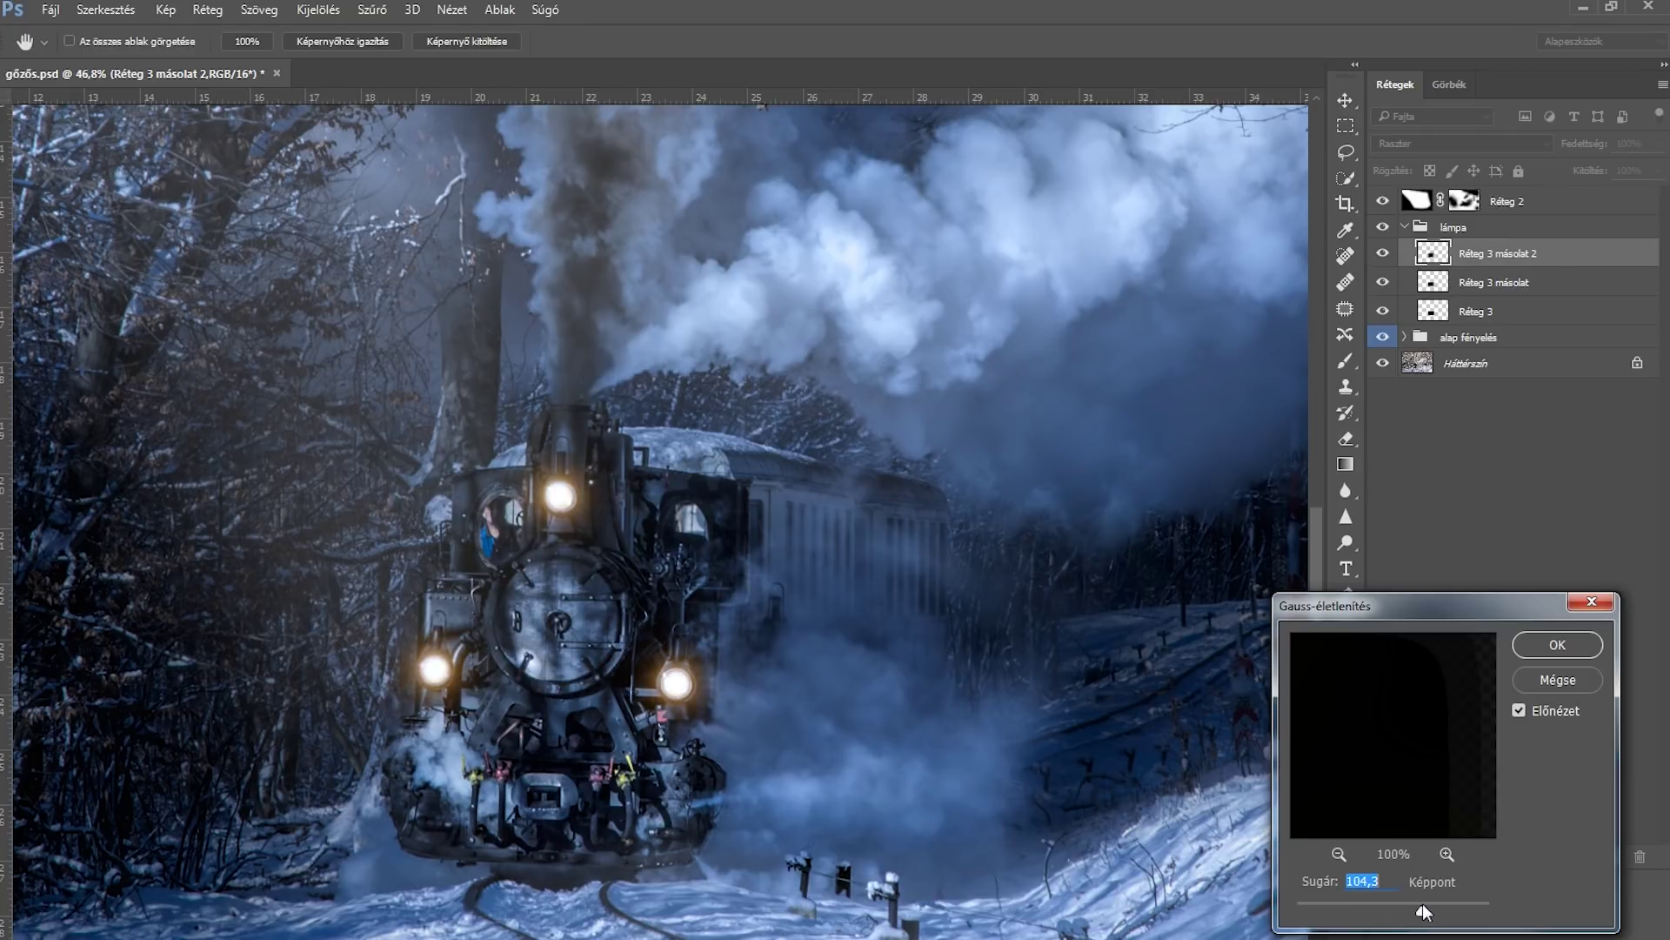
pyautogui.moveTo(1420, 910); pyautogui.dragTo(1416, 910)
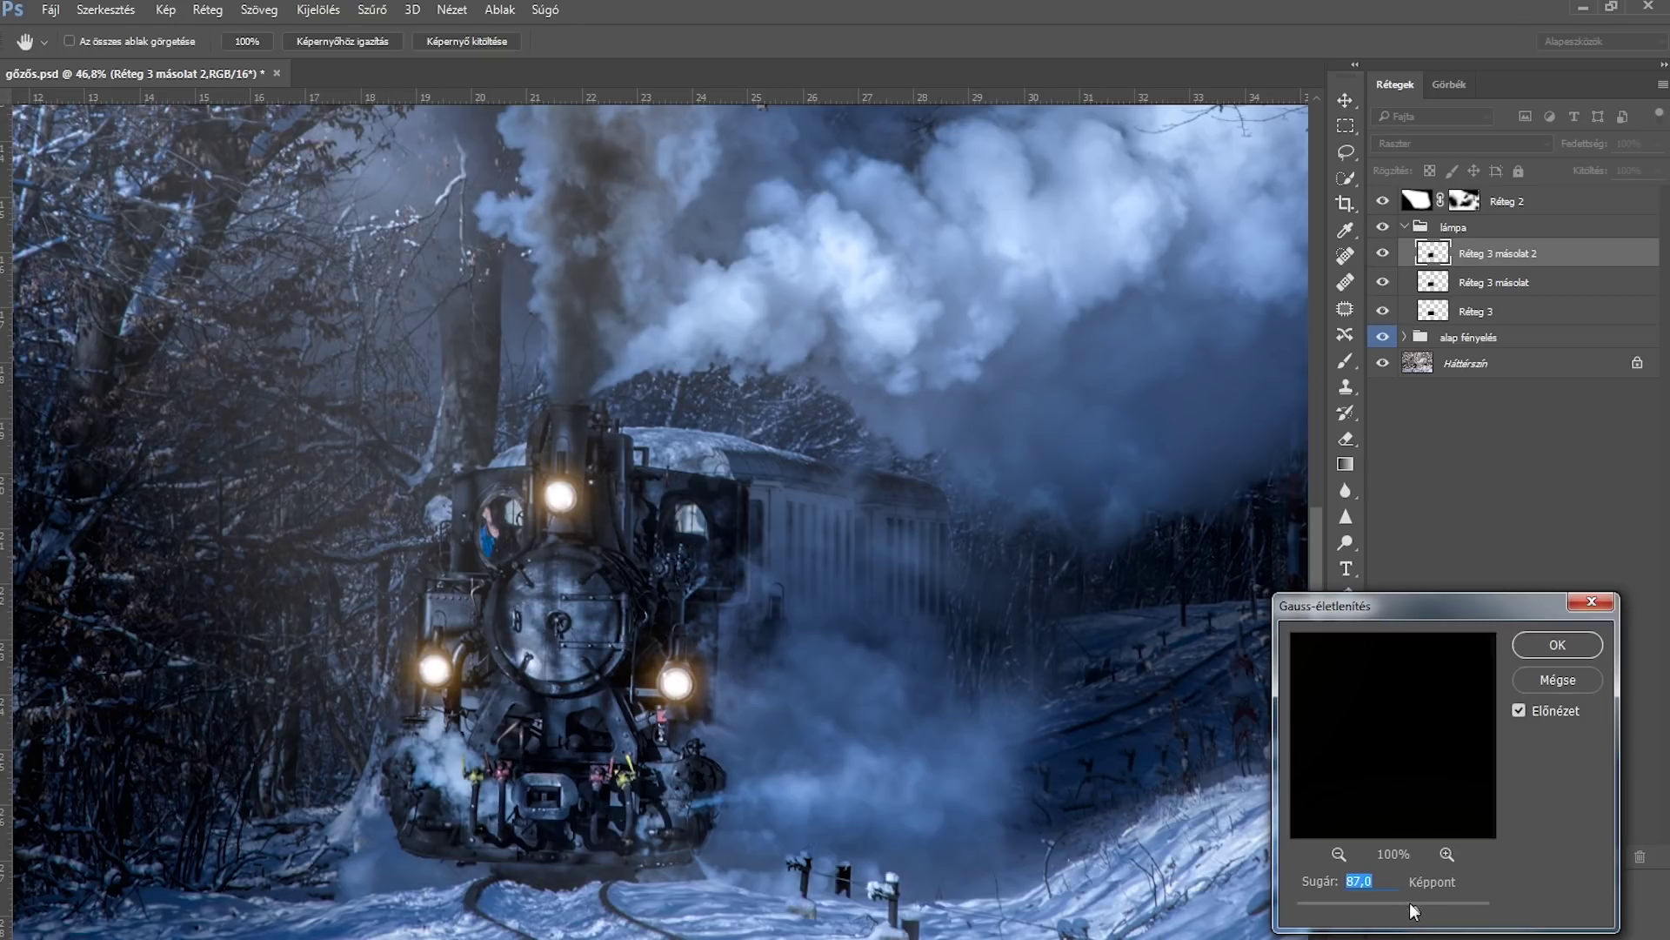
pyautogui.click(1547, 655)
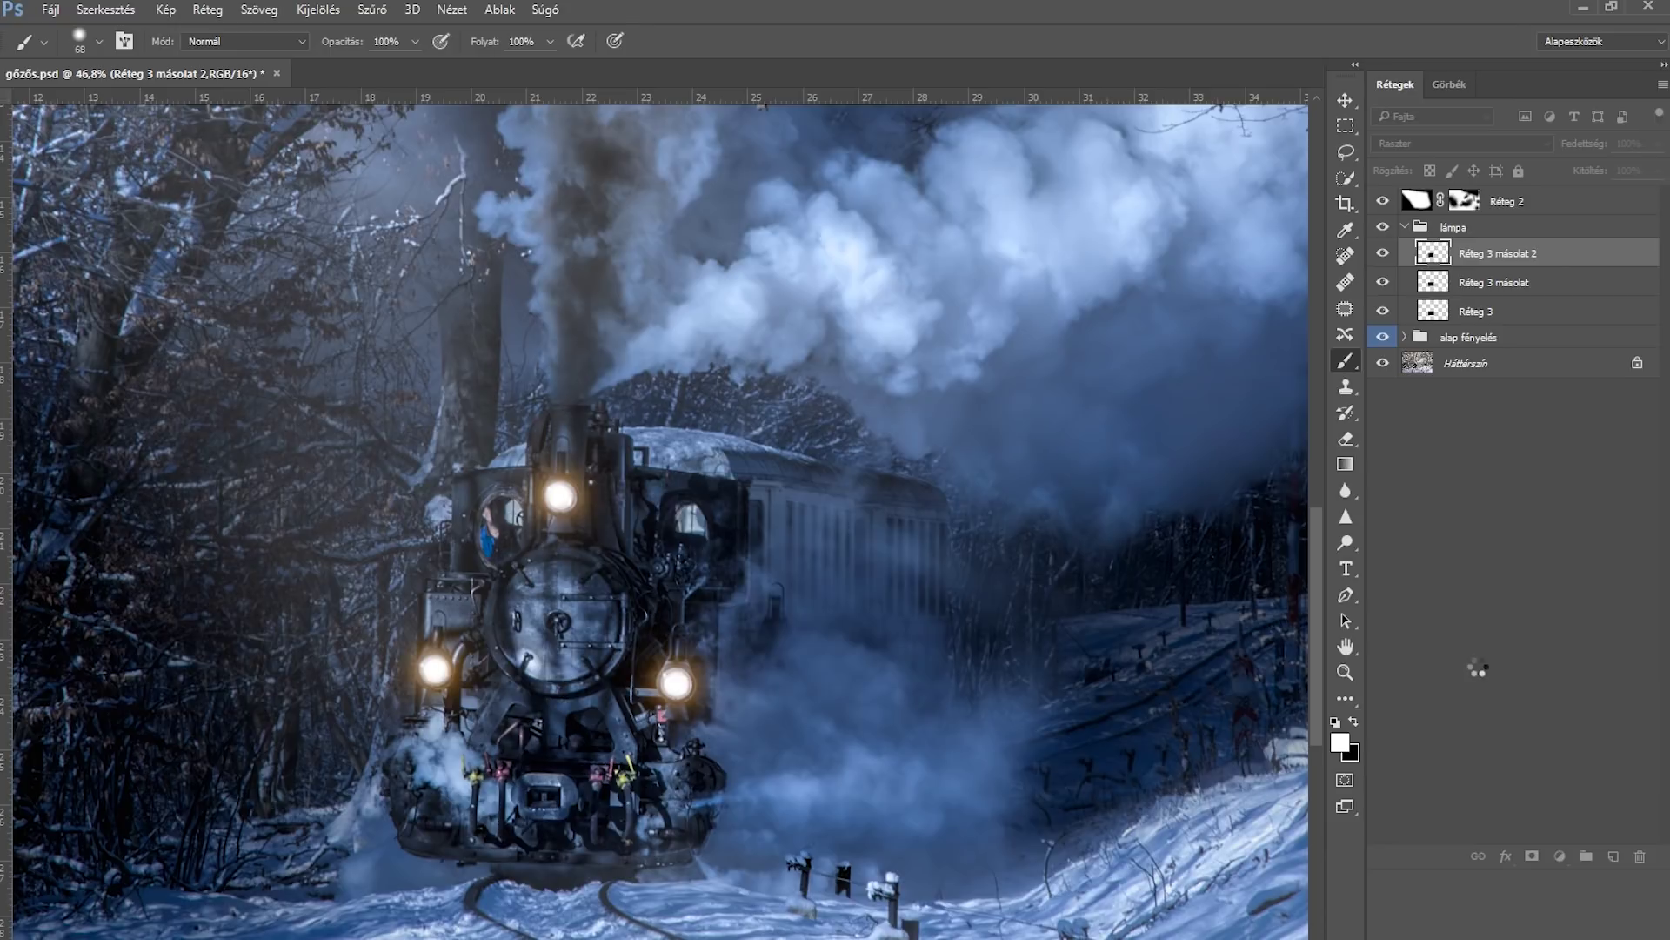
pyautogui.hotkey('ctrl', 'j')
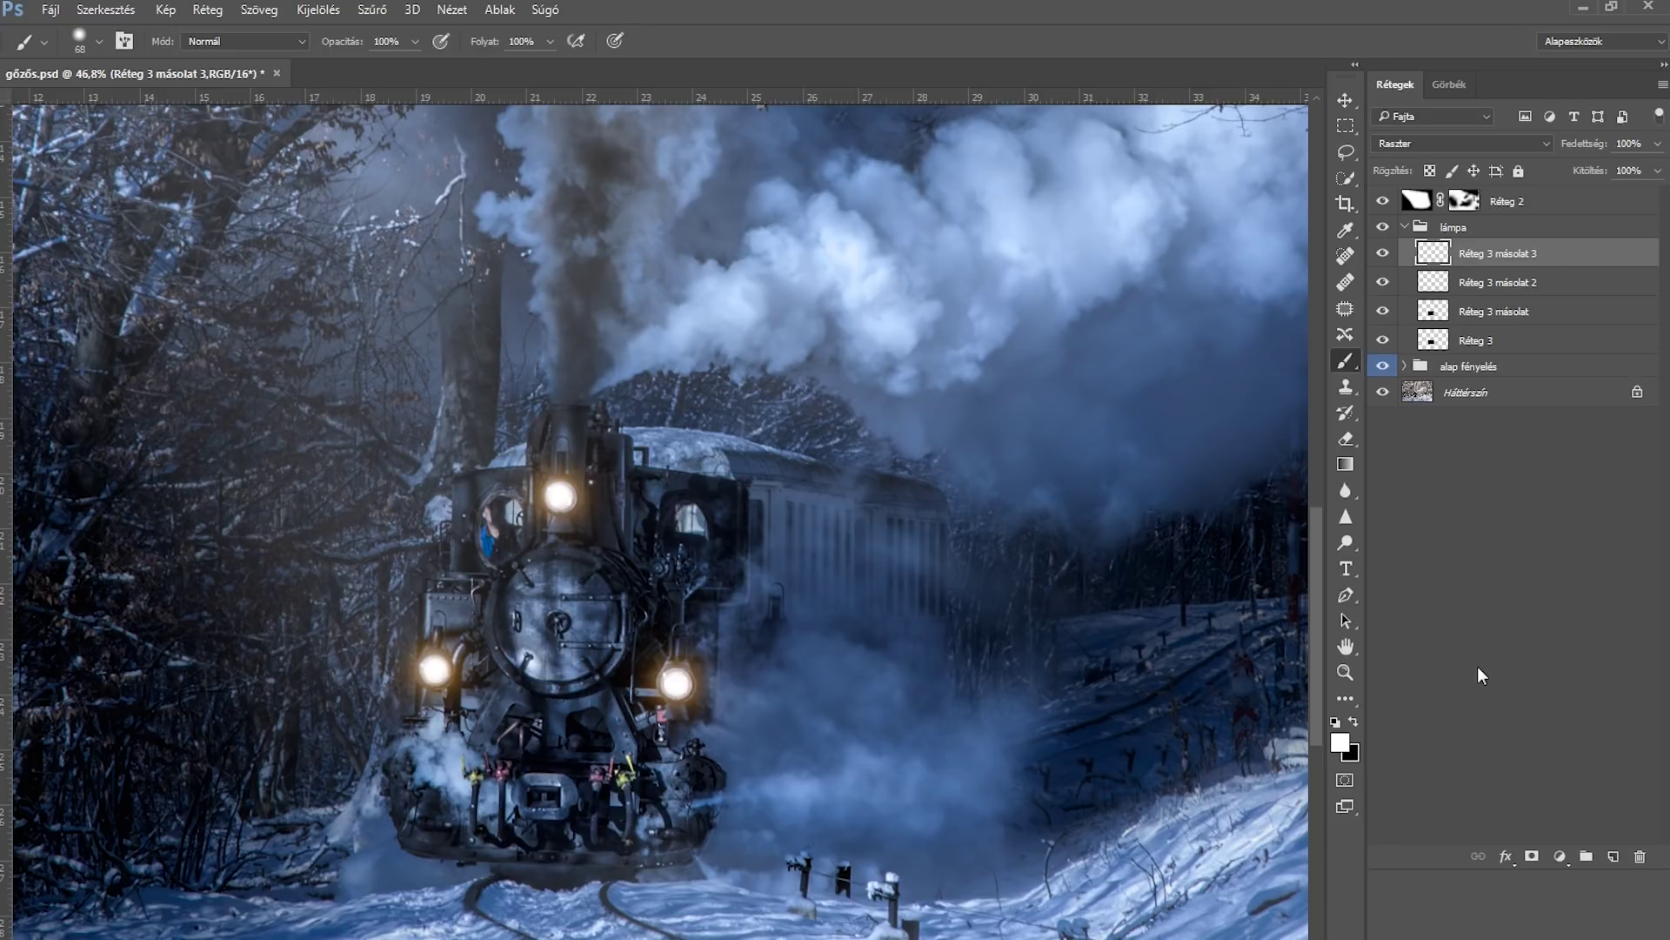
# Step: Duplicate the orange glow up to Réteg 3 másolat 6 and zoom out to the whole image
pyautogui.hotkey('ctrl', 'j')
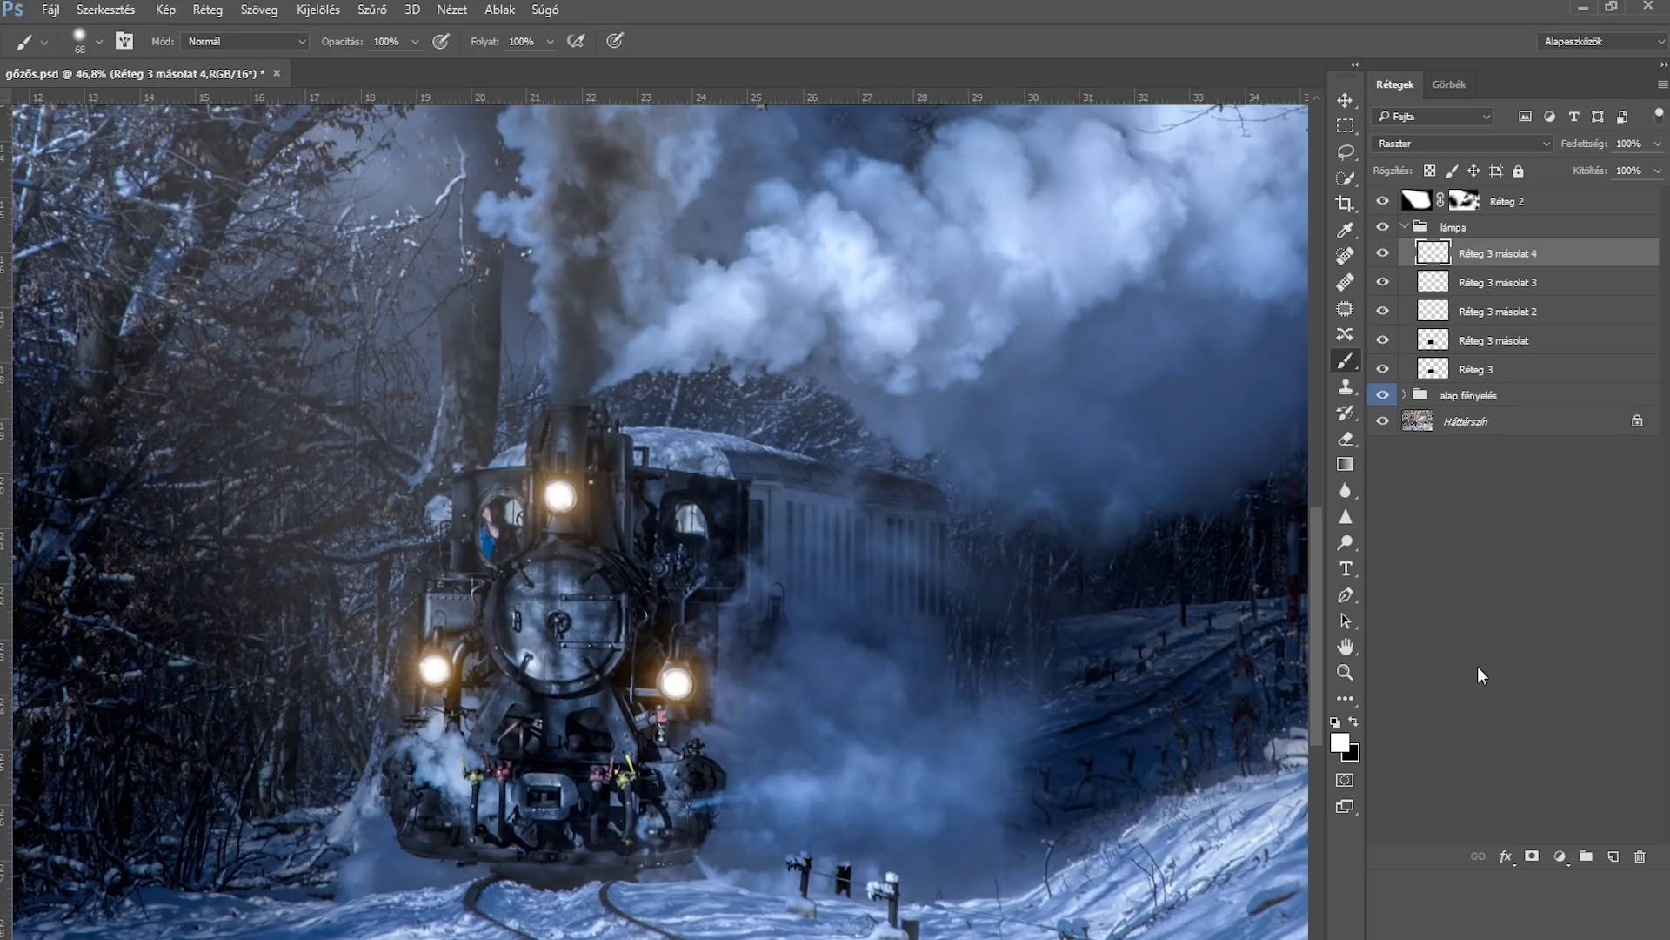
pyautogui.hotkey('ctrl', 'j')
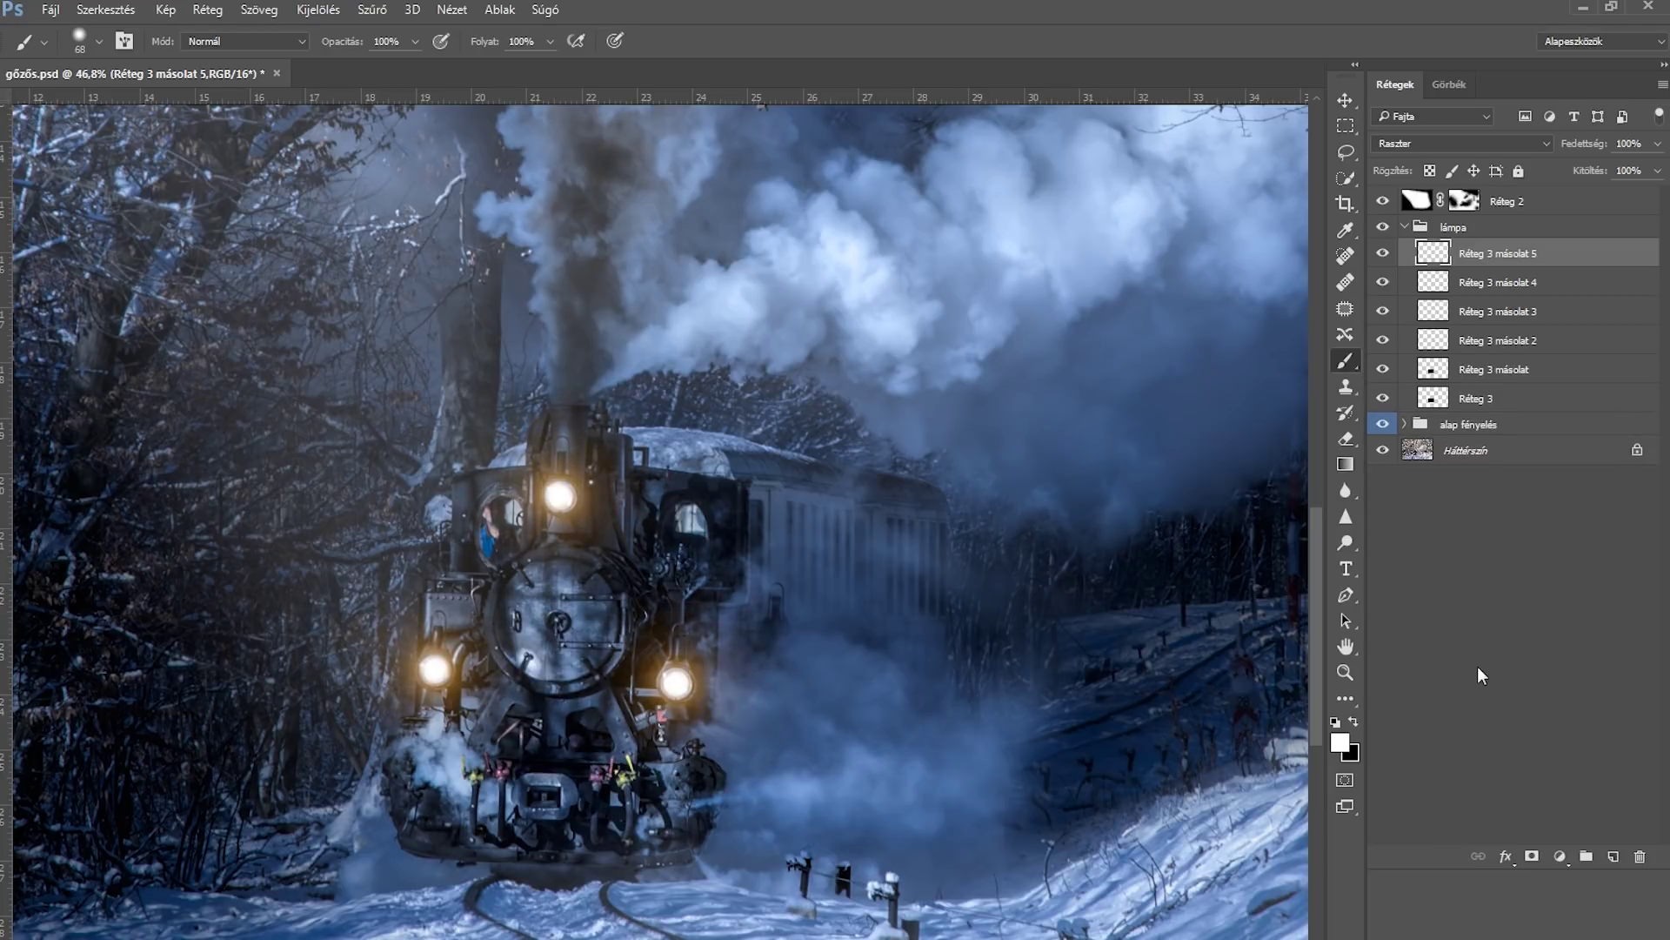
pyautogui.hotkey('ctrl', 'j')
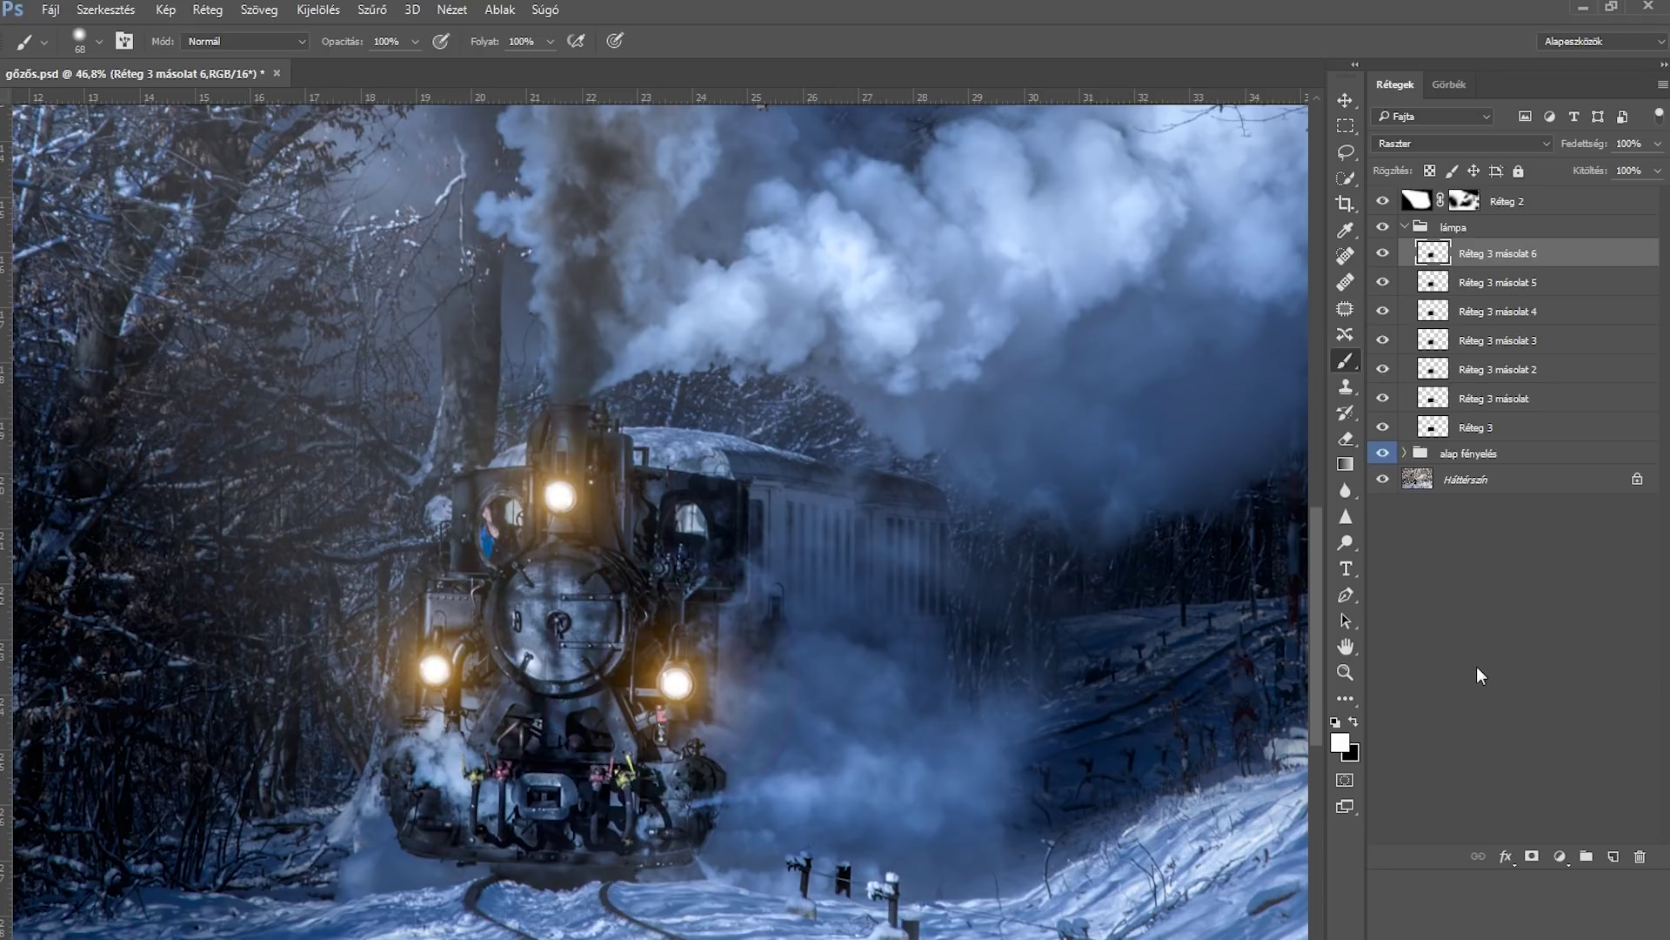
pyautogui.press('v')
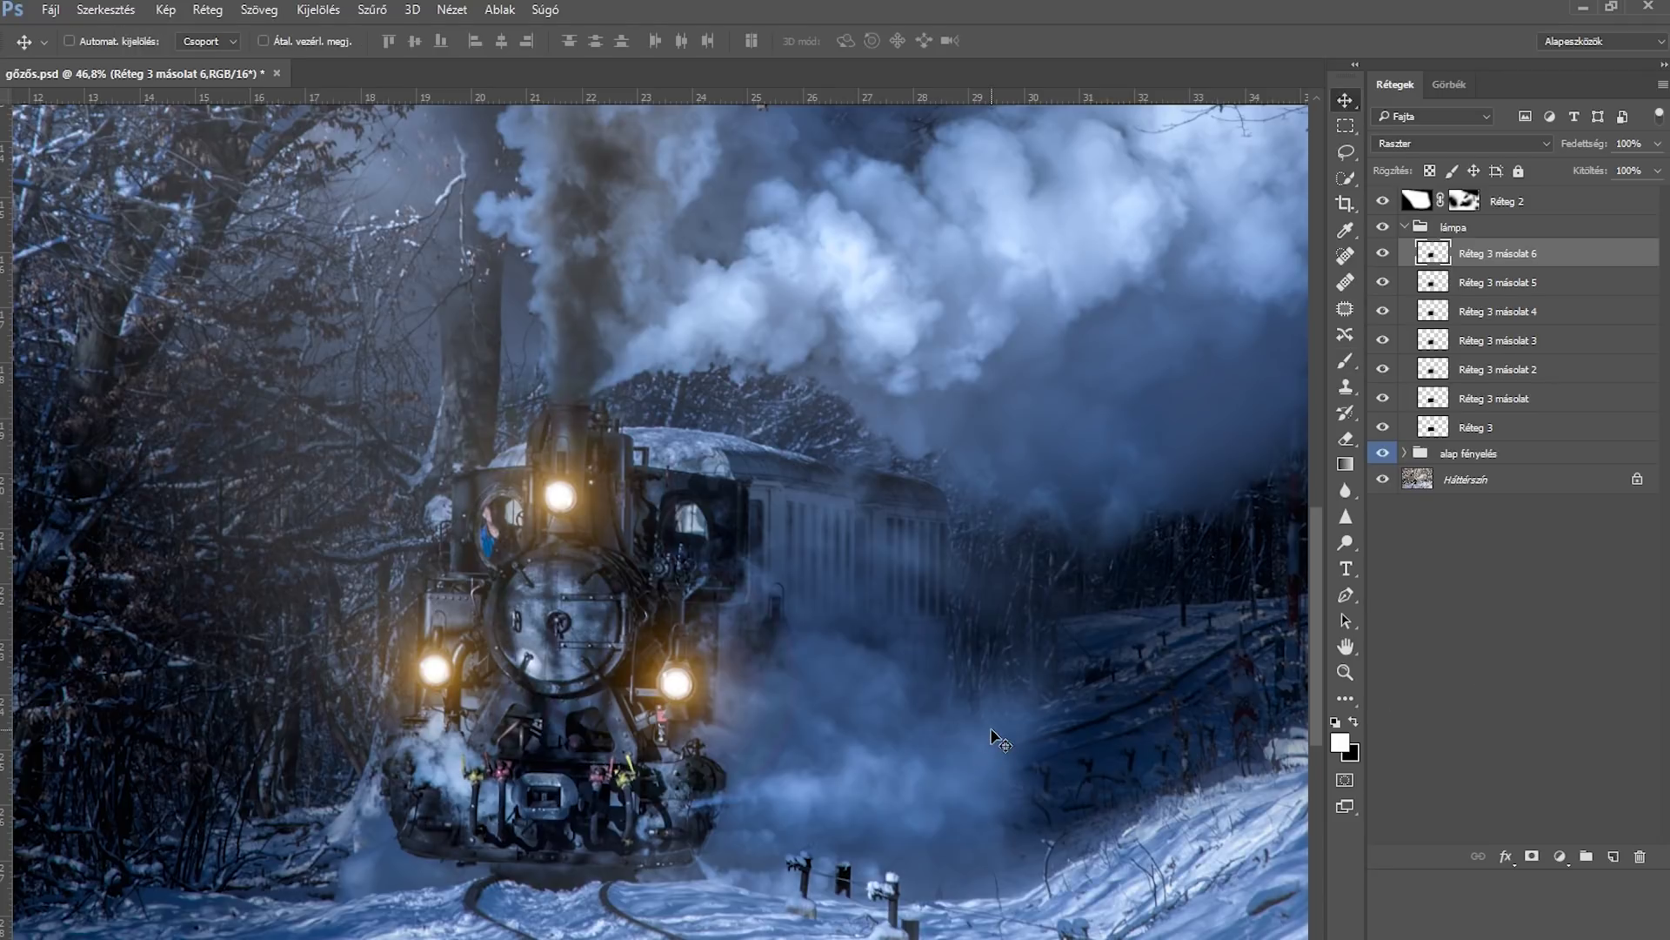
pyautogui.scroll(-3, 999, 740)
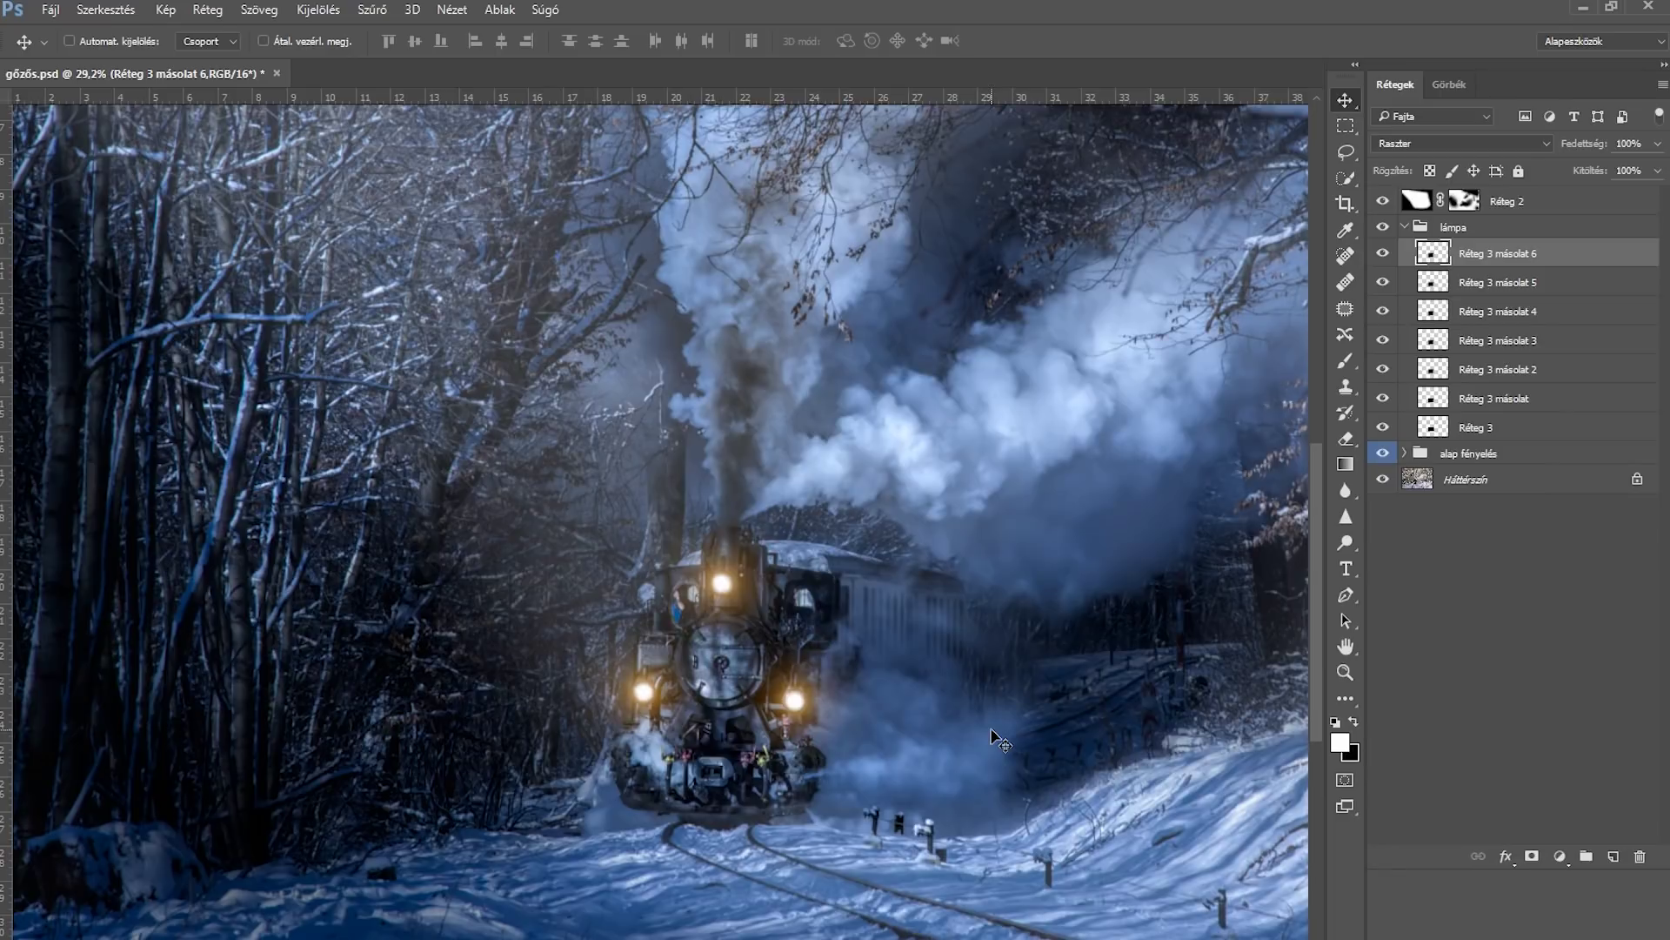
pyautogui.scroll(-1, 998, 740)
pyautogui.scroll(-2, 995, 739)
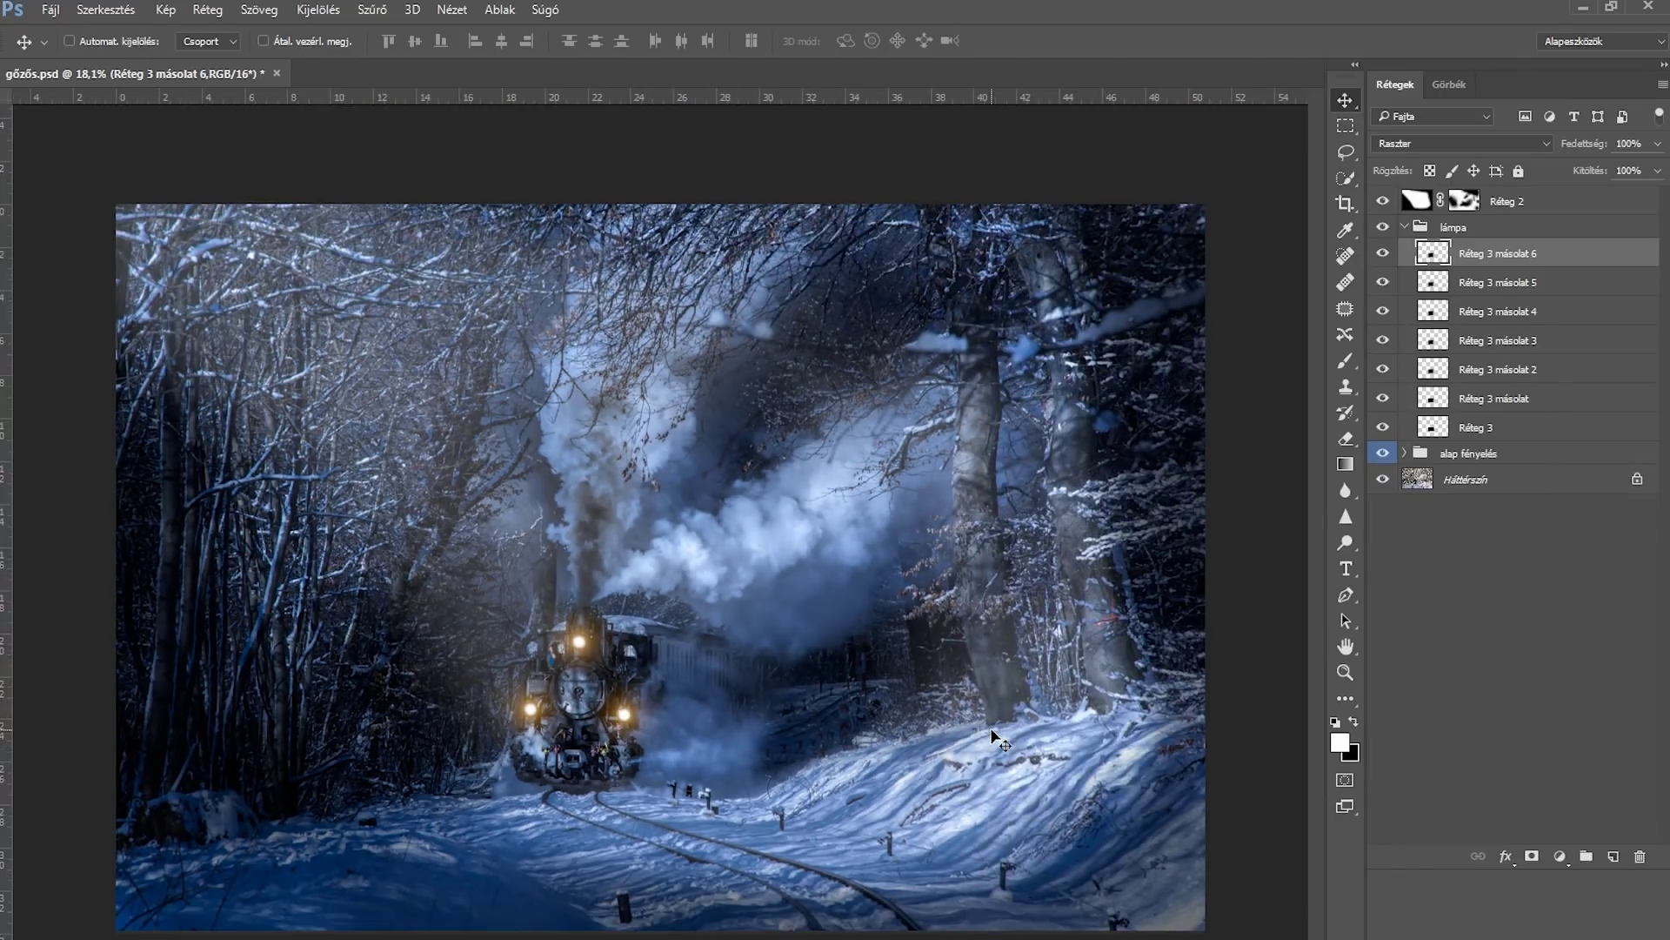
pyautogui.scroll(1, 995, 740)
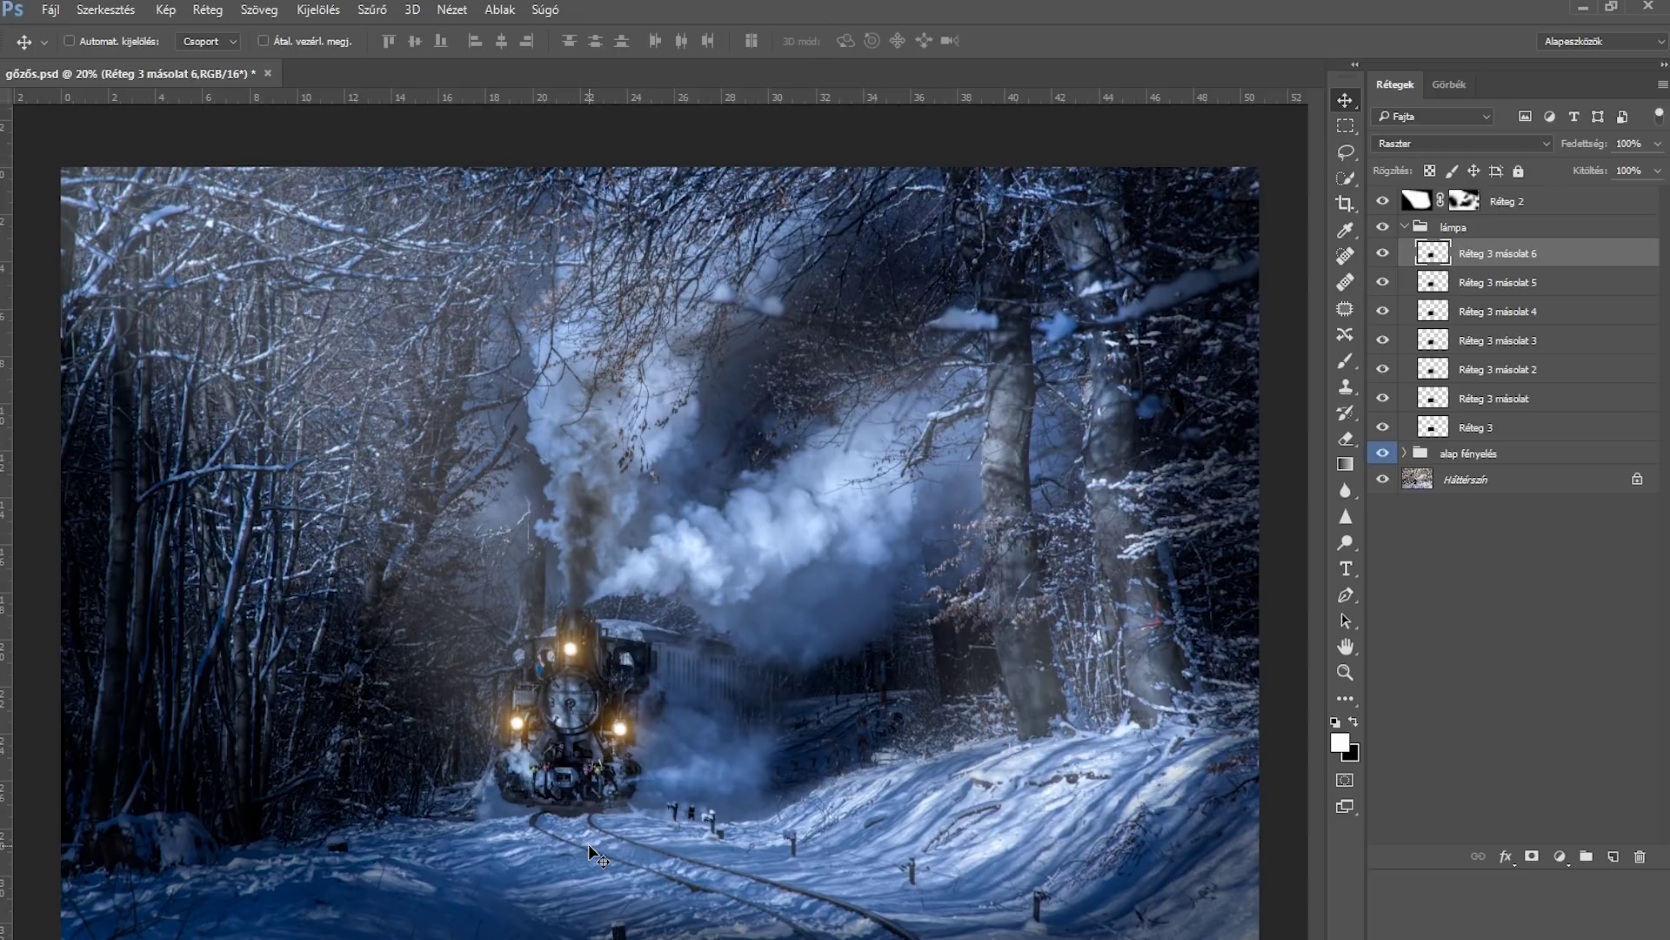
# Step: Collapse the lámpa group, zoom in on the locomotive and select the Lasso tool
pyautogui.scroll(1, 588, 843)
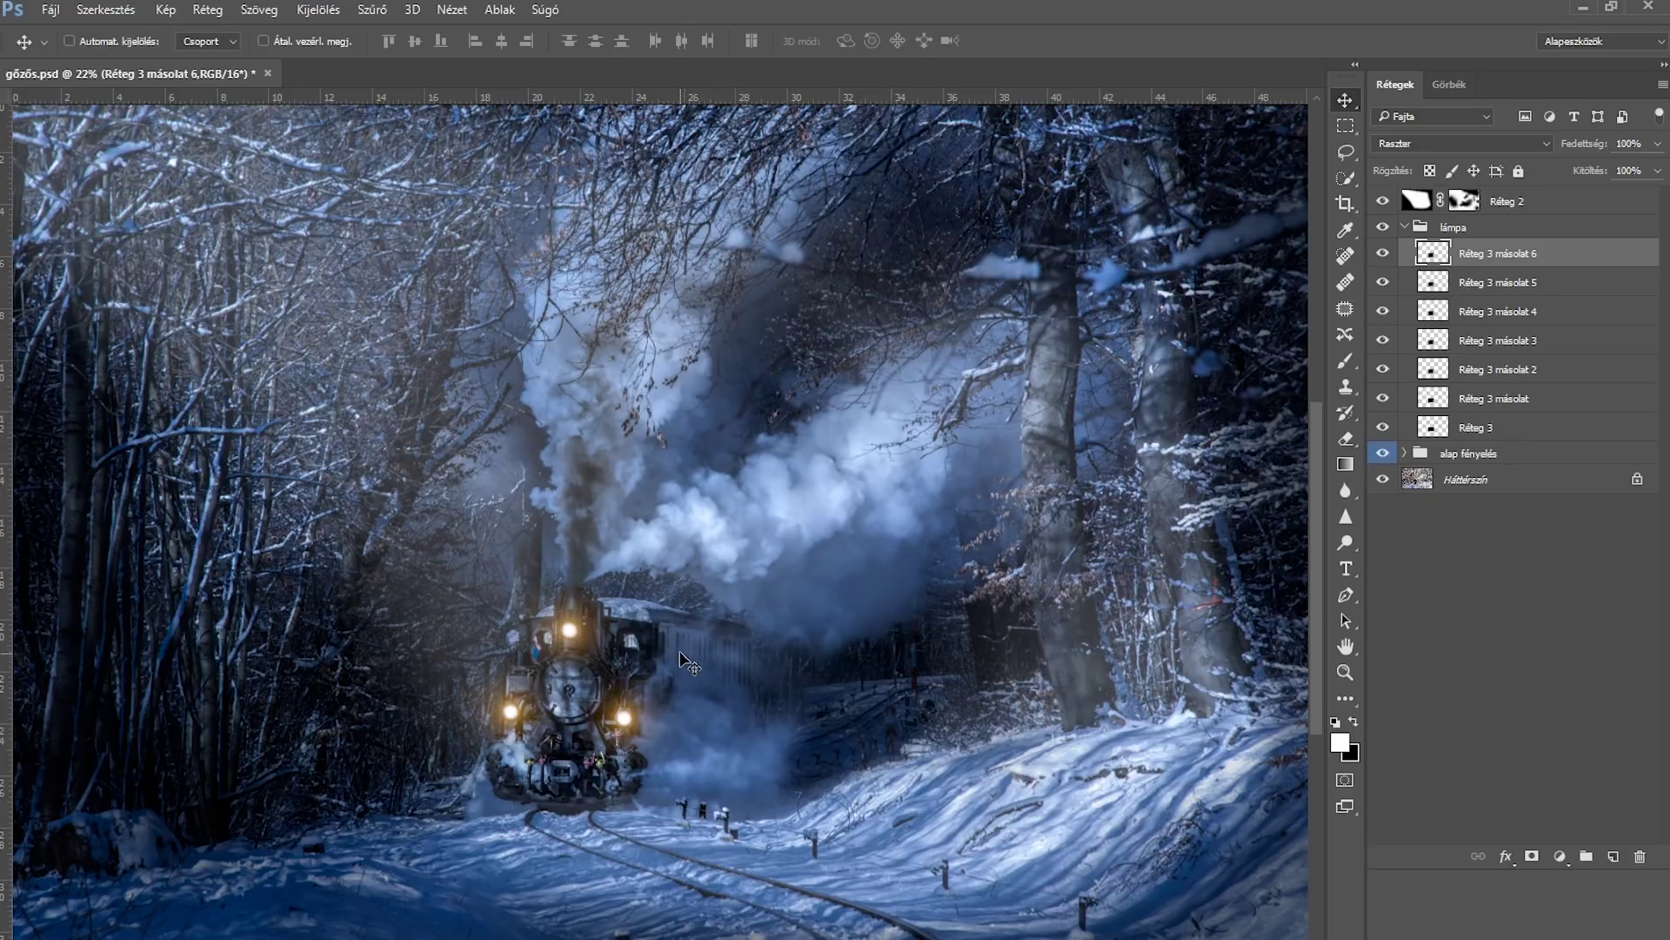
pyautogui.click(1403, 227)
pyautogui.scroll(1, 639, 740)
pyautogui.scroll(1, 640, 739)
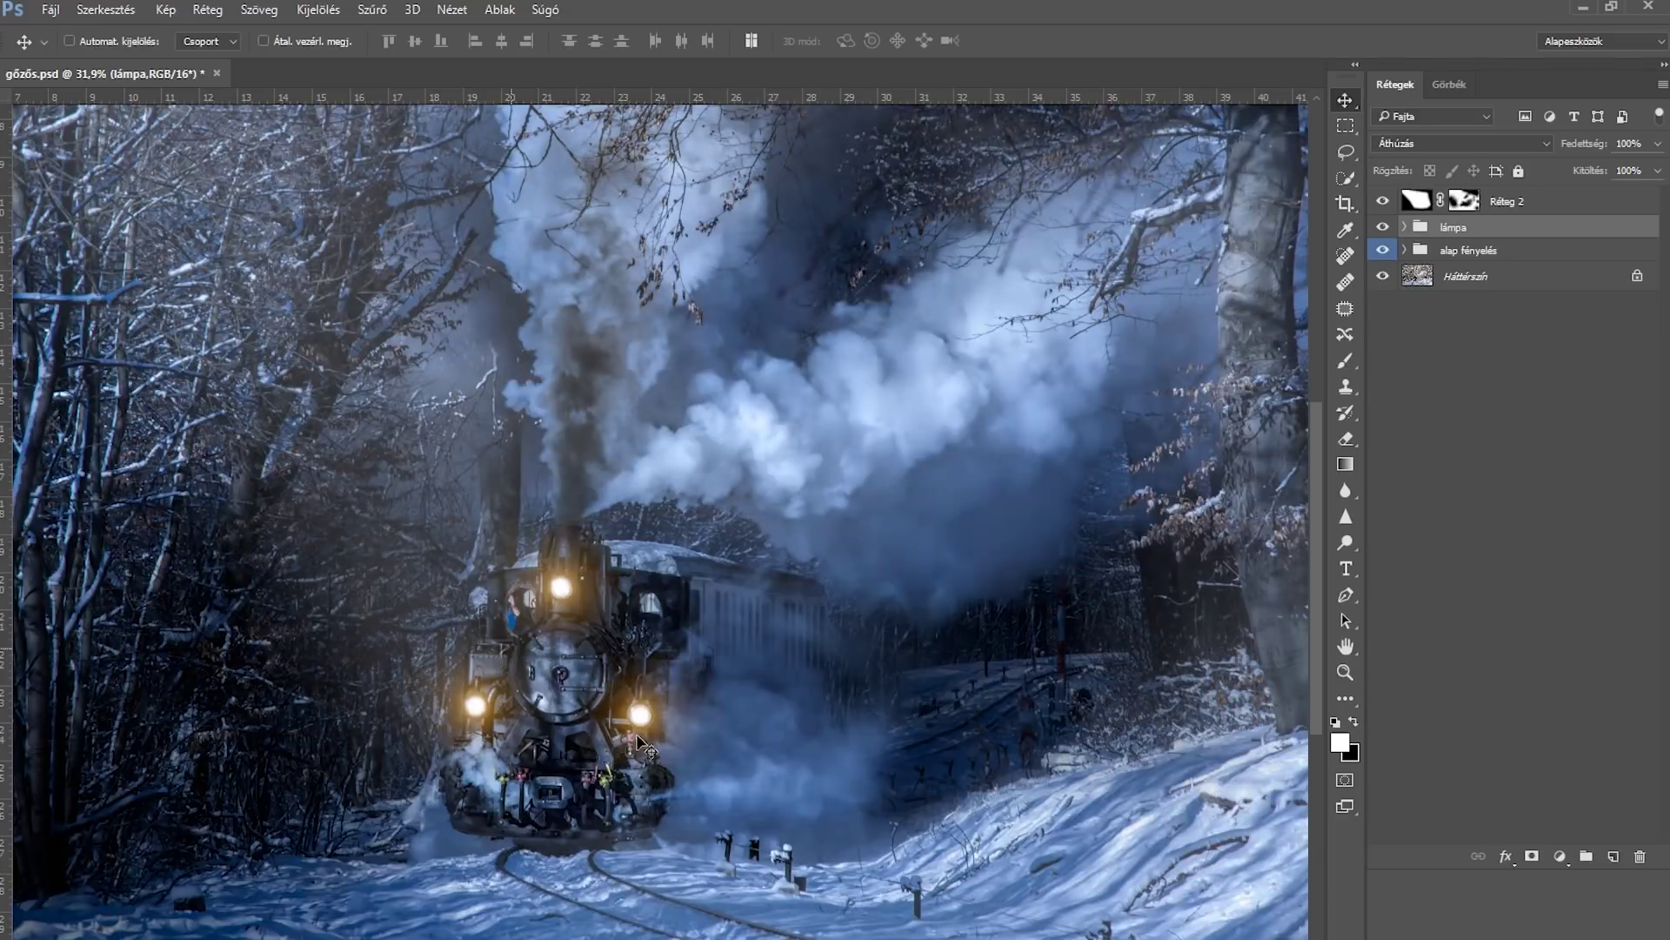
pyautogui.scroll(2, 642, 745)
pyautogui.moveTo(873, 727); pyautogui.dragTo(713, 726)
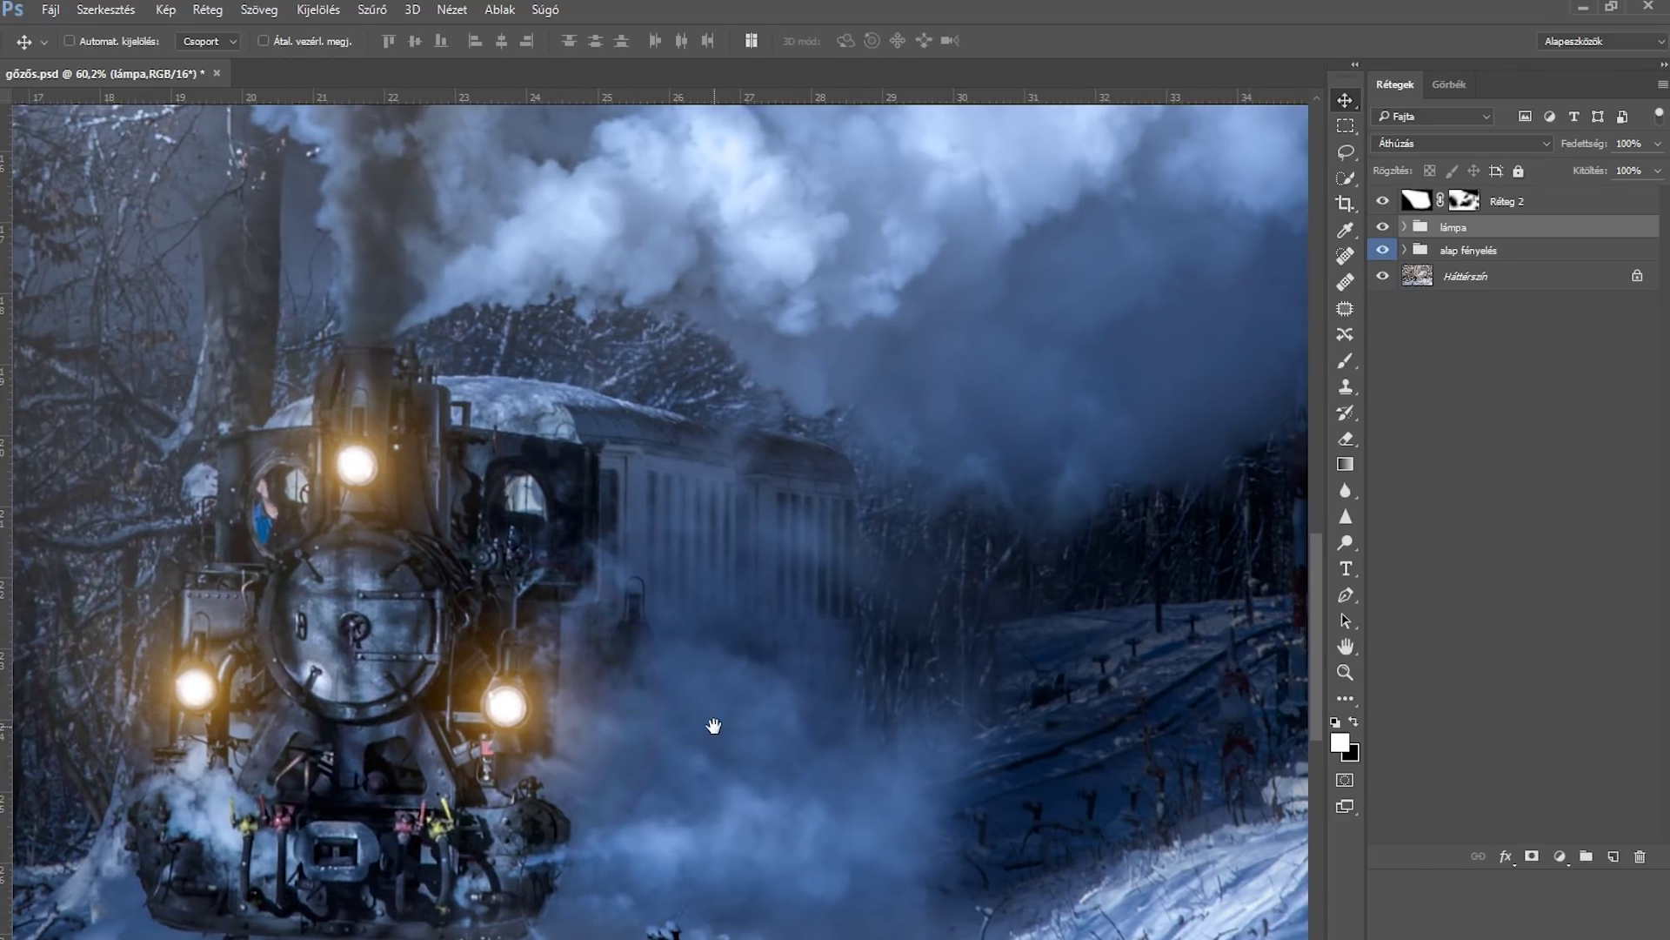
pyautogui.click(1345, 154)
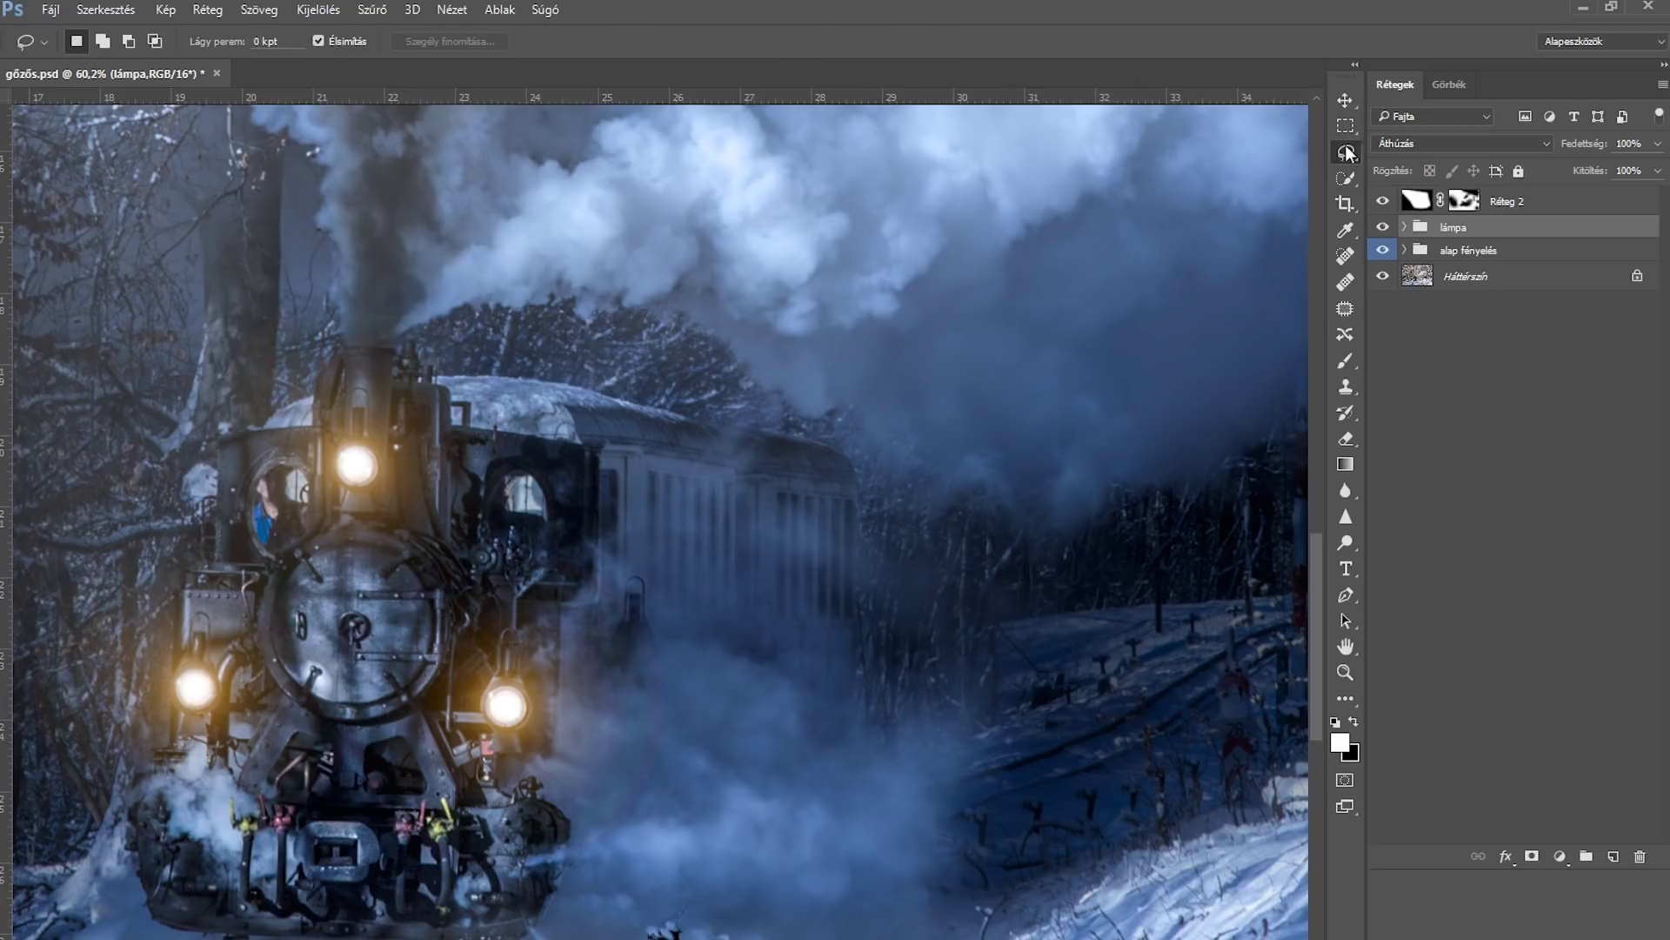
# Step: Fill a polygonal-lasso selection of the window strips with white
pyautogui.rightClick(1346, 153)
pyautogui.click(1400, 173)
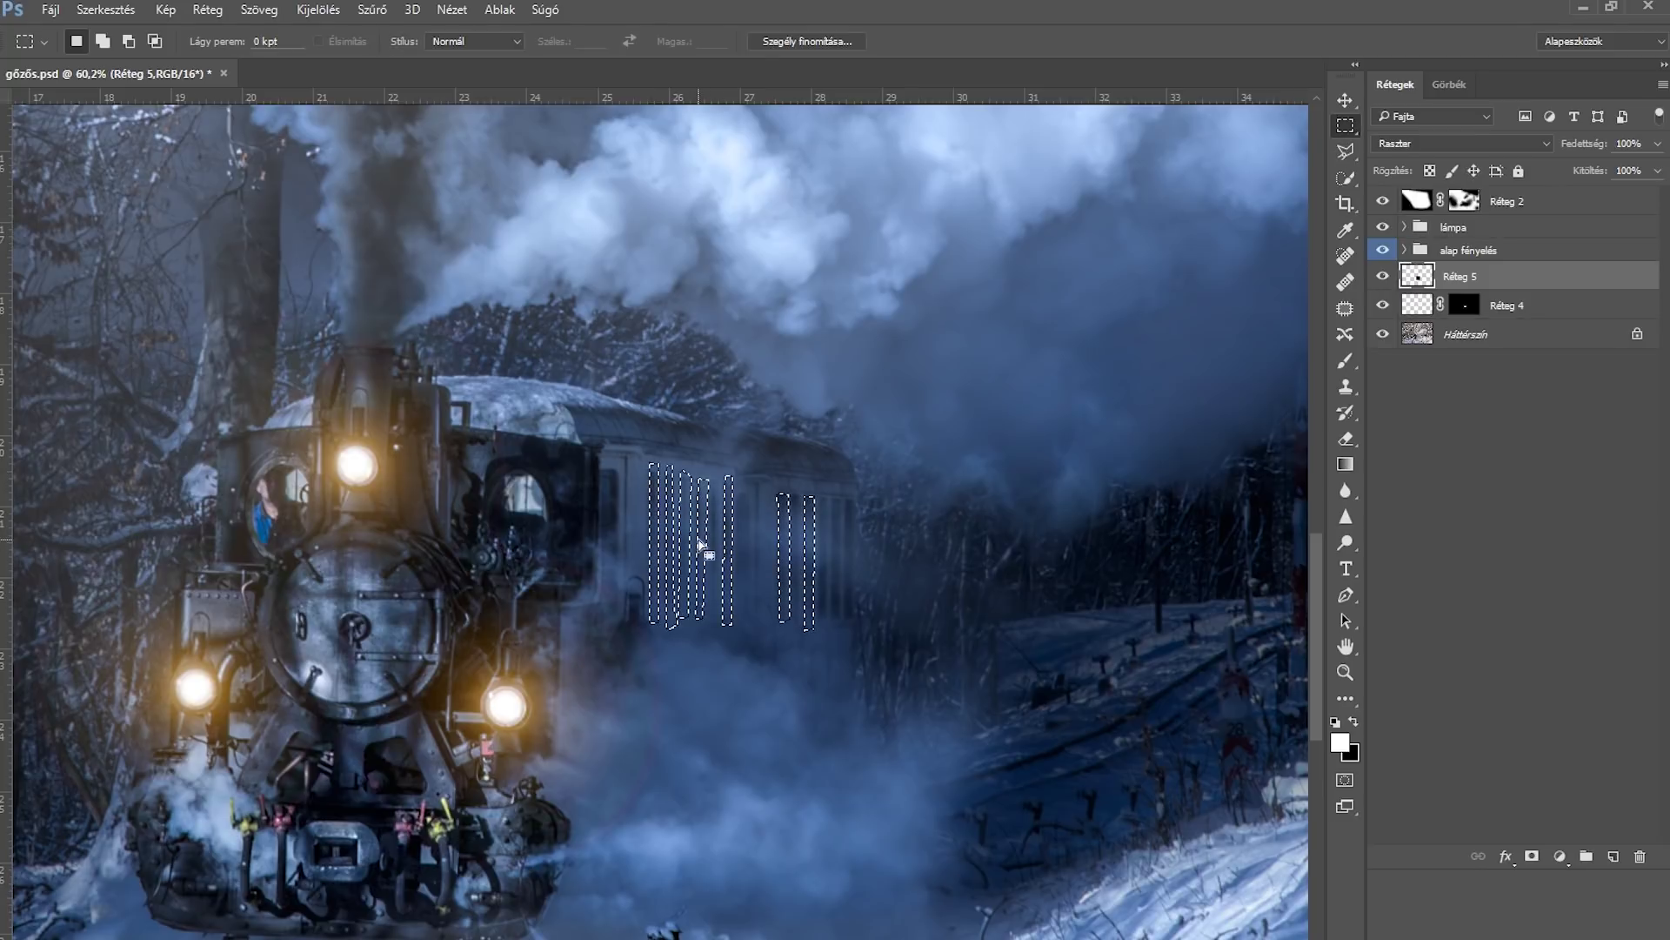
pyautogui.rightClick(700, 543)
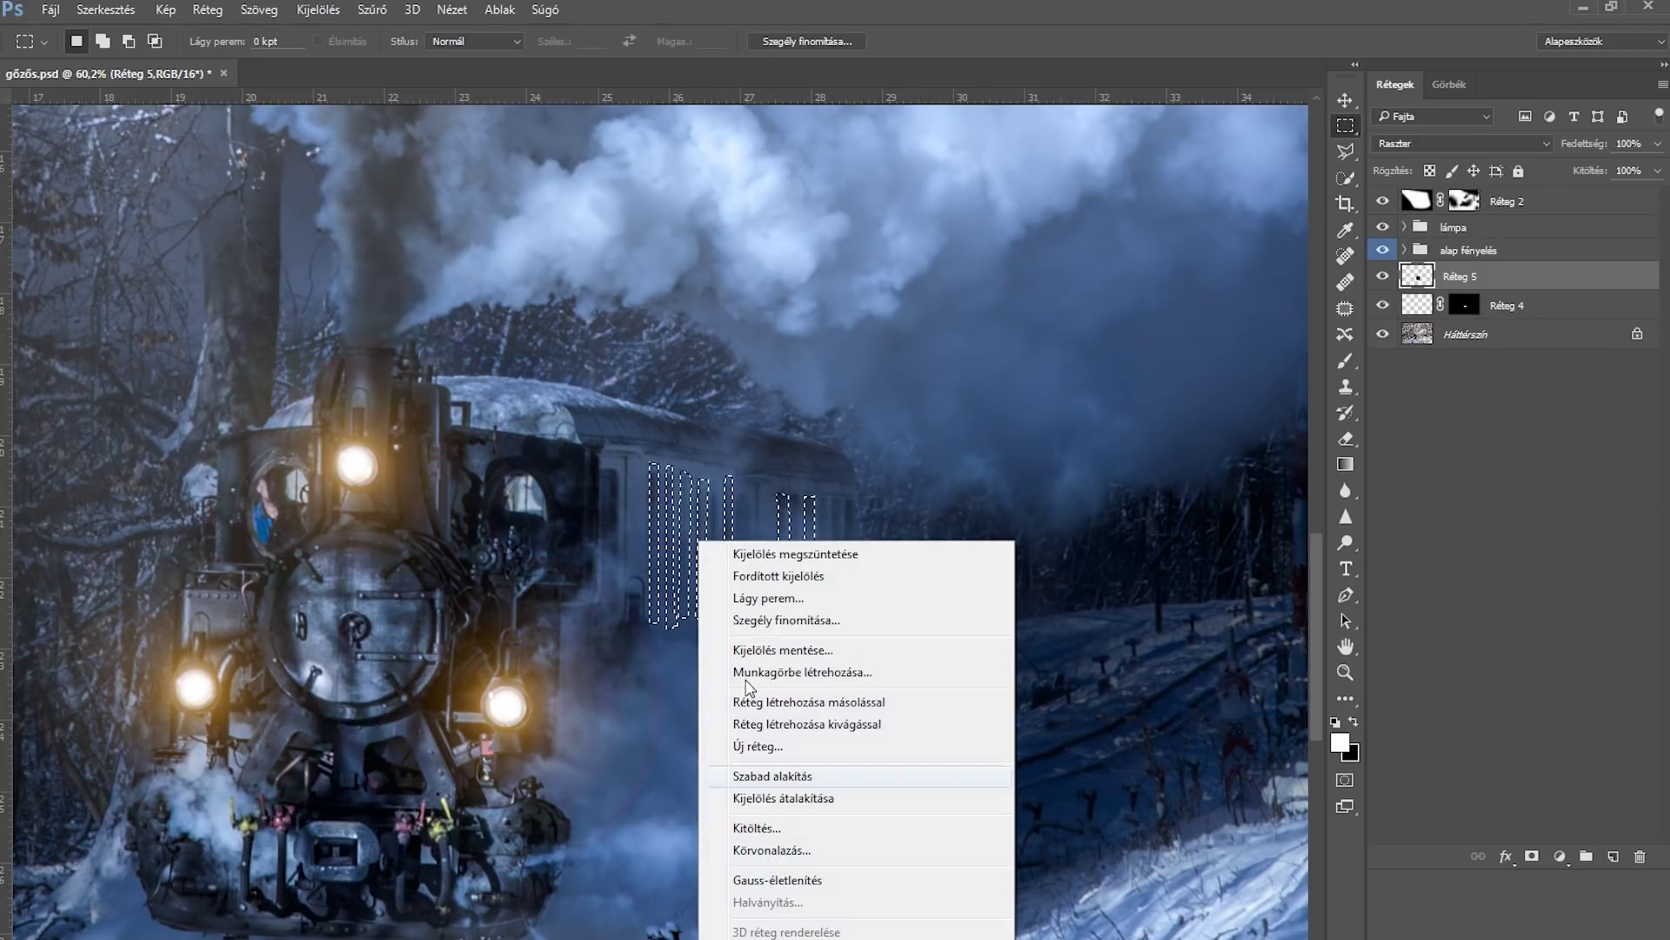
pyautogui.click(757, 828)
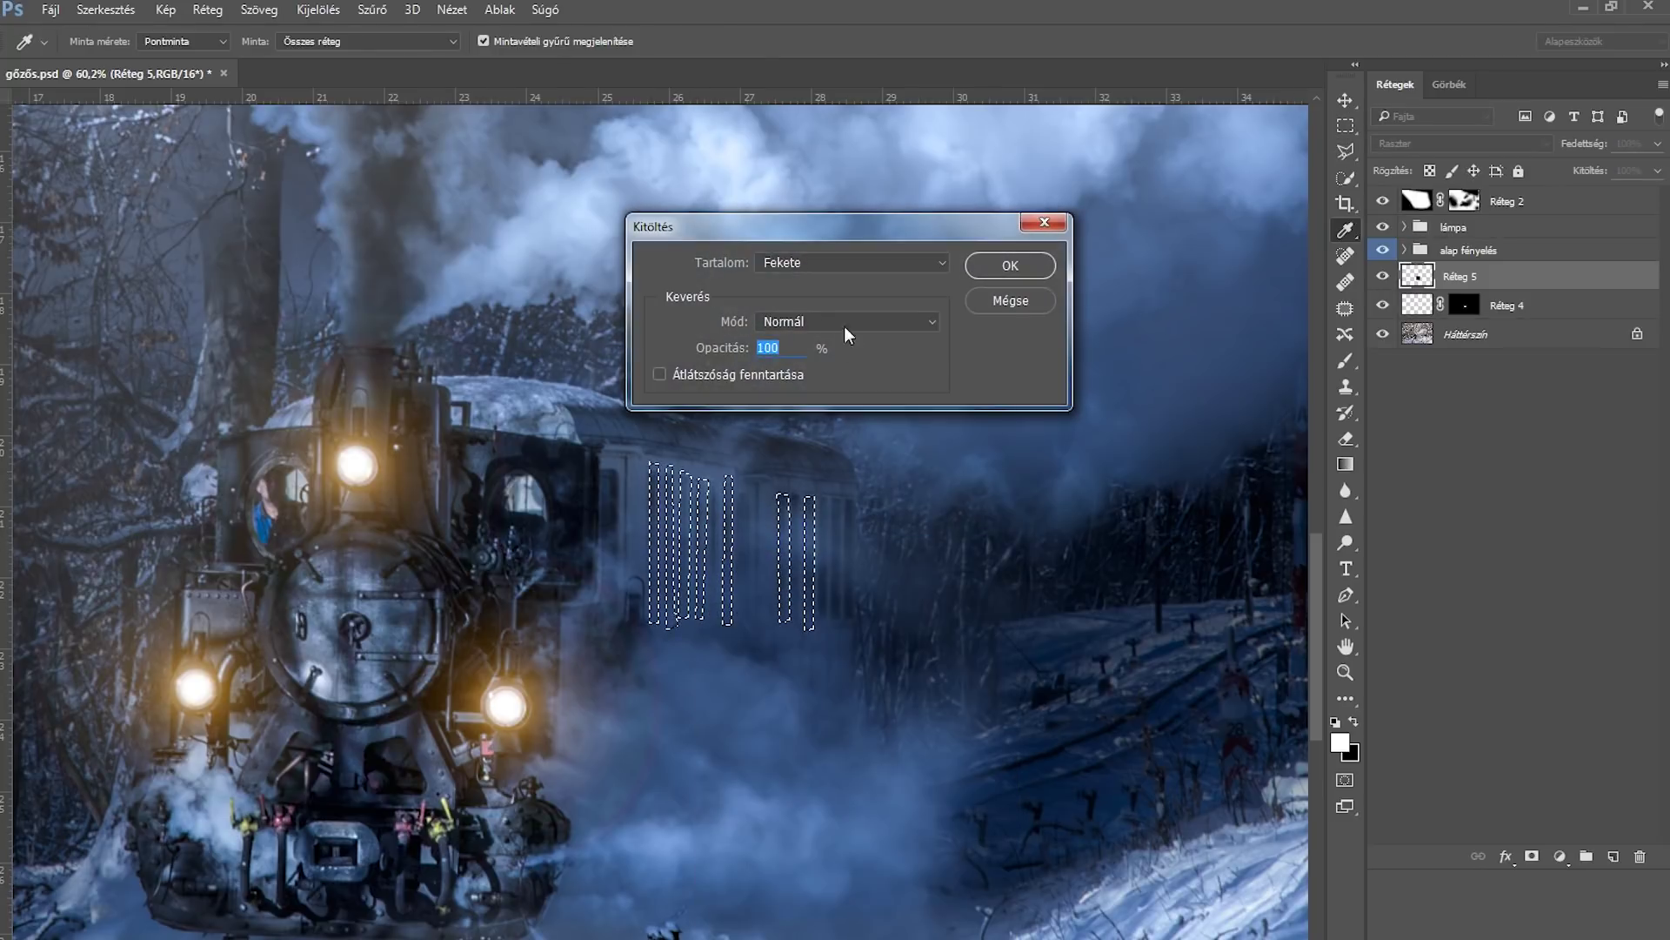
pyautogui.click(844, 263)
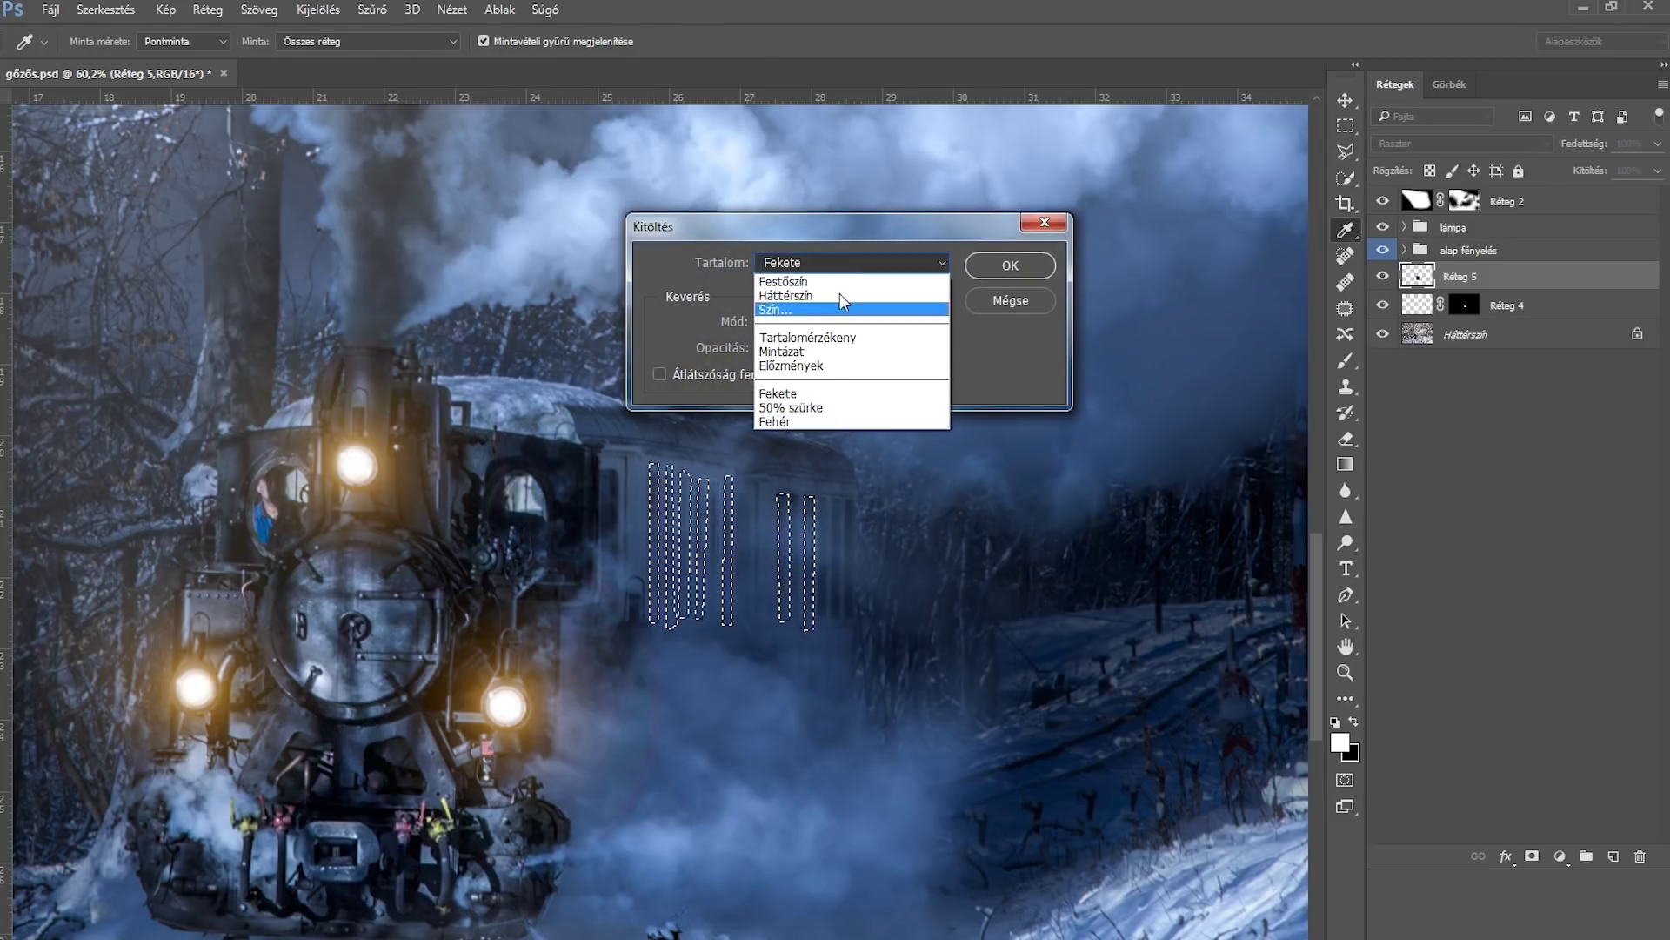
pyautogui.click(812, 421)
pyautogui.press('Return')
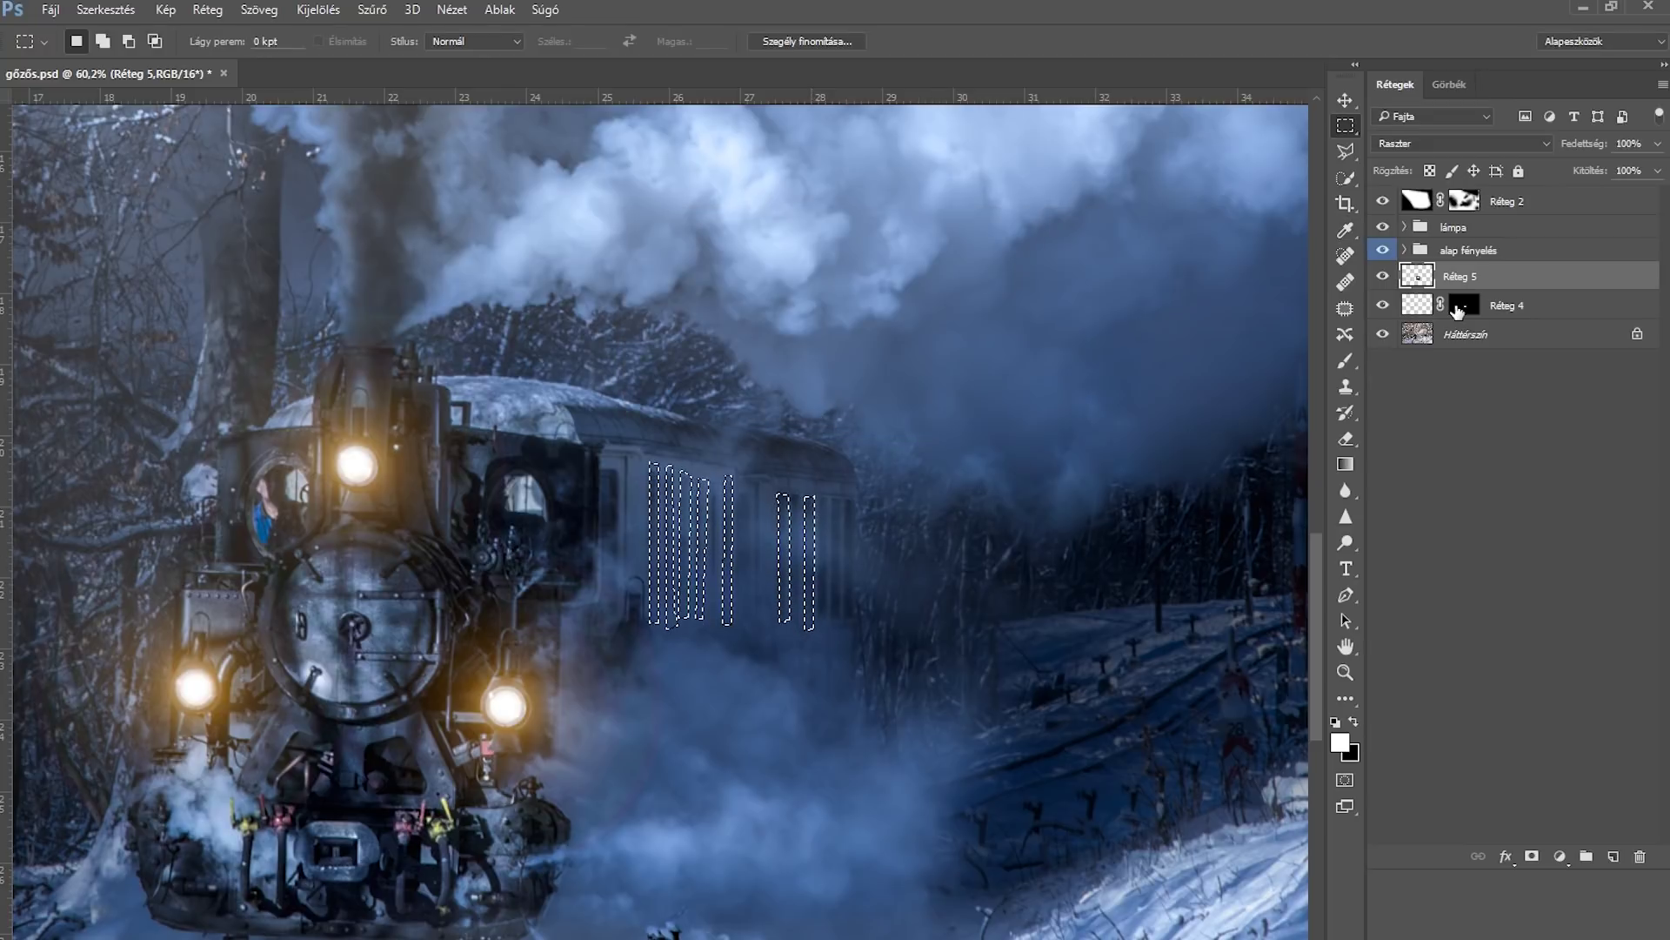
# Step: Move Réteg 5 above the lámpa group, deselect, and remove Réteg 4
pyautogui.press('v')
pyautogui.moveTo(1522, 276); pyautogui.dragTo(1521, 222)
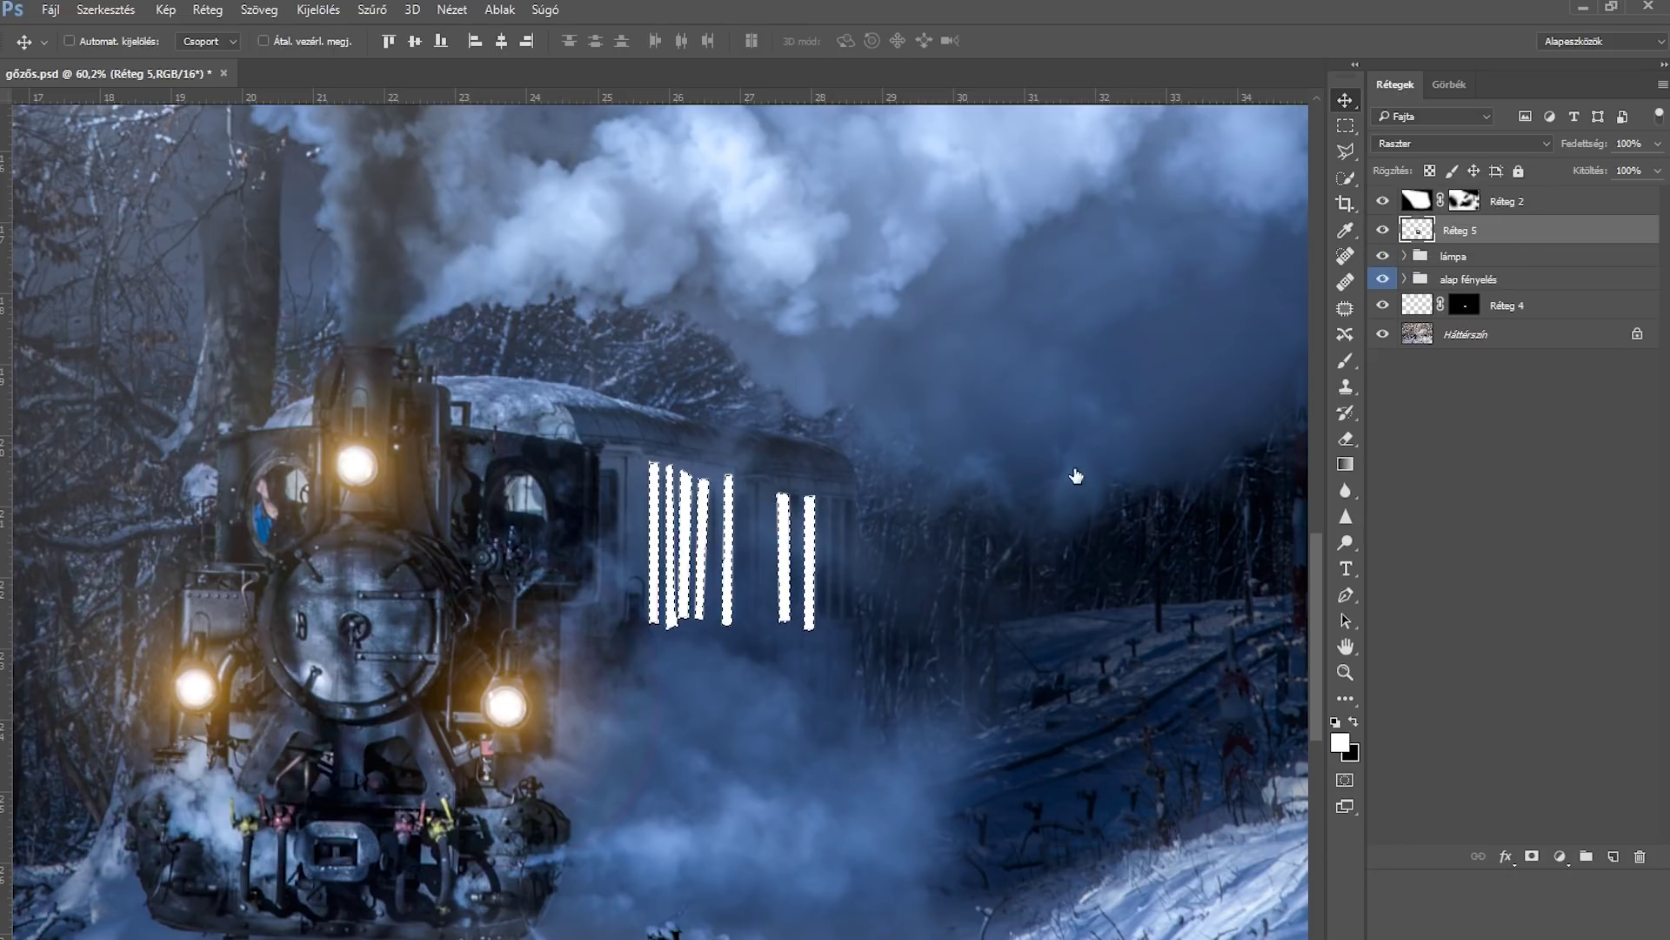
pyautogui.hotkey('ctrl', 'd')
pyautogui.press('m')
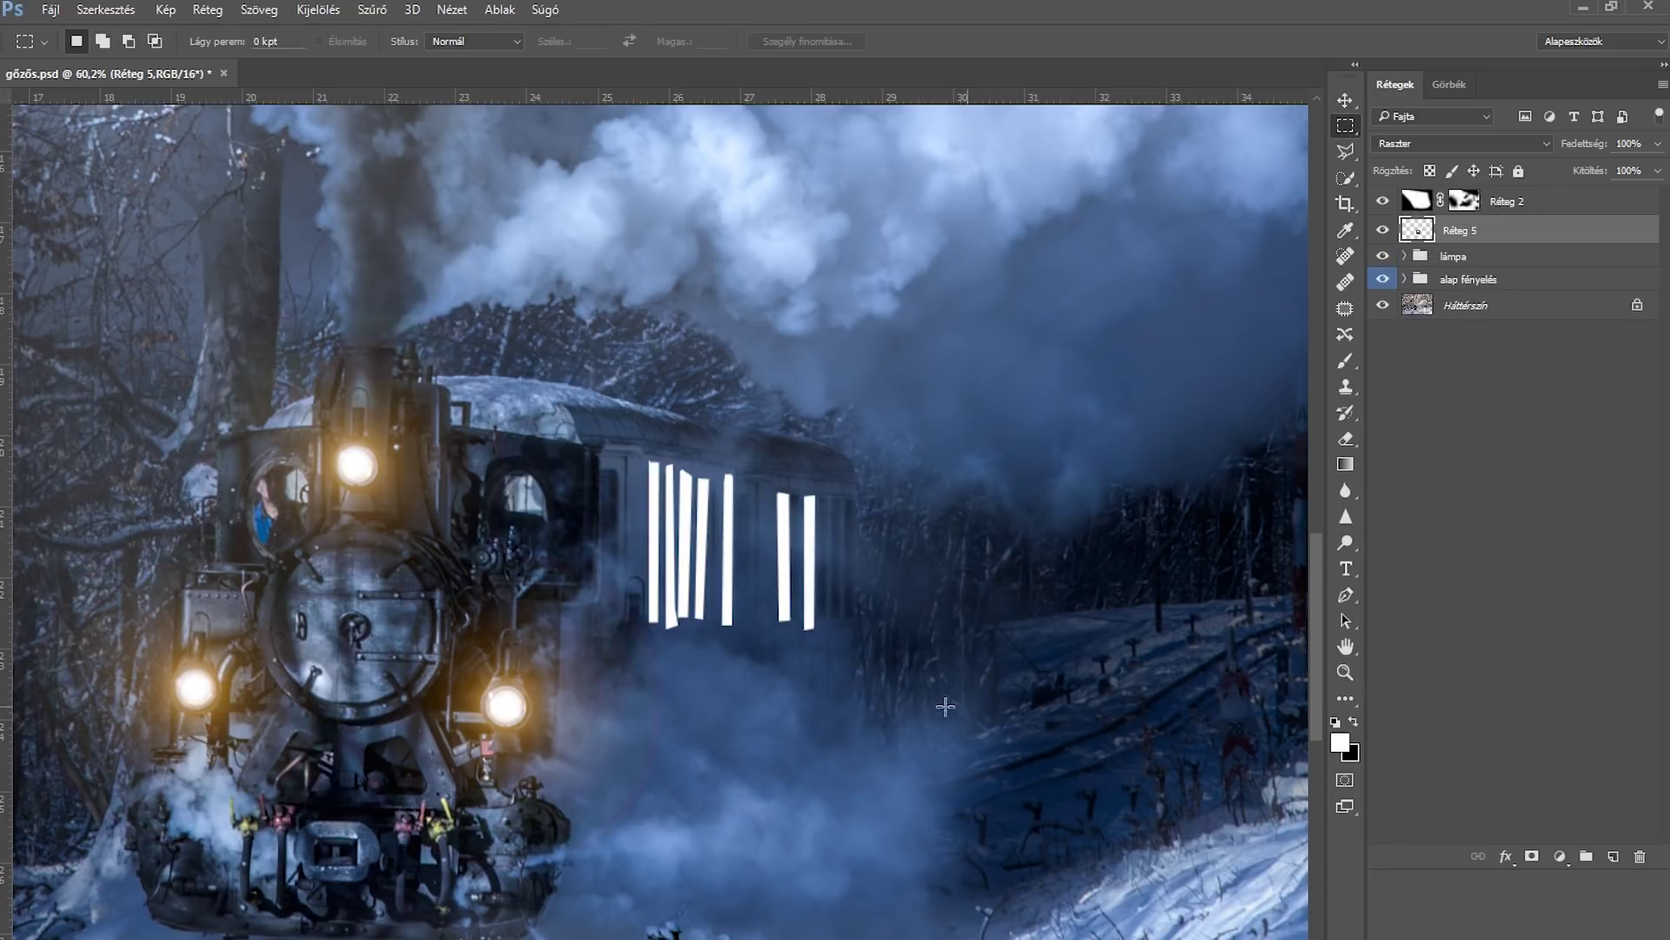
# Step: Add a layer mask to Réteg 5 and polygonal-lasso the side of the carriage
pyautogui.click(1533, 857)
pyautogui.click(1346, 152)
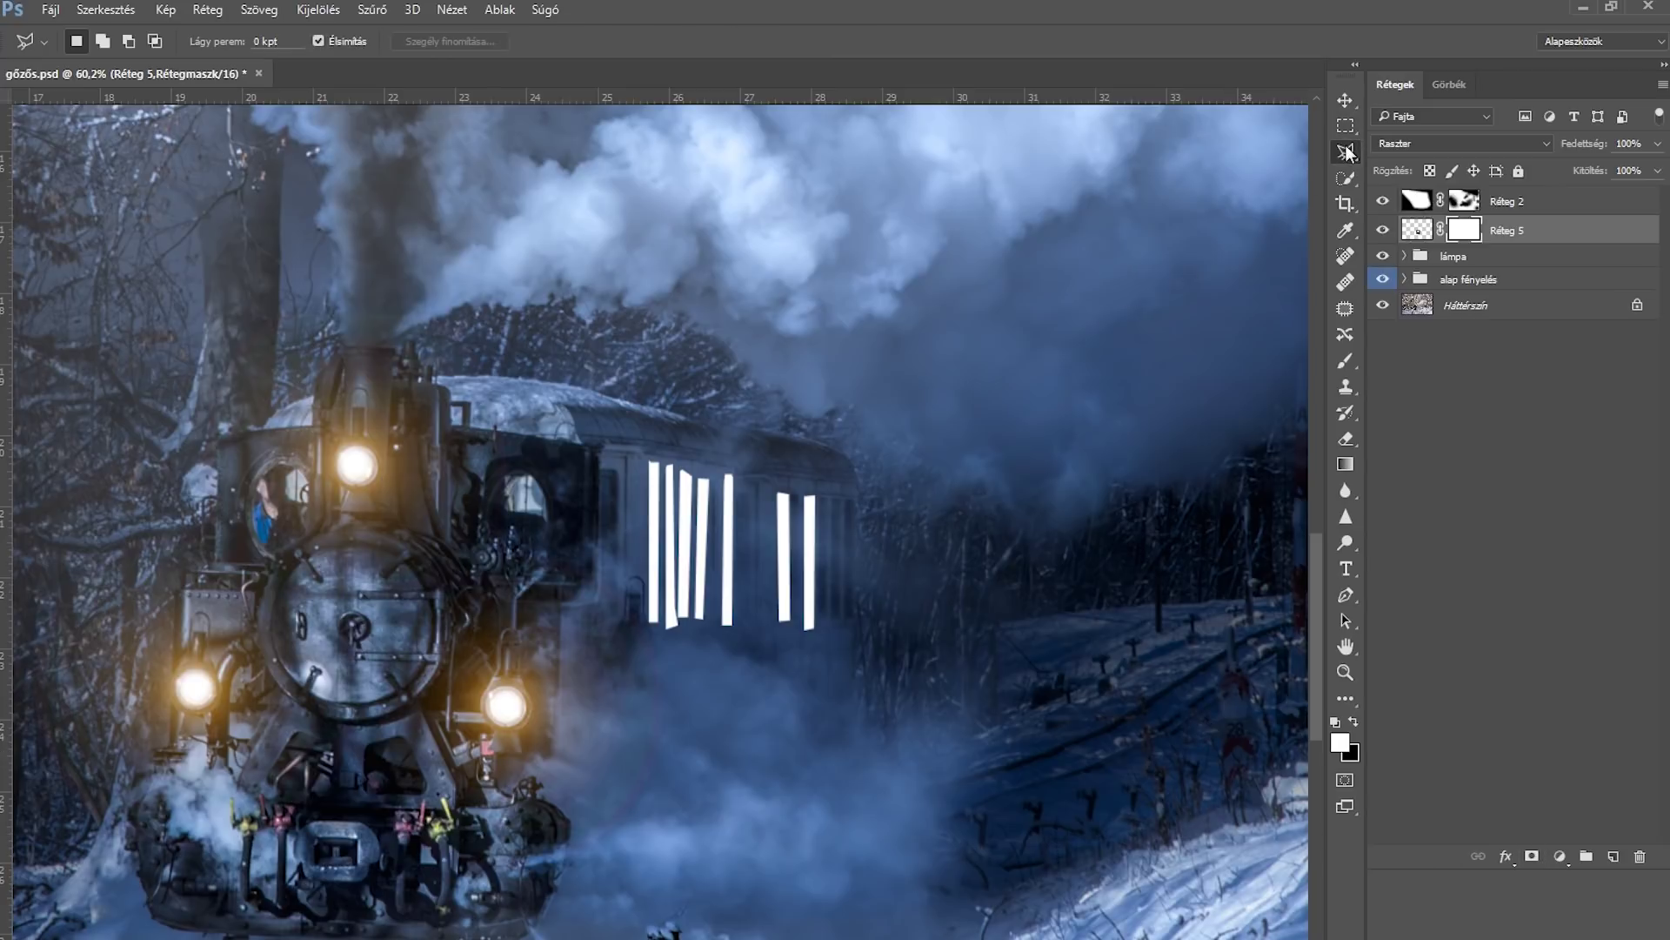
pyautogui.click(648, 471)
pyautogui.click(1382, 230)
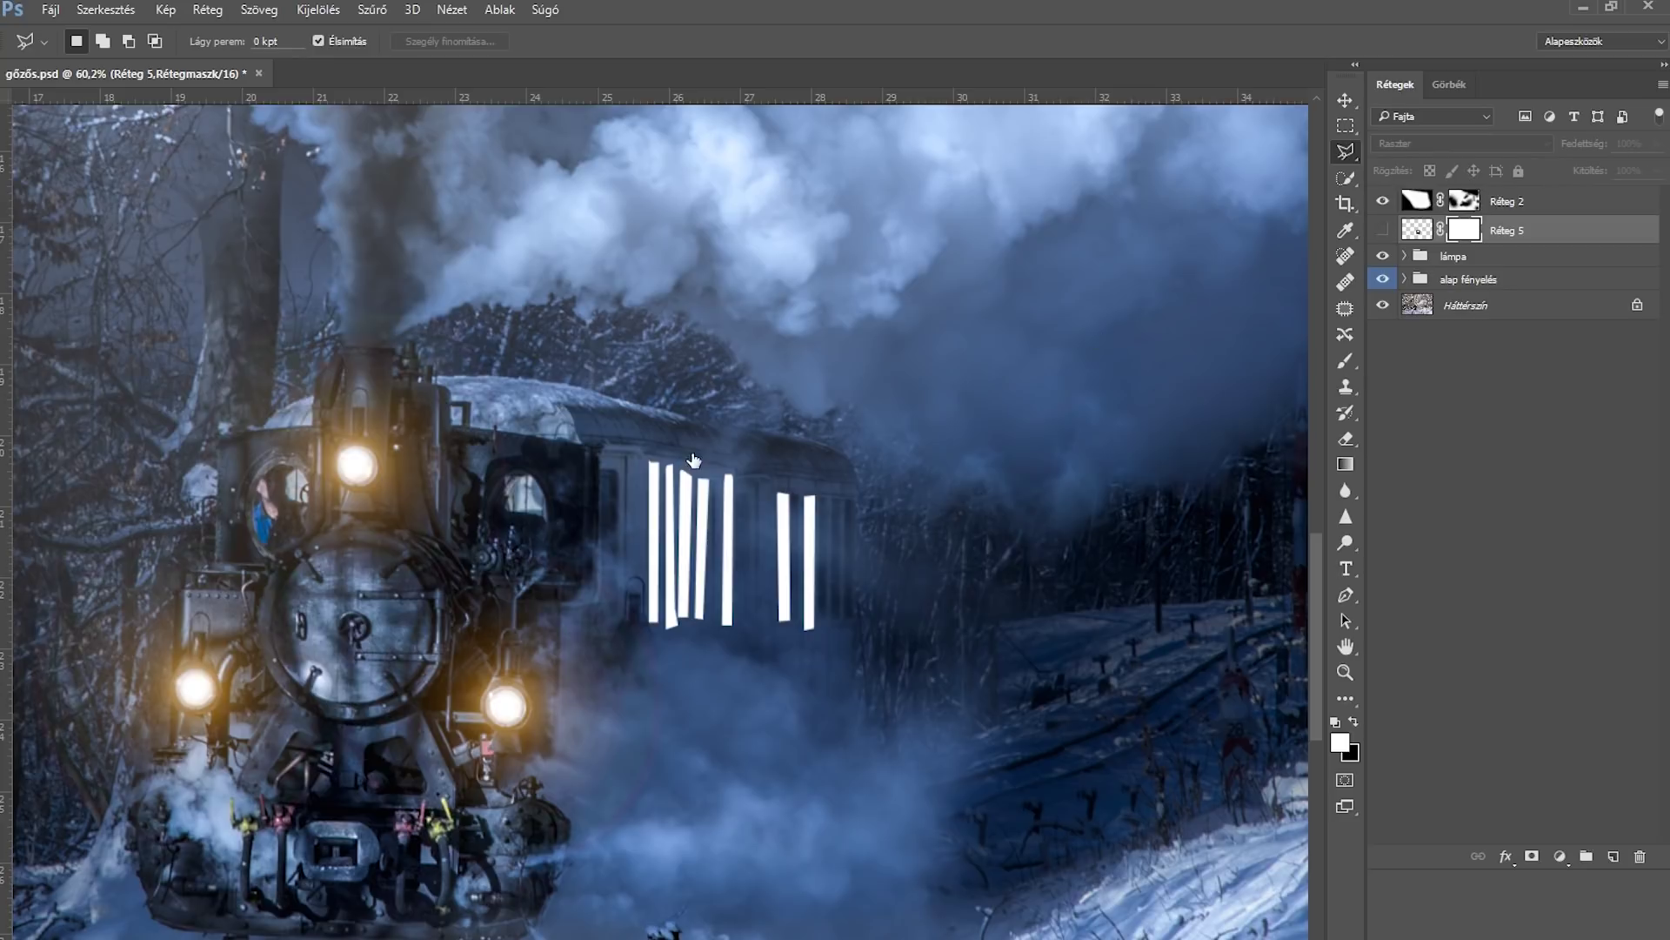
pyautogui.click(648, 472)
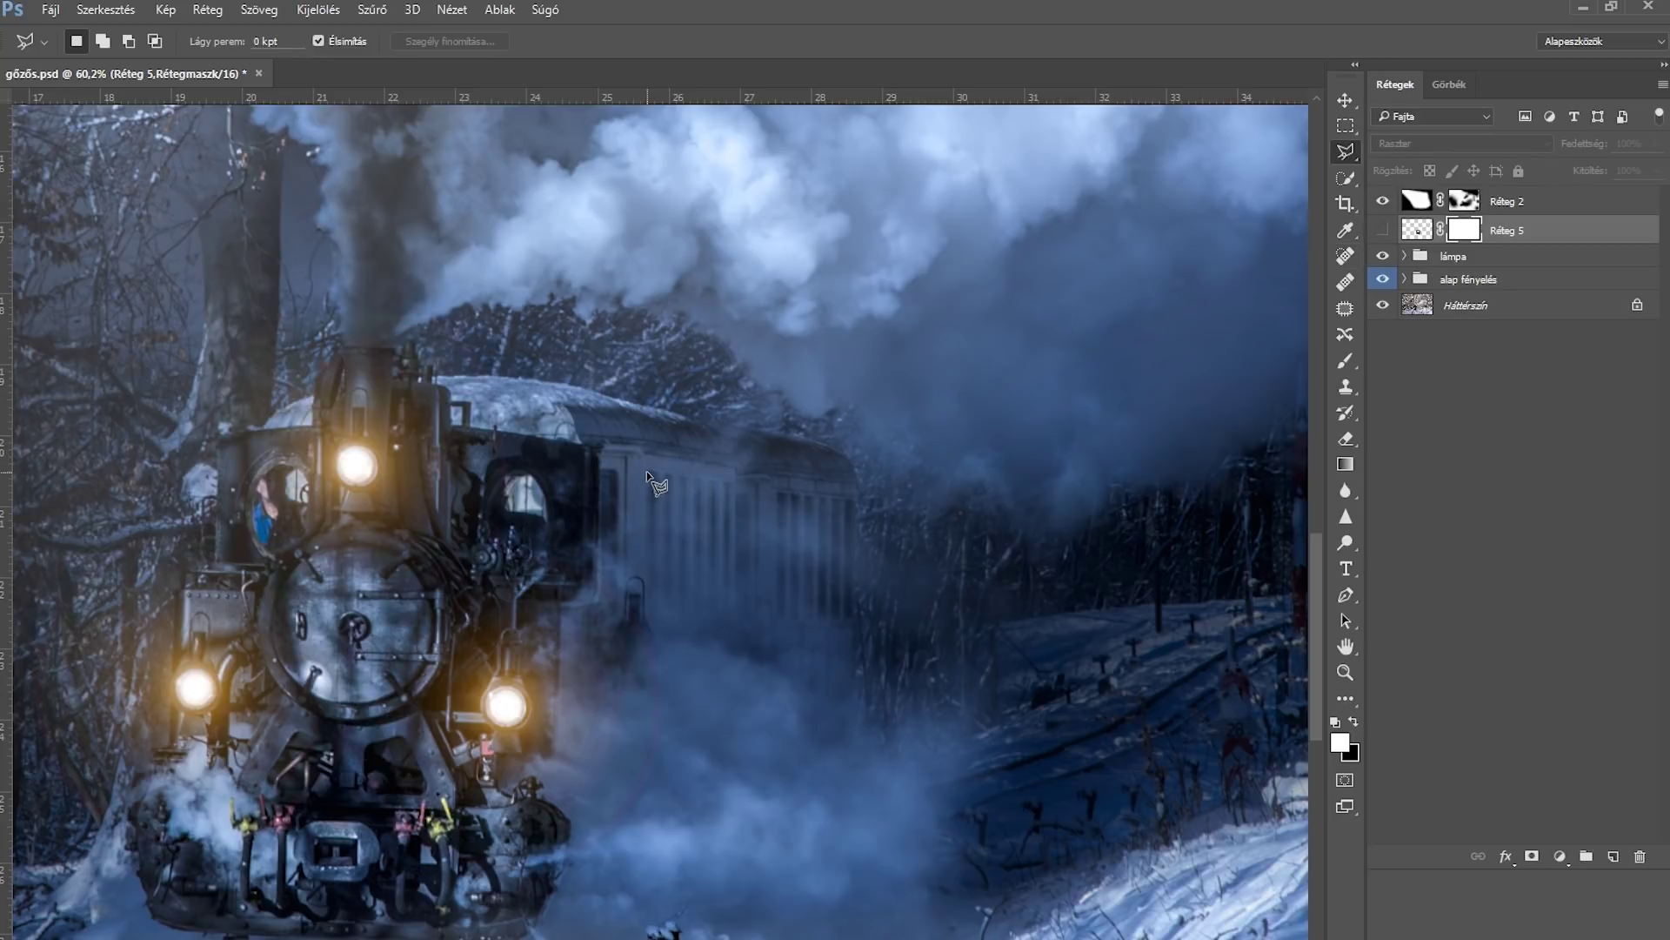
pyautogui.click(730, 481)
pyautogui.click(779, 490)
pyautogui.click(811, 496)
pyautogui.click(846, 501)
pyautogui.click(847, 618)
pyautogui.click(646, 617)
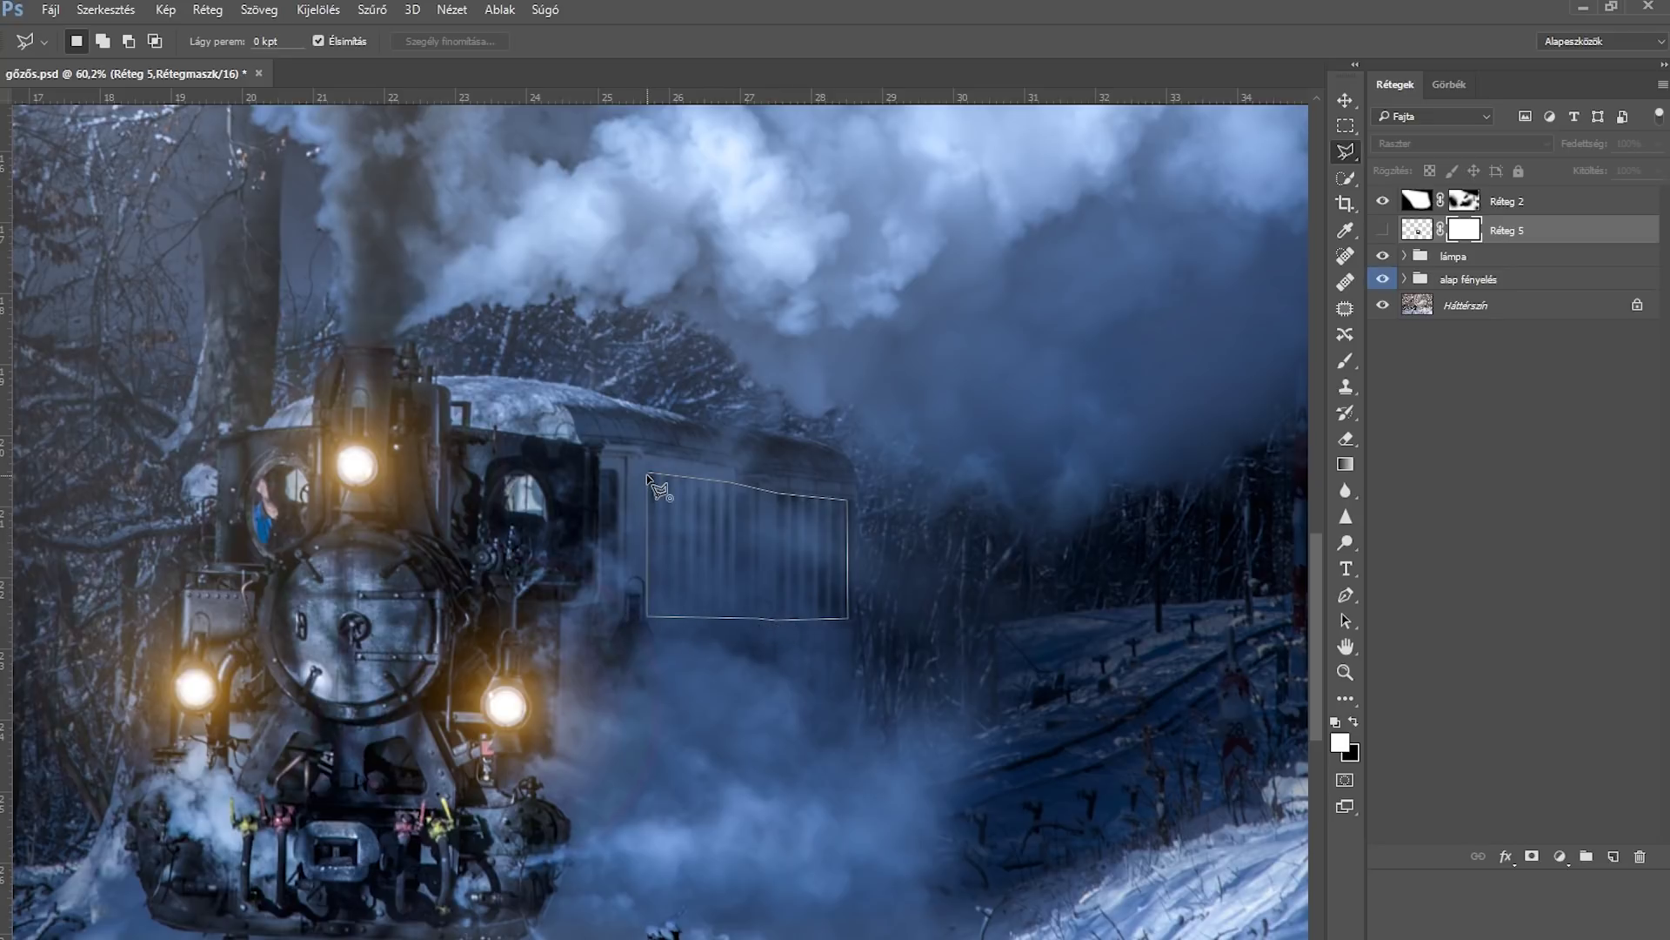
pyautogui.click(649, 477)
# Step: Fill and invert Réteg 5's mask so strips show only on the carriage, then deselect
pyautogui.click(1383, 232)
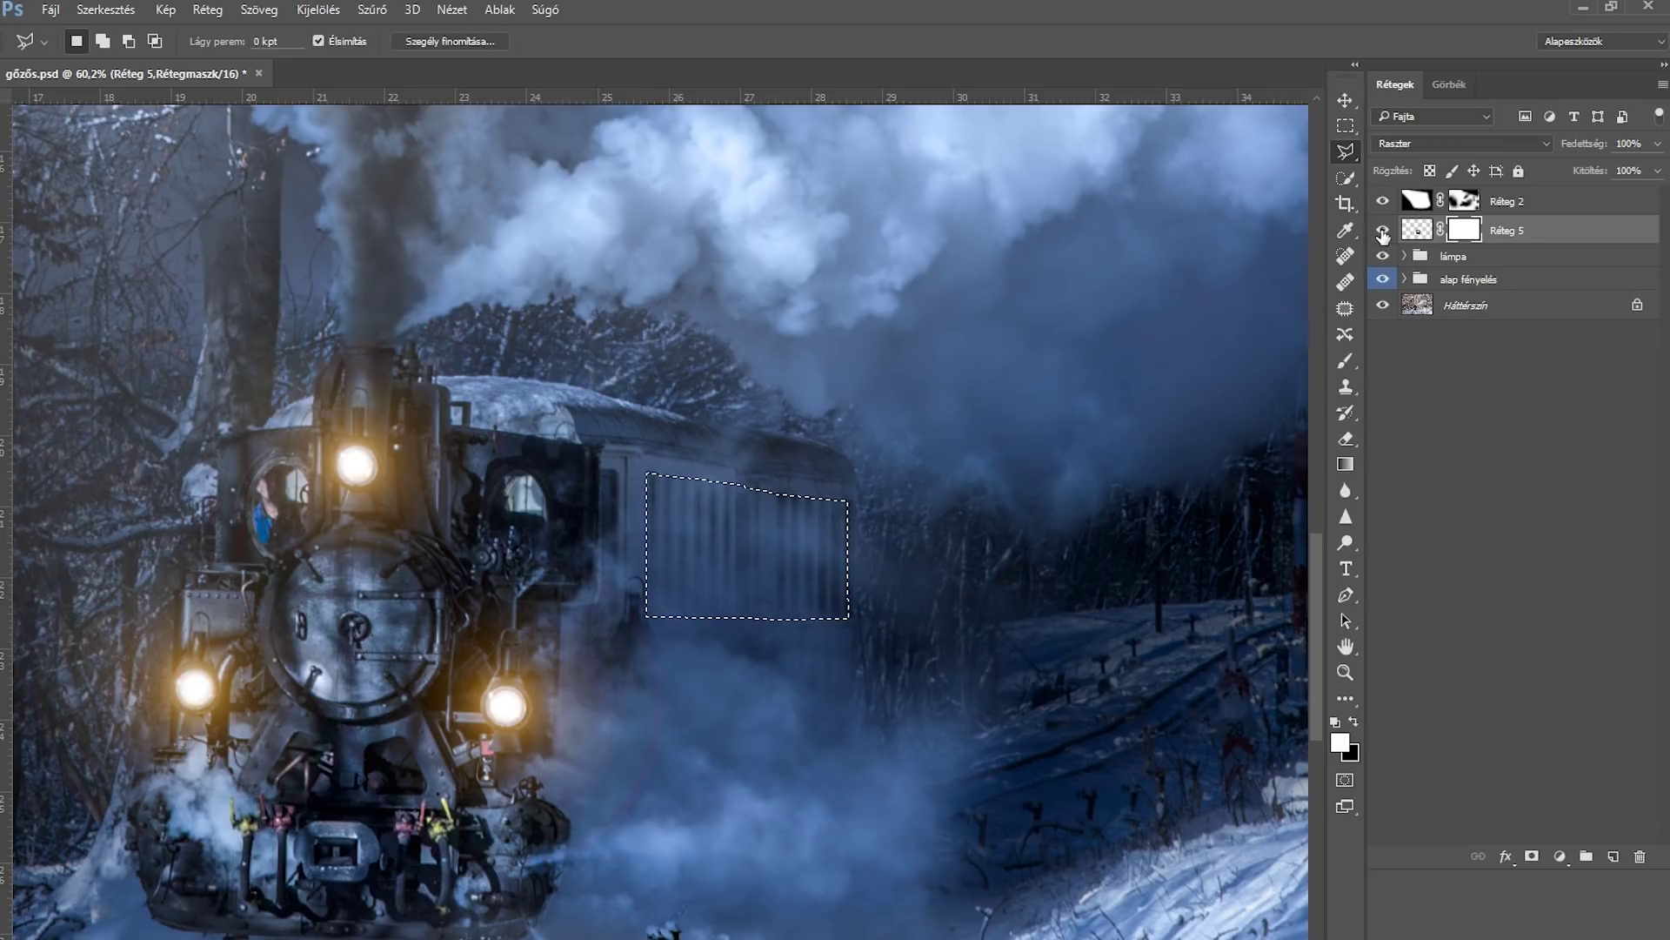
pyautogui.click(1454, 231)
pyautogui.press('x')
pyautogui.hotkey('alt', 'BackSpace')
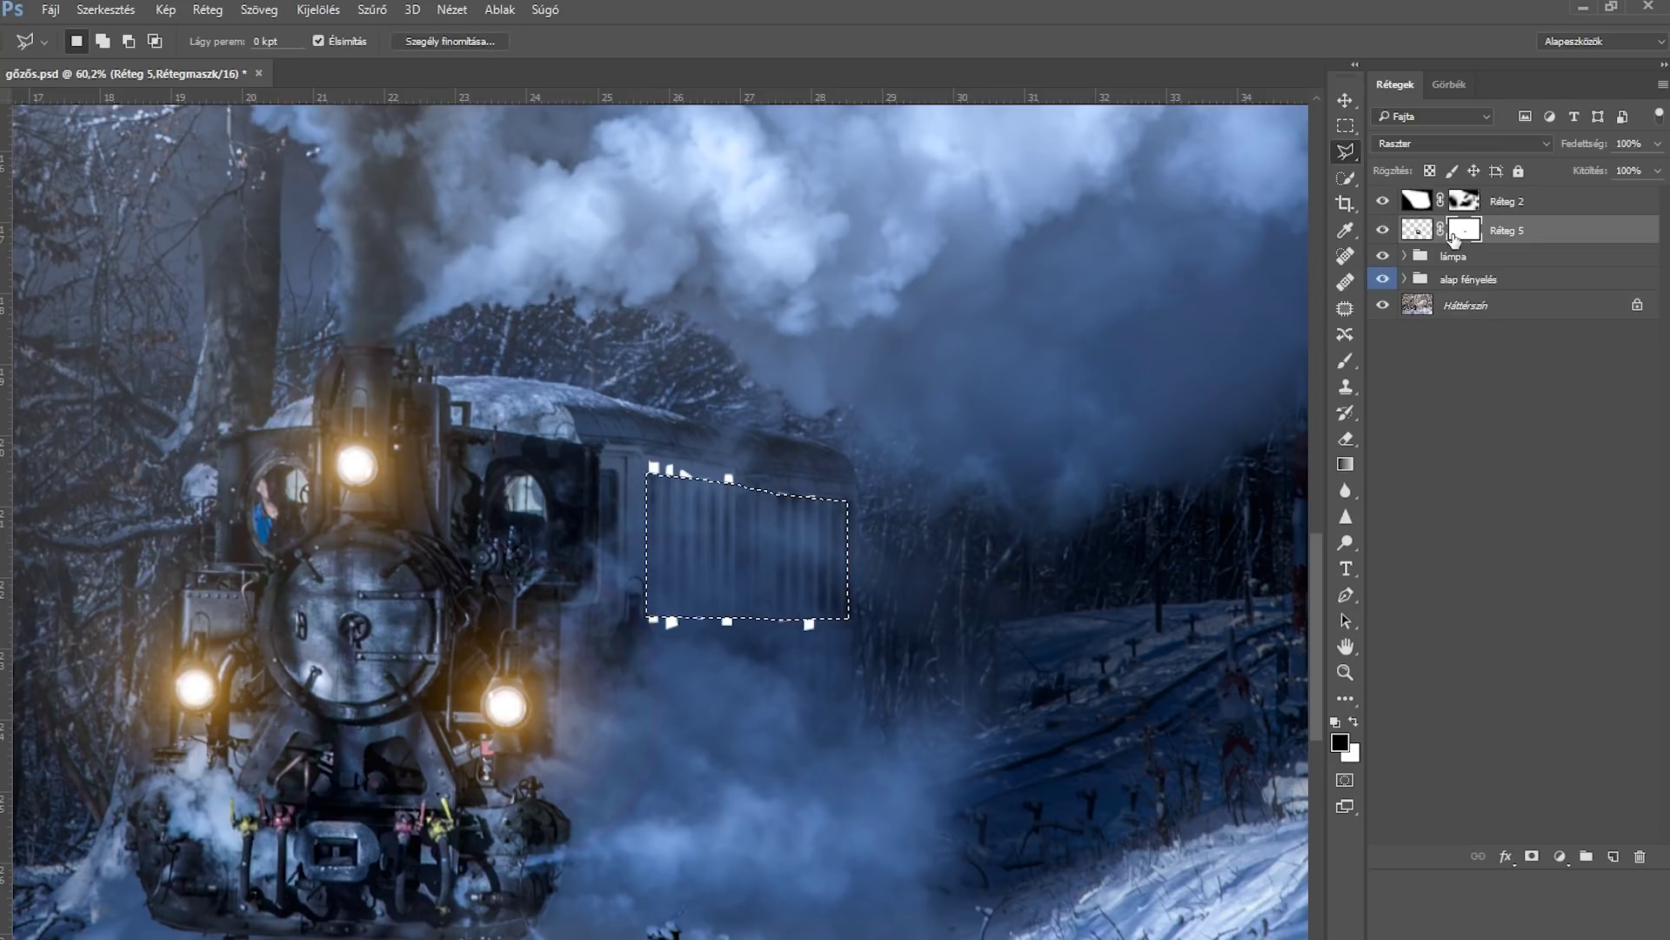
pyautogui.hotkey('ctrl', 'i')
pyautogui.hotkey('ctrl', 'd')
pyautogui.press('x')
pyautogui.press('m')
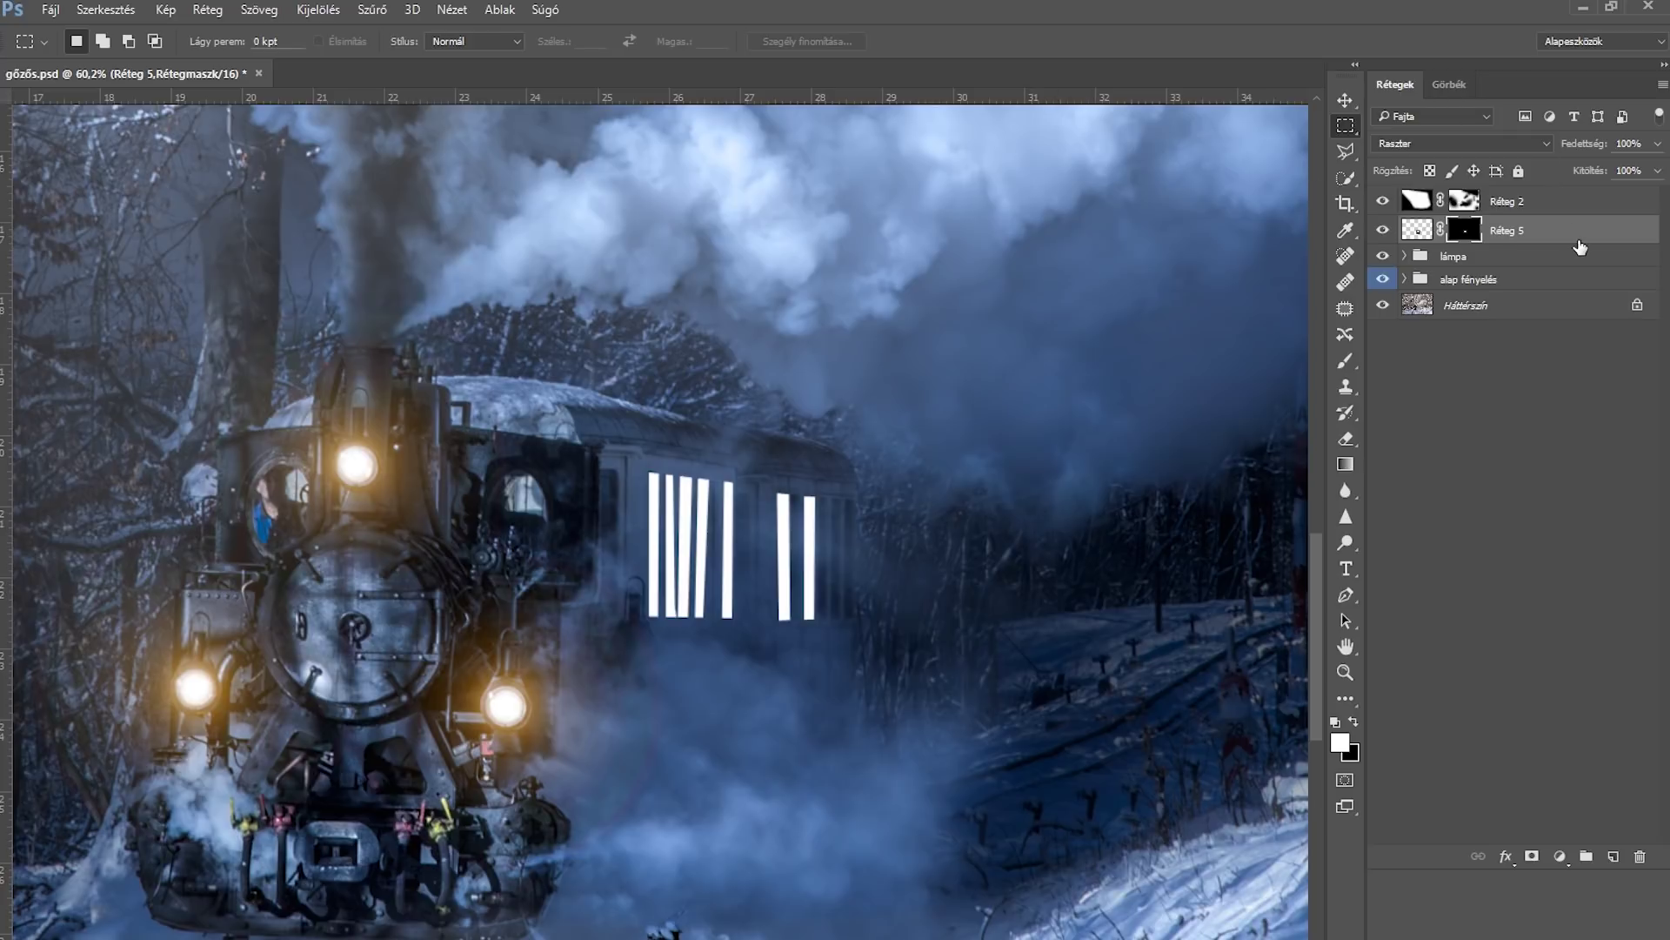
# Step: Apply a 2,3 px Gaussian blur to the white window strips
pyautogui.click(373, 9)
pyautogui.moveTo(482, 268)
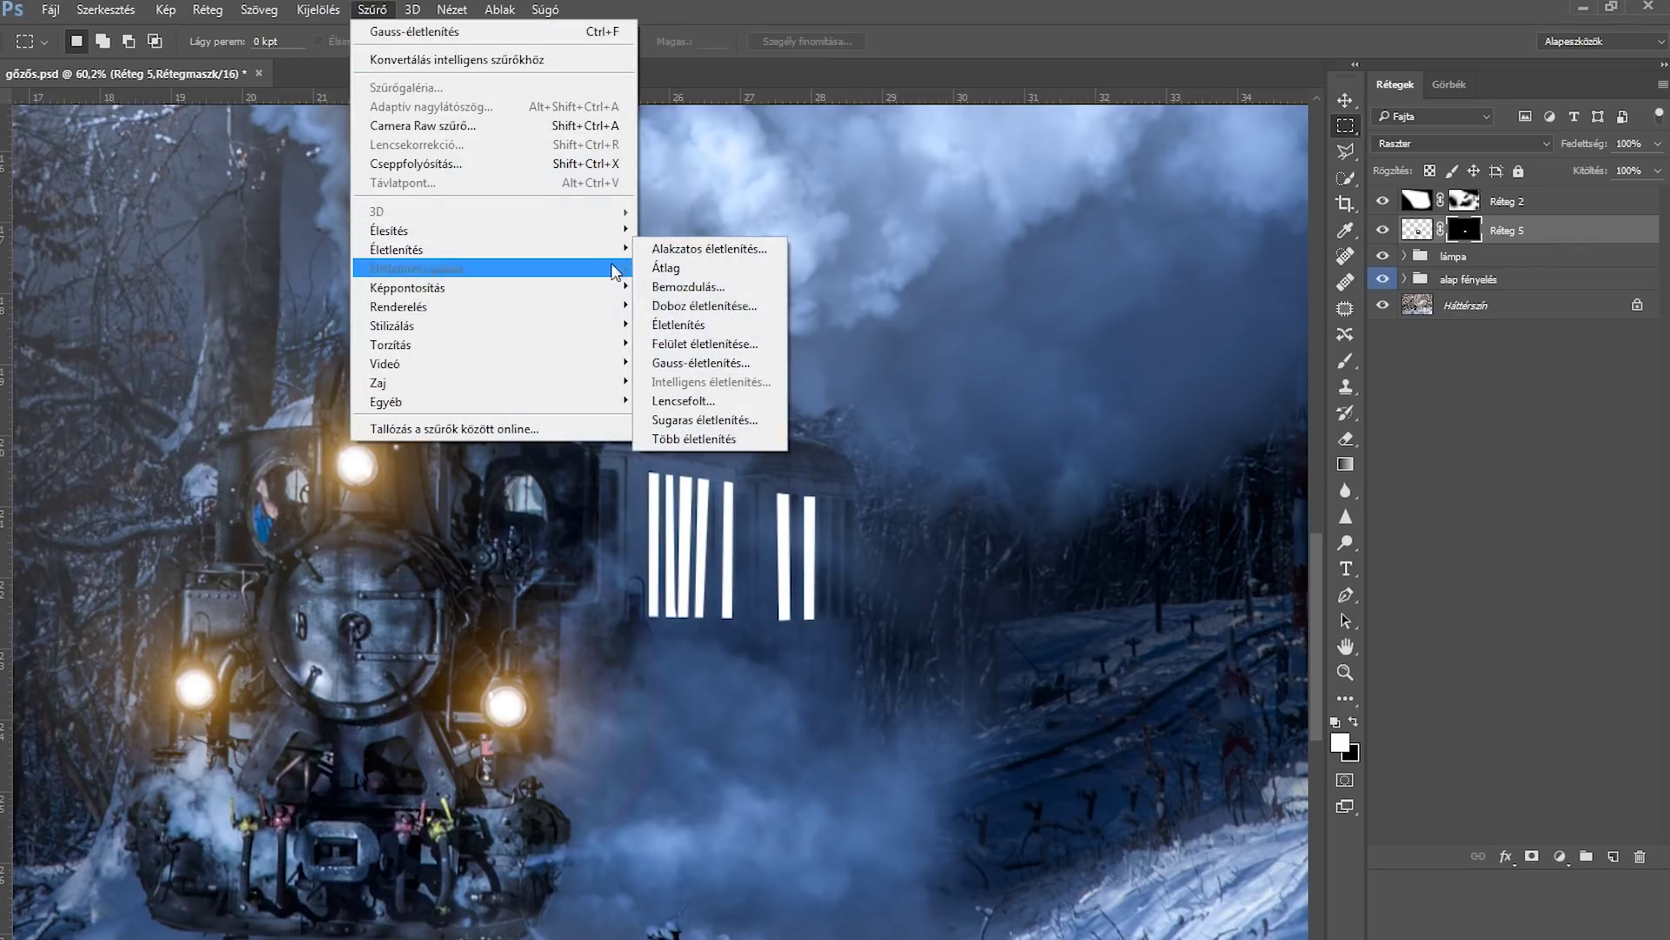
pyautogui.click(696, 362)
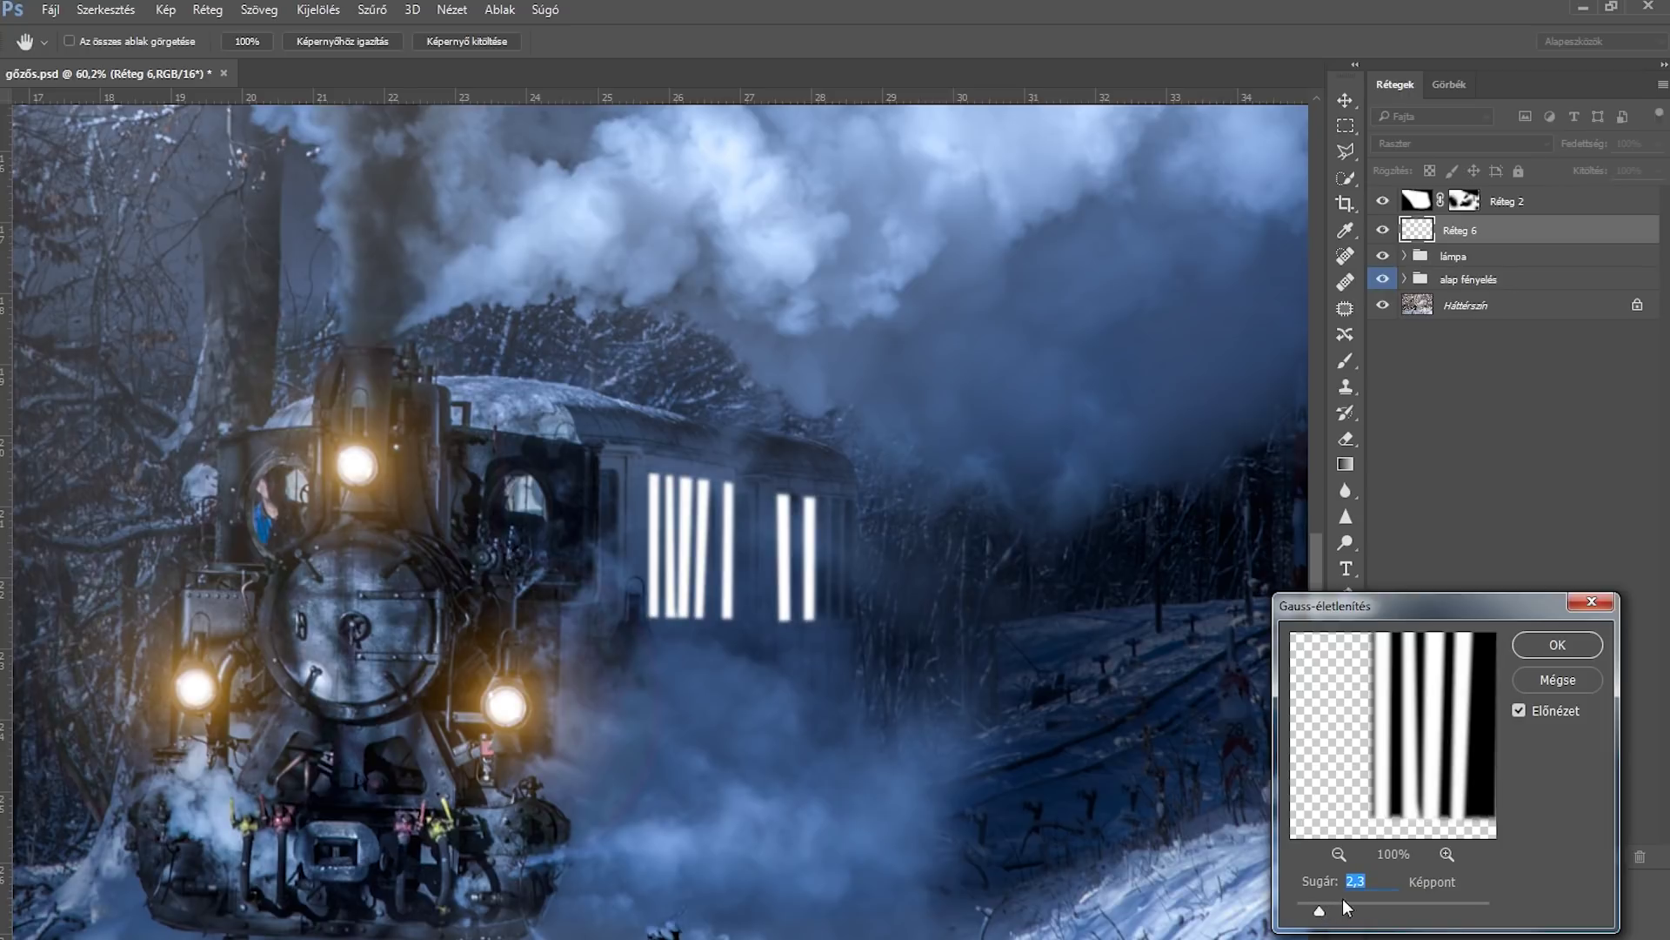
pyautogui.click(1570, 640)
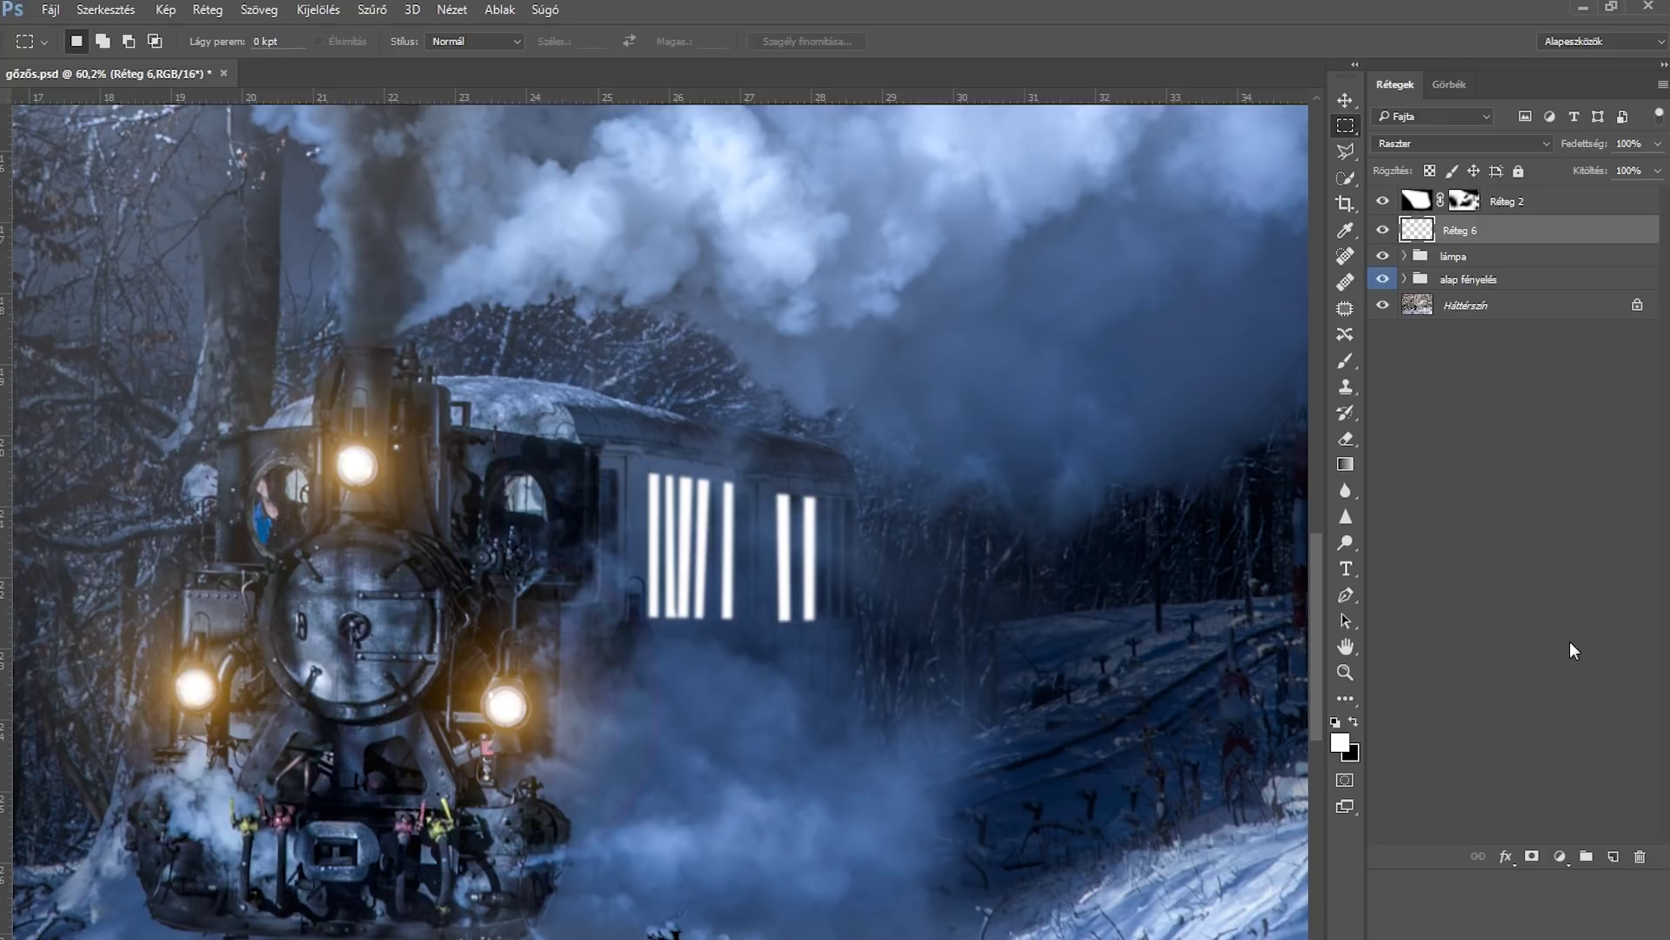
# Step: Duplicate the strip layer and colorize the copy orange: hue 35, saturation 100
pyautogui.hotkey('ctrl', 'j')
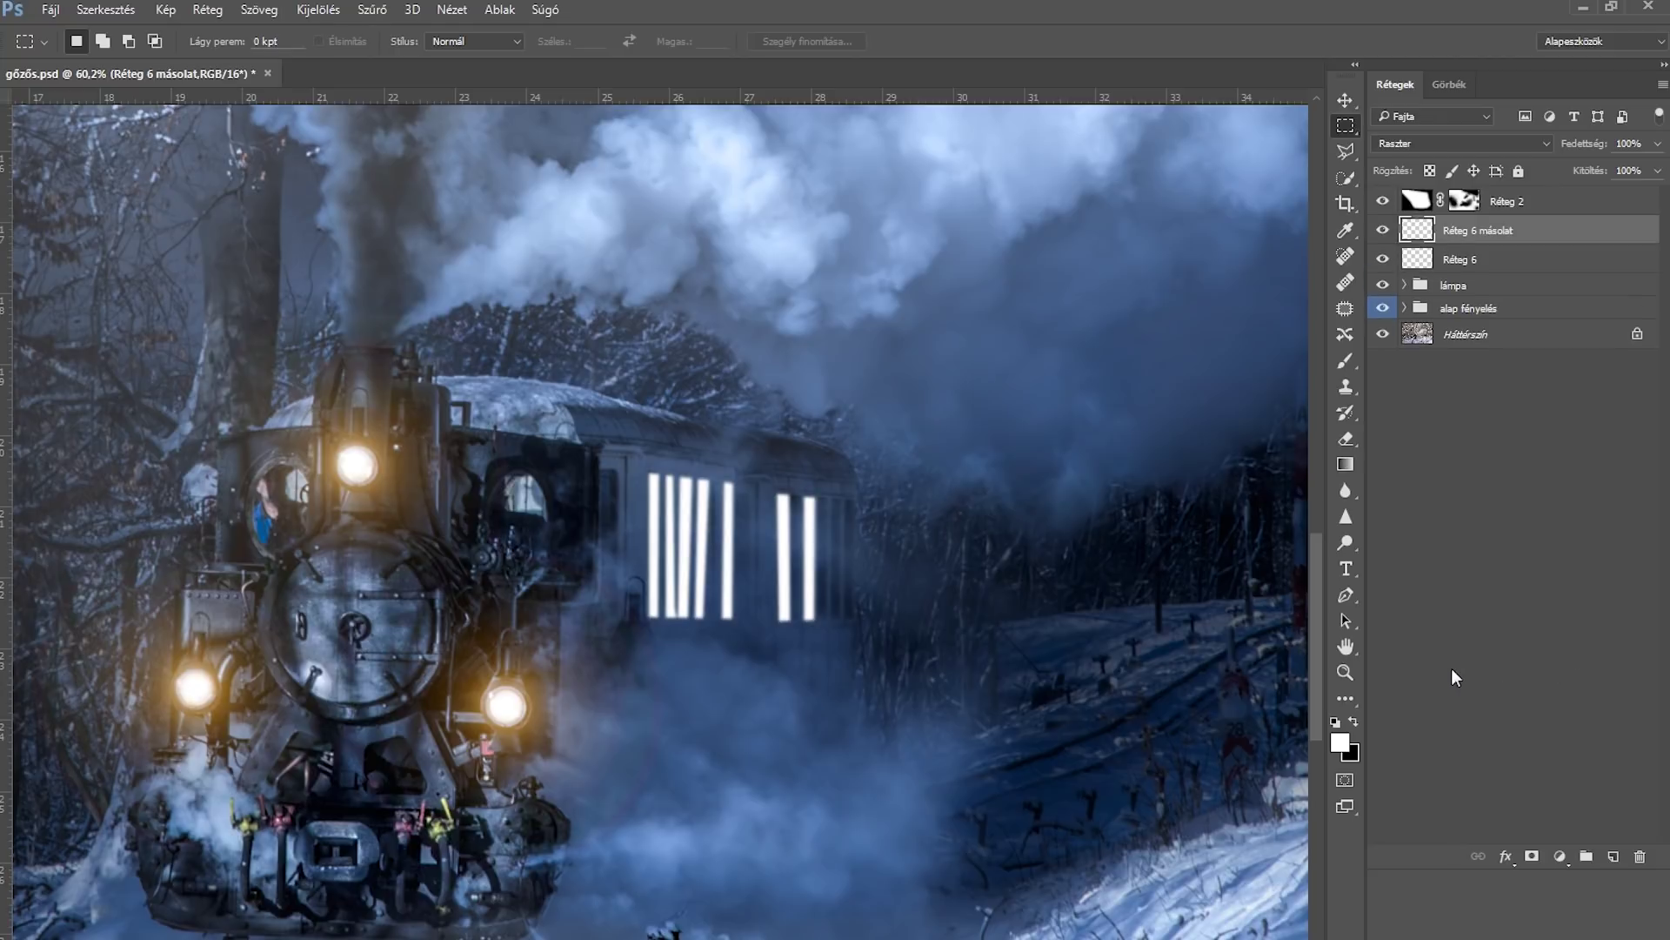
pyautogui.hotkey('ctrl', 'u')
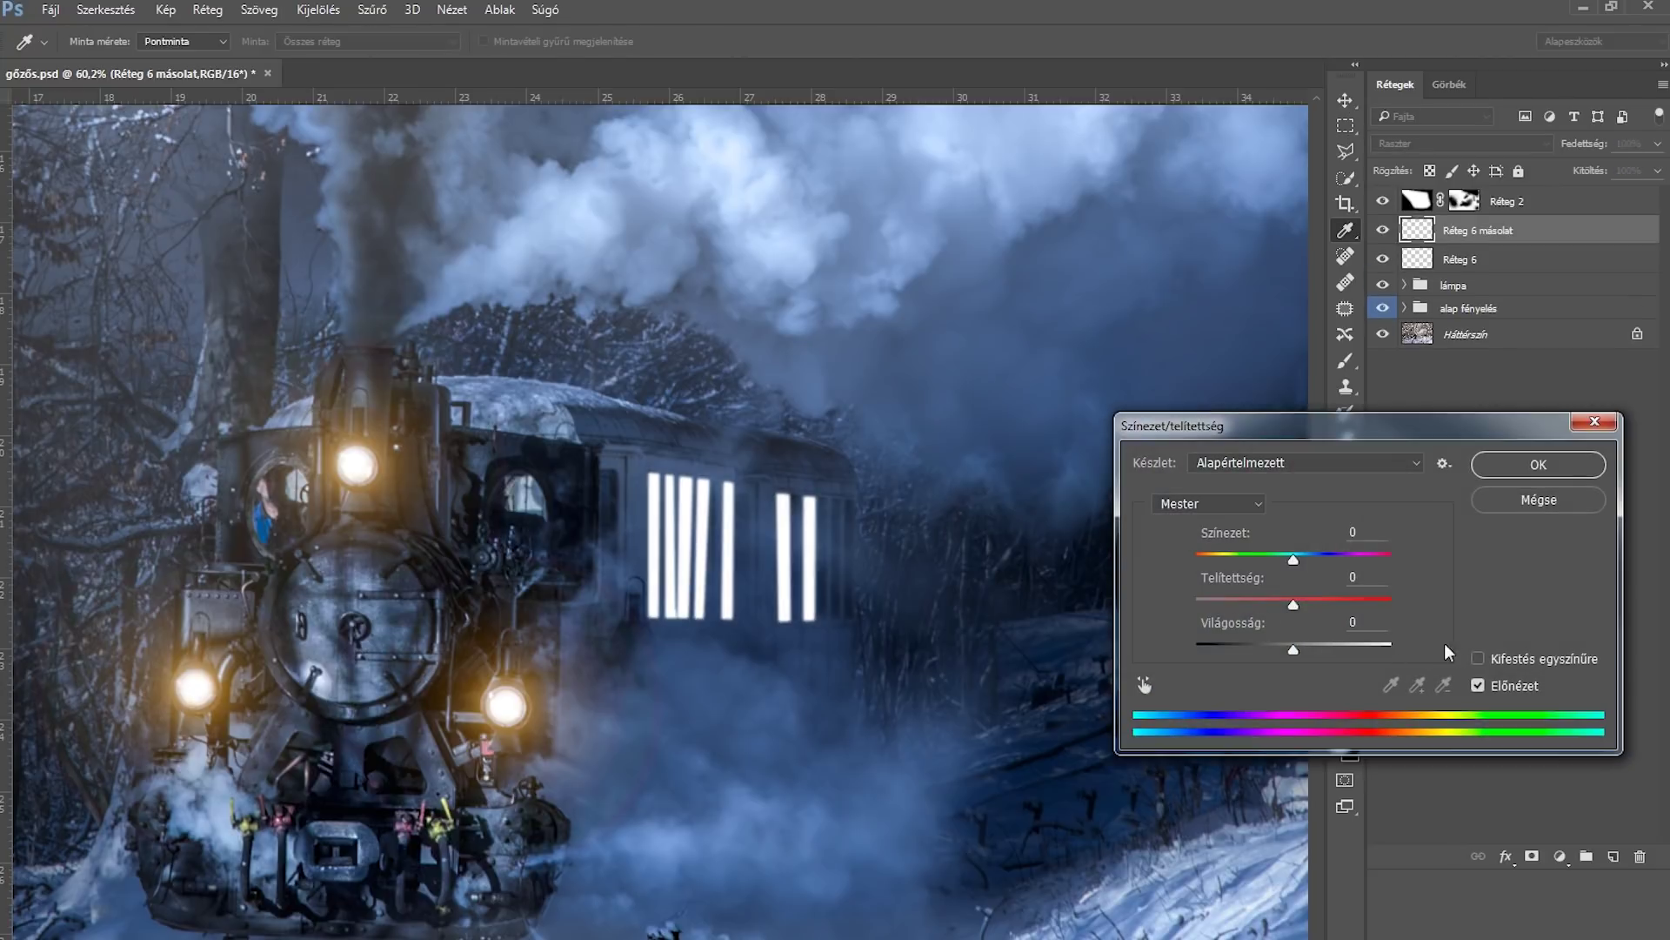
pyautogui.click(1478, 658)
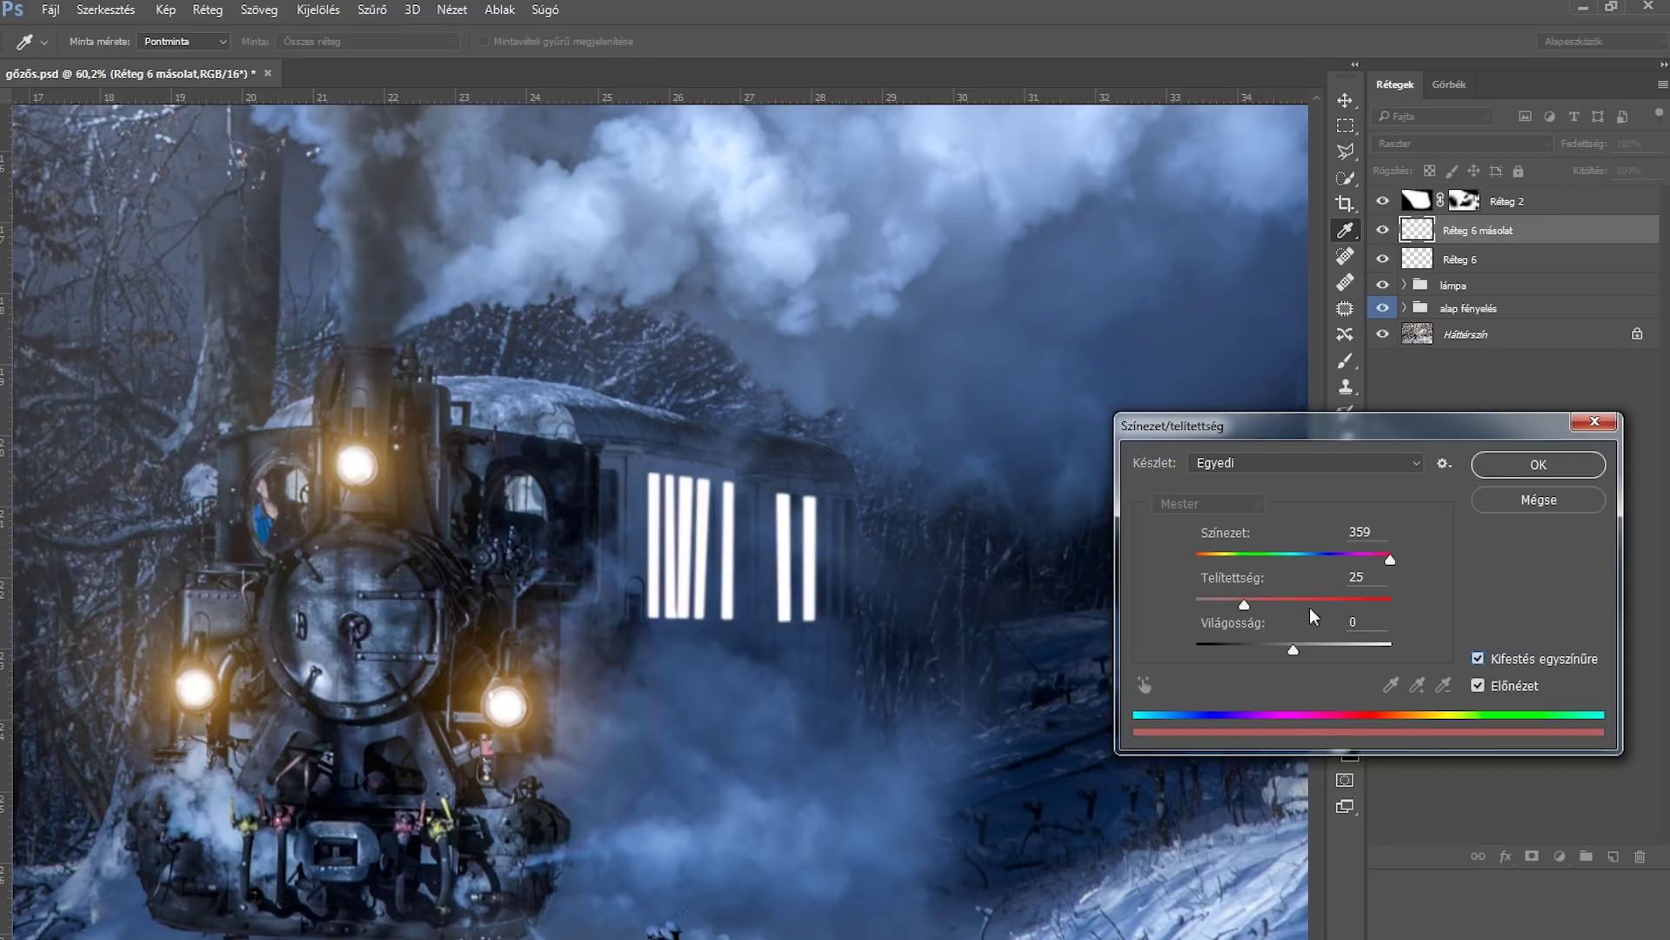
pyautogui.click(1216, 557)
pyautogui.moveTo(1287, 600); pyautogui.dragTo(1401, 609)
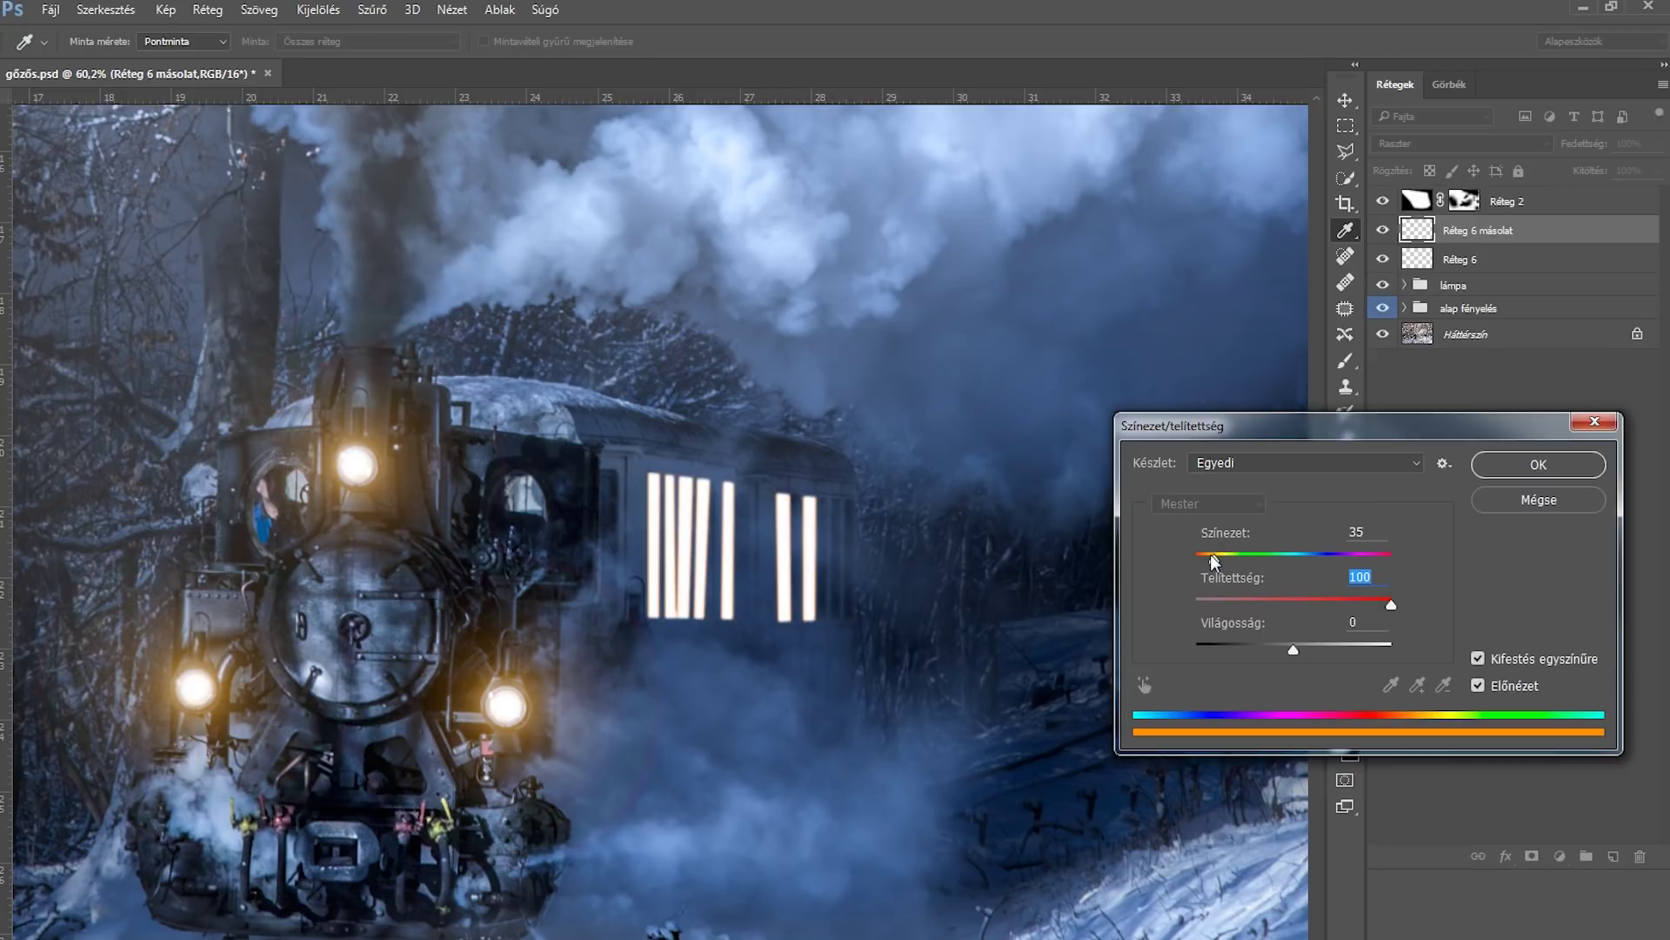
pyautogui.click(1512, 468)
# Step: Blur the orange copy with a 7,0 px Gaussian blur
pyautogui.click(376, 10)
pyautogui.moveTo(397, 249)
pyautogui.click(705, 362)
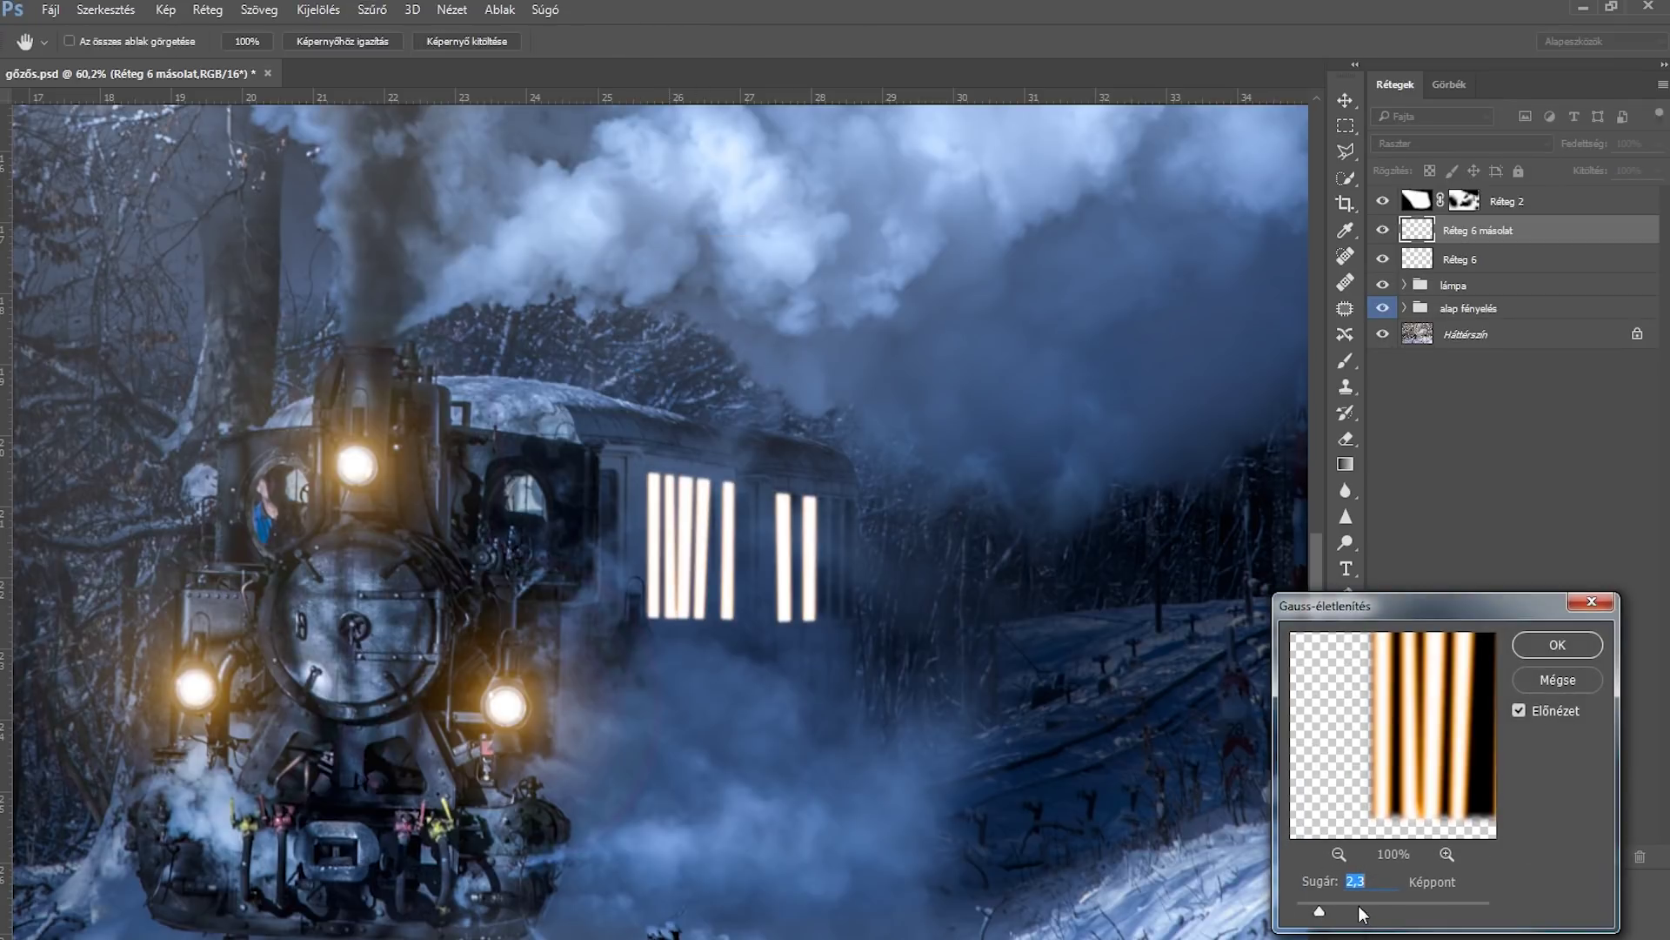
pyautogui.click(1359, 906)
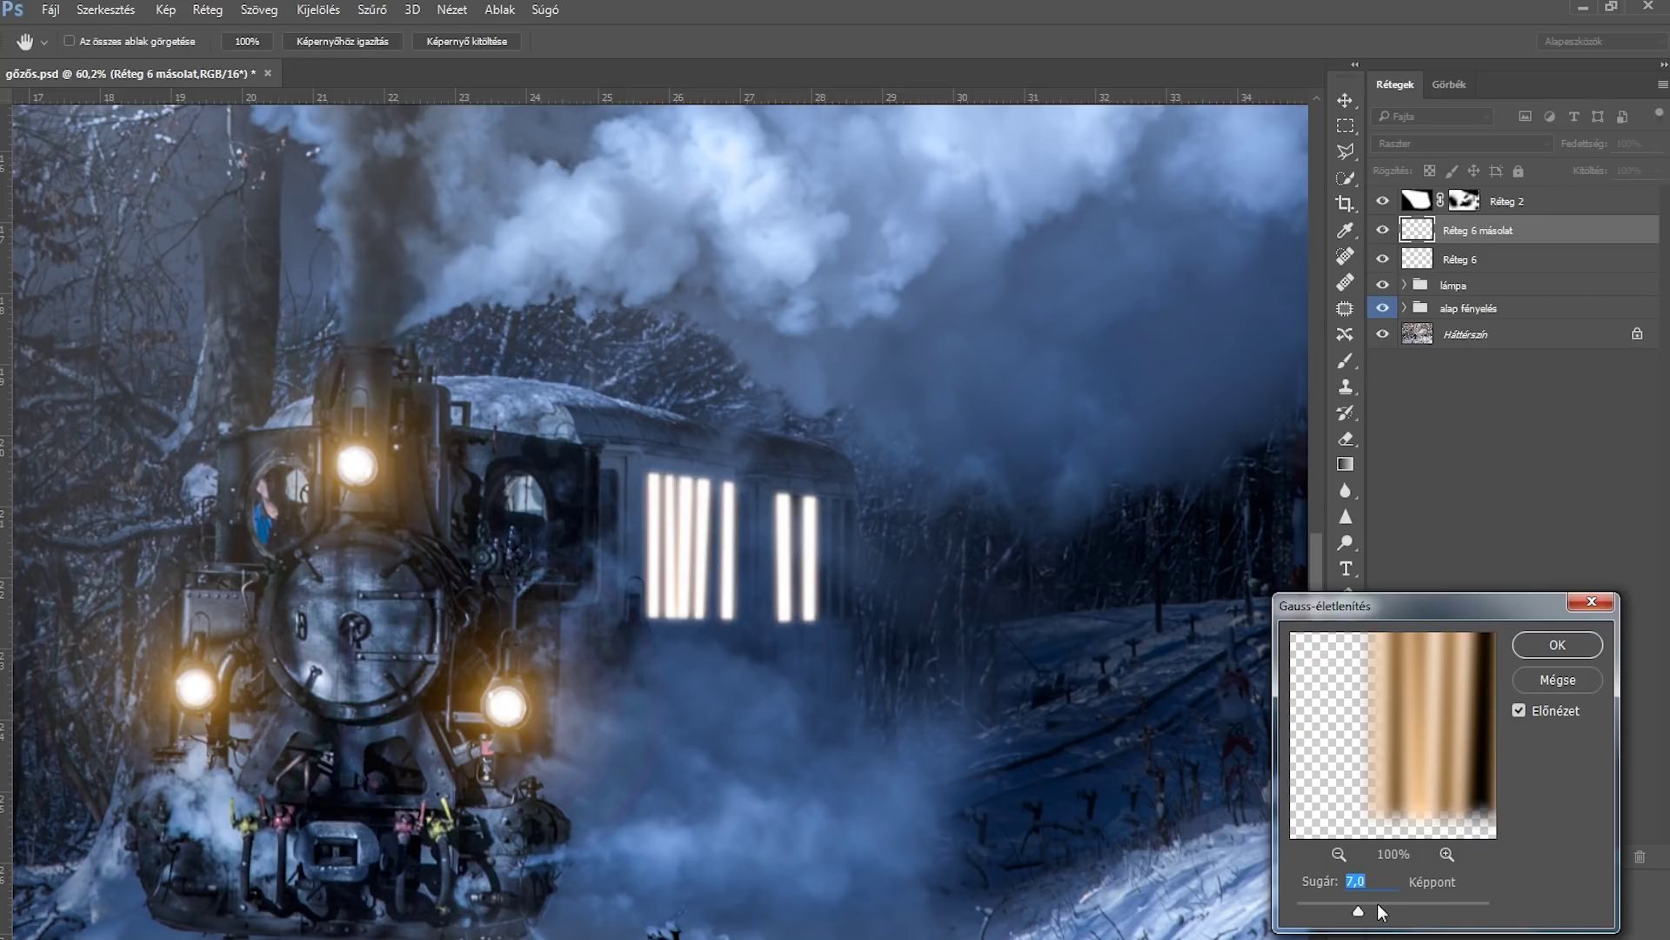
pyautogui.press('Return')
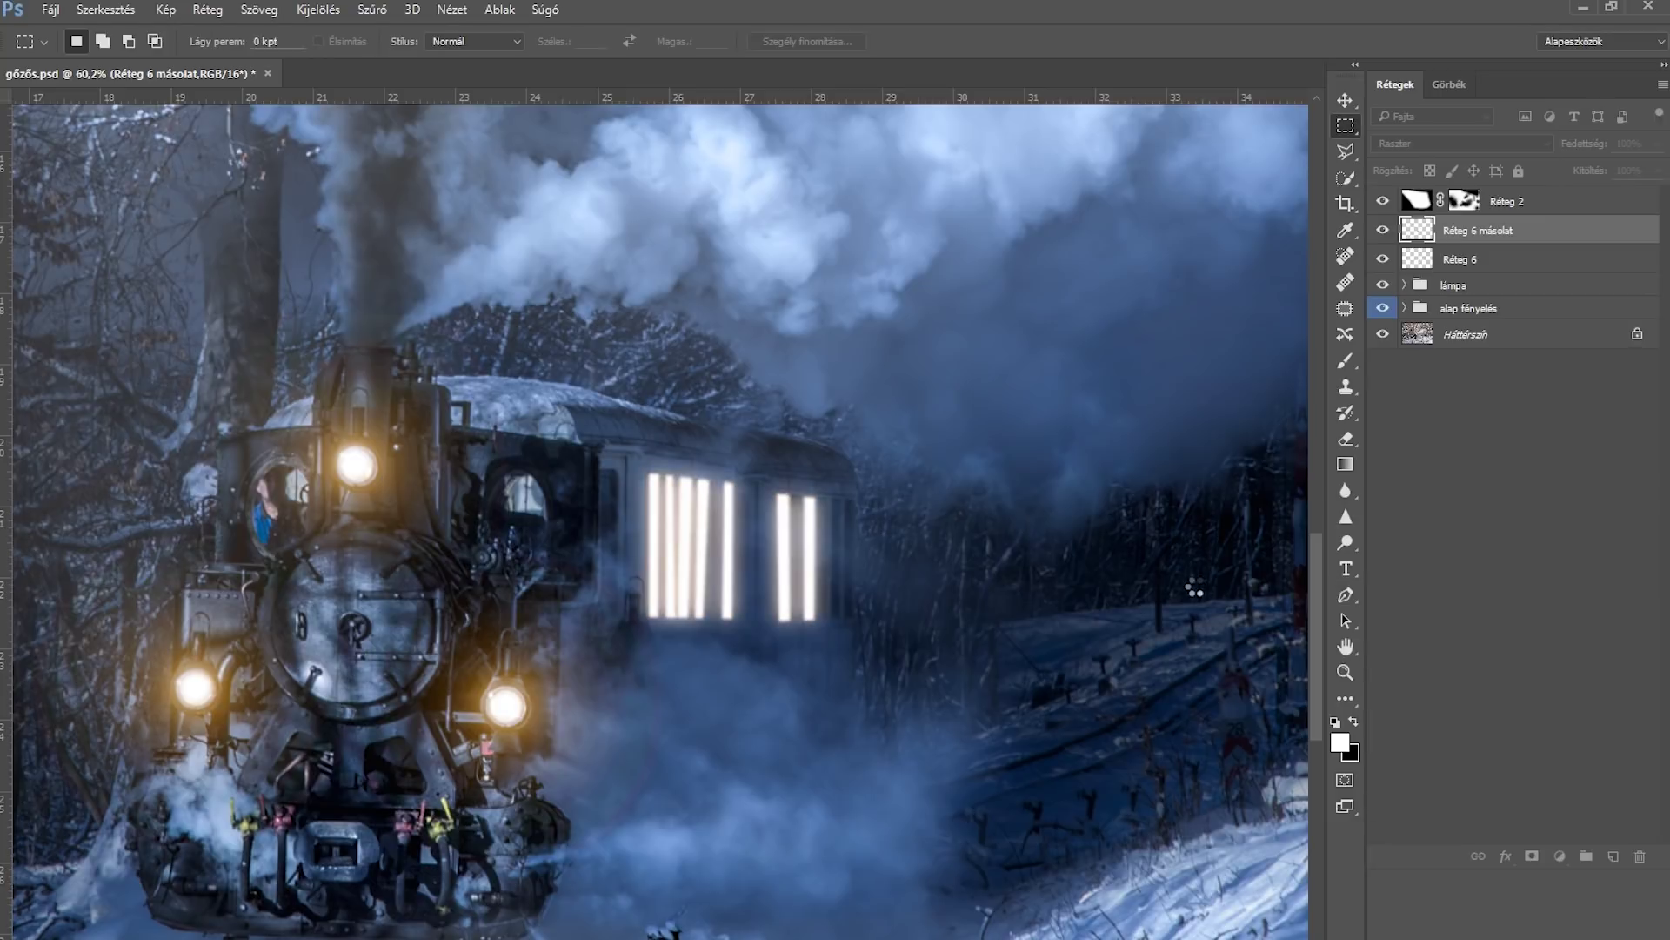
# Step: Recolorize the blurred glow copy to hue about 39 with adjusted saturation
pyautogui.hotkey('ctrl', 'u')
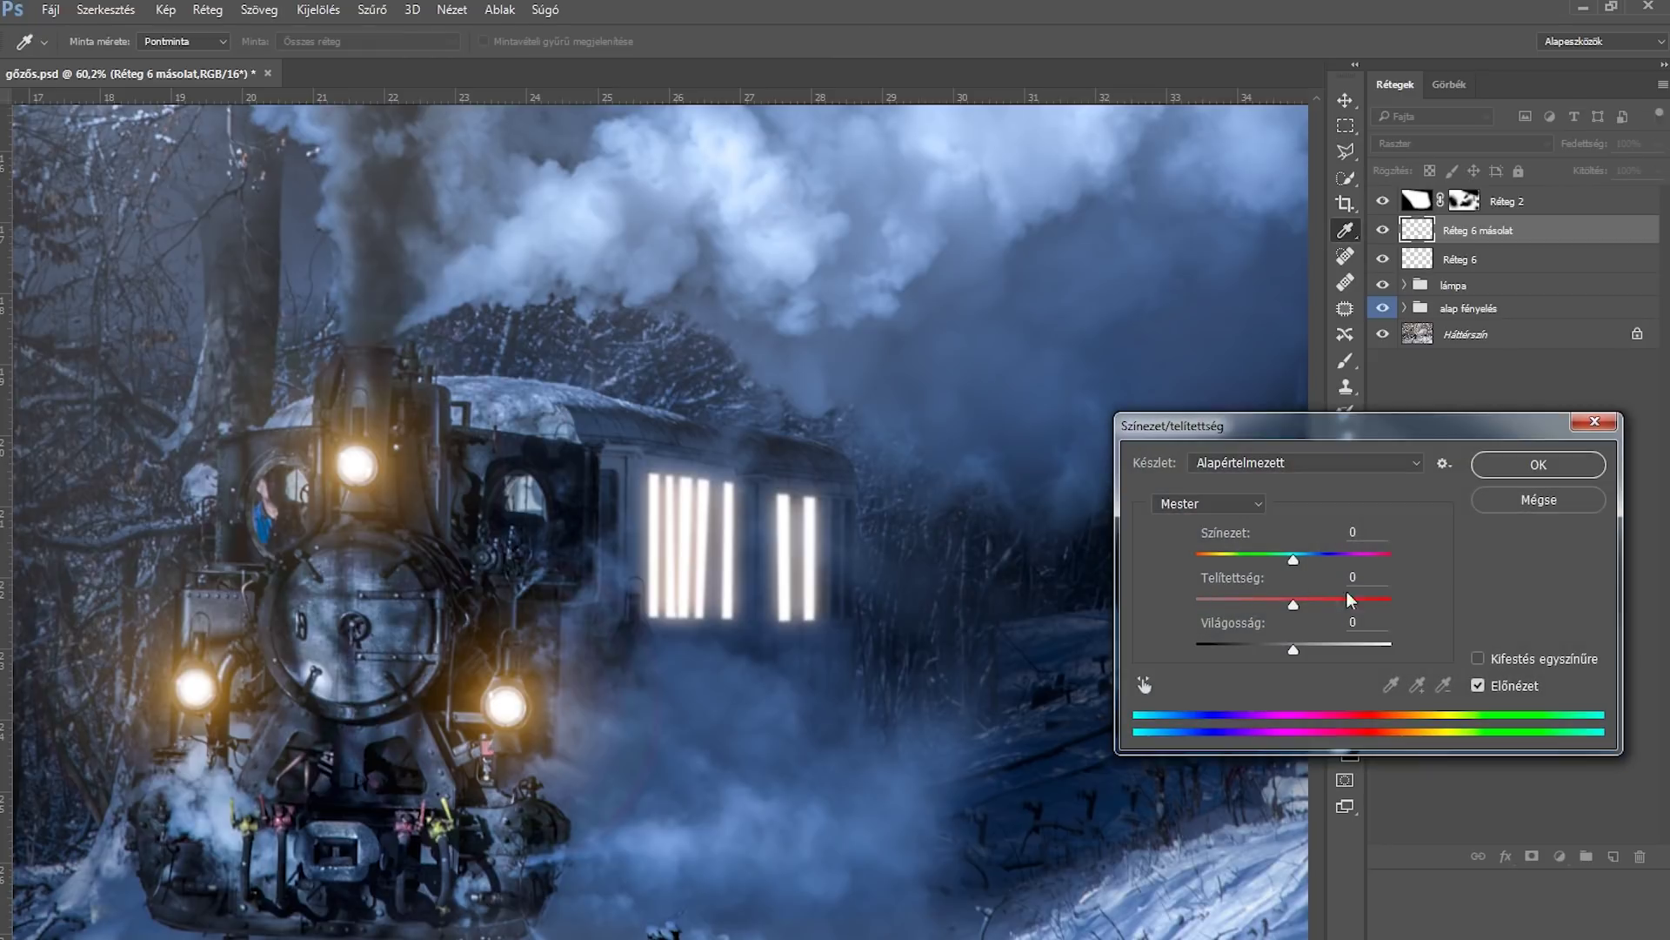
pyautogui.click(1478, 659)
pyautogui.click(1215, 558)
pyautogui.moveTo(1244, 604)
pyautogui.mouseDown()
pyautogui.moveTo(1387, 607)
pyautogui.moveTo(1334, 616)
pyautogui.mouseUp()
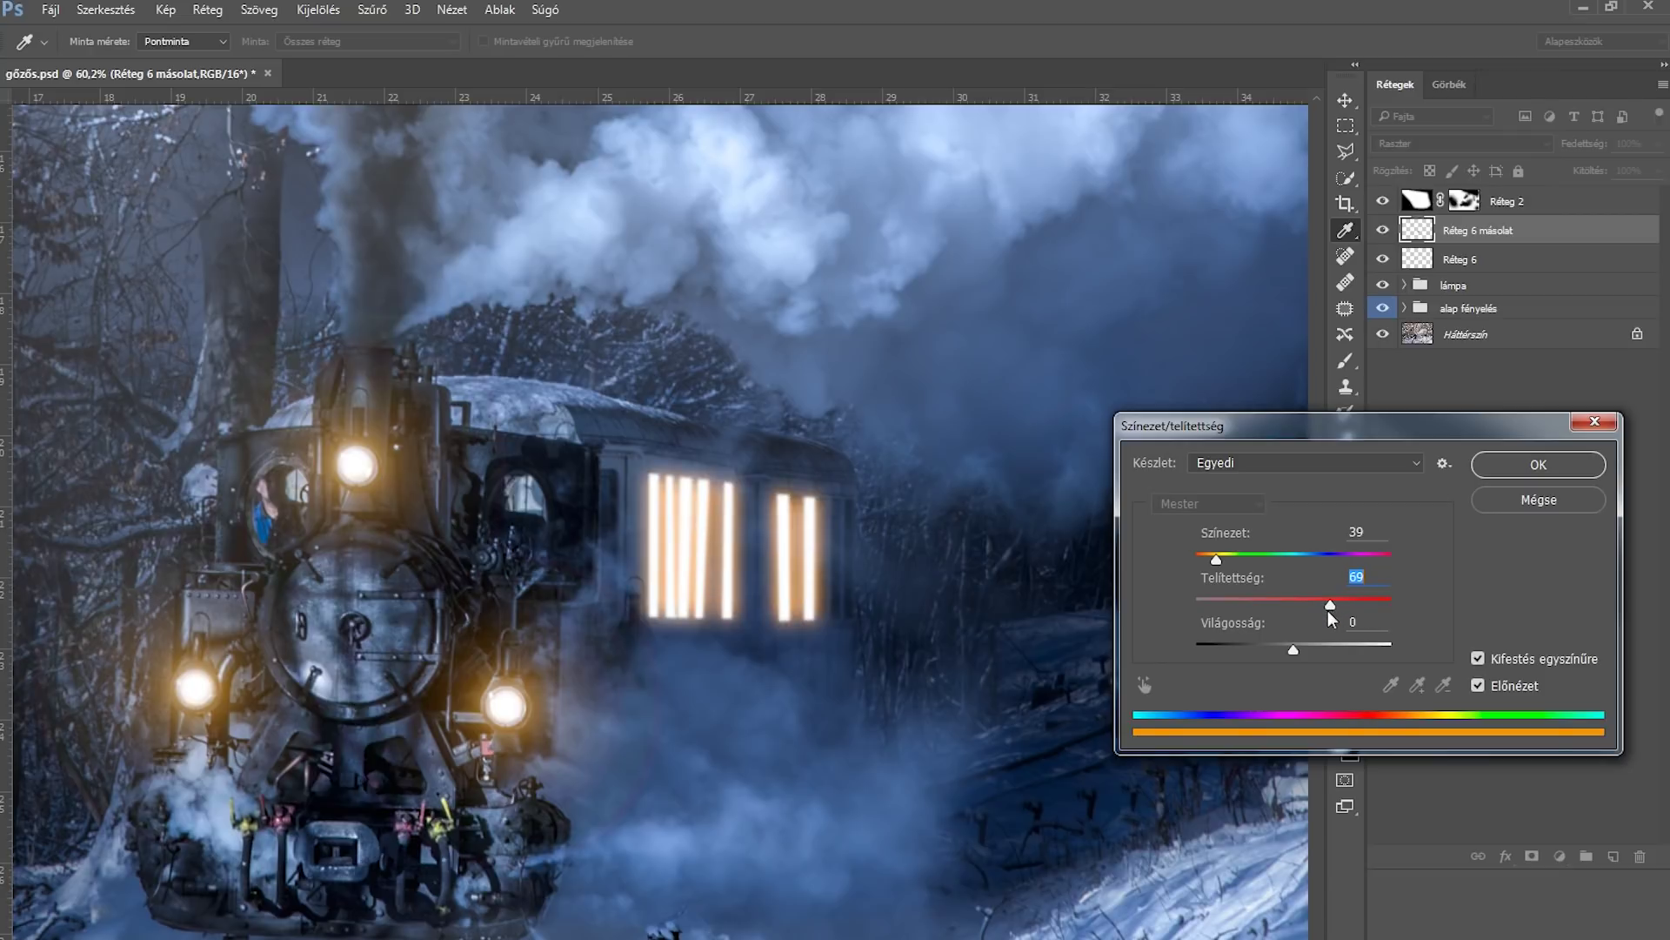
pyautogui.moveTo(1292, 611); pyautogui.dragTo(1328, 614)
pyautogui.click(1491, 465)
pyautogui.scroll(-3, 818, 572)
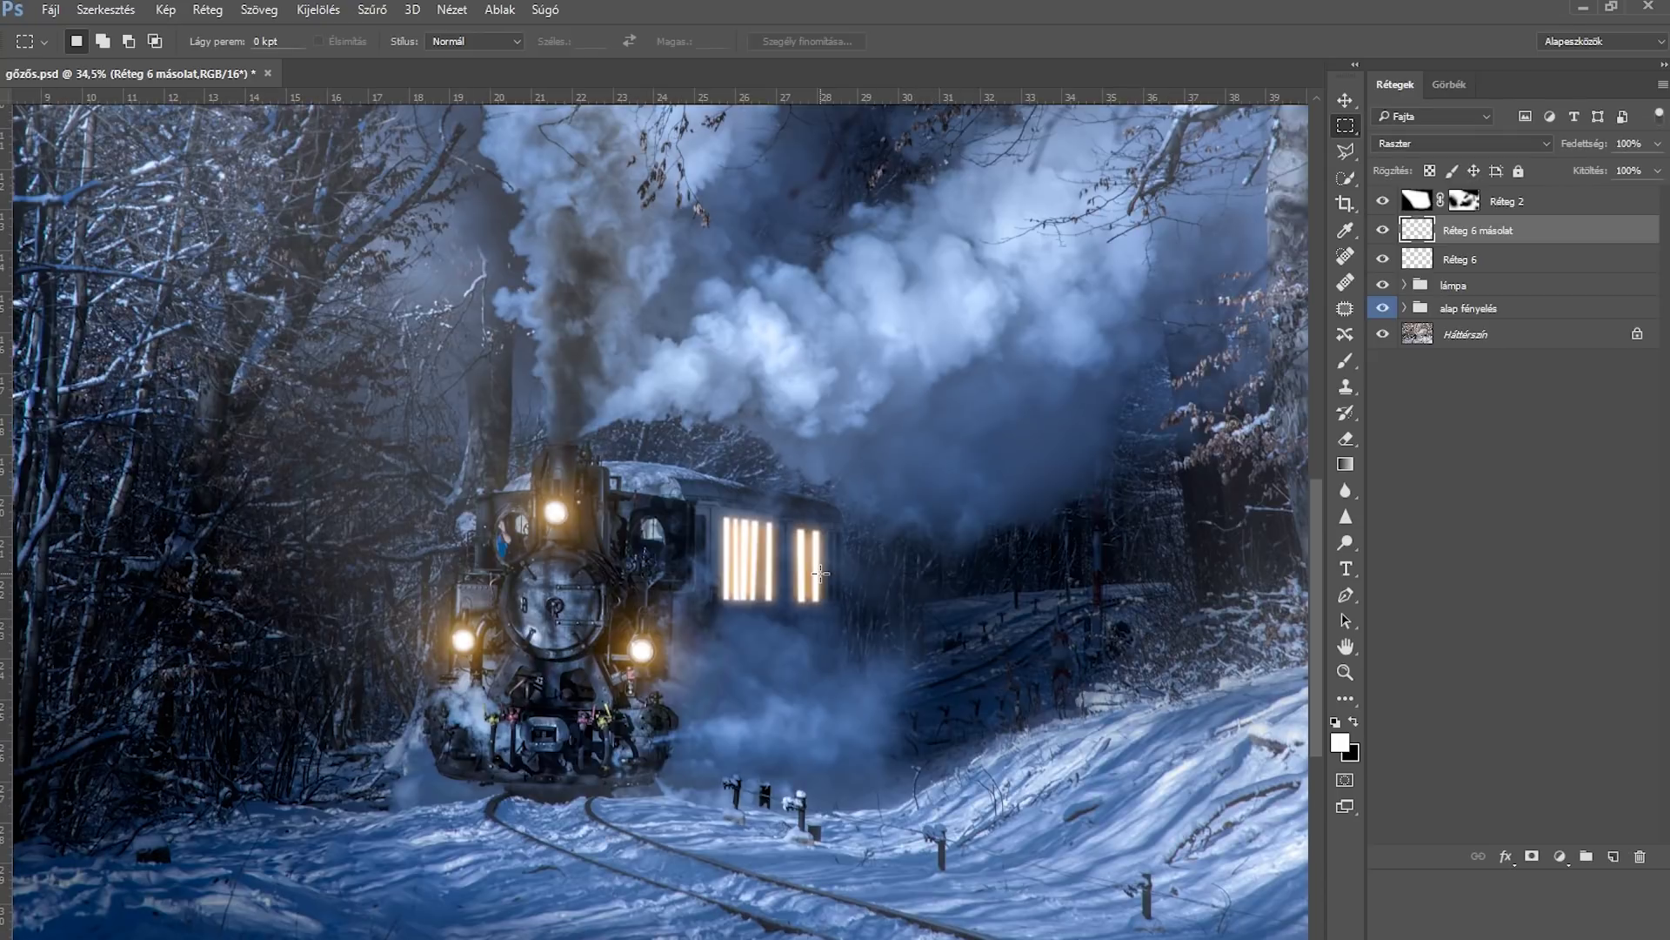
# Step: Duplicate the window glow layer and give the copy a 75,5 px Gaussian blur
pyautogui.press('v')
pyautogui.scroll(-1, 822, 576)
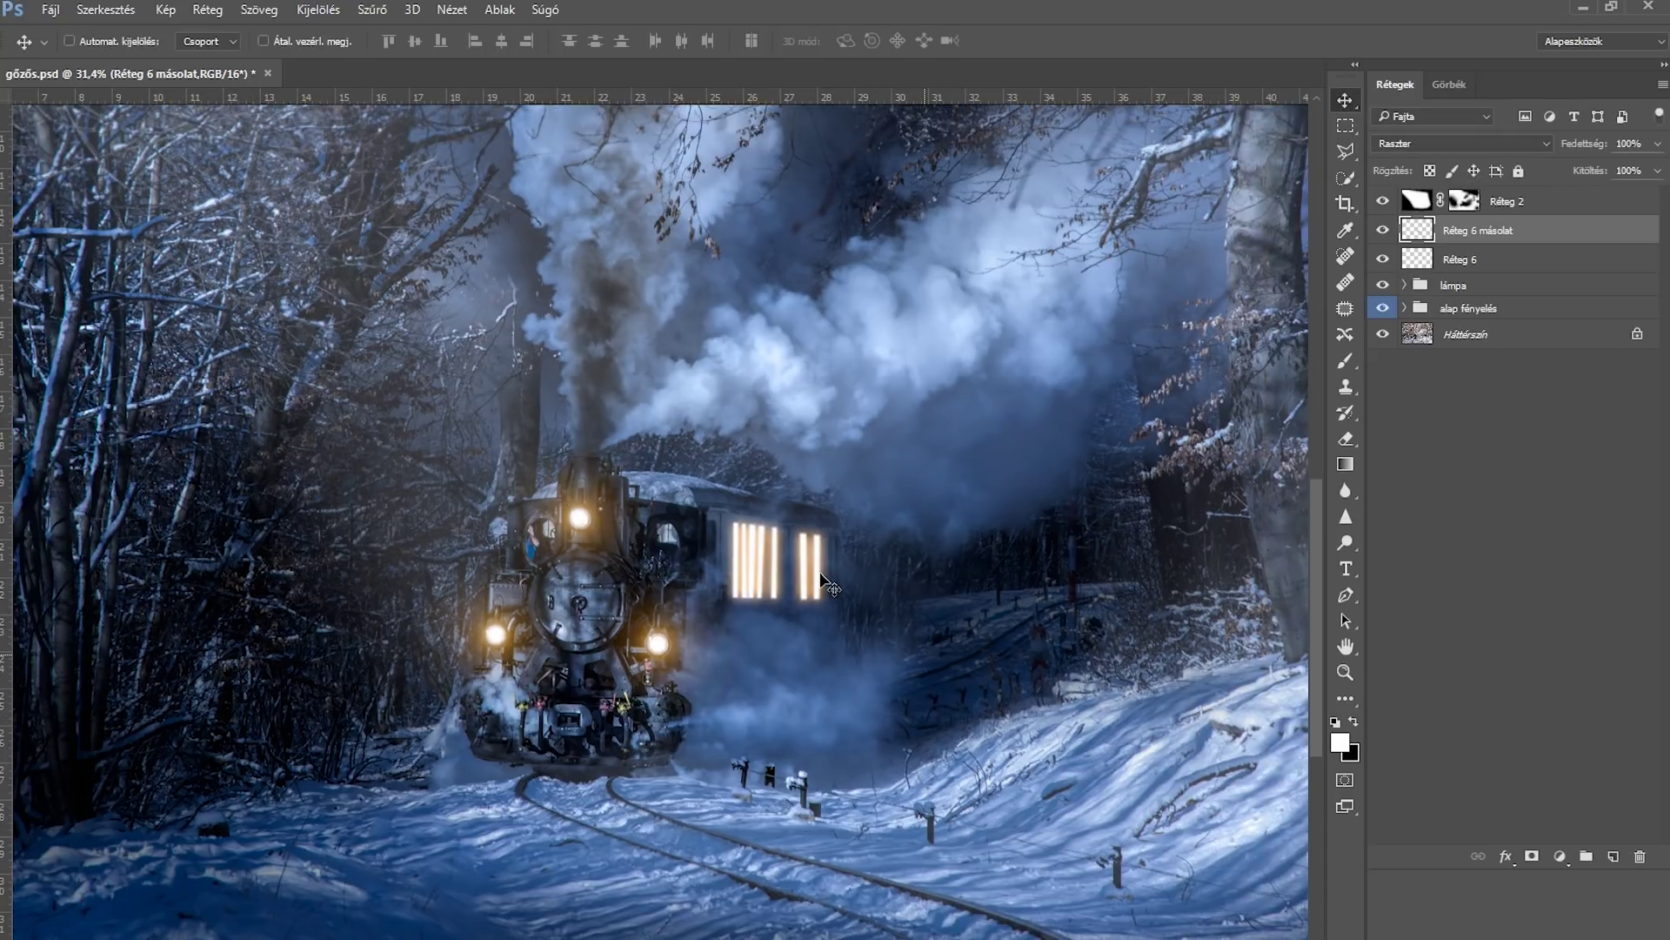
pyautogui.scroll(1, 827, 585)
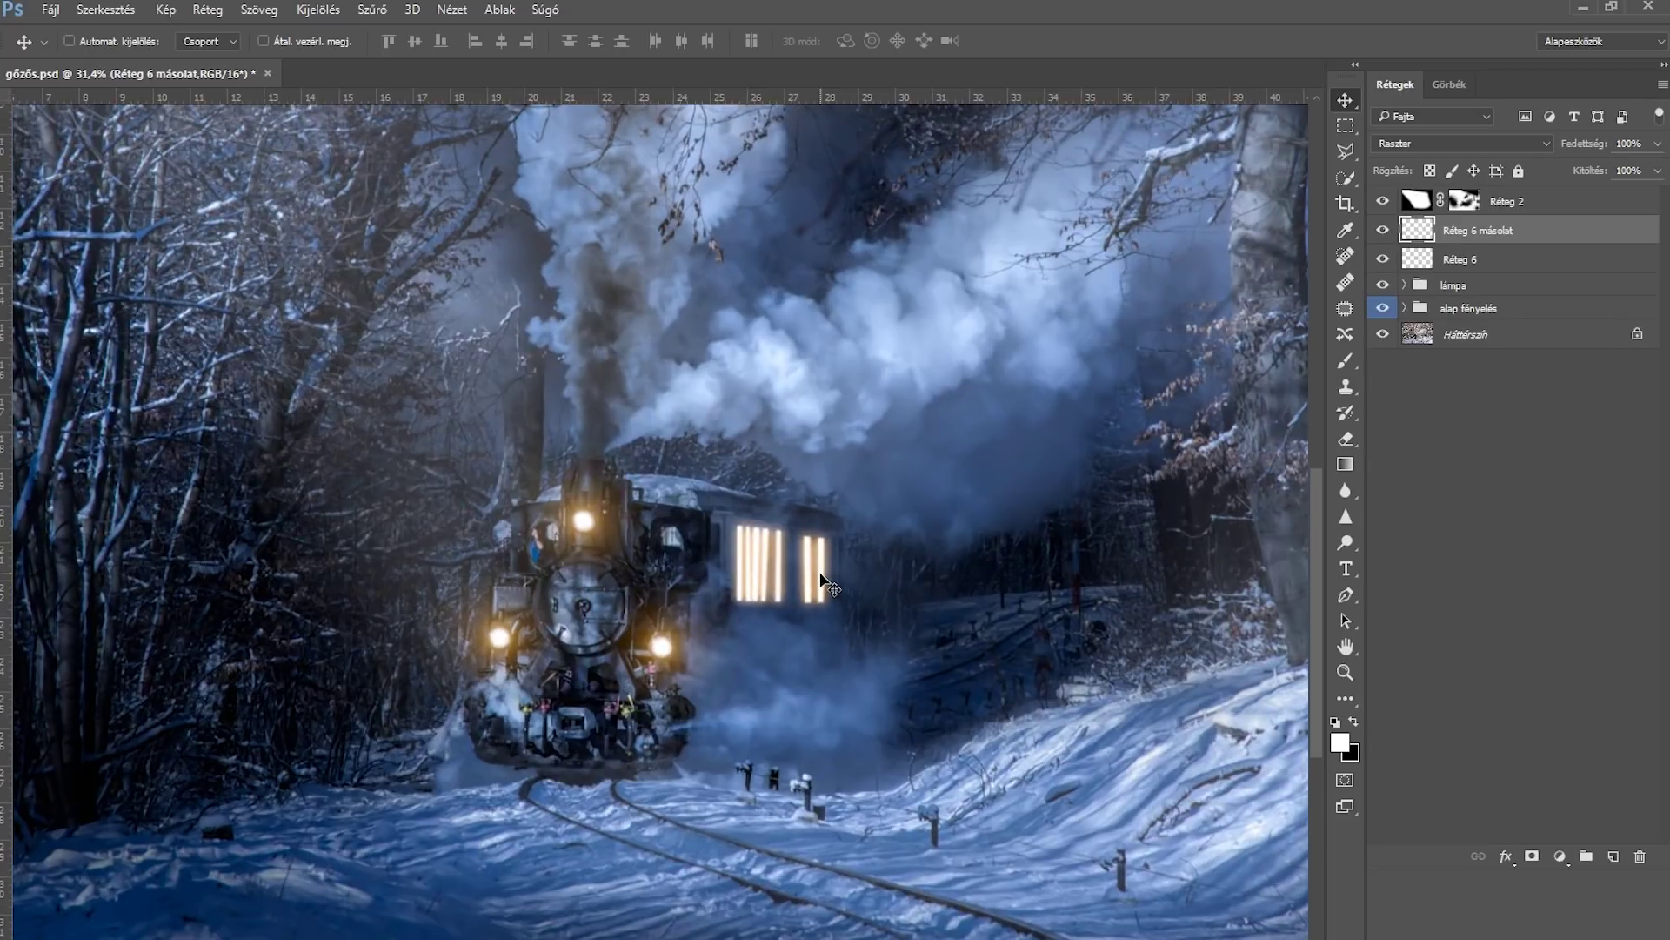
pyautogui.hotkey('ctrl', 'j')
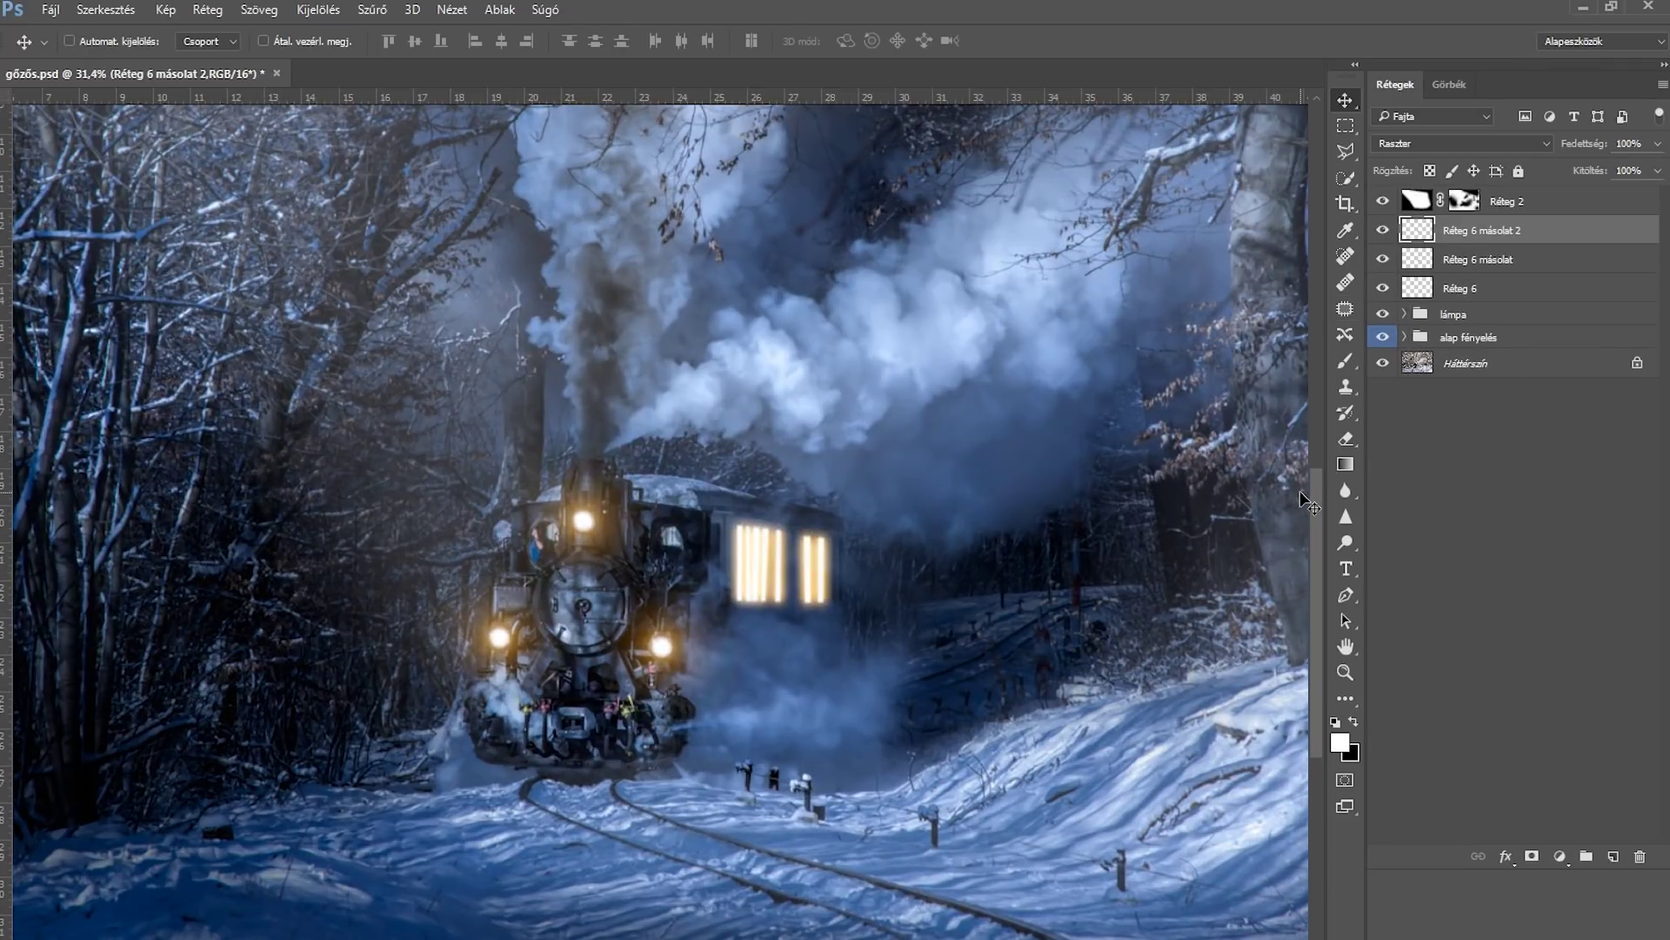
pyautogui.click(372, 10)
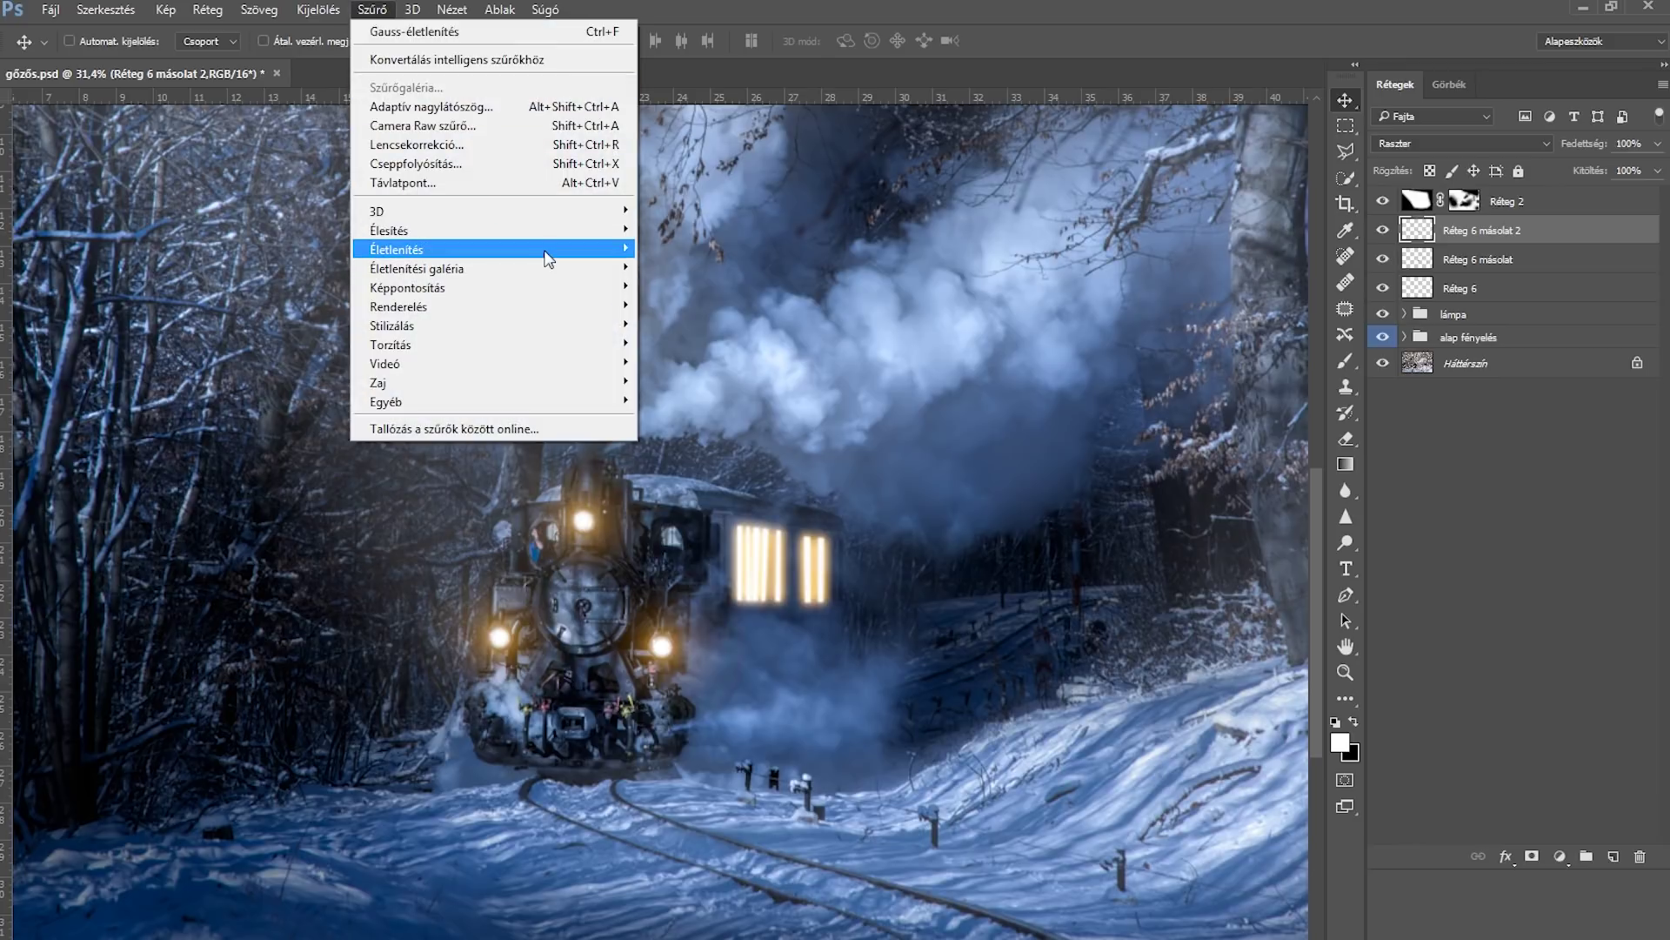
pyautogui.moveTo(493, 248)
pyautogui.click(687, 357)
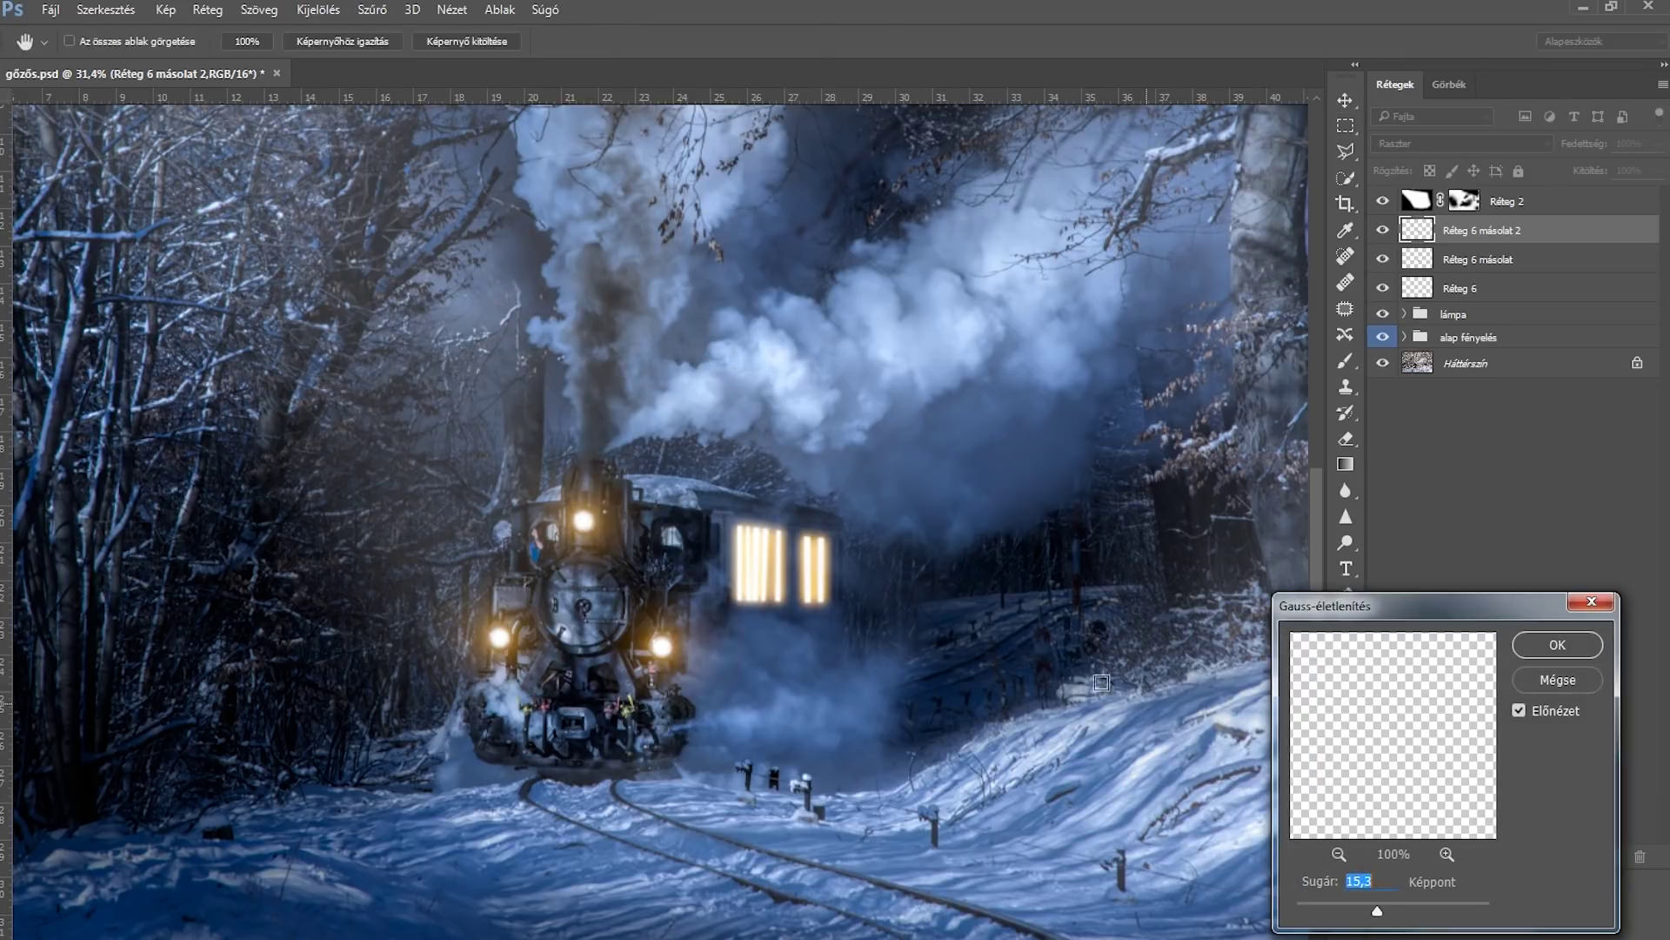
pyautogui.moveTo(1377, 910); pyautogui.dragTo(1412, 907)
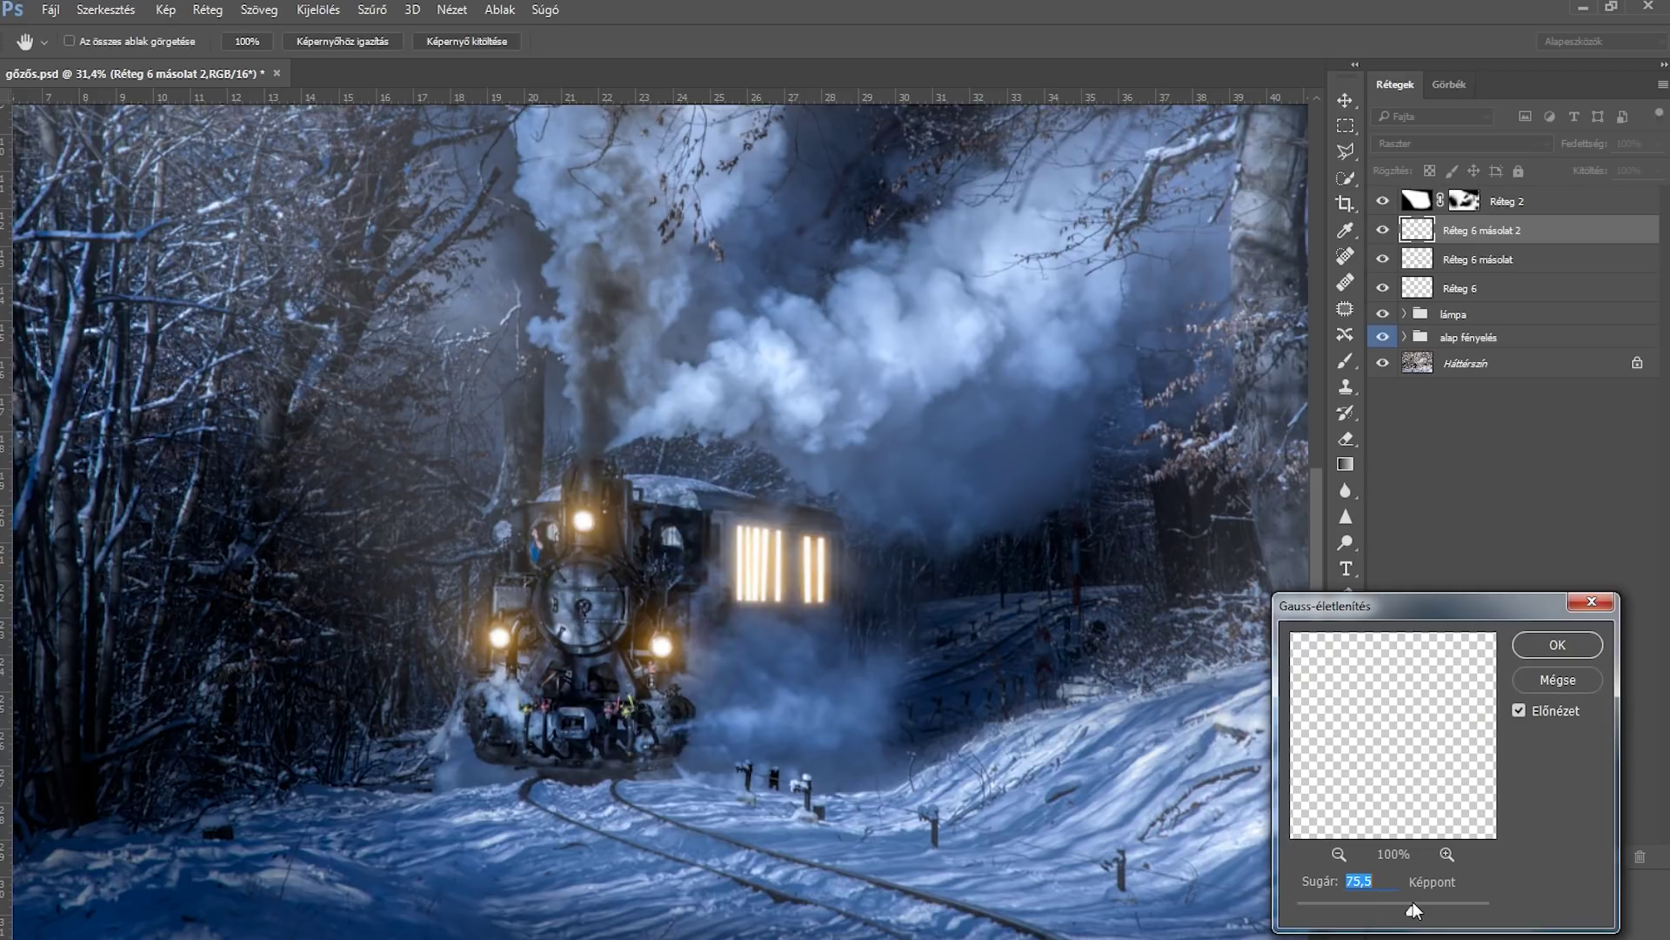
pyautogui.click(1543, 644)
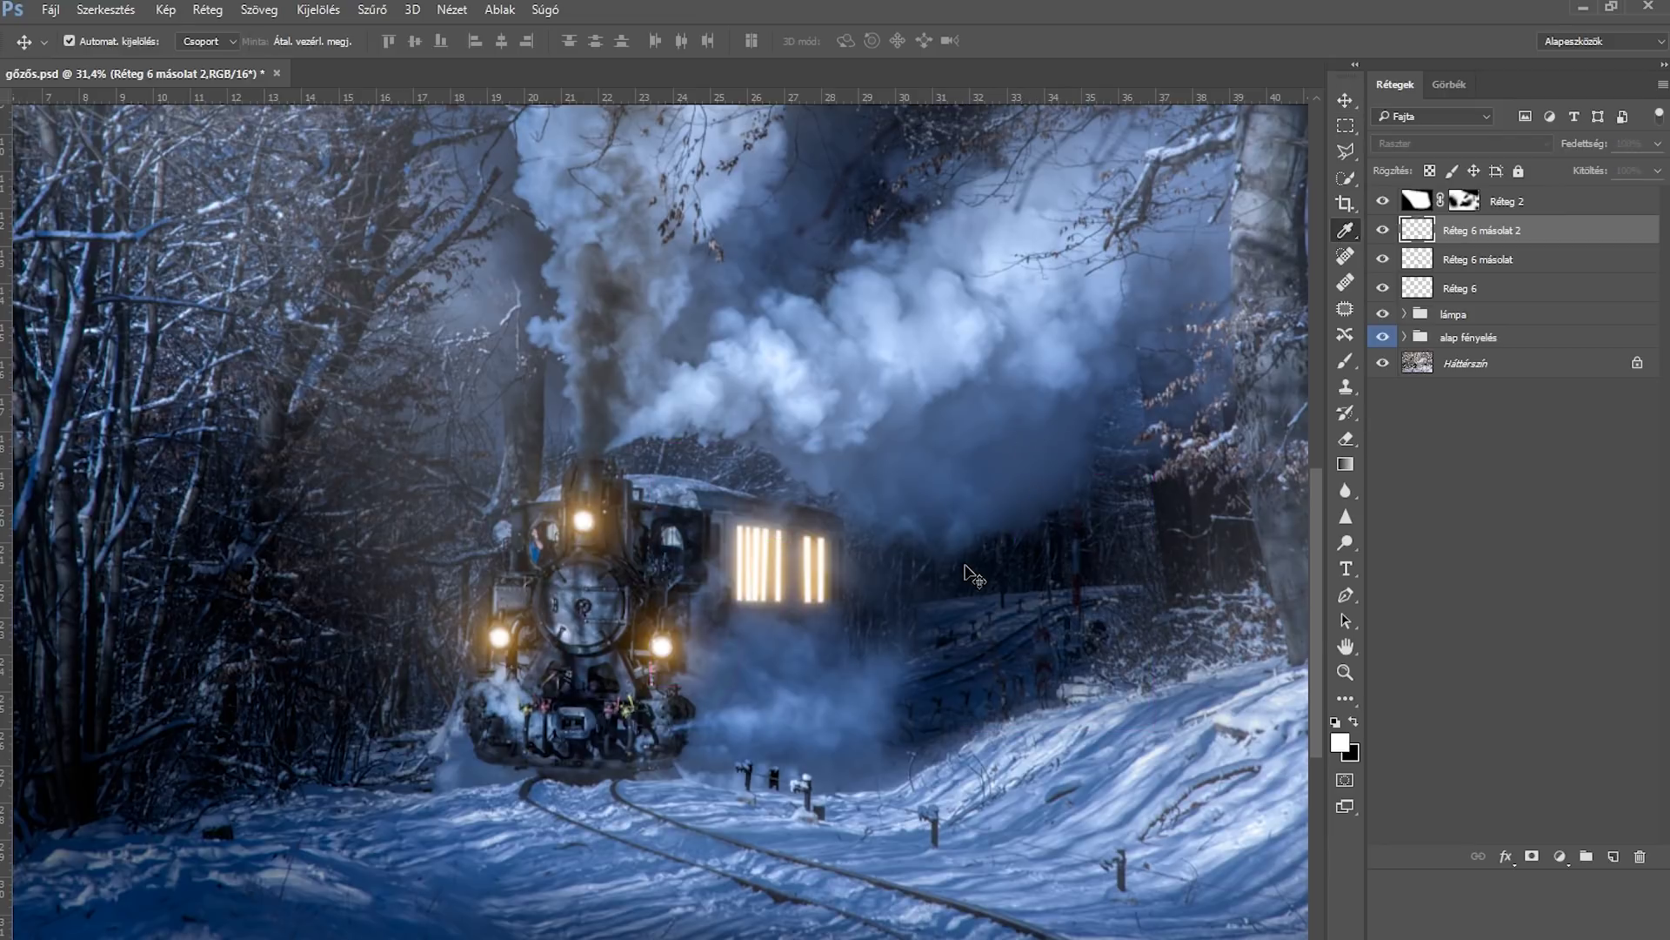
# Step: Colorize the heavily blurred glow orange with hue 35 and saturation 67
pyautogui.hotkey('ctrl', 'u')
pyautogui.click(1478, 658)
pyautogui.click(1215, 560)
pyautogui.click(1291, 601)
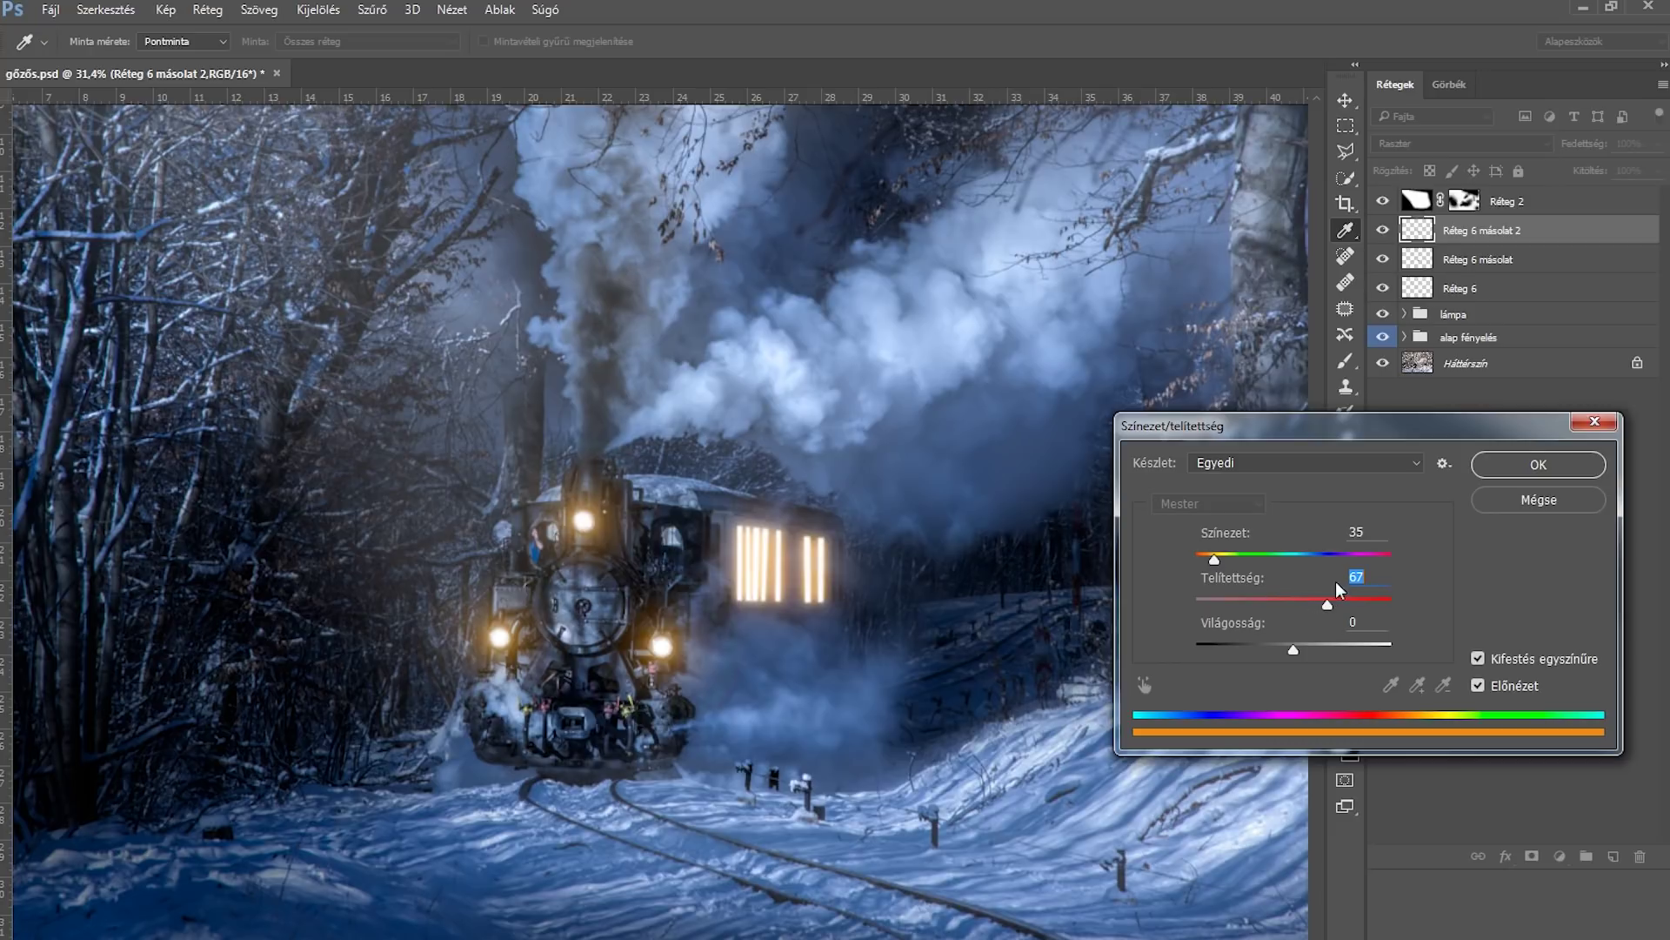
pyautogui.click(1486, 470)
# Step: Make three more copies of the orange glow layer
pyautogui.hotkey('ctrl', 'j')
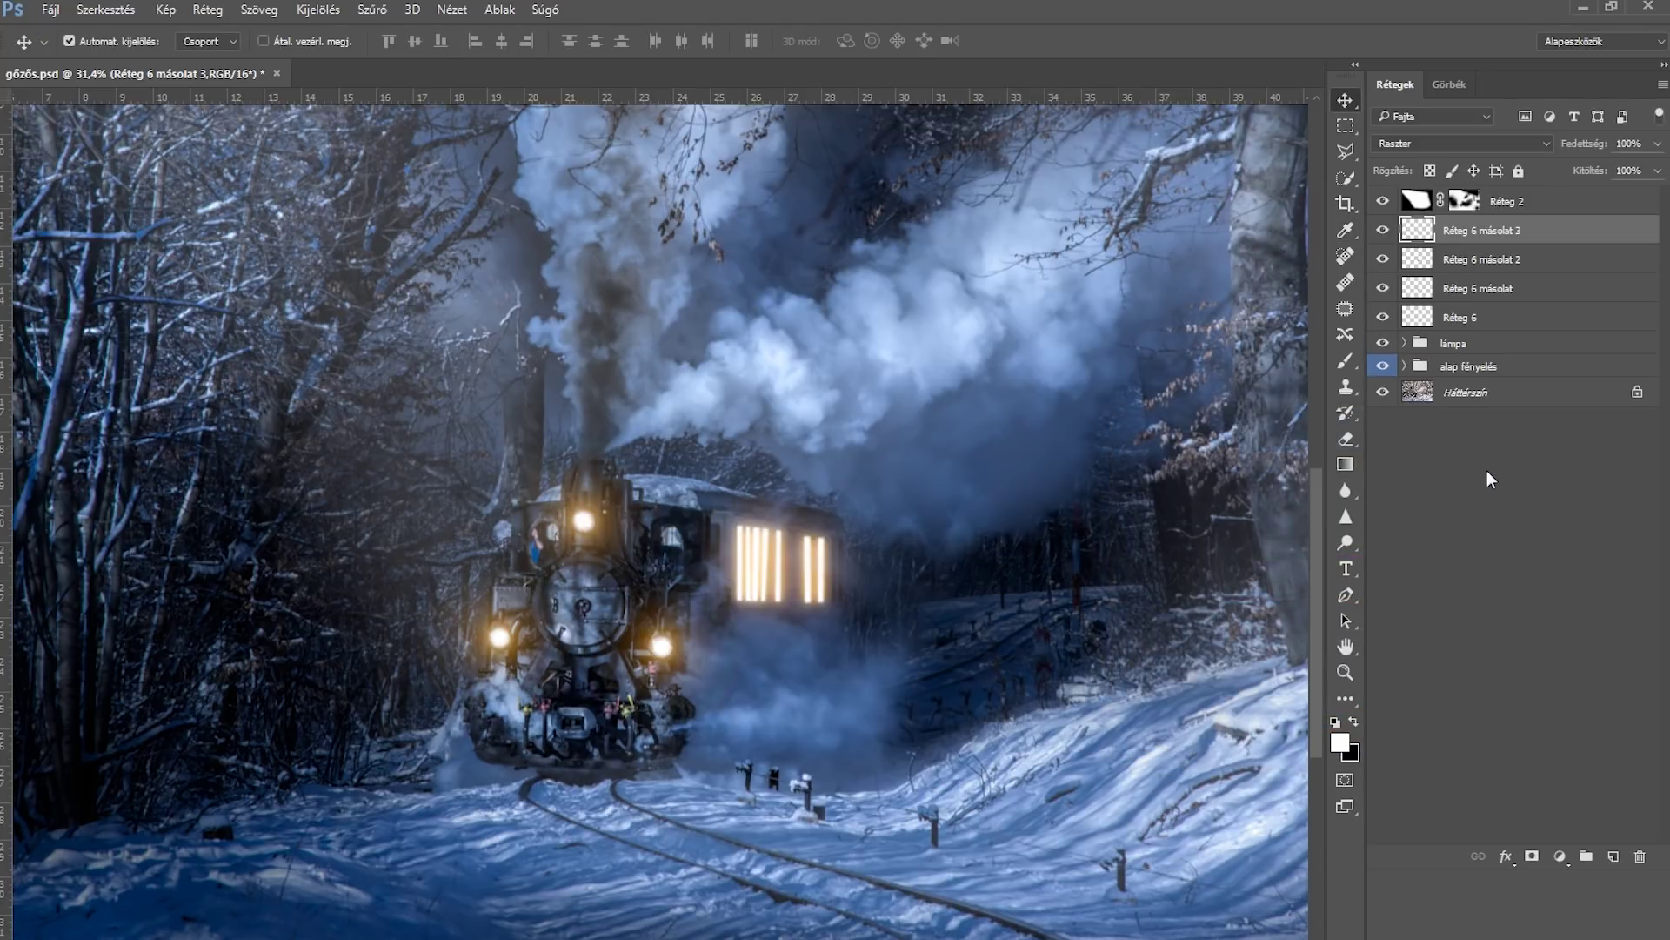
pyautogui.hotkey('ctrl', 'j')
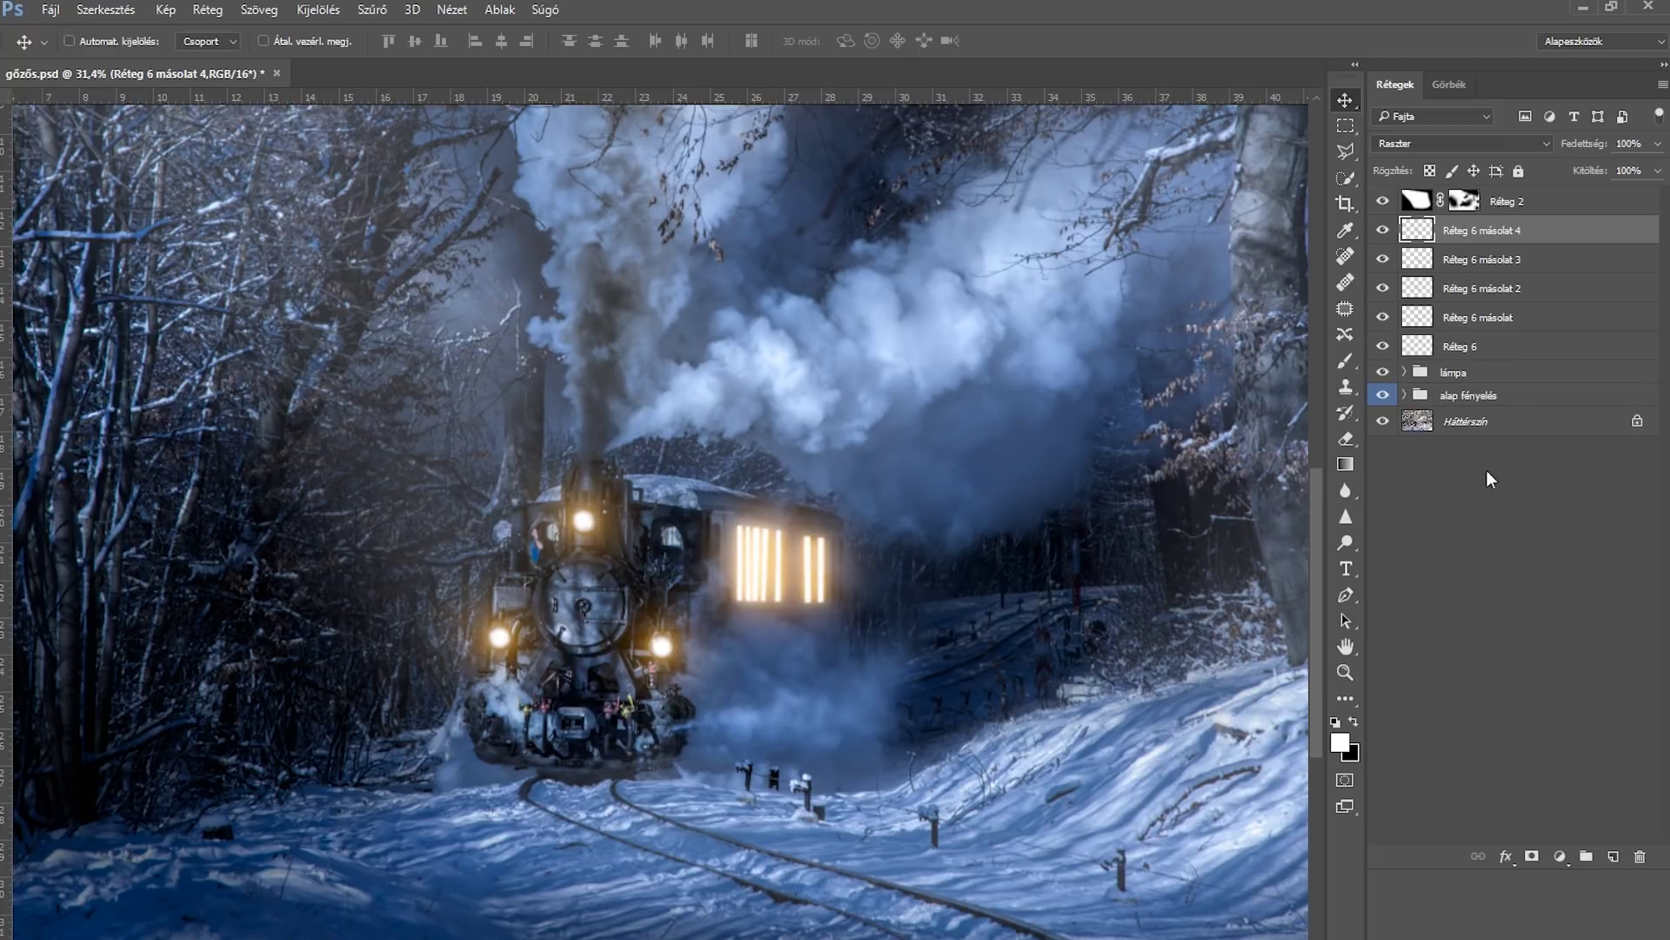
pyautogui.hotkey('ctrl', 'j')
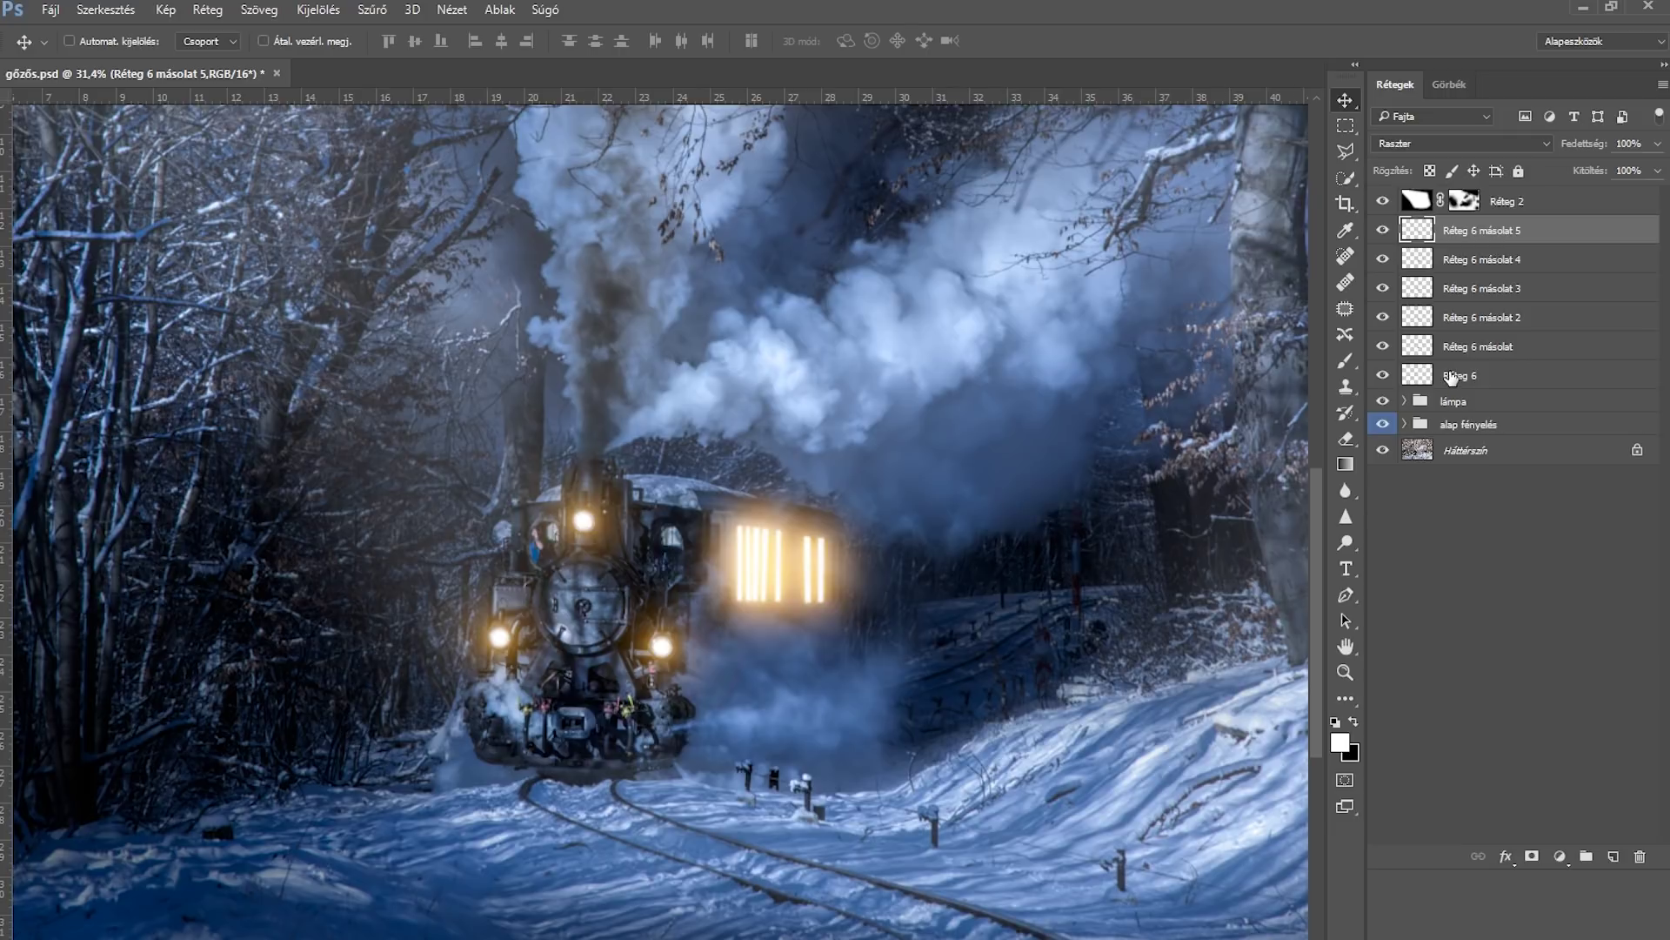
# Step: Group the six window-glow layers into a group named 'kocsilámpa'
pyautogui.keyDown('shift'); pyautogui.click(1451, 376); pyautogui.keyUp('shift')
pyautogui.click(1584, 858)
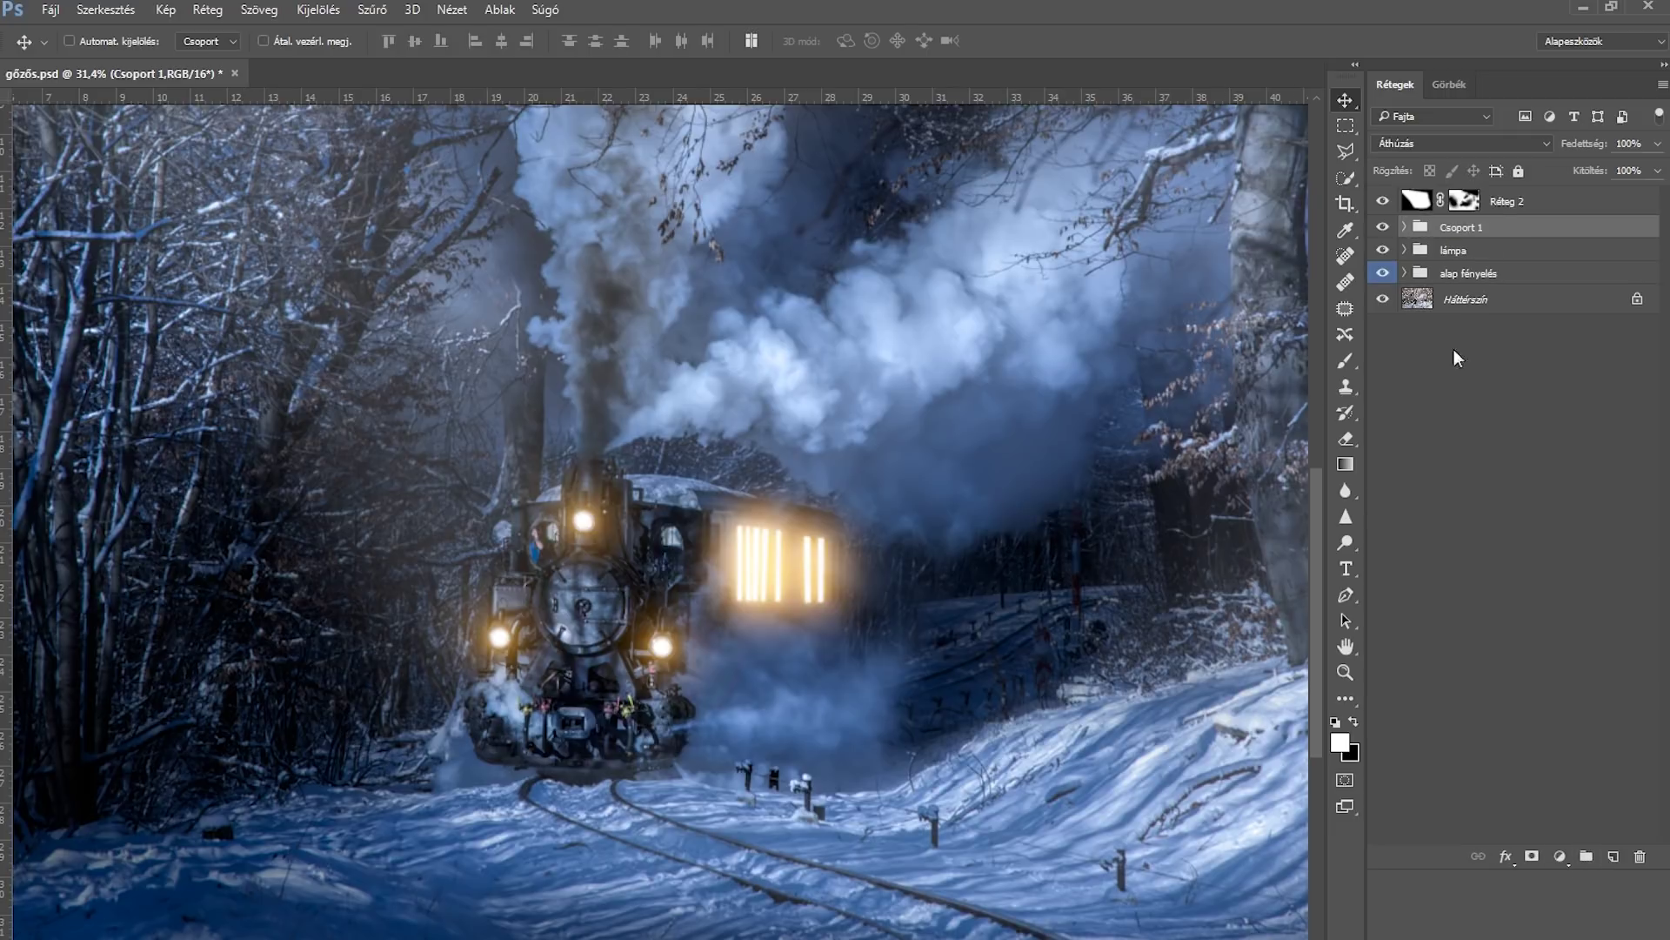
pyautogui.doubleClick(1450, 228)
pyautogui.write('kocsilámpa')
pyautogui.press('Return')
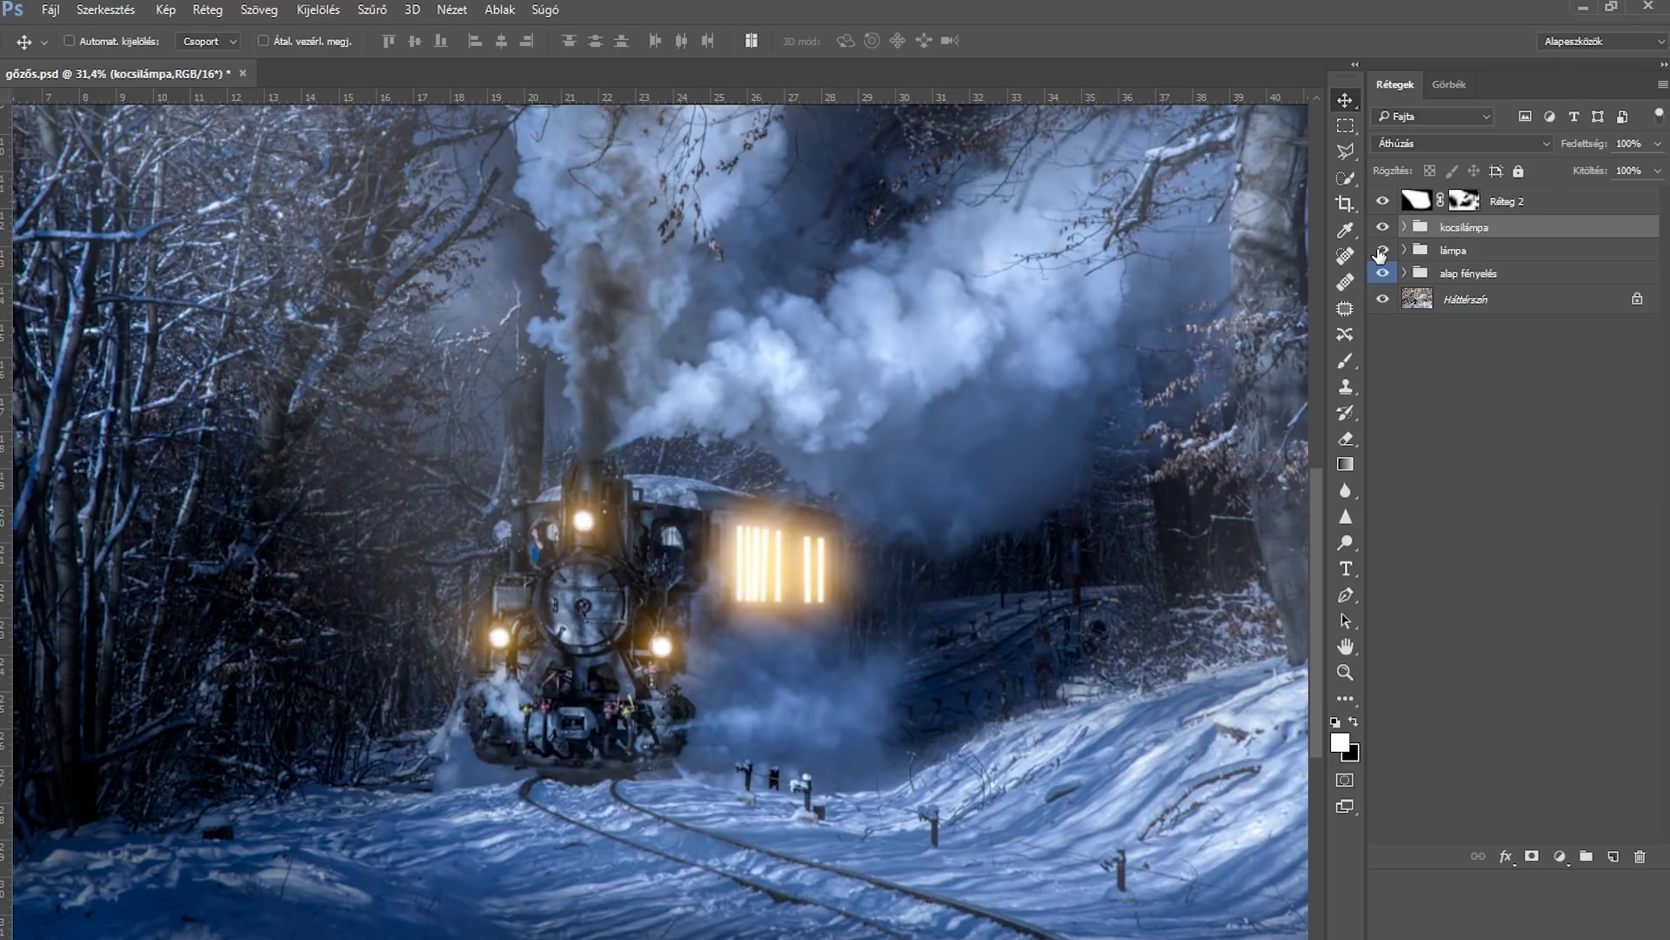
# Step: Give the lámpa group an orange label and kocsilámpa a red label
pyautogui.rightClick(1377, 251)
pyautogui.click(1392, 360)
pyautogui.click(1403, 255)
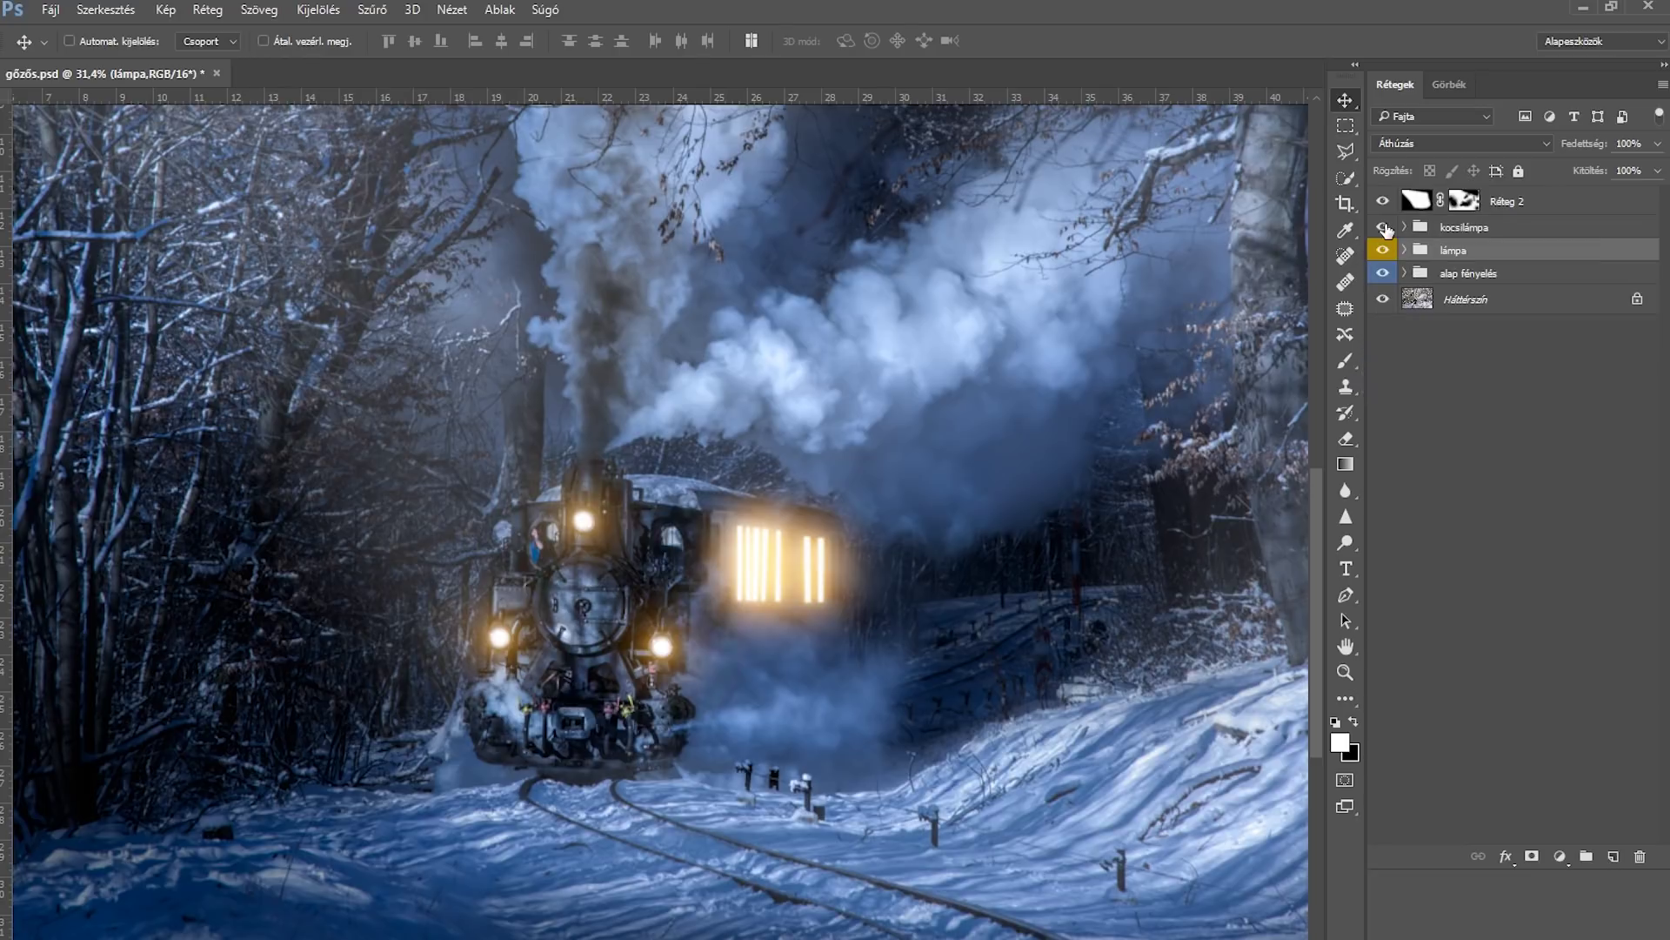
pyautogui.rightClick(1385, 228)
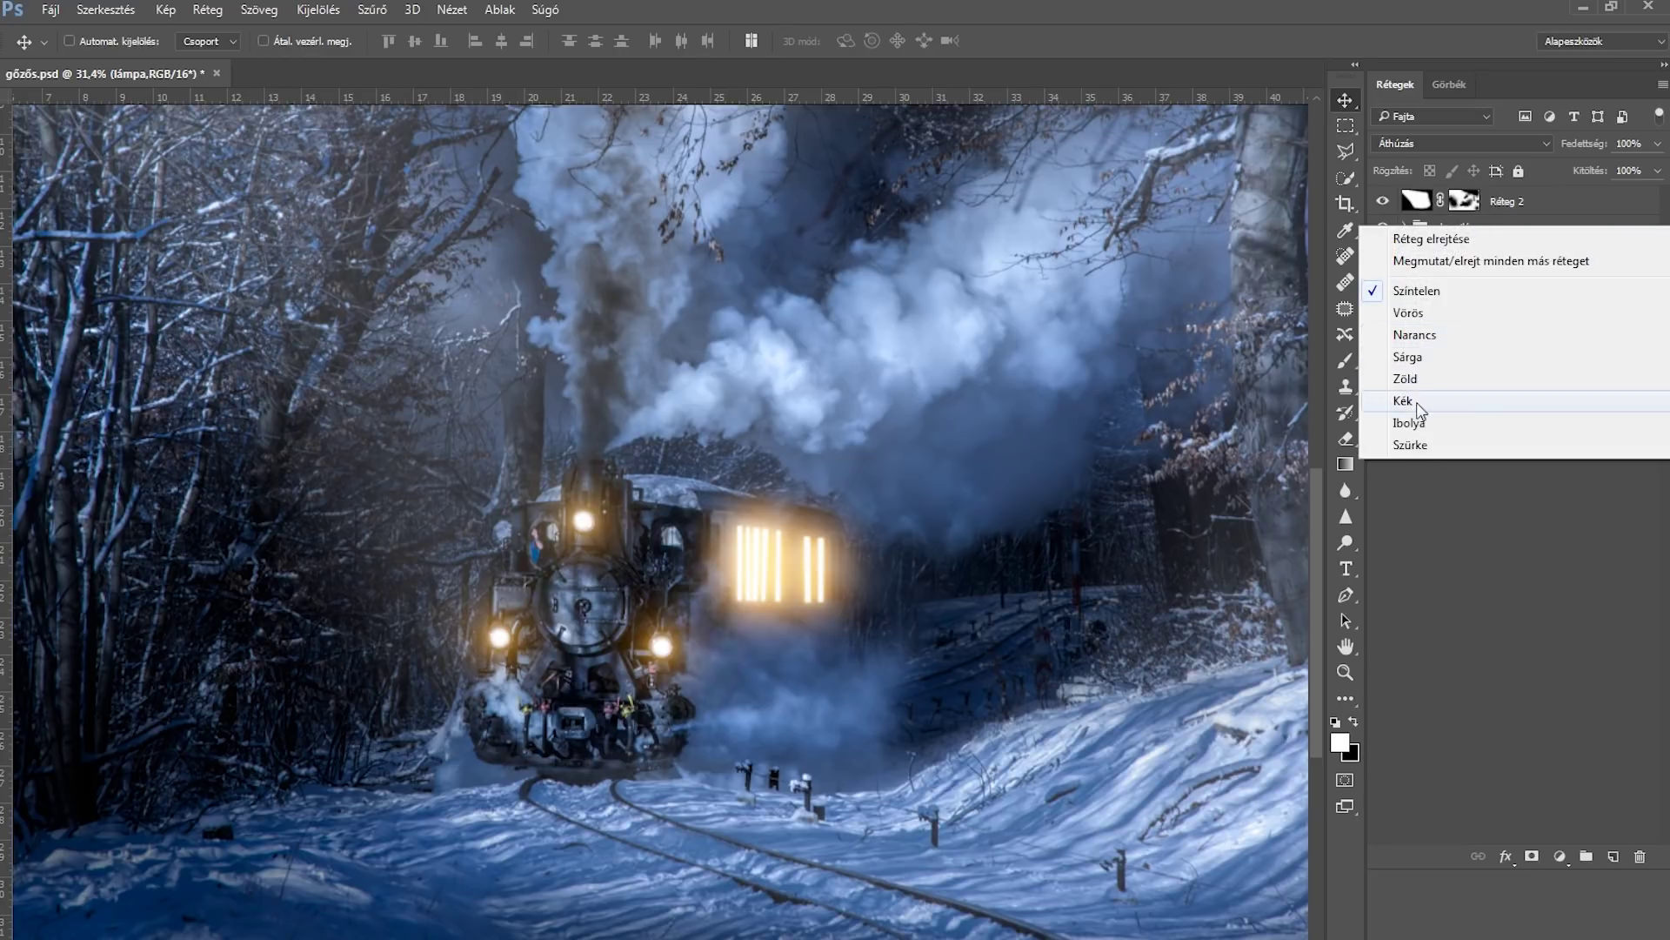
pyautogui.click(1420, 317)
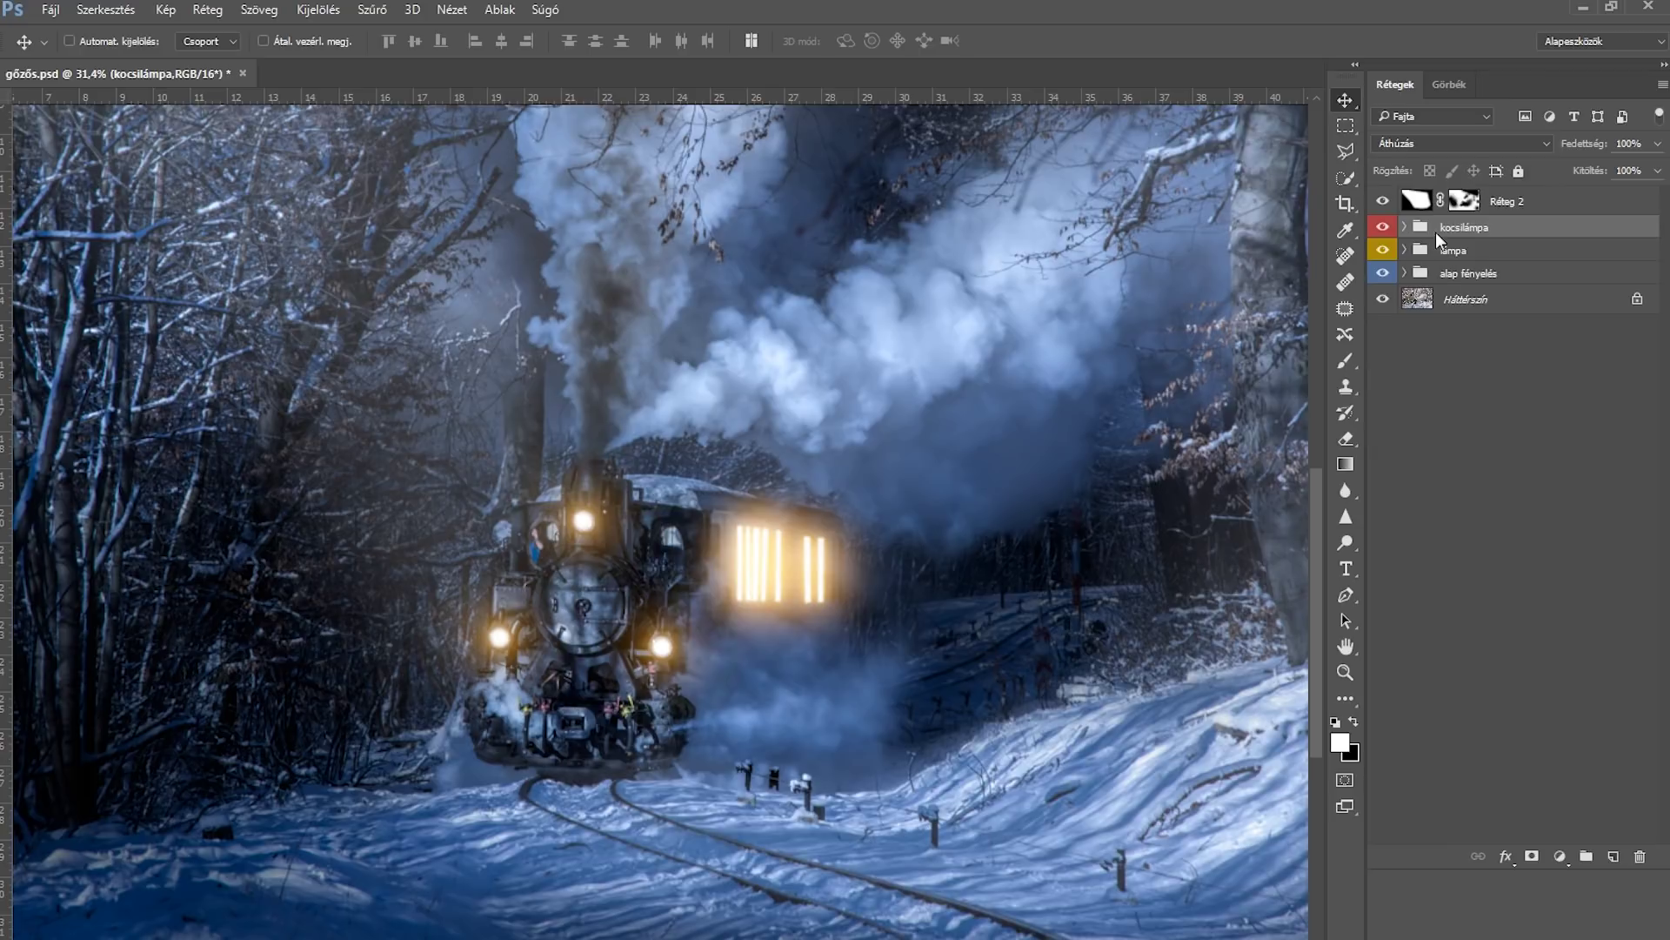
# Step: Expand kocsilámpa and start a polygonal lasso outline beneath the windows
pyautogui.click(1406, 227)
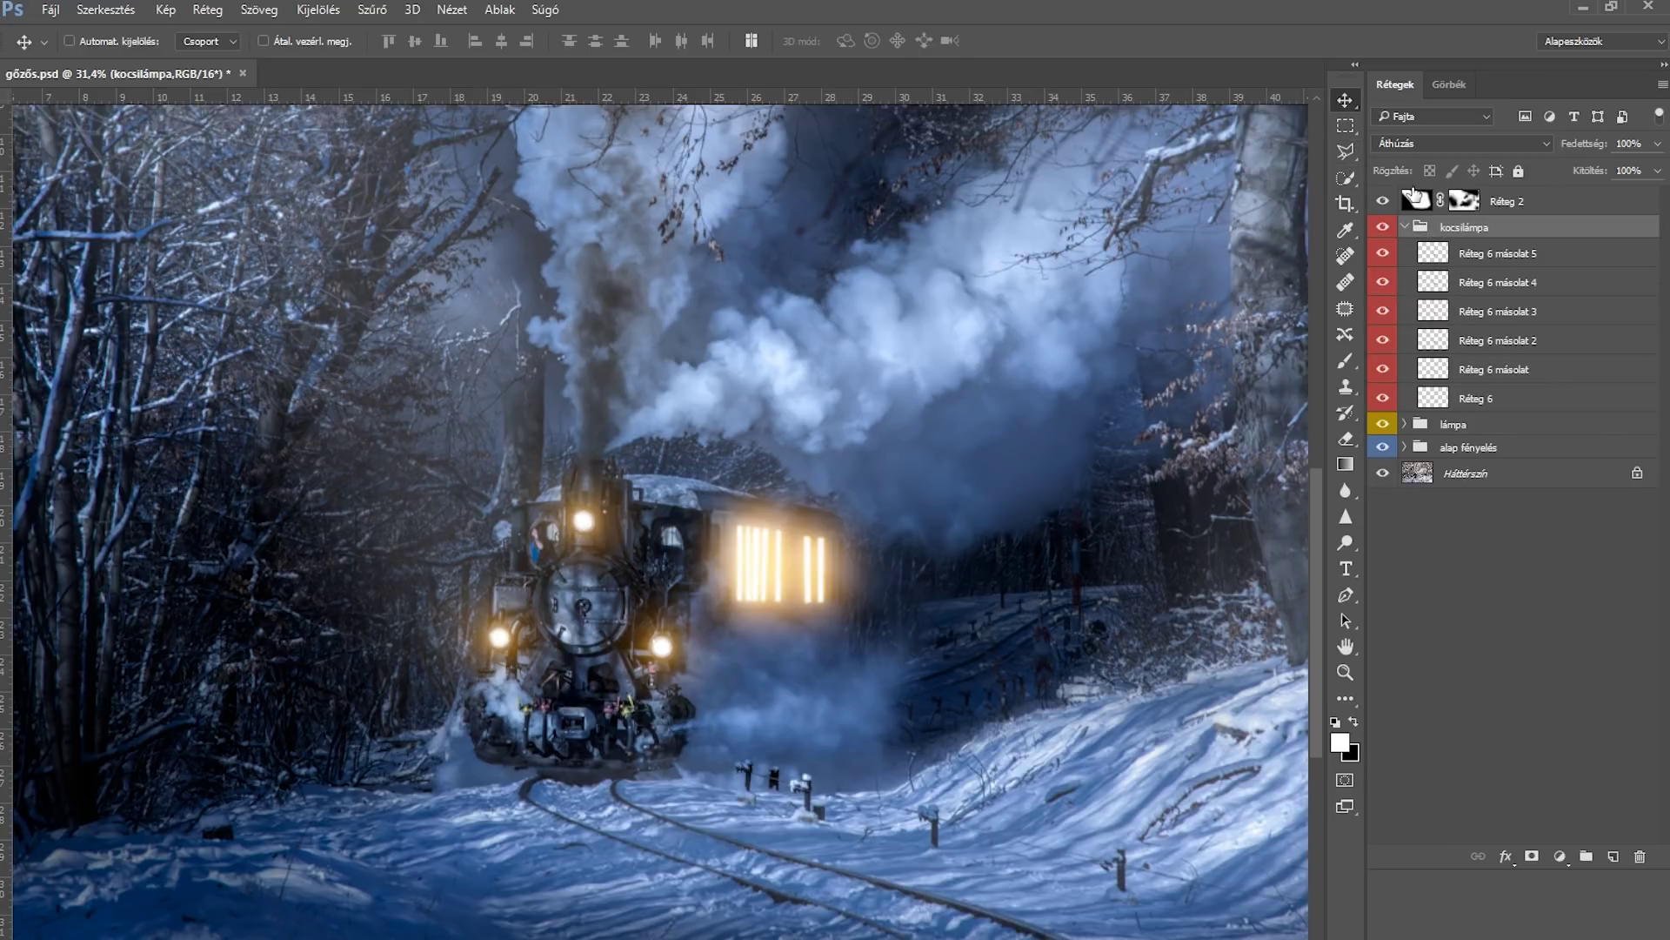
pyautogui.click(1346, 151)
pyautogui.click(725, 614)
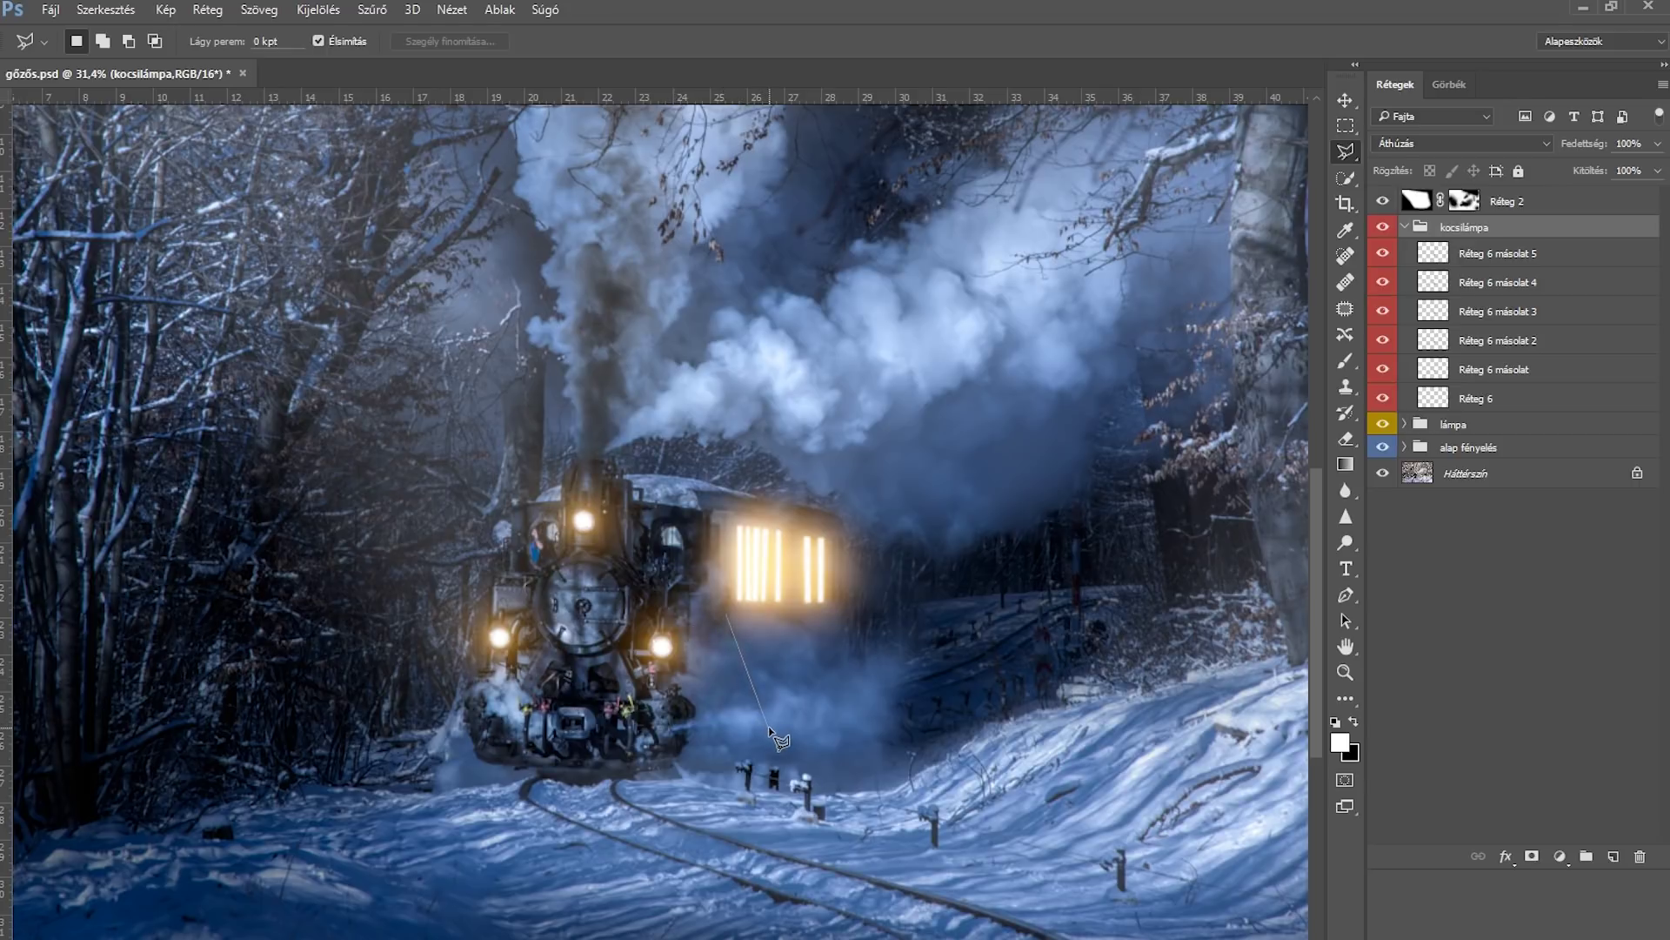
# Step: Finish the polygonal lasso selection of the steam below the carriage windows
pyautogui.click(769, 727)
pyautogui.click(883, 715)
pyautogui.click(915, 665)
pyautogui.click(829, 603)
pyautogui.click(724, 608)
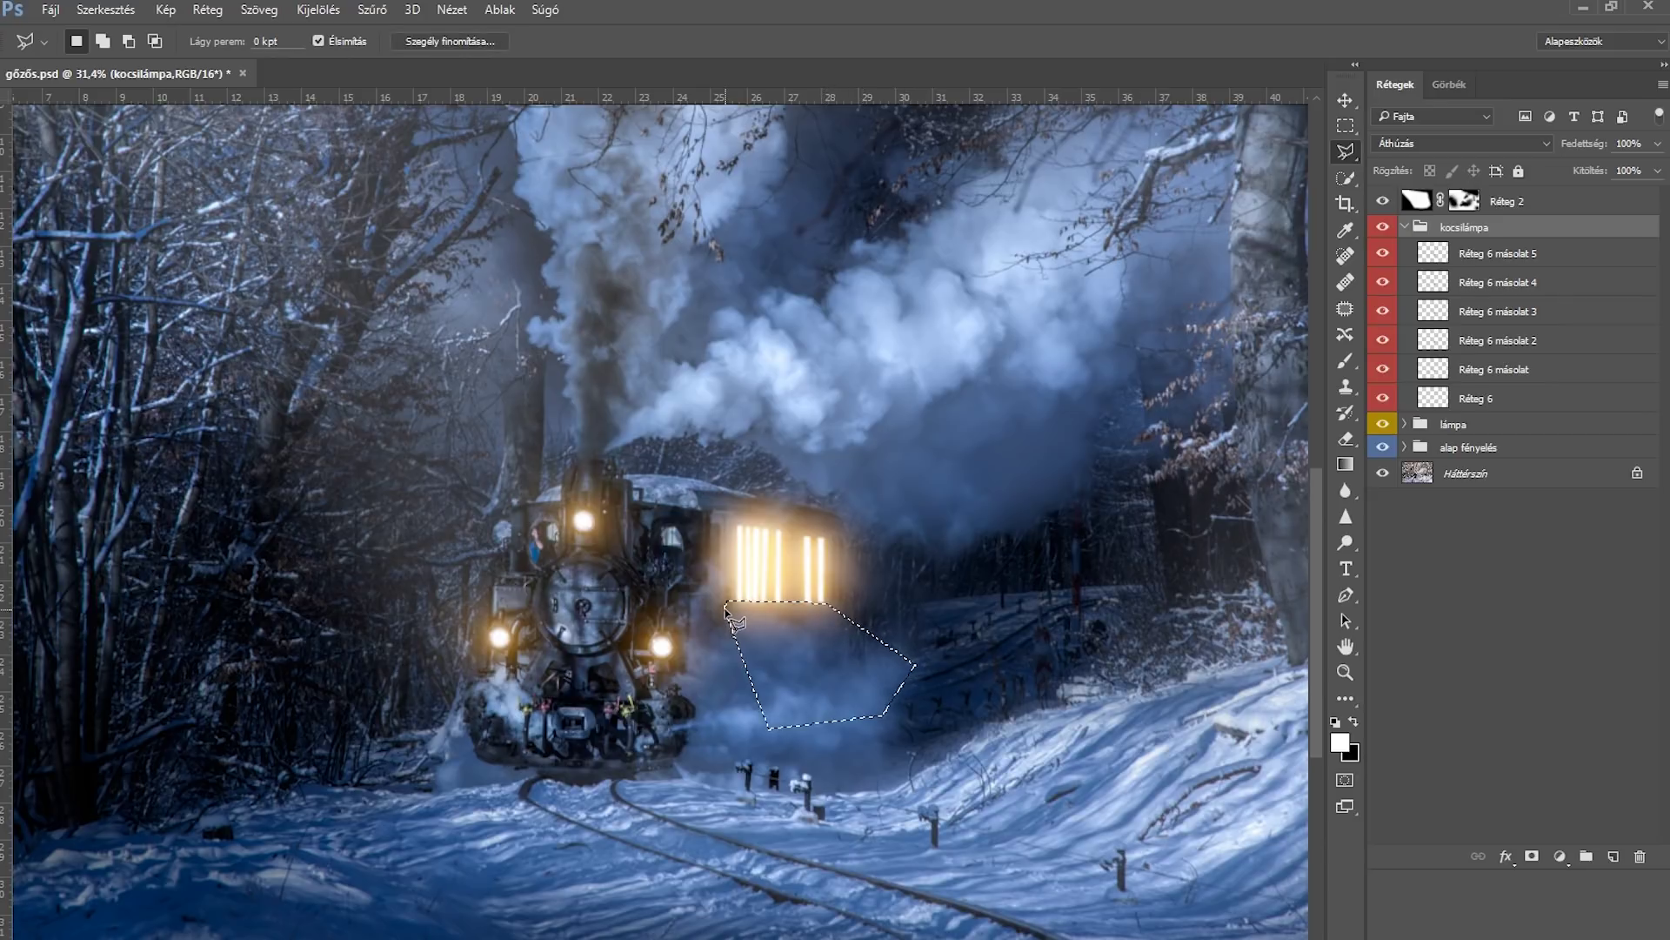
# Step: Add an Exposure +0.68 adjustment with 31.5 px mask feather, then reload its mask selection
pyautogui.click(1559, 856)
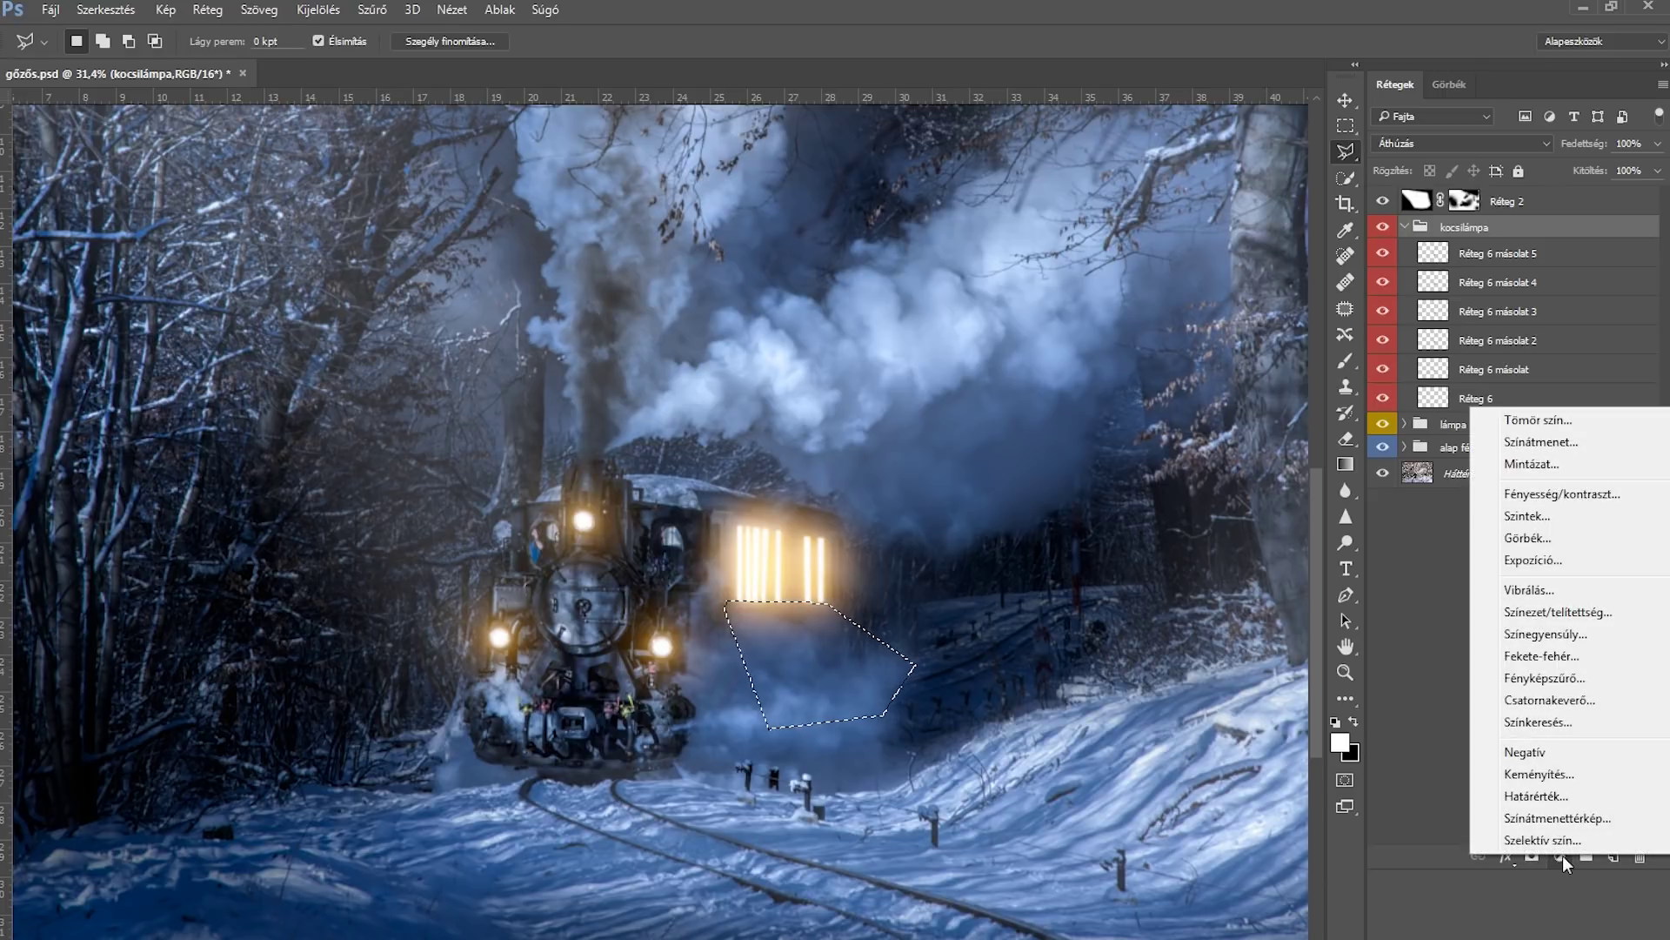
pyautogui.click(1534, 559)
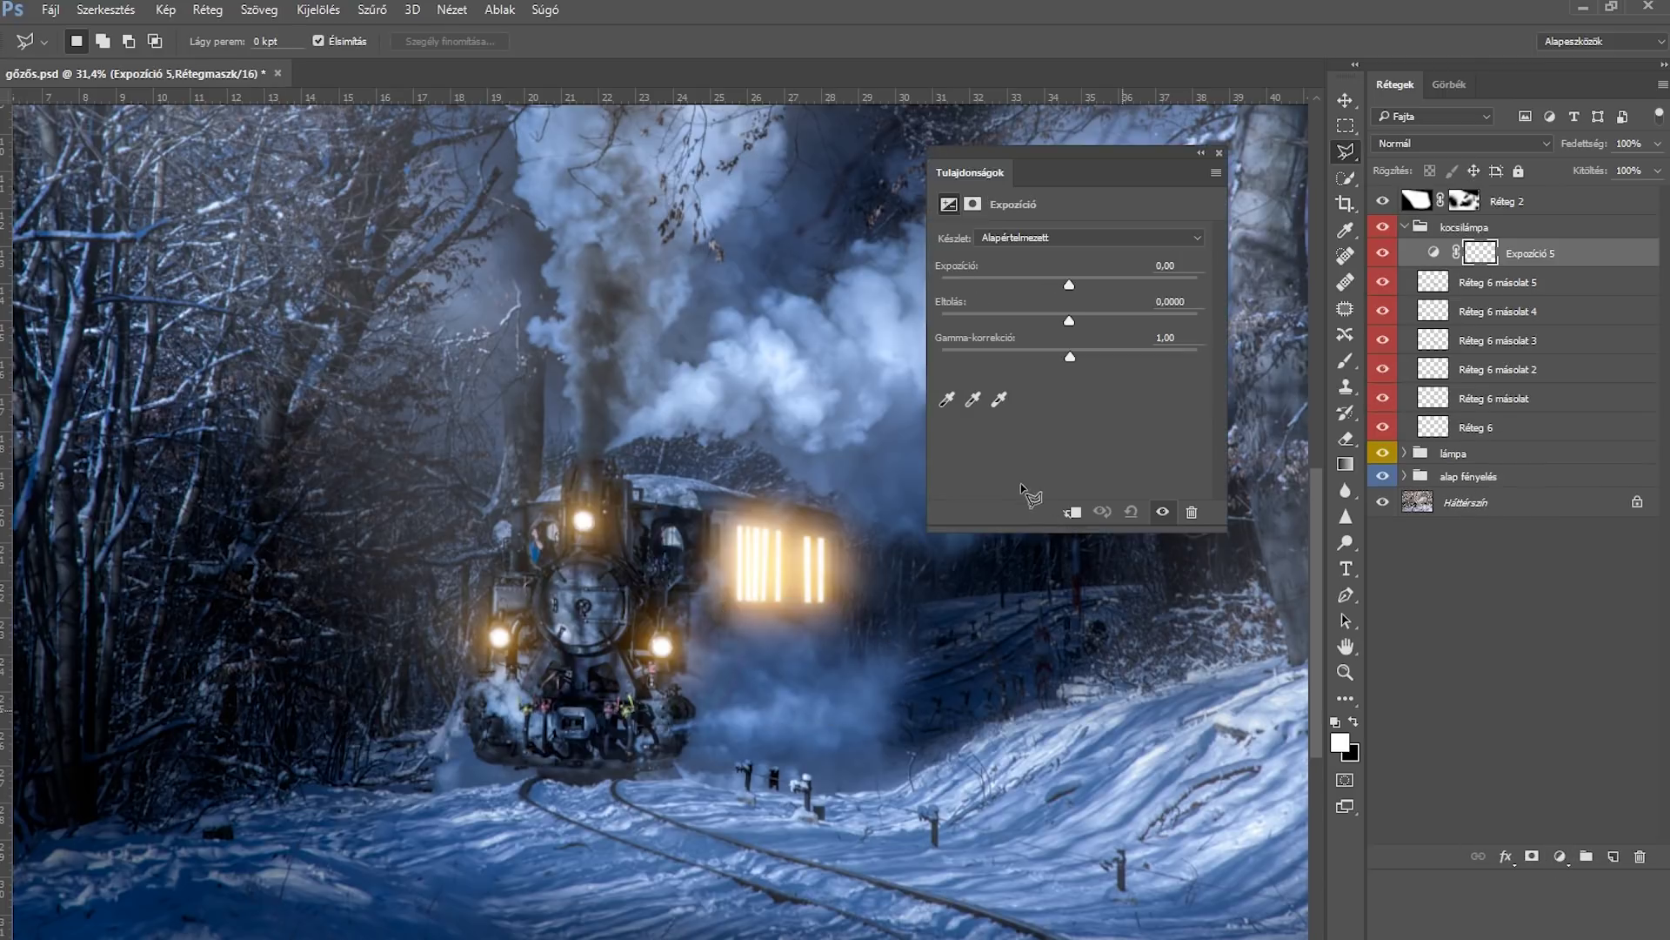
pyautogui.moveTo(1069, 284); pyautogui.dragTo(1089, 280)
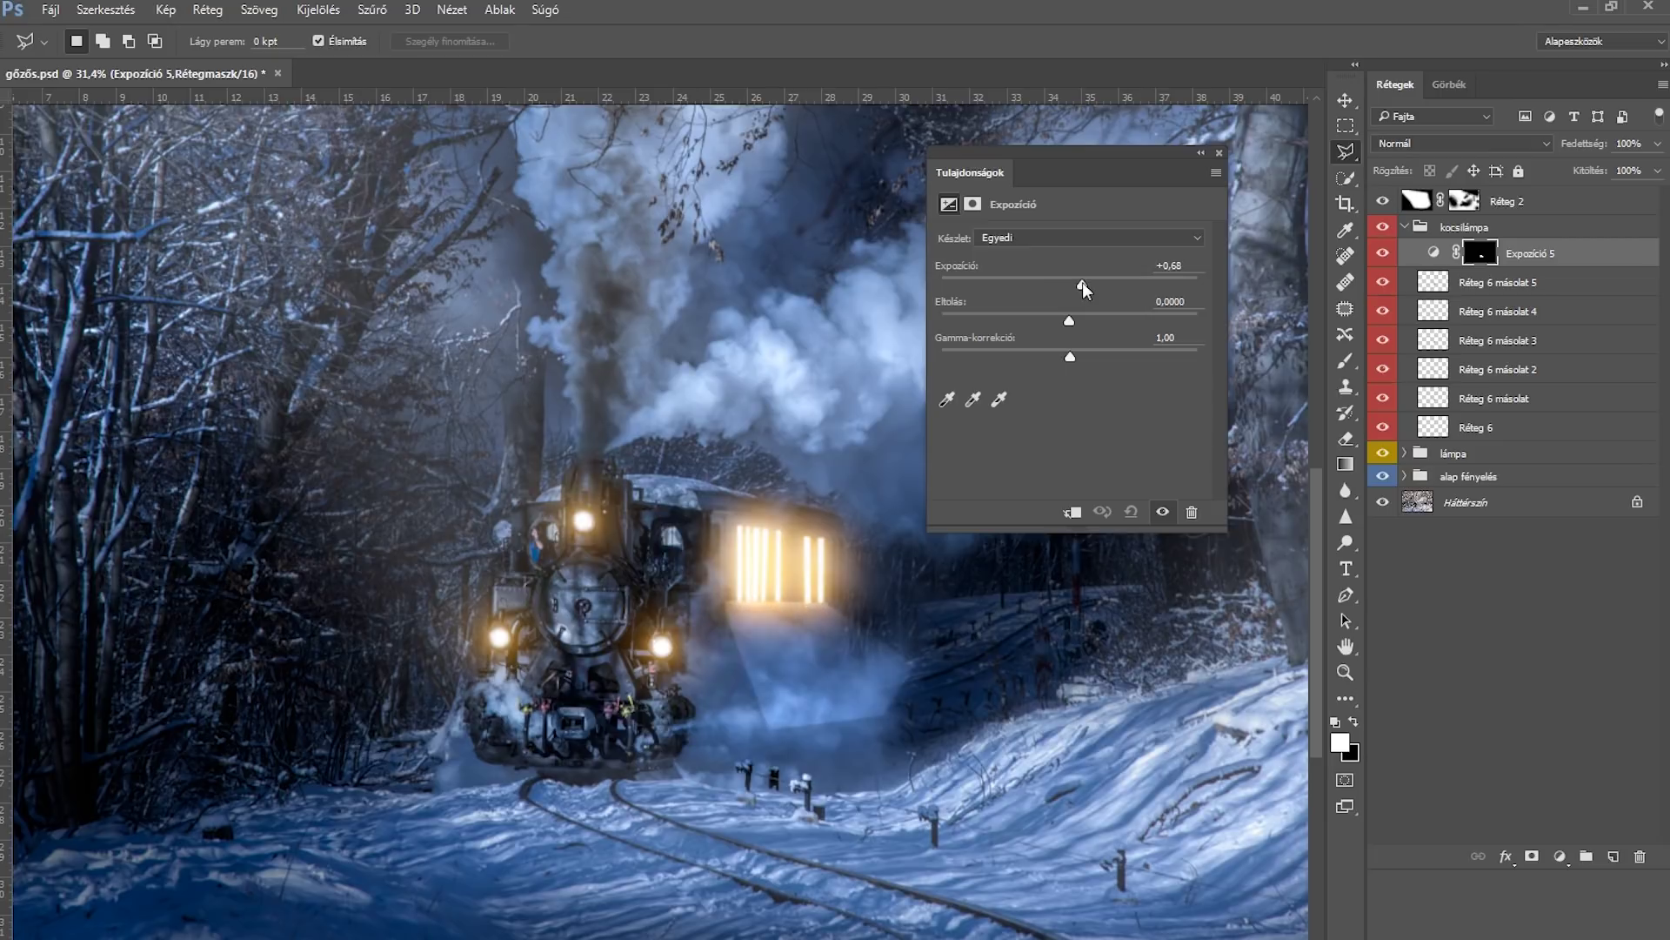
pyautogui.click(973, 203)
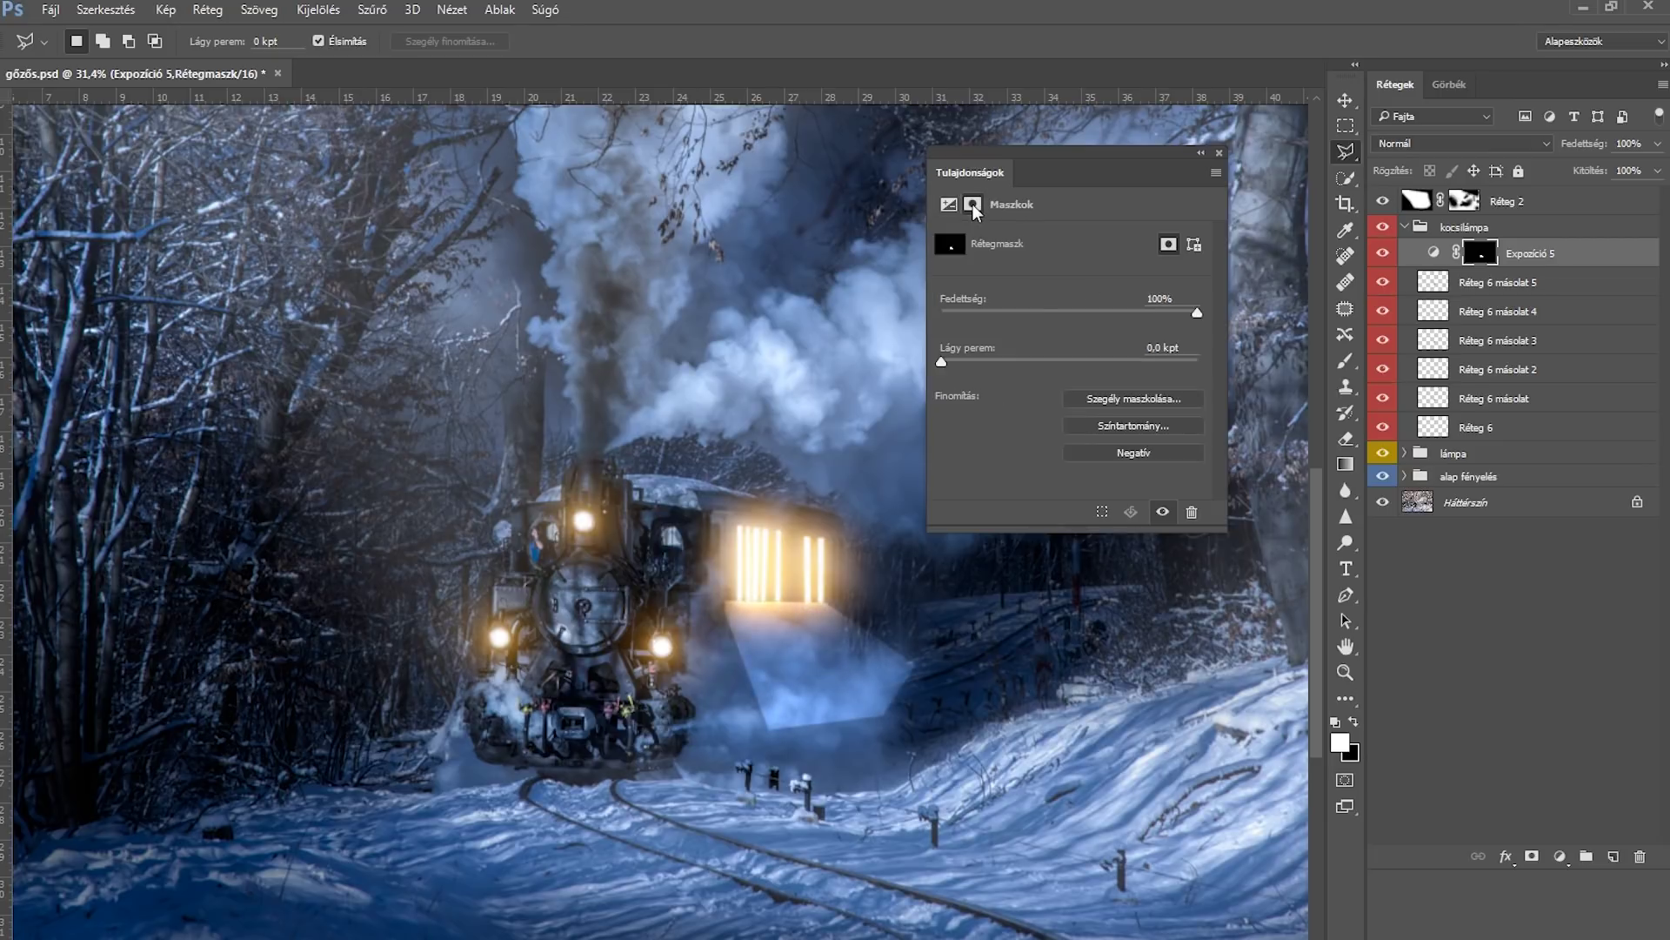
pyautogui.click(1030, 360)
pyautogui.click(1077, 358)
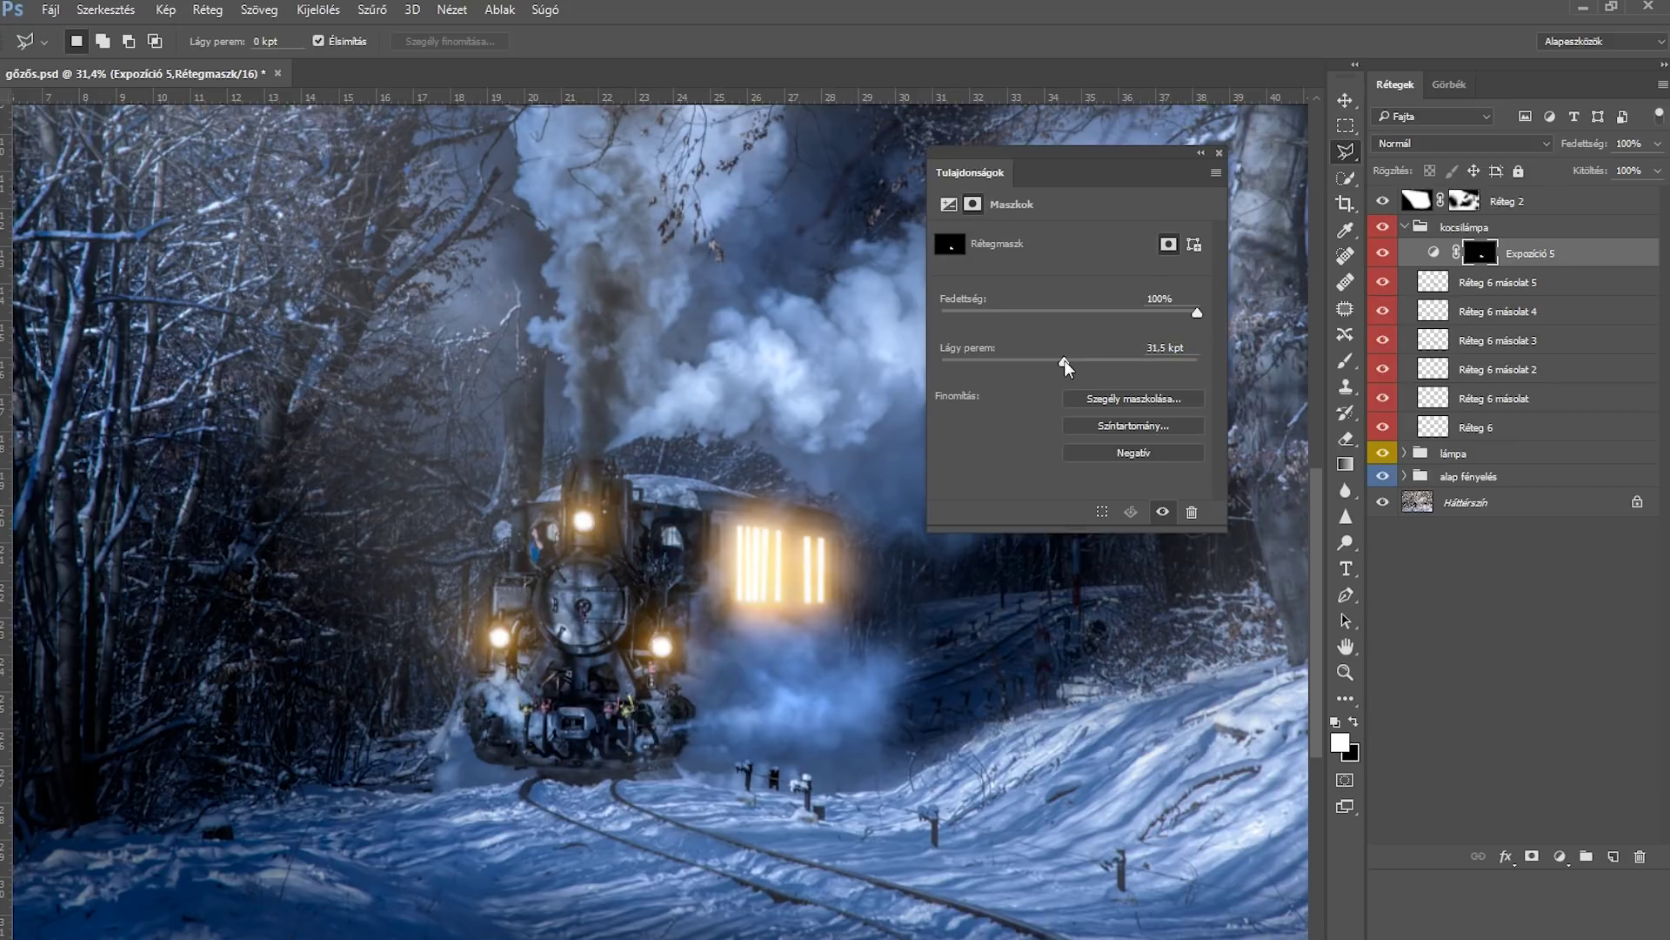
pyautogui.click(1220, 153)
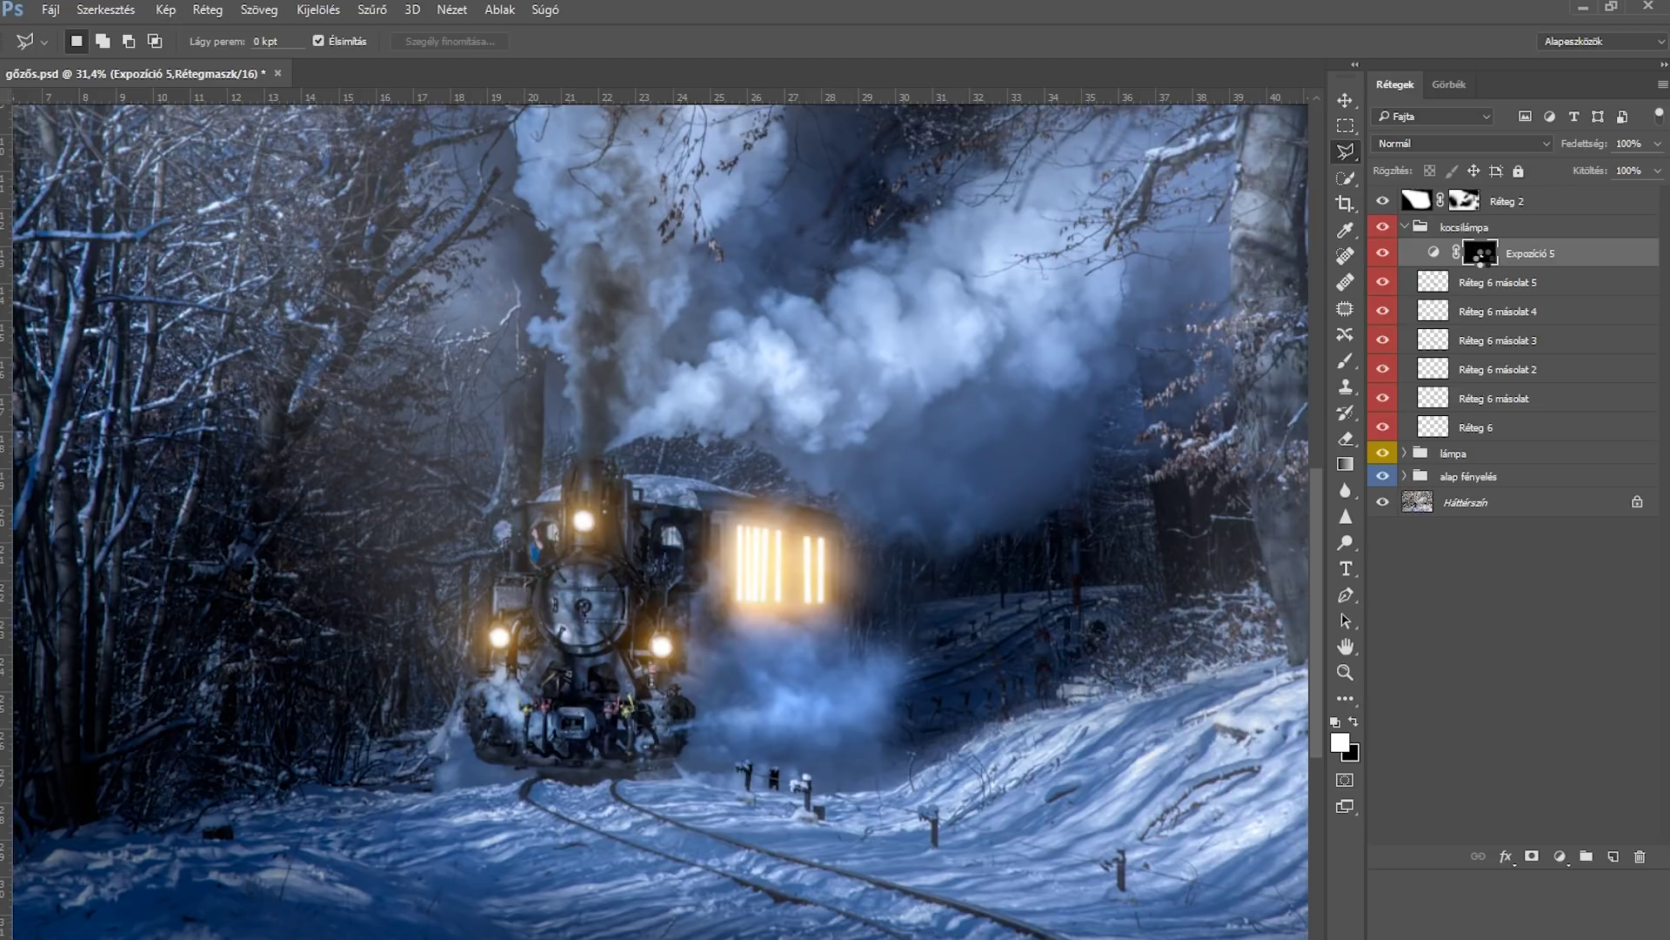
pyautogui.keyDown('ctrl'); pyautogui.click(1479, 261); pyautogui.keyUp('ctrl')
pyautogui.click(1559, 857)
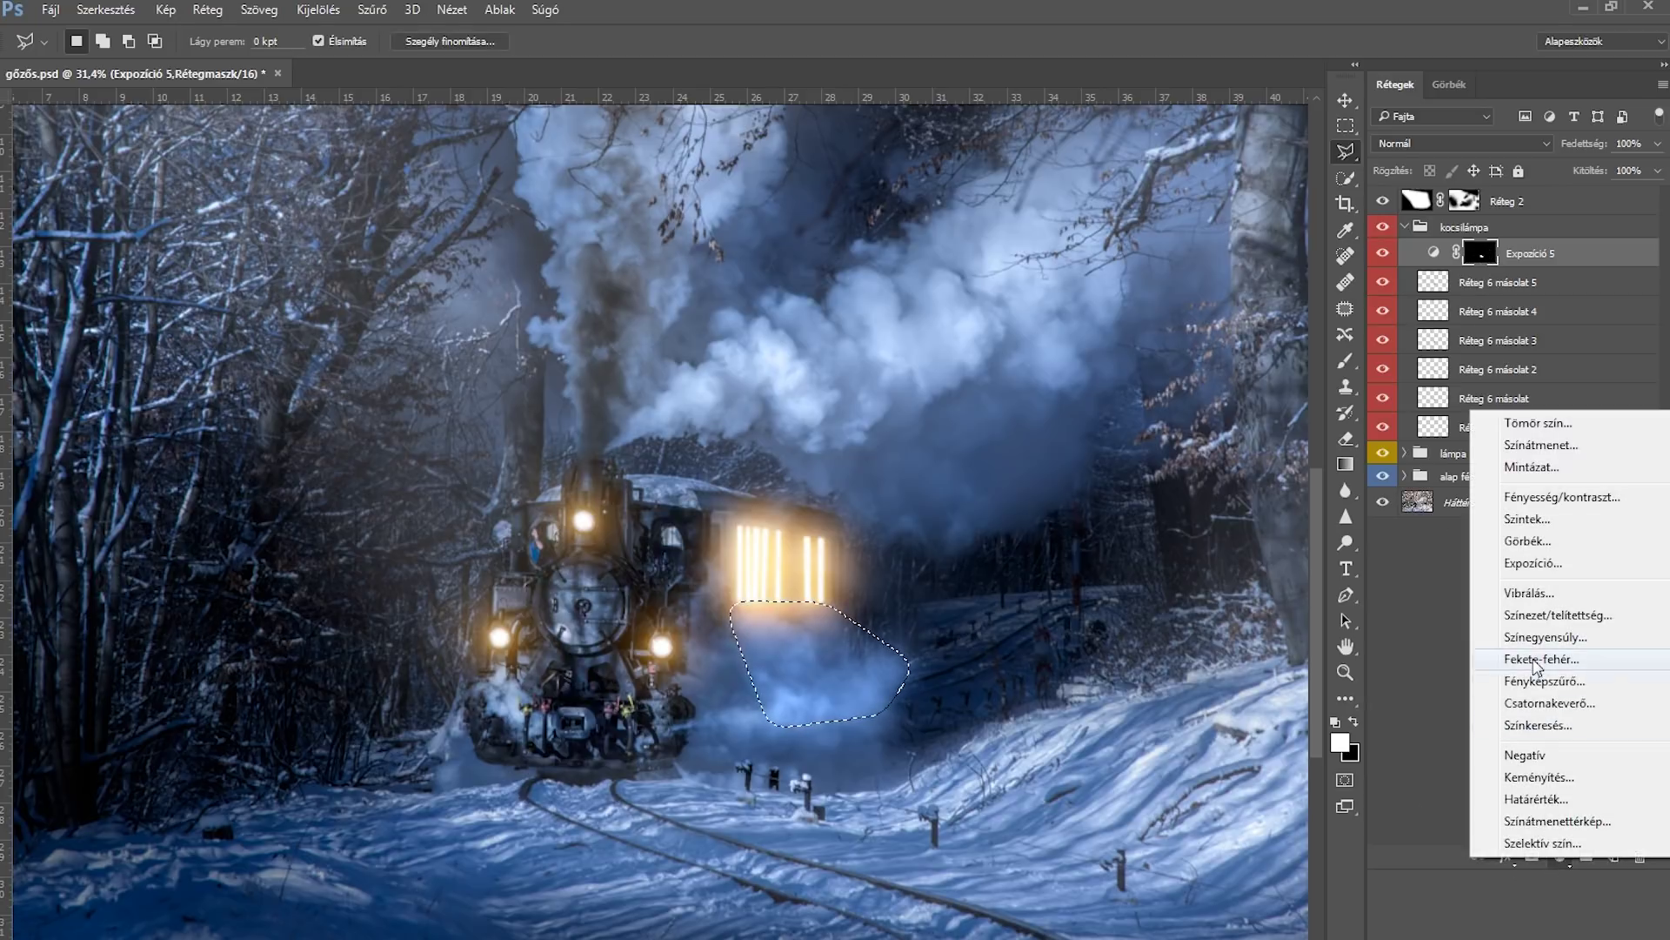
# Step: Add a colorized Hue/Saturation adjustment tinting the light spill golden orange
pyautogui.click(1543, 617)
pyautogui.click(1030, 403)
pyautogui.click(972, 306)
pyautogui.moveTo(973, 307); pyautogui.dragTo(969, 311)
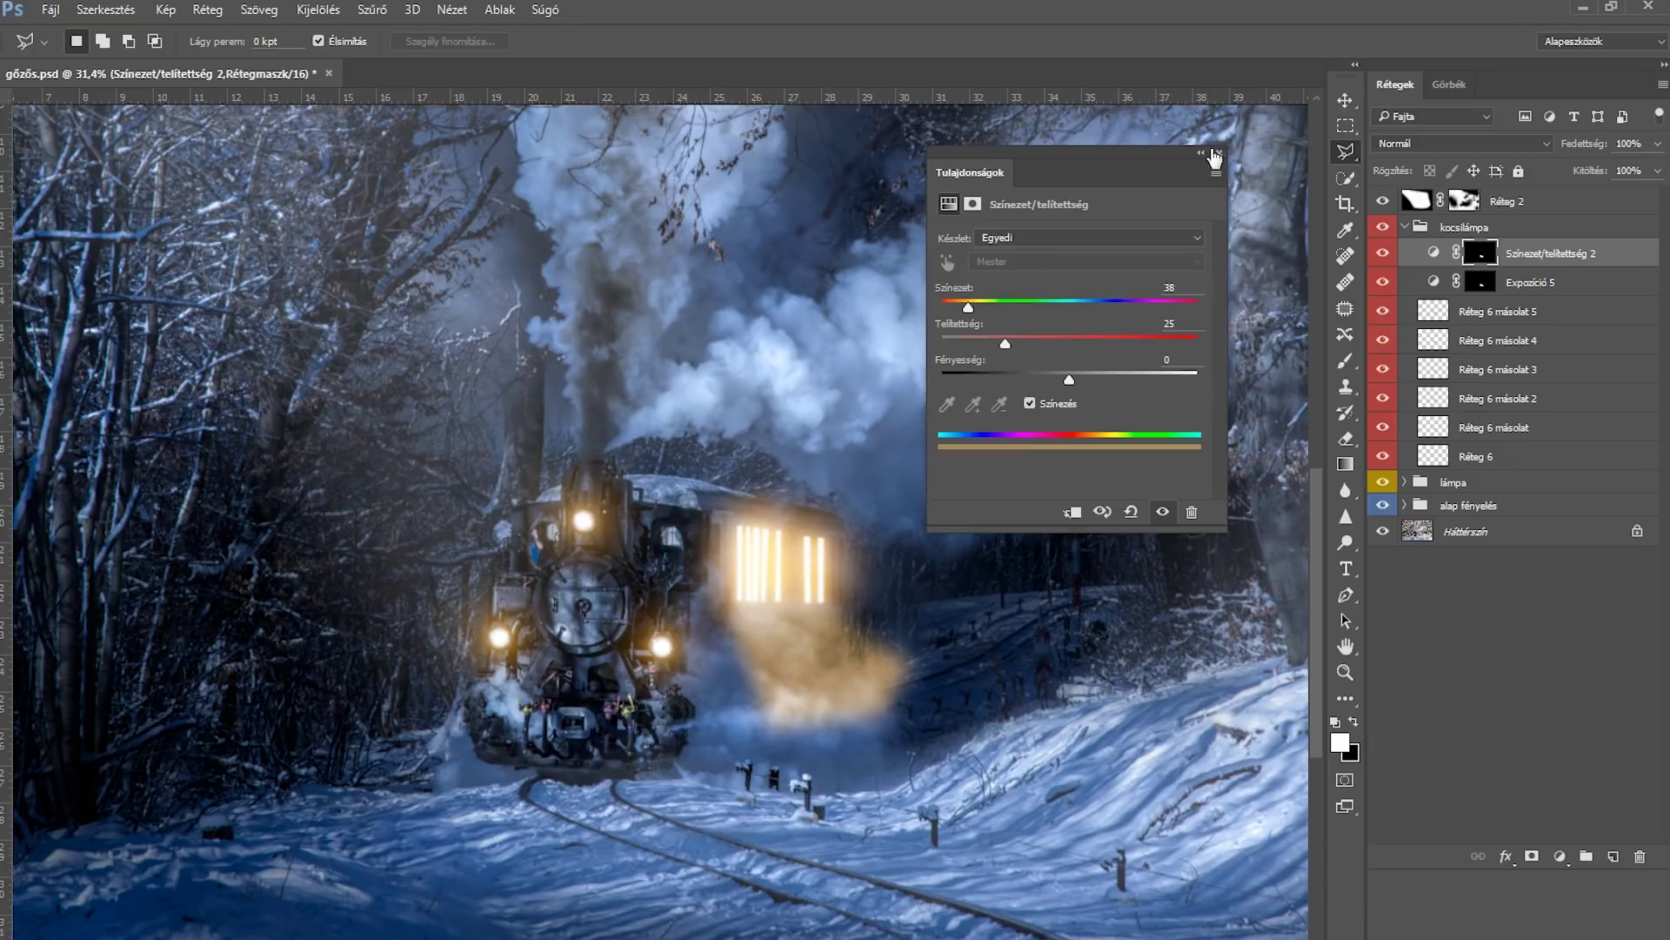
pyautogui.click(1218, 153)
# Step: Feather the Hue/Saturation tint layer's mask
pyautogui.doubleClick(1434, 253)
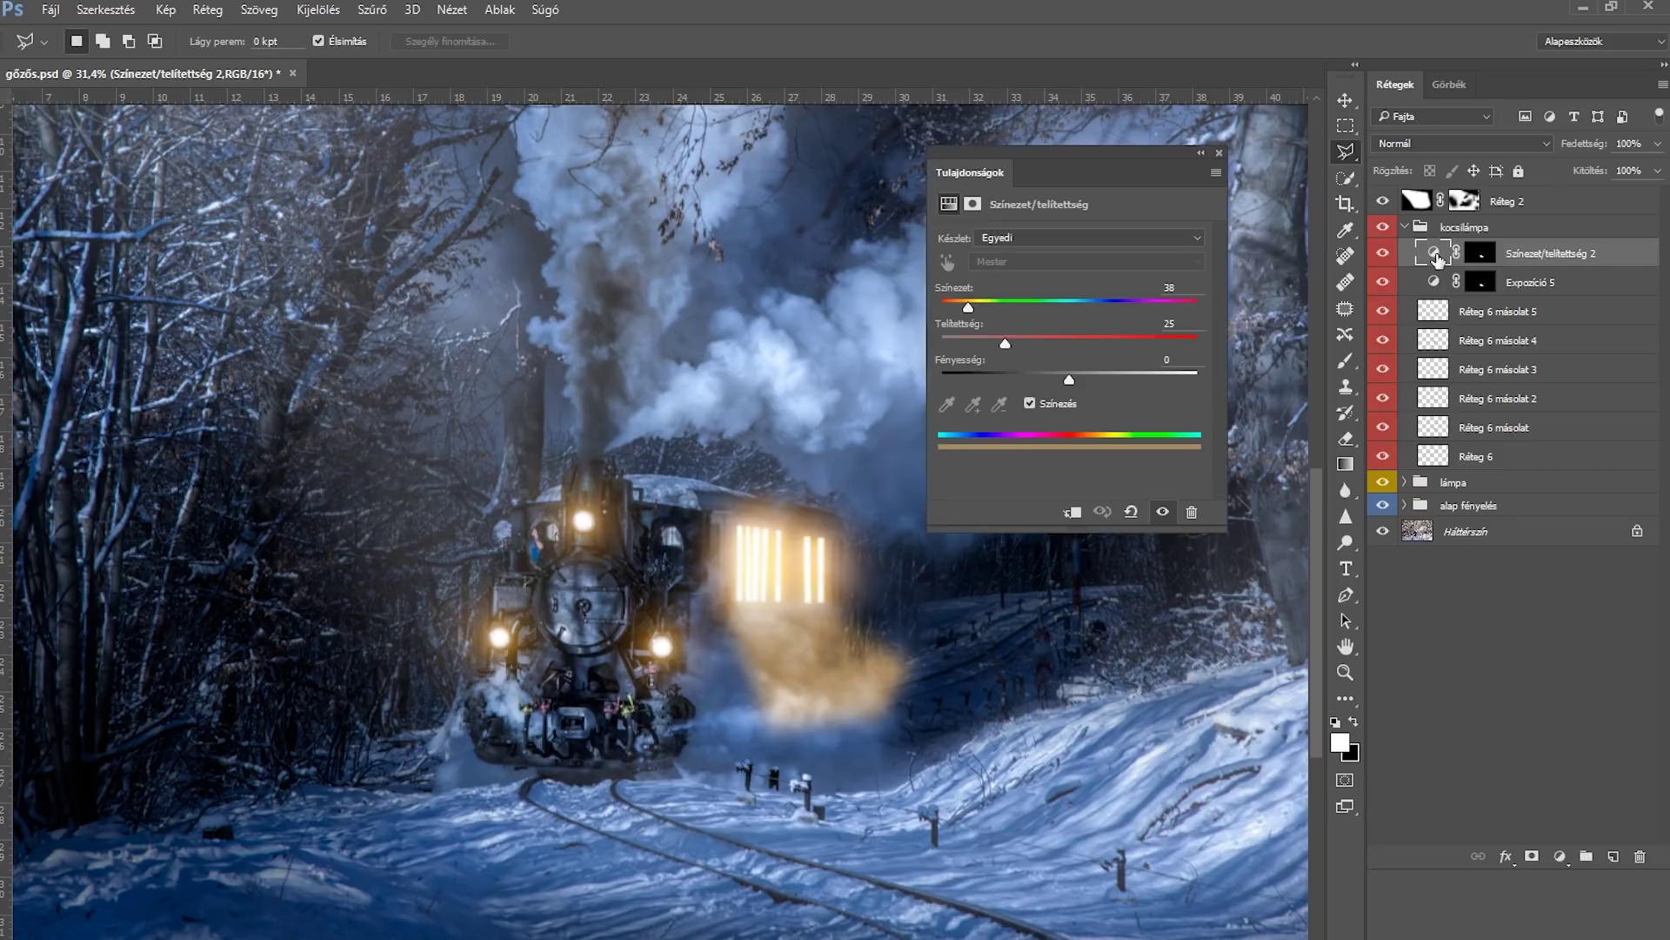
pyautogui.click(973, 204)
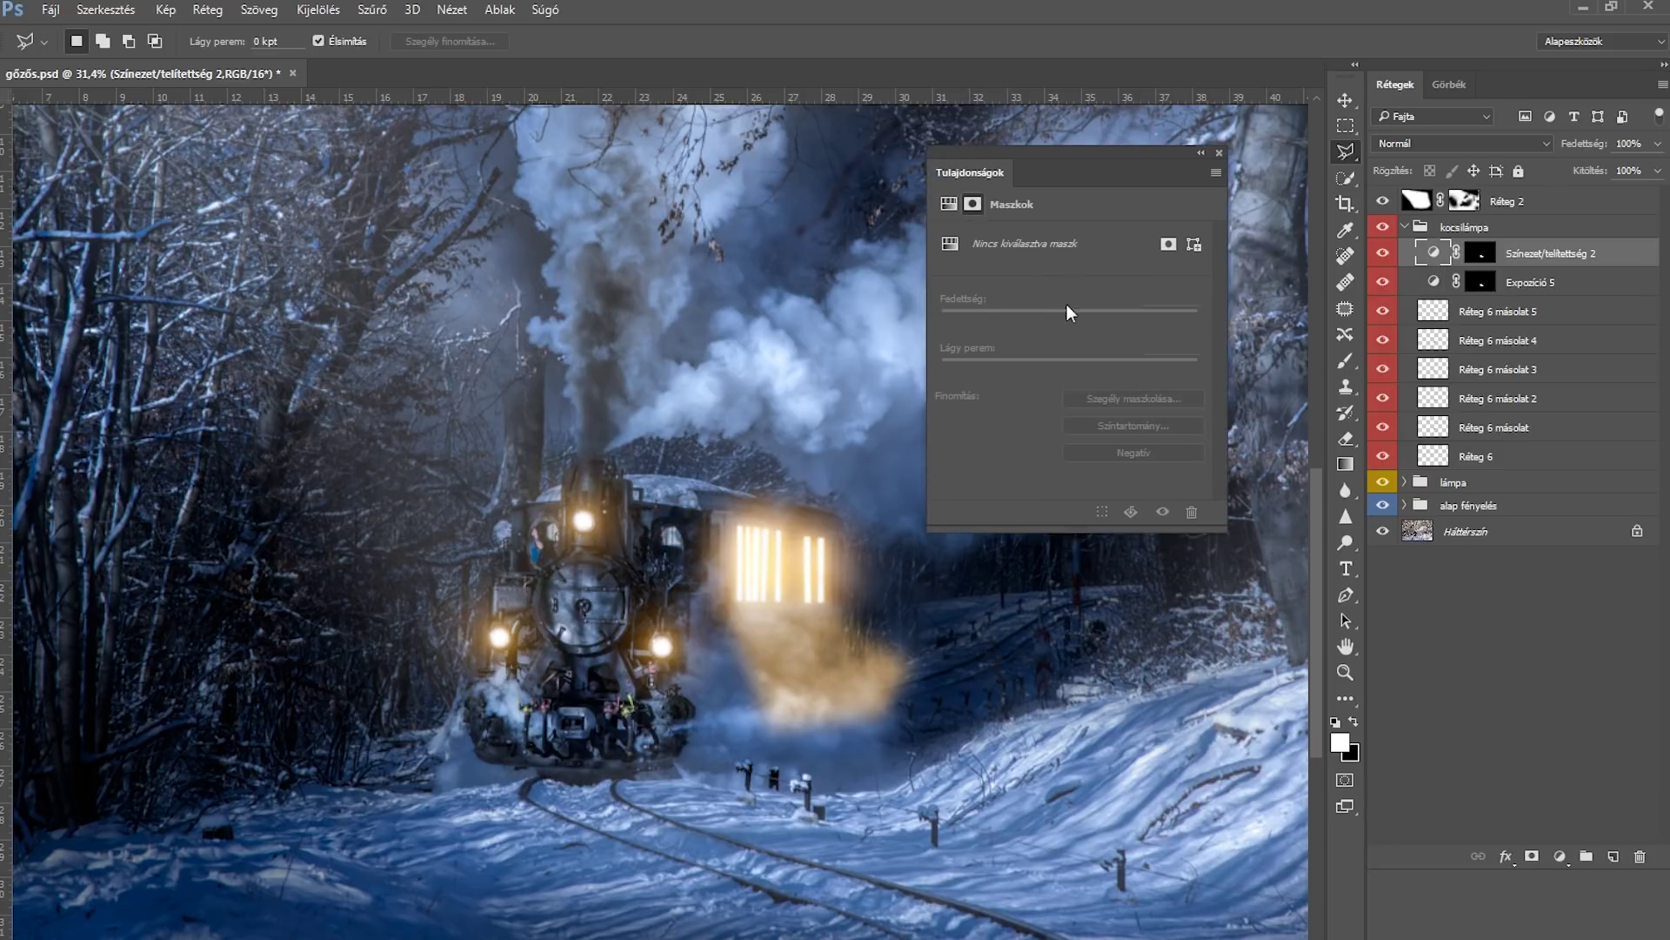
pyautogui.click(1481, 252)
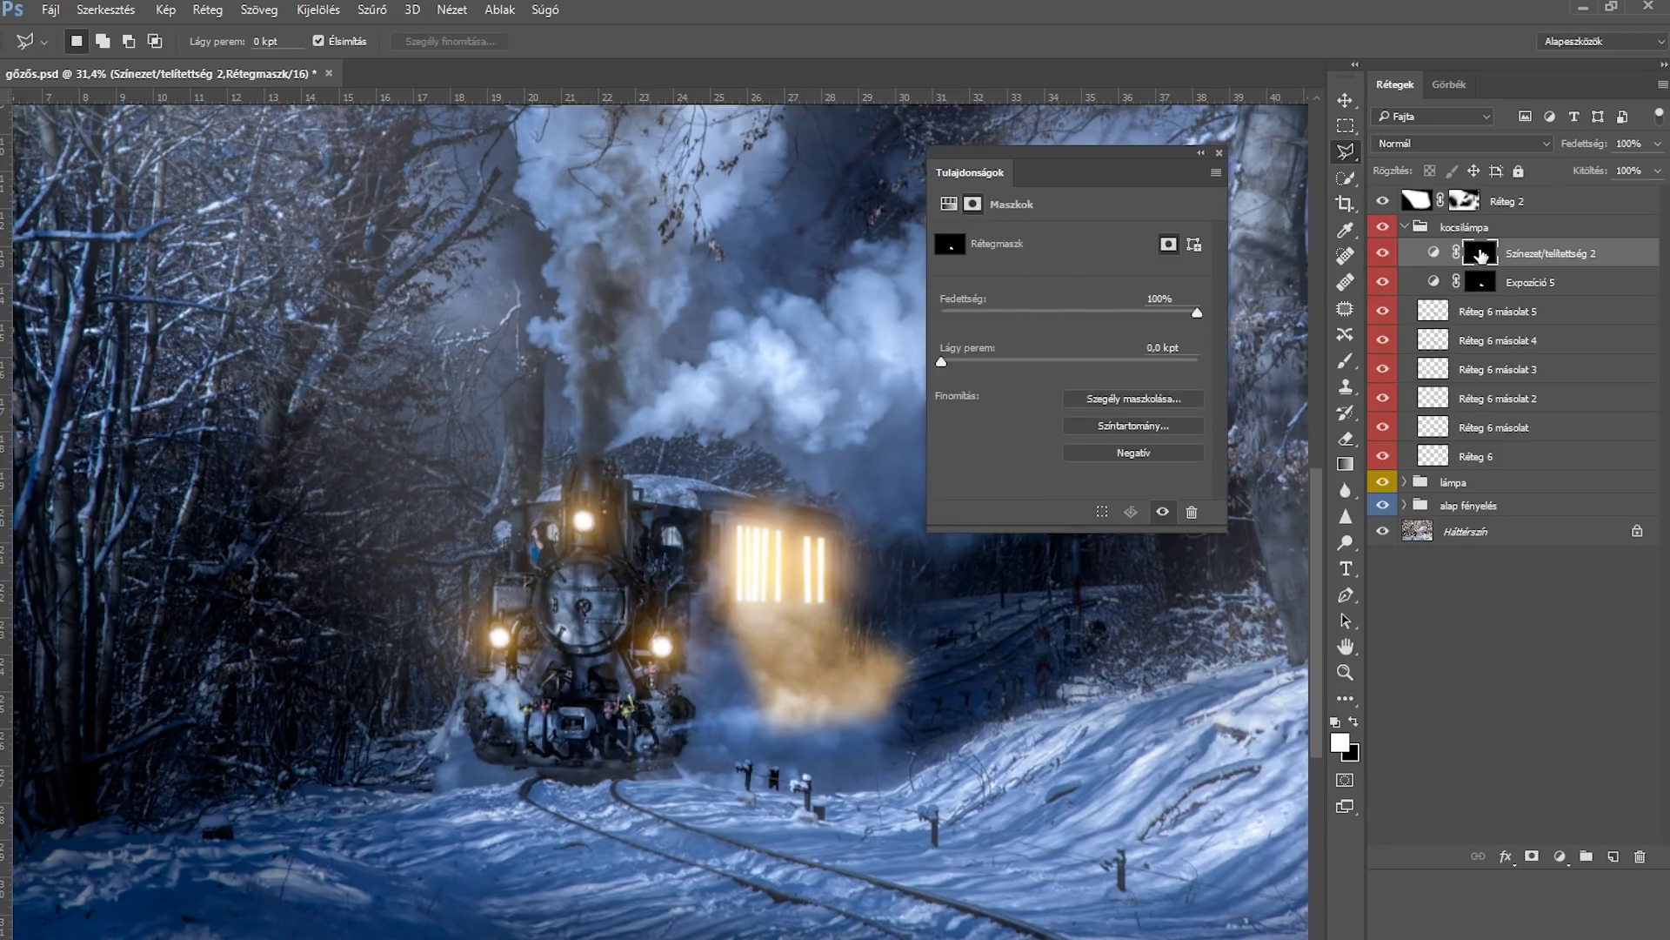
pyautogui.click(1007, 358)
pyautogui.click(1219, 152)
# Step: Strongly feather the Expozíció 5 exposure layer's mask
pyautogui.doubleClick(1434, 281)
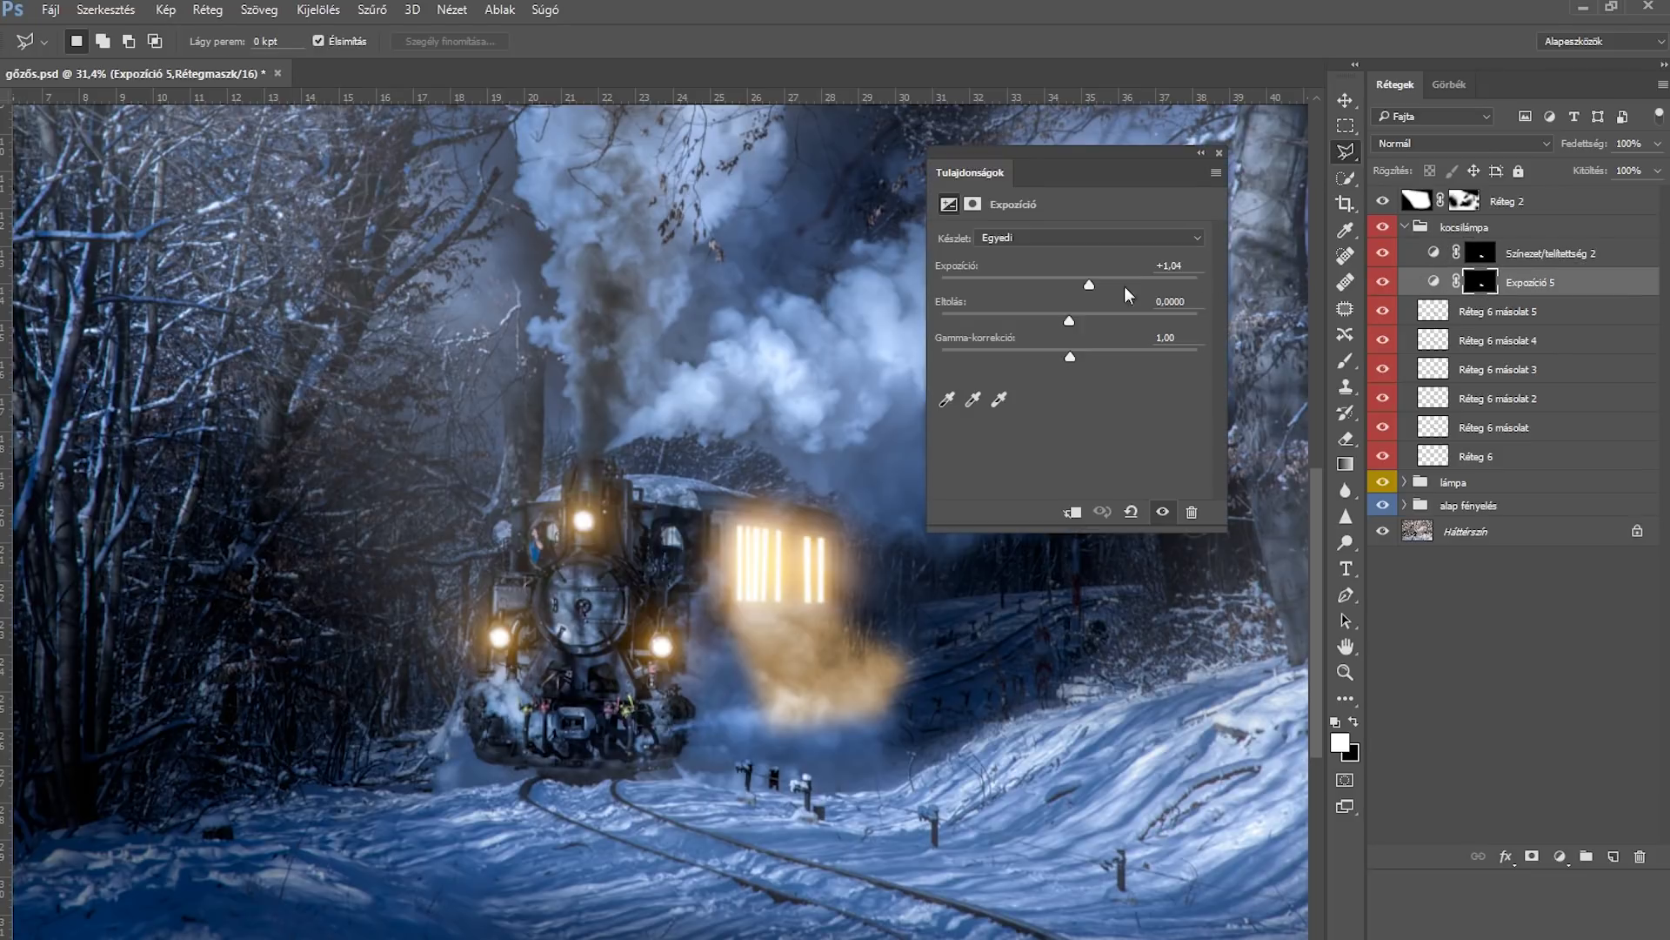
pyautogui.click(973, 204)
pyautogui.click(1109, 359)
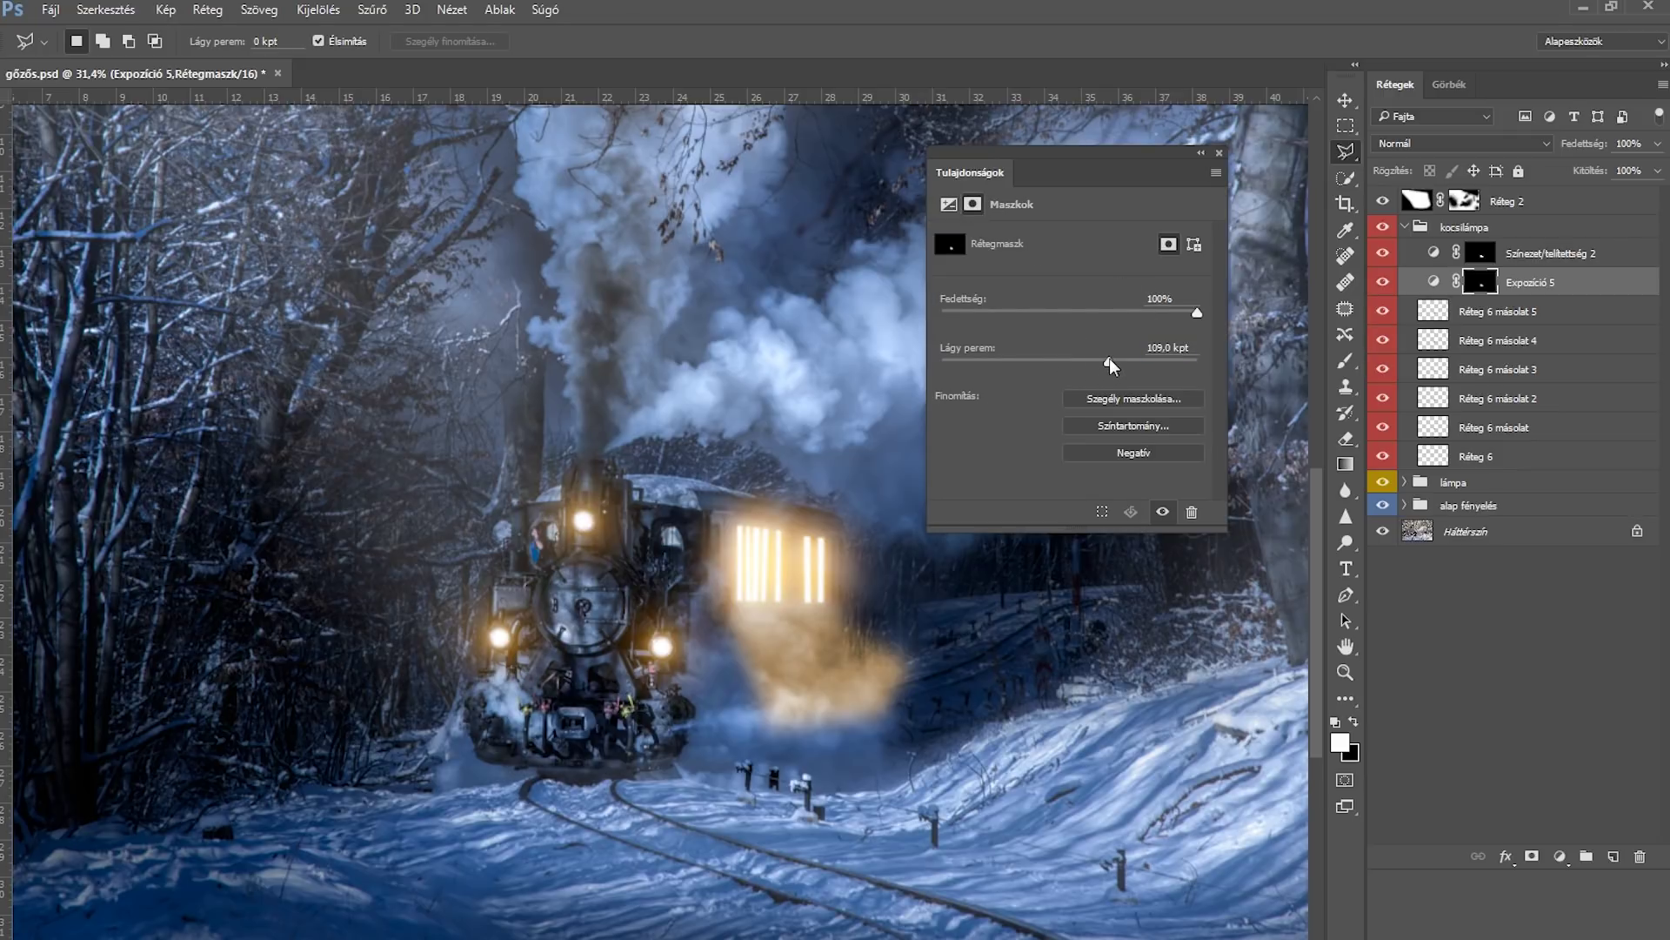
# Step: Settle the tint mask feather at about 50,2 px and target the Expozíció 5 mask
pyautogui.hotkey('alt', ']')
pyautogui.moveTo(1129, 363); pyautogui.dragTo(1093, 361)
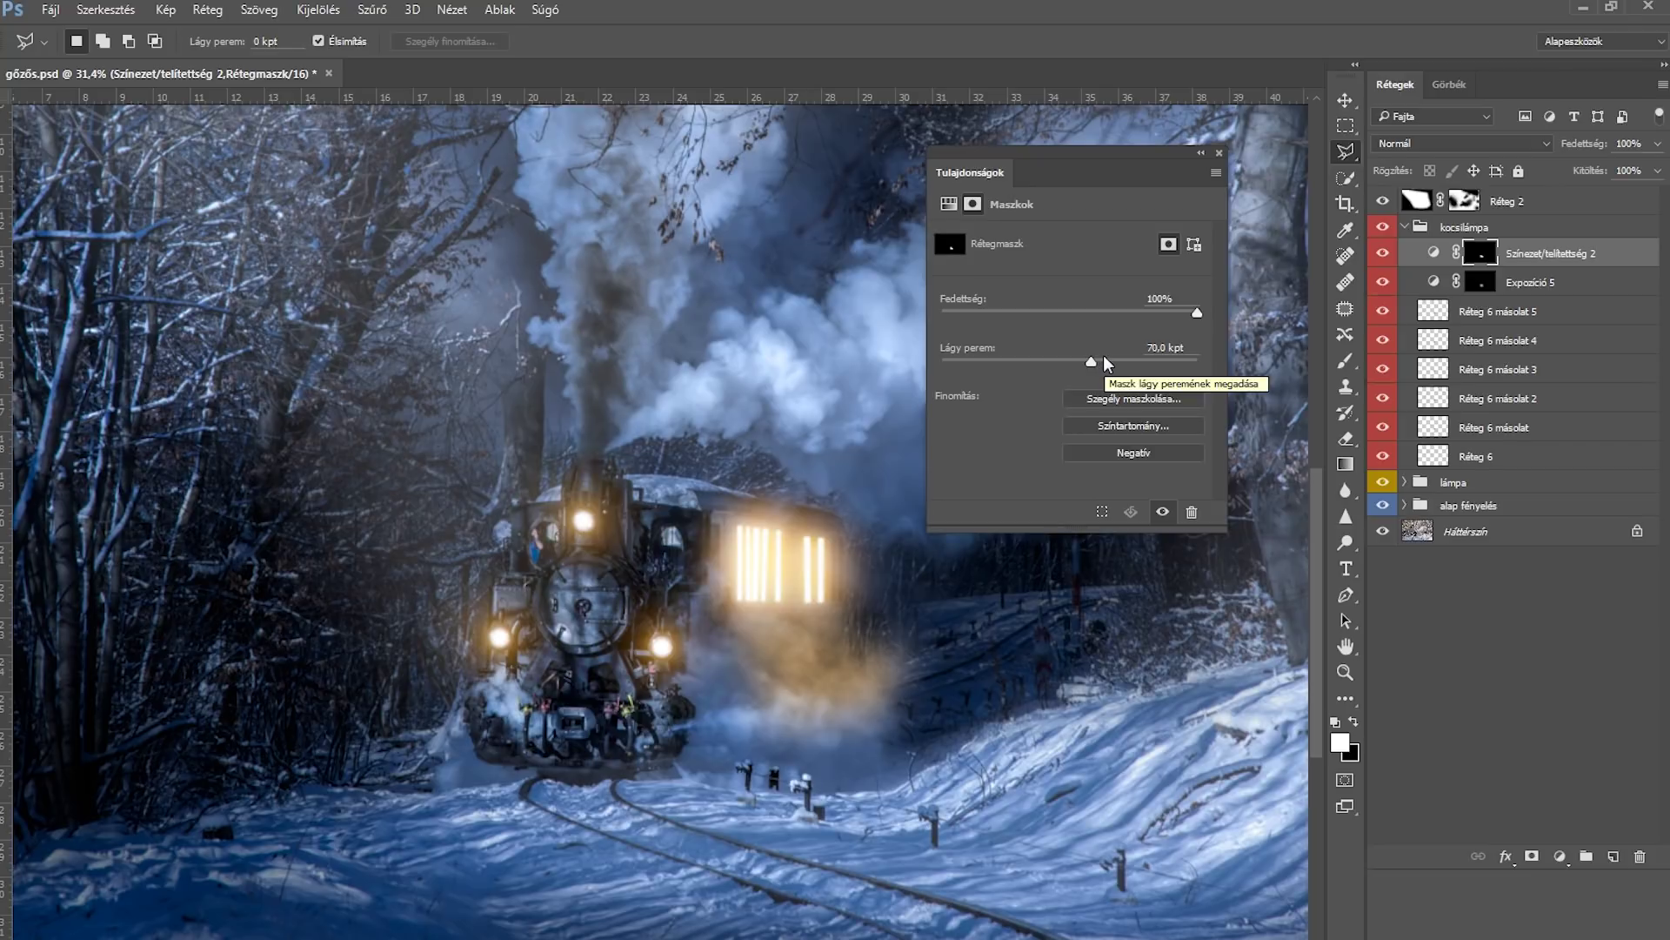
pyautogui.click(1105, 359)
pyautogui.moveTo(1105, 359); pyautogui.dragTo(1082, 359)
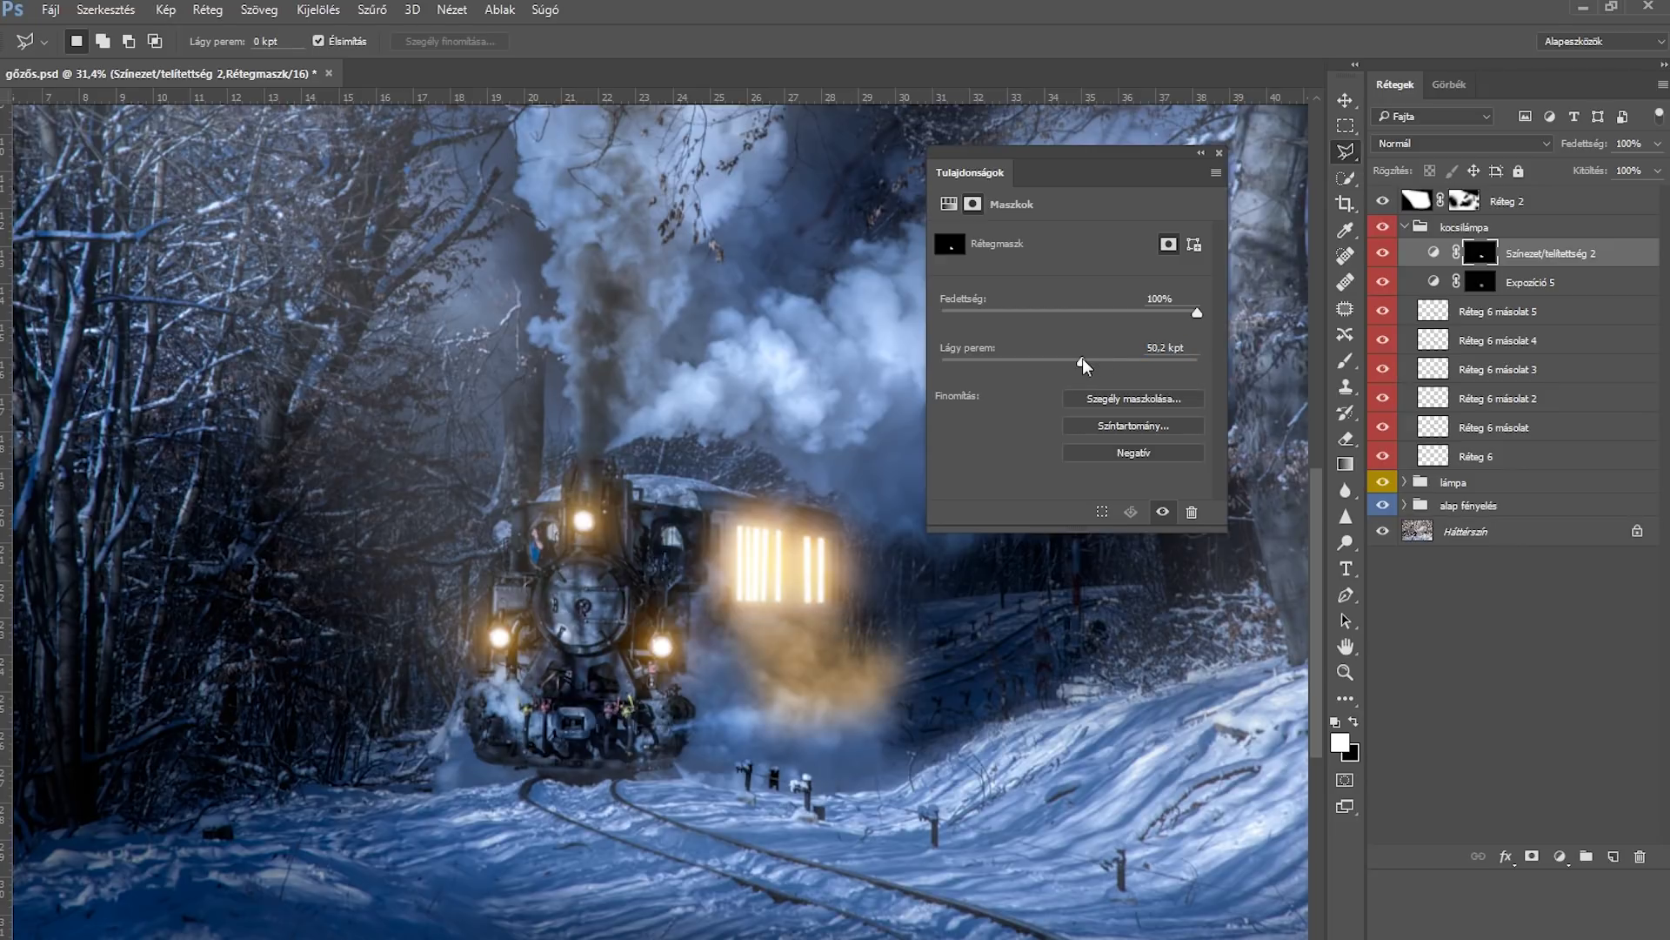
pyautogui.click(1219, 153)
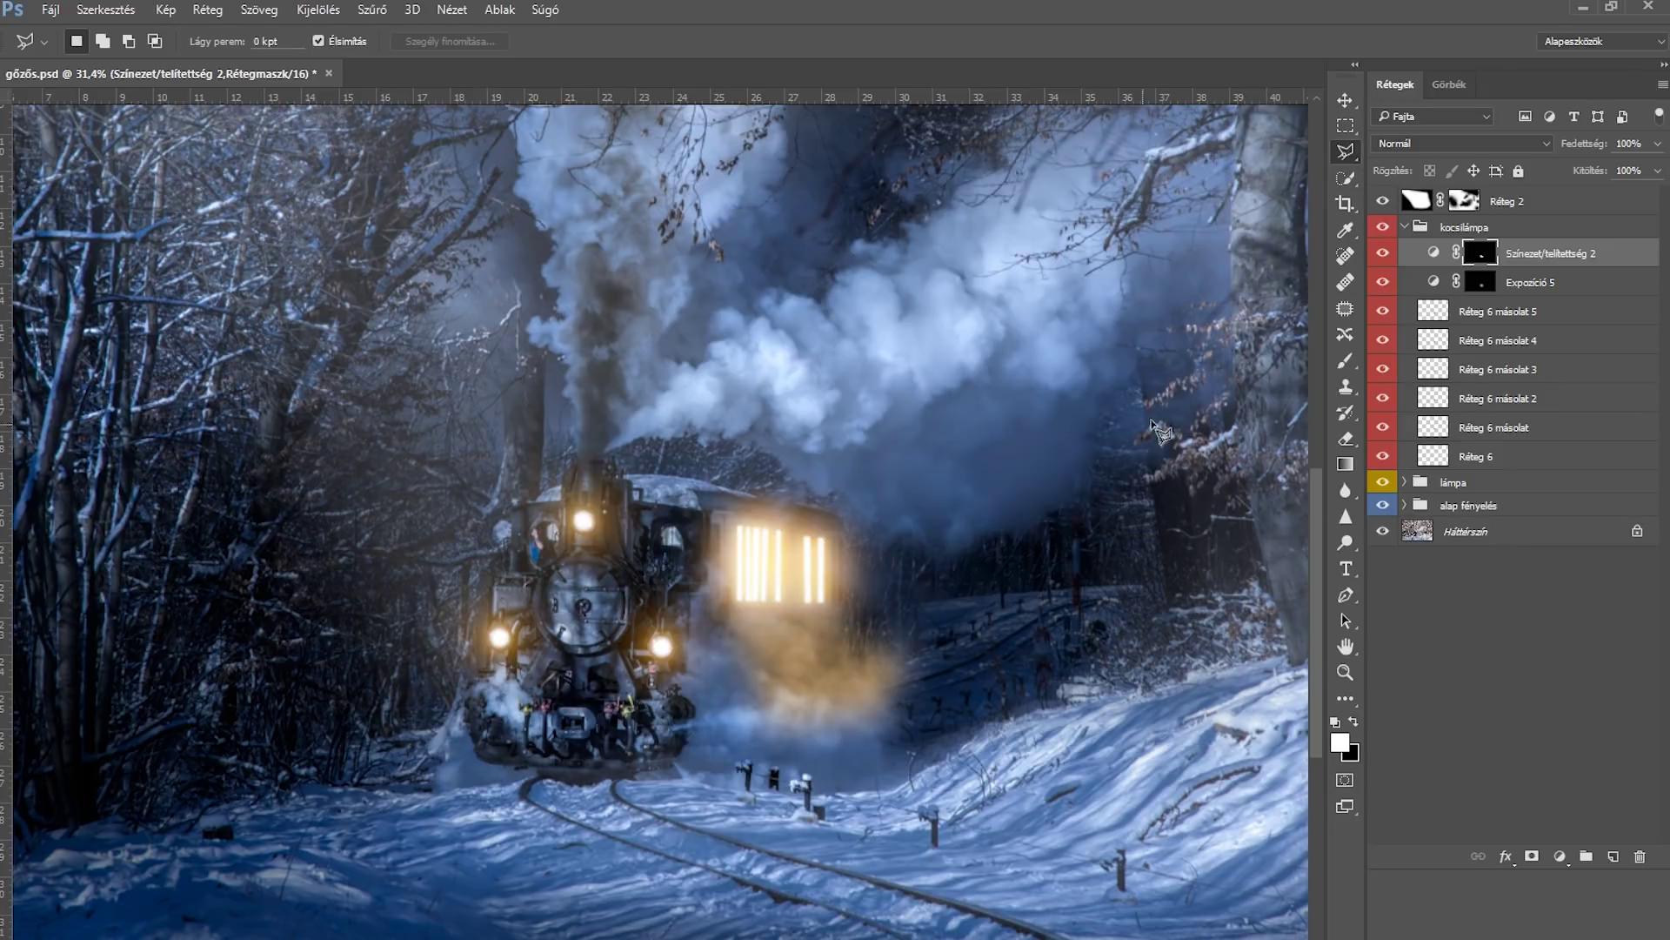
pyautogui.scroll(-1, 957, 522)
pyautogui.scroll(1, 932, 517)
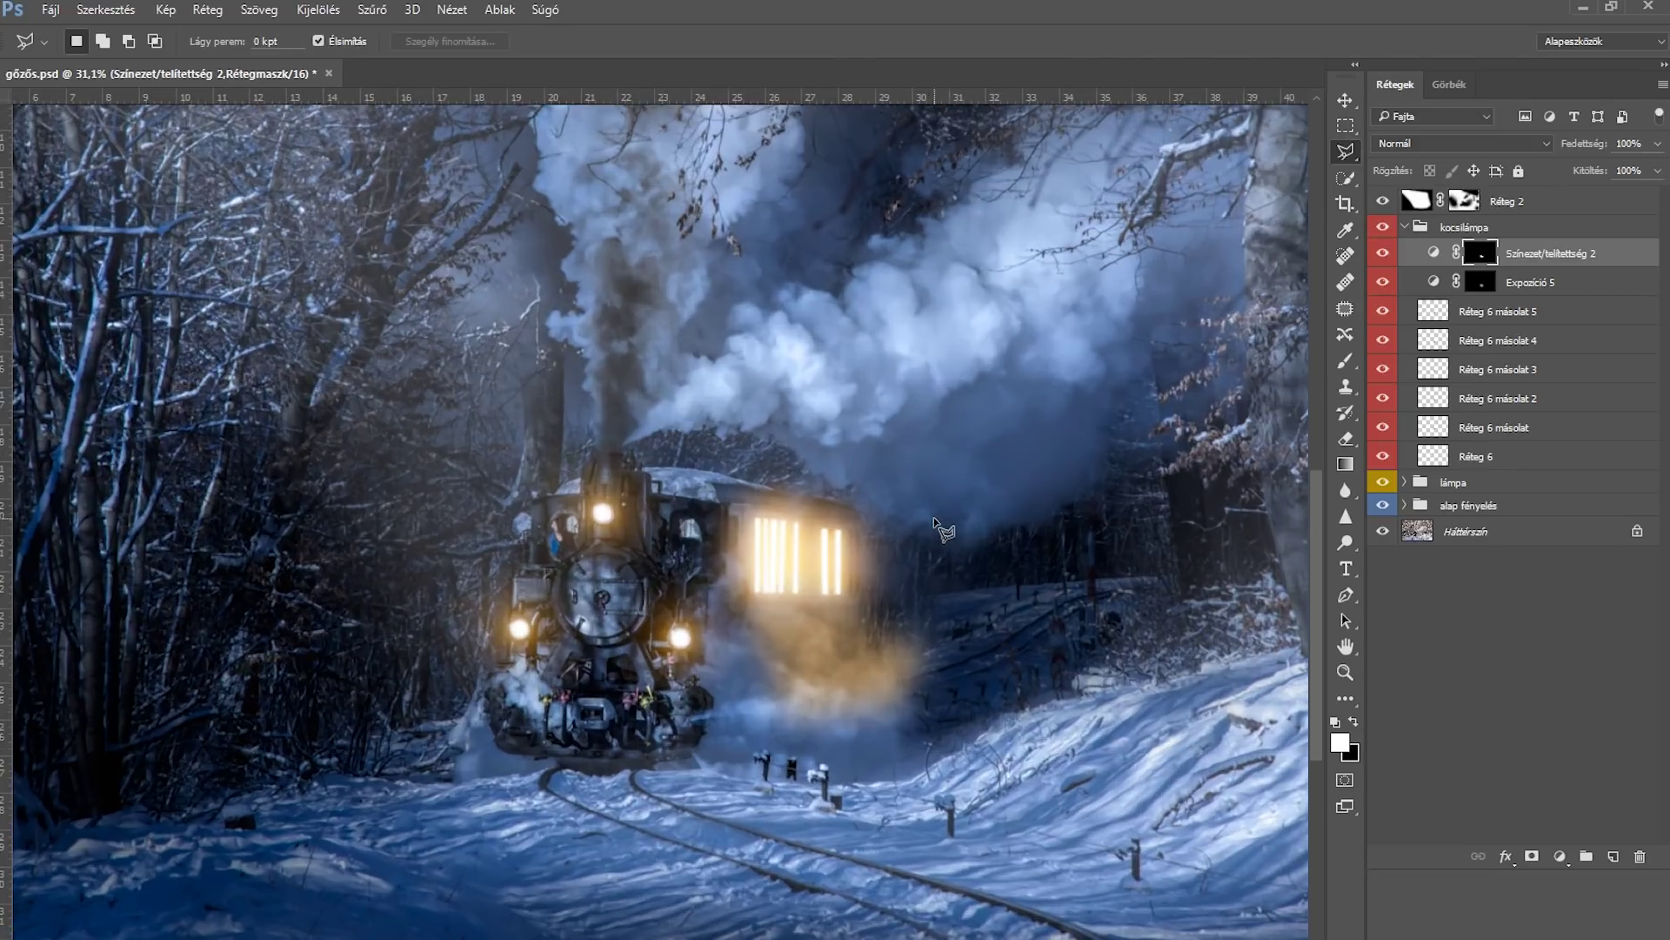
pyautogui.click(1470, 282)
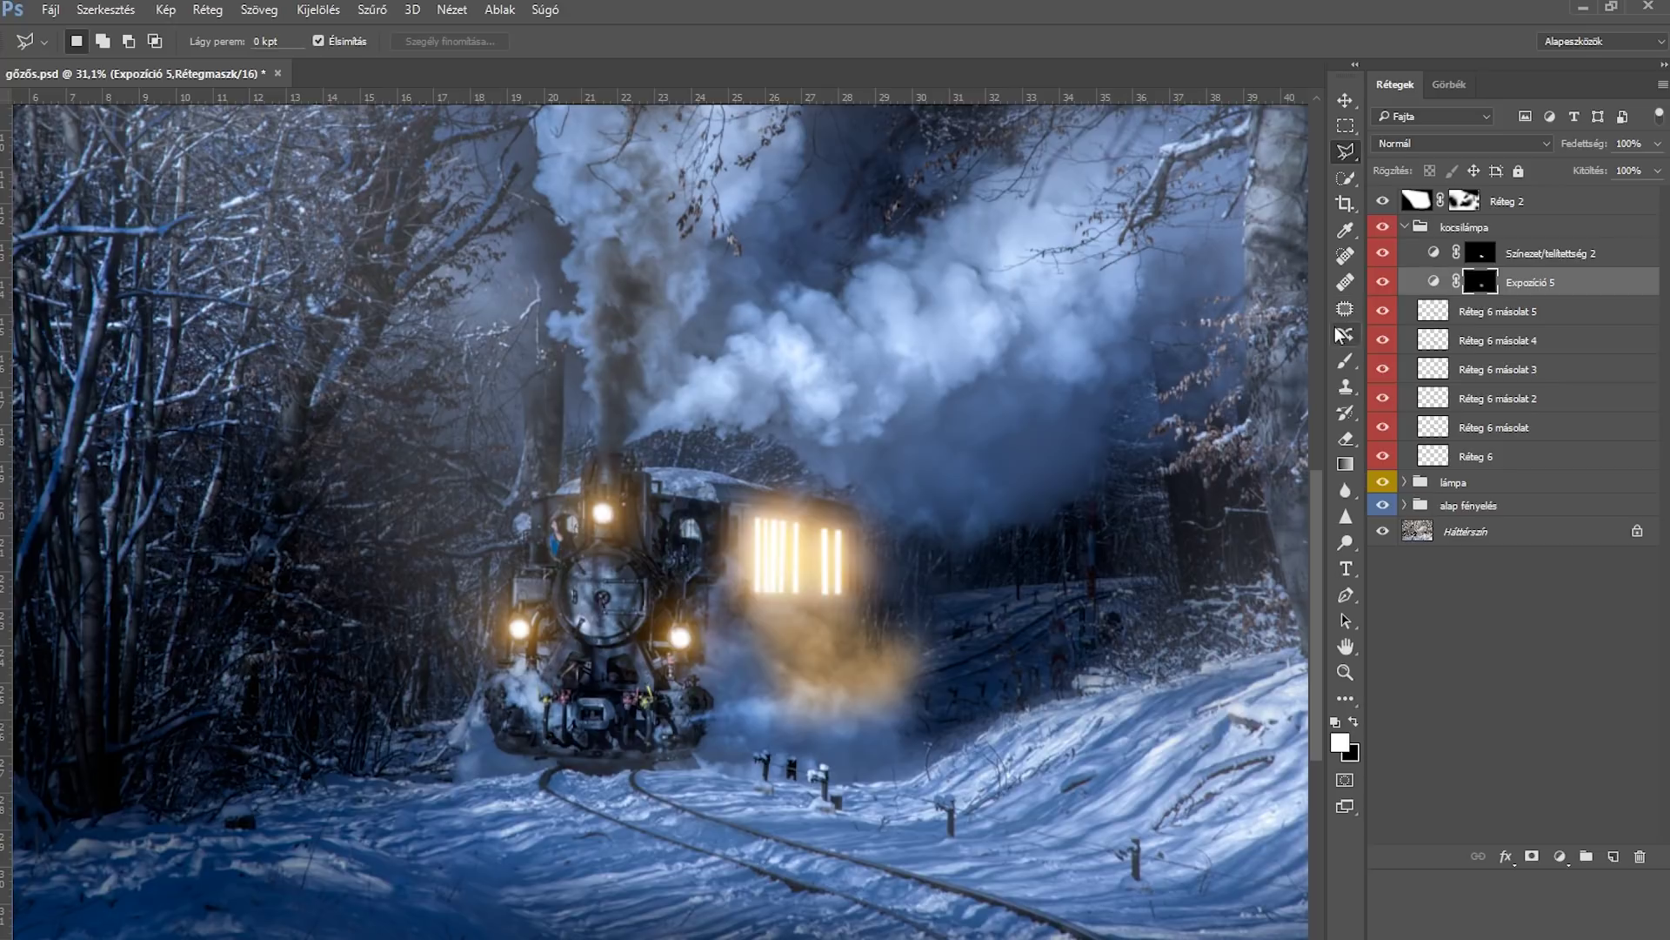
# Step: With a 321 px Eraser, paint soft glow below the carriage windows on the Expozíció 5 mask
pyautogui.click(1345, 438)
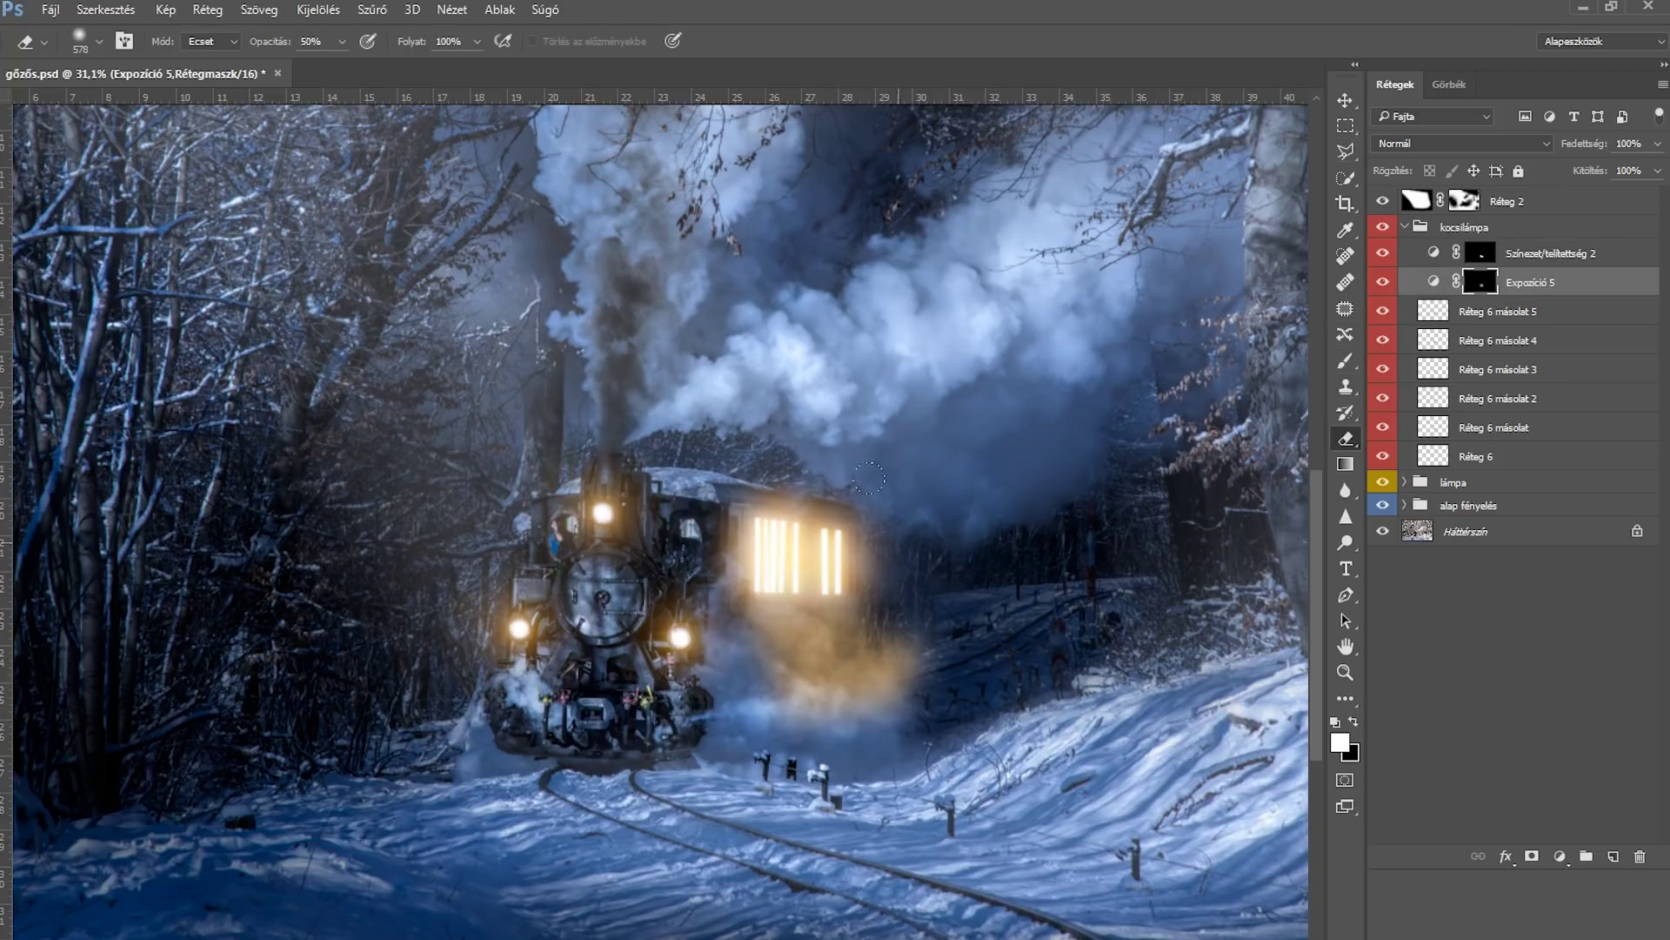
pyautogui.moveTo(718, 700)
pyautogui.mouseDown()
pyautogui.moveTo(681, 702)
pyautogui.moveTo(655, 679)
pyautogui.mouseUp()
pyautogui.keyDown('alt'); pyautogui.rightClick(763, 677); pyautogui.keyUp('alt')
pyautogui.keyDown('alt'); pyautogui.rightClick(785, 688); pyautogui.keyUp('alt')
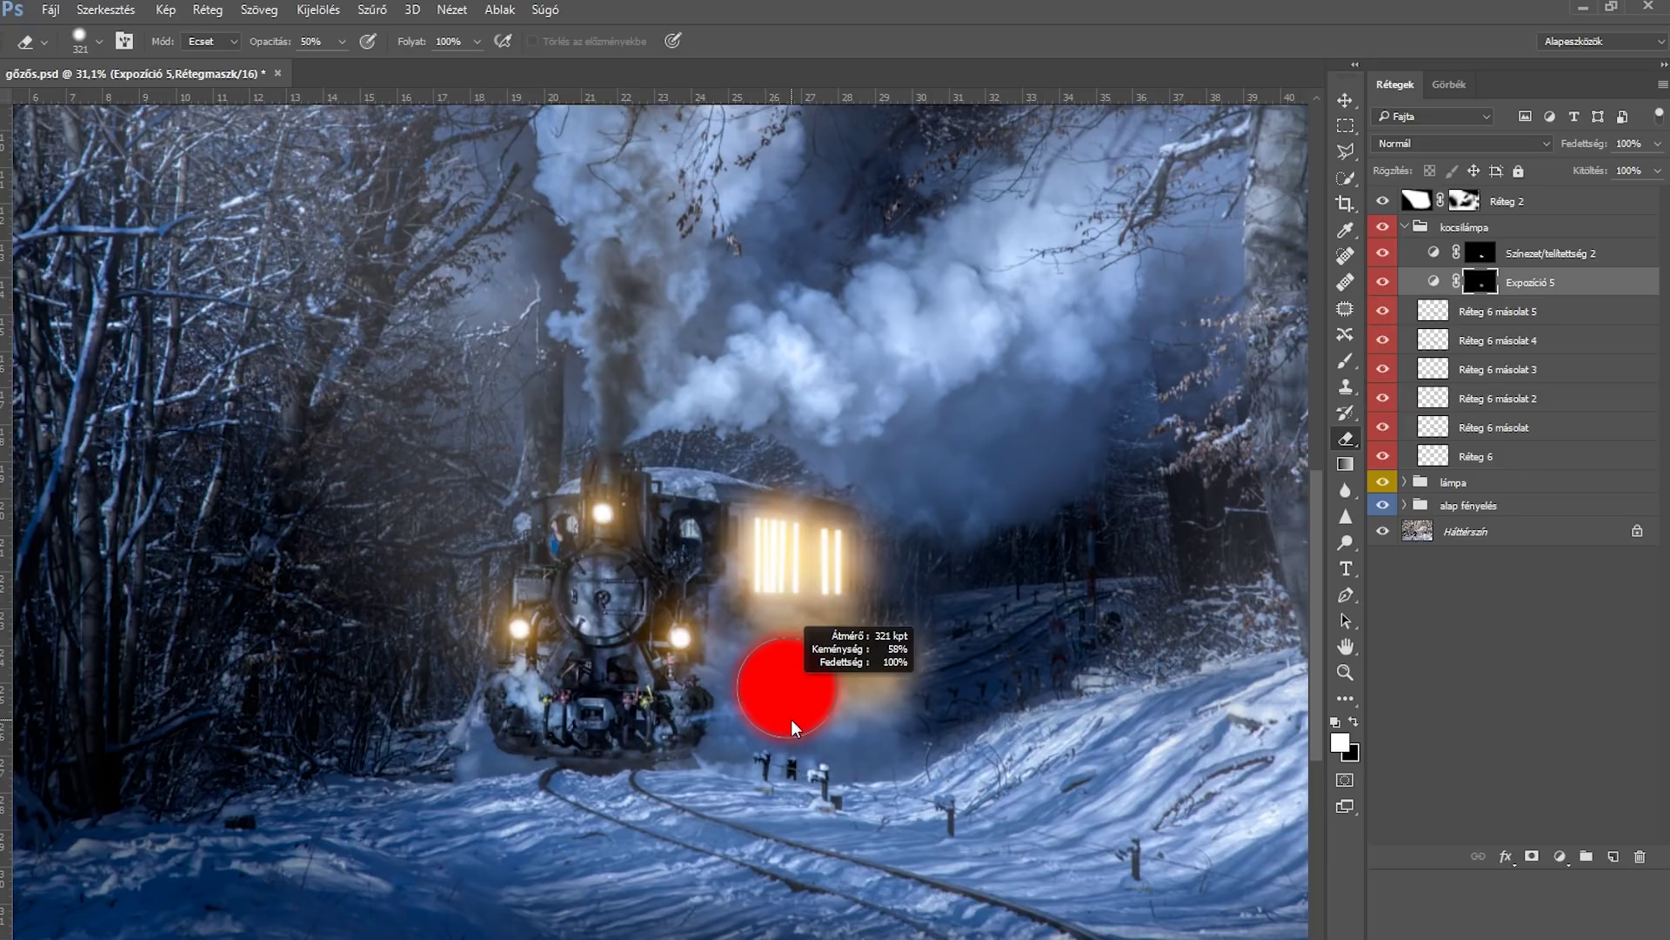
pyautogui.moveTo(787, 676); pyautogui.dragTo(874, 679)
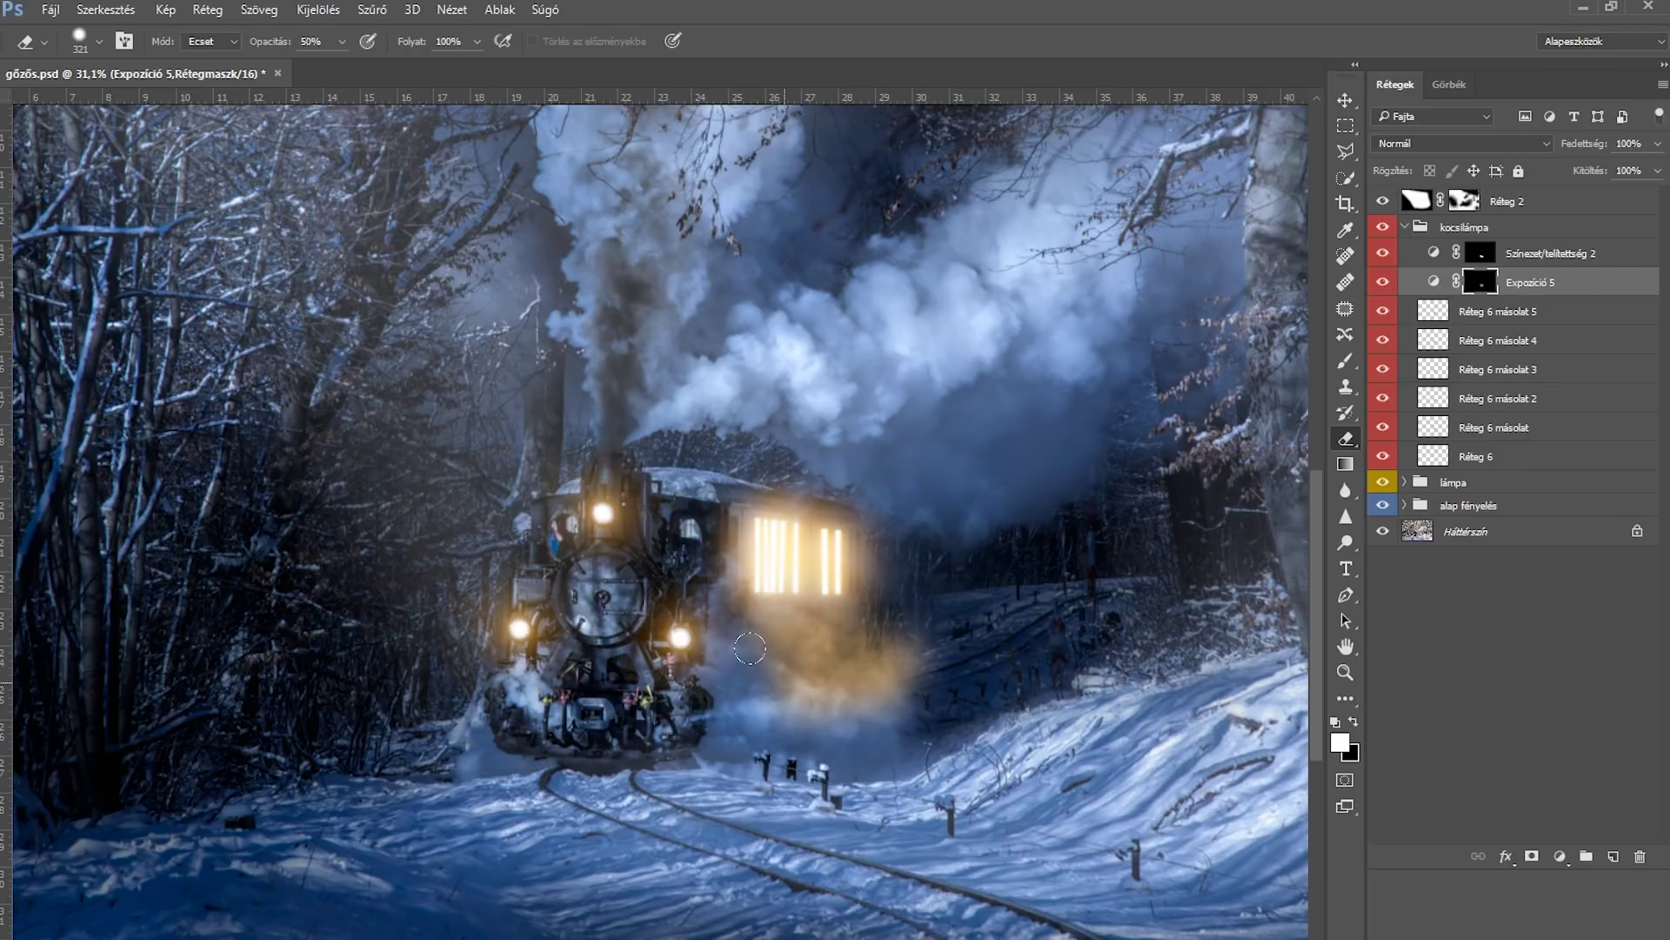
# Step: Trim the glow's lower-left part beside the locomotive on the Színezet/telítettség 2 mask
pyautogui.click(1481, 254)
pyautogui.moveTo(705, 651); pyautogui.dragTo(710, 685)
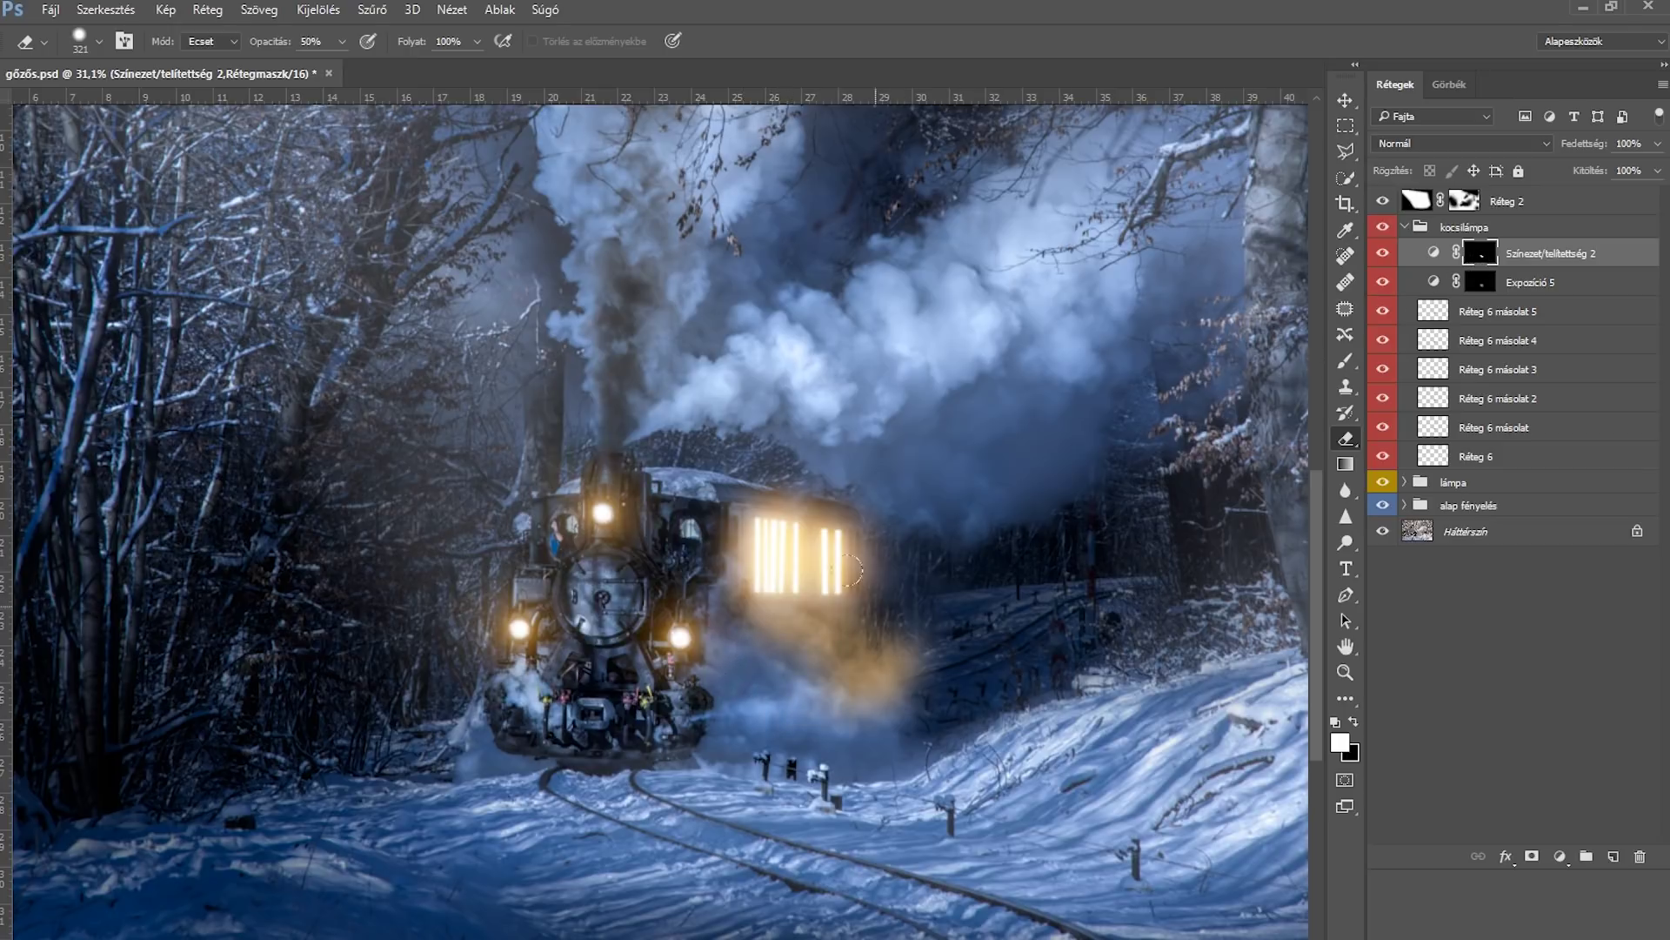
pyautogui.press('x')
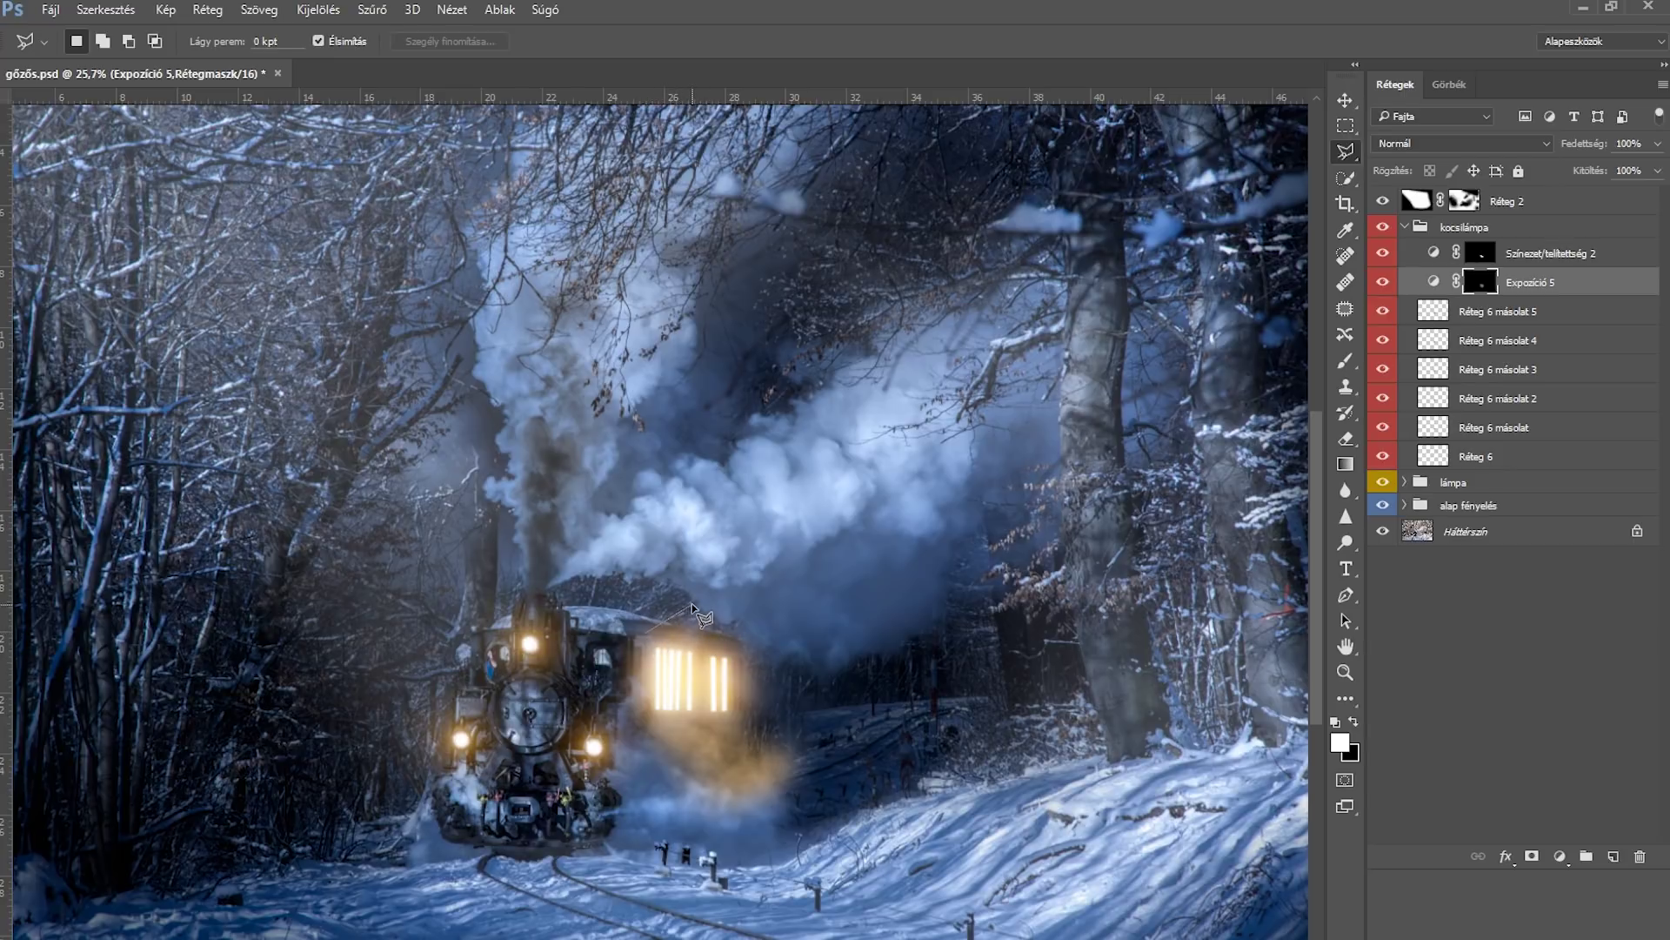
# Step: Lasso the steam above the carriage and add a raised Exposure adjustment layer for it
pyautogui.moveTo(731, 591)
pyautogui.mouseDown()
pyautogui.moveTo(783, 627)
pyautogui.moveTo(748, 645)
pyautogui.moveTo(751, 665)
pyautogui.moveTo(644, 644)
pyautogui.mouseUp()
pyautogui.click(1560, 856)
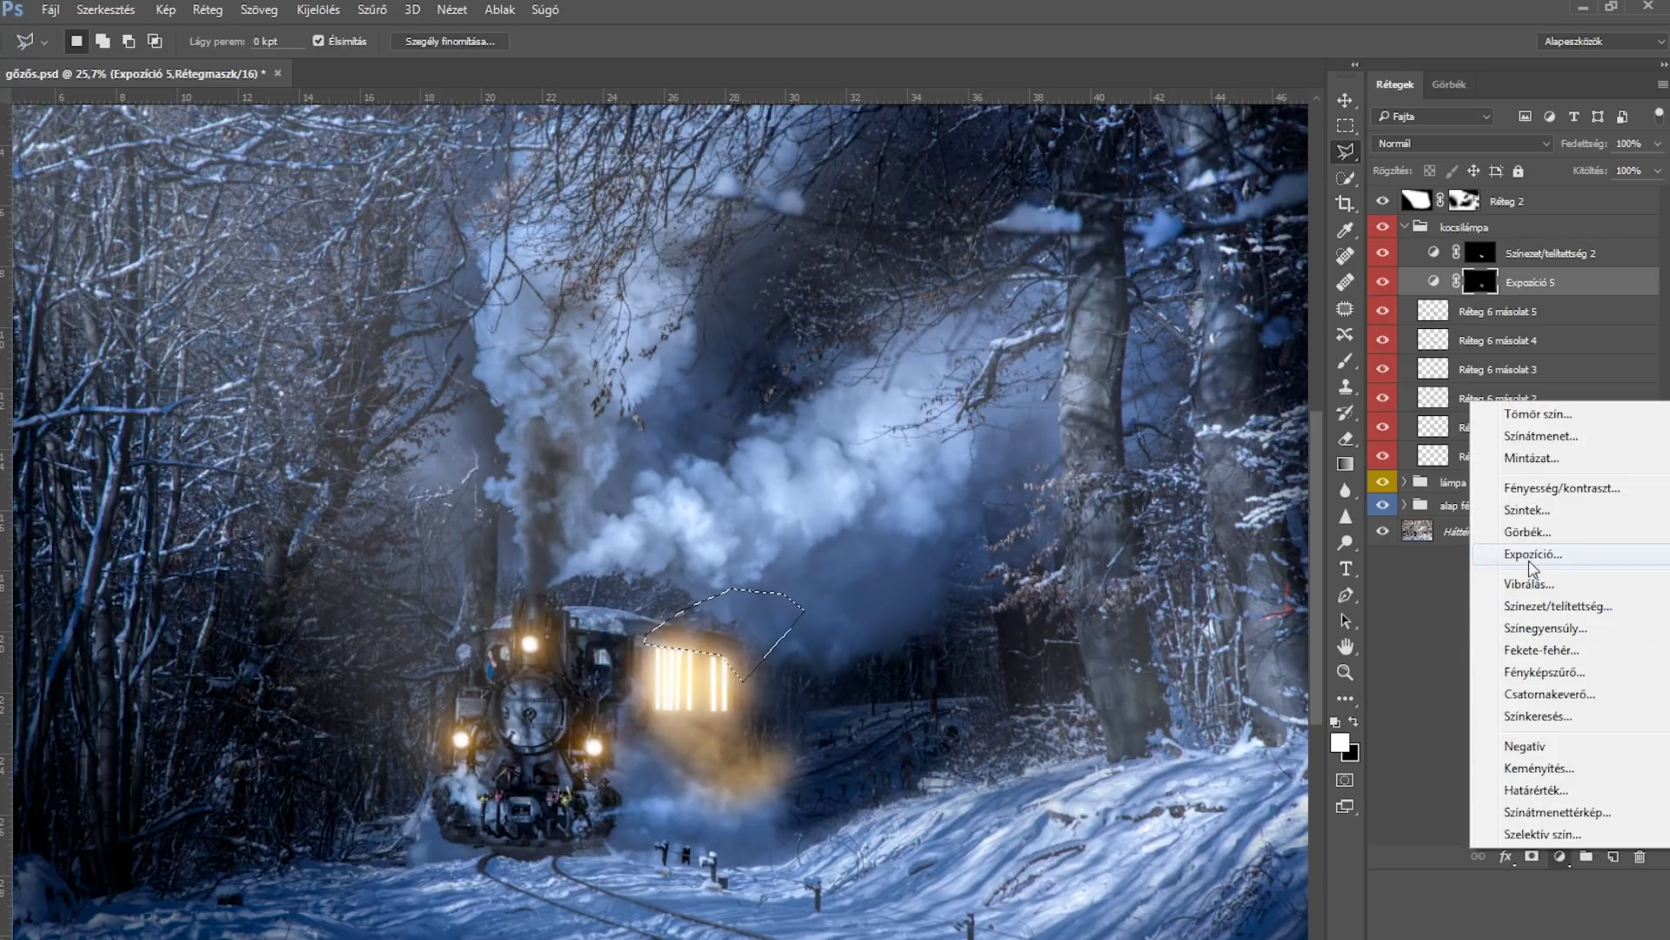
pyautogui.click(1531, 557)
pyautogui.moveTo(1067, 284); pyautogui.dragTo(1090, 280)
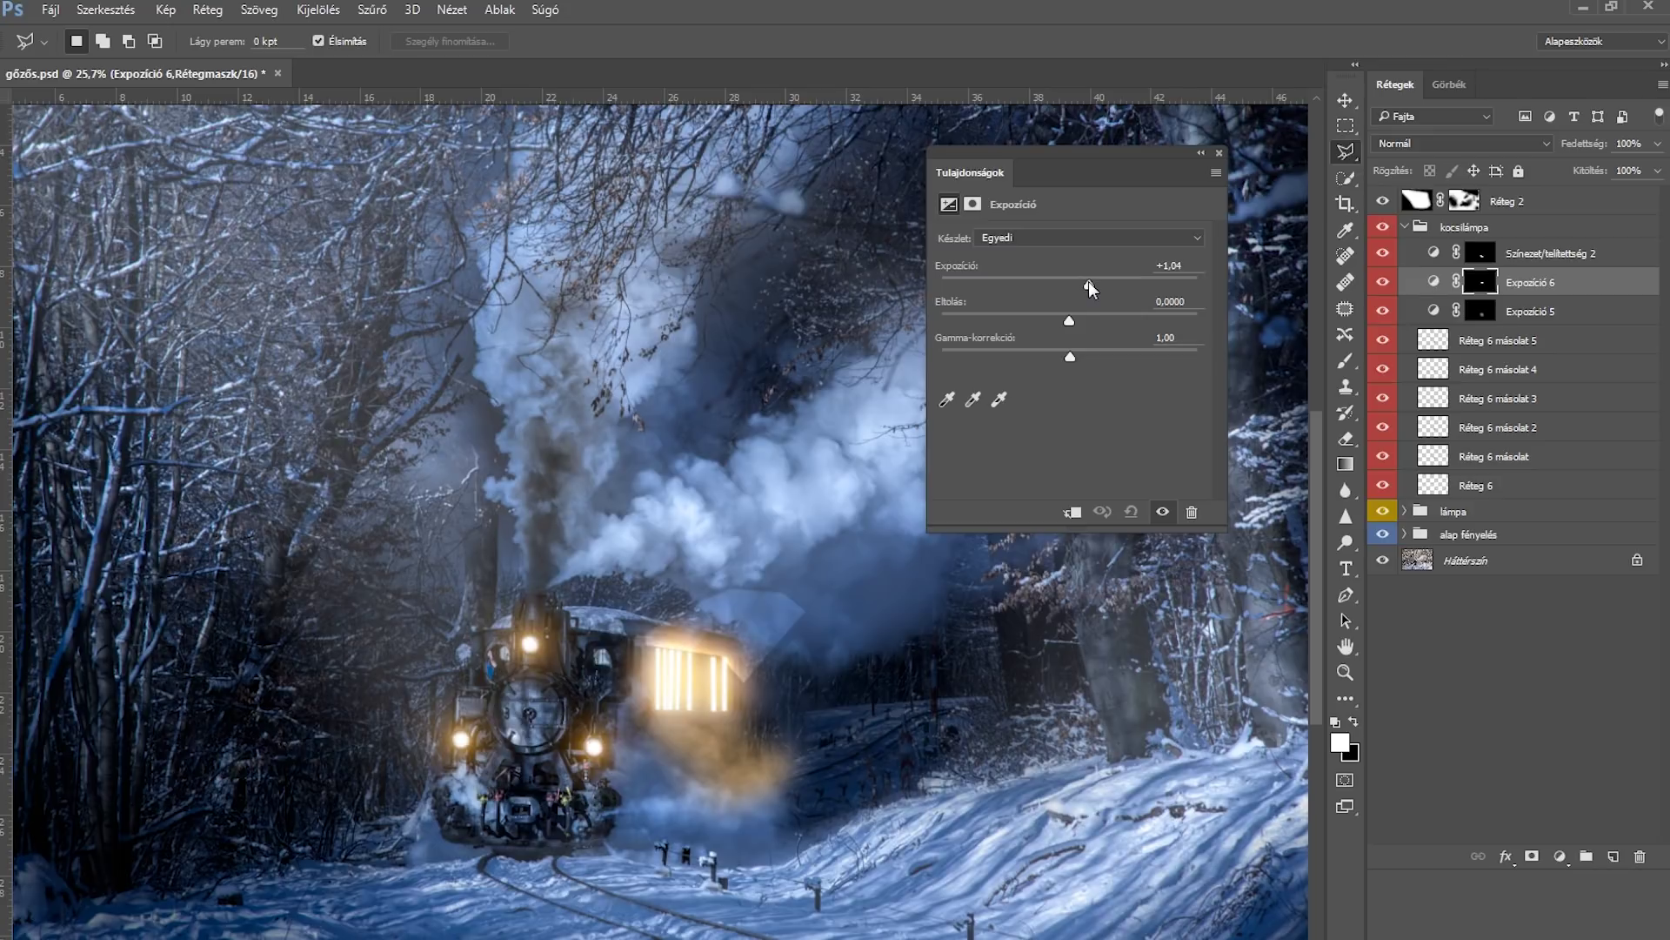
# Step: Feather the Expozíció 6 mask to 33,5 px and move it above Színezet/telítettség 2
pyautogui.click(972, 203)
pyautogui.click(1032, 360)
pyautogui.moveTo(1033, 360); pyautogui.dragTo(1066, 360)
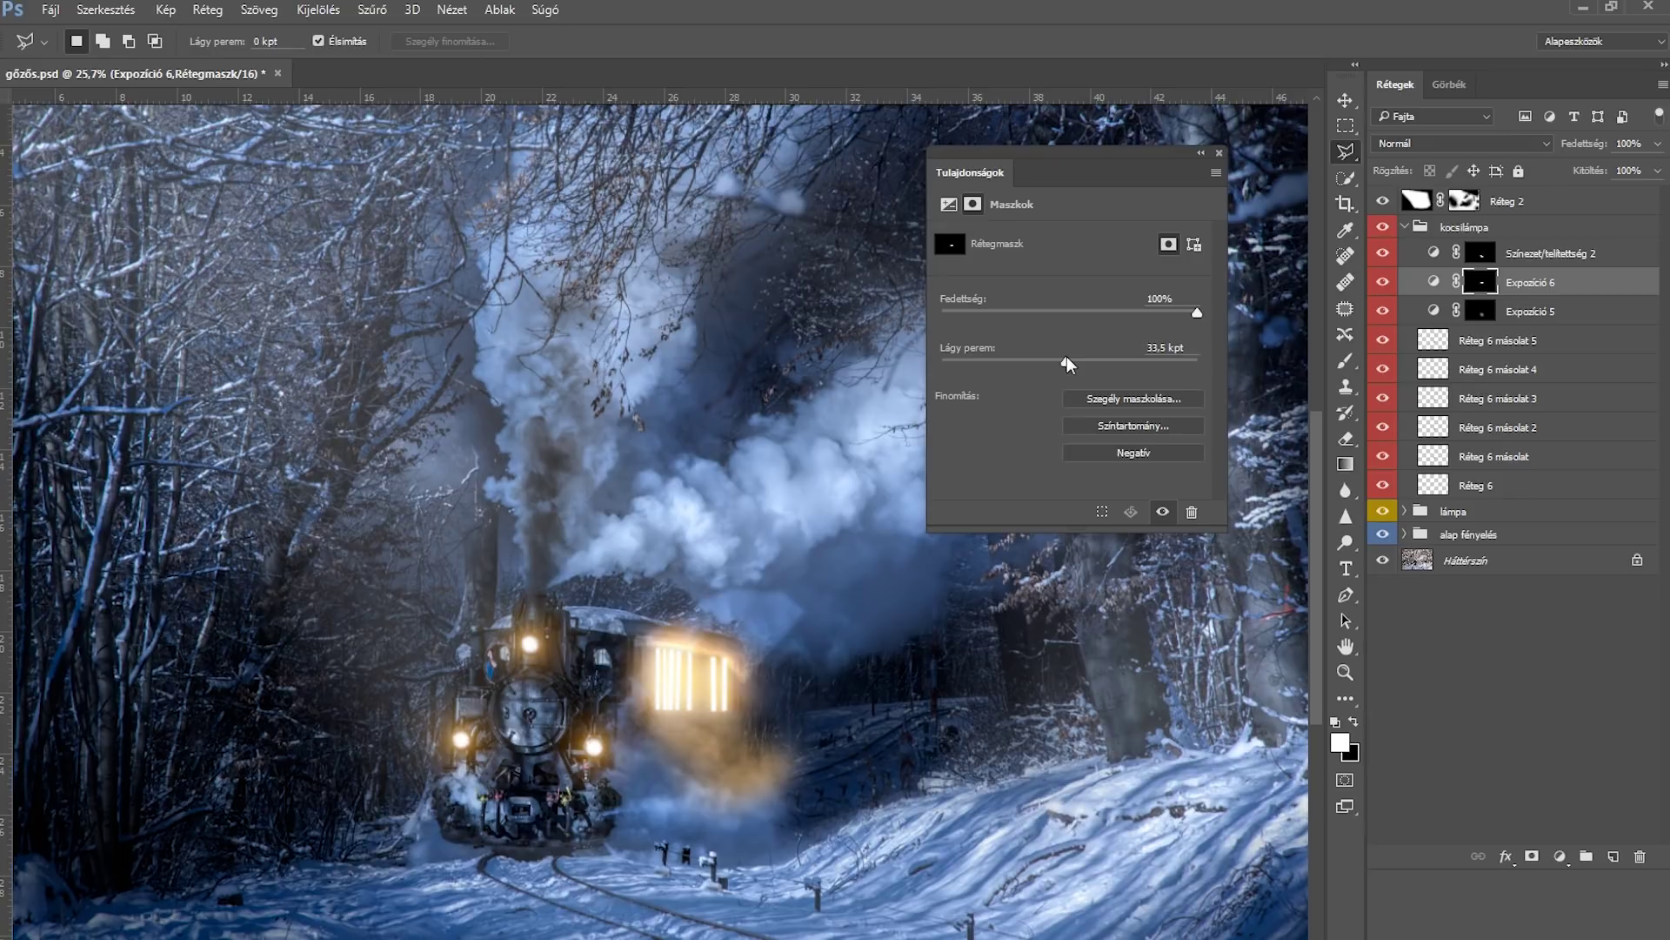
pyautogui.click(1219, 153)
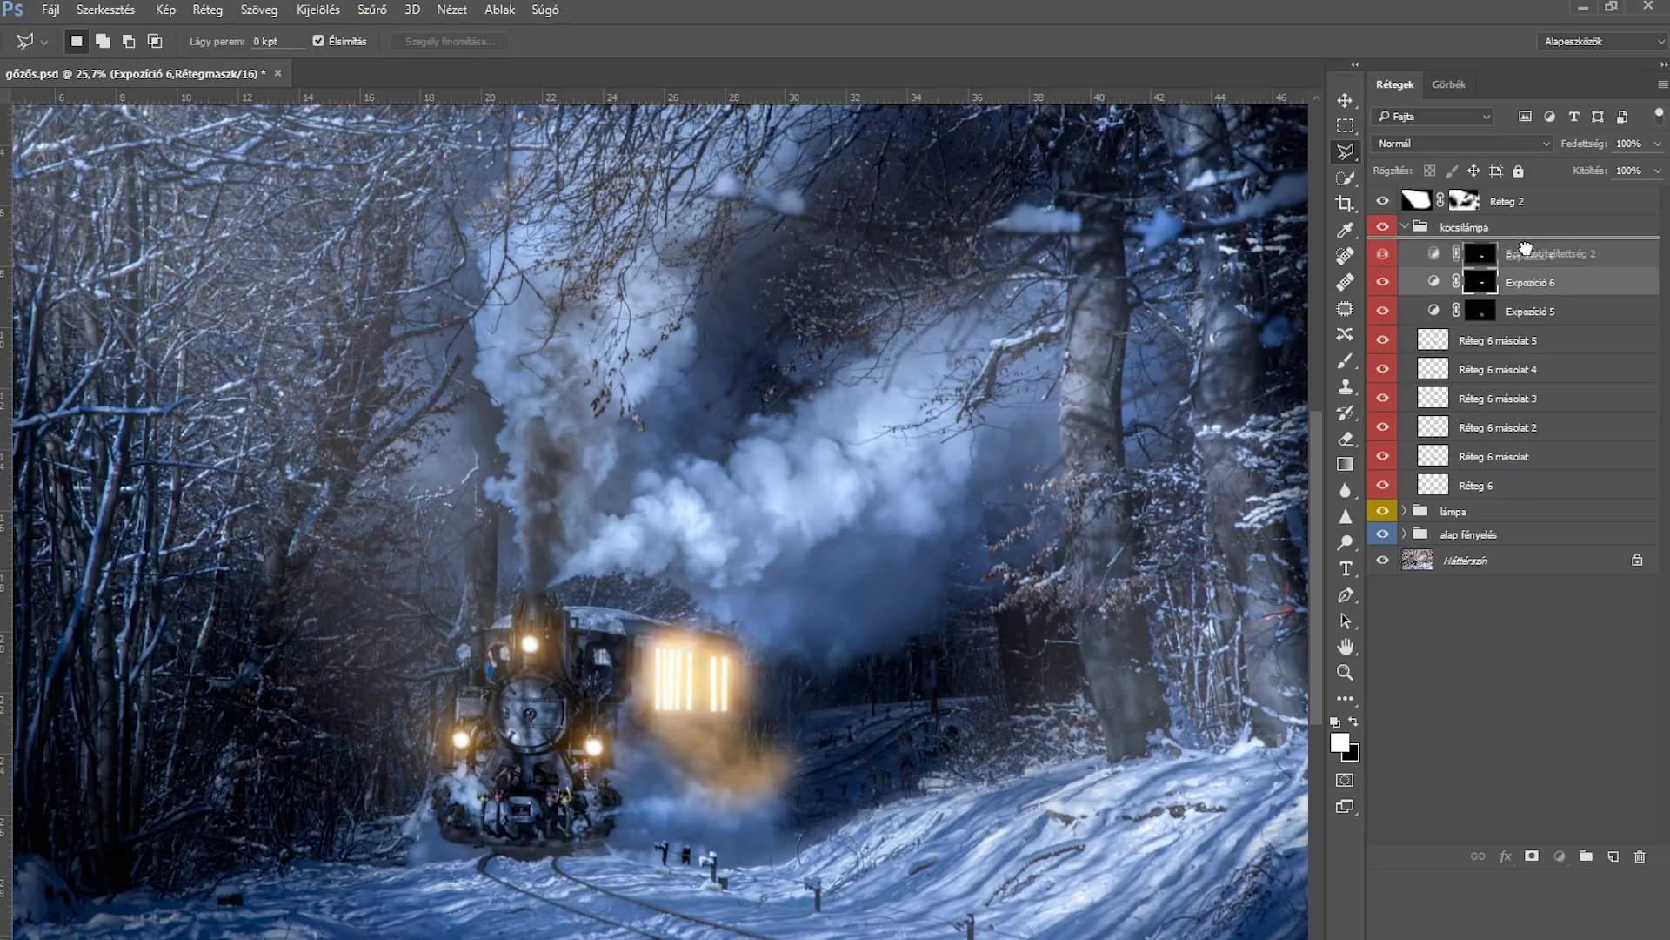
pyautogui.moveTo(1528, 281); pyautogui.dragTo(1496, 245)
pyautogui.keyDown('ctrl'); pyautogui.click(1479, 261); pyautogui.keyUp('ctrl')
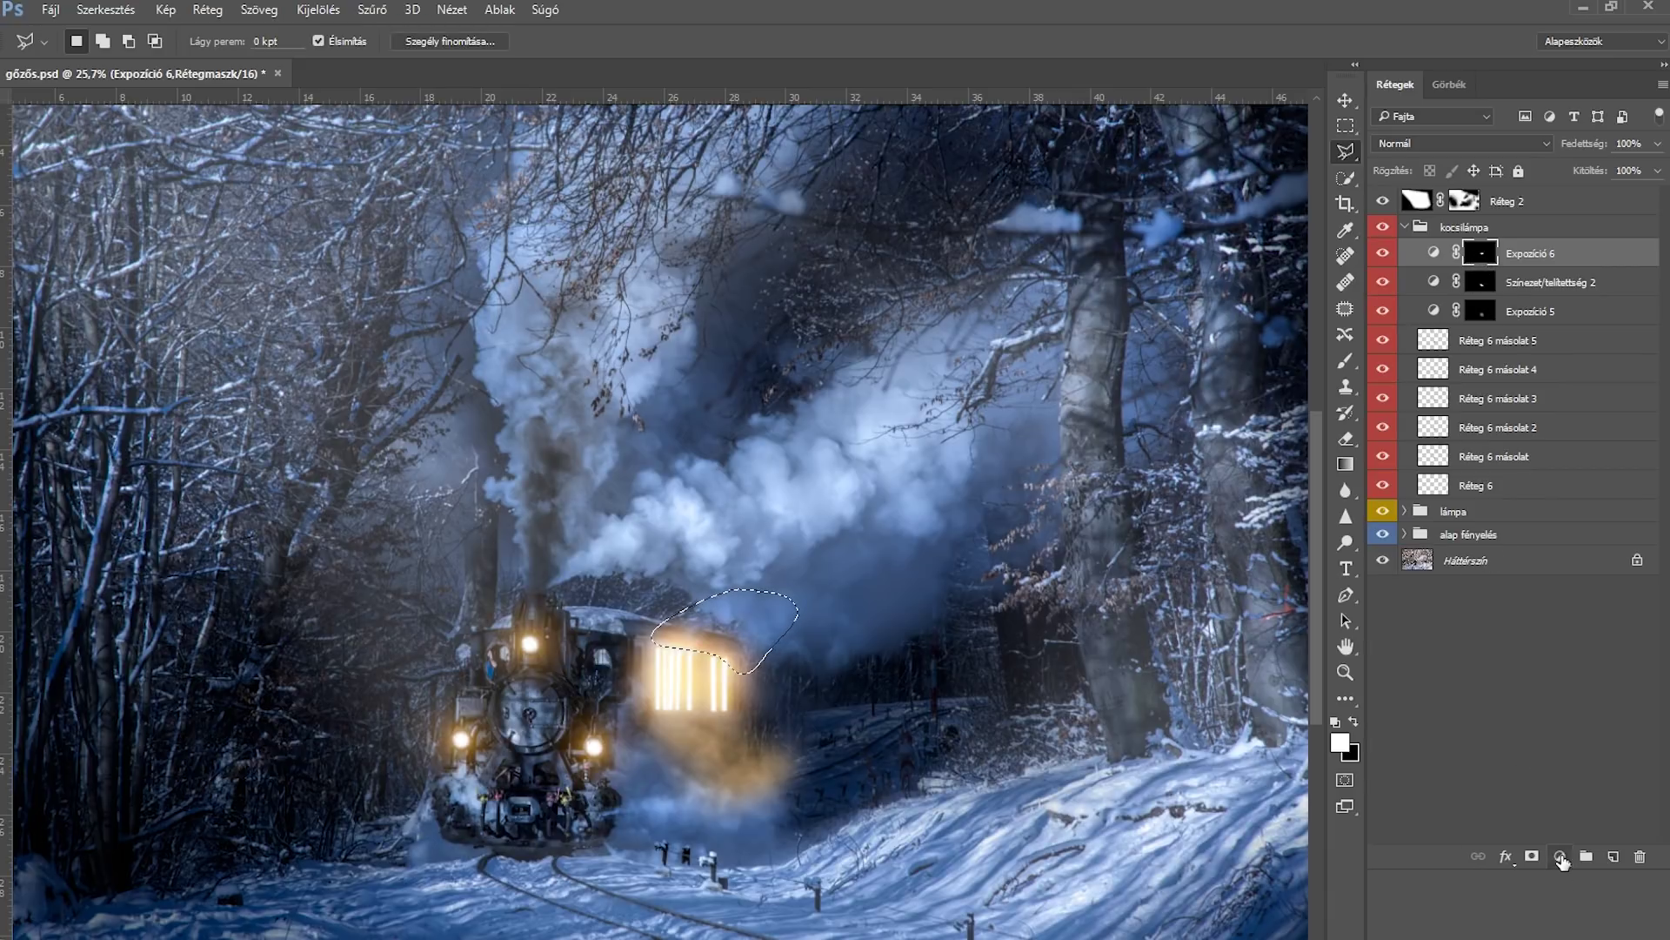
# Step: Add a colorized Hue/Saturation layer with Hue 42 and a slightly feathered mask
pyautogui.click(1559, 856)
pyautogui.click(1550, 620)
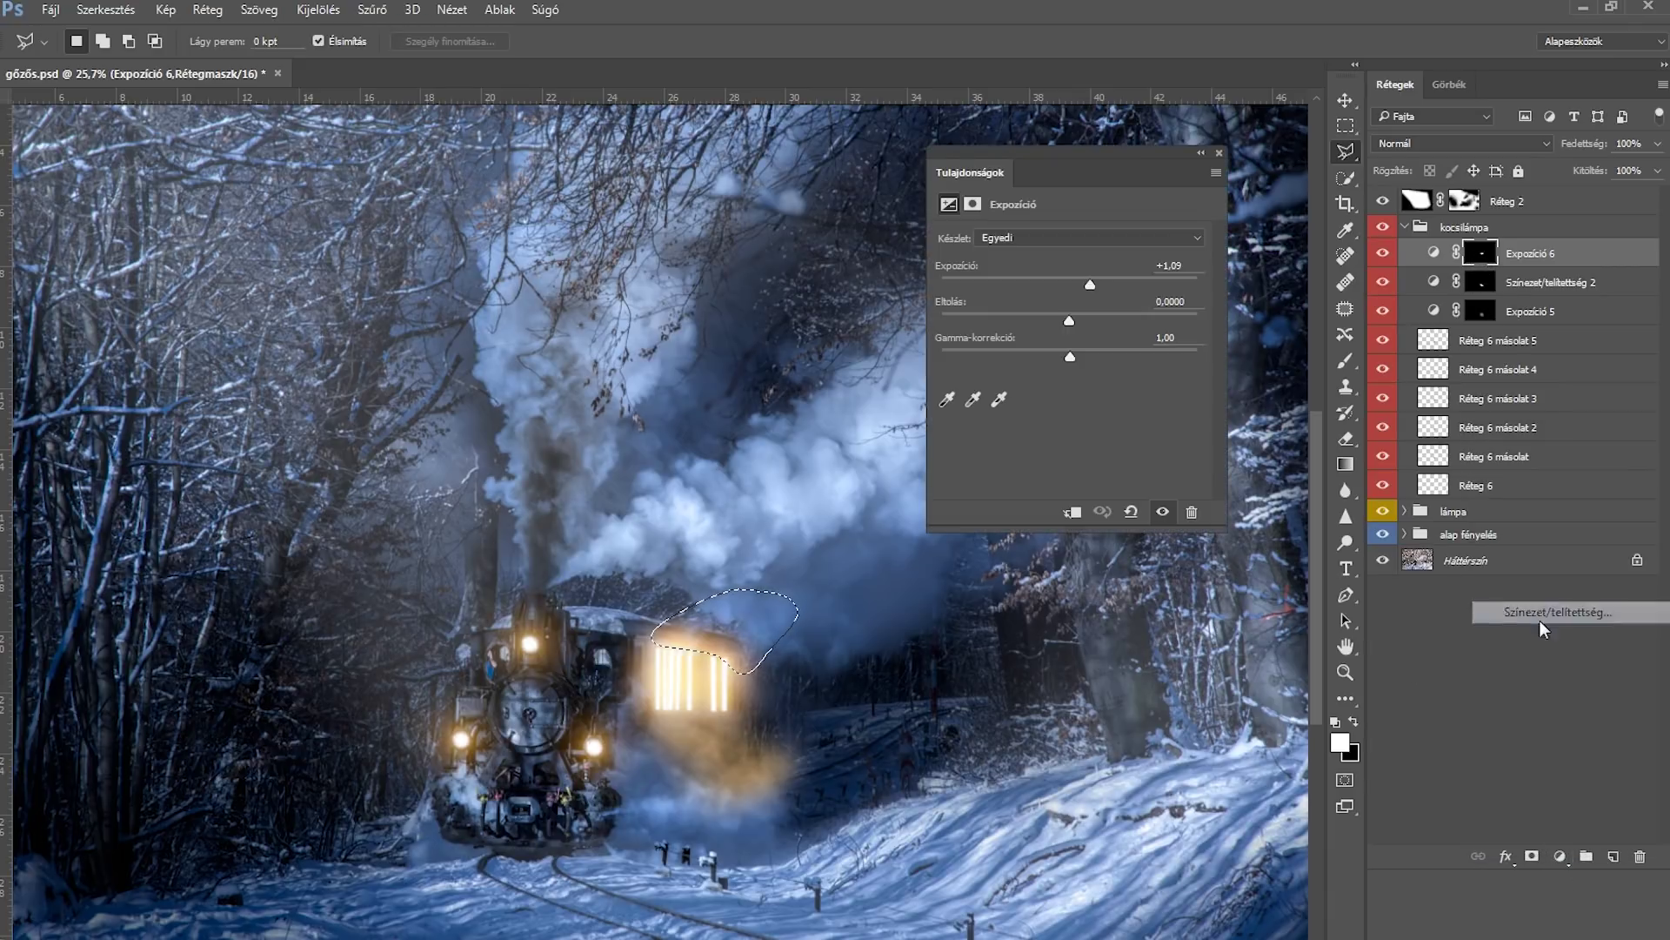
pyautogui.click(1060, 408)
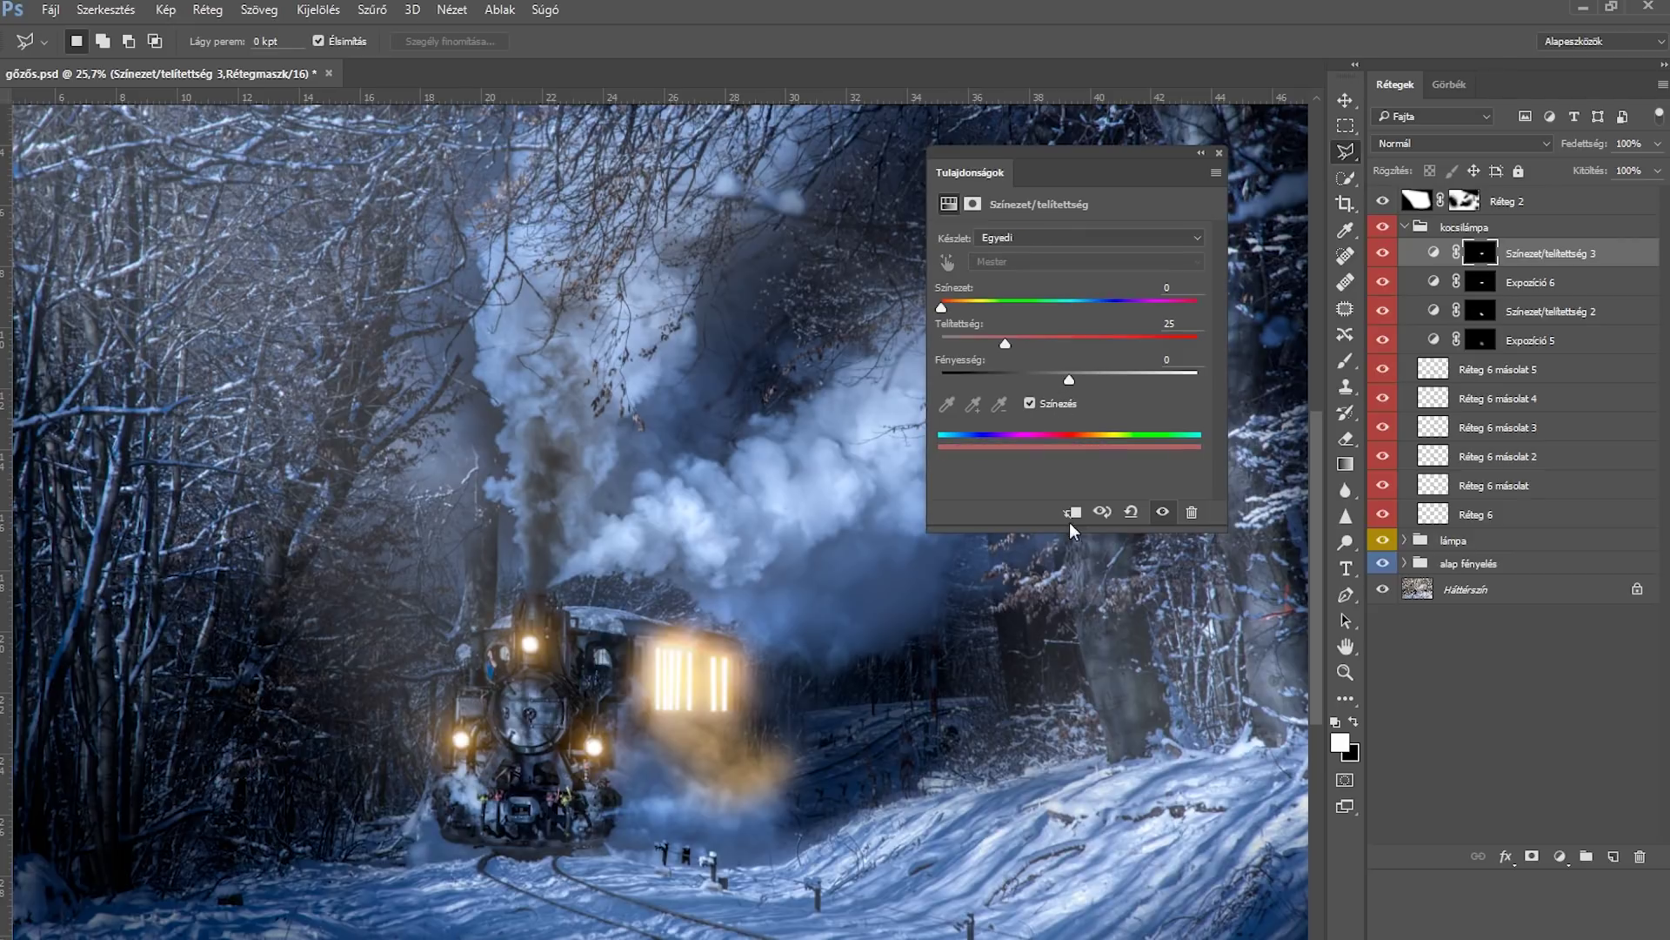
pyautogui.click(975, 307)
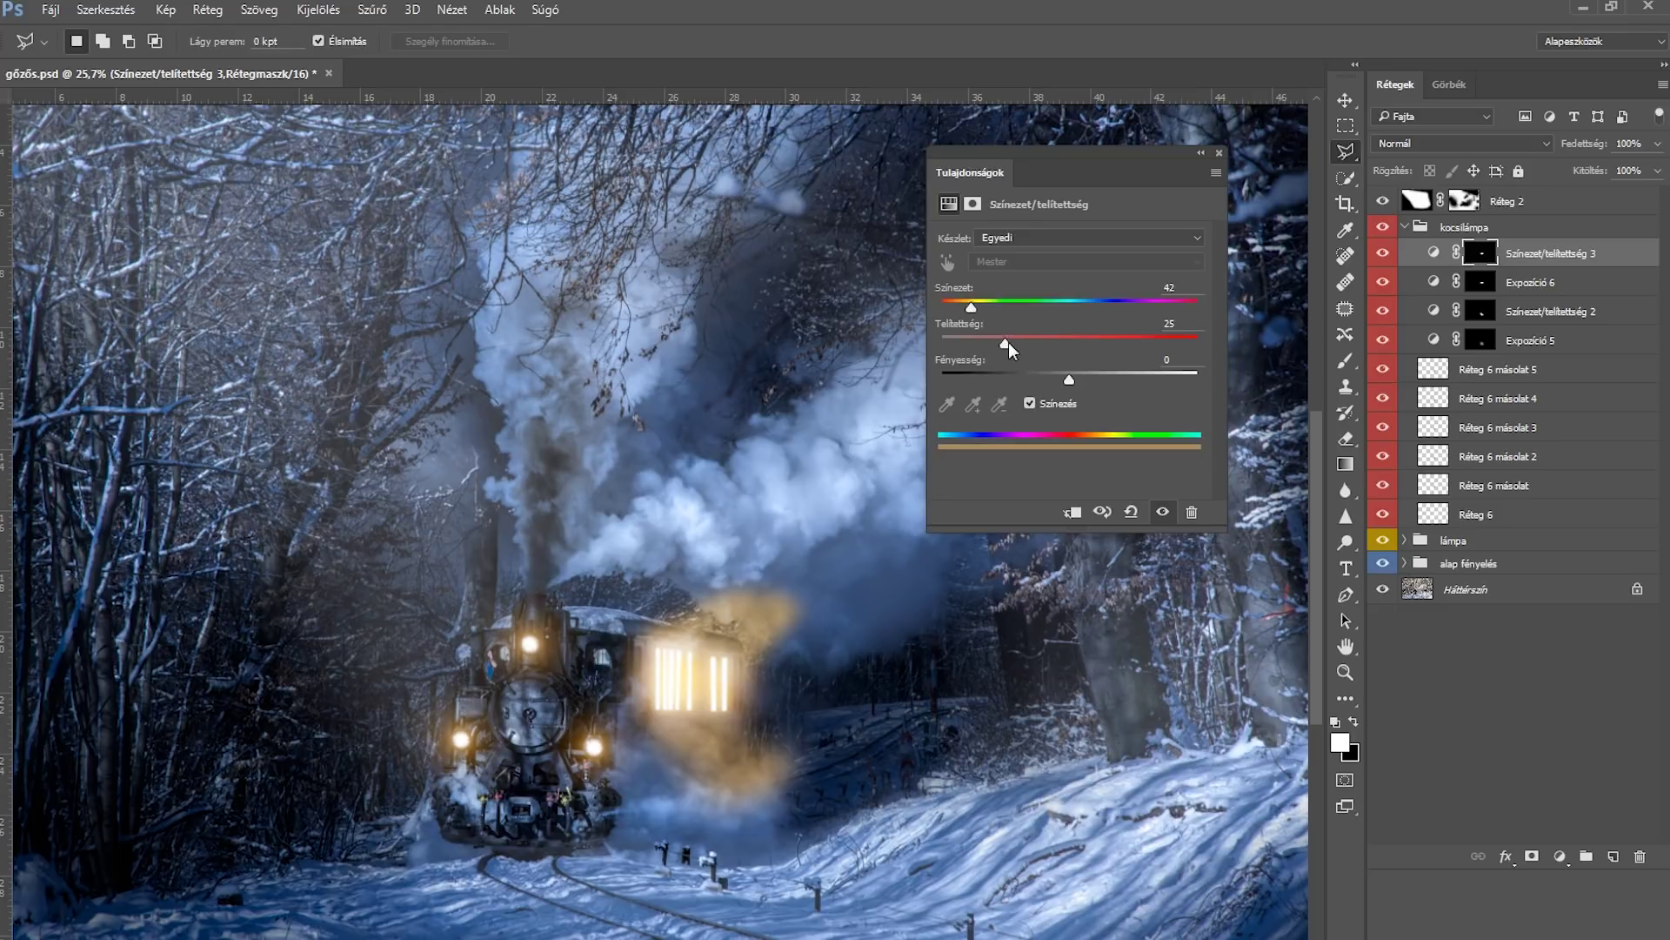
pyautogui.click(973, 203)
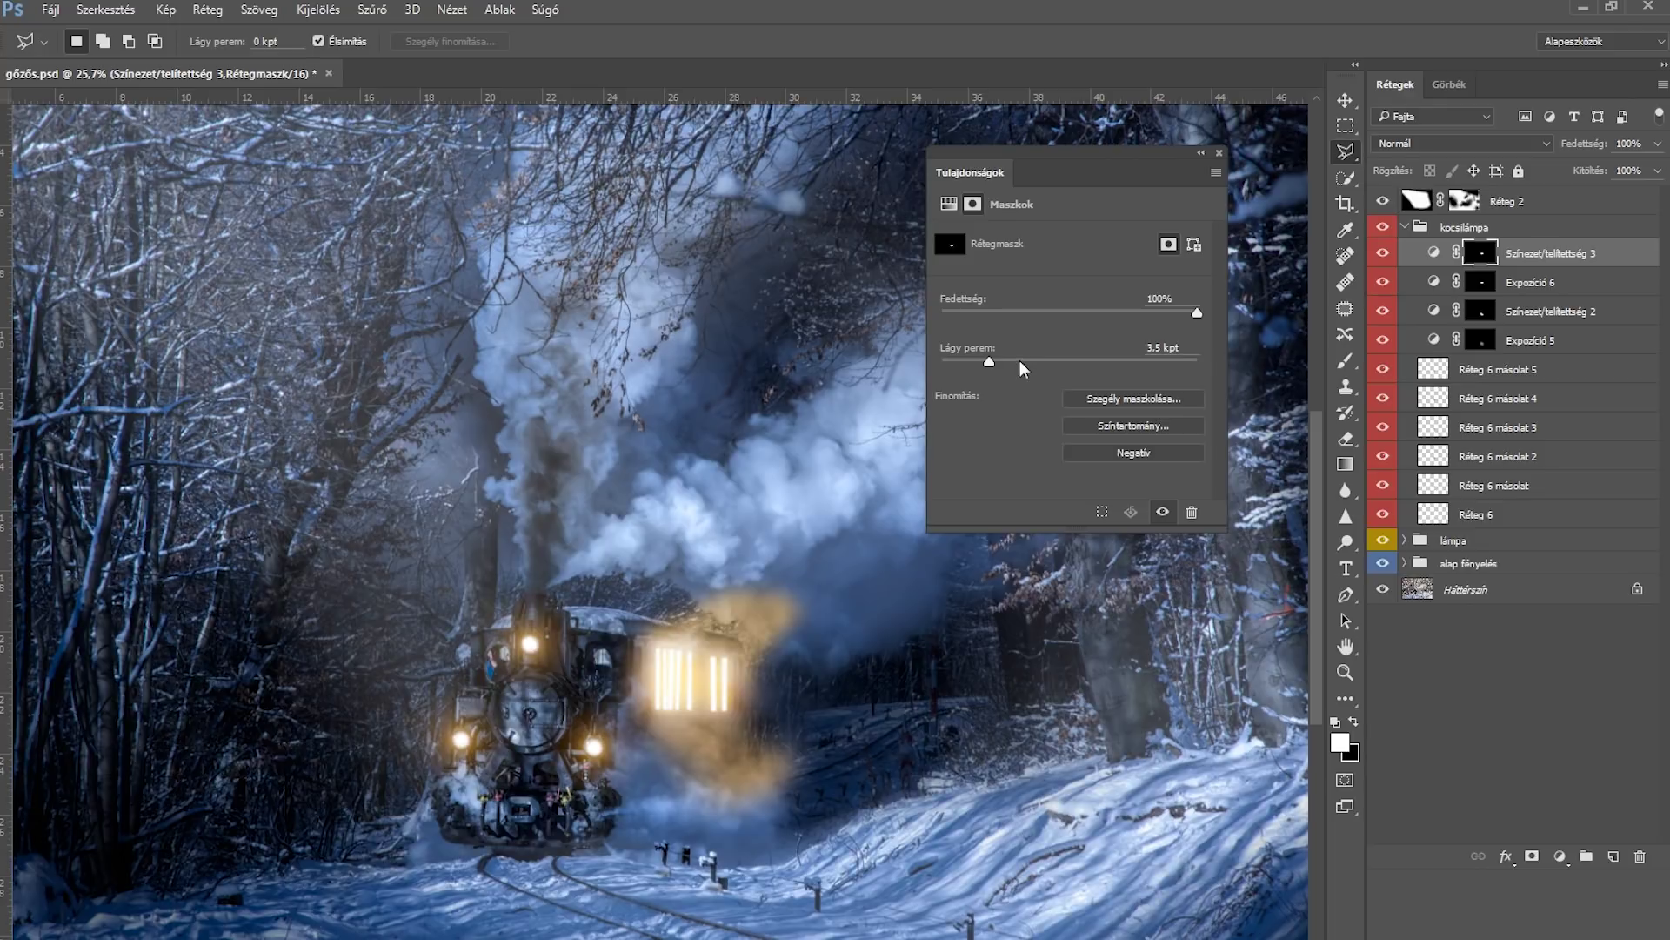
pyautogui.click(1008, 361)
# Step: Set Expozíció 6 exposure to about +1,51 and feather its mask to about 106,9 px
pyautogui.click(1427, 283)
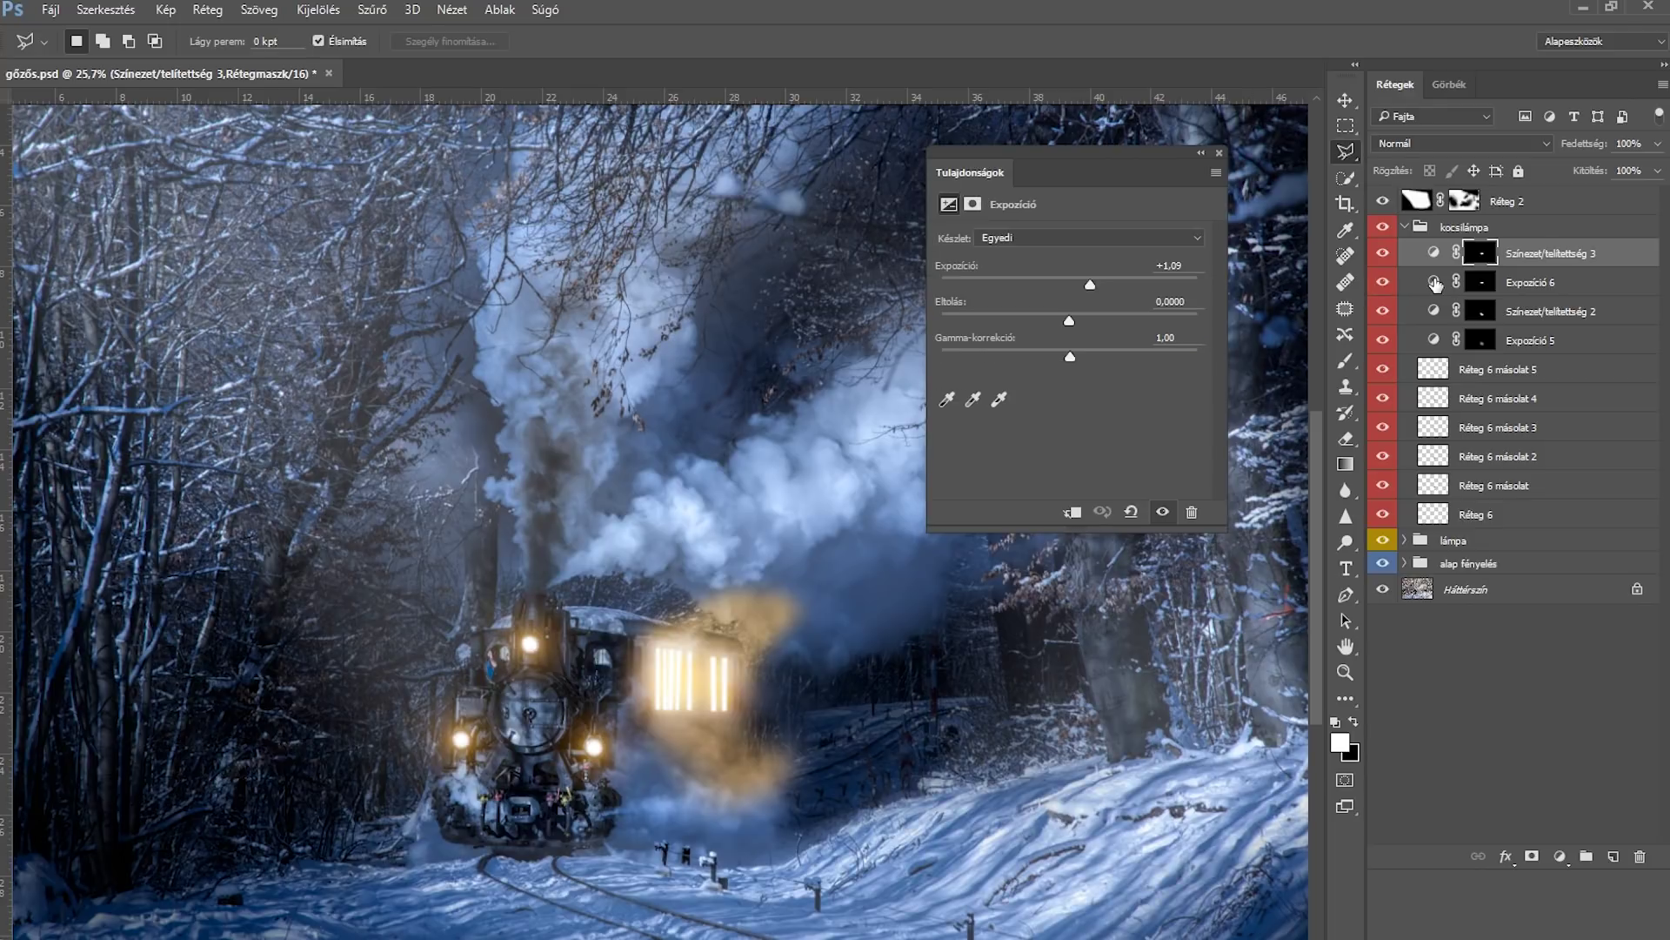
pyautogui.click(1120, 276)
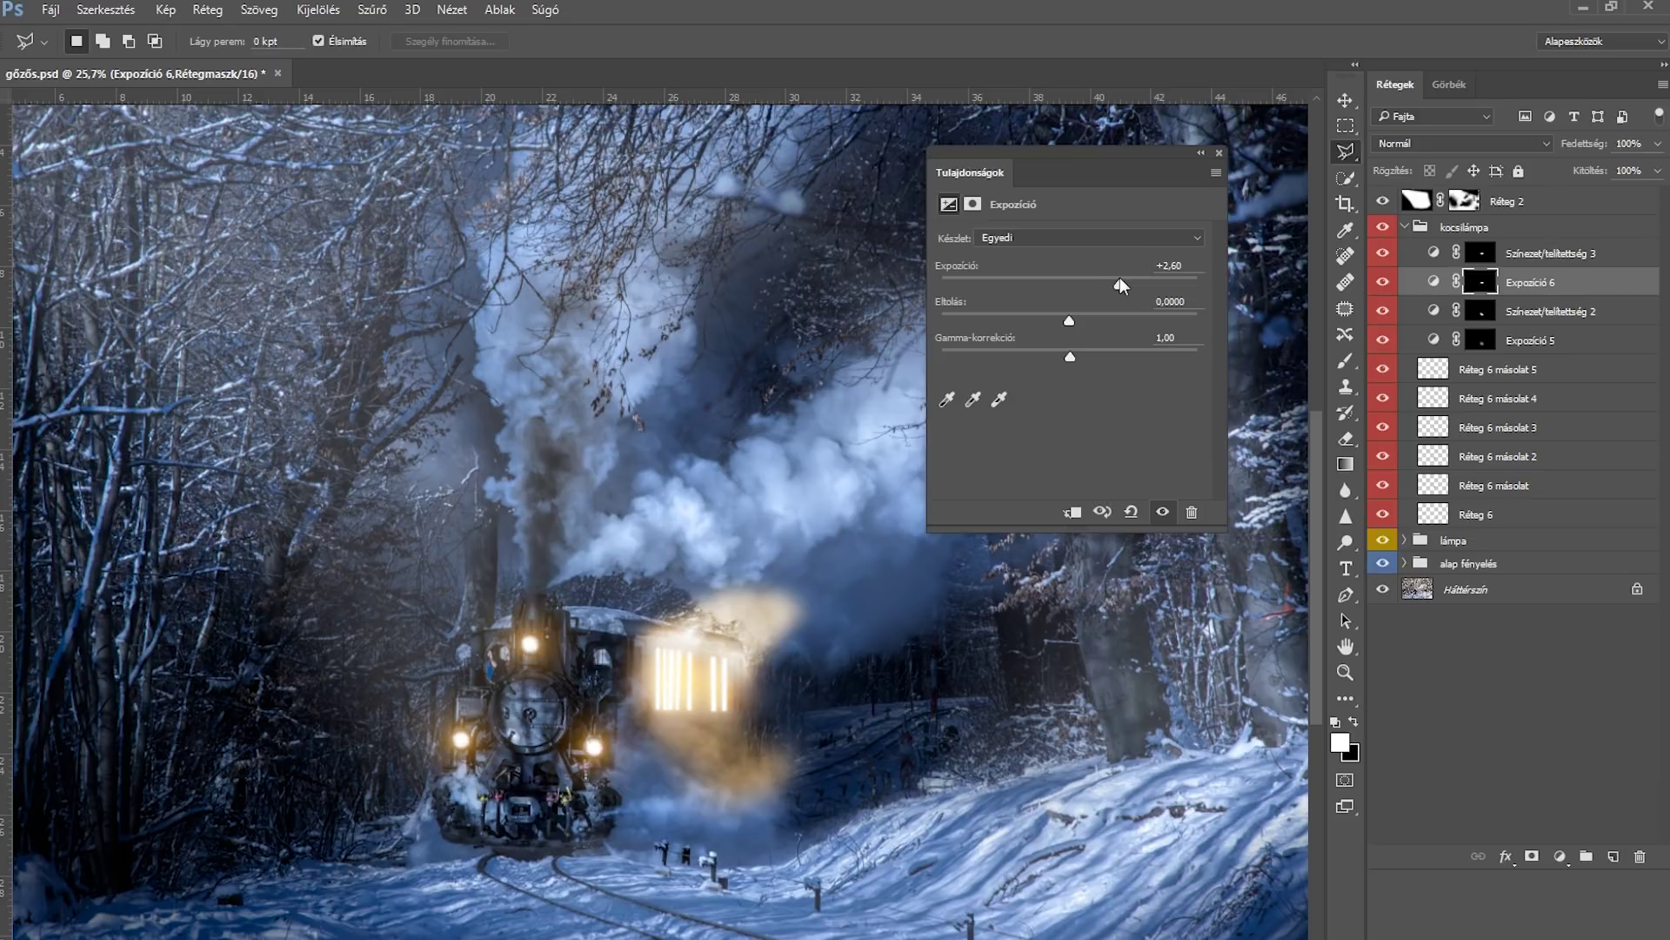
pyautogui.moveTo(1110, 280); pyautogui.dragTo(1081, 278)
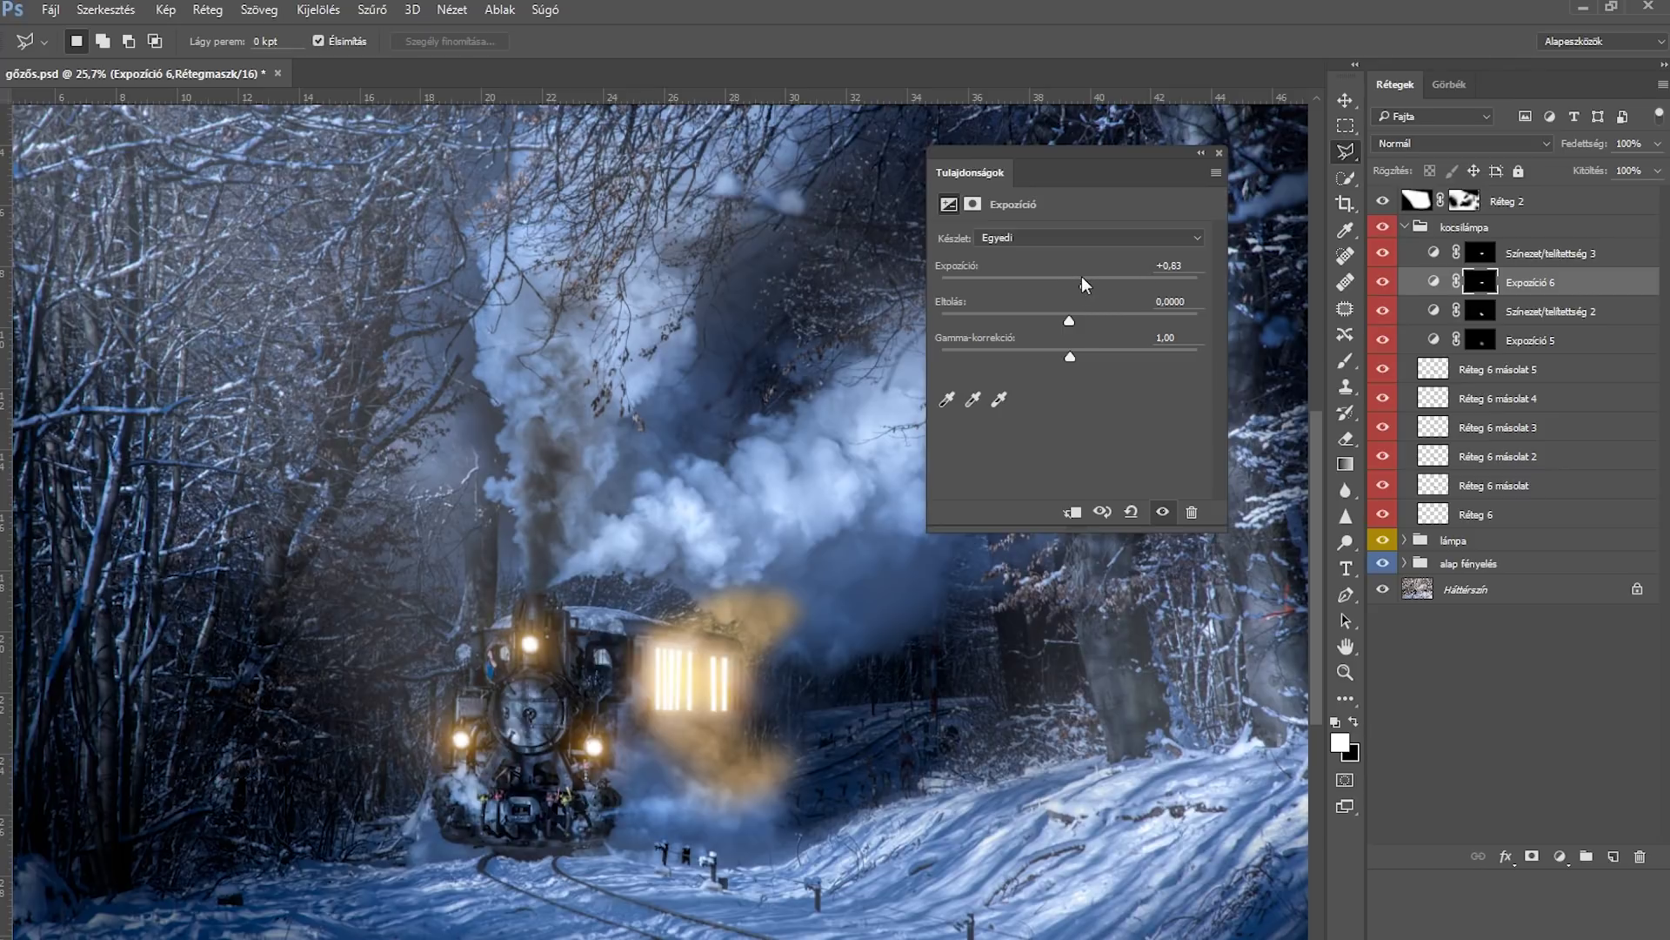
pyautogui.click(973, 204)
pyautogui.moveTo(1066, 361); pyautogui.dragTo(1107, 359)
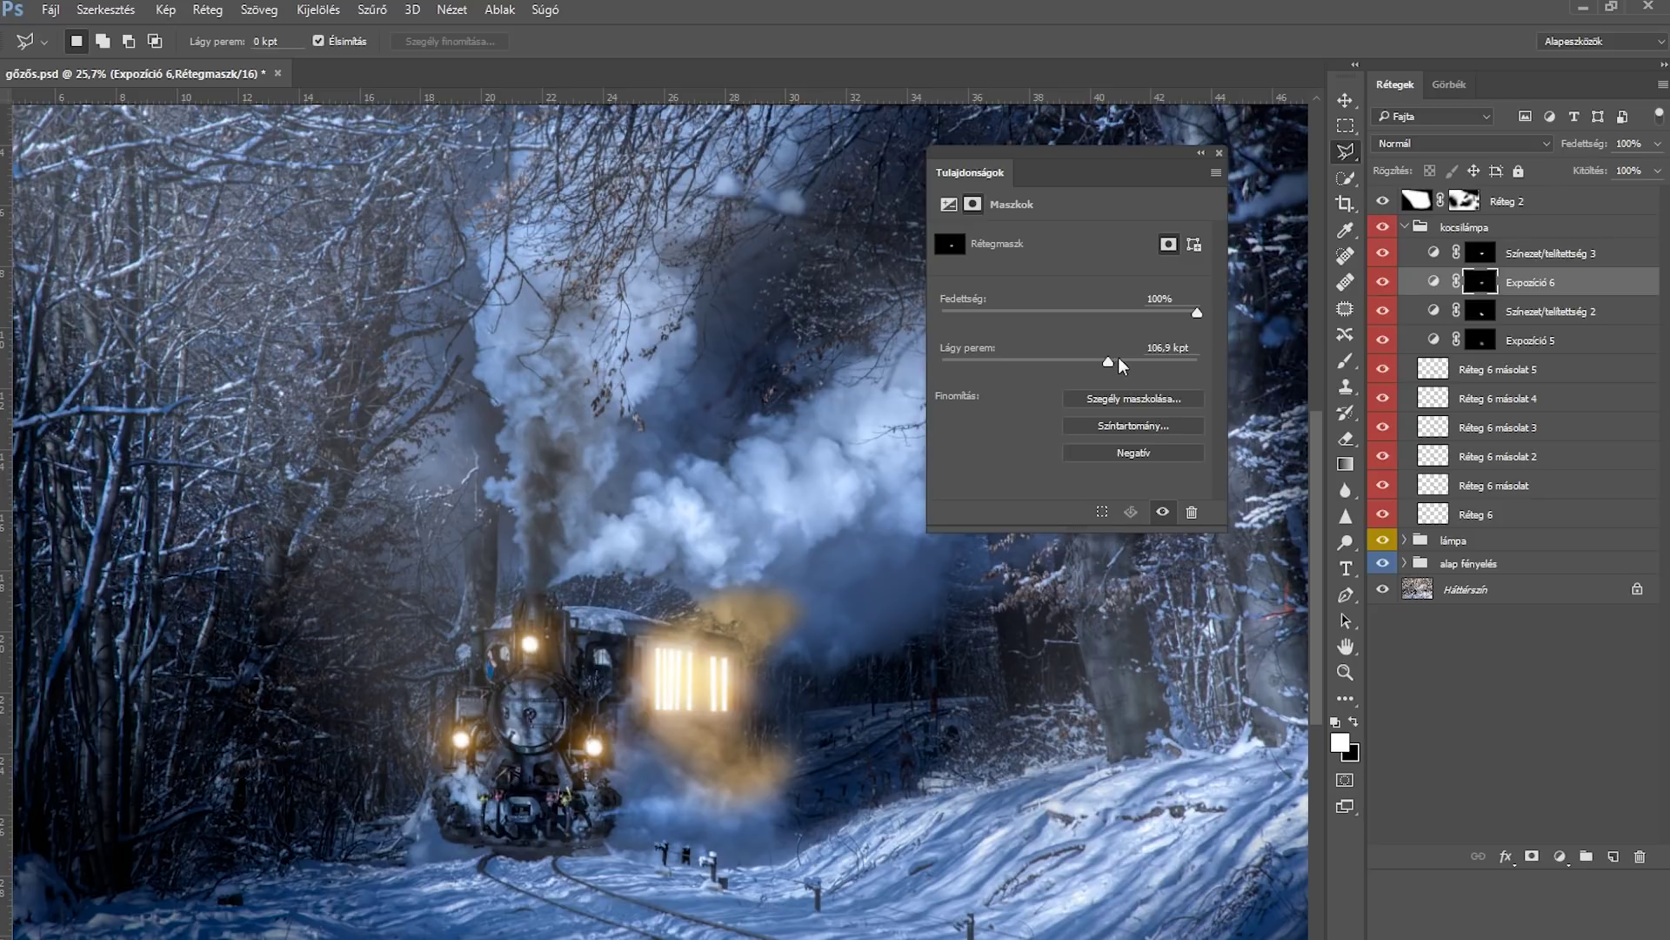
# Step: Feather the Hue/Saturation 3 tint mask to about 54,8 px
pyautogui.click(1434, 253)
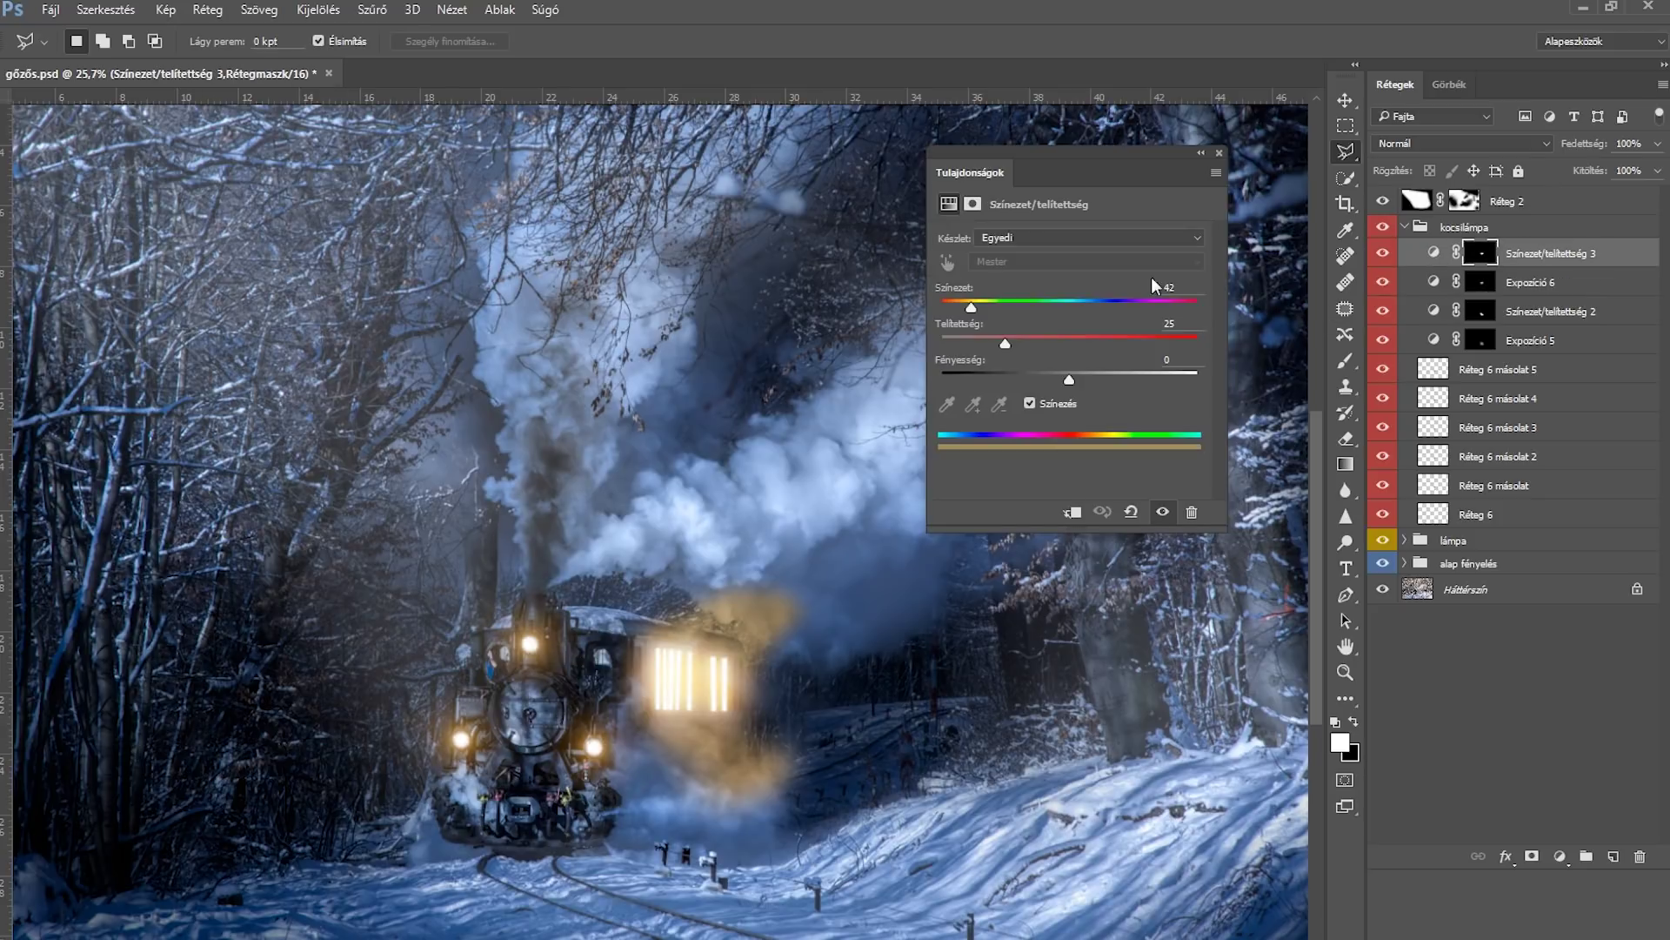
pyautogui.click(972, 204)
pyautogui.click(1084, 360)
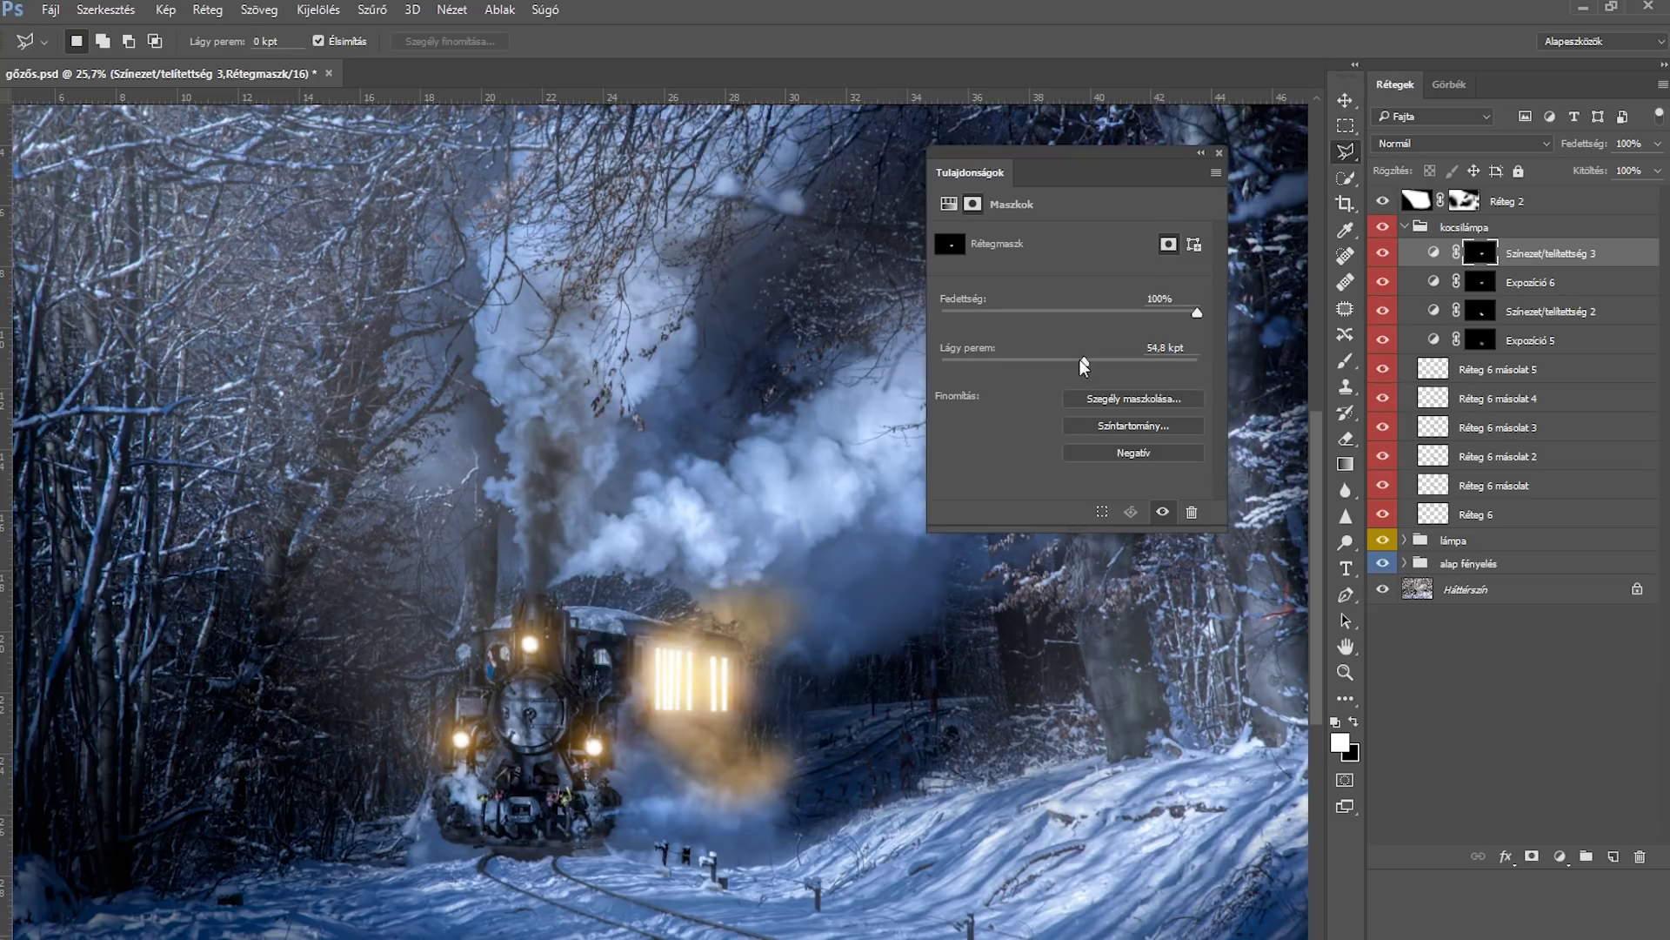
pyautogui.click(1220, 155)
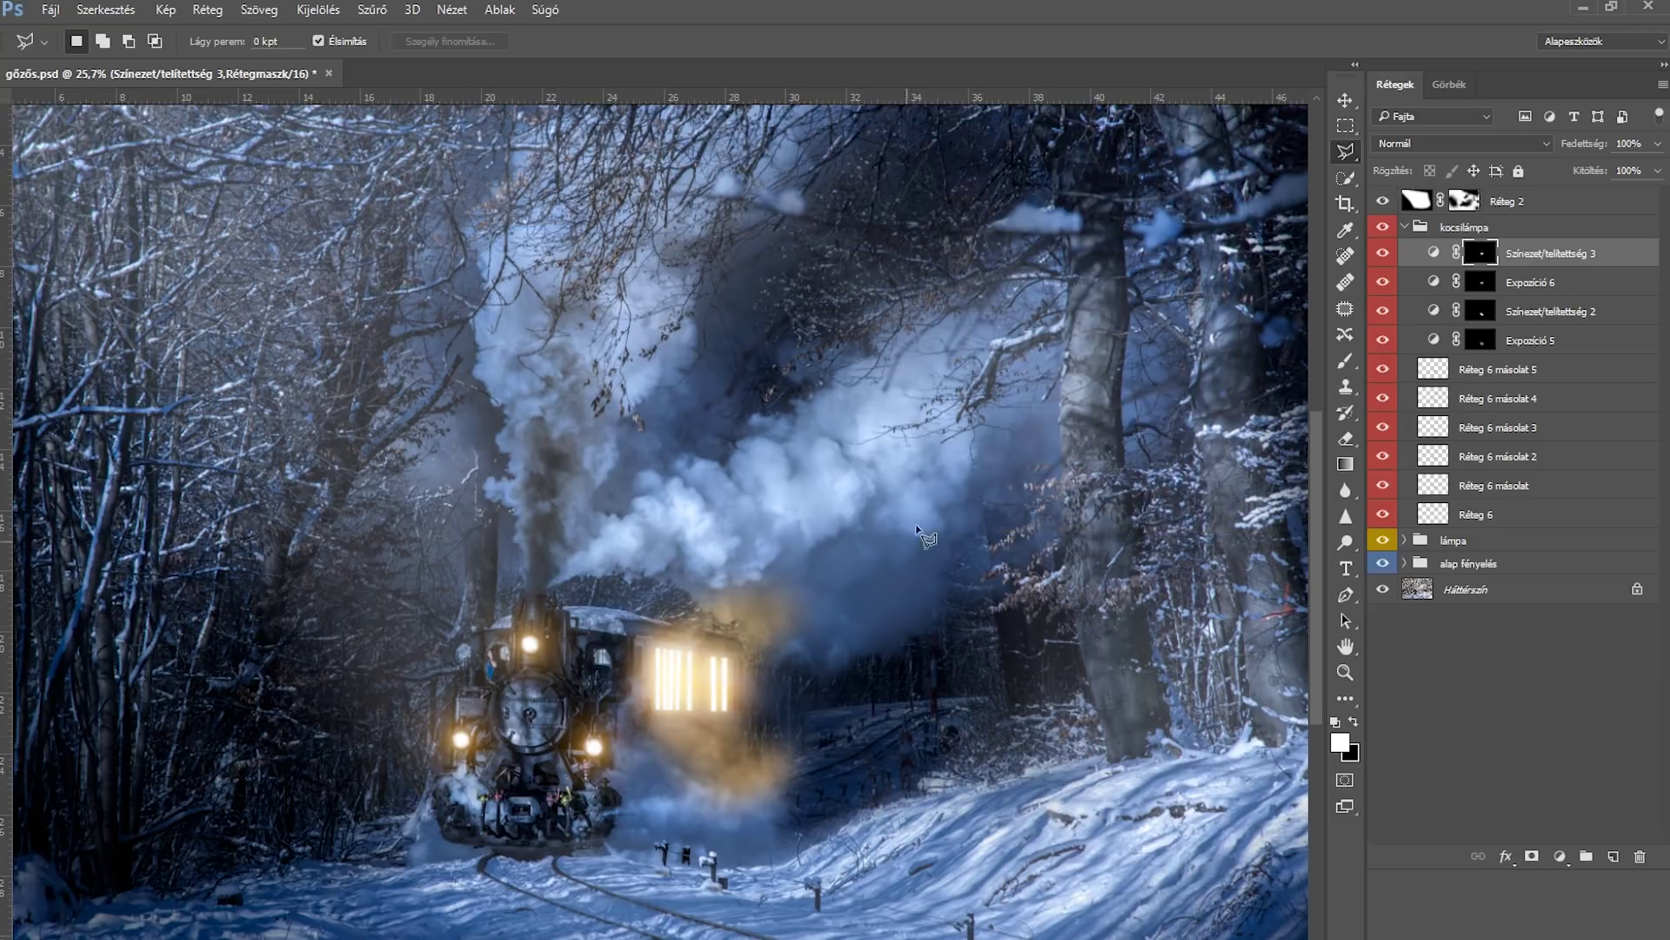
pyautogui.scroll(-2, 827, 588)
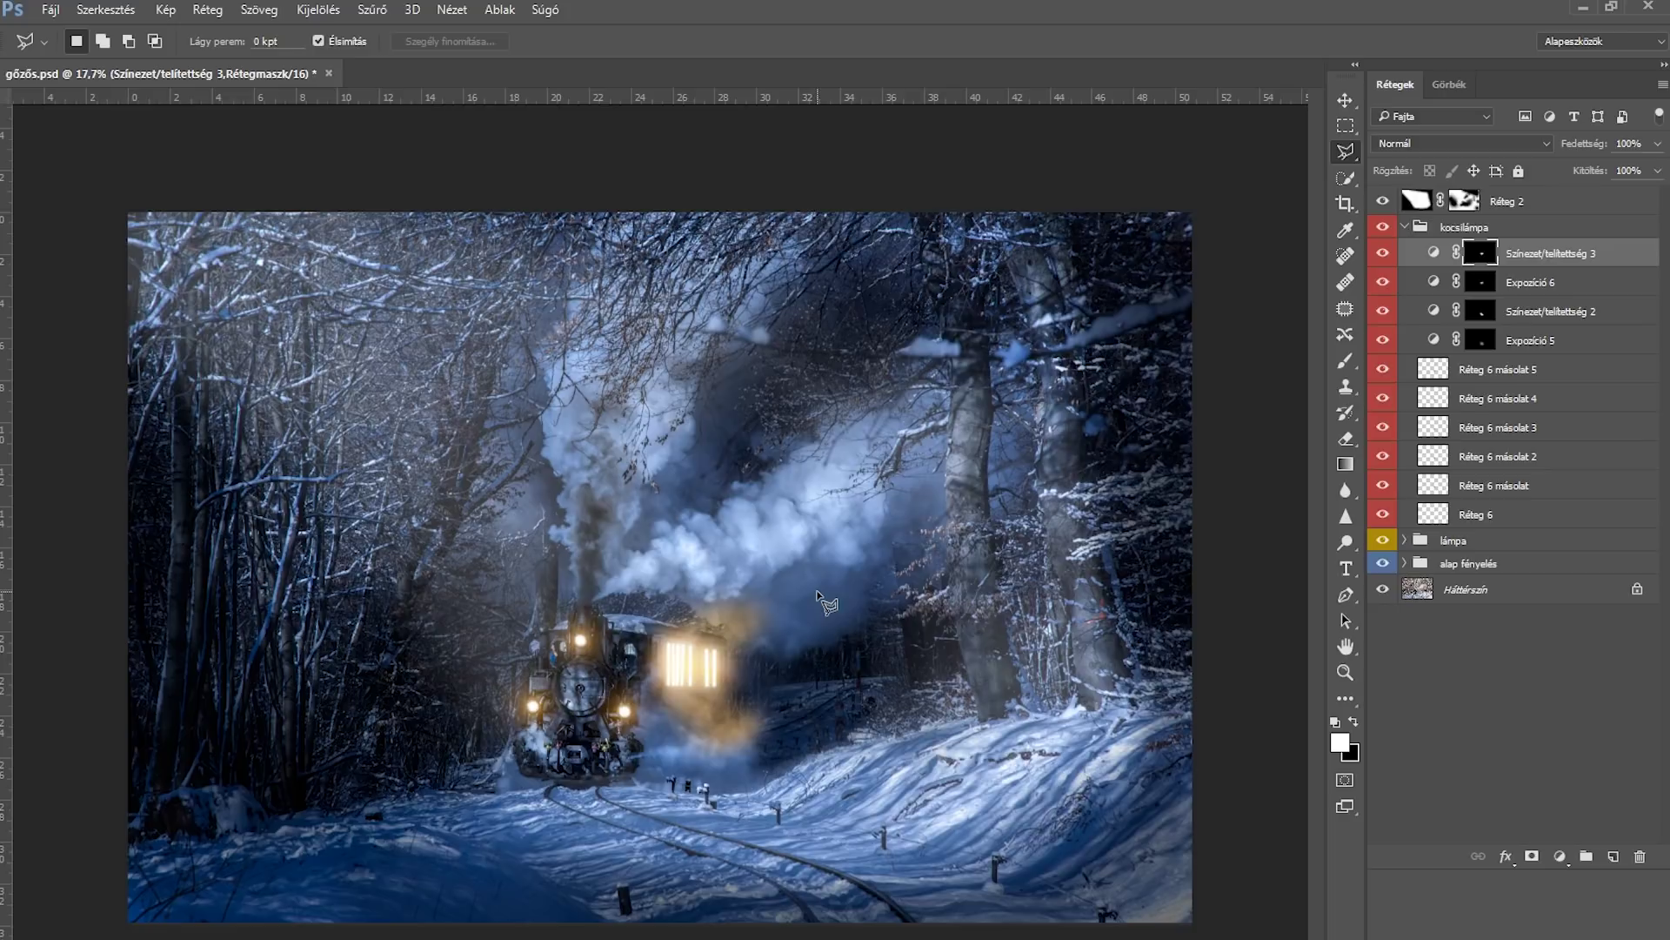